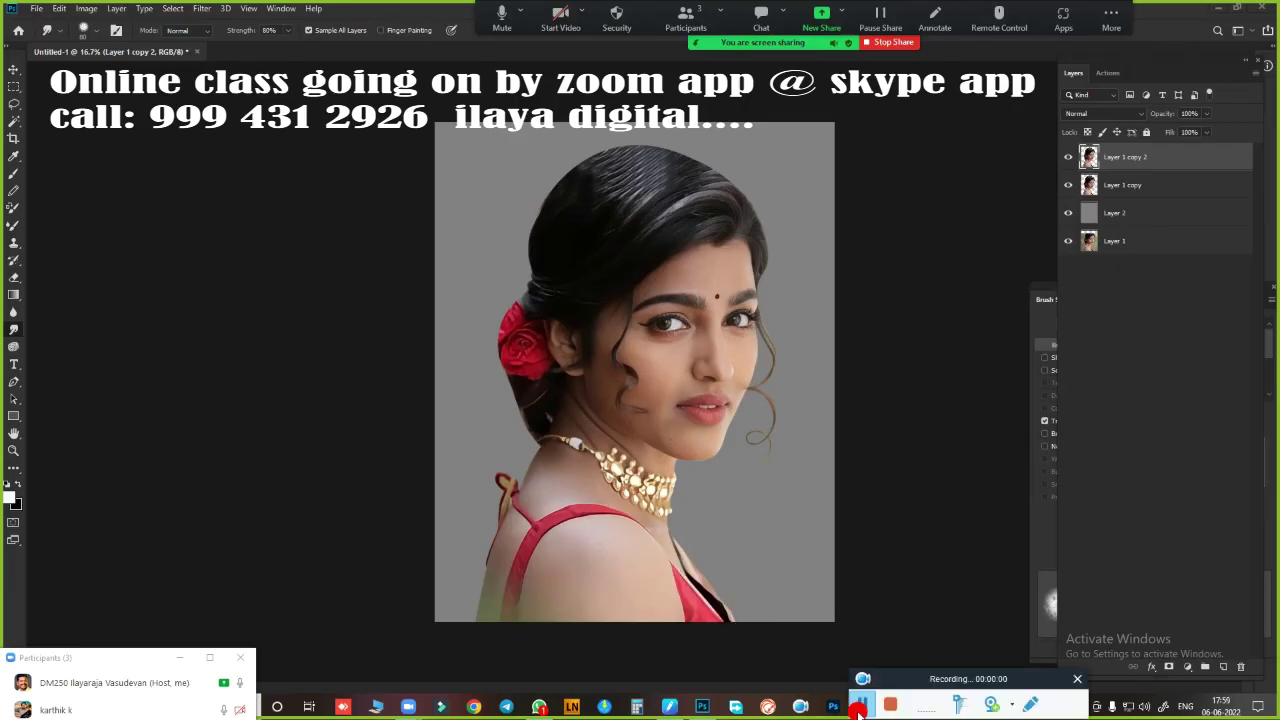
Hide the top layers to view only the original photo, then select the top retouched face layer
mouse_move(1068, 157)
mouse_down()
mouse_move(1068, 213)
mouse_move(1063, 168)
mouse_up()
click(1092, 240)
click(1125, 158)
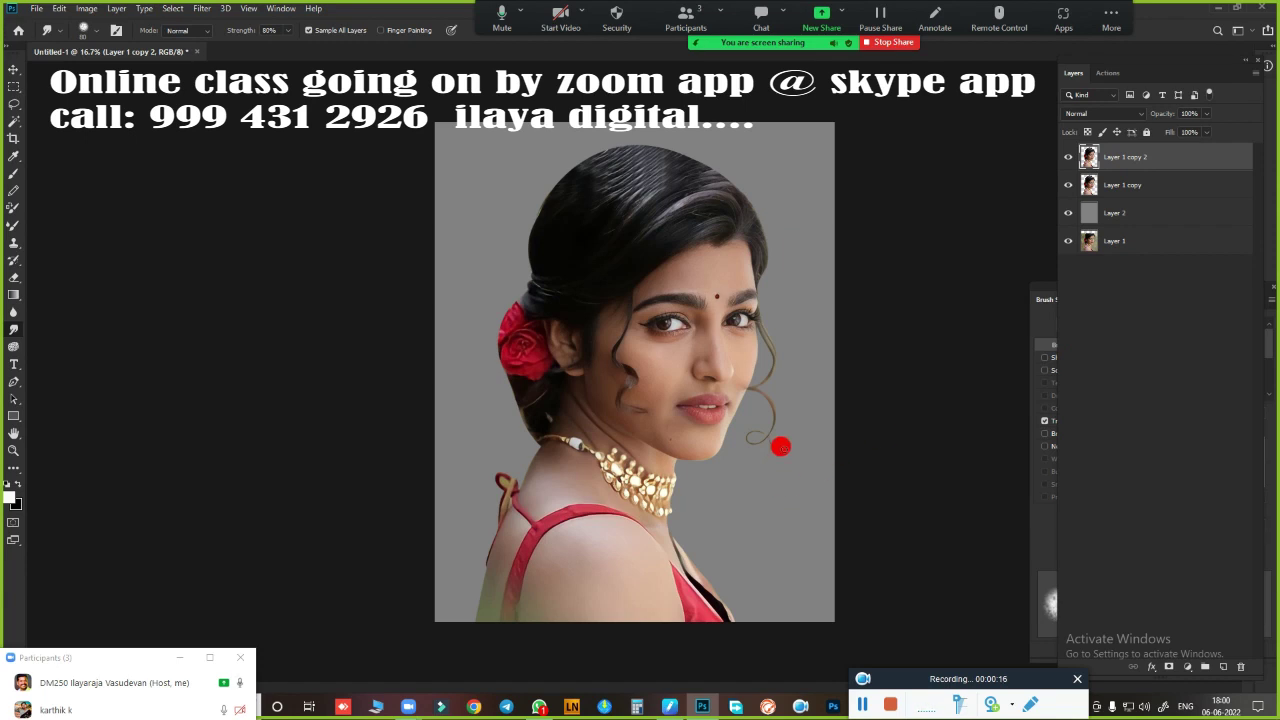
scroll(664, 380, up, 3)
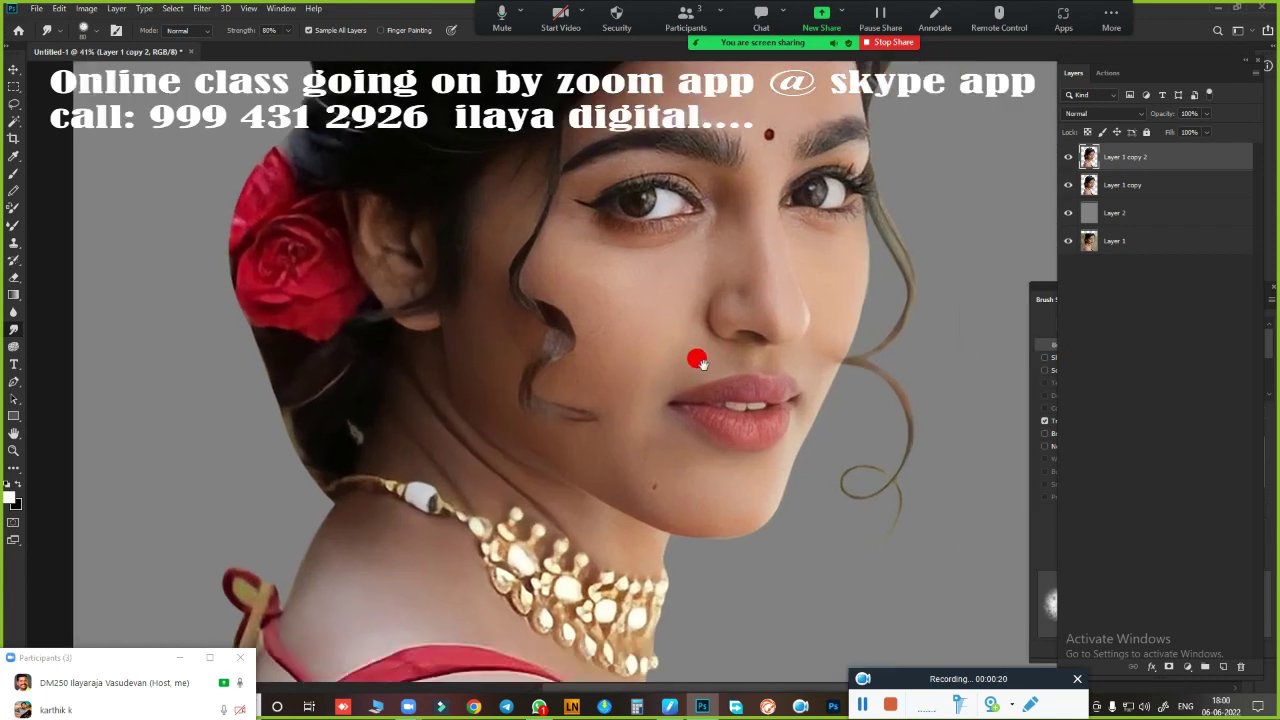
scroll(694, 354, up, 2)
scroll(754, 409, down, 5)
scroll(743, 431, up, 3)
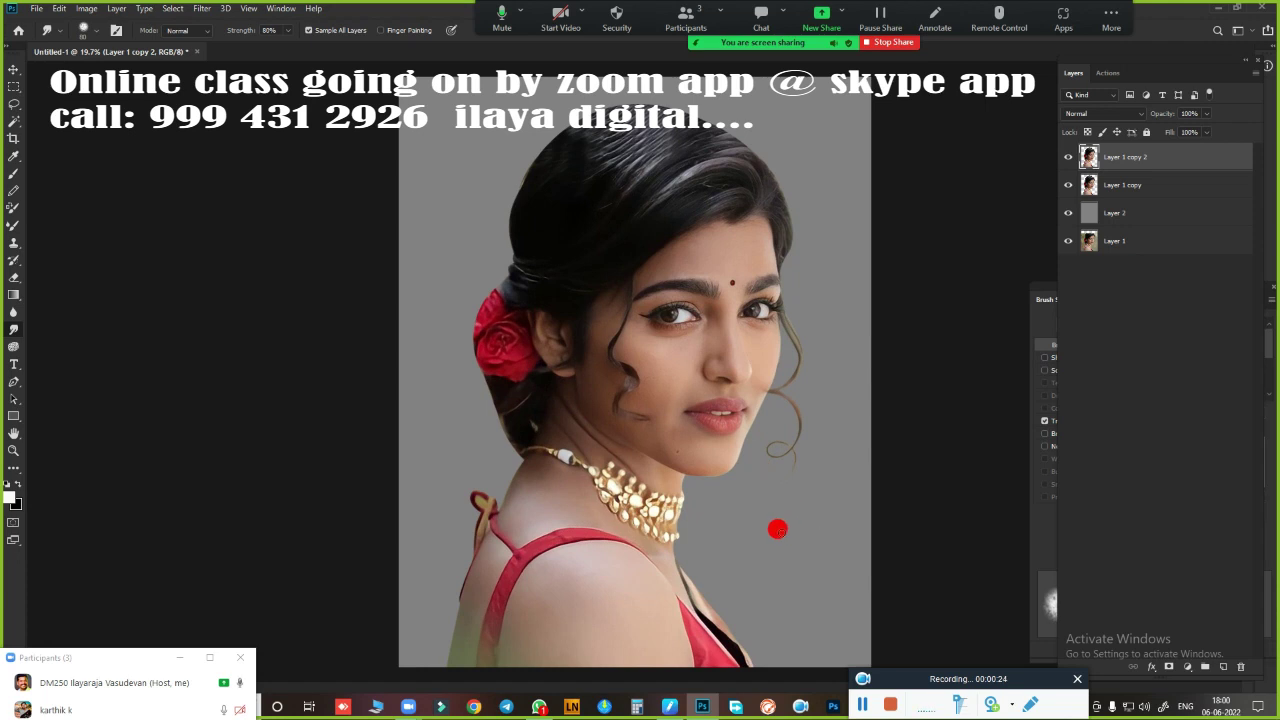
Hide both face copies to reveal the grey layer, then turn them back on
drag(1066, 160, 1066, 186)
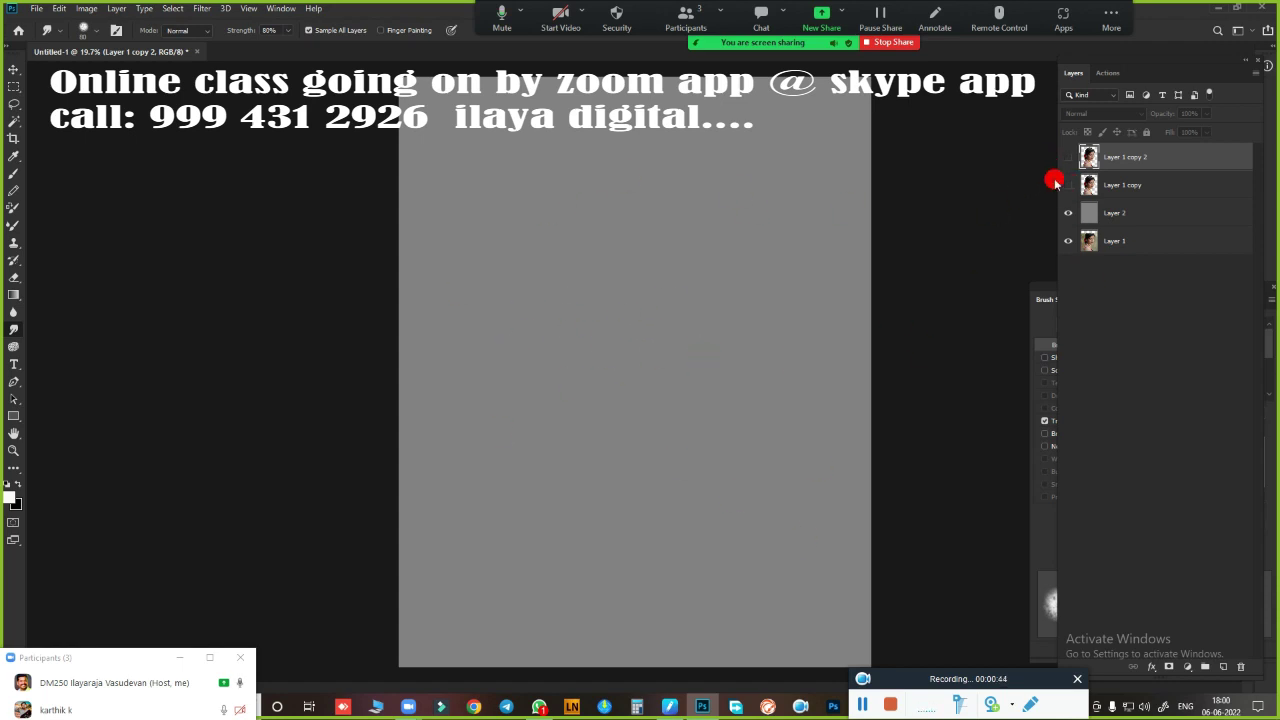
drag(1067, 185, 1067, 157)
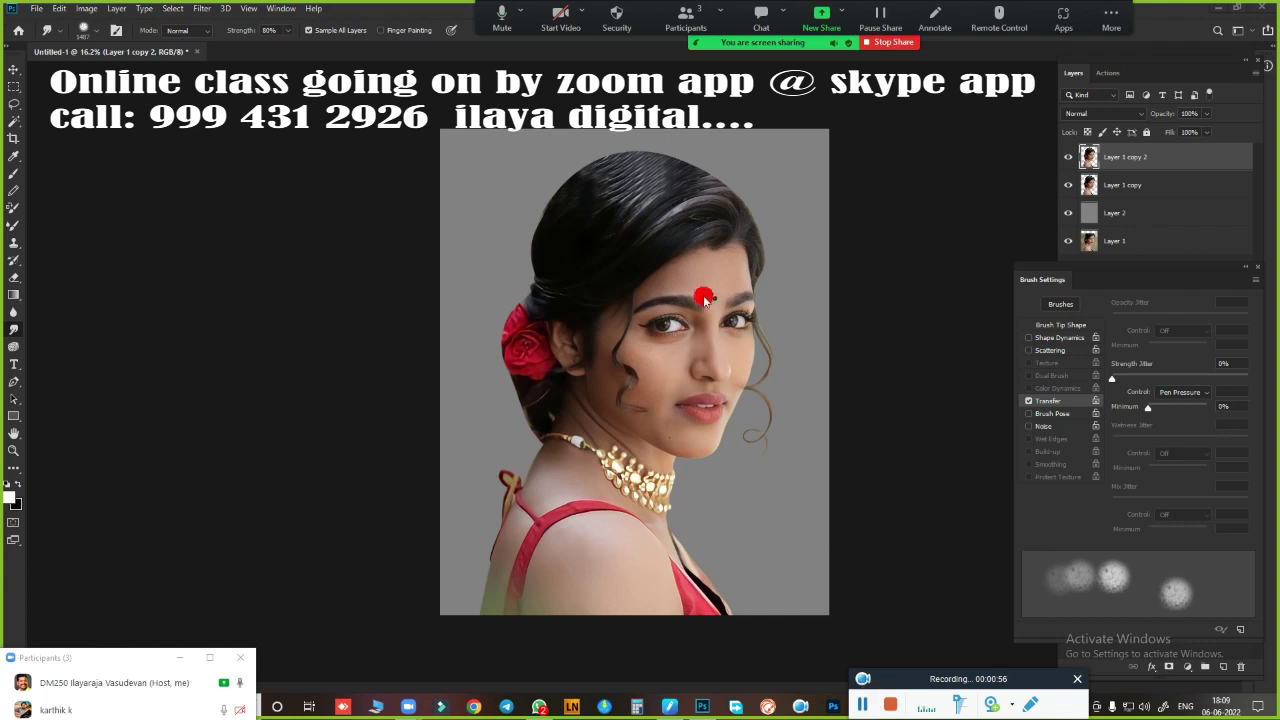
scroll(722, 313, up, 2)
scroll(754, 306, up, 2)
scroll(794, 303, up, 2)
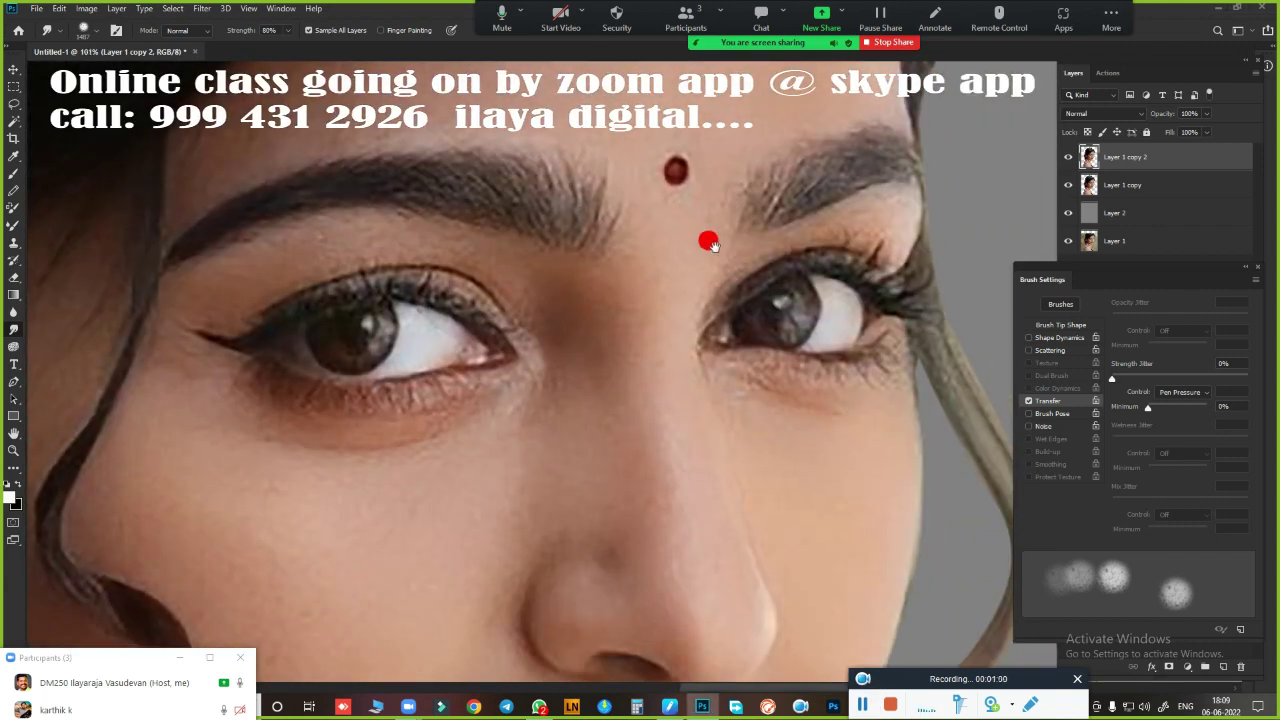
scroll(708, 240, up, 1)
scroll(716, 338, down, 2)
scroll(700, 303, down, 2)
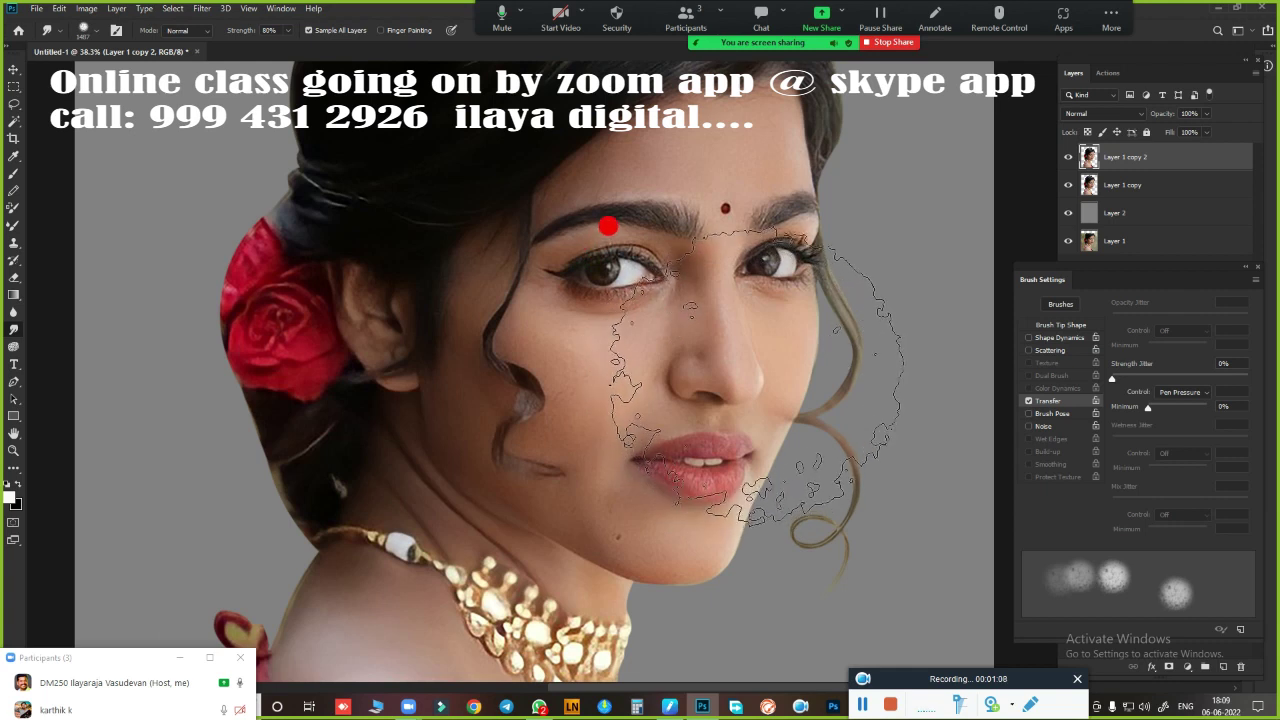
scroll(700, 280, up, 1)
scroll(751, 371, up, 1)
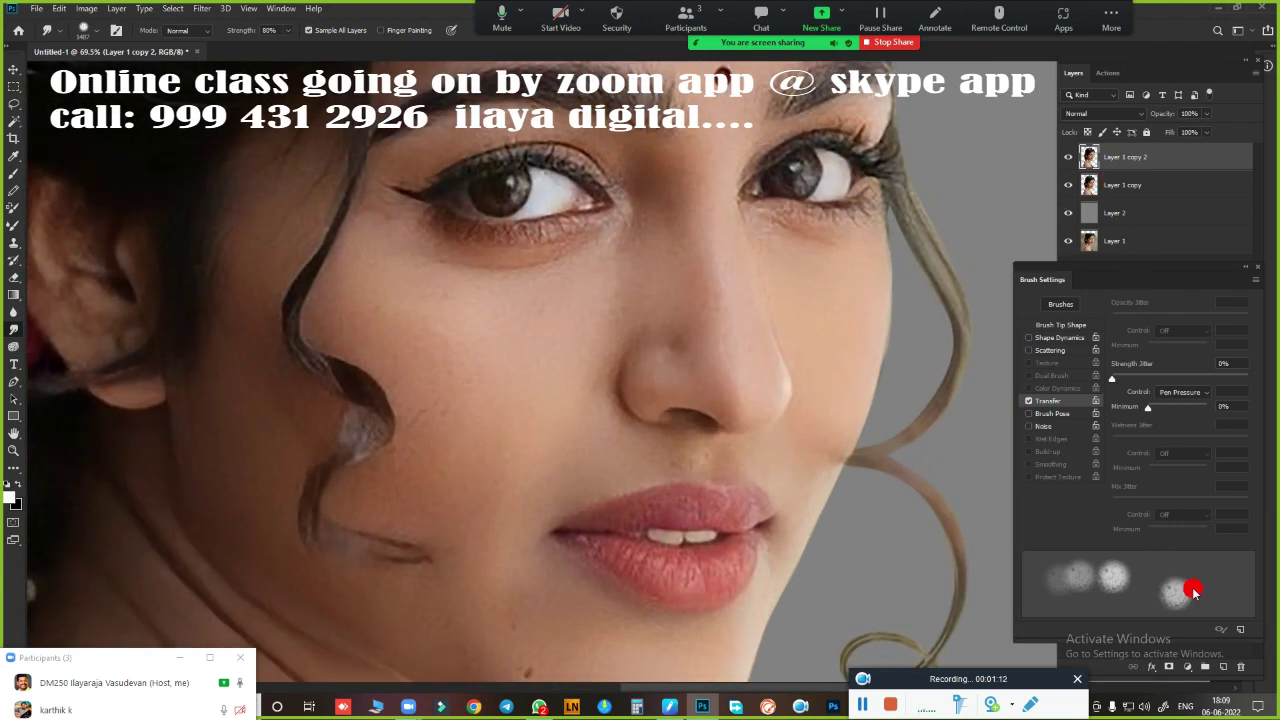
Add an empty Layer 3 at the top of the stack and clear the face selection
click(1218, 410)
click(1222, 666)
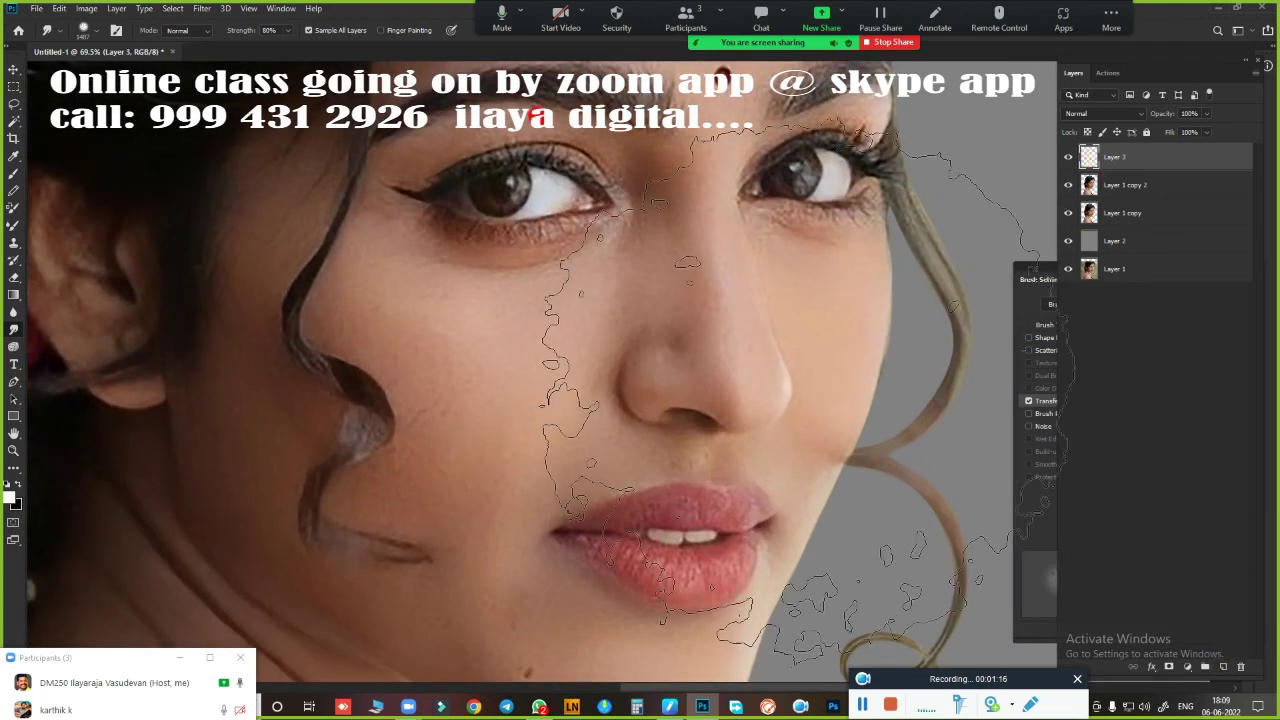
scroll(700, 357, down, 1)
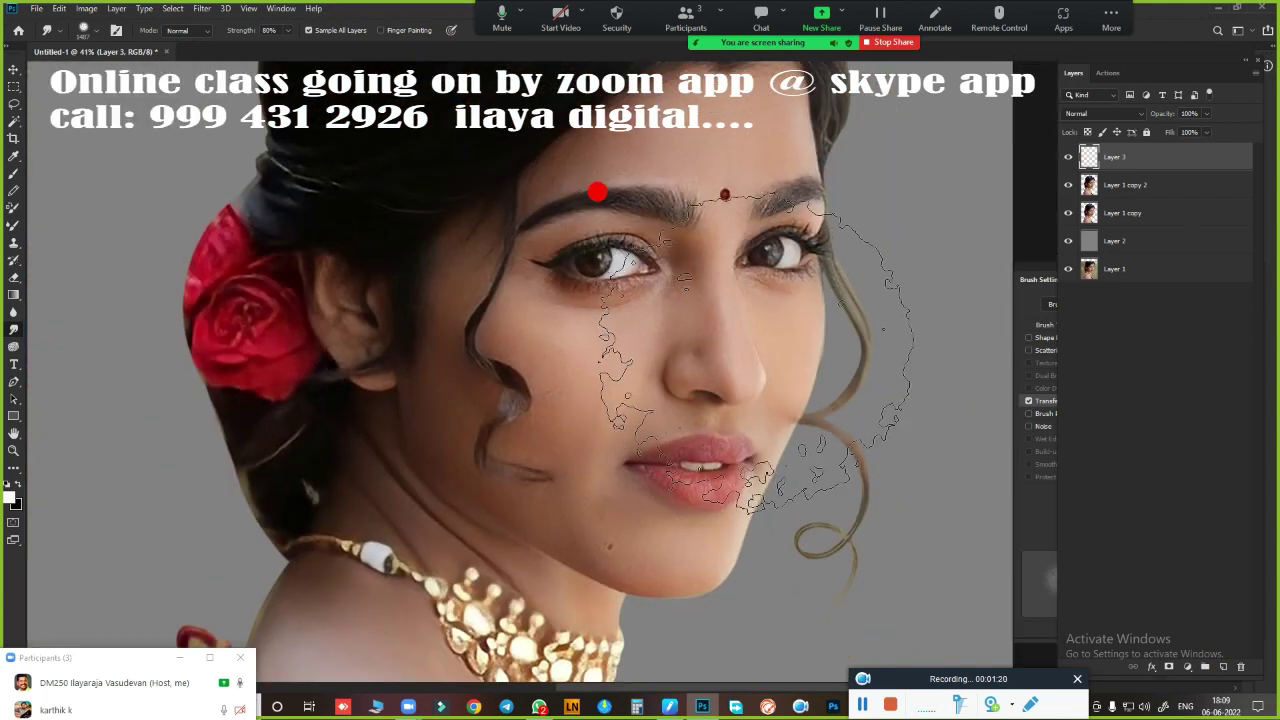
key(ctrl+d)
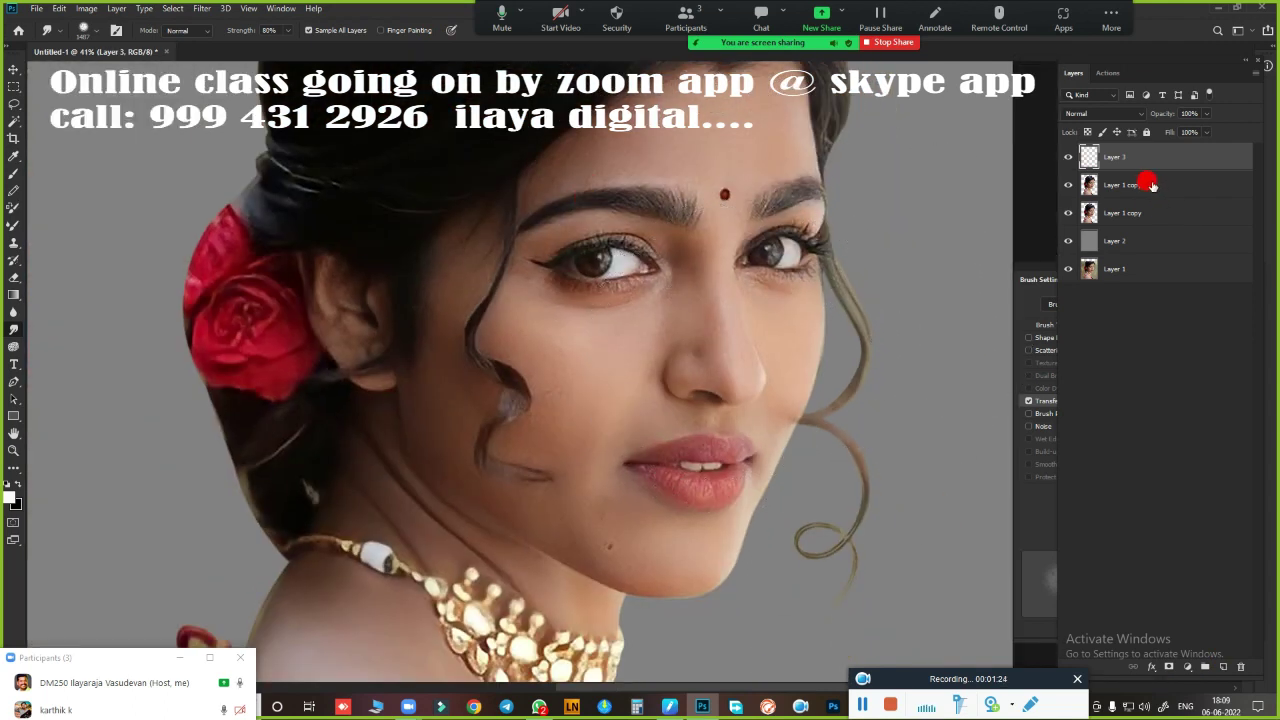
key(ctrl+shift+d)
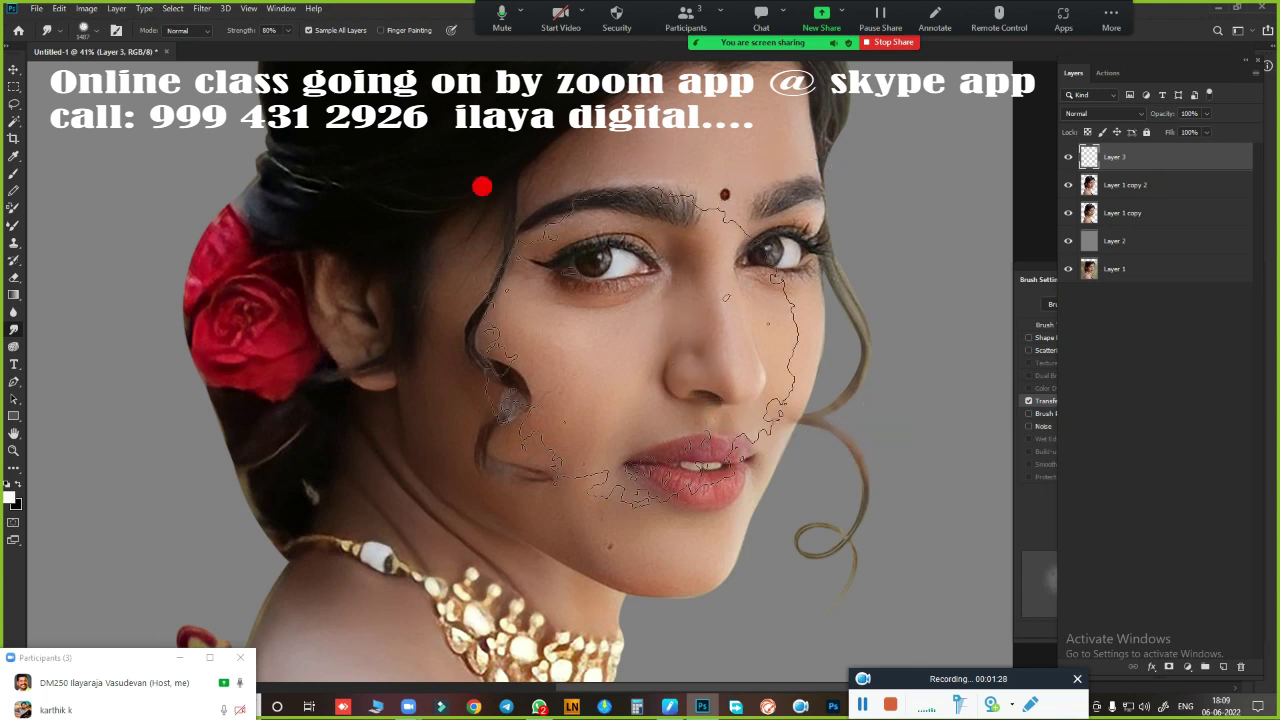
key(ctrl+d)
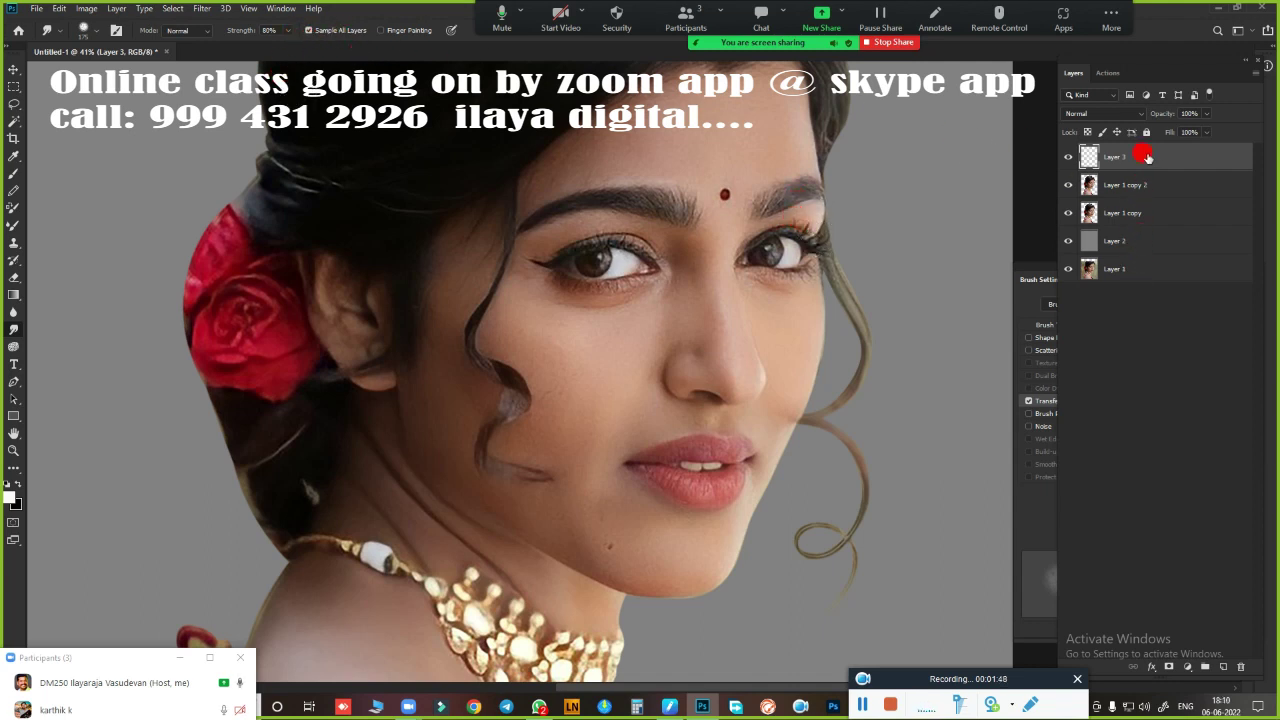
Undo the accidental deletion of the top face copy and reselect the top layer
click(1067, 186)
click(1067, 186)
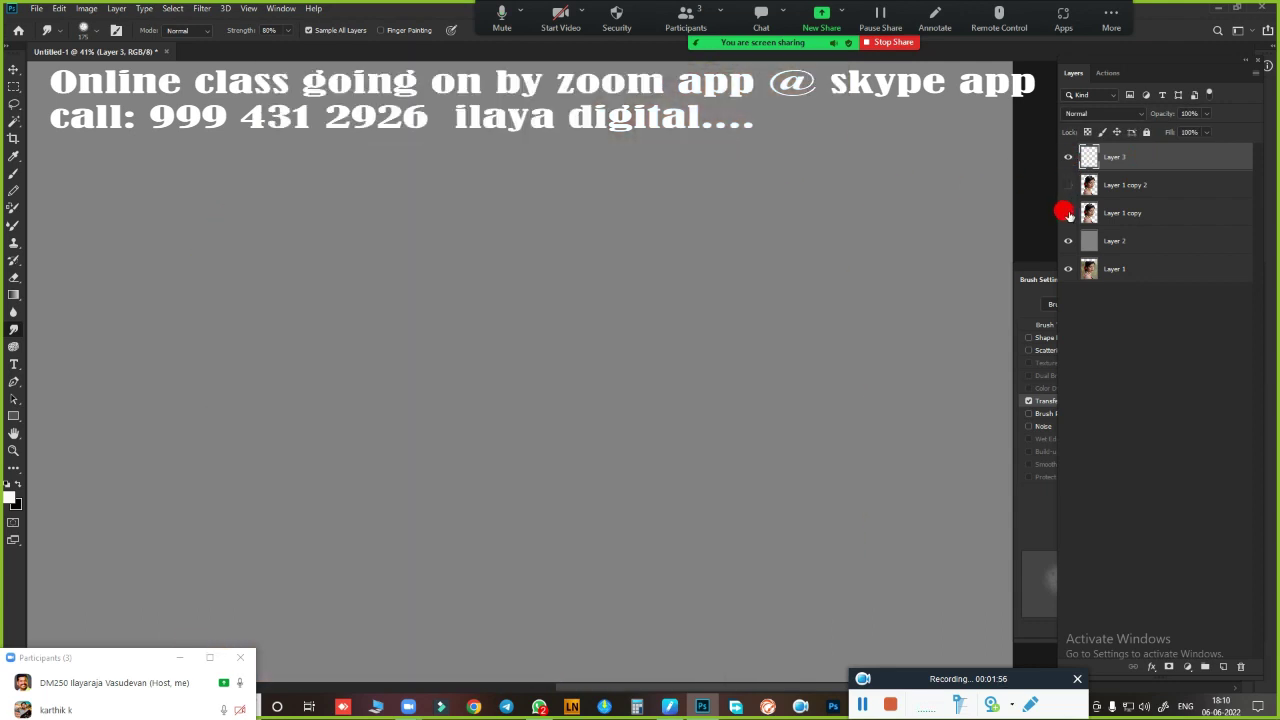
click(1075, 186)
key(Delete)
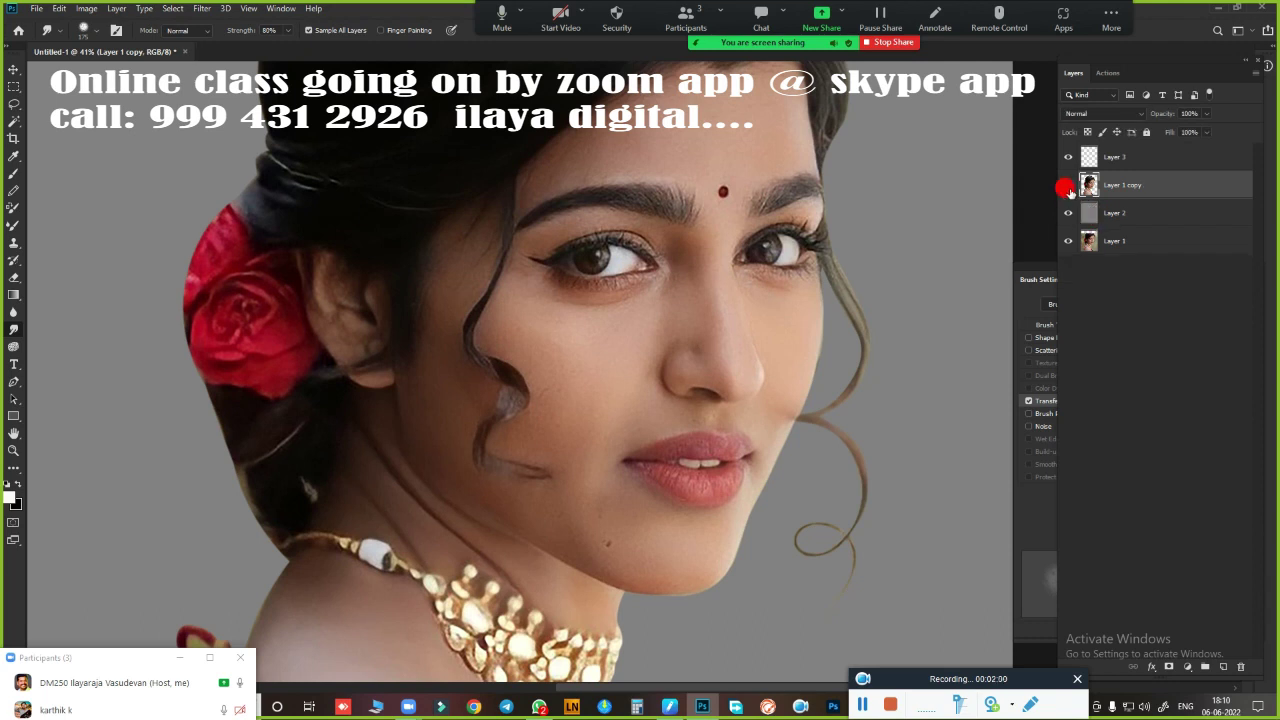
click(1067, 212)
click(1067, 212)
key(ctrl+z)
click(1067, 185)
click(1123, 157)
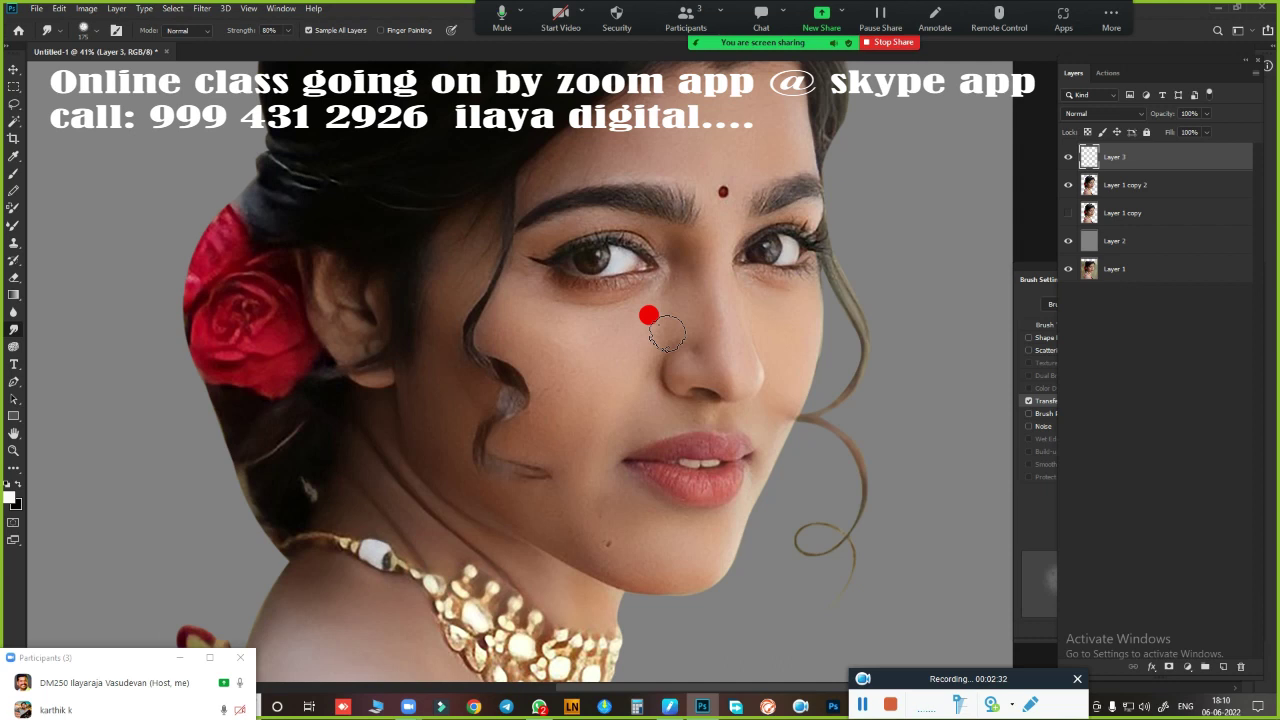
Zoom in on the eyes and nose, then place the first Pen anchor at the nostril
ctrl+click(745, 256)
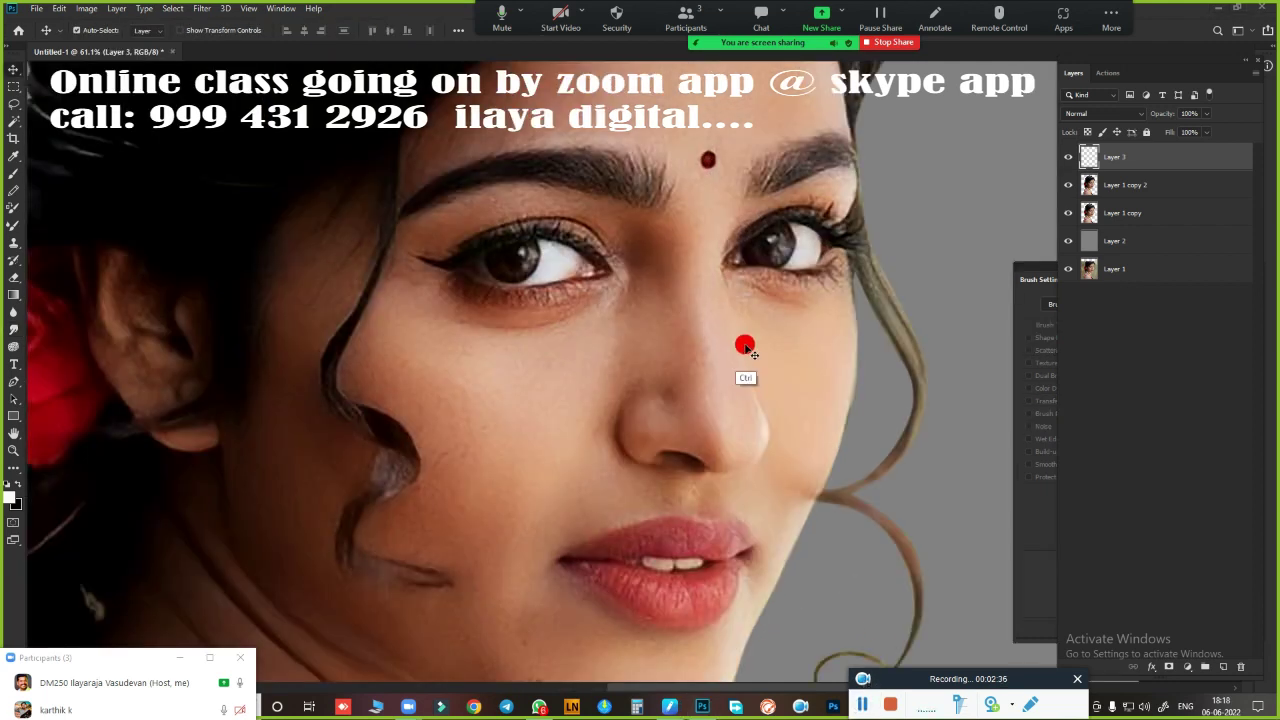
scroll(777, 366, down, 4)
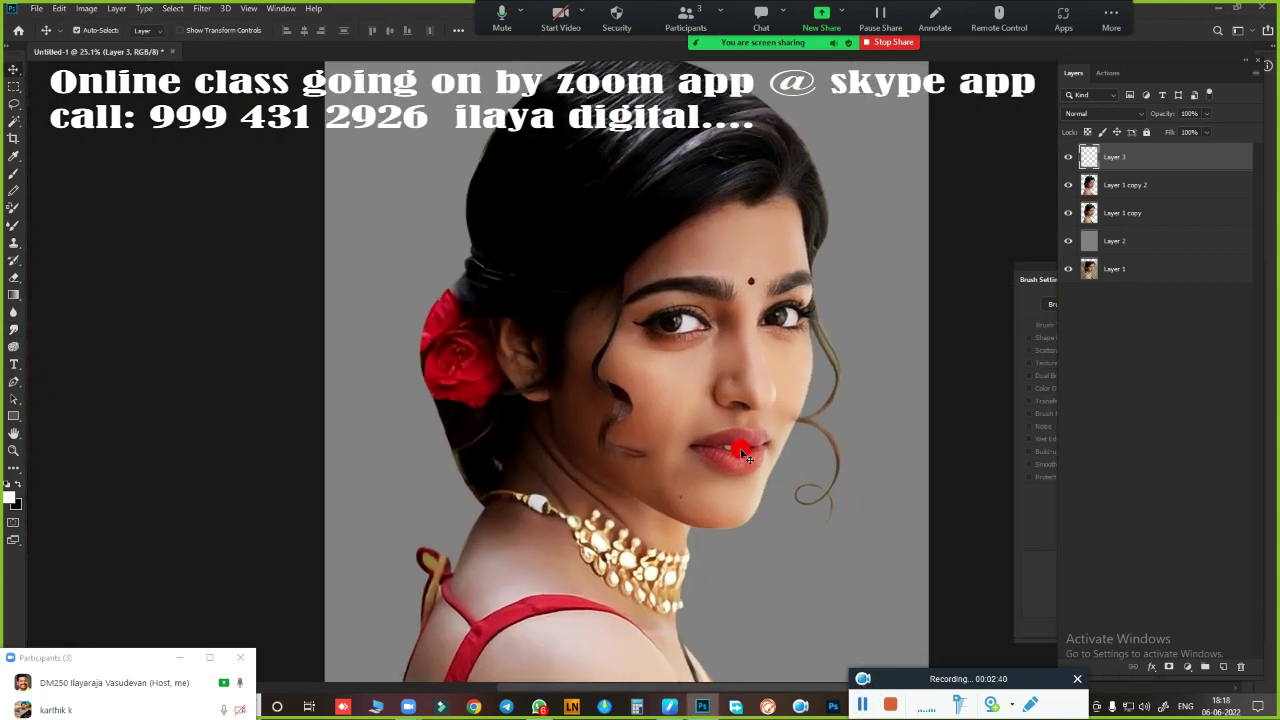
scroll(822, 374, up, 2)
scroll(823, 371, up, 2)
scroll(772, 377, up, 2)
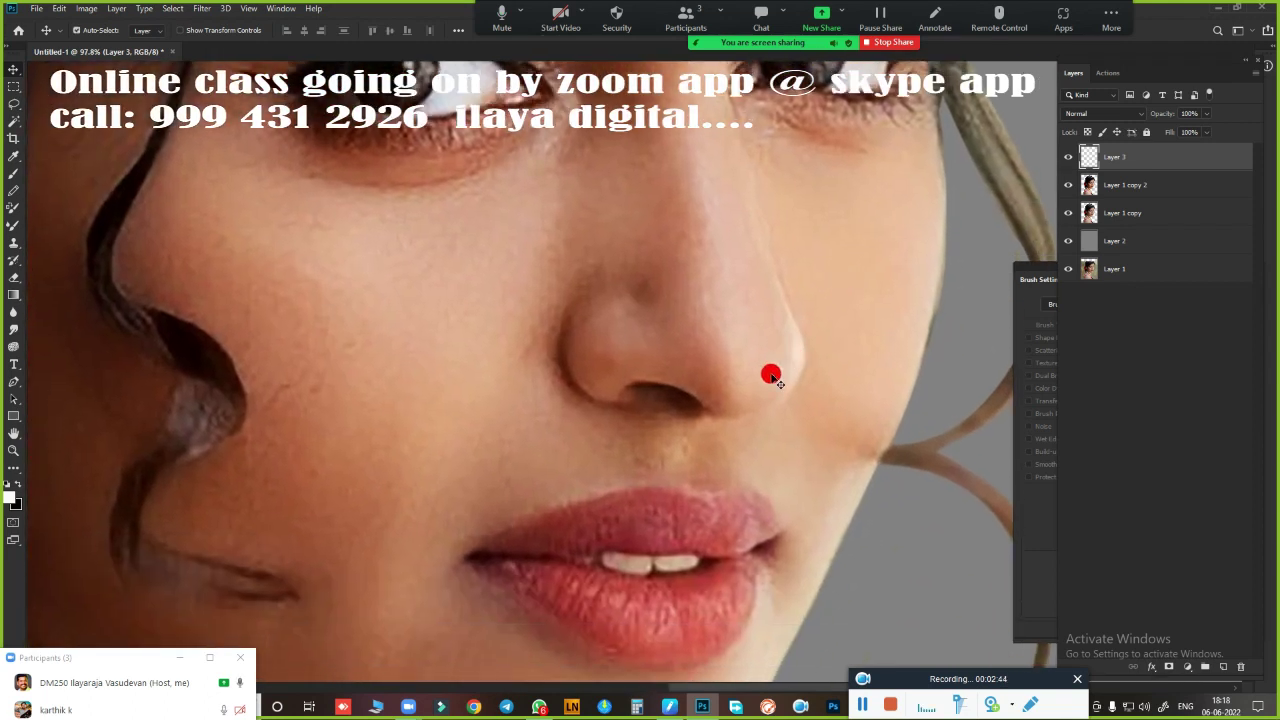
scroll(745, 375, down, 3)
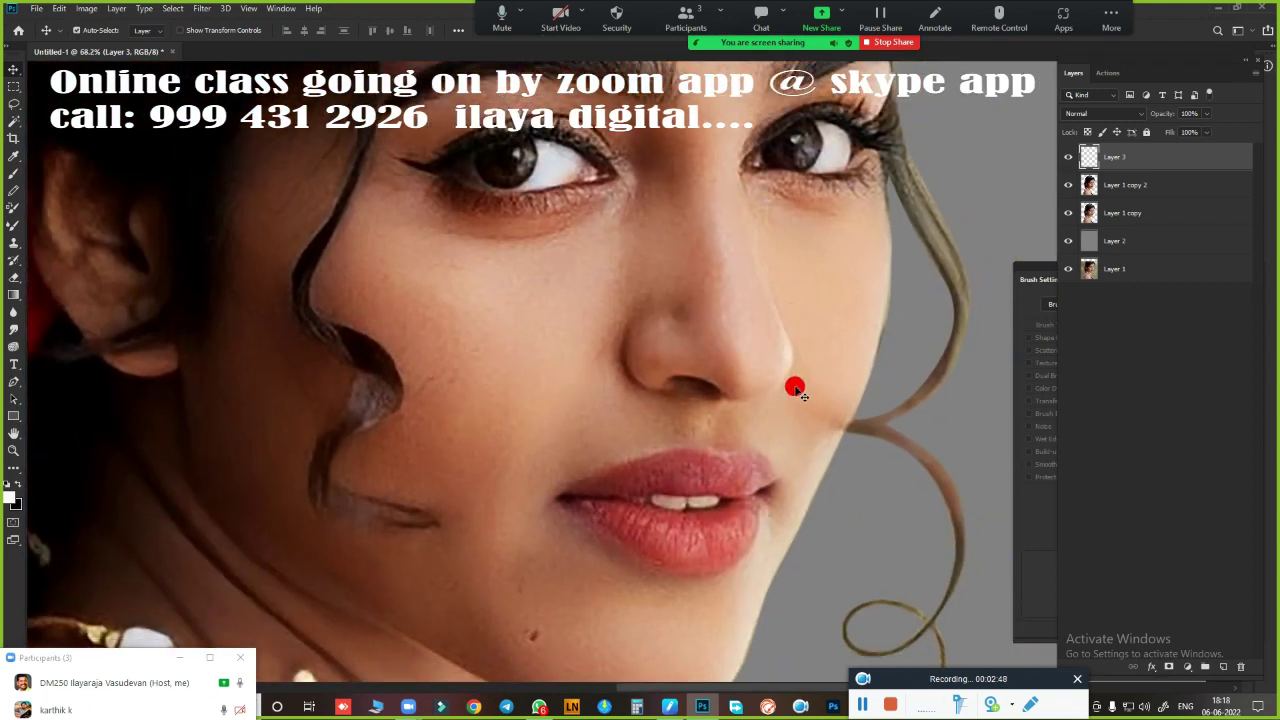
scroll(760, 357, up, 3)
scroll(762, 403, up, 1)
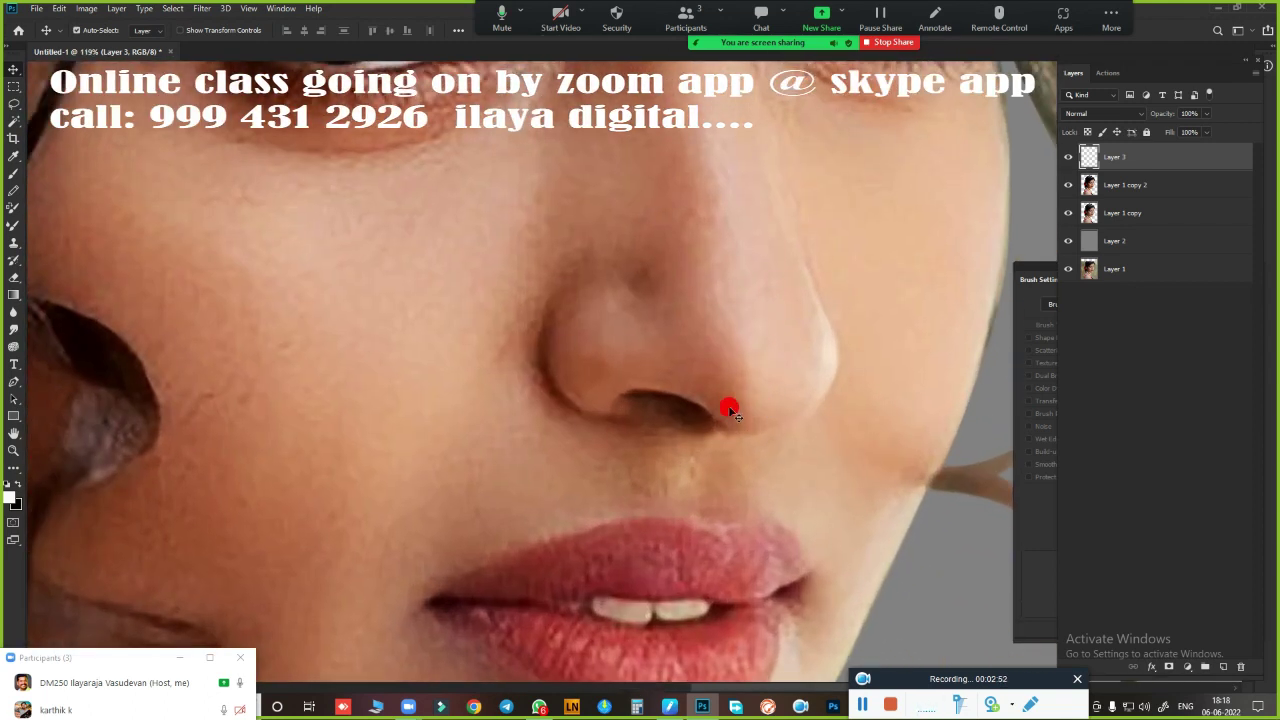
key(p)
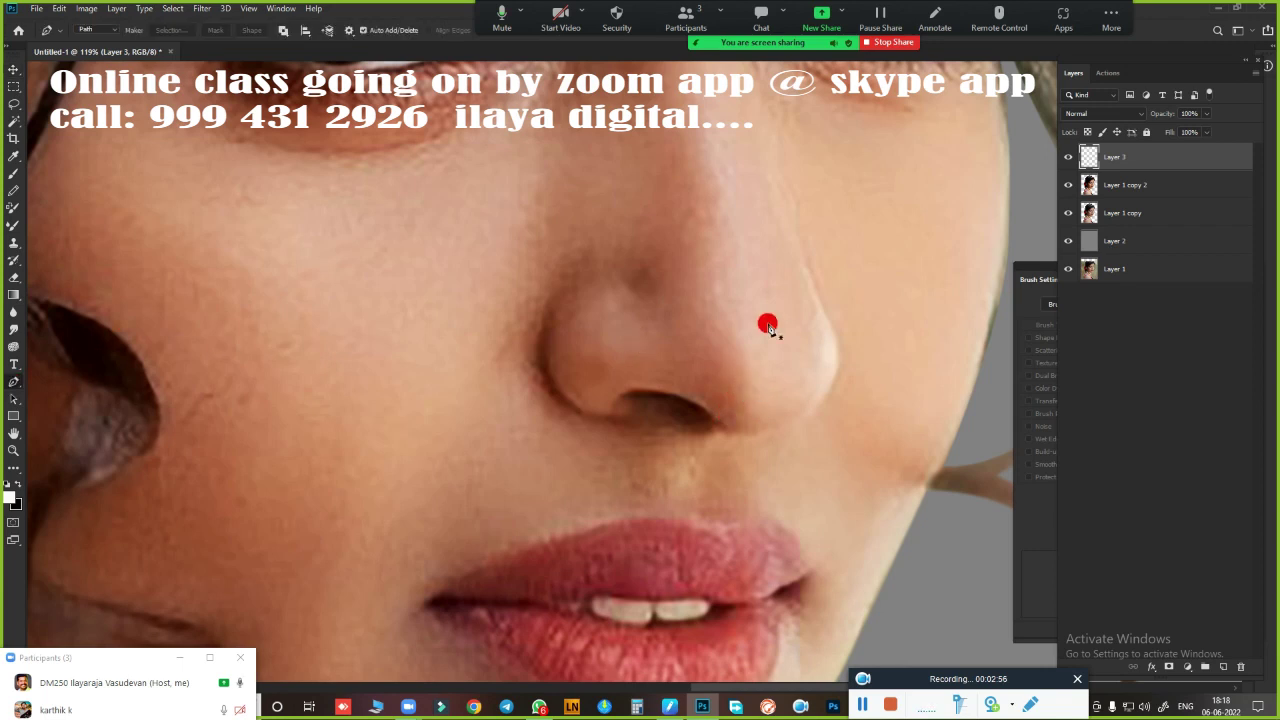
scroll(700, 365, down, 3)
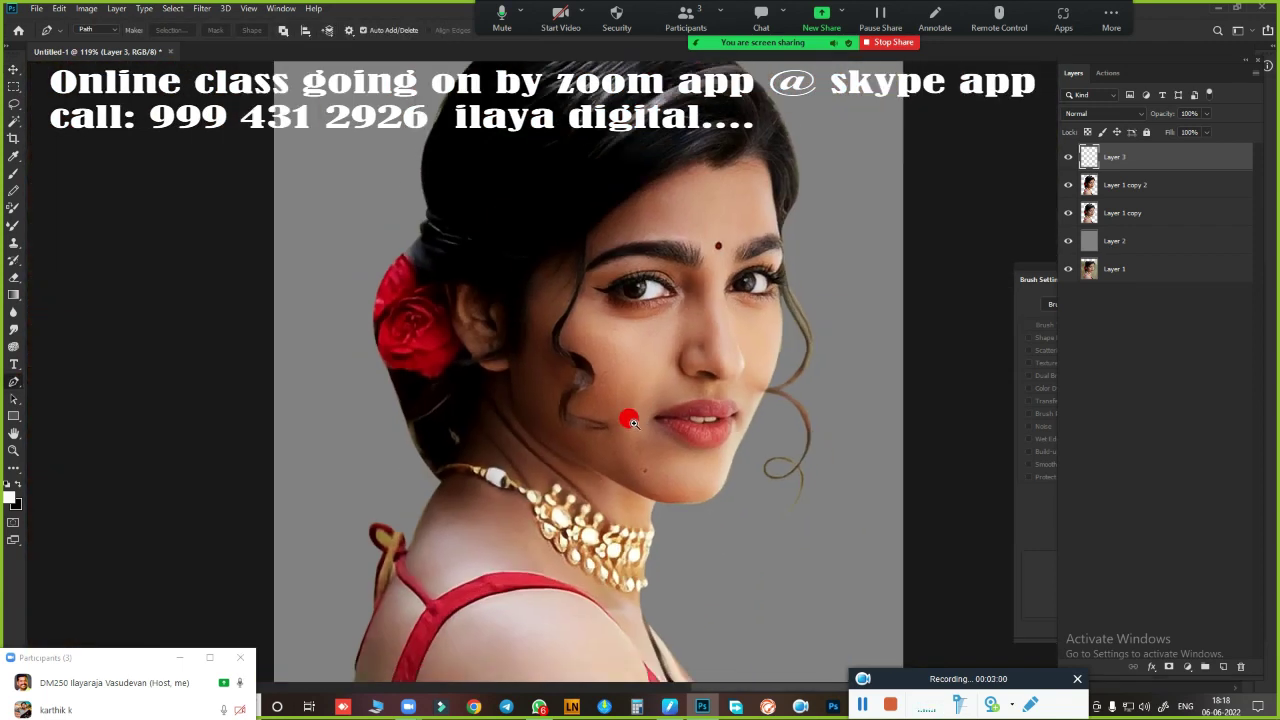
scroll(630, 421, up, 3)
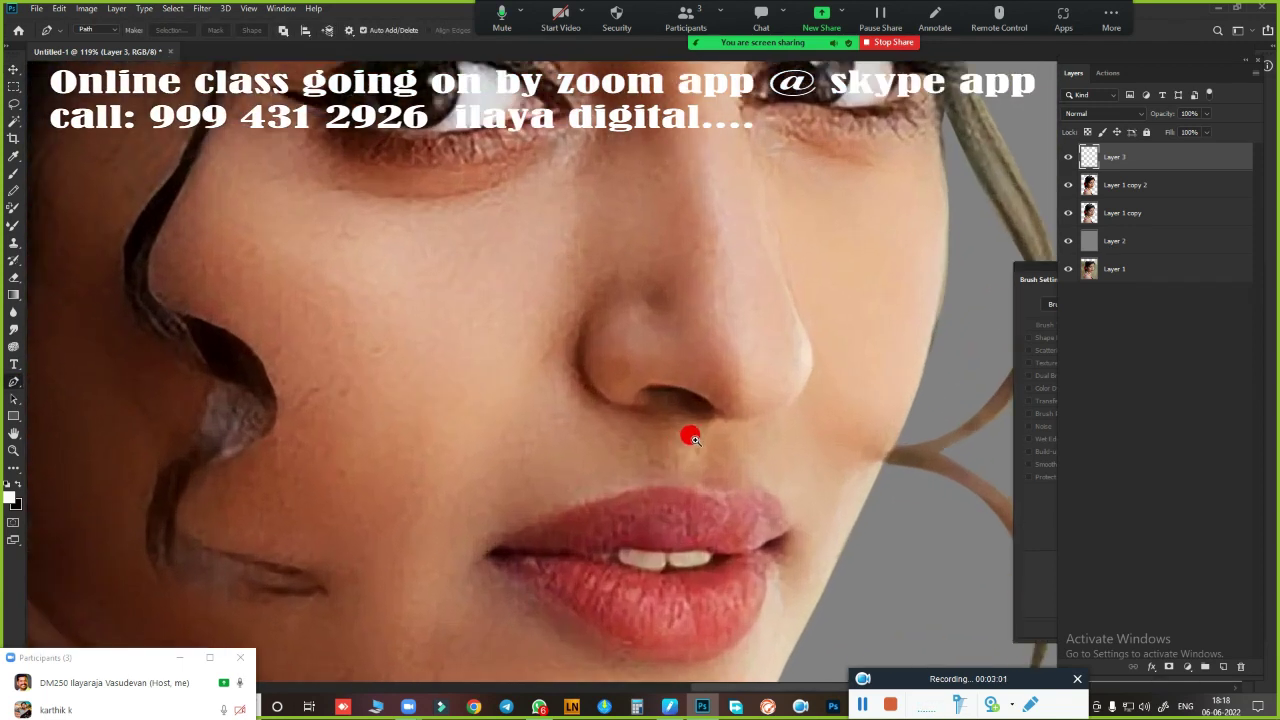
click(590, 306)
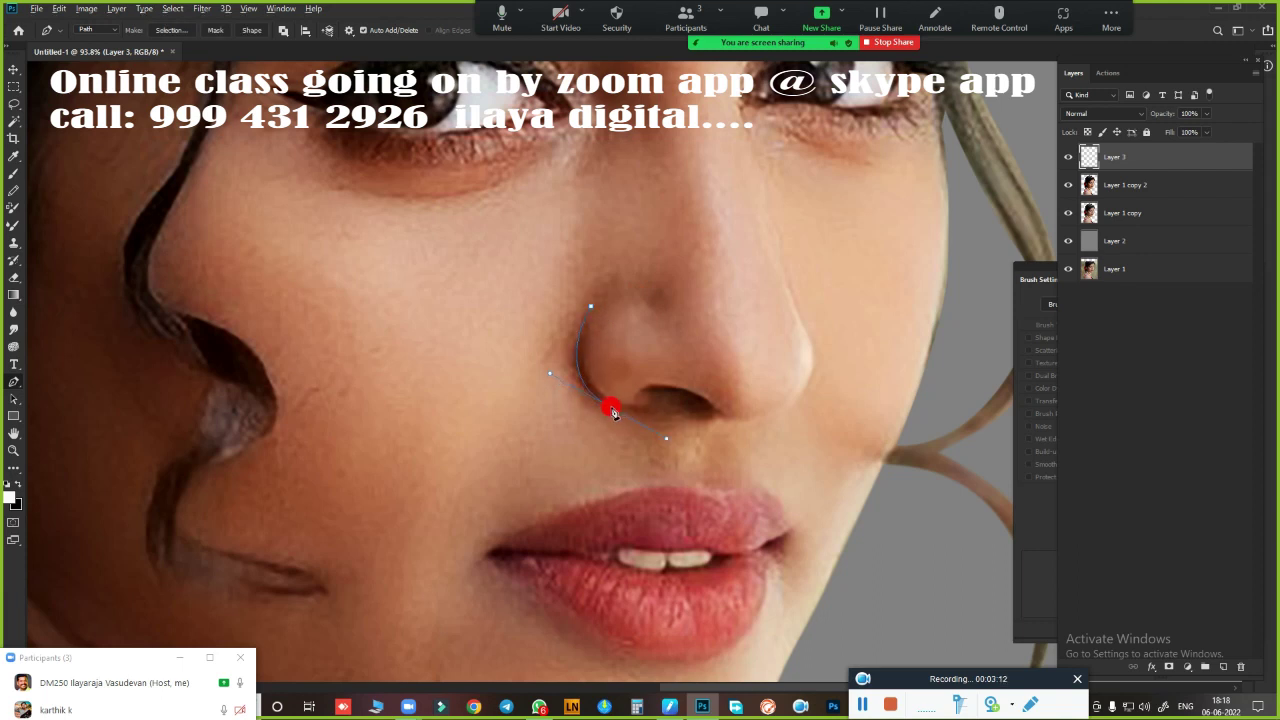
scroll(674, 397, up, 4)
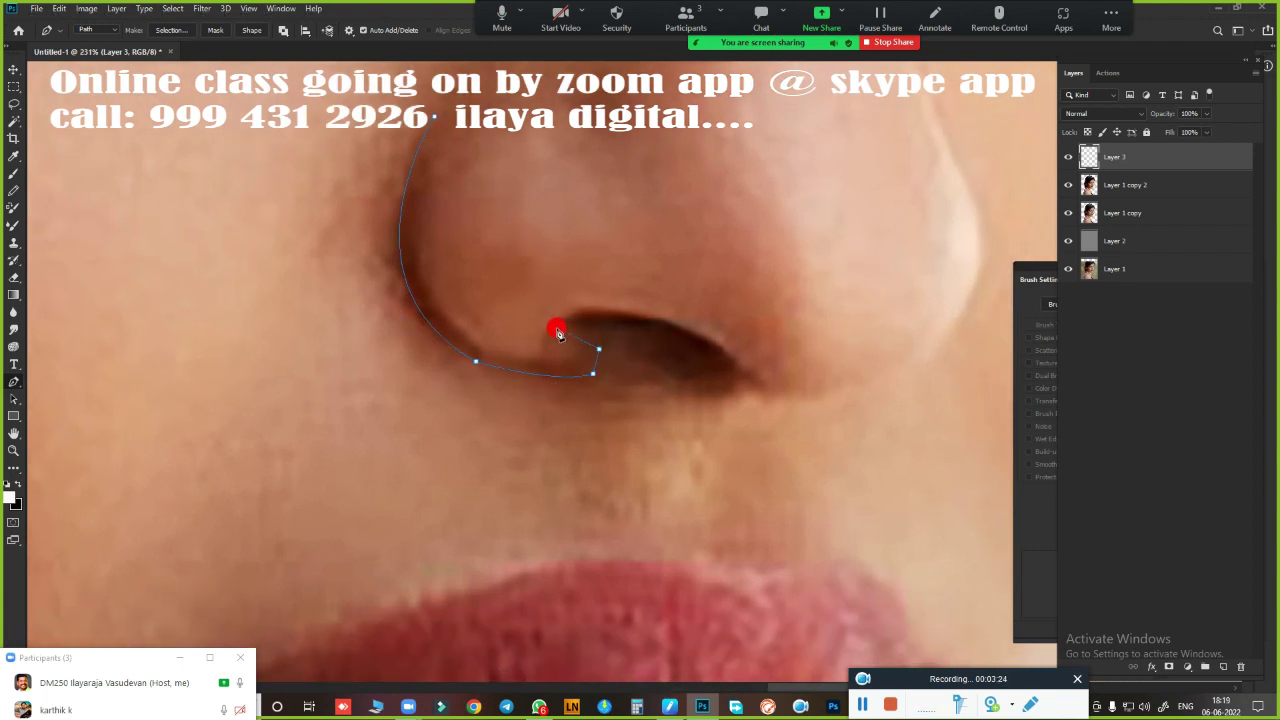
Curve the Pen path along the nostril's lower edge and up the side of the nose
drag(753, 385, 862, 498)
scroll(716, 413, down, 5)
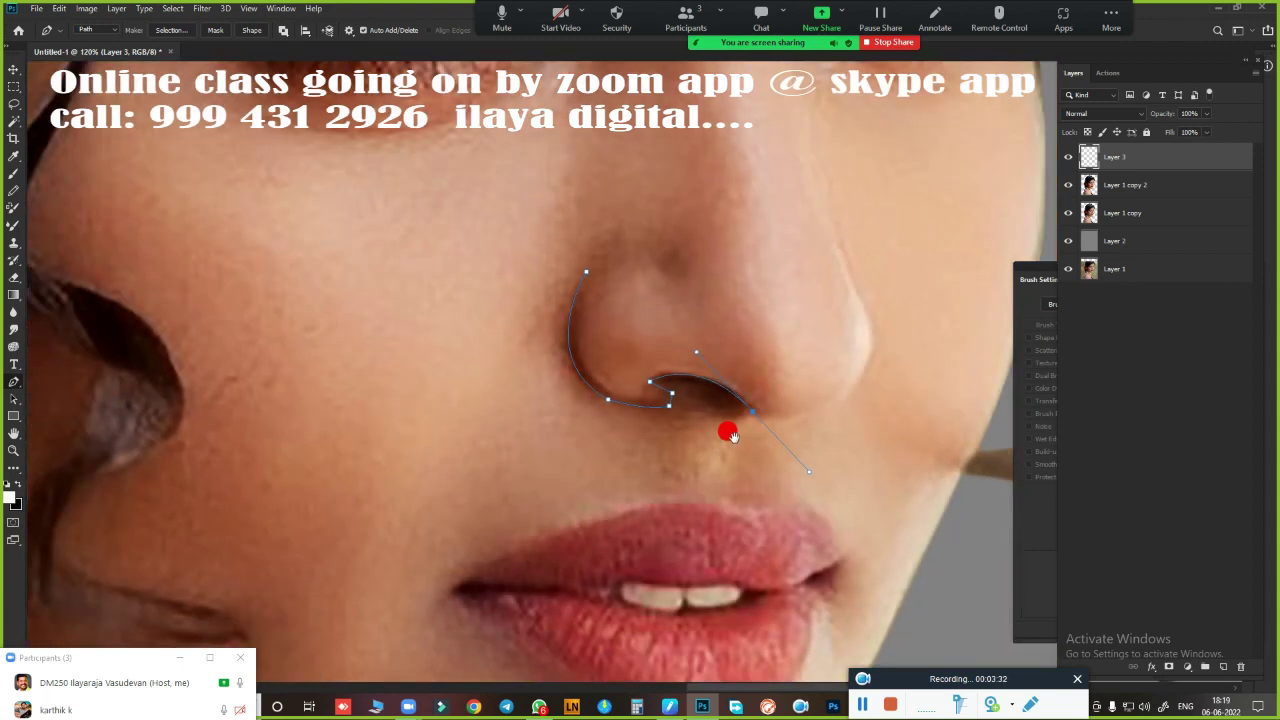
scroll(586, 389, up, 2)
scroll(621, 396, down, 2)
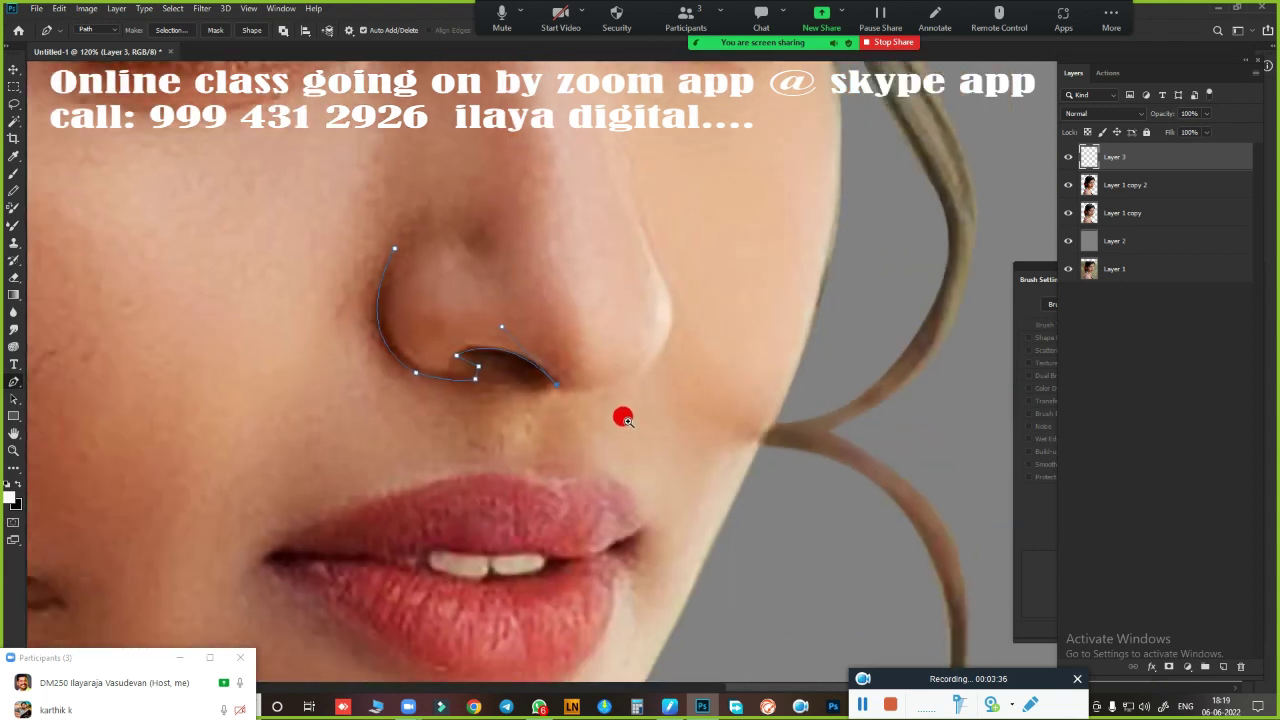
scroll(620, 414, down, 3)
scroll(640, 440, up, 4)
scroll(643, 471, up, 2)
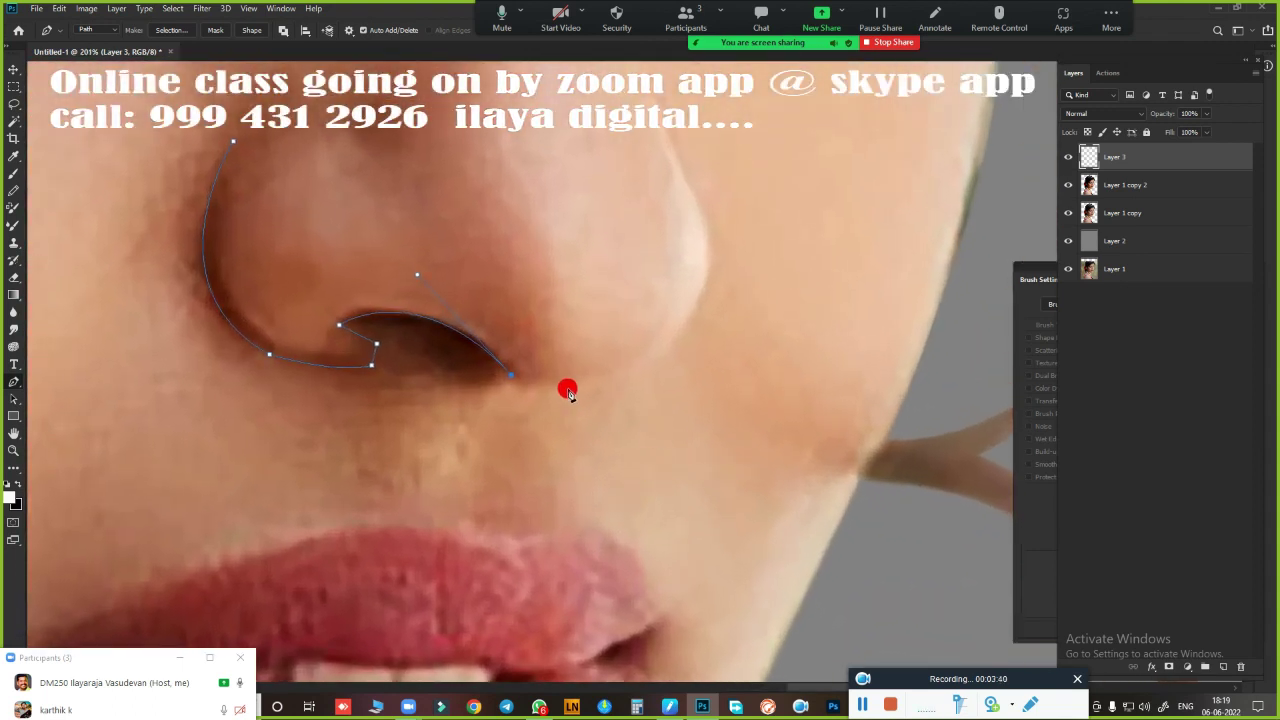
scroll(567, 395, down, 3)
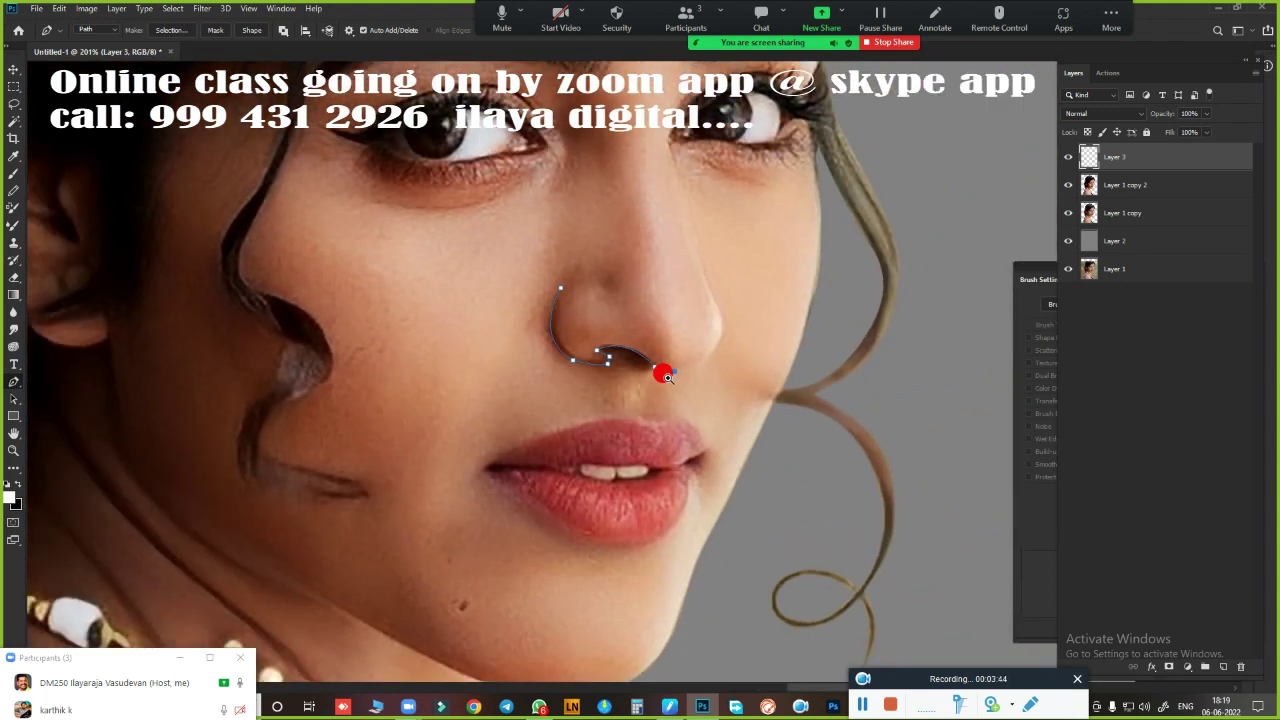
scroll(660, 380, up, 2)
scroll(757, 334, up, 1)
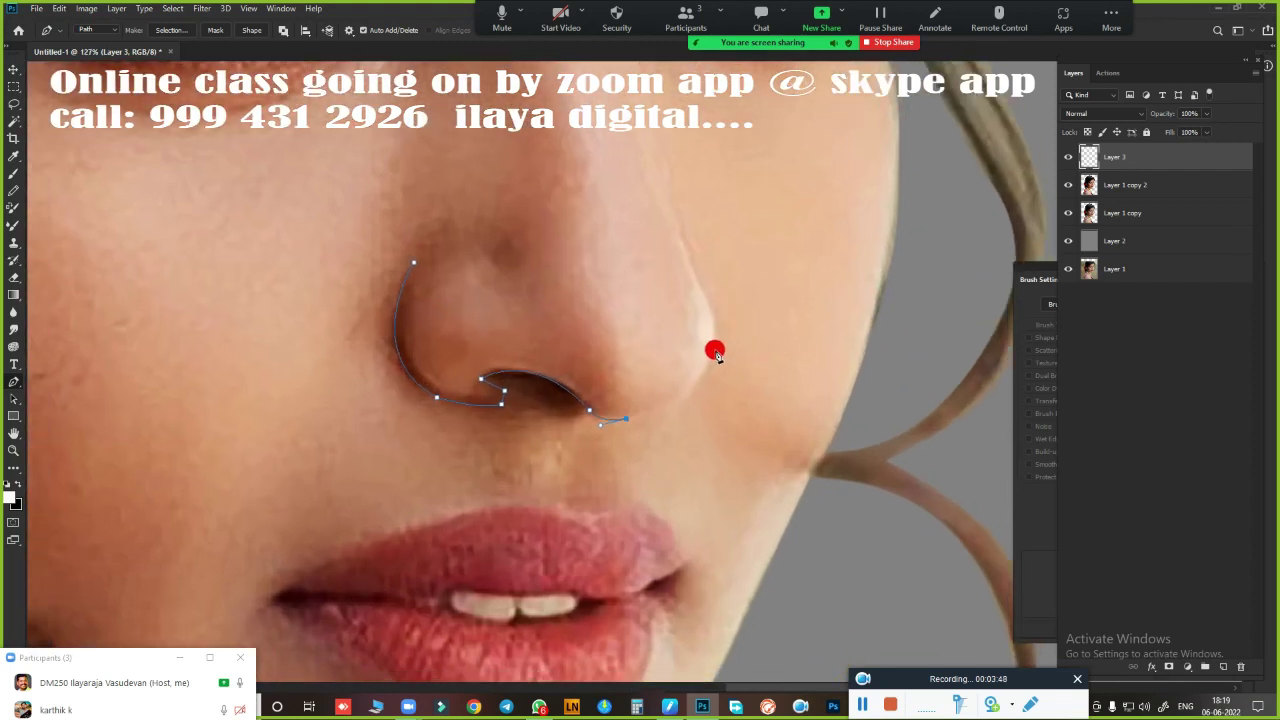
drag(716, 347, 726, 286)
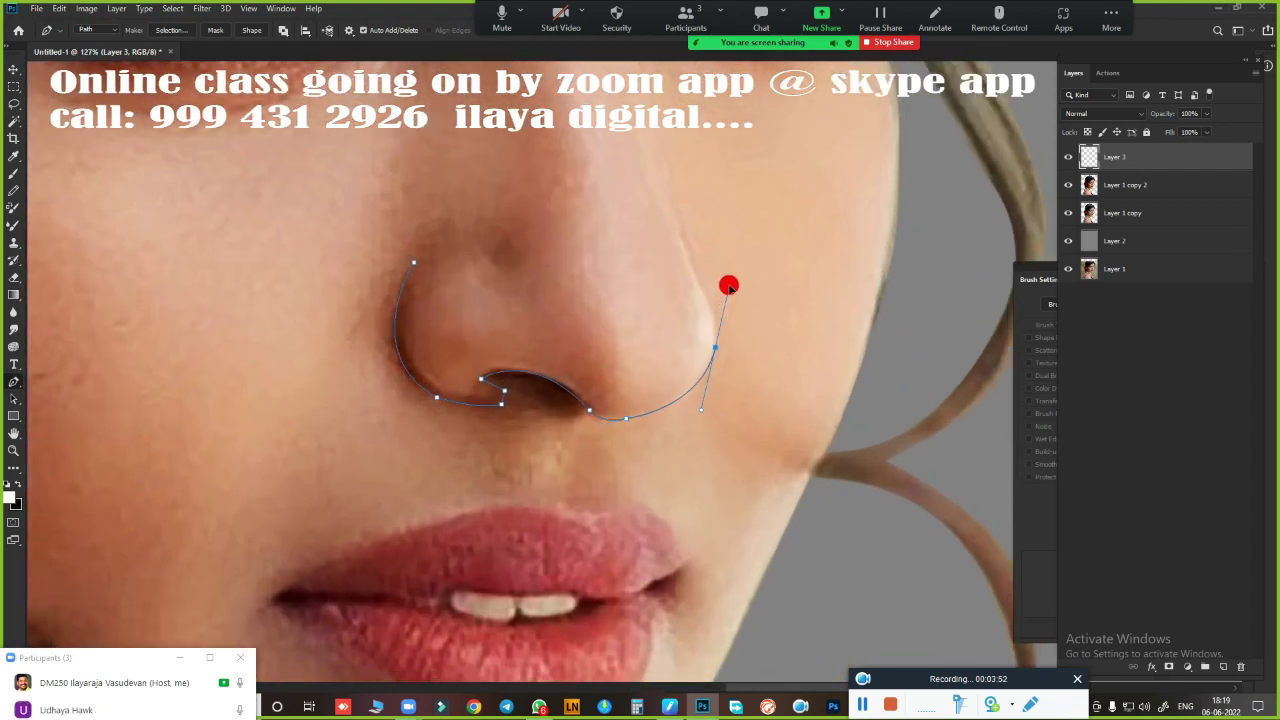
alt+click(714, 349)
scroll(705, 320, down, 3)
scroll(746, 340, up, 3)
scroll(621, 349, up, 1)
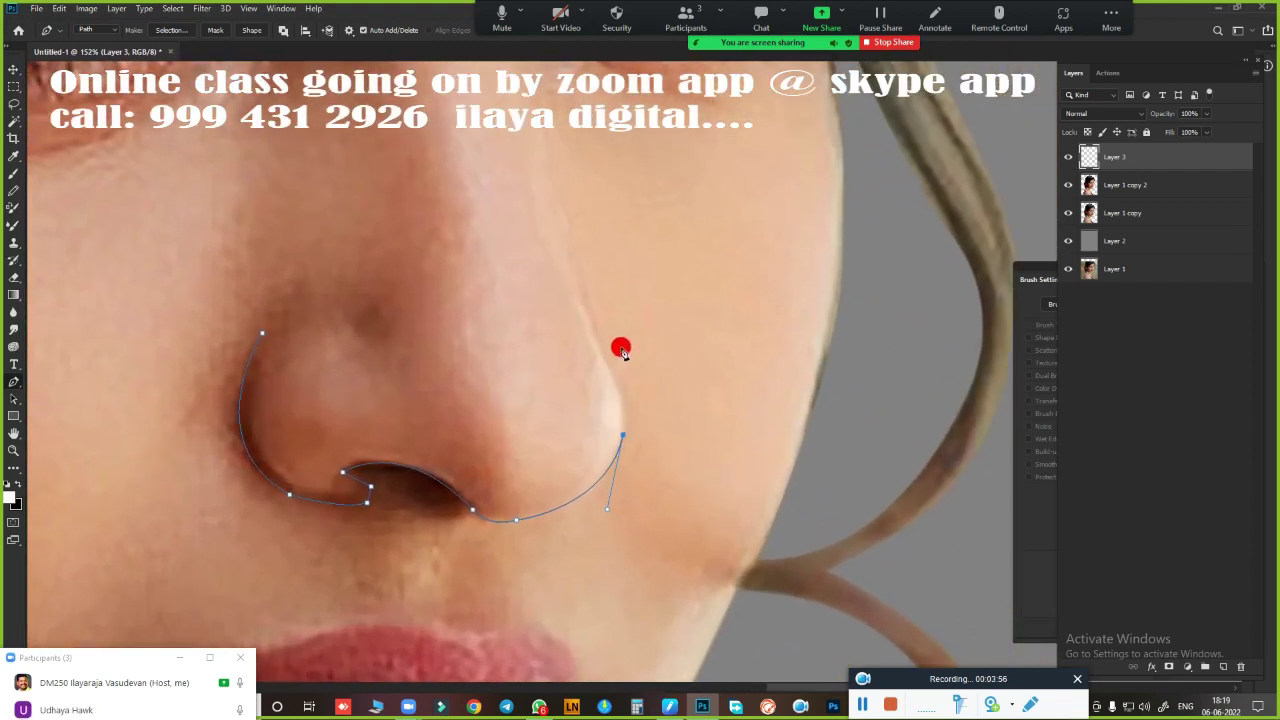
Extend the path past the nose tip, beside the inner eye corner and down the bridge
click(605, 362)
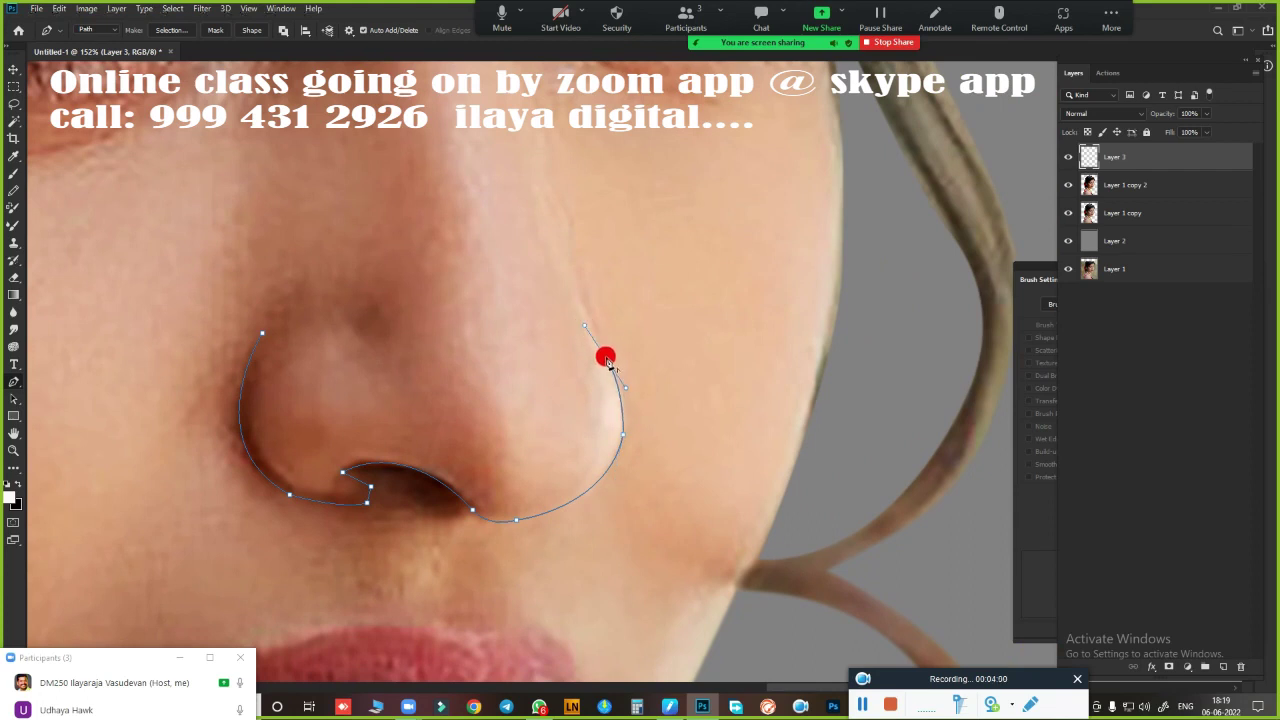
scroll(651, 393, down, 3)
scroll(640, 404, down, 1)
scroll(700, 343, up, 4)
scroll(698, 430, up, 1)
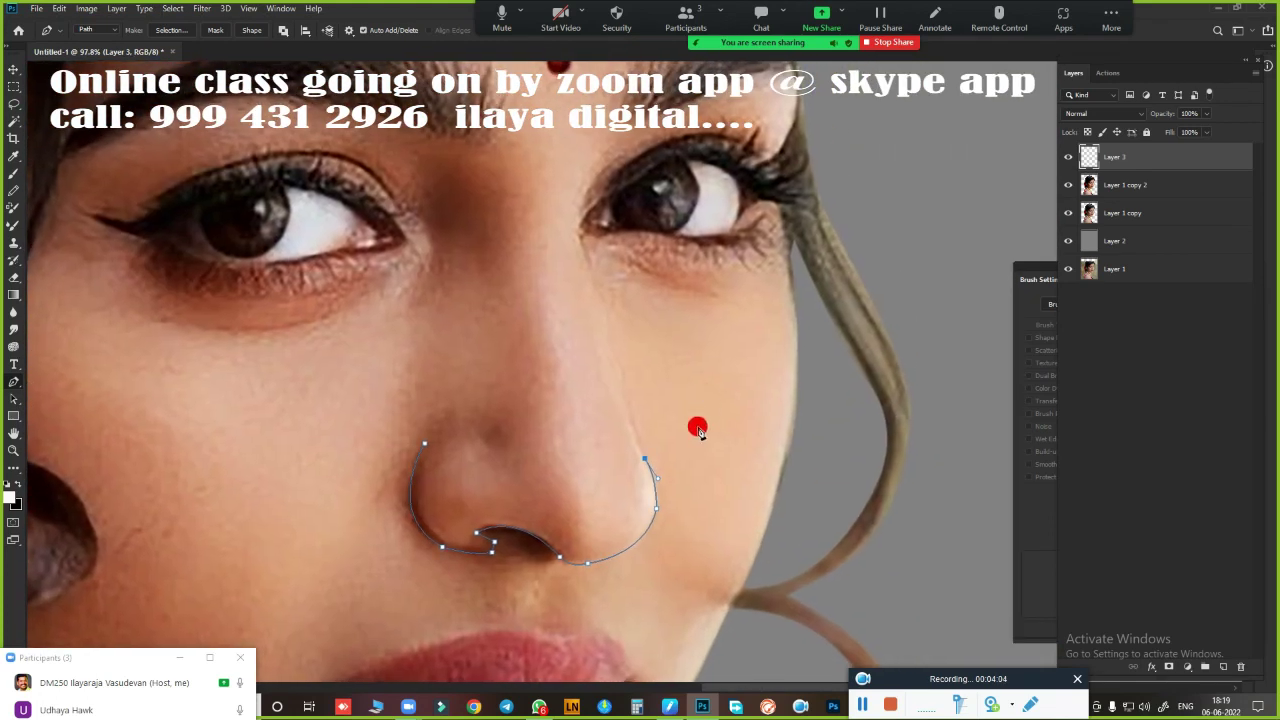
scroll(696, 432, down, 2)
scroll(694, 389, up, 2)
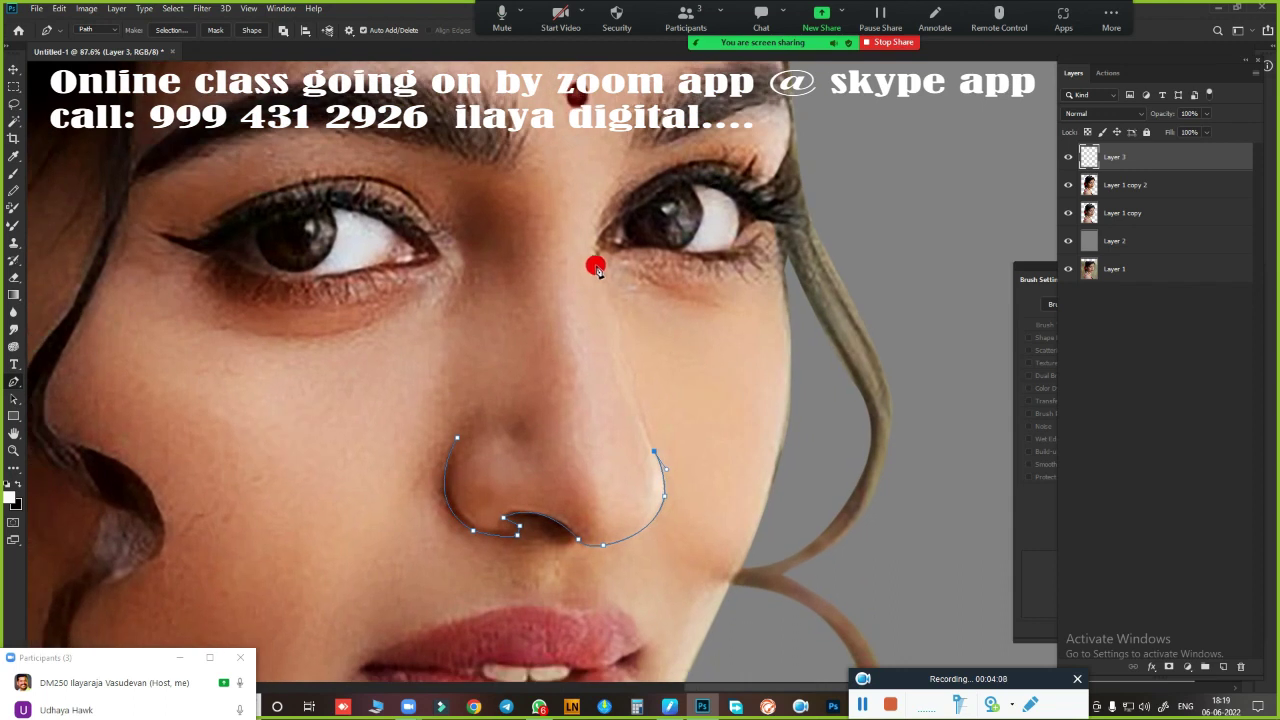
drag(608, 296, 600, 255)
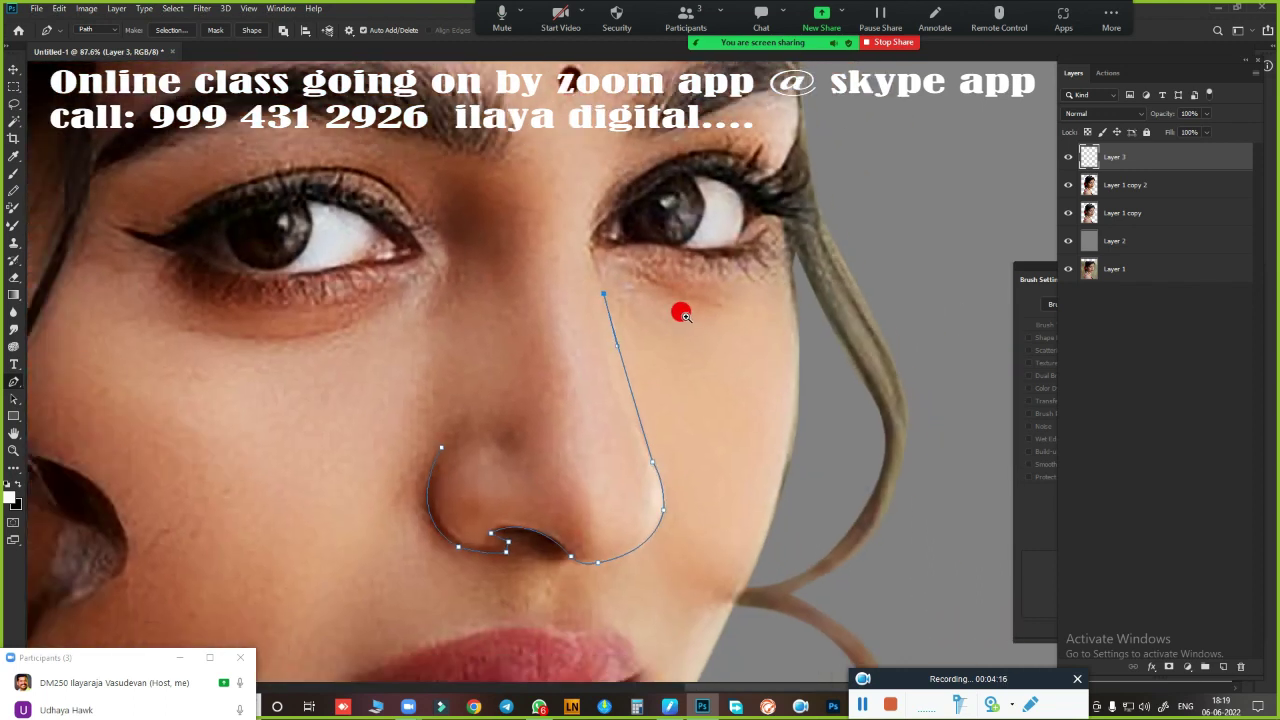
scroll(680, 305, up, 3)
scroll(600, 130, up, 3)
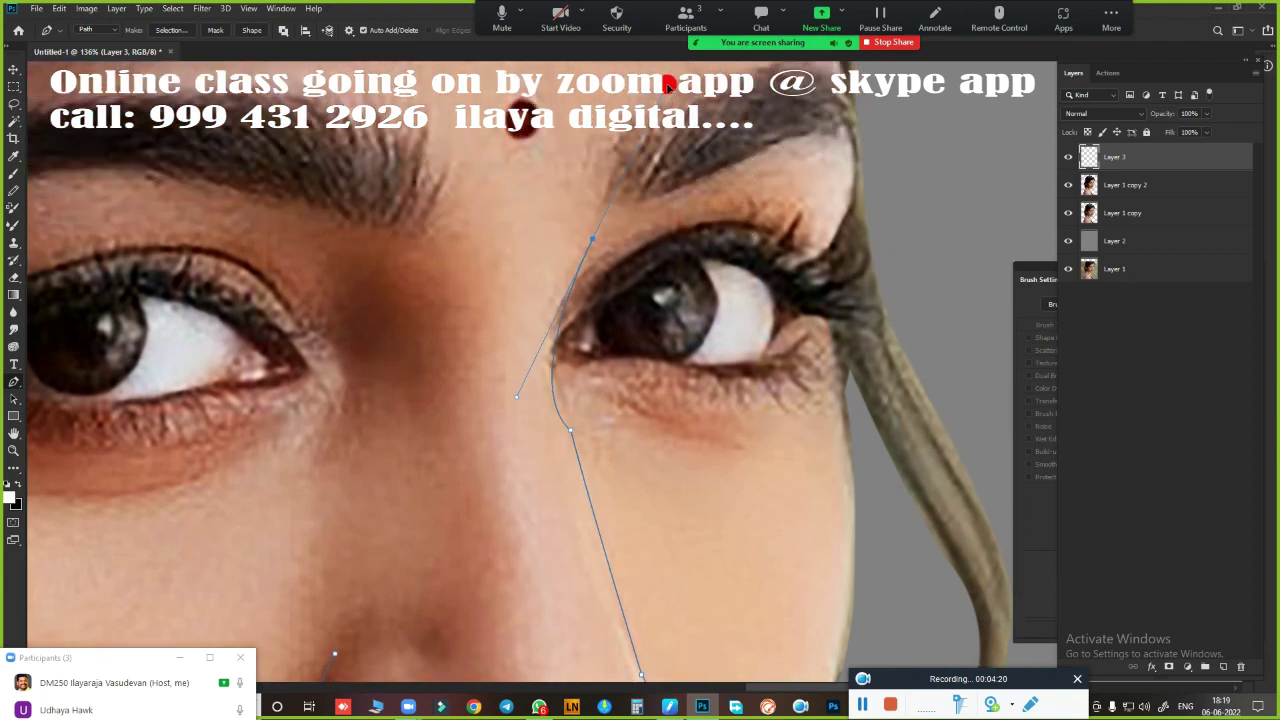
drag(561, 300, 593, 248)
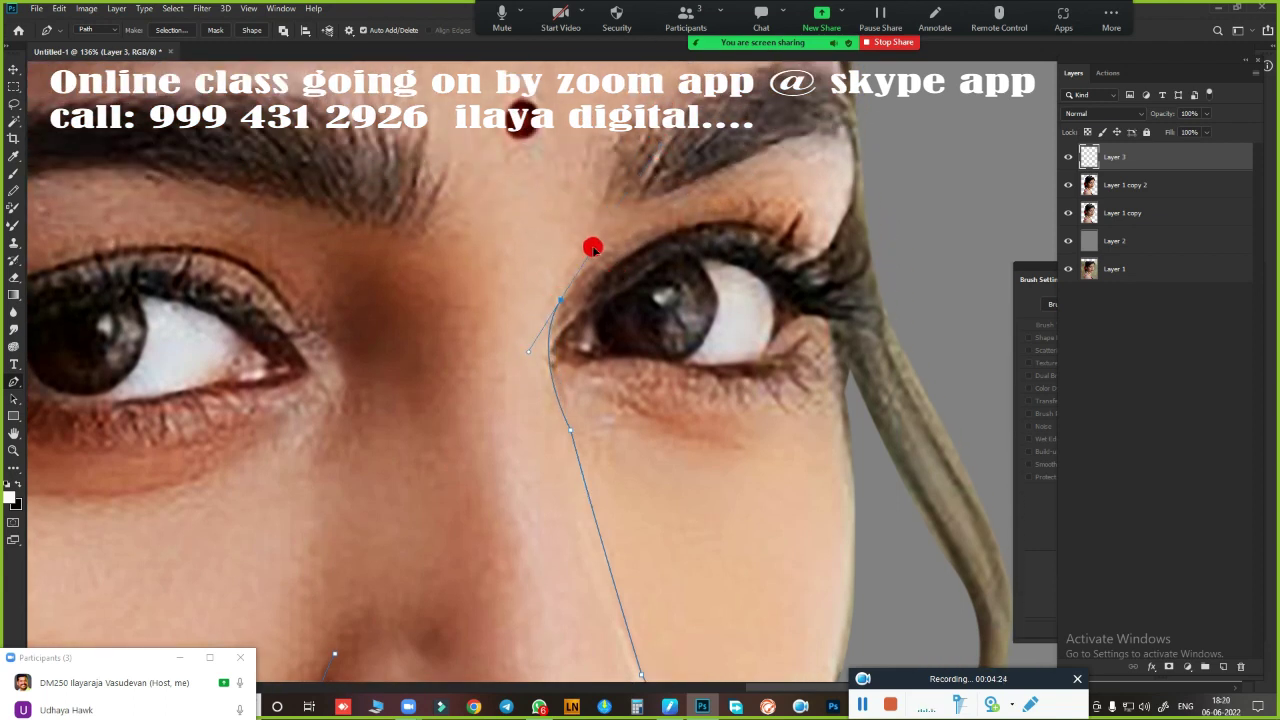
scroll(600, 250, down, 2)
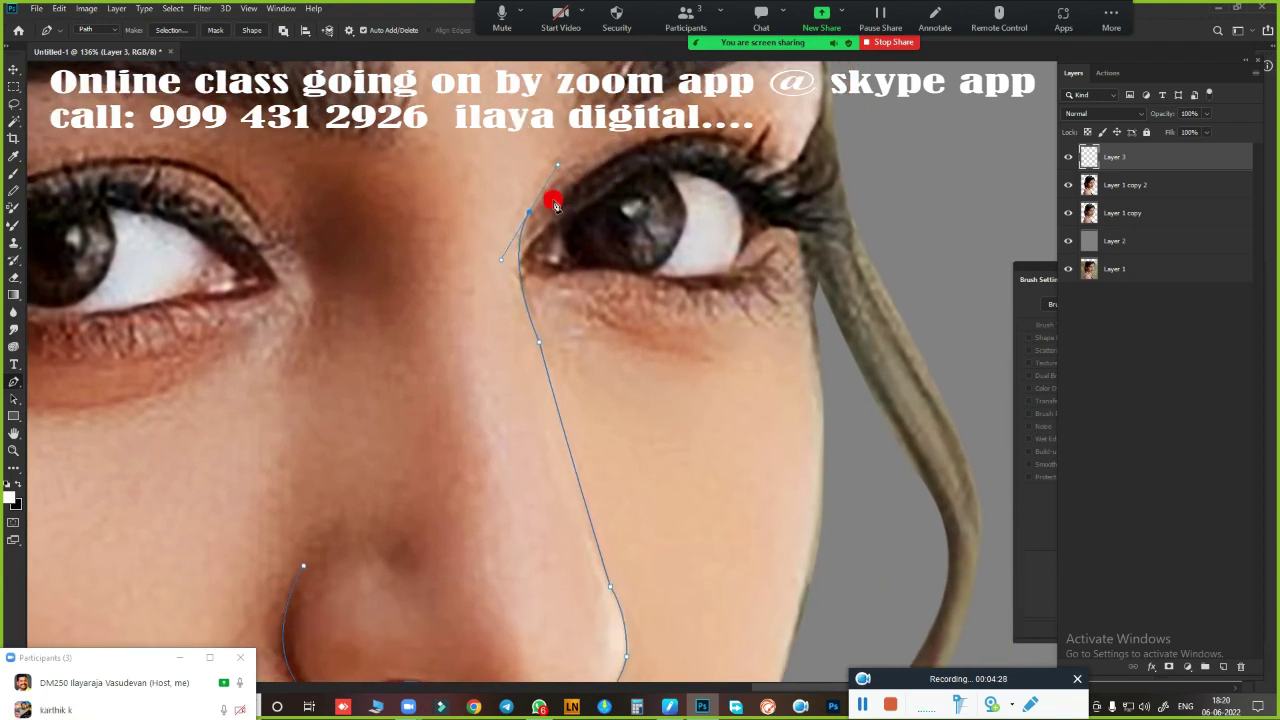
scroll(659, 193, down, 3)
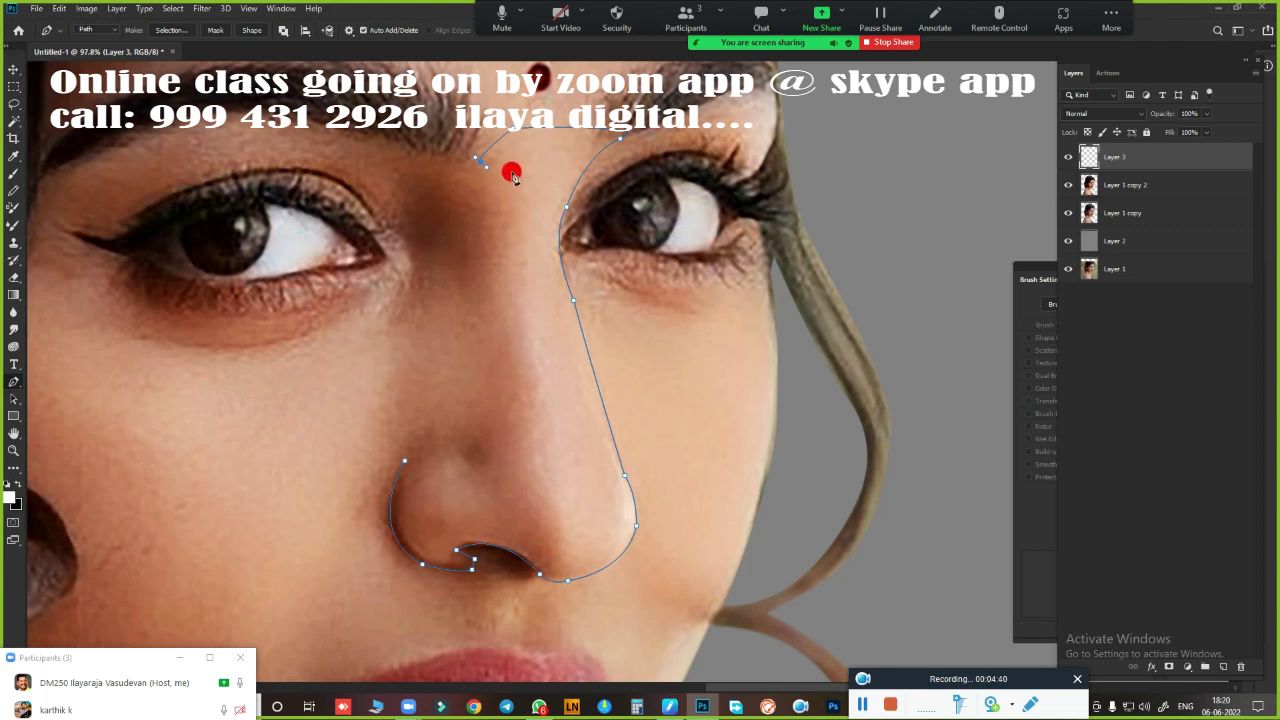
click(536, 421)
drag(555, 468, 653, 289)
click(629, 291)
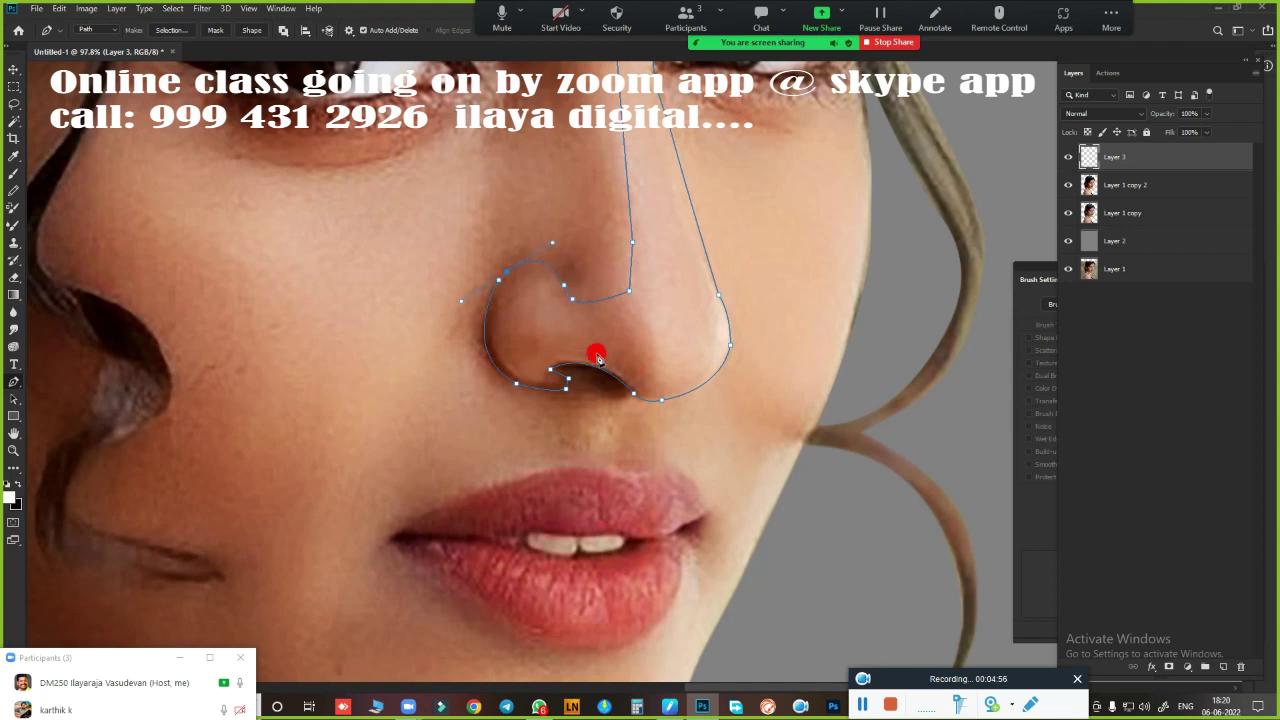
Convert the nose outline into a selection and bring up Feather Selection
key(ctrl+Return)
scroll(740, 295, down, 2)
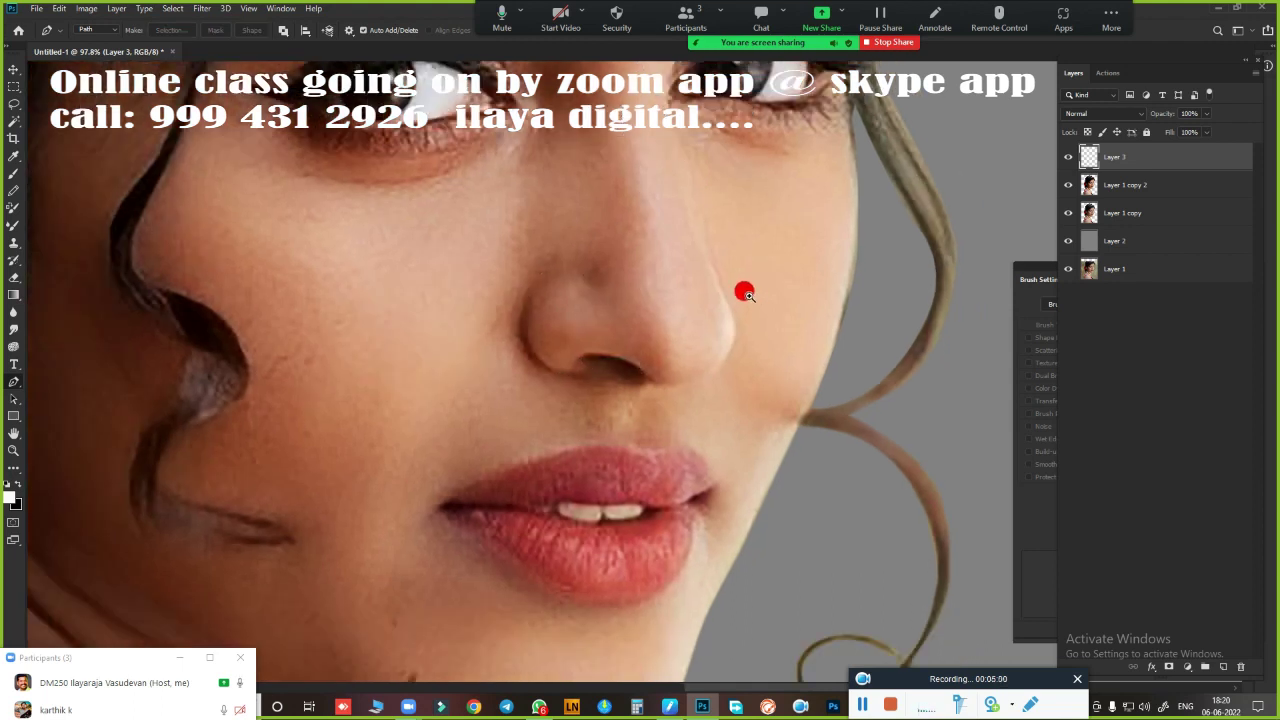
scroll(738, 310, down, 1)
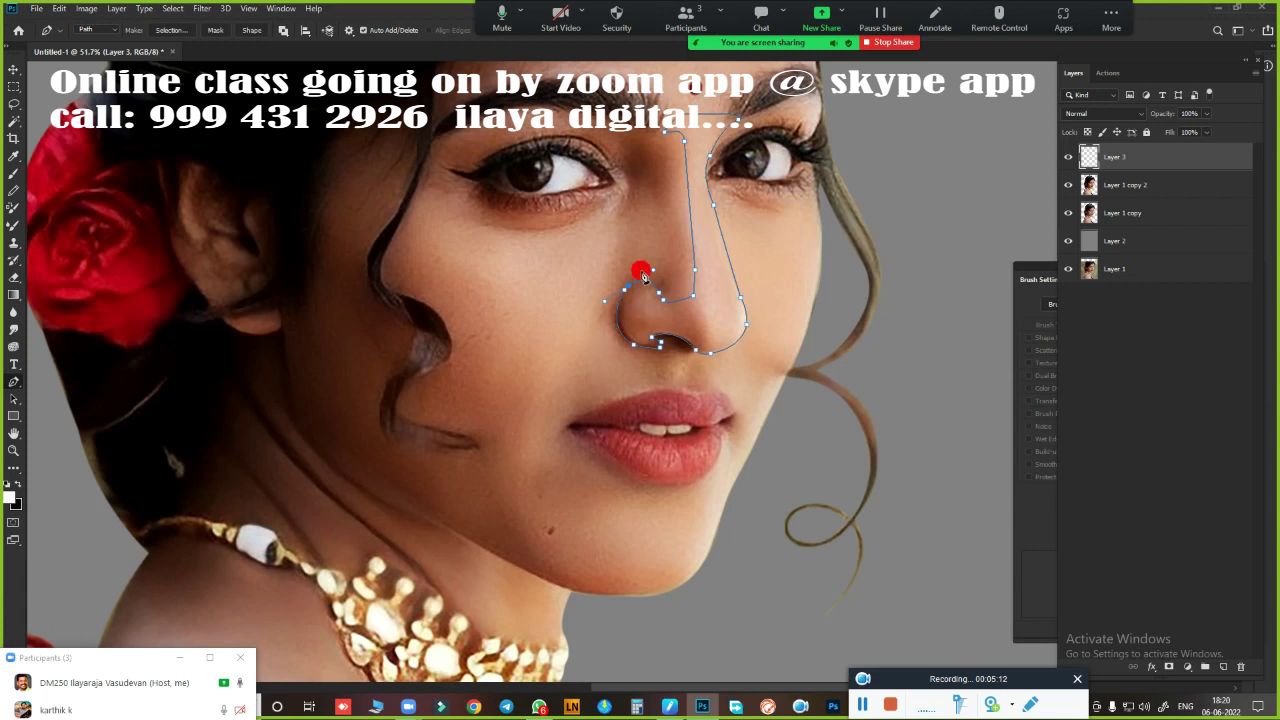
scroll(674, 400, up, 1)
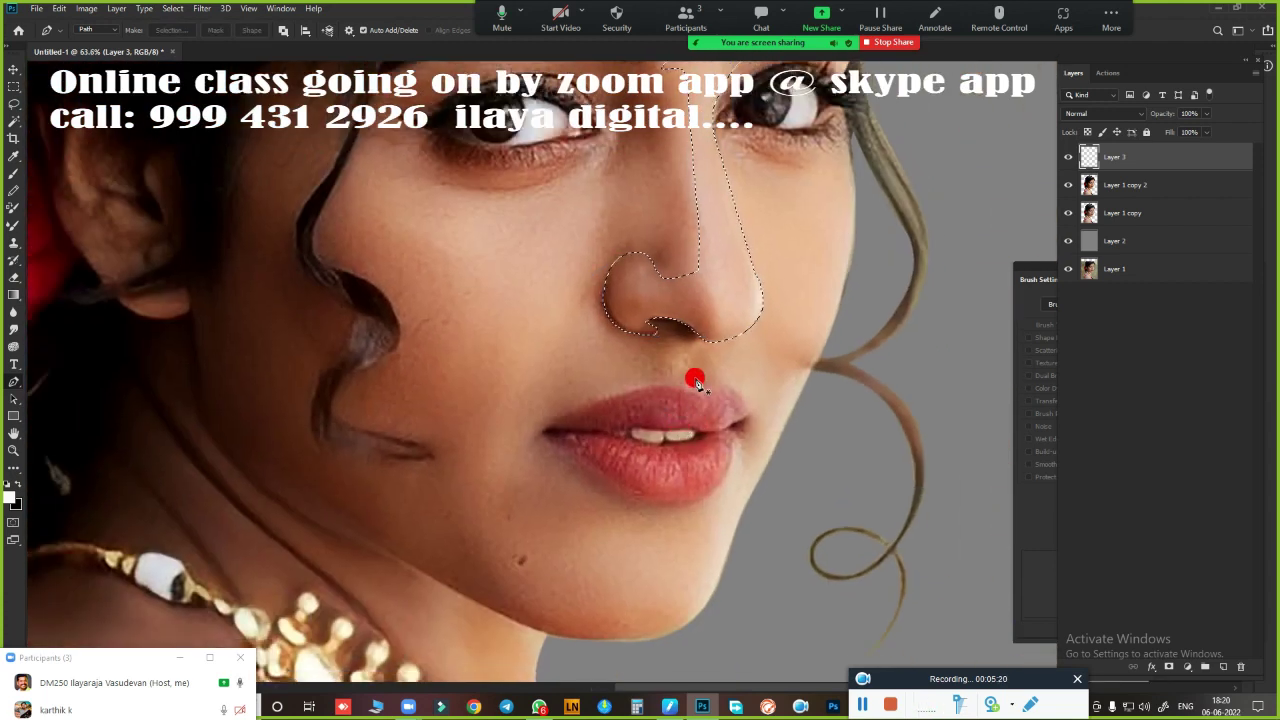
key(shift+F6)
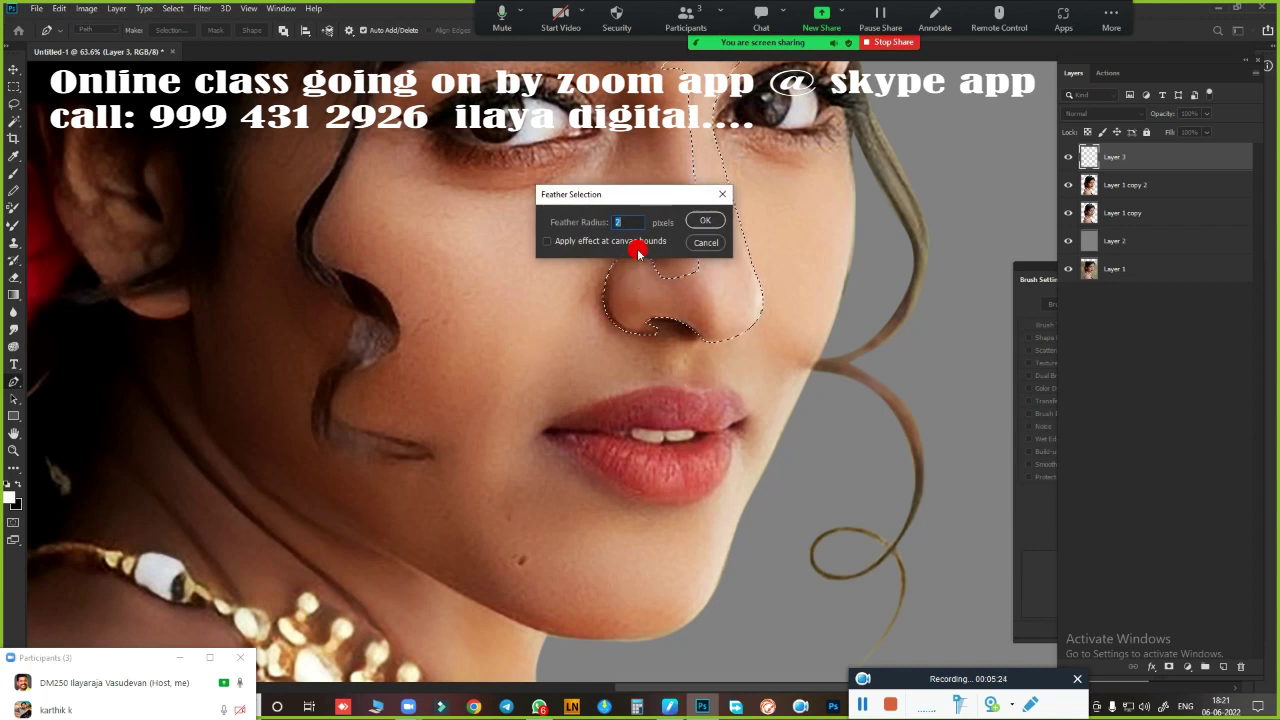
Apply a 2-pixel feather to the nose selection and bring up the smudge brush preset picker
key(Return)
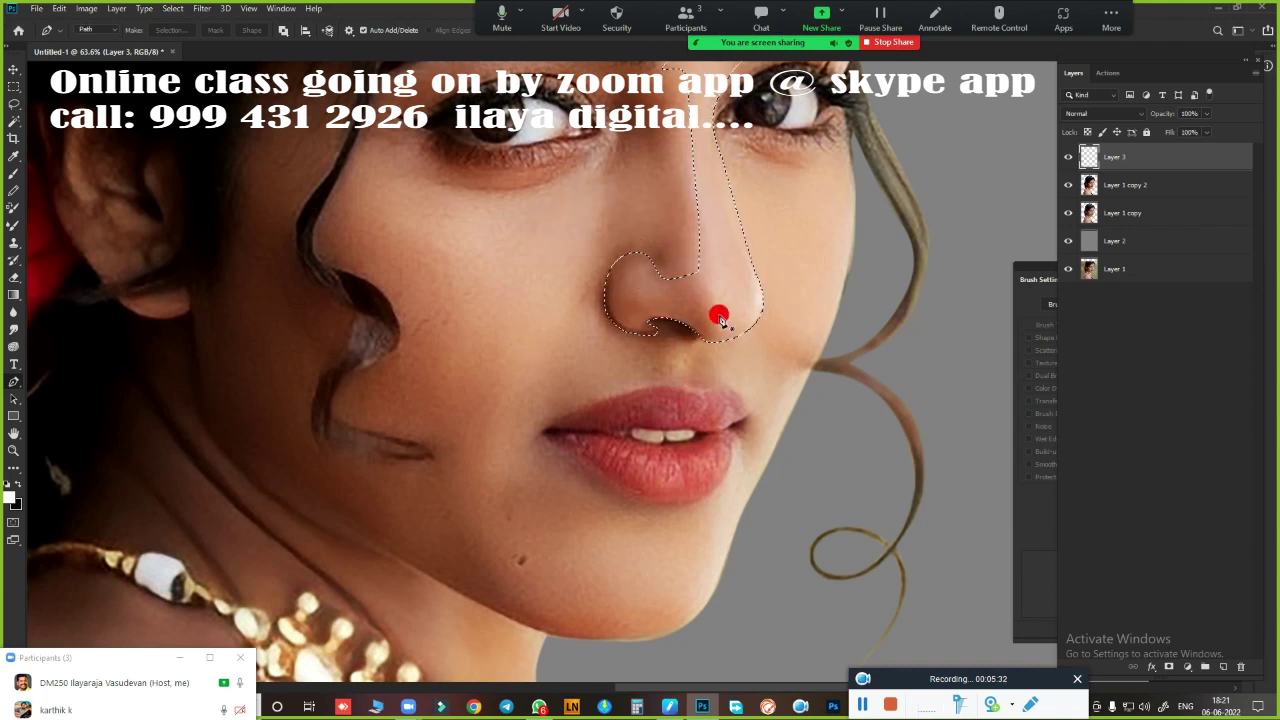
key(ctrl+d)
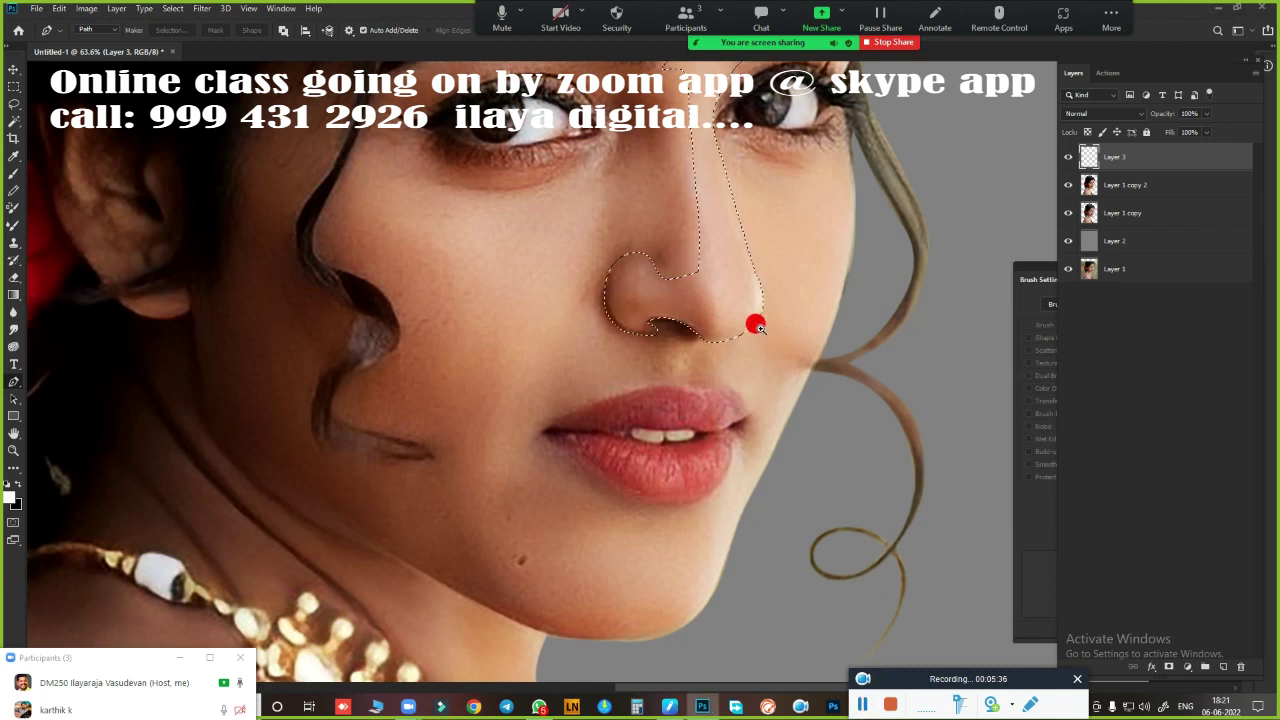
scroll(757, 327, up, 3)
scroll(791, 320, up, 3)
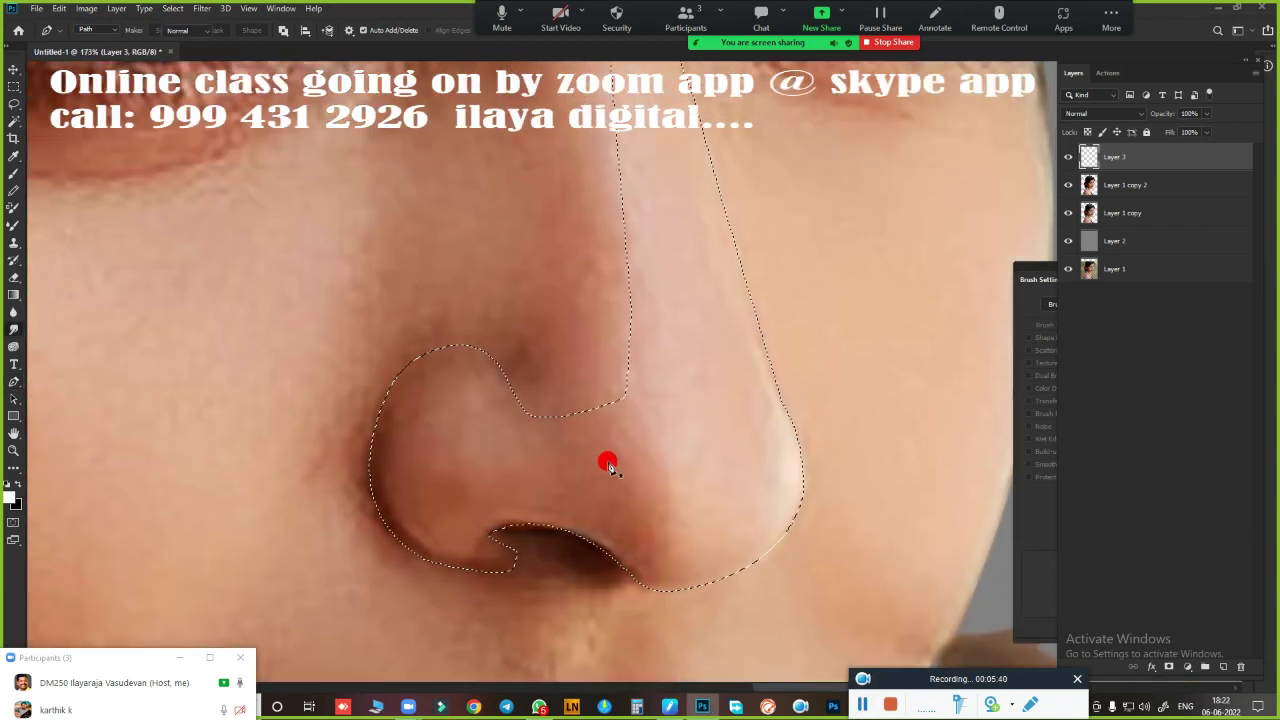
right_click(522, 300)
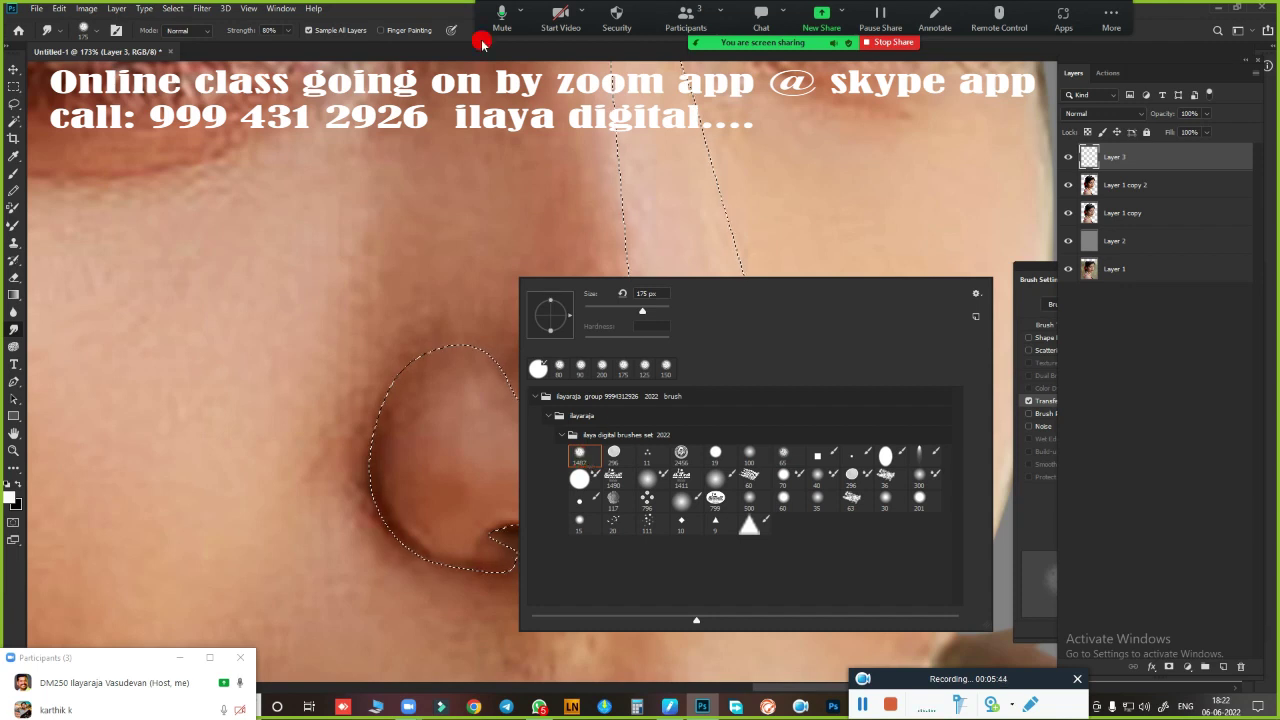
Shrink the brush to 50 px and try moving the selected nose area
key(Escape)
key(bracketleft)
key(bracketleft)
key(bracketleft)
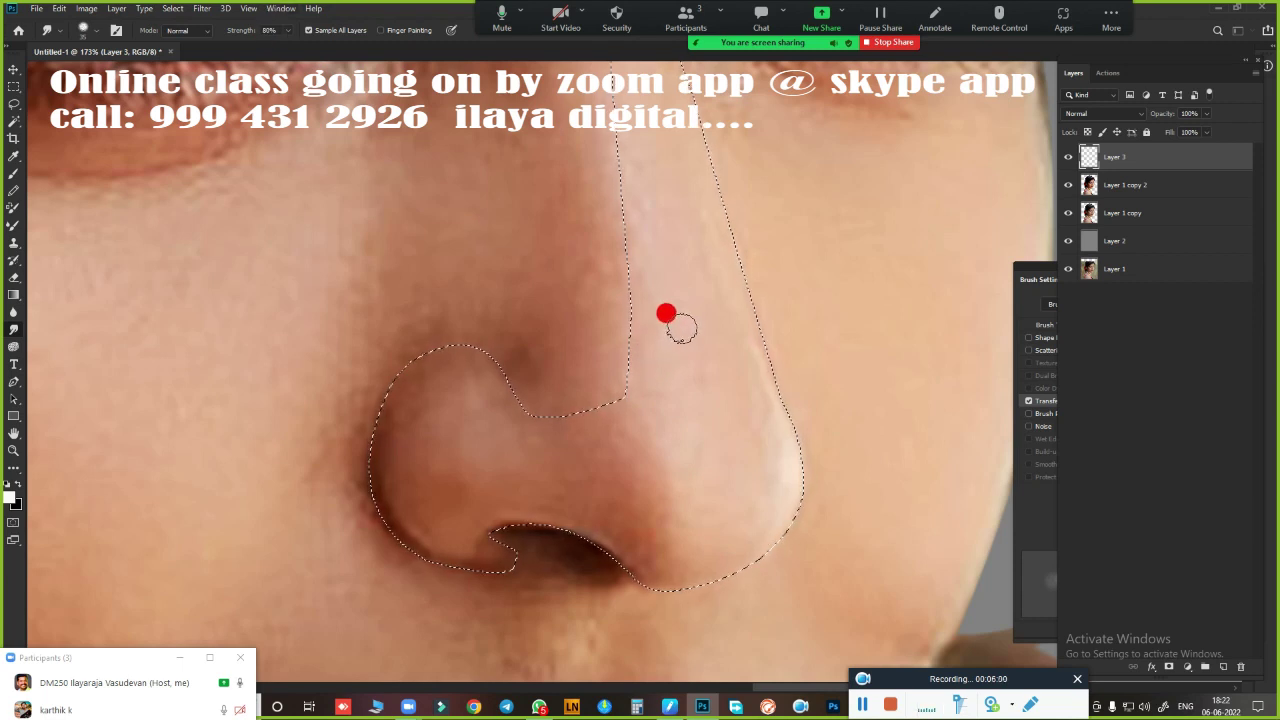
alt+scroll(598, 390, down, 3)
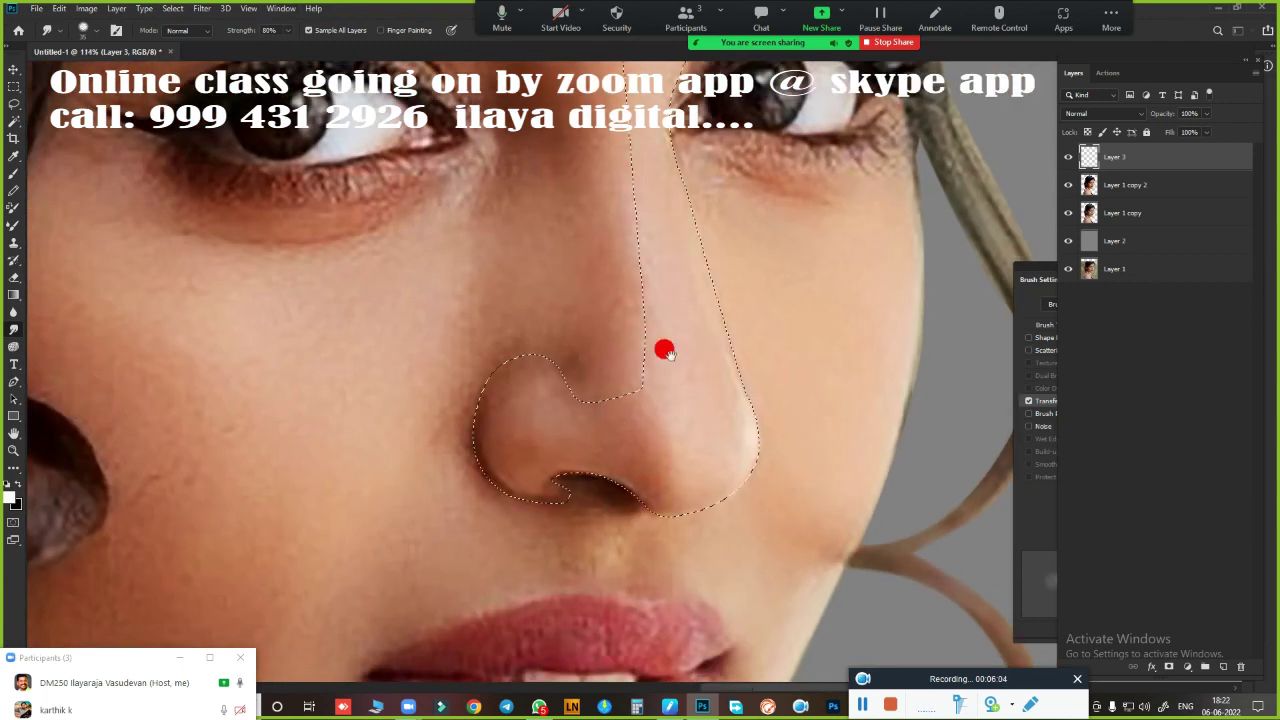
scroll(700, 385, down, 2)
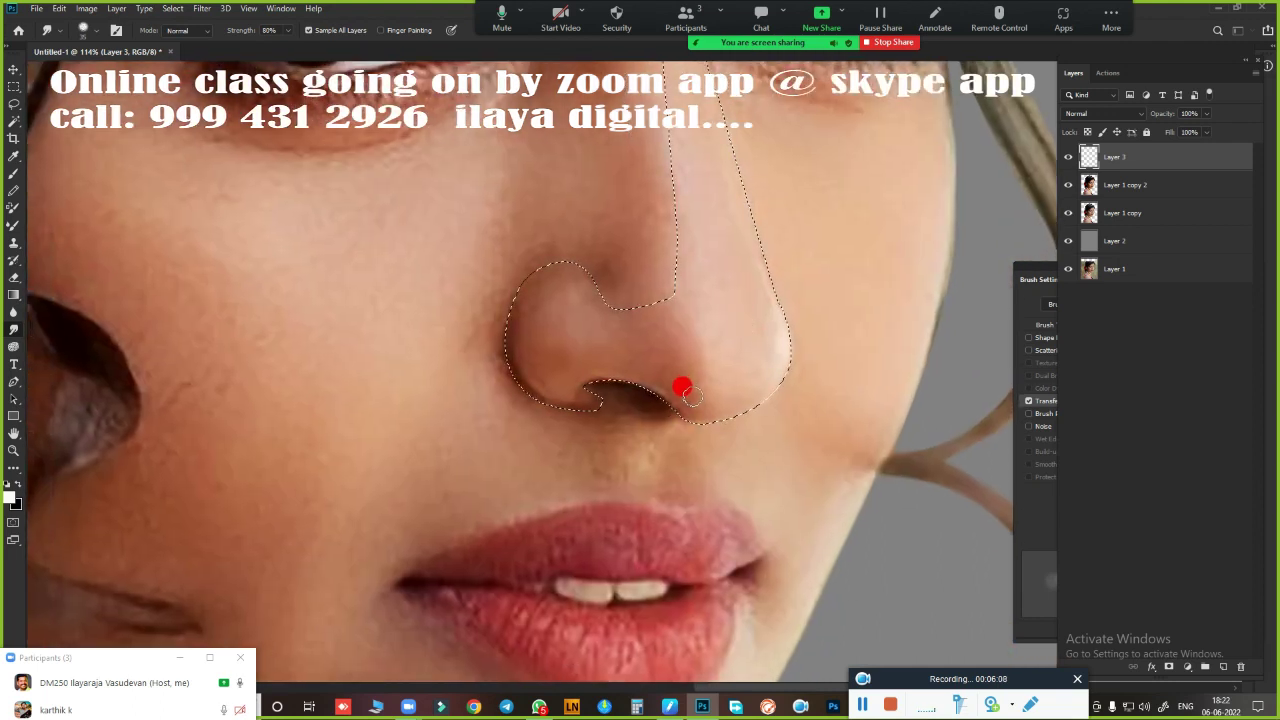
key(v)
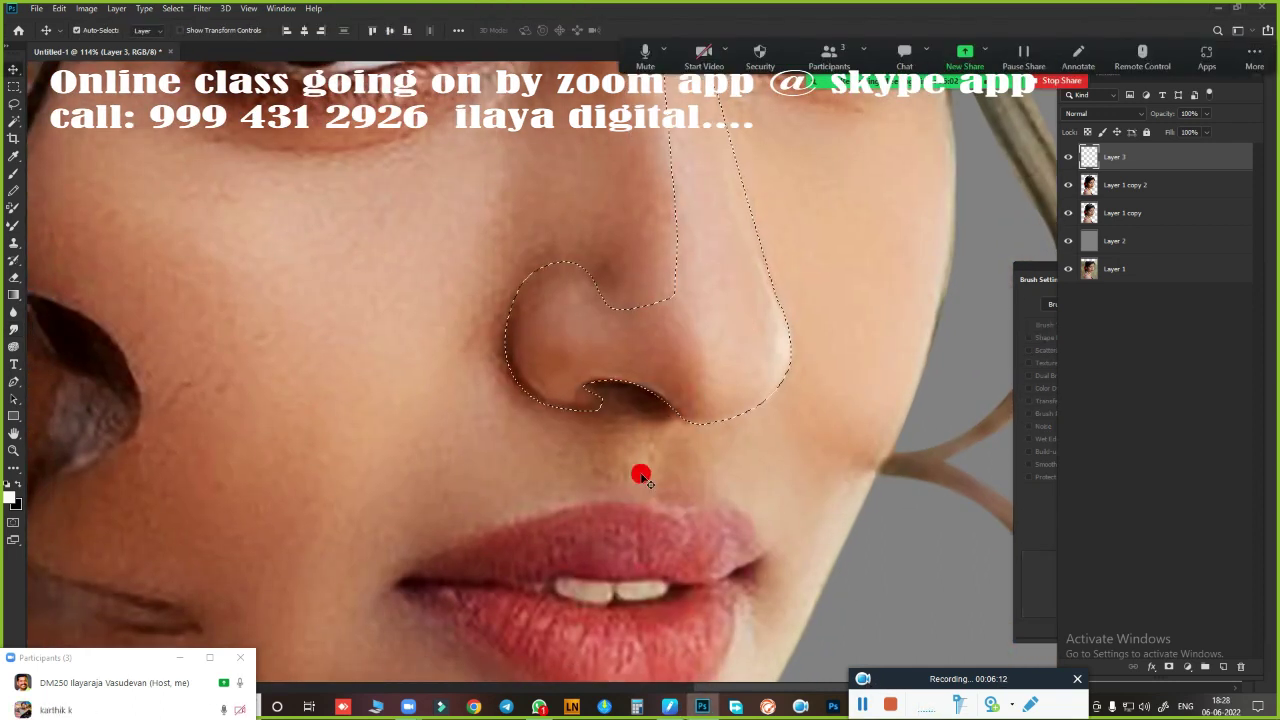
click(610, 325)
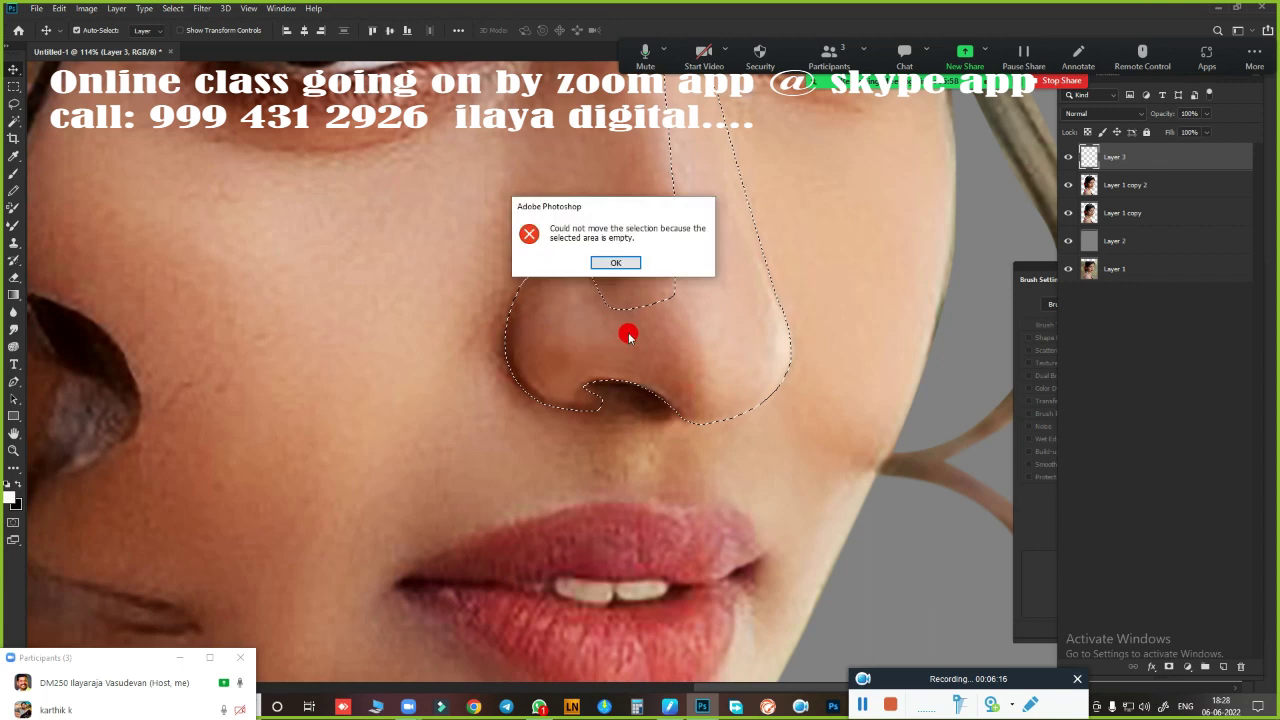
key(Return)
Smudge at 70% strength around the nostril, nose tip and right nose edge
key(r)
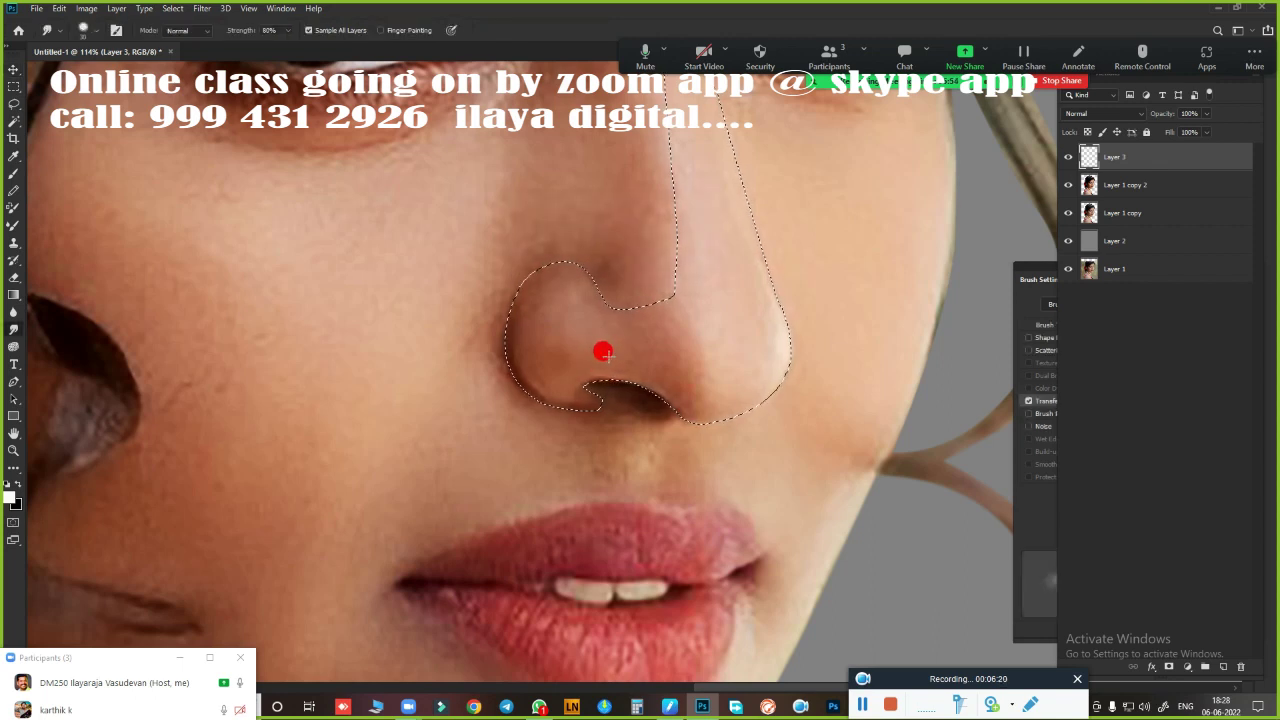
scroll(603, 350, down, 2)
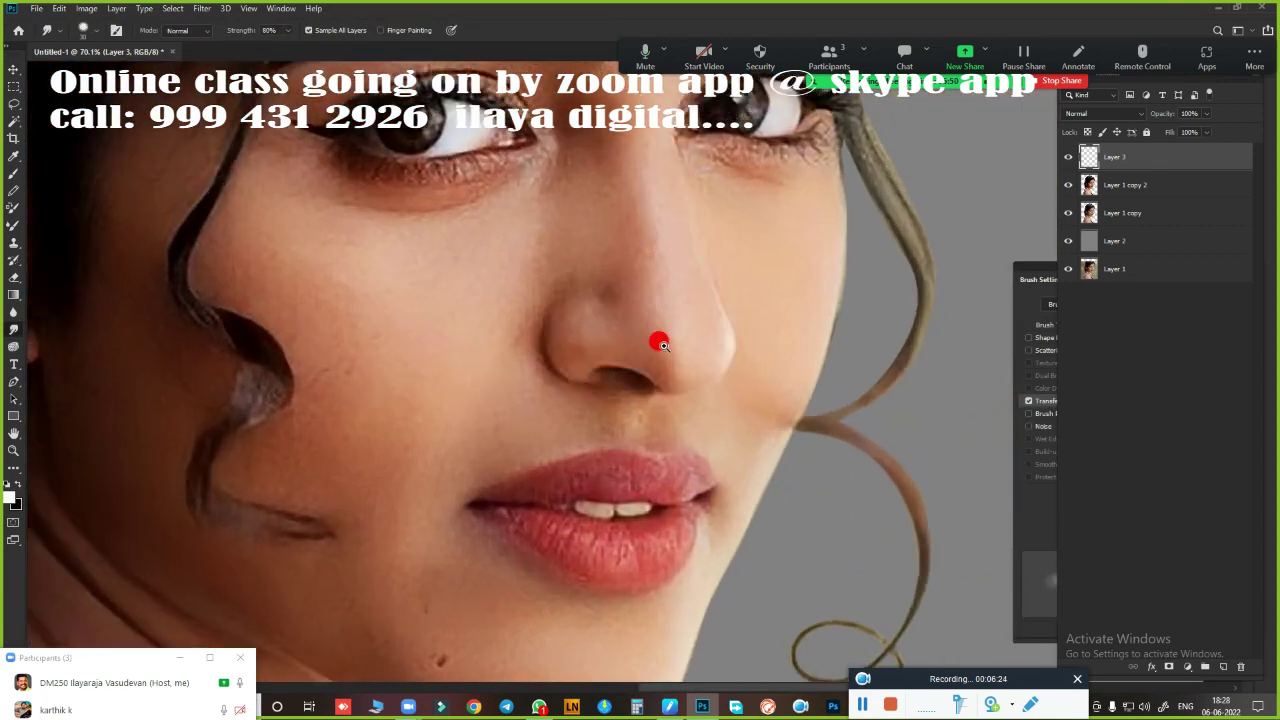
scroll(600, 340, up, 4)
scroll(597, 345, down, 2)
scroll(663, 337, up, 1)
scroll(560, 394, up, 1)
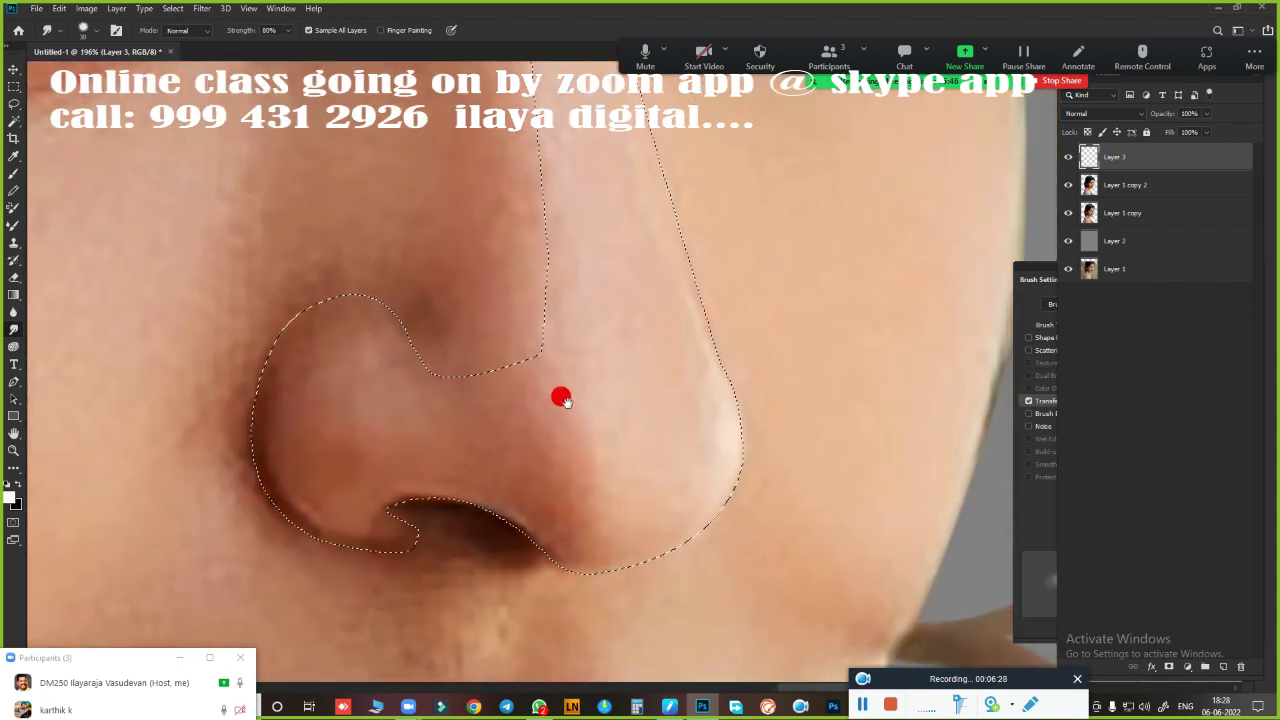
click(1037, 508)
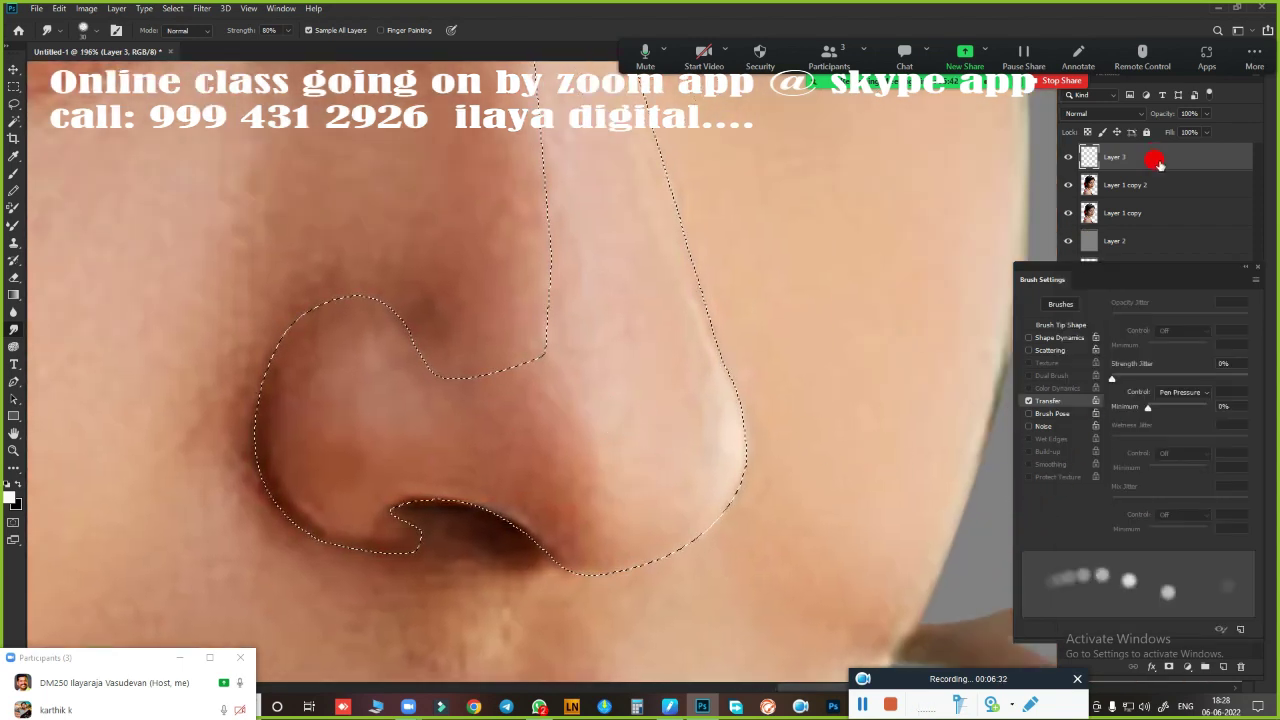
click(1155, 160)
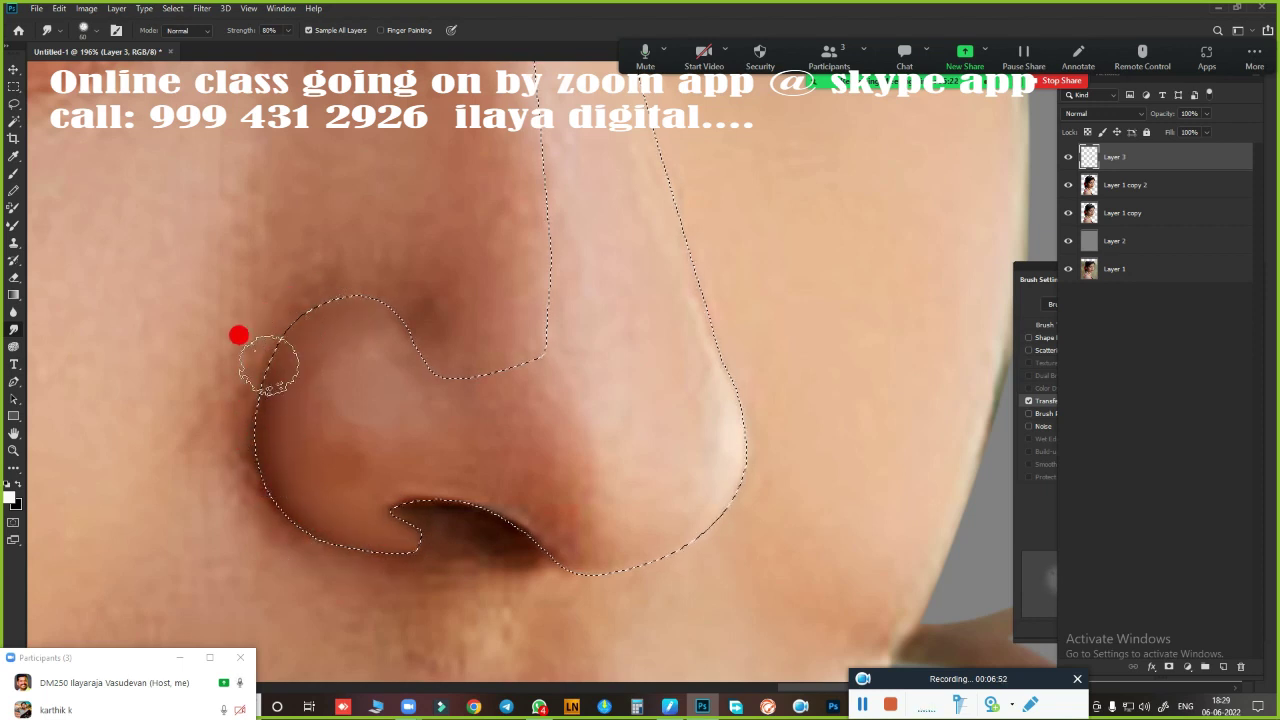
key(7)
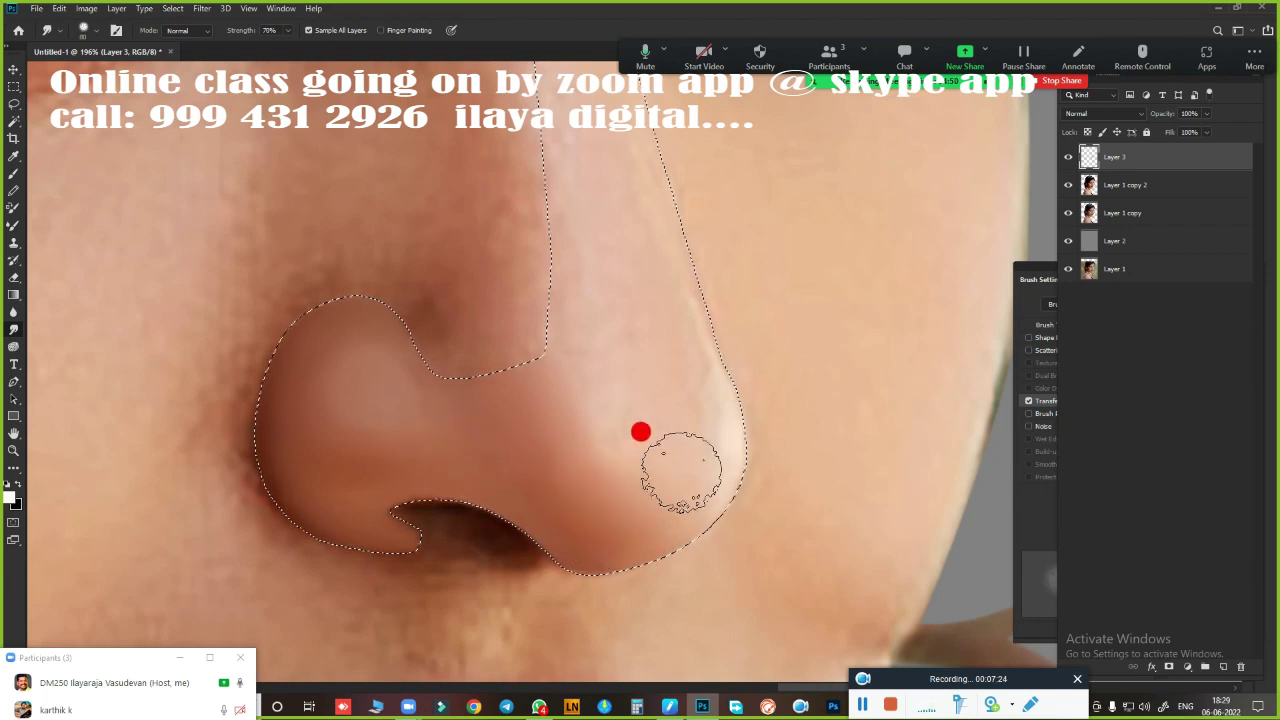
drag(518, 490, 601, 502)
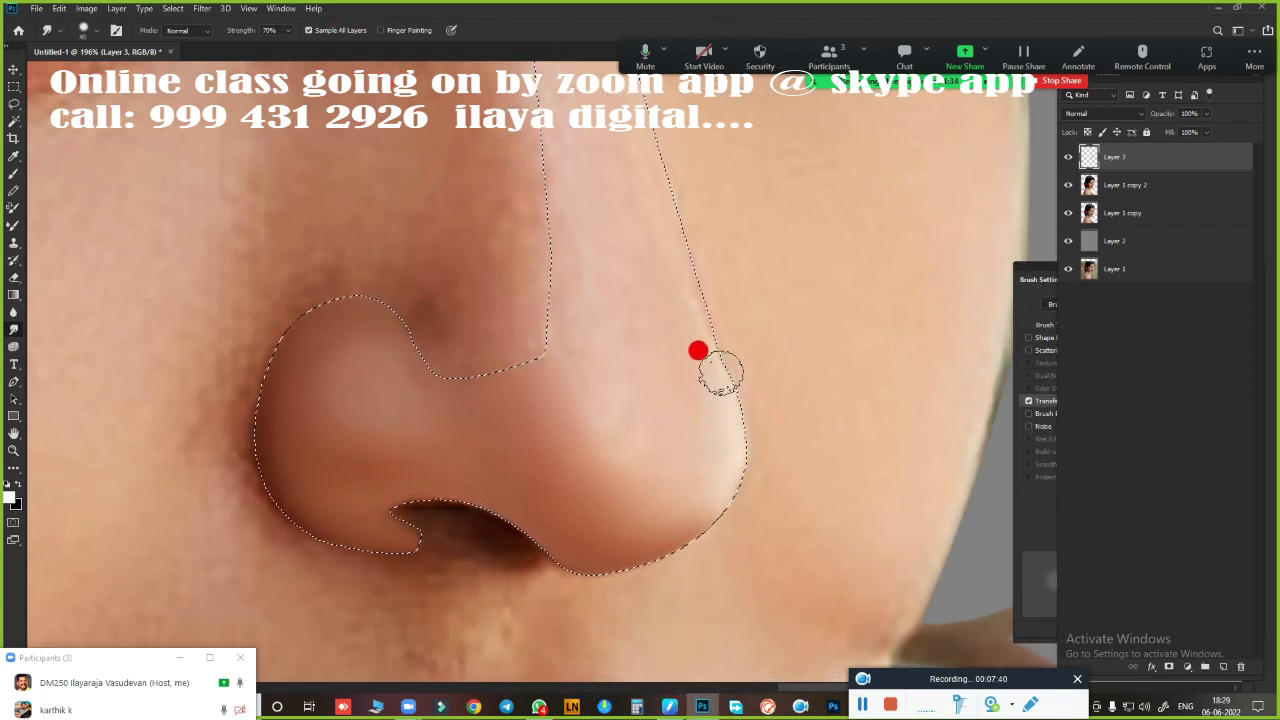
drag(734, 408, 654, 517)
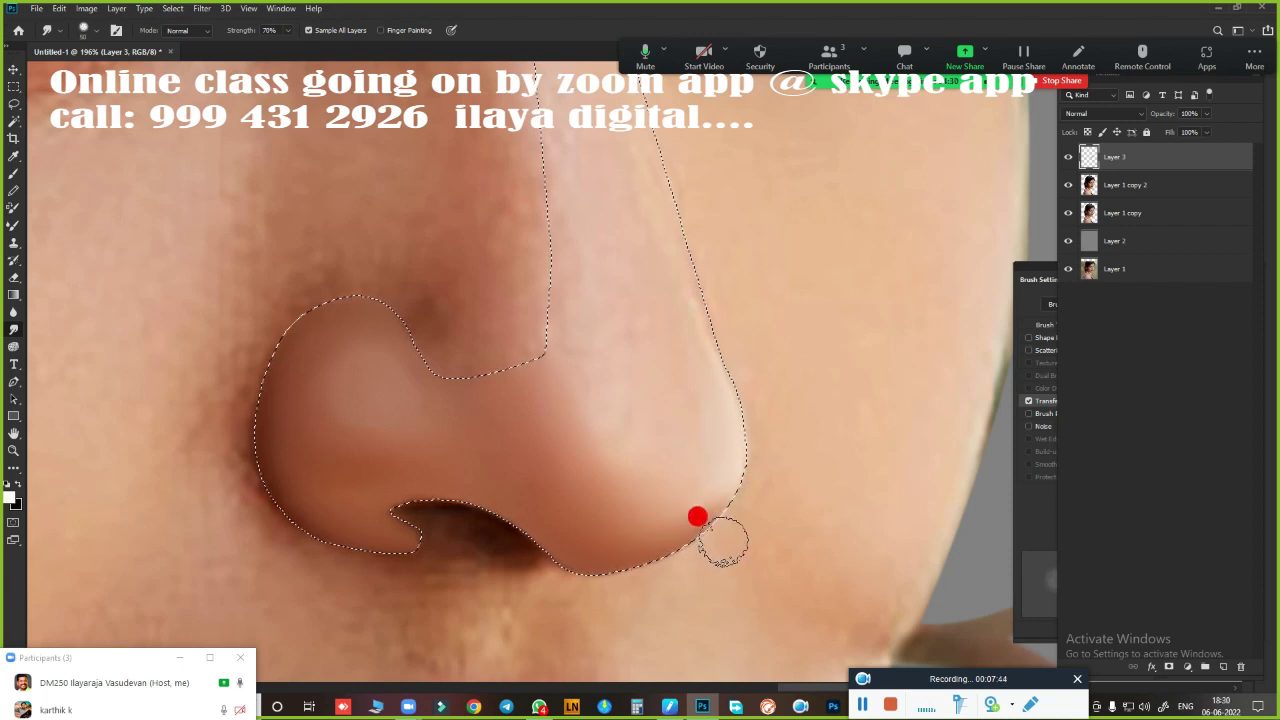
Resize the eraser to about 80 px, then enlarge the Smudge brush and pan along the nose
key(e)
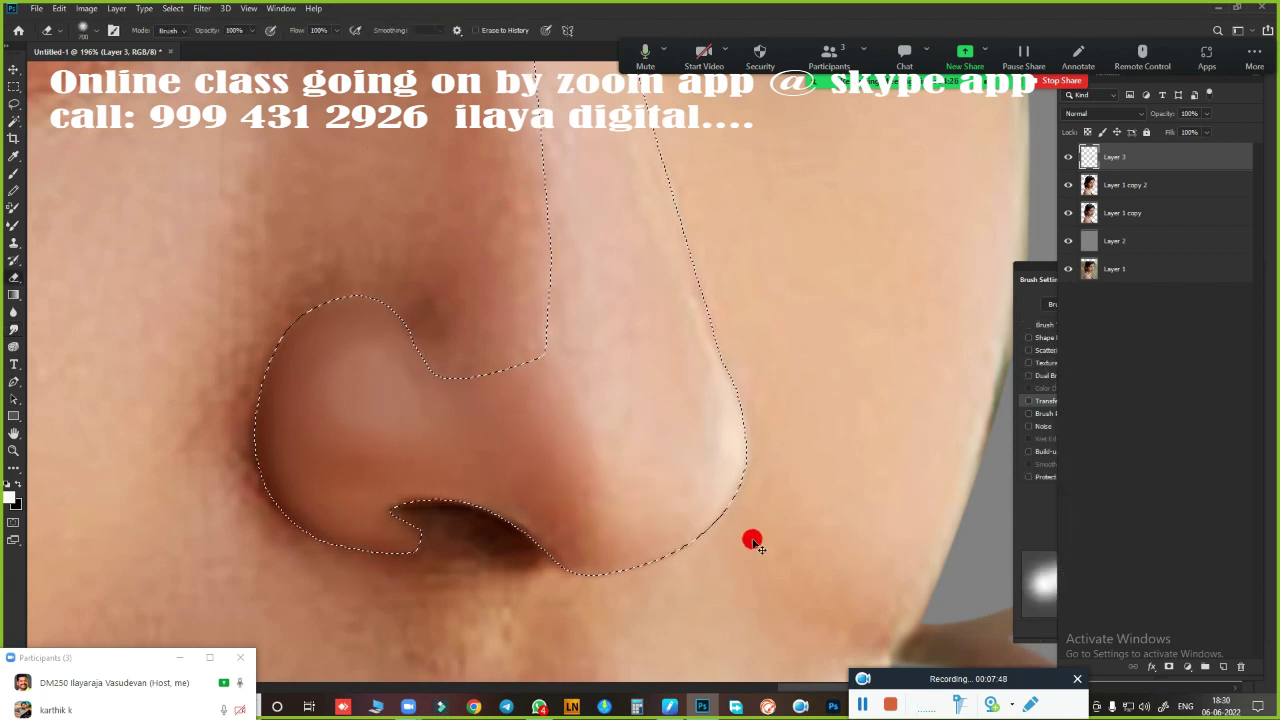
drag(752, 541, 718, 502)
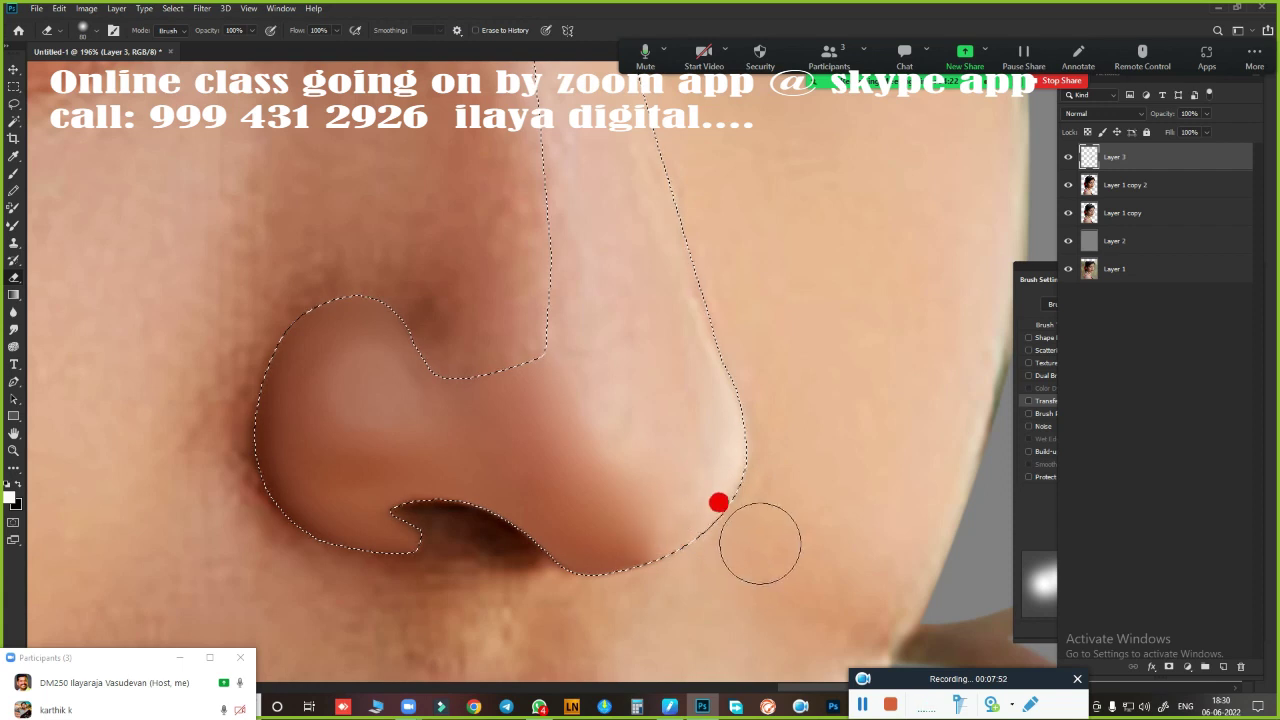
key(r)
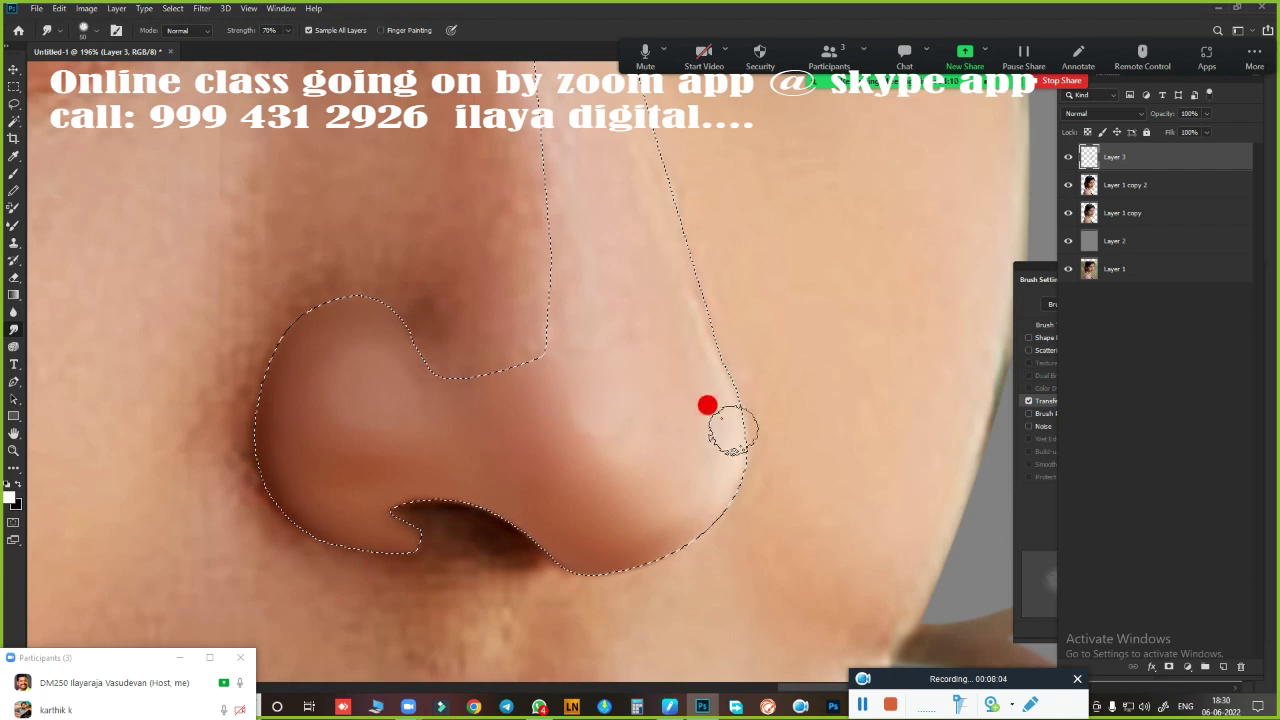
key(bracketright)
key(bracketright)
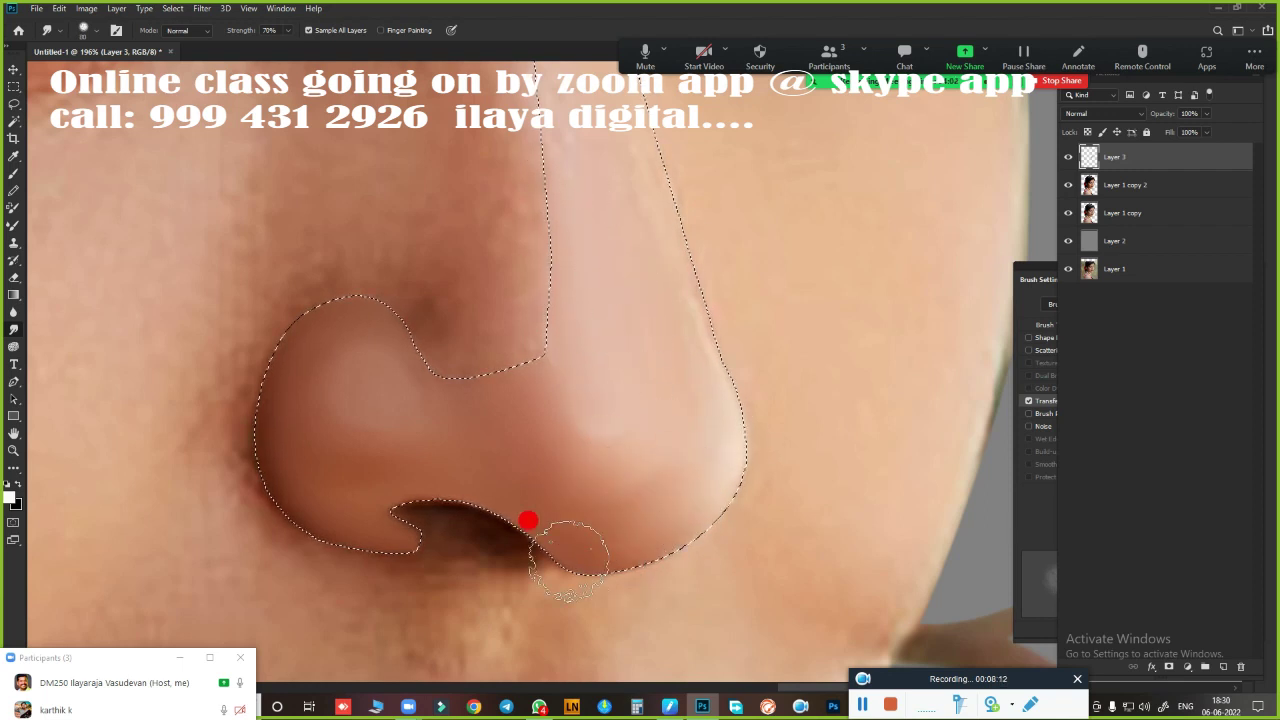
scroll(709, 397, down, 3)
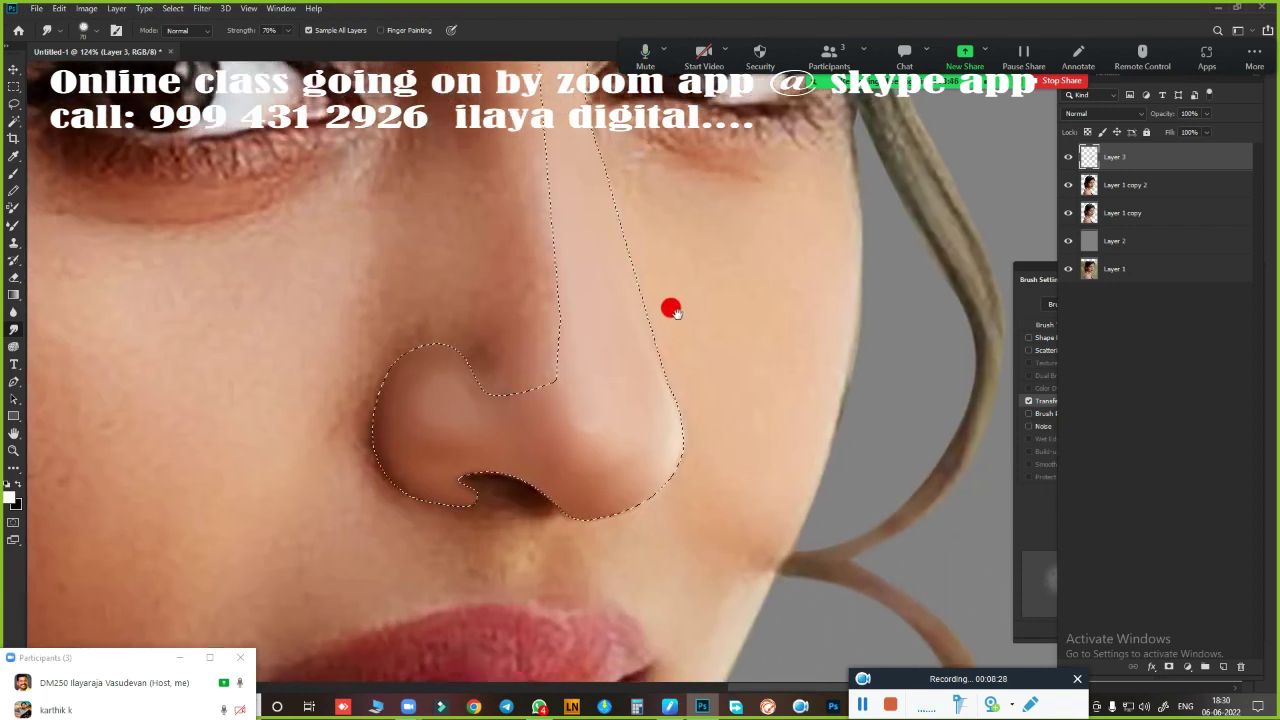
drag(602, 487, 619, 317)
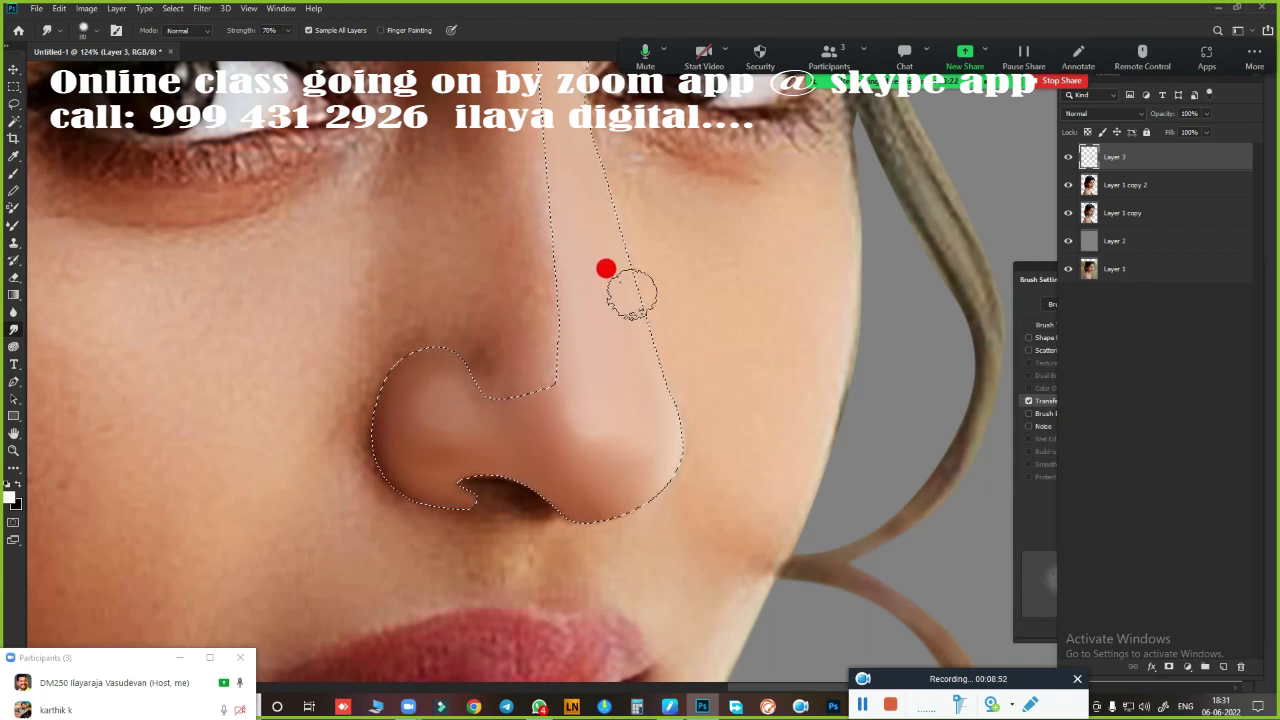
drag(647, 242, 622, 462)
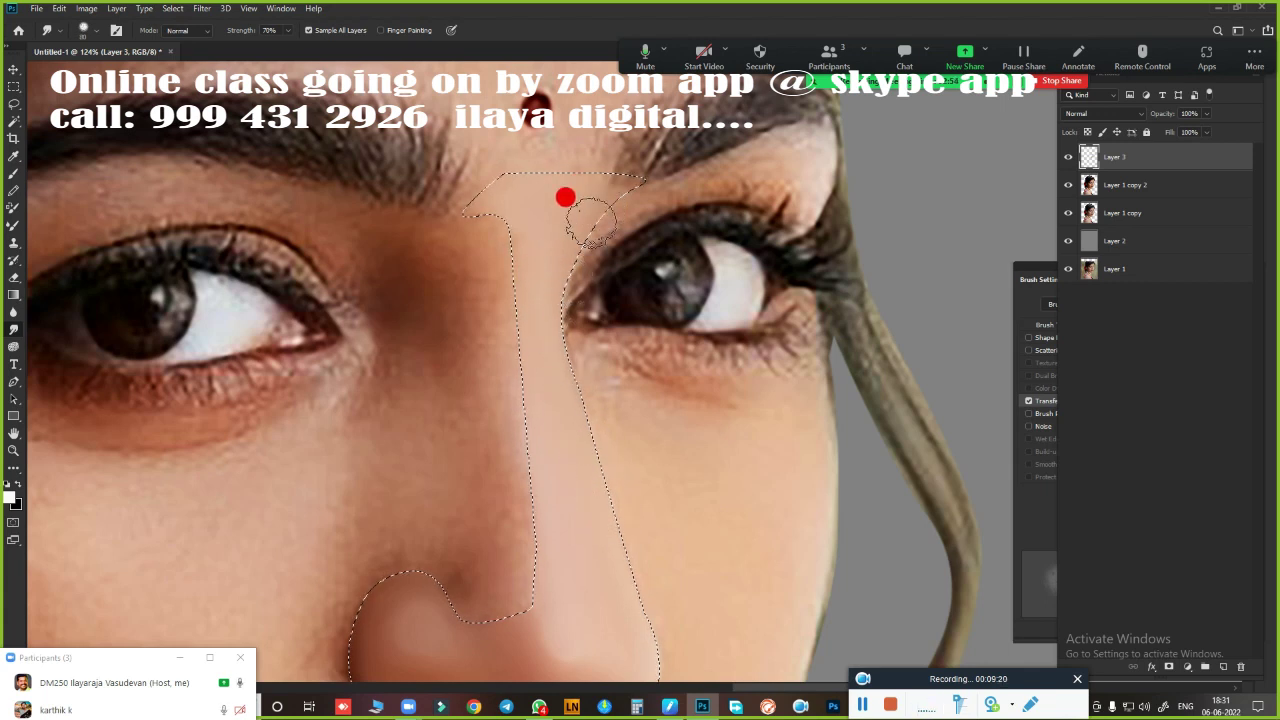
Deselect the nose and zoom out to see the whole nose and eyes
scroll(706, 281, down, 3)
key(ctrl+d)
scroll(706, 281, down, 3)
key(ctrl+z)
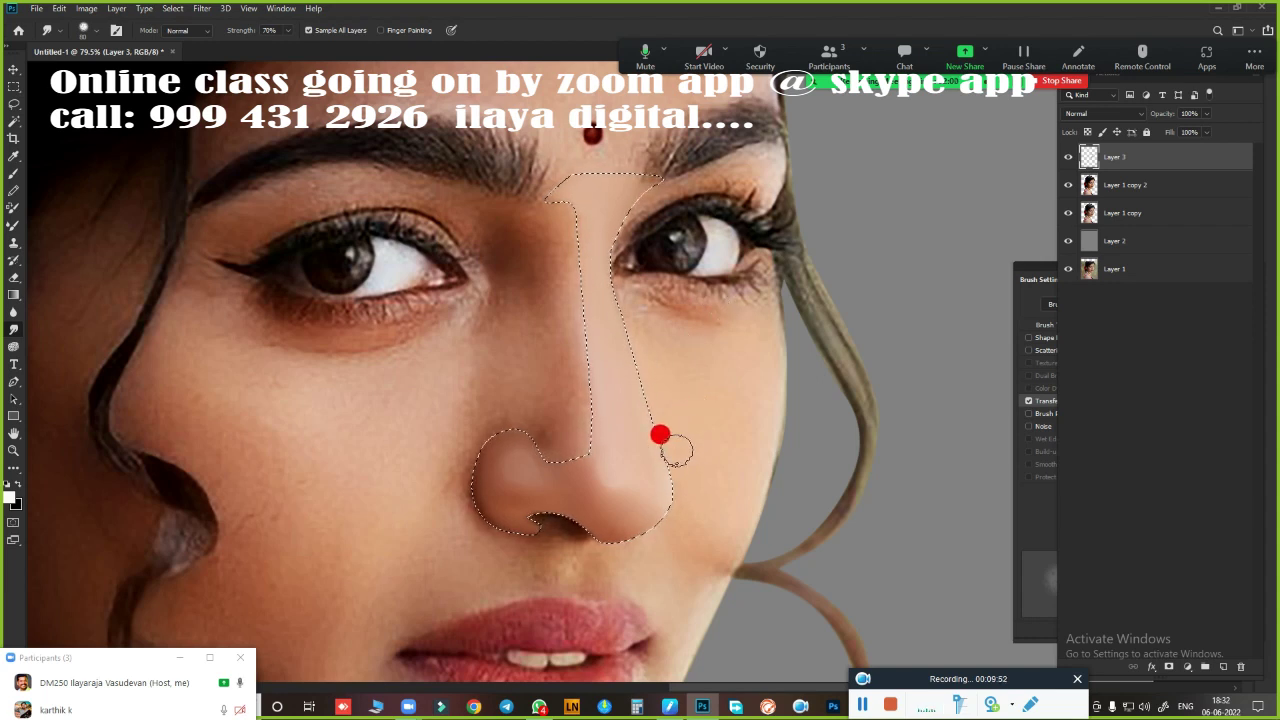
scroll(660, 435, up, 3)
scroll(663, 380, up, 2)
Rotate the view along the nose bridge and work down to the nose tip and left nostril wing
key(r)
mouse_move(526, 326)
mouse_down()
mouse_move(555, 537)
mouse_move(450, 304)
mouse_up()
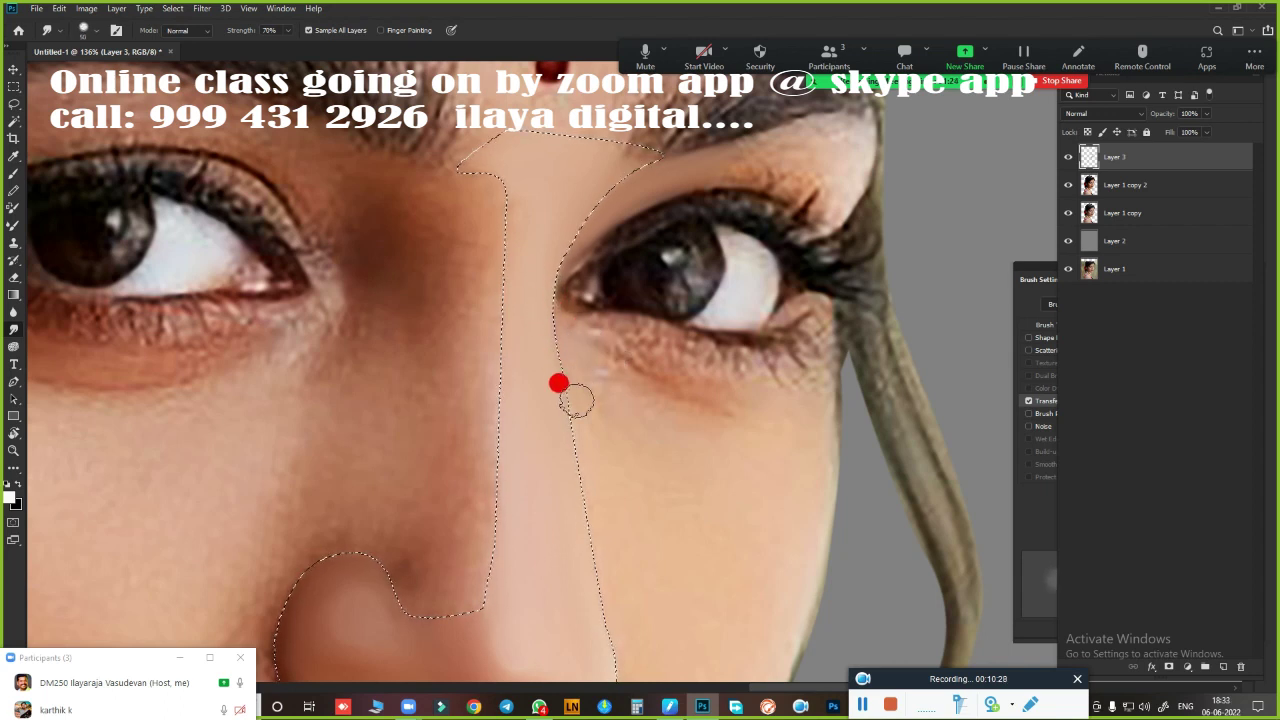
scroll(628, 468, down, 5)
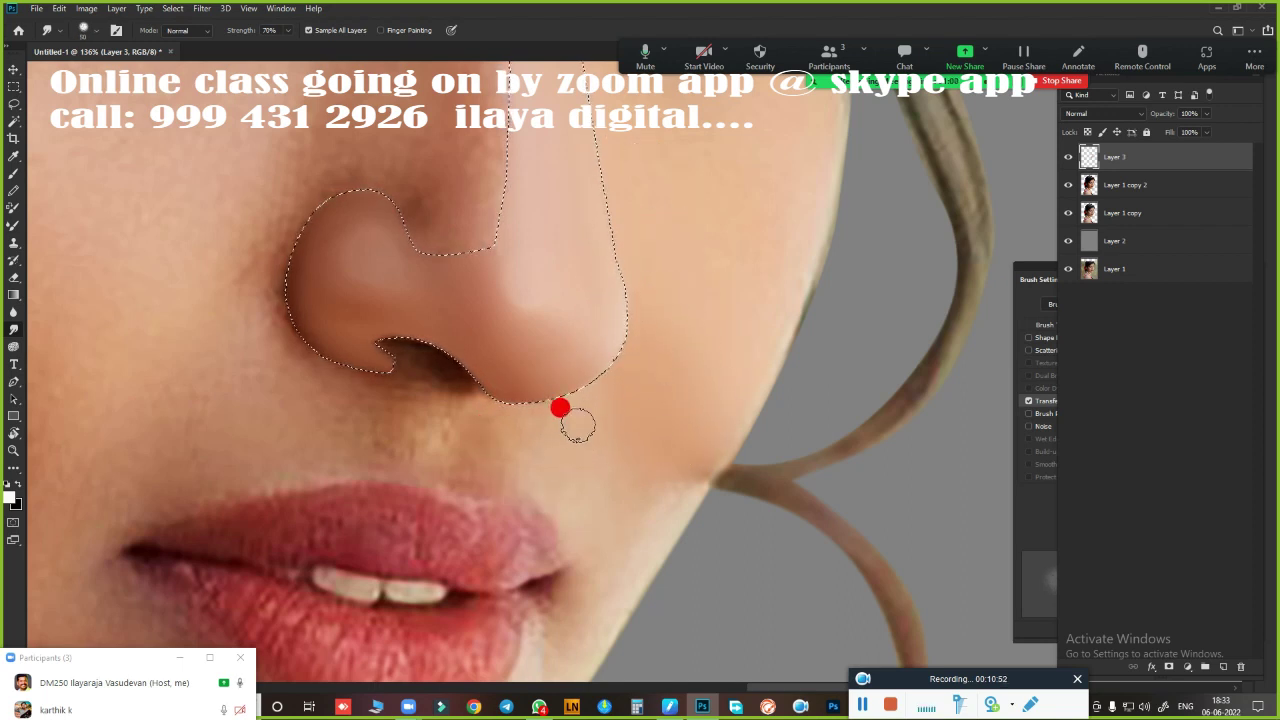
drag(560, 406, 817, 334)
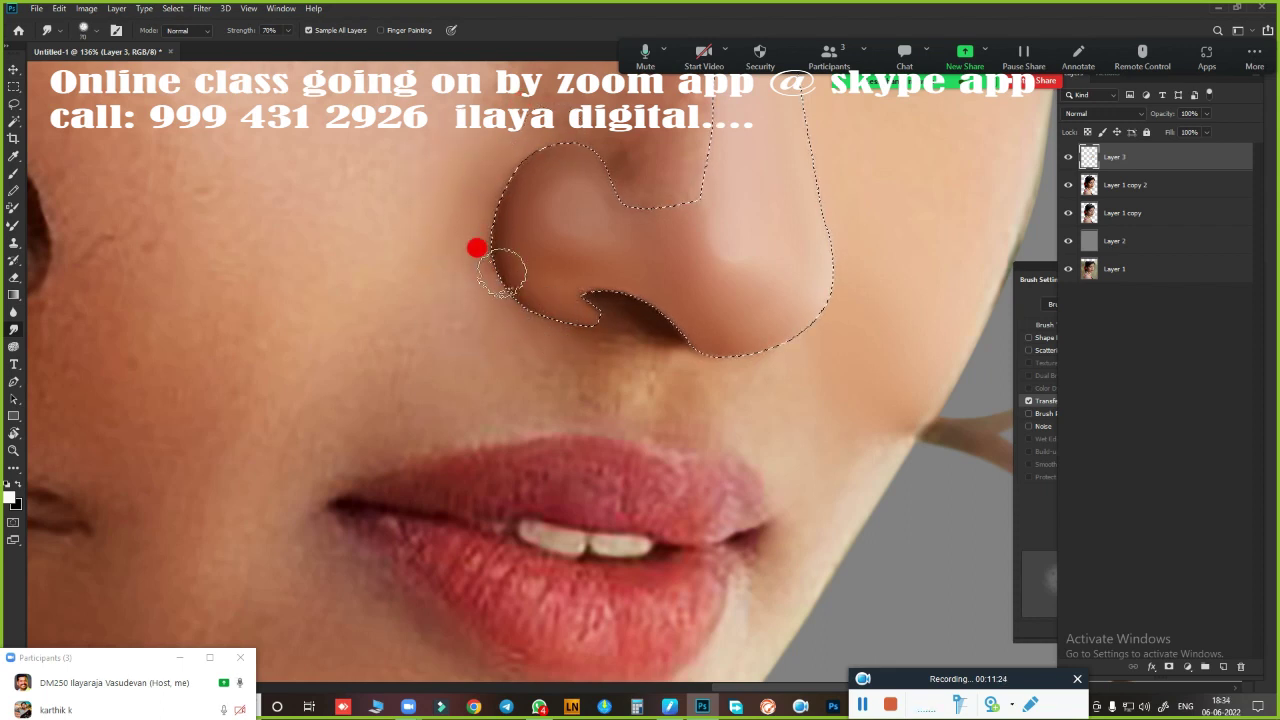
drag(489, 148, 304, 318)
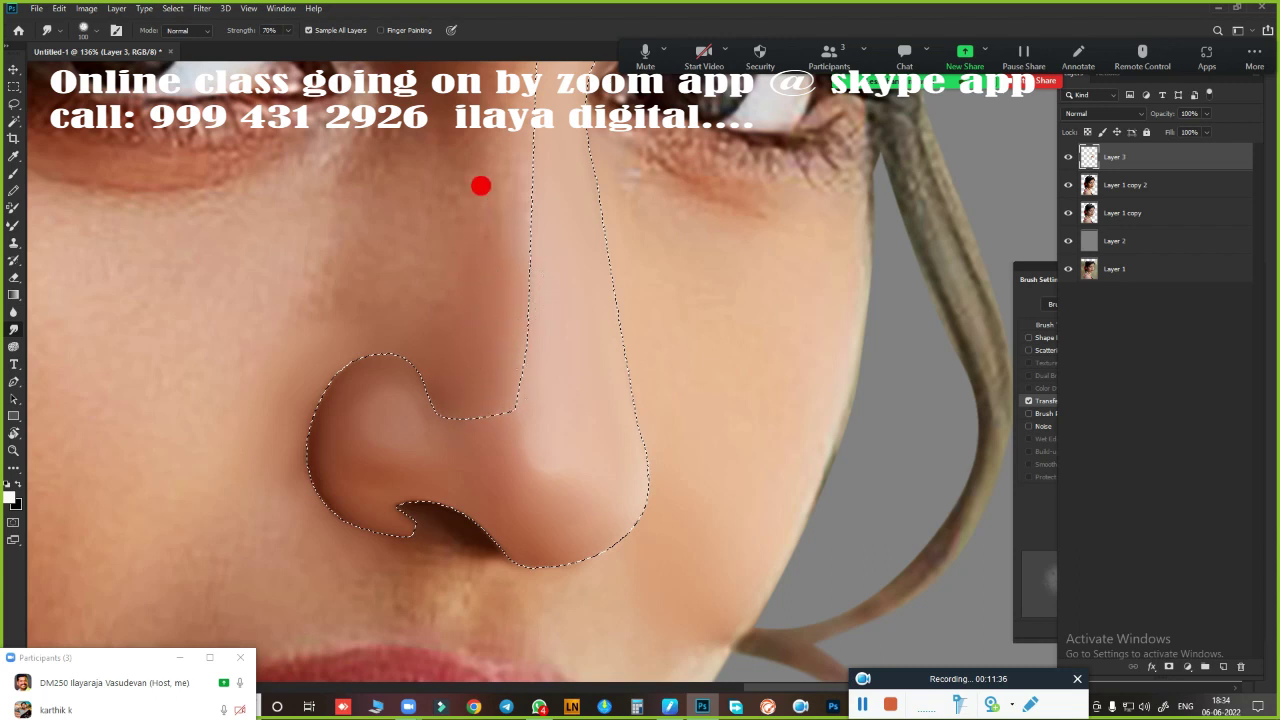
scroll(477, 306, up, 3)
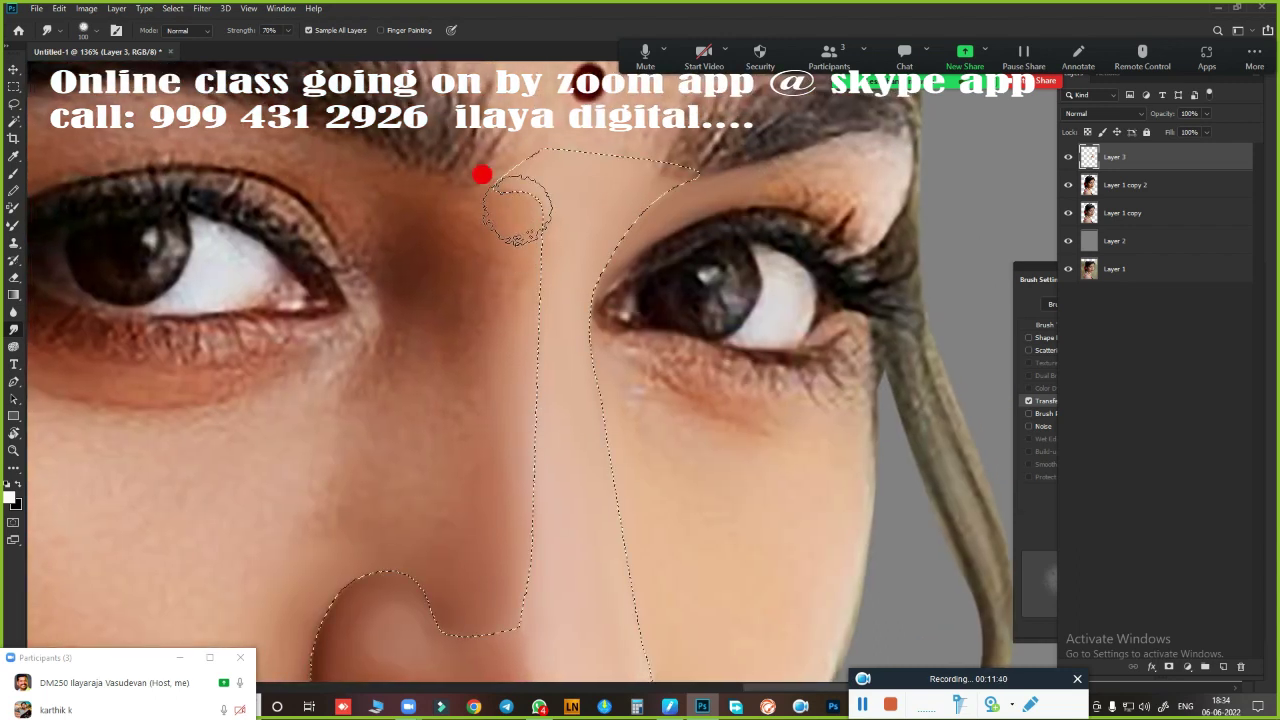
scroll(552, 440, down, 4)
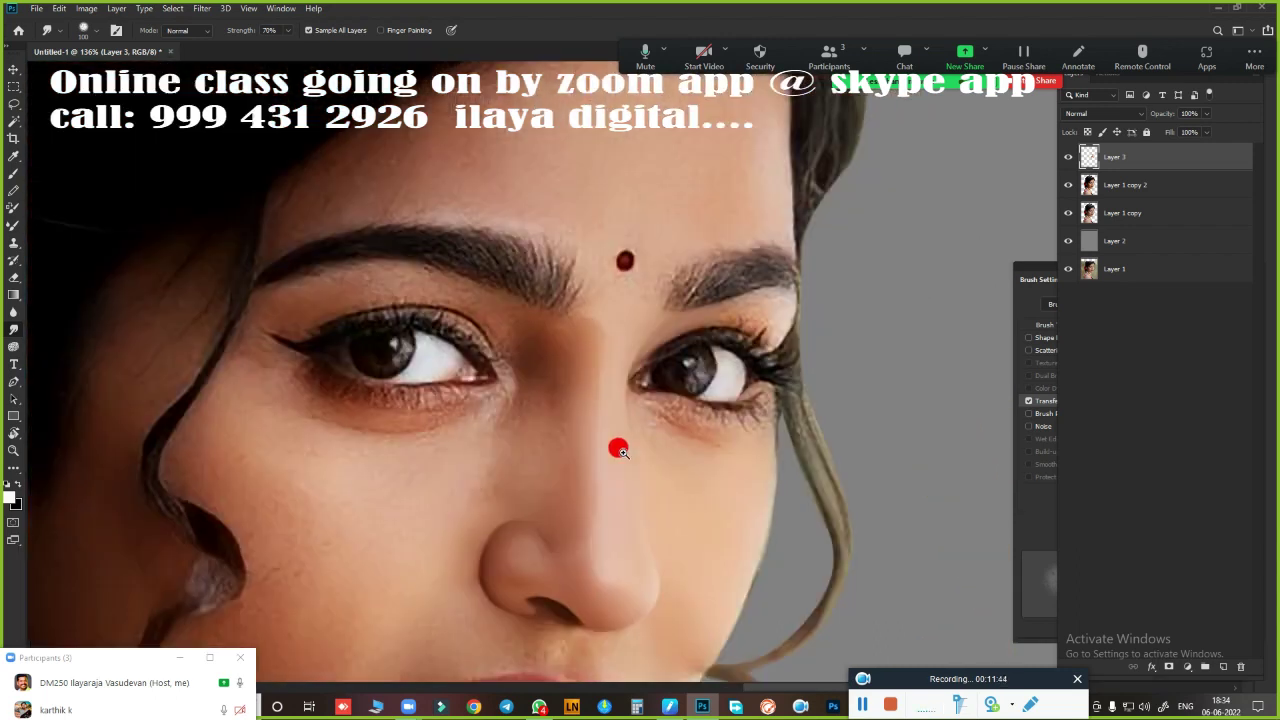
scroll(617, 449, down, 2)
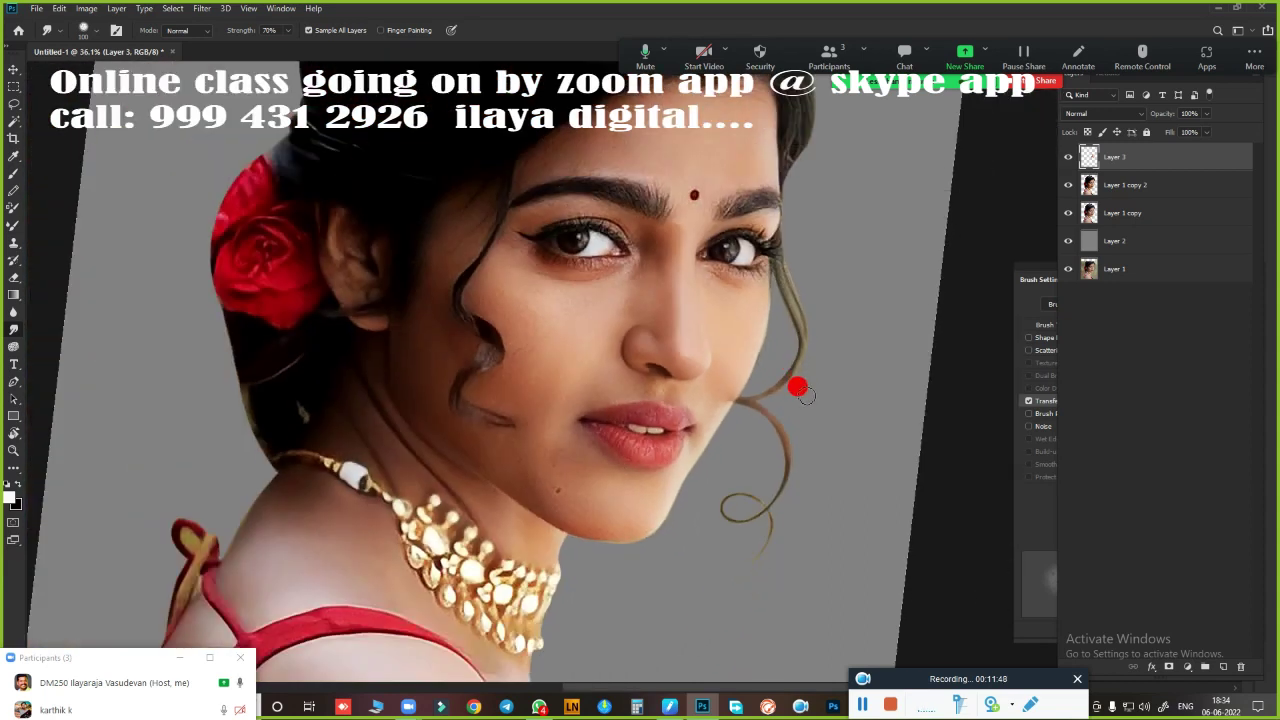
Hide Layer 1 copy, then close the Zoom upgrade page and home window
click(1068, 213)
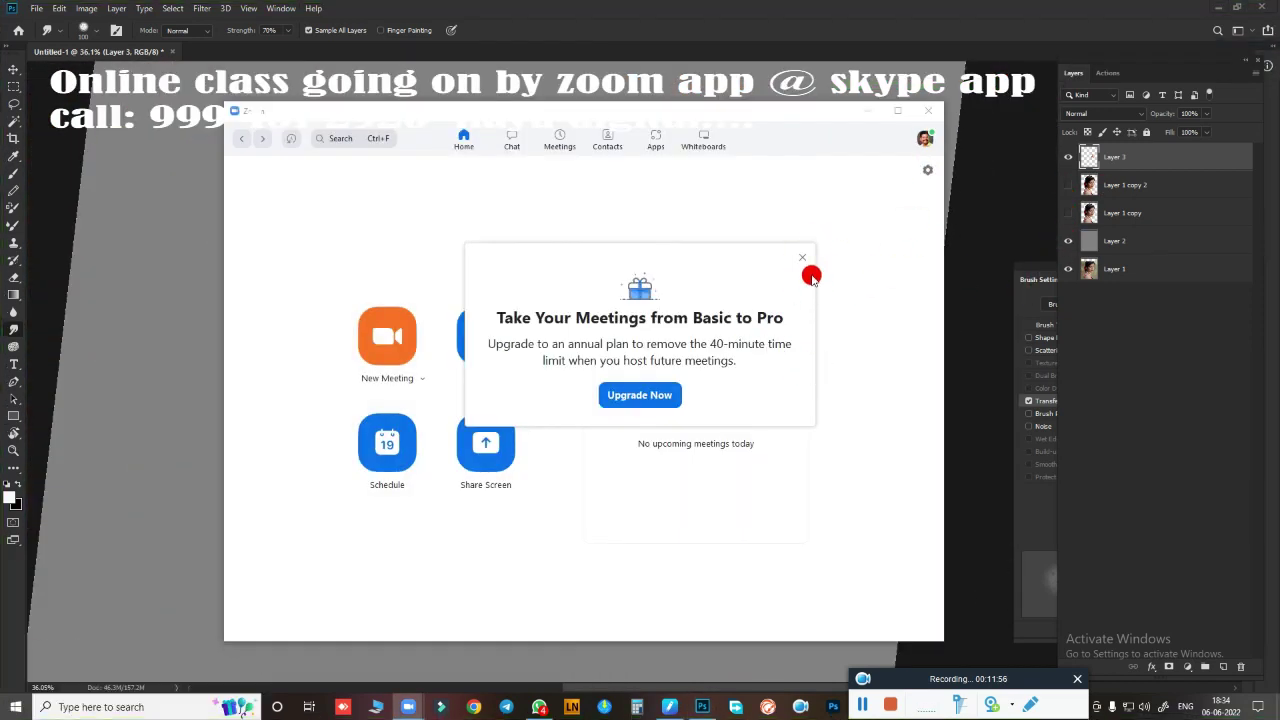
click(610, 395)
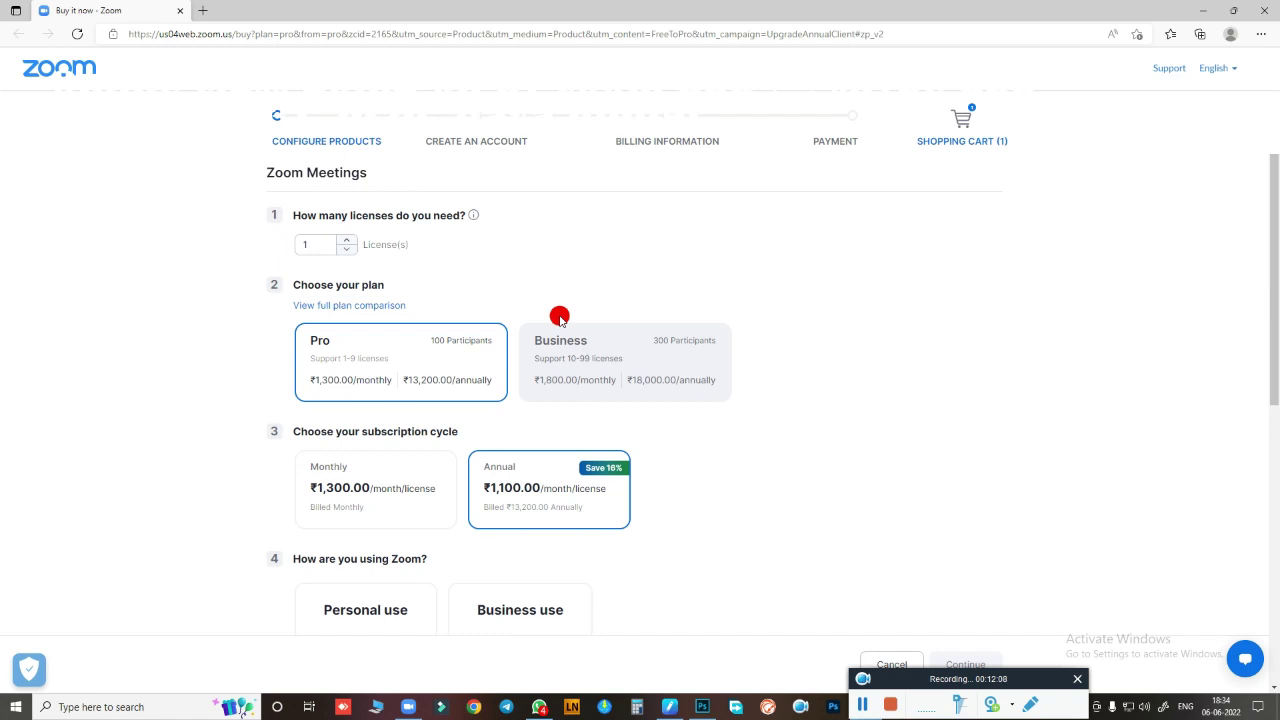
click(1267, 18)
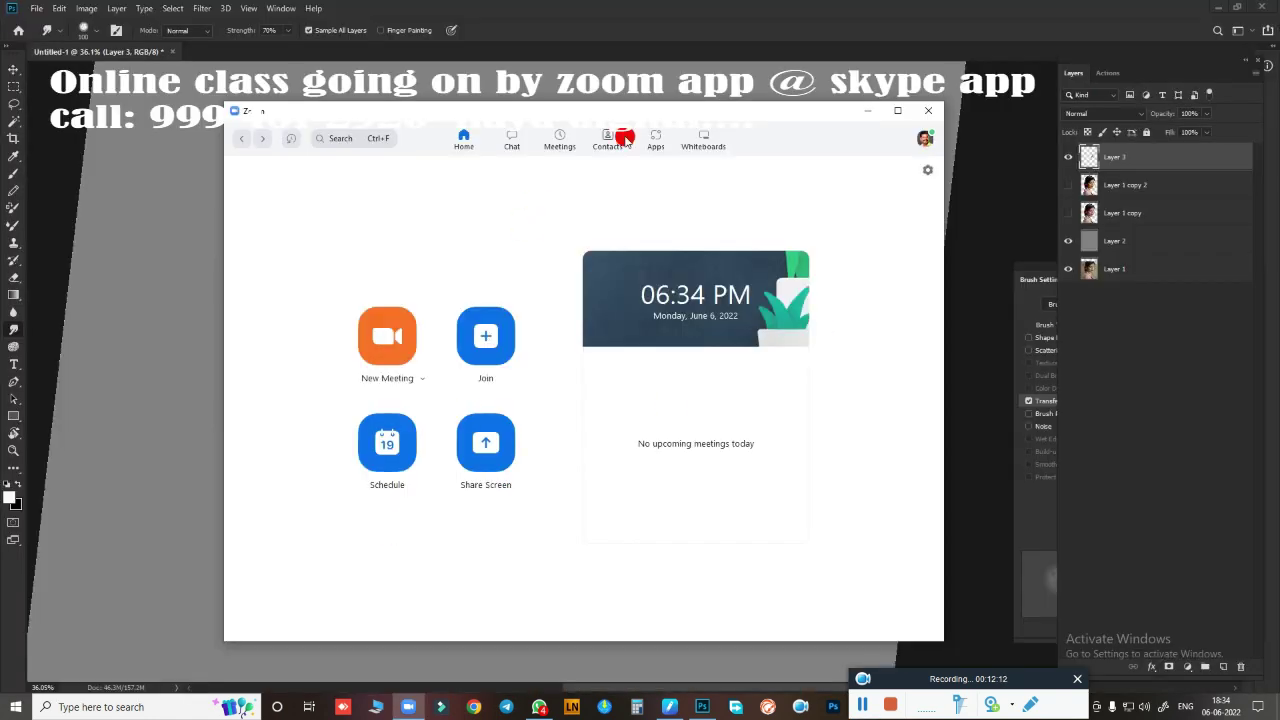
click(929, 111)
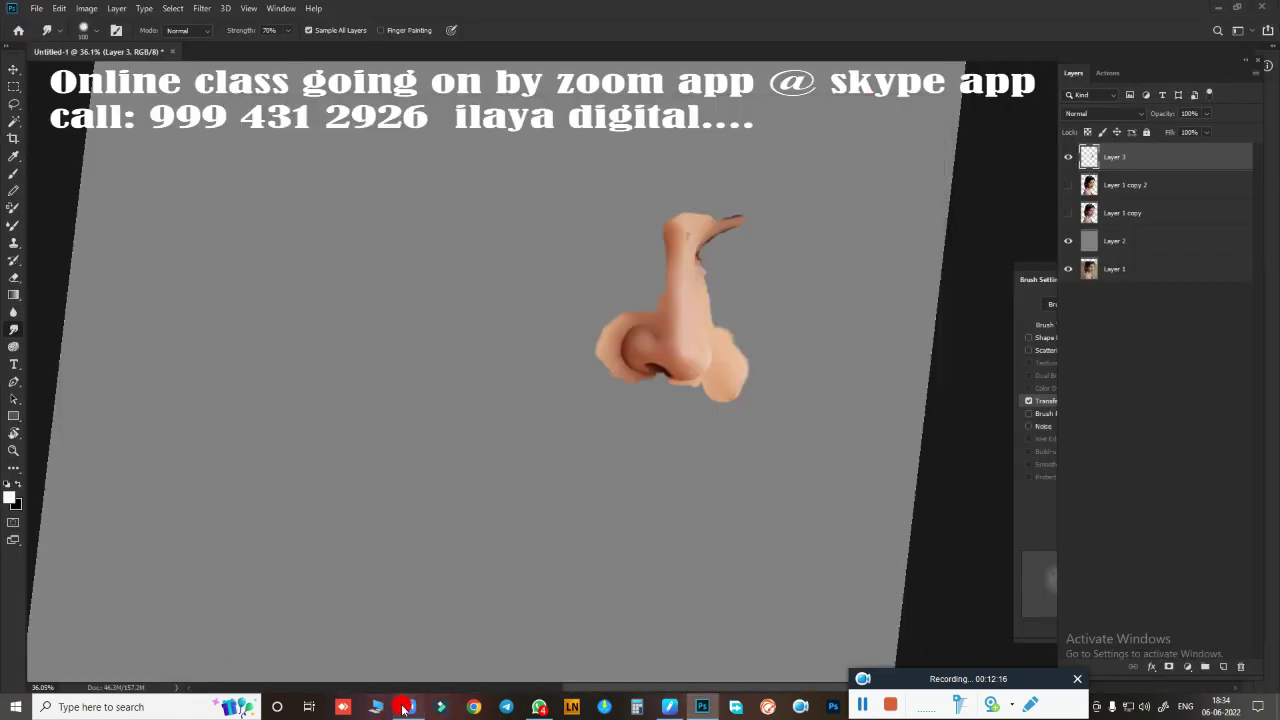
Reopen Zoom, start a new meeting, share the screen and show the participants
click(405, 710)
click(388, 345)
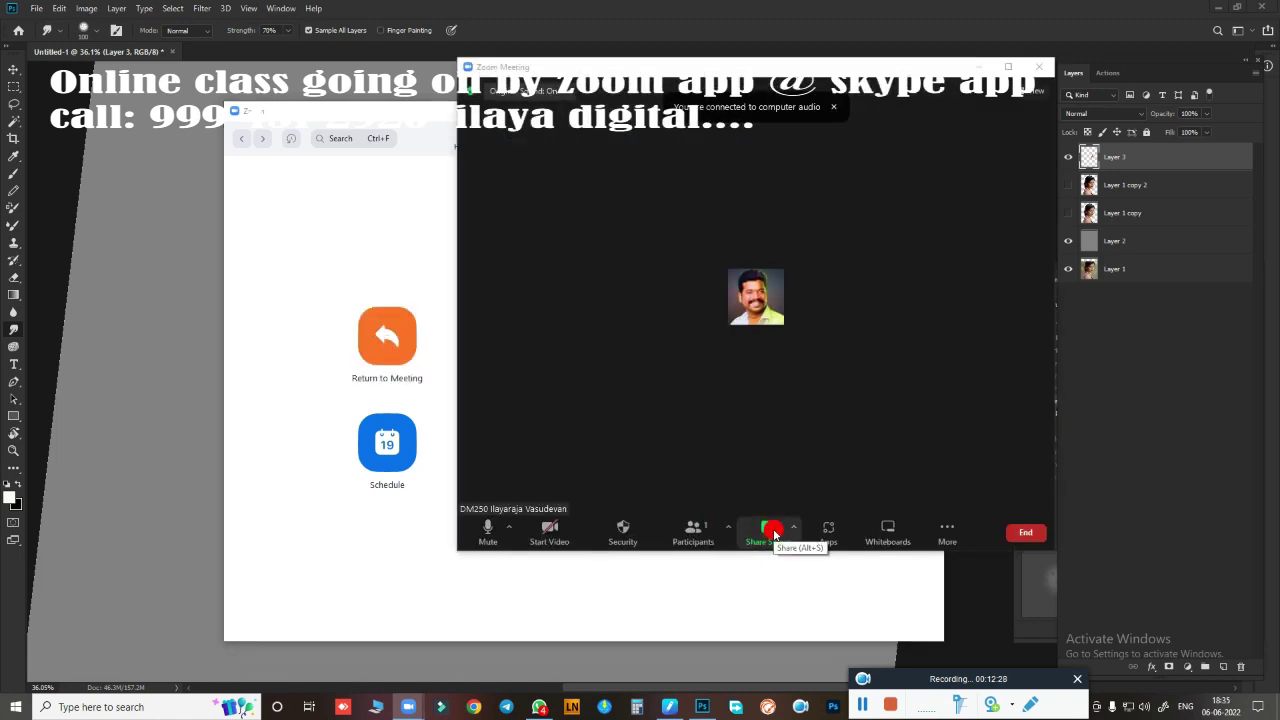
click(769, 533)
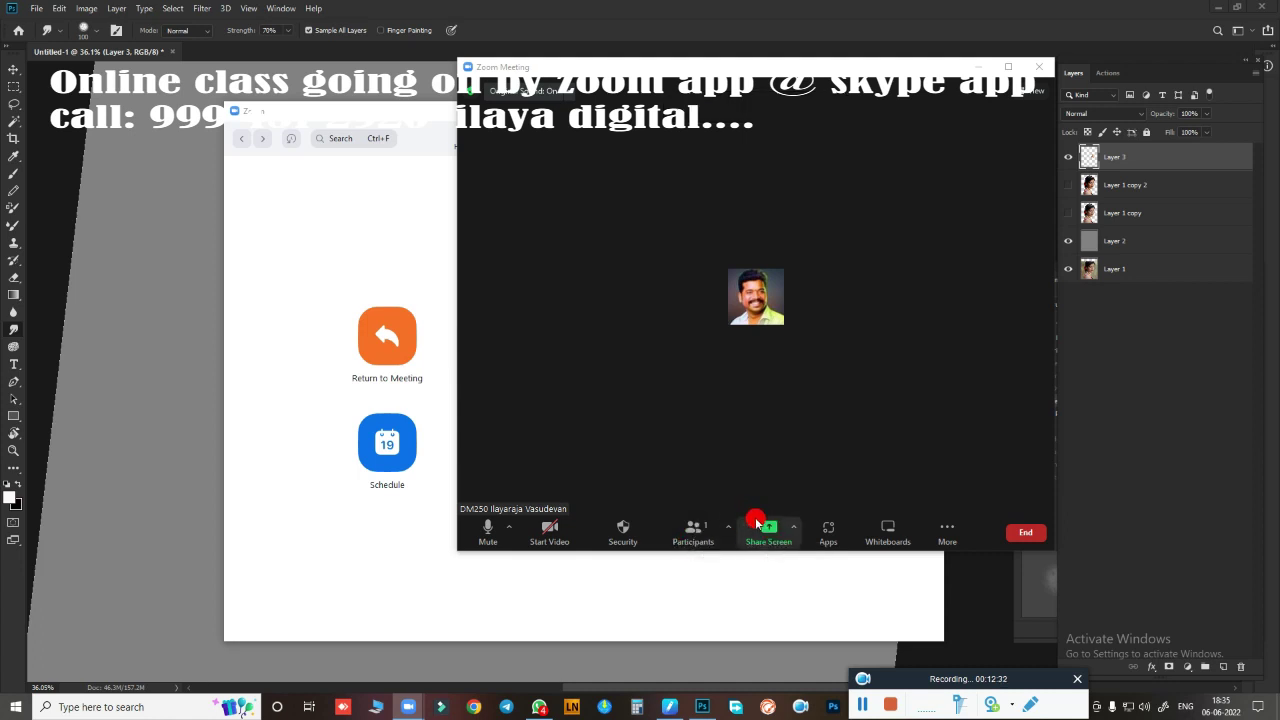
click(828, 66)
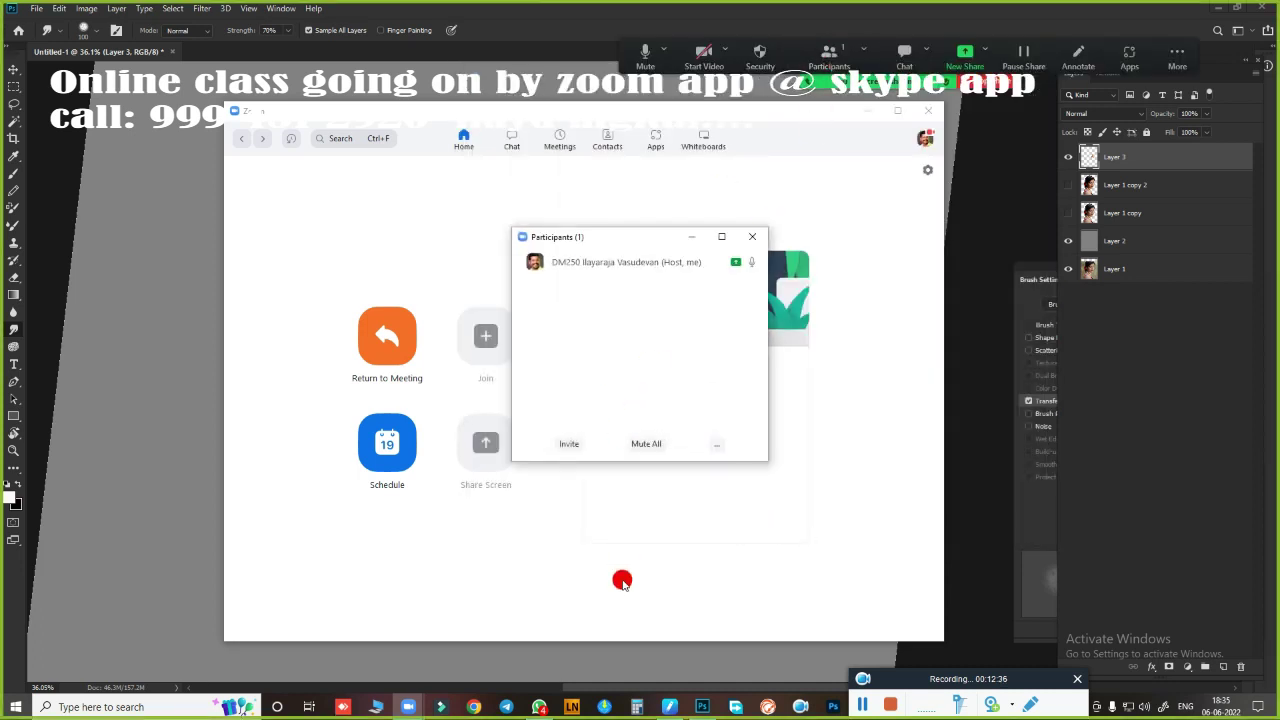
Copy the Zoom meeting invite link and paste and send it in the June class WhatsApp chat
click(573, 444)
click(468, 492)
click(539, 707)
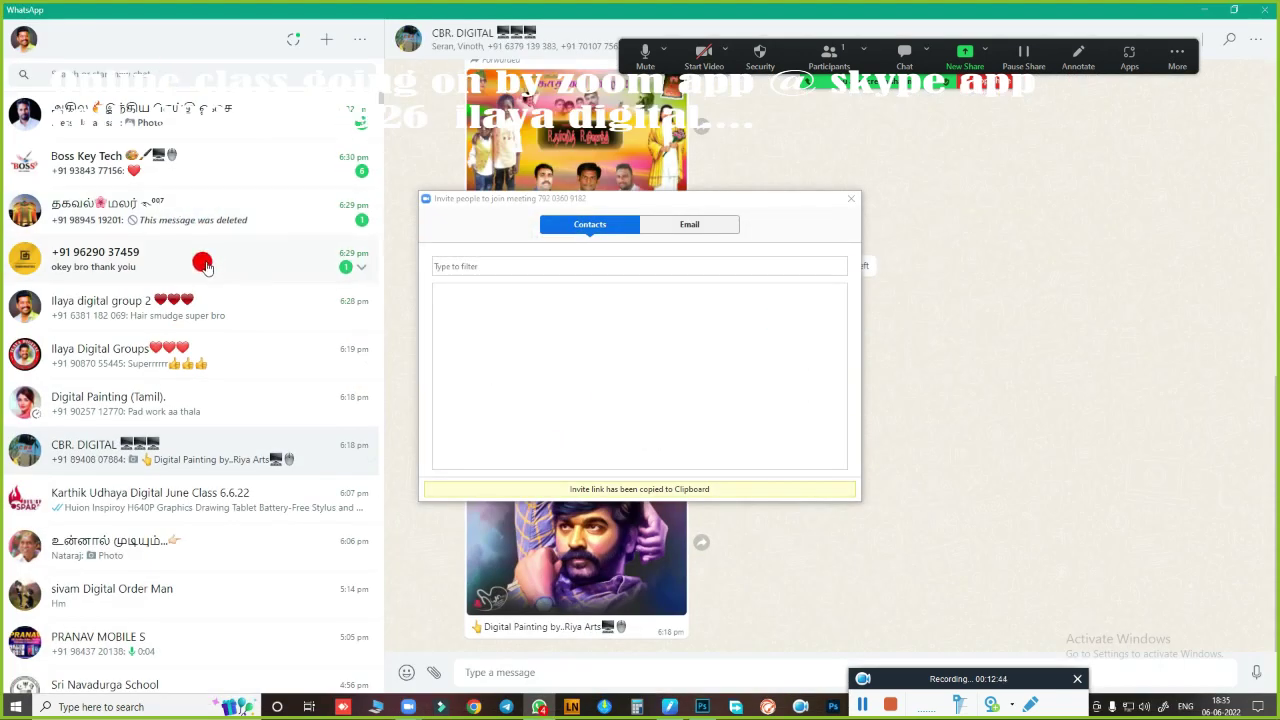
click(252, 506)
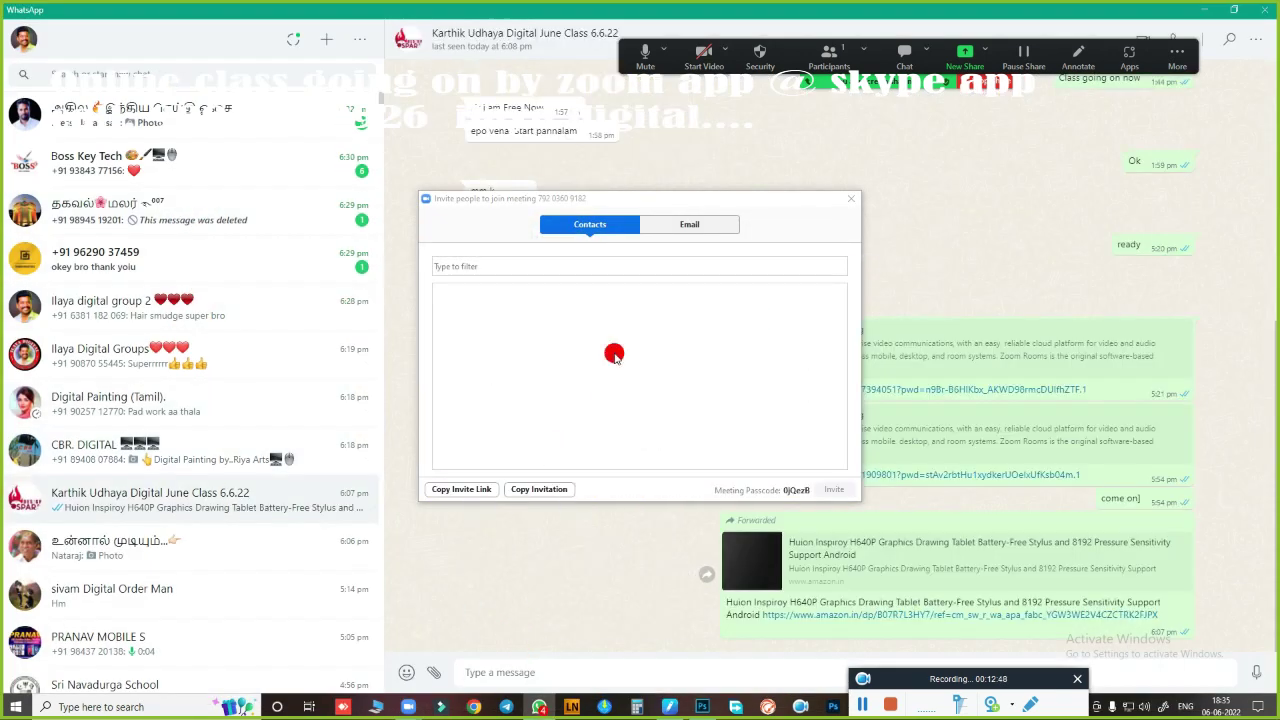
click(851, 198)
right_click(582, 670)
click(612, 607)
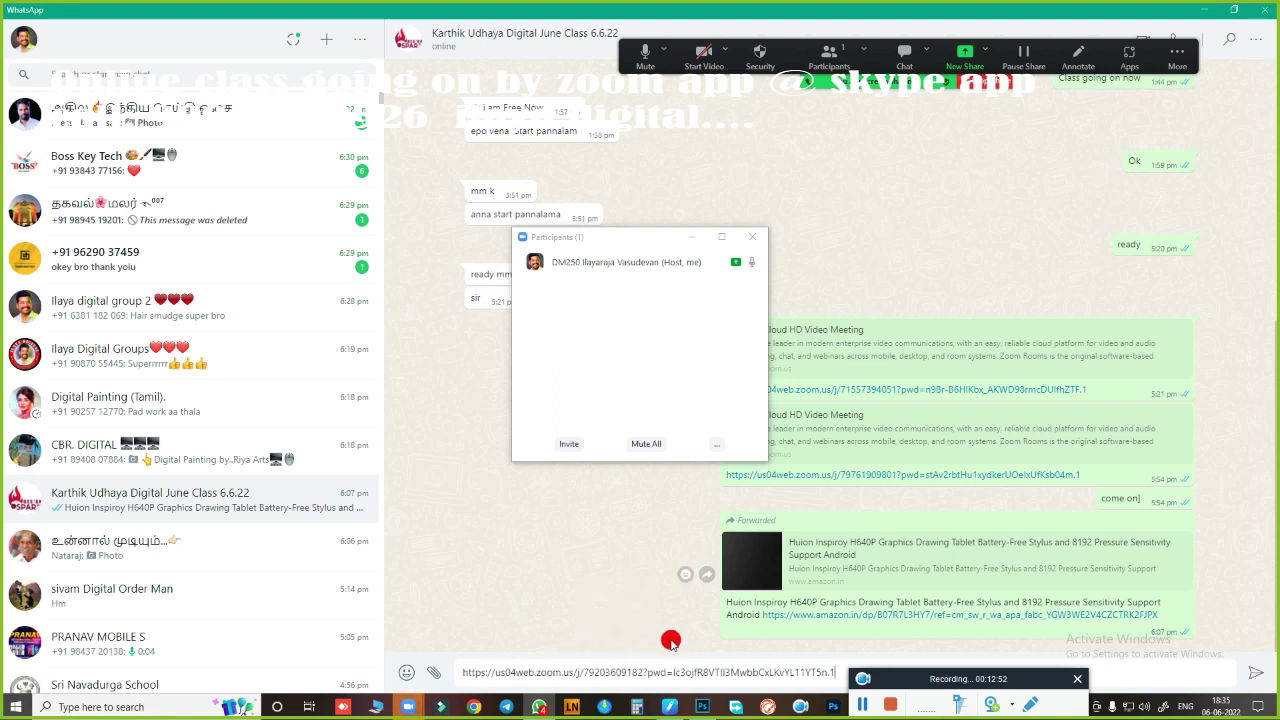
click(1255, 672)
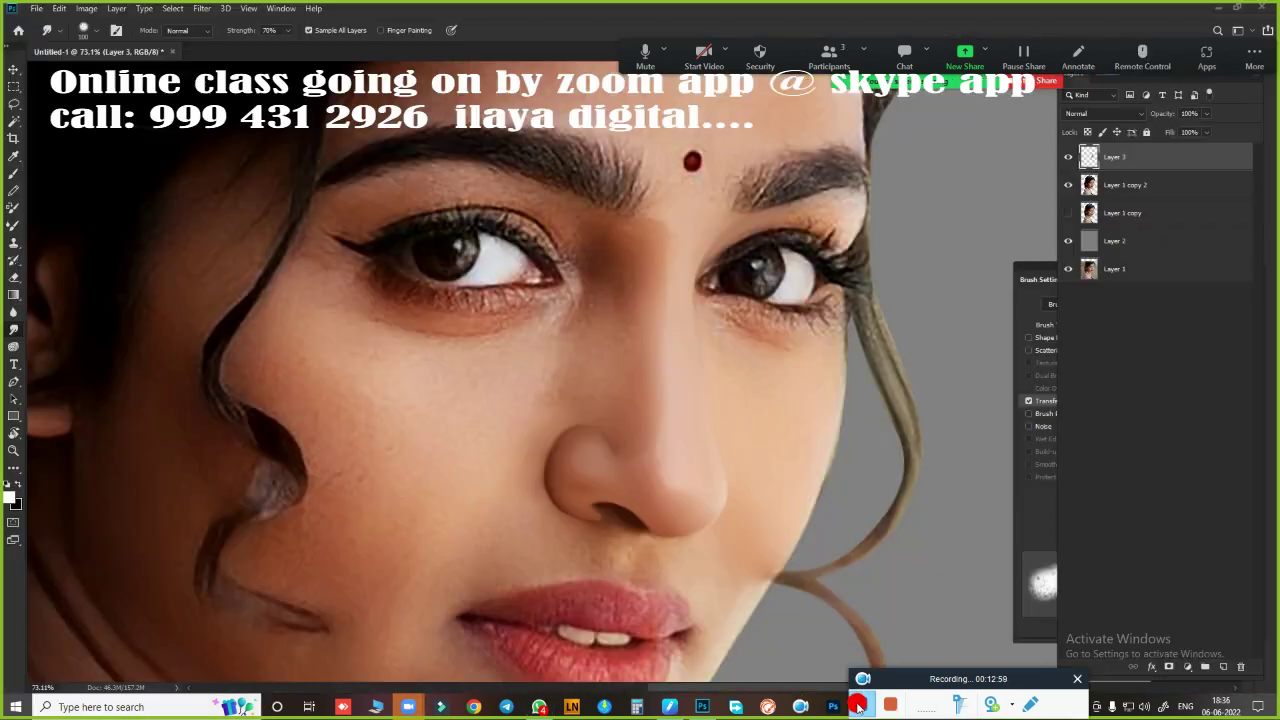
Back in Photoshop, smudge the dark nostril edge on Layer 3 and toggle the layer to compare
click(702, 707)
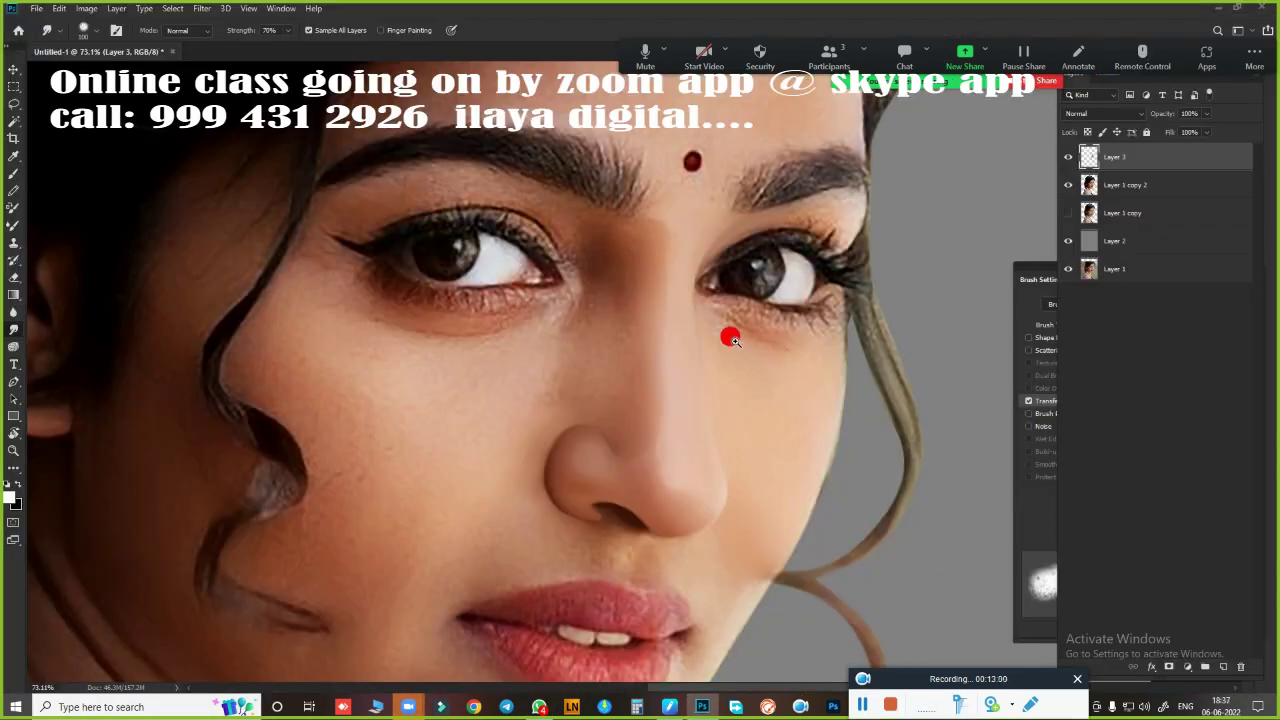
scroll(710, 345, down, 3)
scroll(700, 349, up, 2)
scroll(731, 363, up, 2)
scroll(770, 400, up, 1)
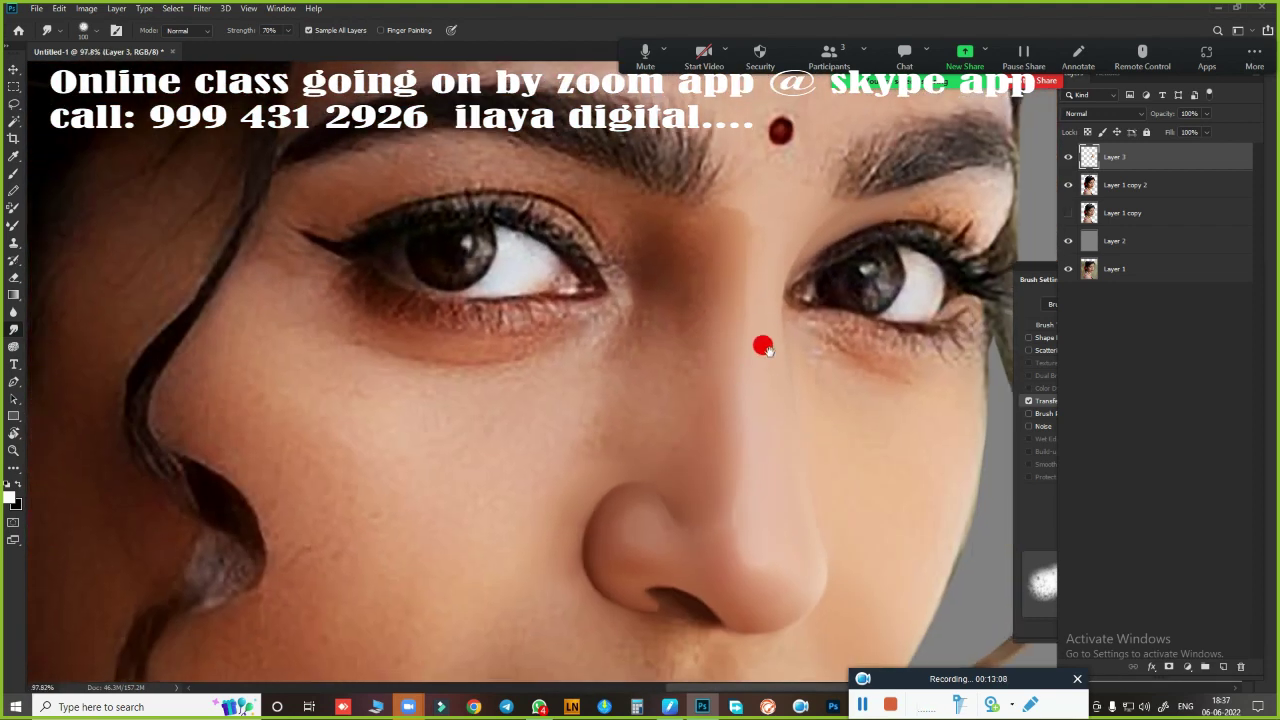
scroll(780, 375, down, 3)
scroll(690, 380, up, 1)
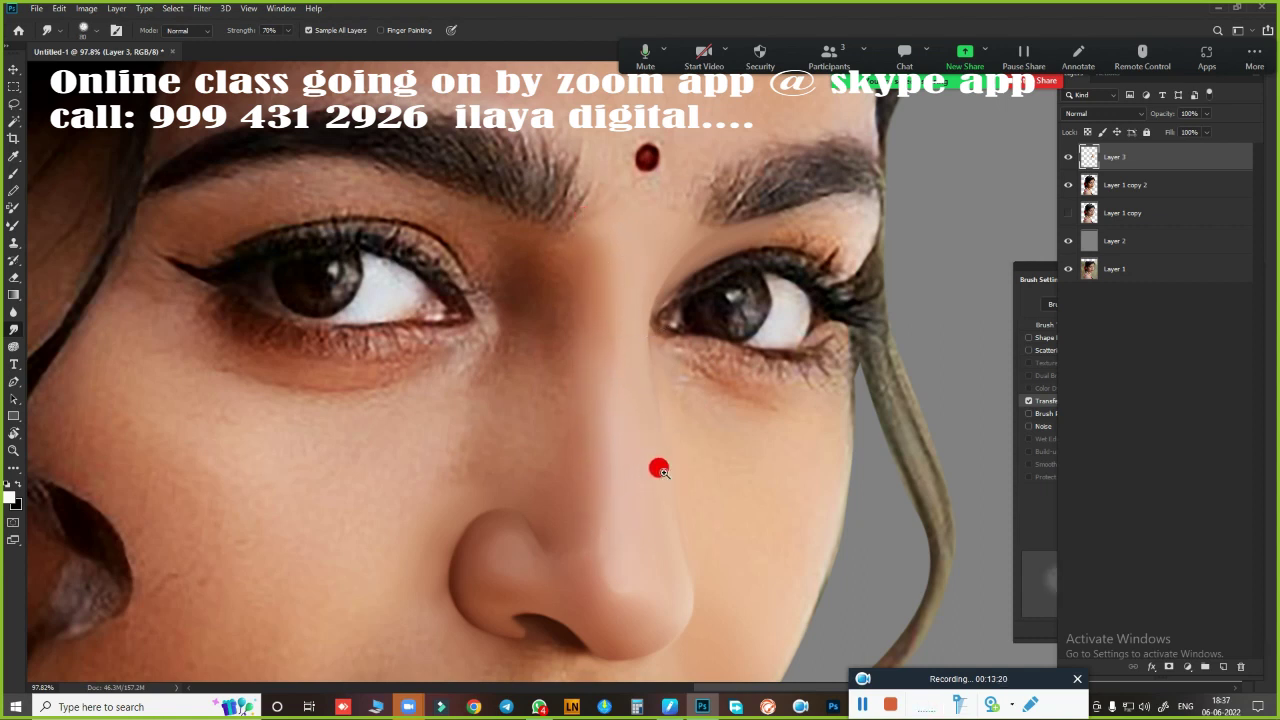
scroll(680, 480, up, 3)
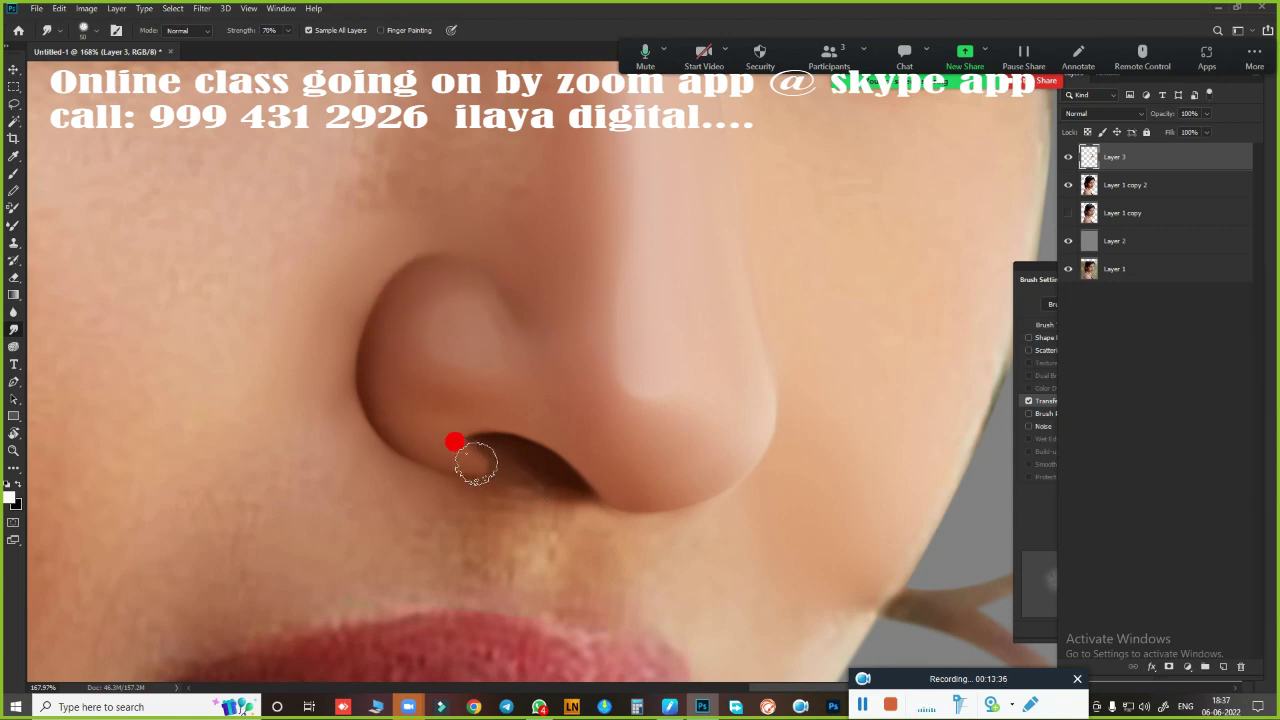
mouse_move(457, 437)
mouse_down()
mouse_move(500, 449)
mouse_move(481, 442)
mouse_move(501, 467)
mouse_move(437, 426)
mouse_move(563, 480)
mouse_up()
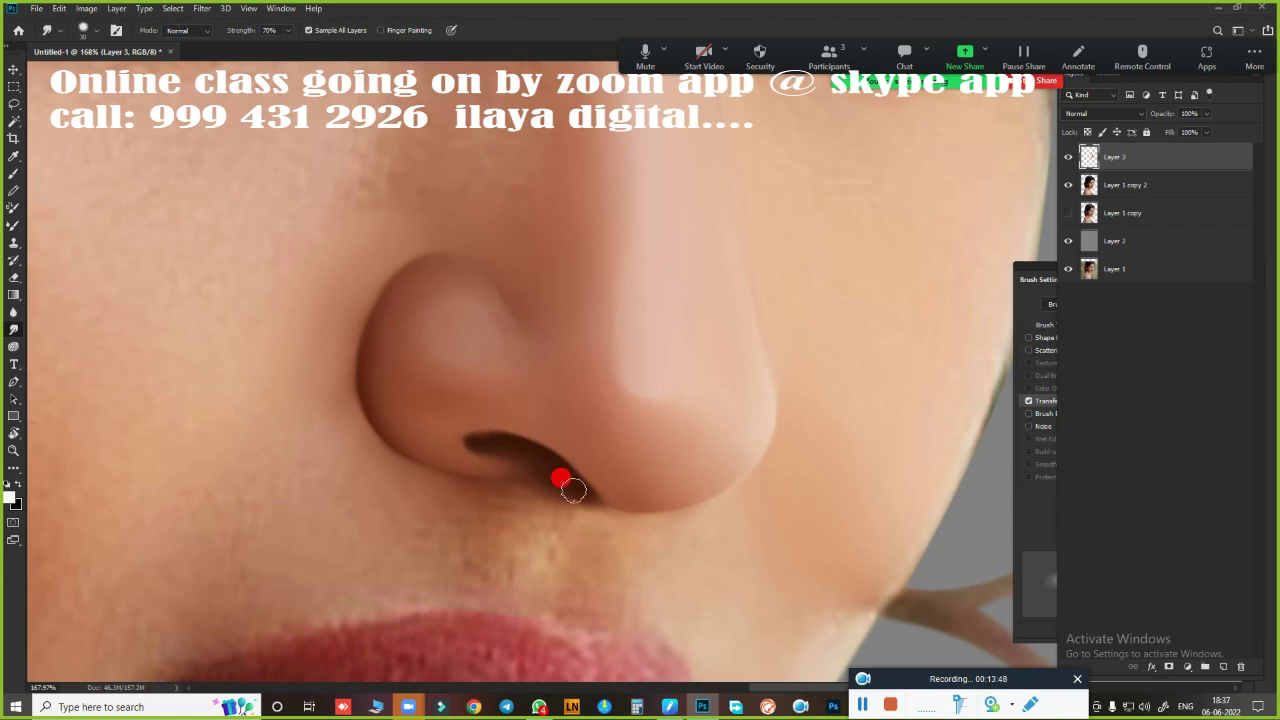
scroll(683, 520, down, 3)
scroll(698, 363, down, 2)
scroll(698, 363, down, 2)
scroll(698, 363, down, 1)
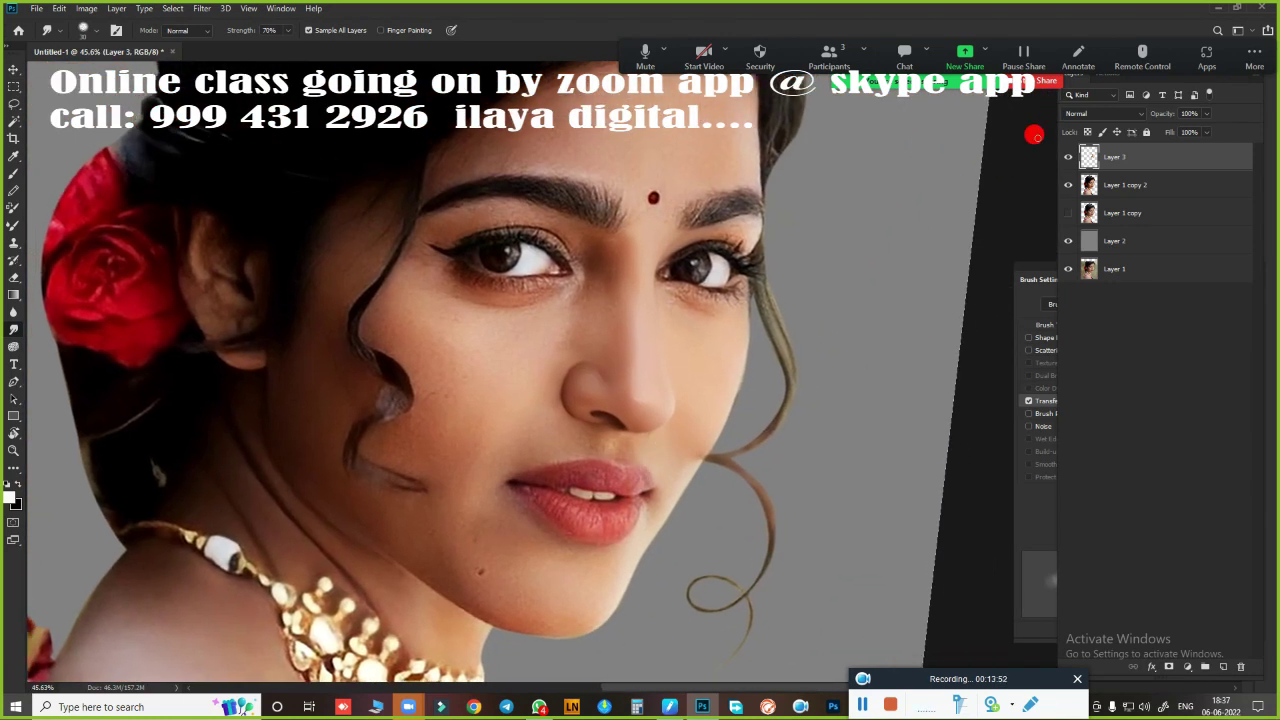
click(1068, 157)
Refine the nostril into a smooth dark curve, checking it against the original with Layer 3 hidden
scroll(677, 360, up, 3)
key(e)
scroll(697, 430, up, 2)
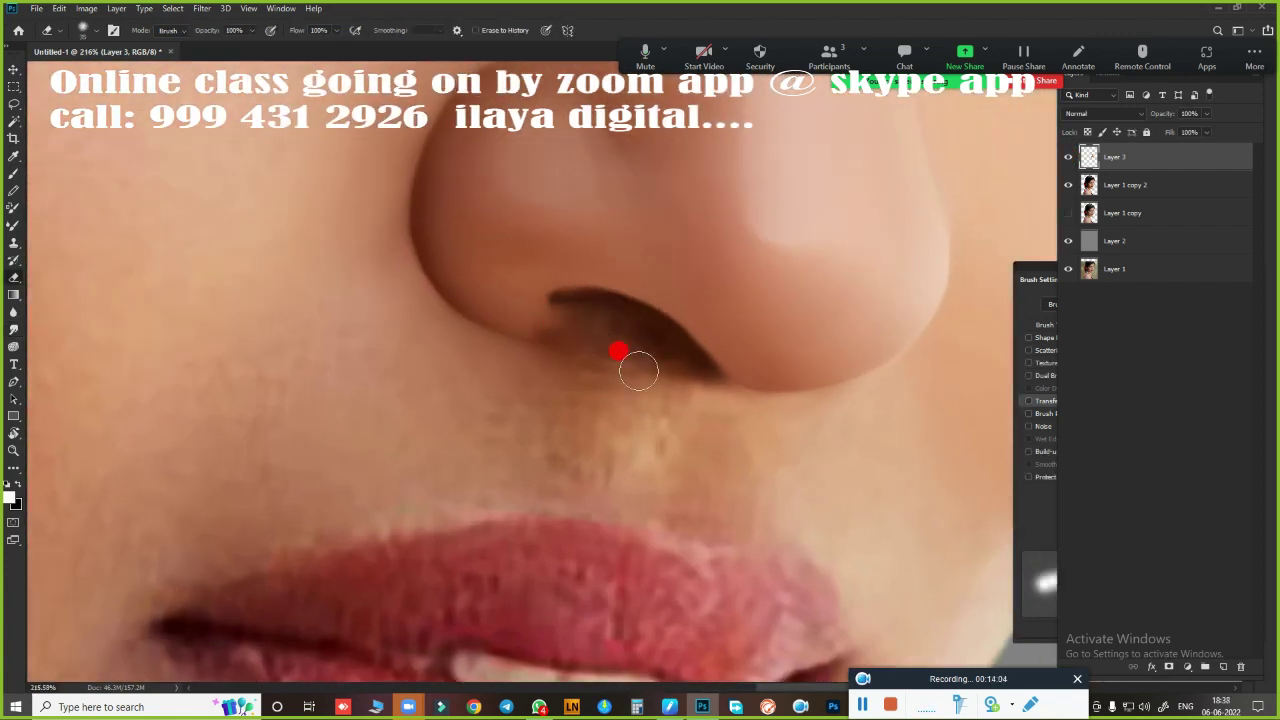
key(r)
key(r)
drag(757, 318, 811, 214)
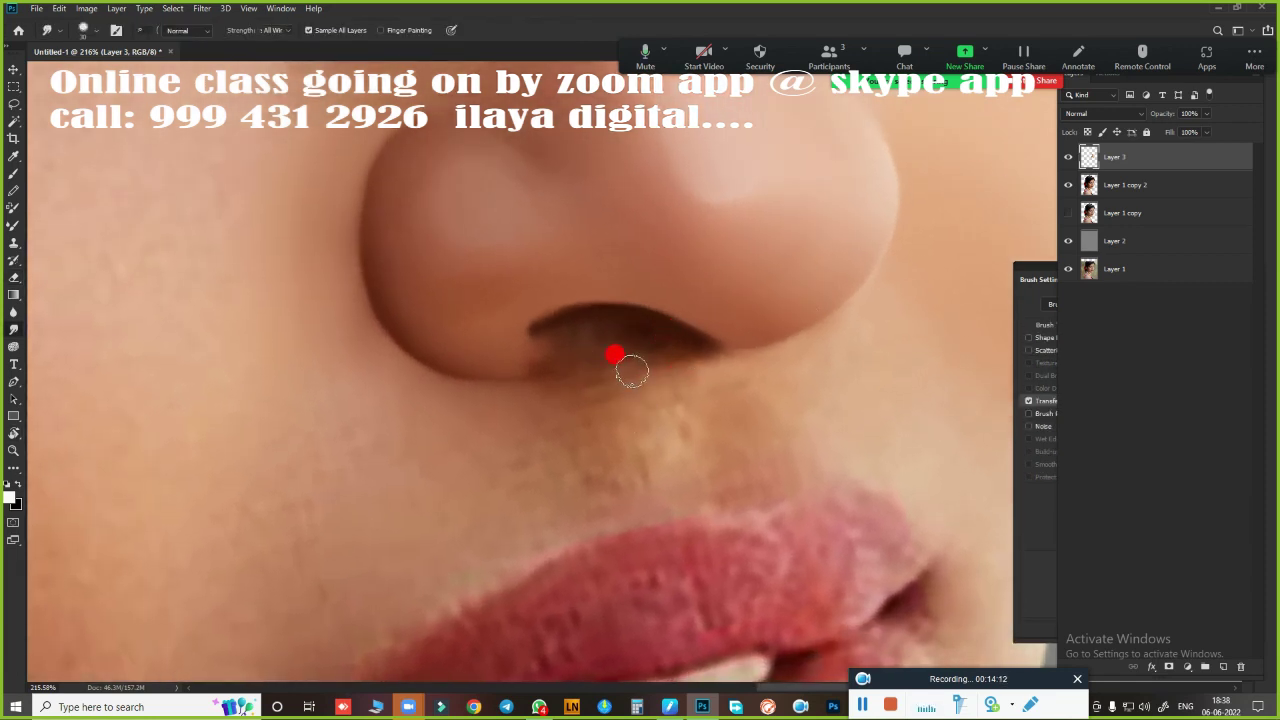
click(1068, 158)
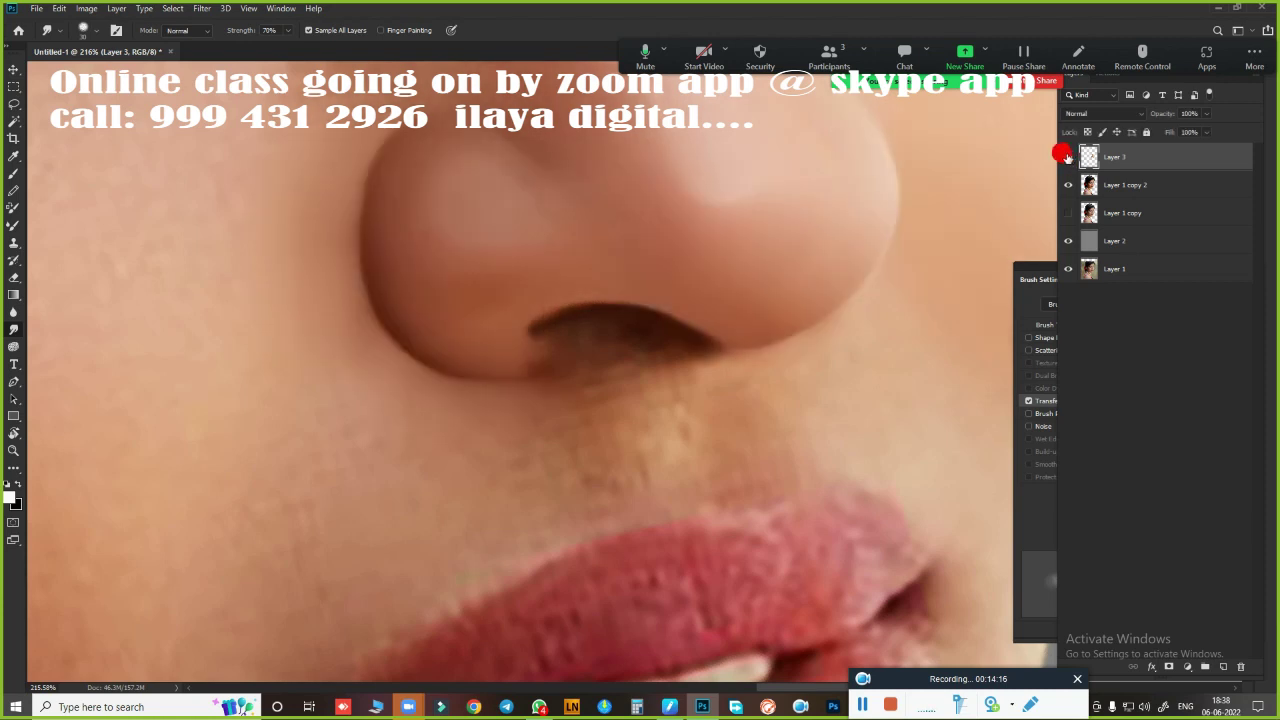
click(1068, 158)
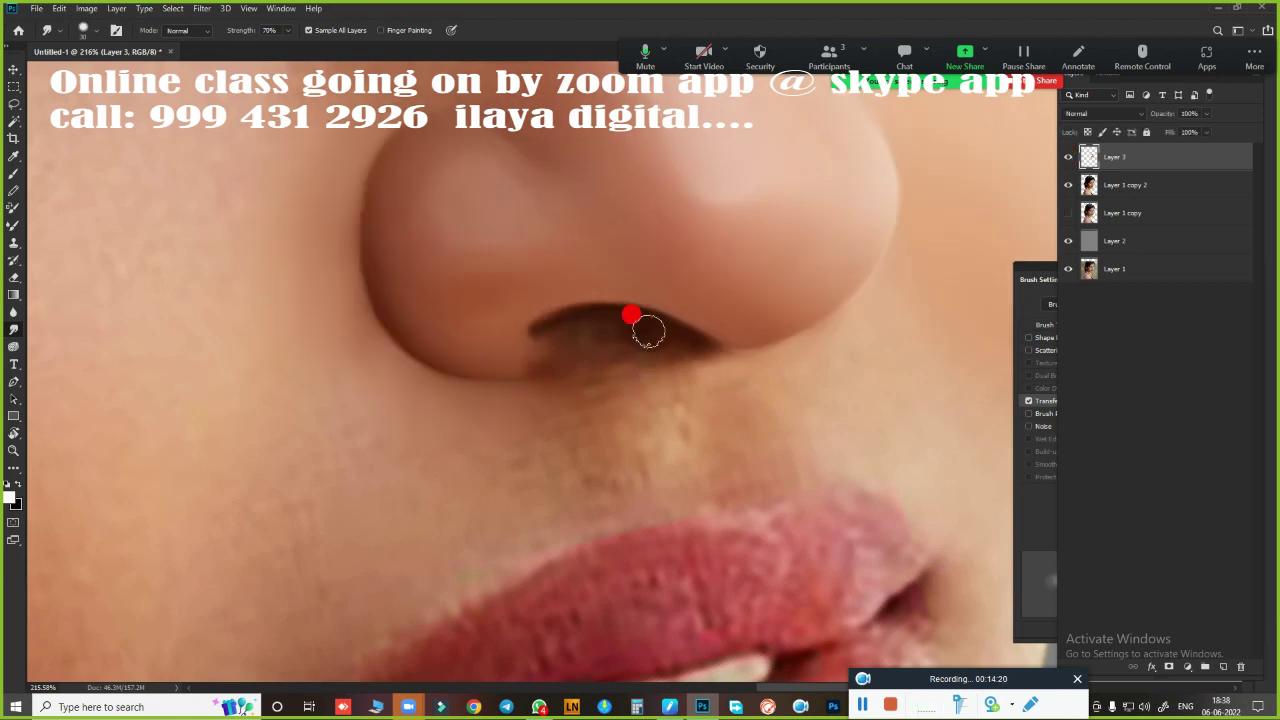
mouse_move(628, 323)
mouse_down()
mouse_move(578, 322)
mouse_move(798, 300)
mouse_move(815, 277)
mouse_up()
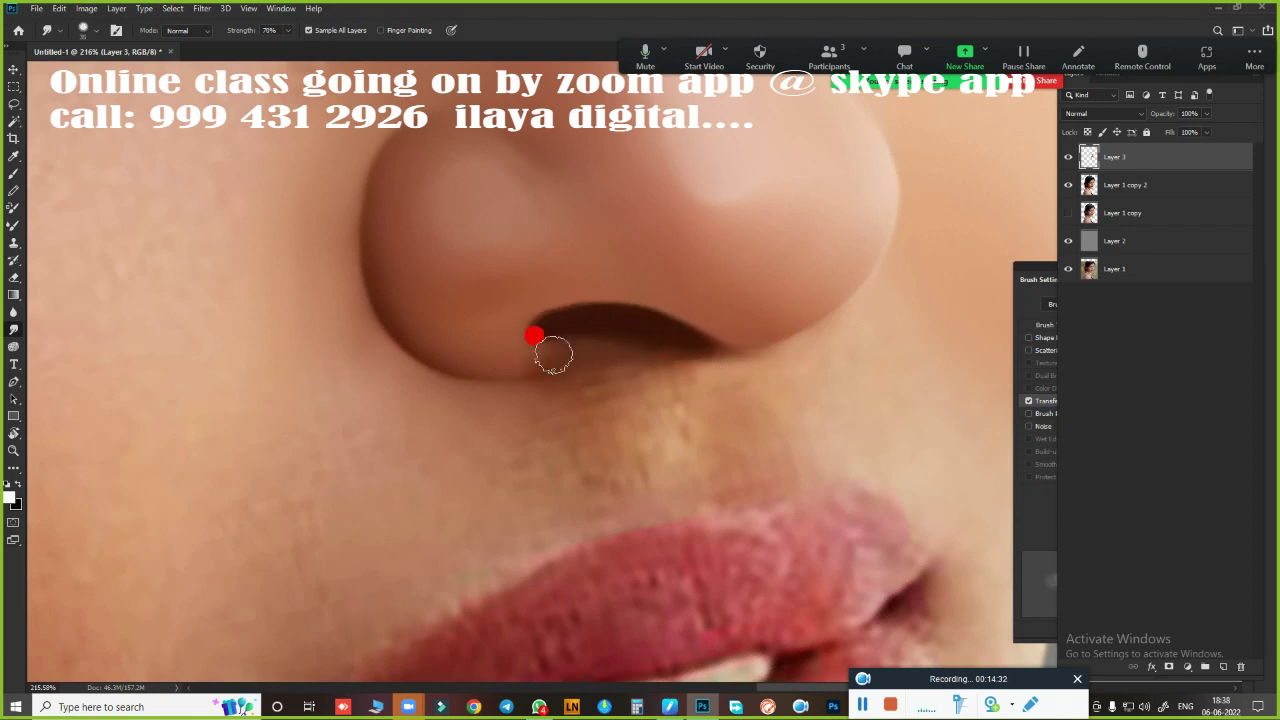
click(1068, 157)
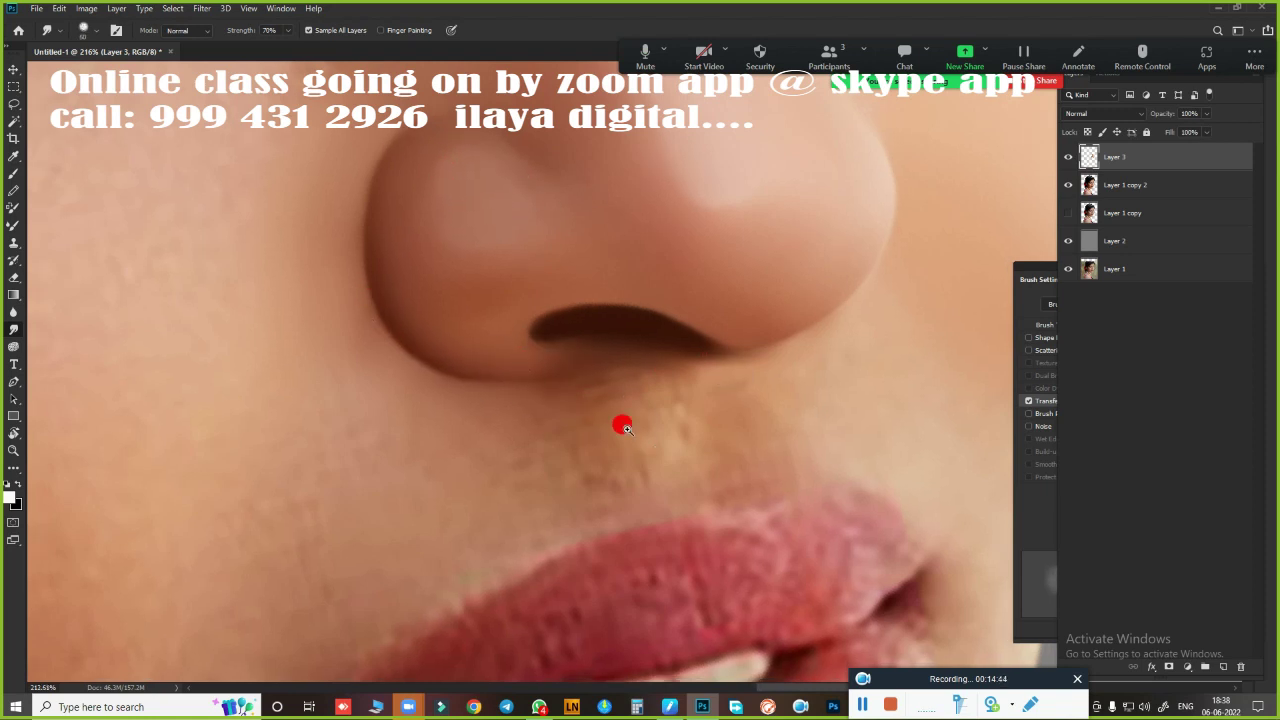
scroll(620, 423, down, 5)
scroll(671, 380, up, 4)
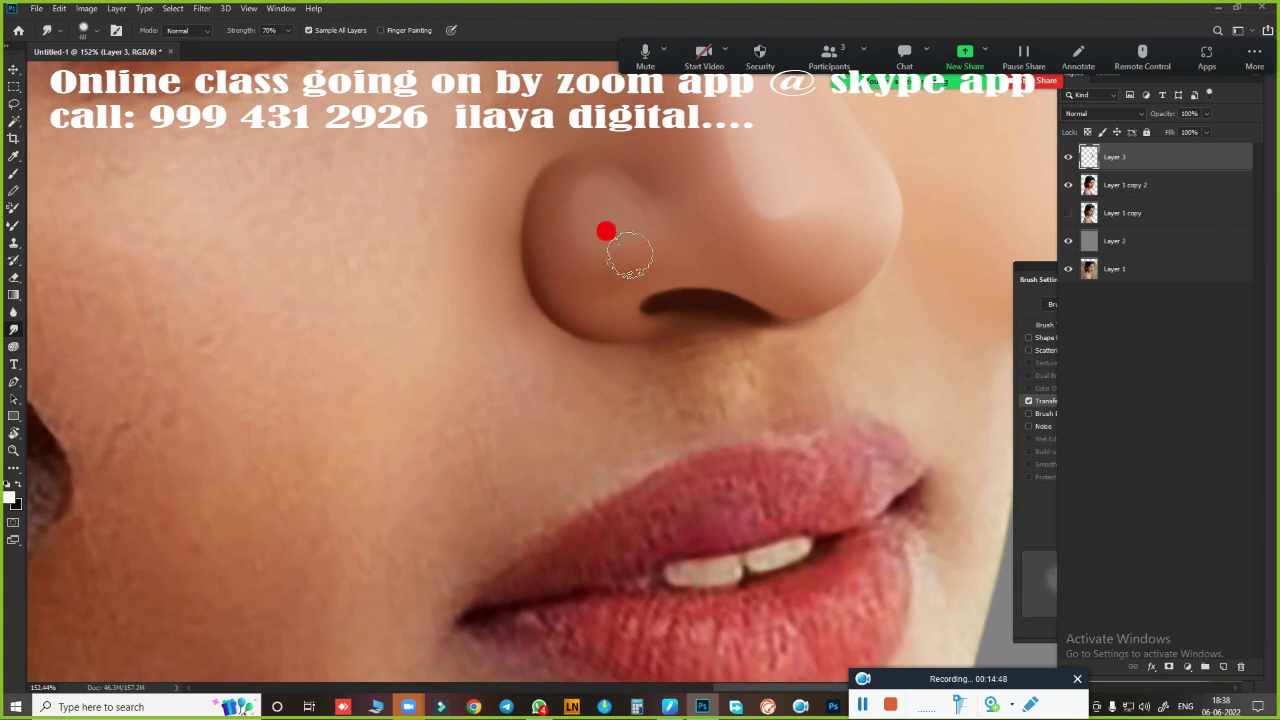
scroll(657, 380, down, 4)
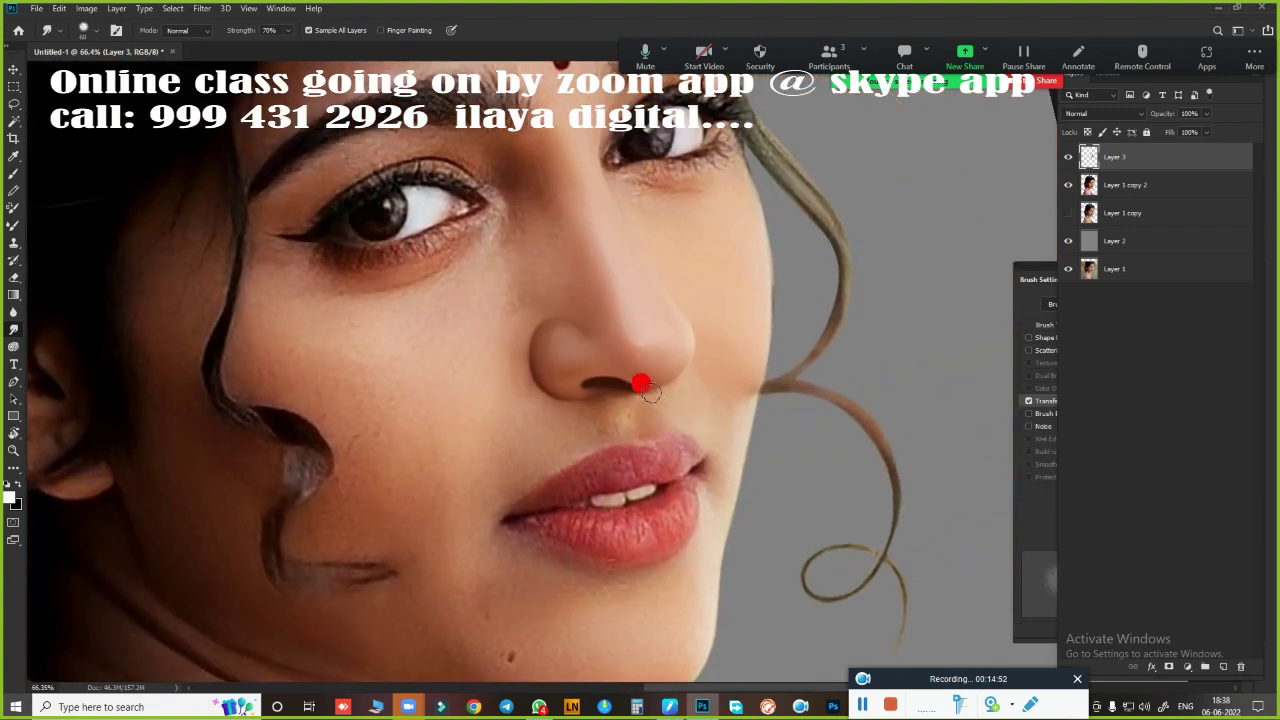
scroll(670, 405, up, 1)
scroll(715, 350, up, 2)
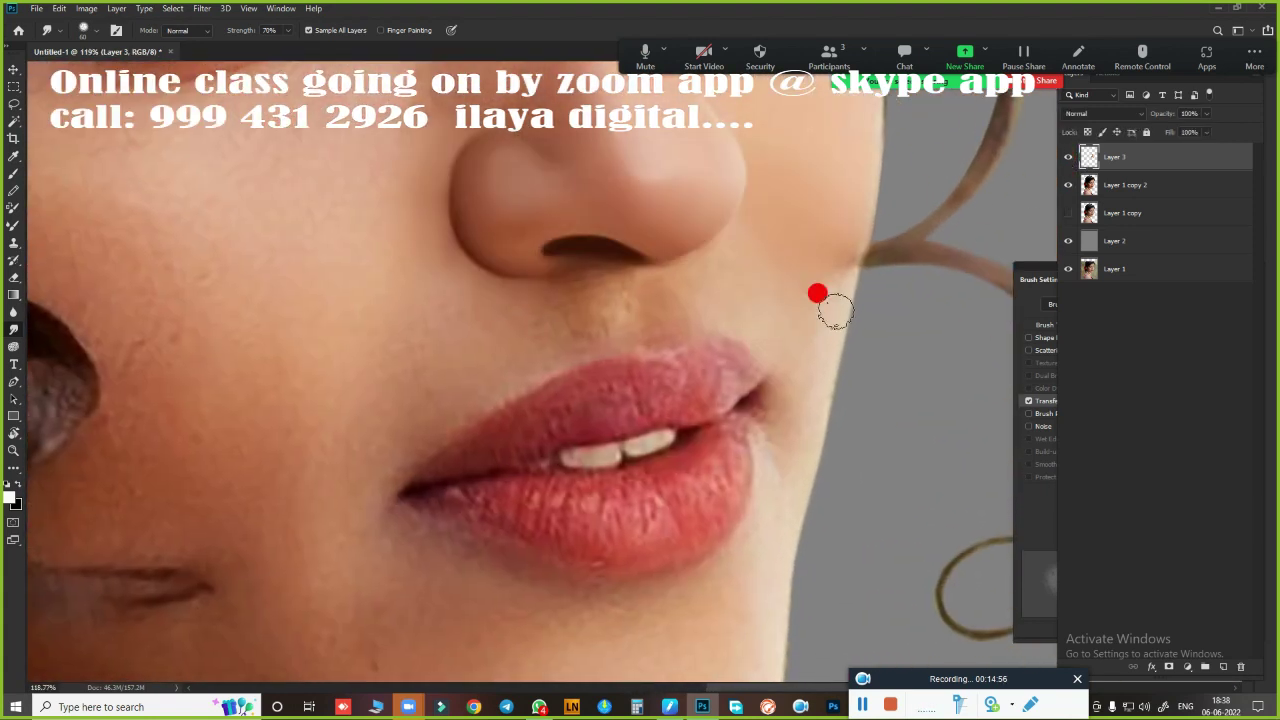
scroll(790, 280, up, 1)
scroll(740, 300, down, 2)
scroll(686, 346, down, 2)
scroll(717, 266, up, 1)
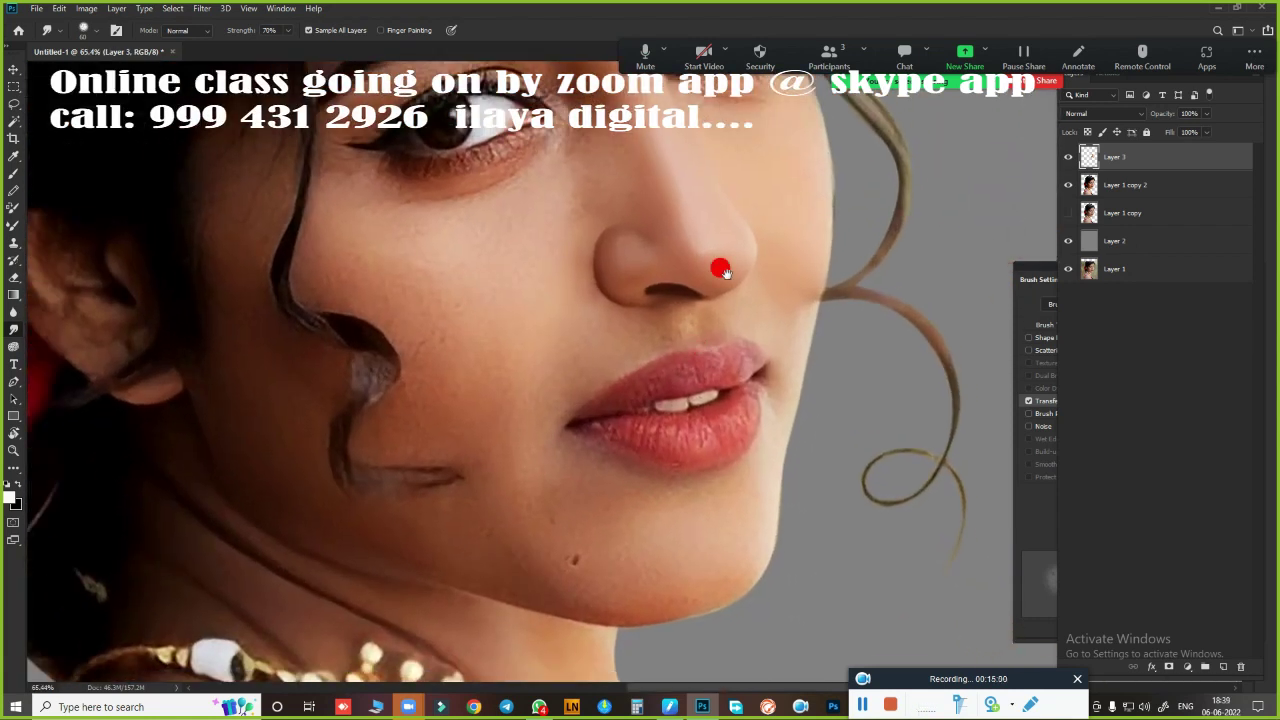
scroll(666, 323, up, 1)
scroll(731, 347, up, 1)
scroll(745, 342, up, 2)
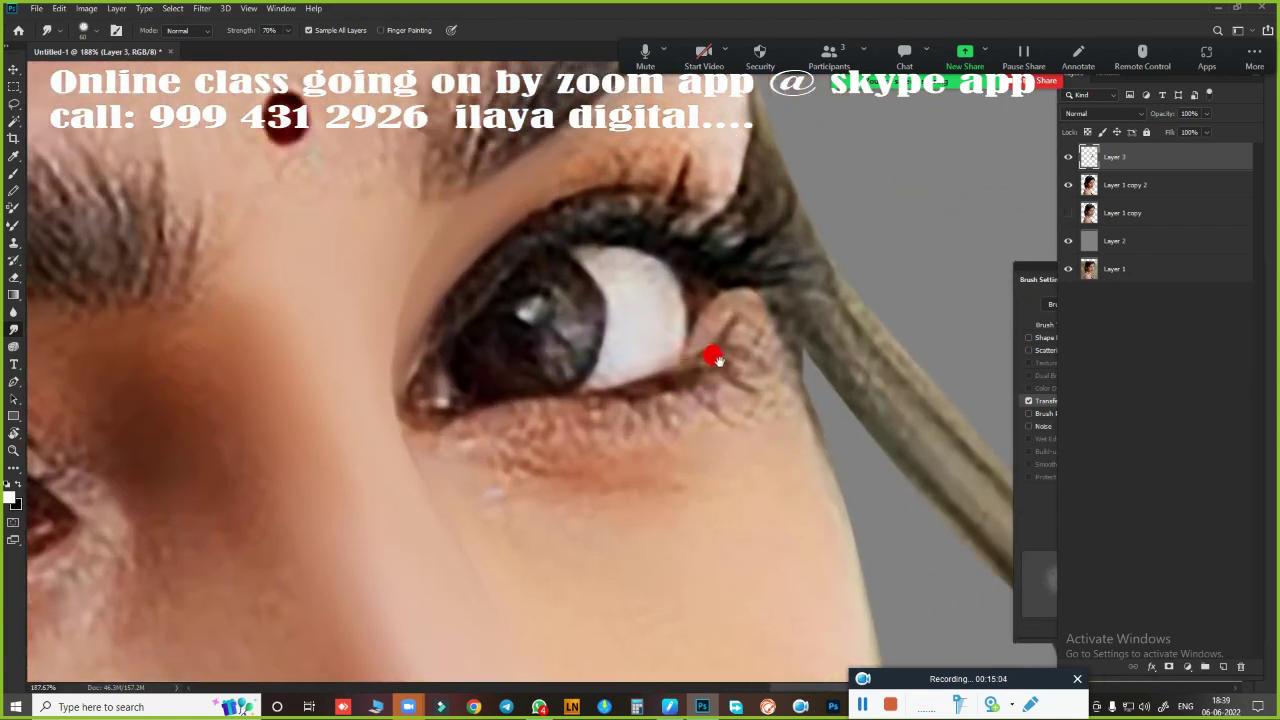
scroll(718, 362, down, 1)
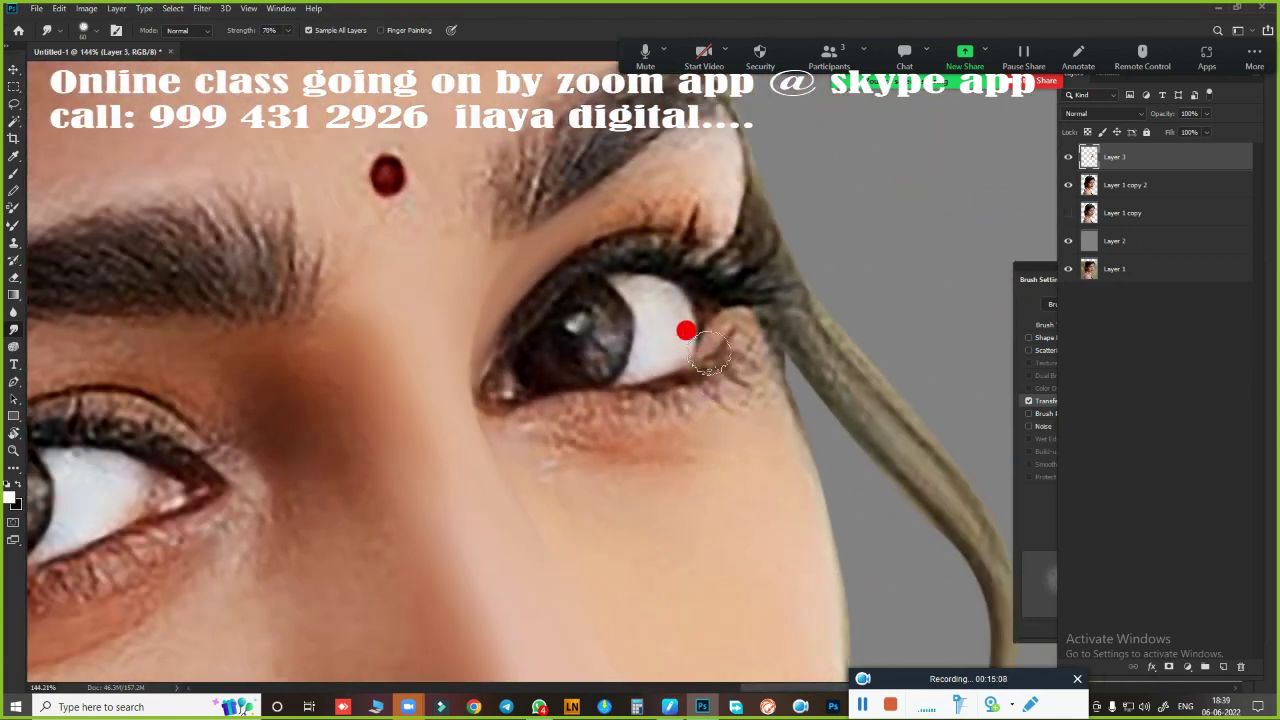
scroll(731, 331, up, 1)
scroll(657, 380, down, 2)
scroll(703, 390, up, 1)
key(p)
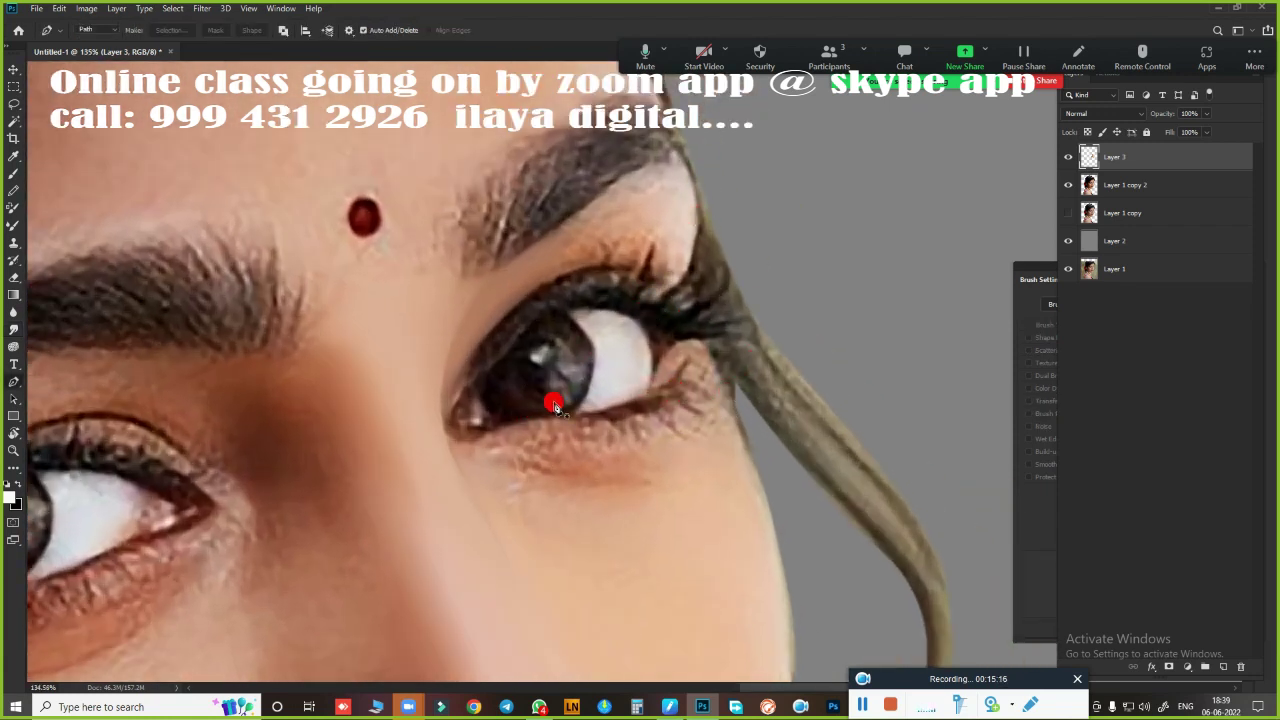
scroll(541, 497, down, 2)
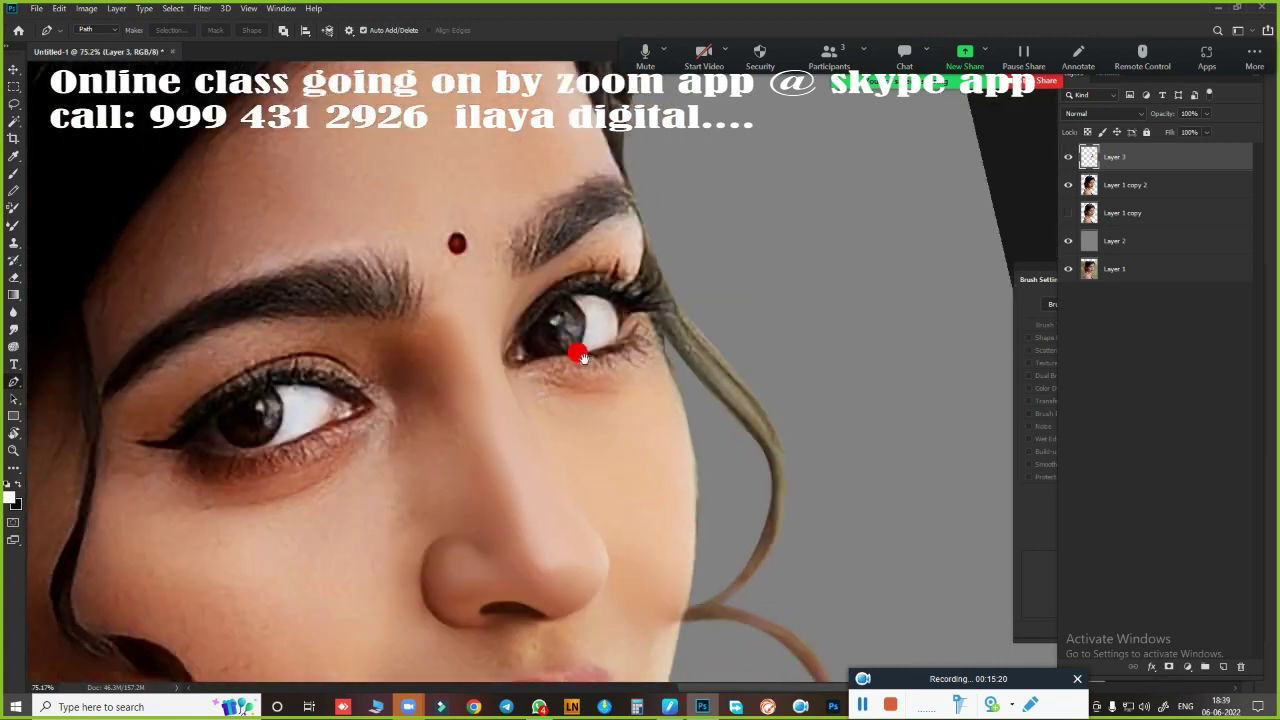
scroll(580, 354, up, 2)
key(e)
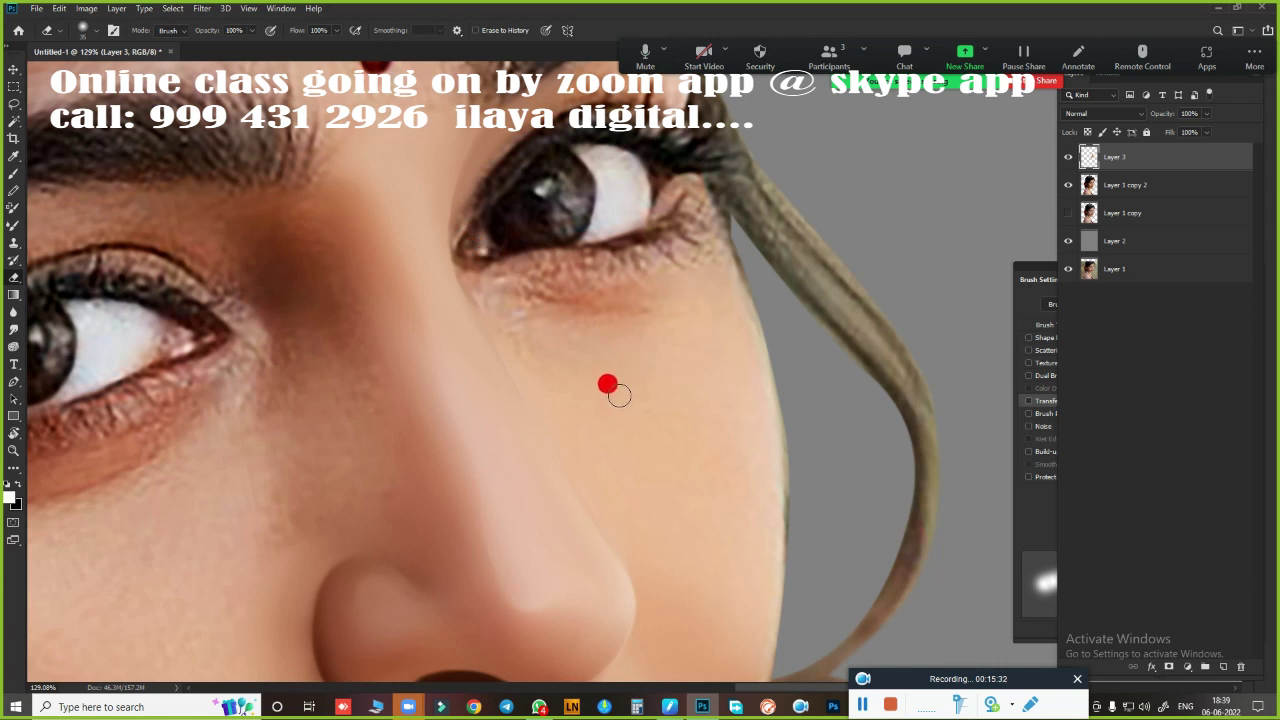
Trace a closed Pen path around the right eye's lids and under-eye skin, then load it as a selection
key(p)
click(459, 273)
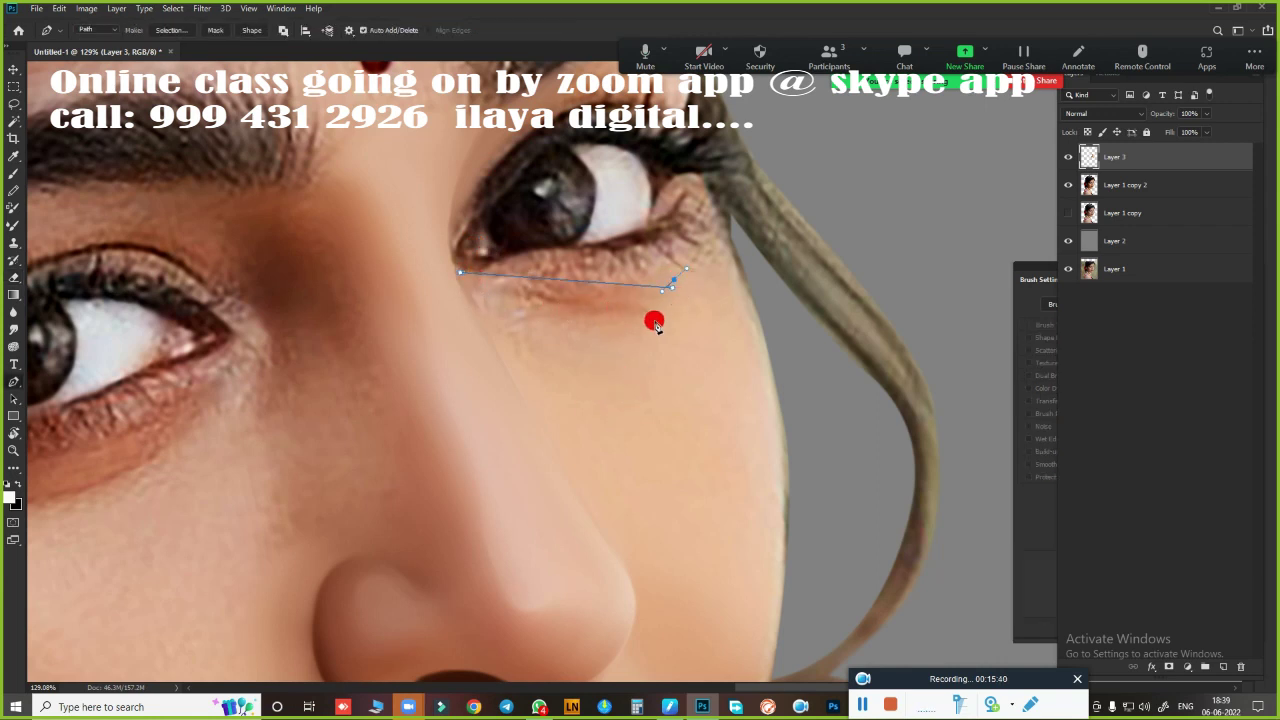
drag(673, 287, 752, 234)
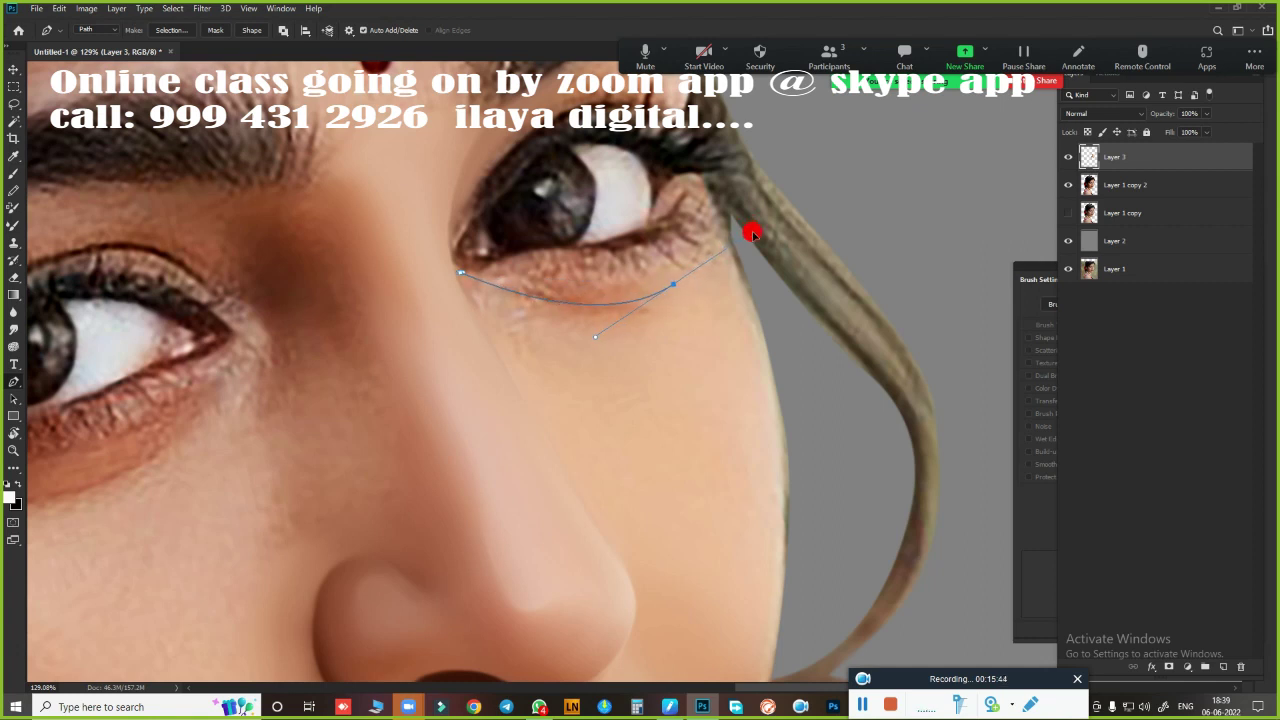
alt+click(674, 292)
scroll(517, 181, up, 2)
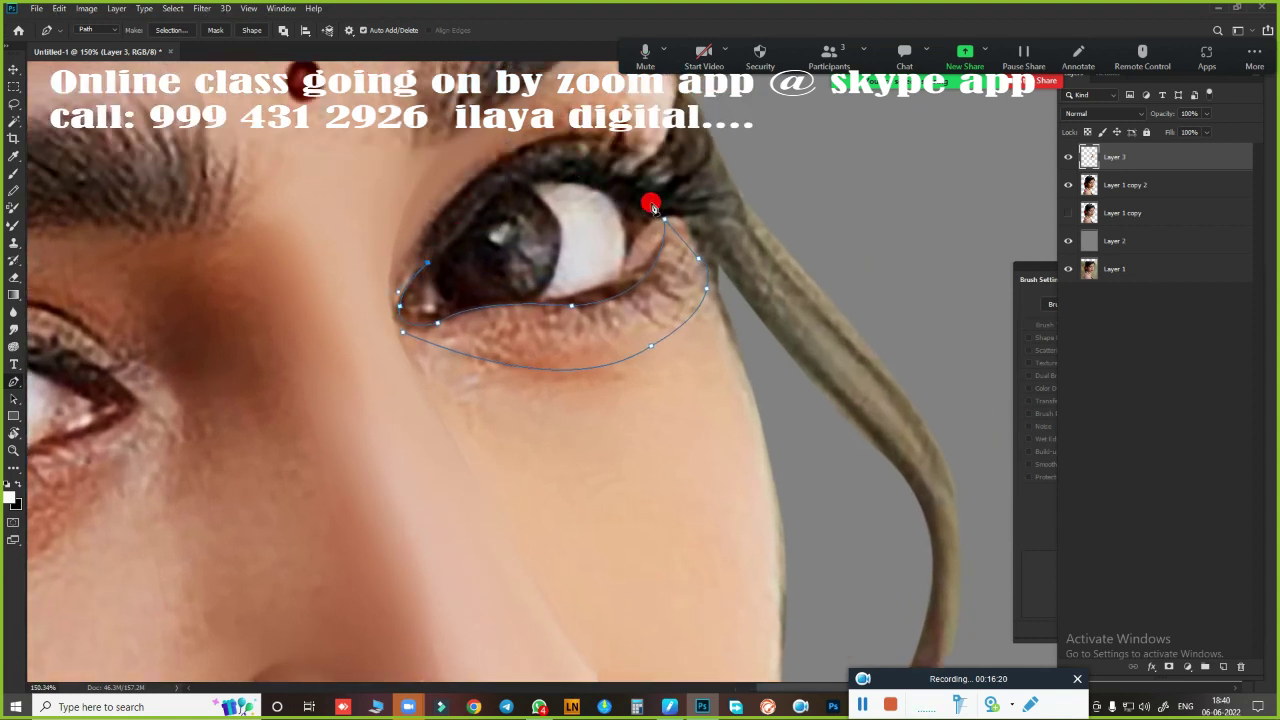
drag(662, 193, 781, 304)
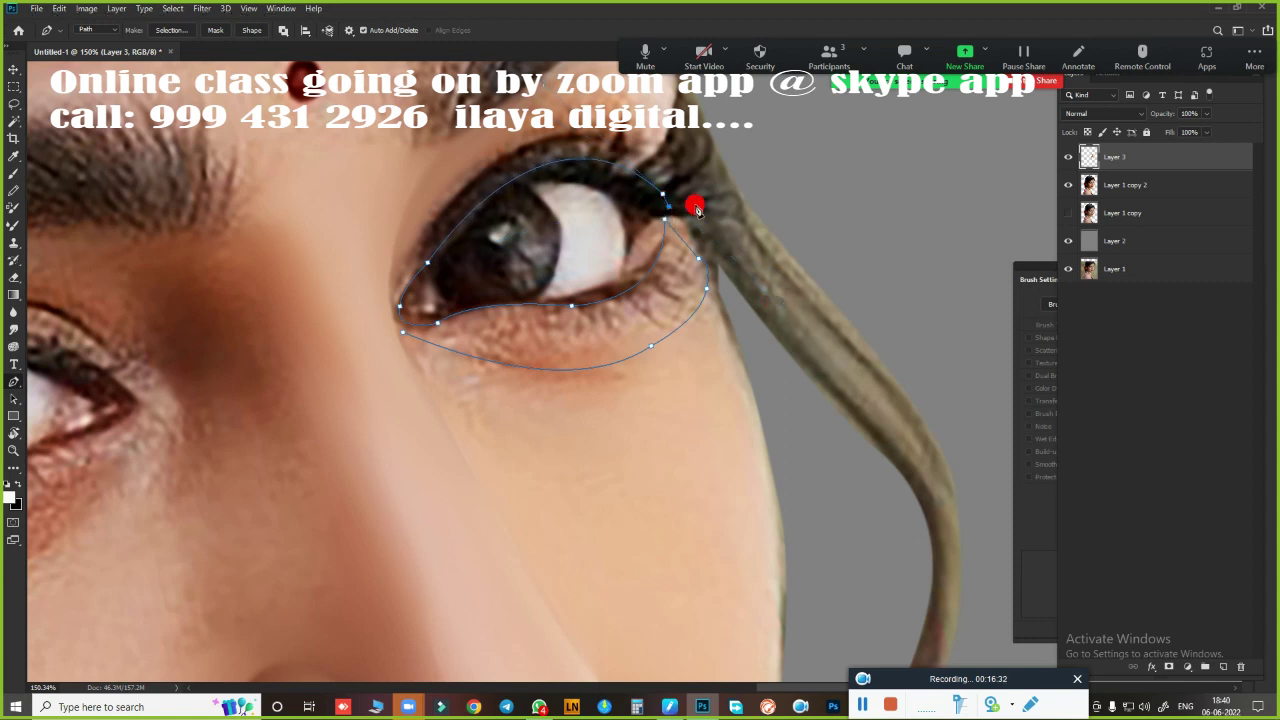
scroll(743, 380, down, 1)
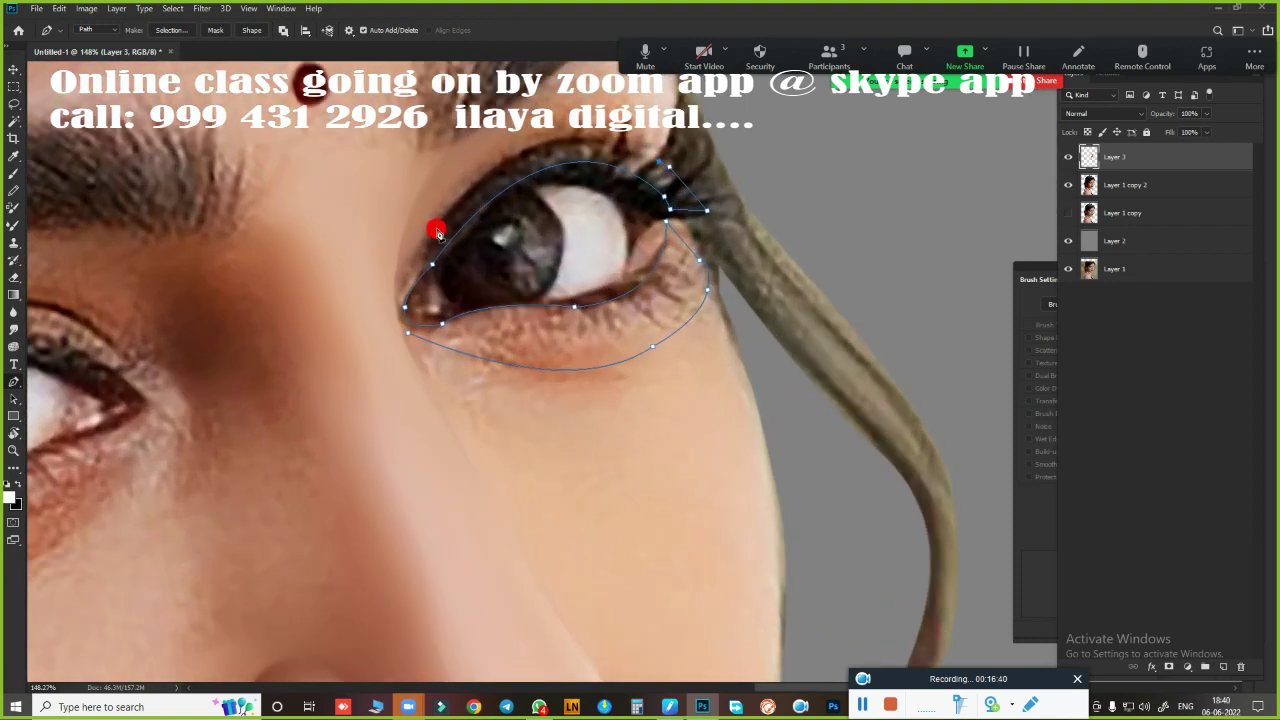
drag(432, 235, 325, 373)
key(ctrl+z)
drag(430, 254, 367, 334)
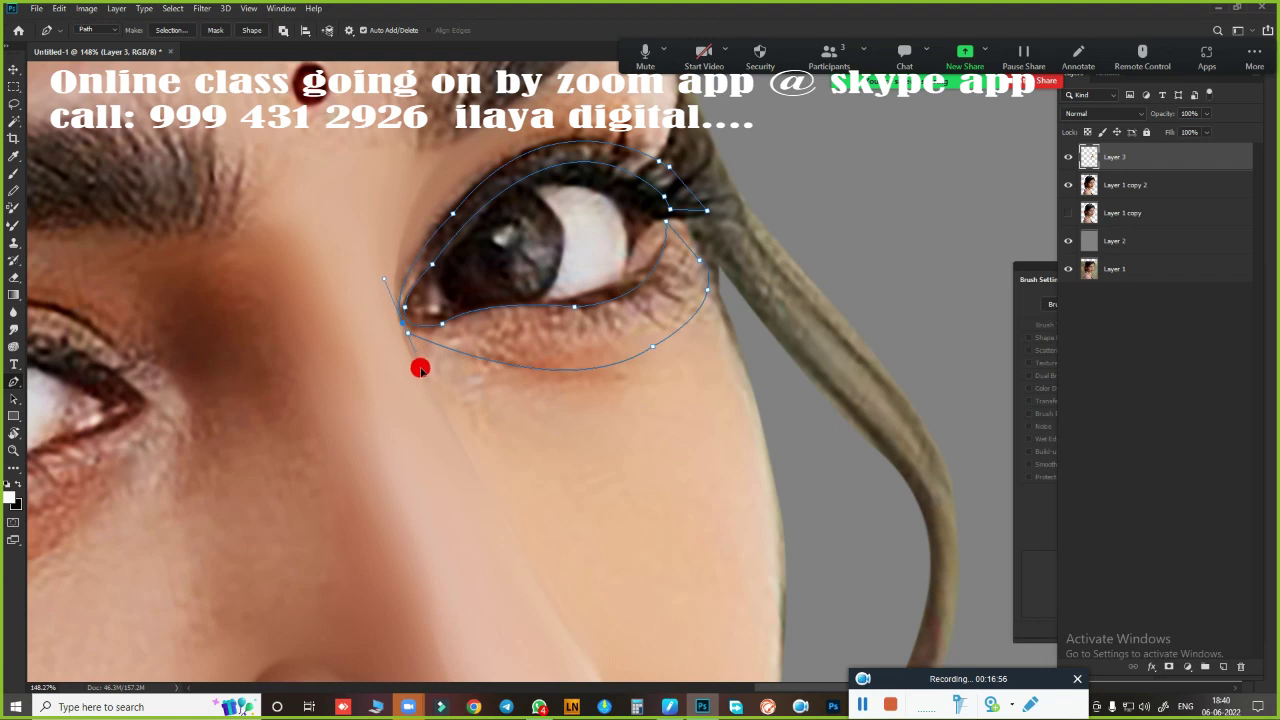
key(ctrl+Return)
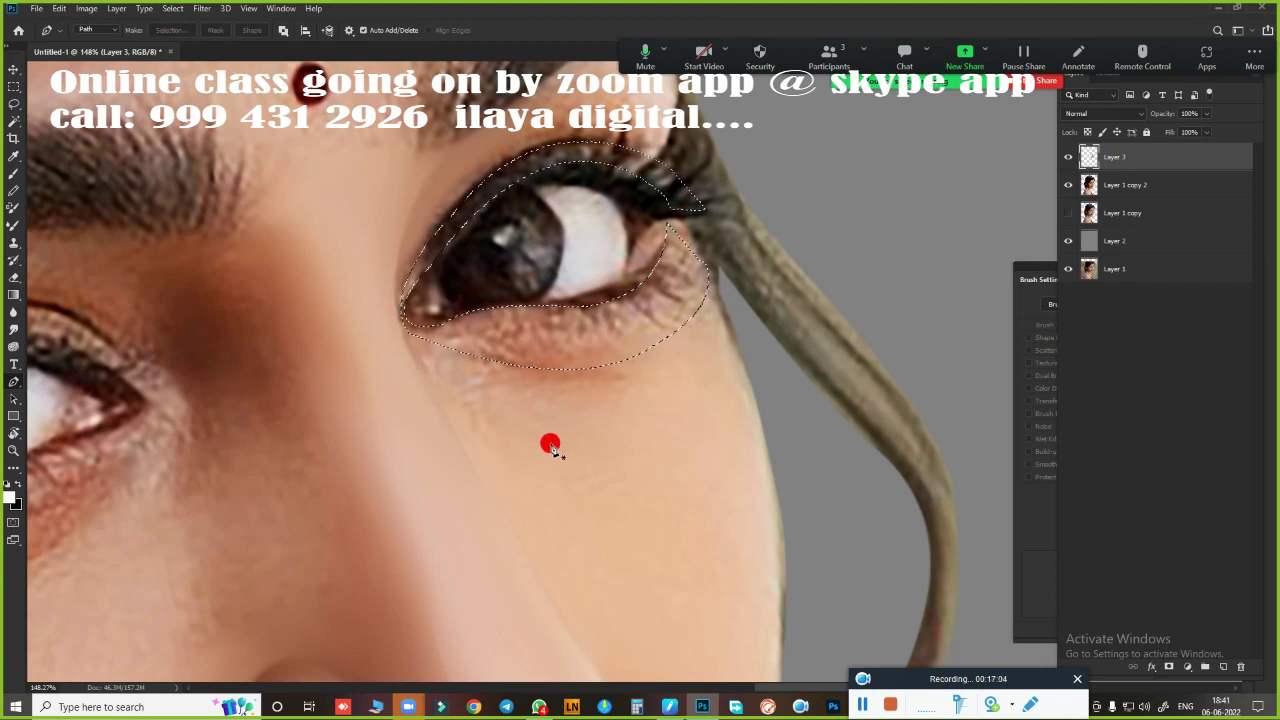
Save the document over the existing kjhh.psd on Local Disk (F:), confirming the replace
scroll(628, 289, up, 3)
key(ctrl+s)
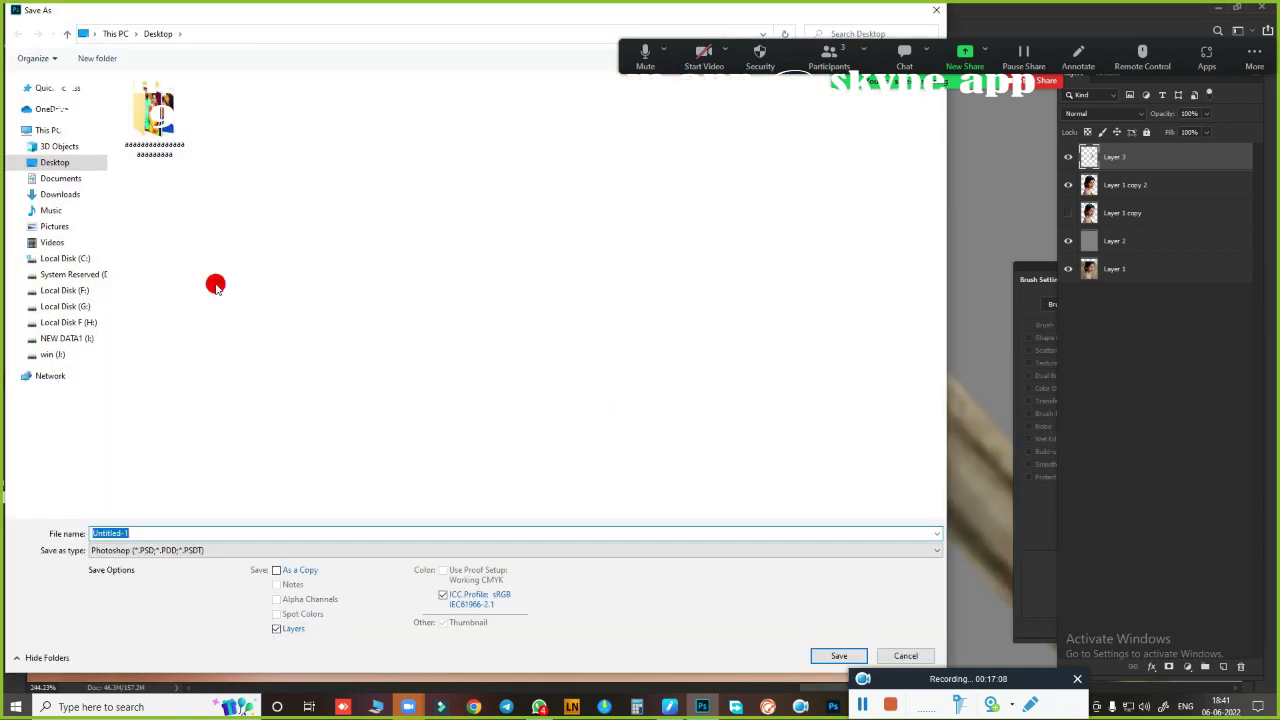
click(527, 205)
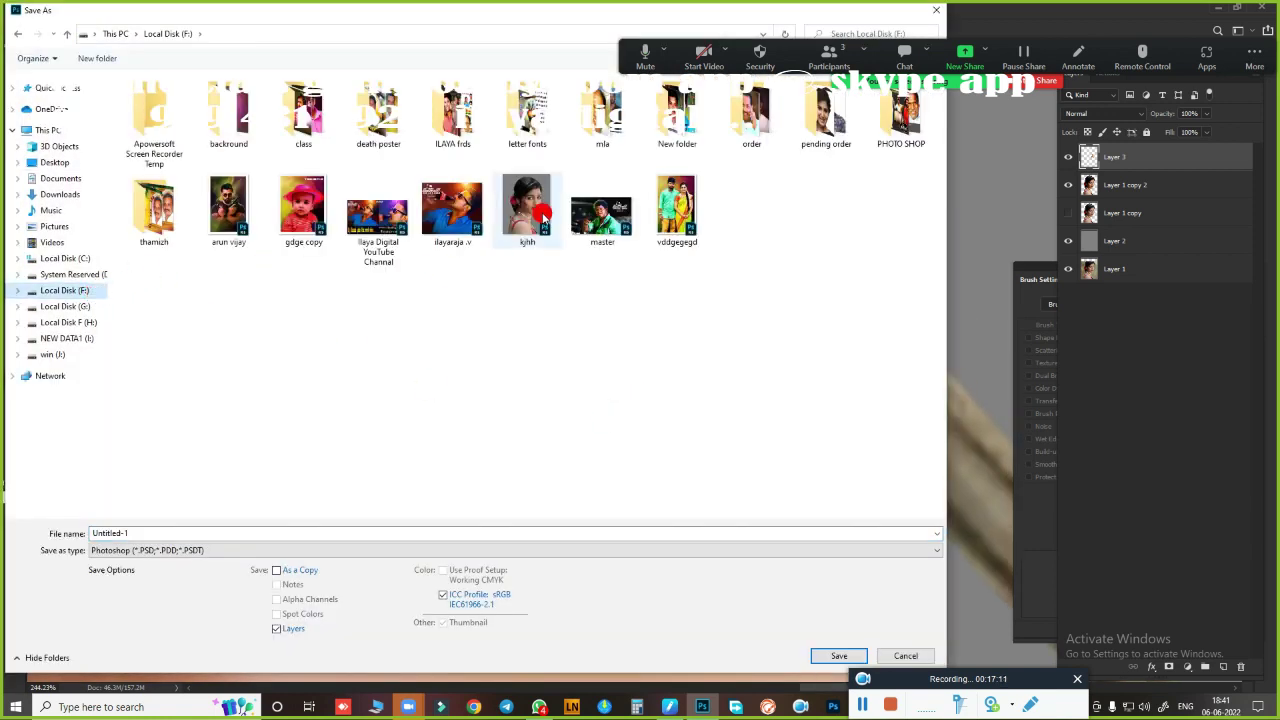
click(839, 656)
click(666, 354)
Smudge the lower eyelid and under-eye skin smooth from the inner to the outer corner
key(r)
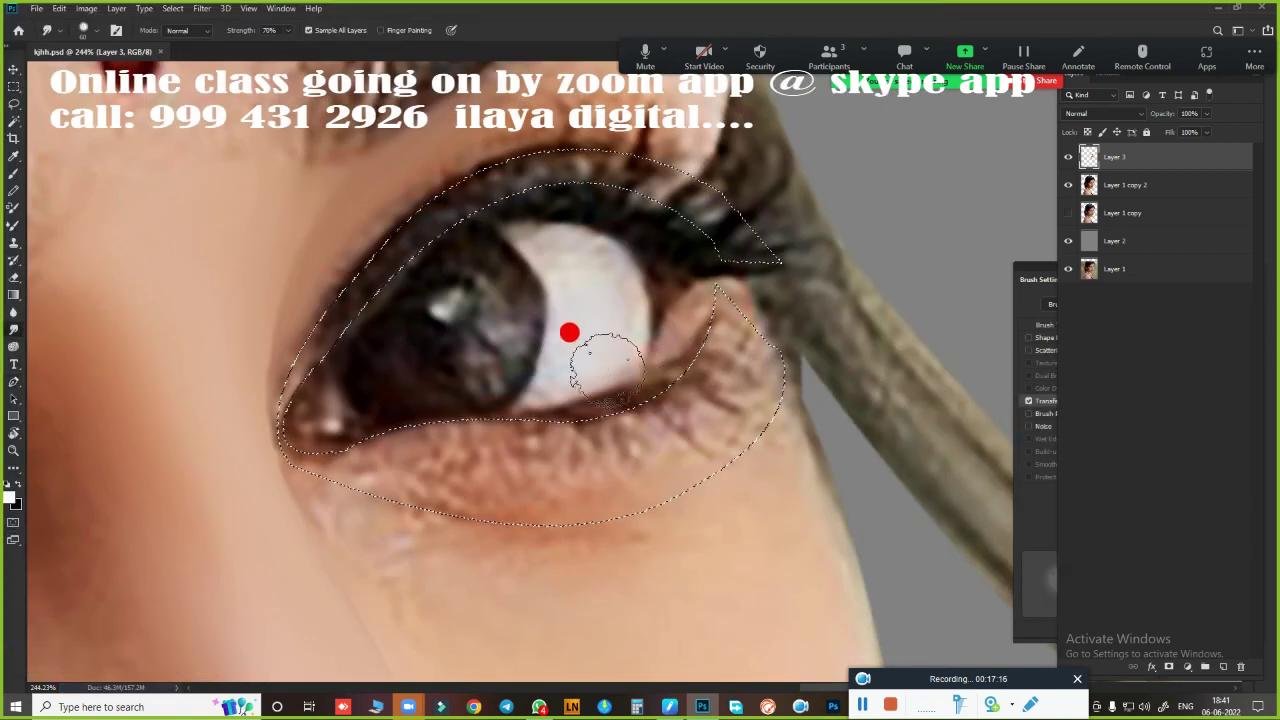
scroll(622, 410, down, 3)
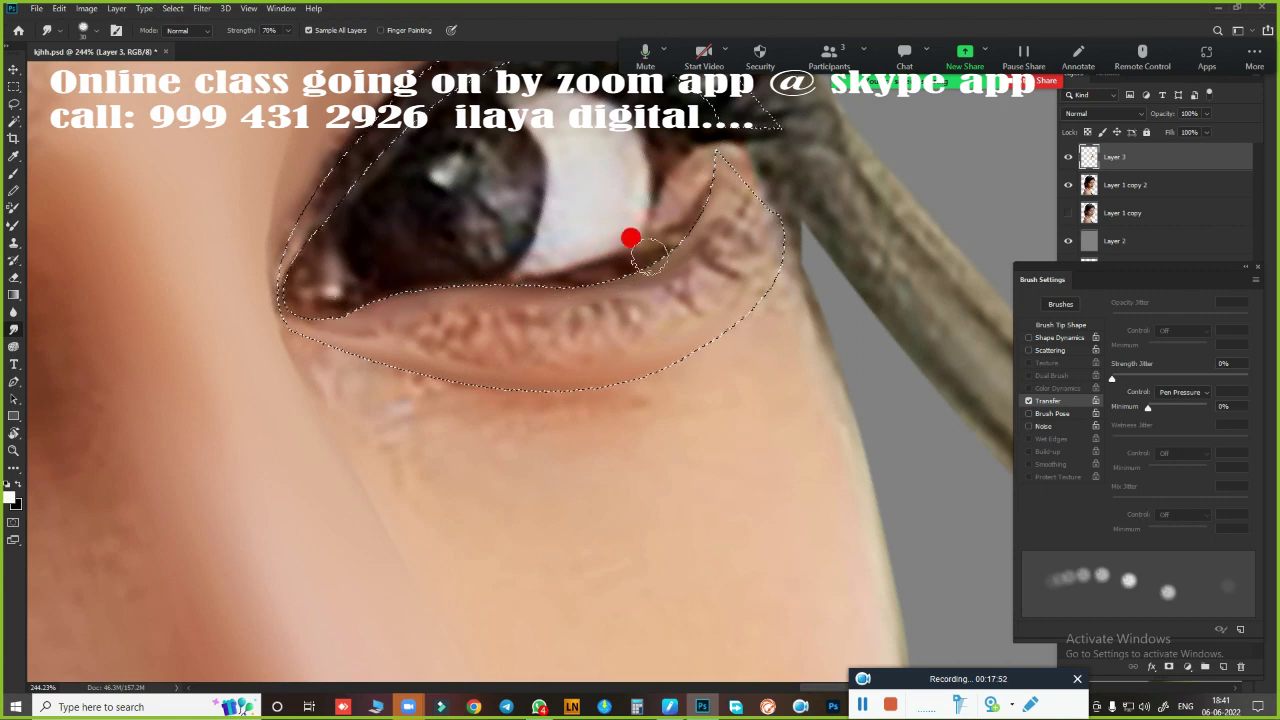
mouse_move(291, 294)
mouse_down()
mouse_move(623, 329)
mouse_move(718, 182)
mouse_up()
mouse_move(718, 270)
mouse_down()
mouse_move(723, 211)
mouse_move(749, 206)
mouse_move(614, 303)
mouse_move(415, 321)
mouse_move(414, 300)
mouse_move(642, 273)
mouse_up()
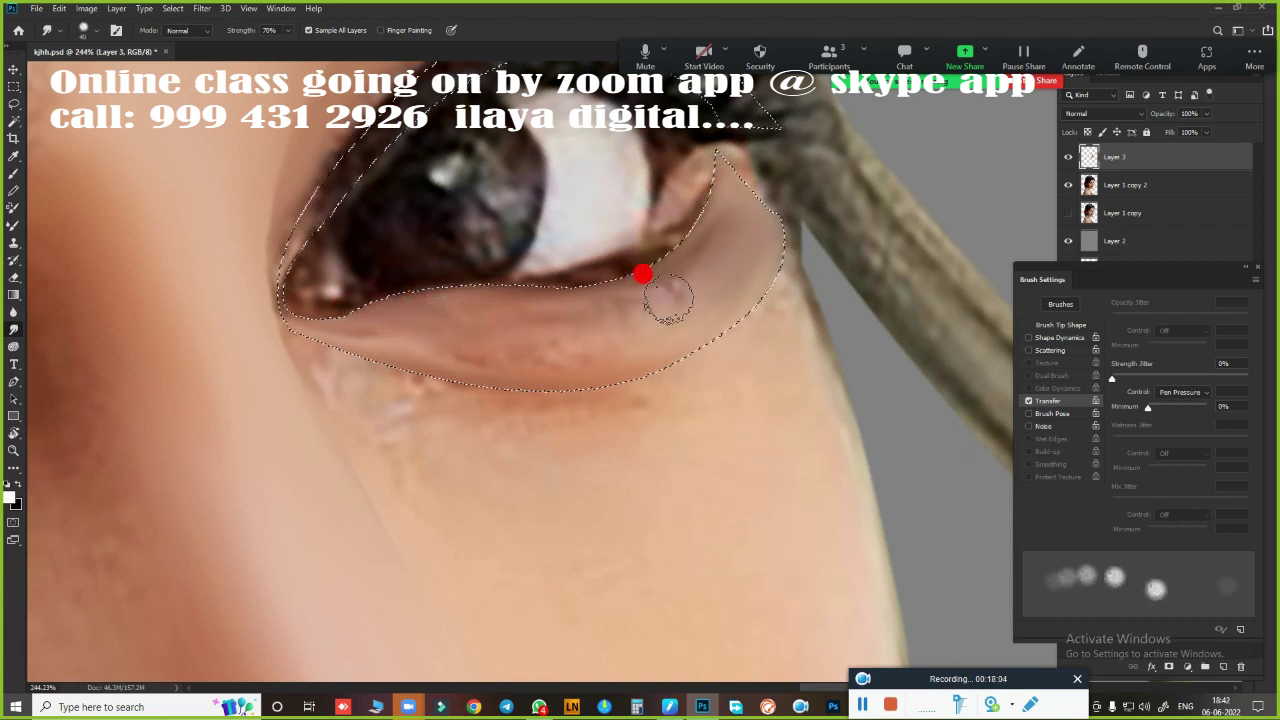
mouse_move(312, 282)
mouse_down()
mouse_move(614, 303)
mouse_move(397, 331)
mouse_move(354, 323)
mouse_up()
drag(641, 366, 740, 240)
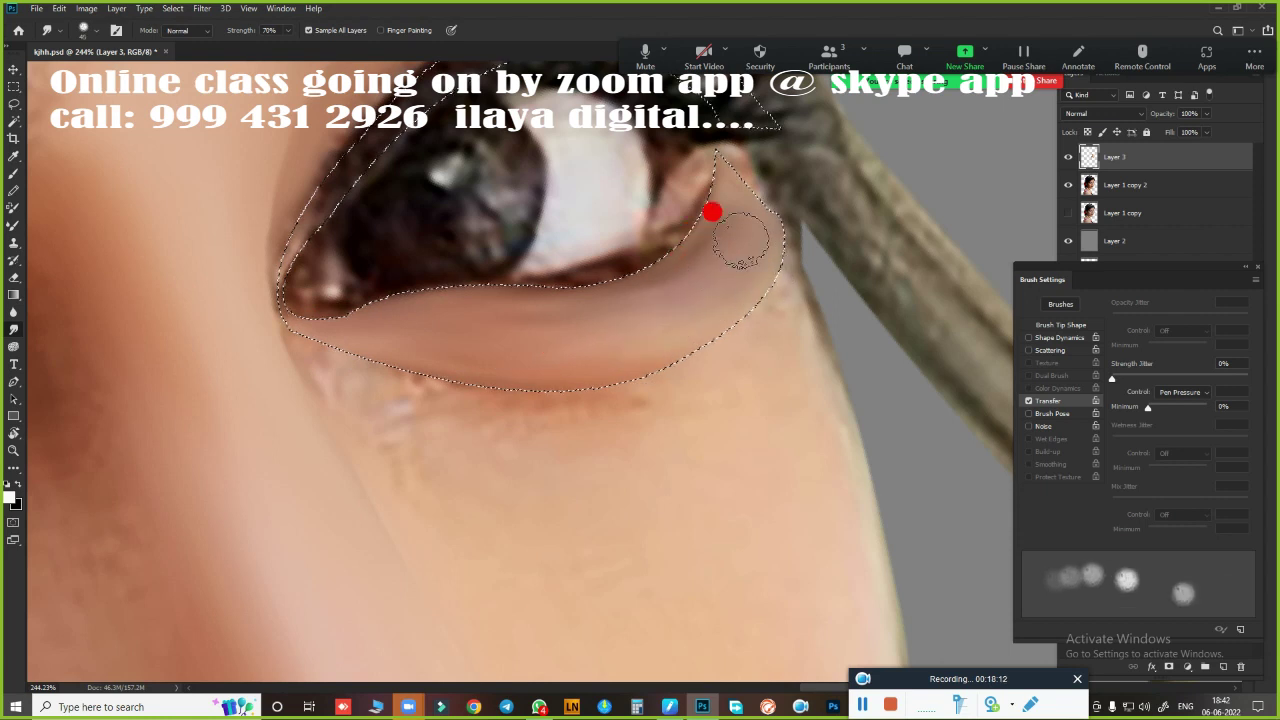
mouse_move(633, 265)
mouse_down()
mouse_move(533, 312)
mouse_move(434, 406)
mouse_up()
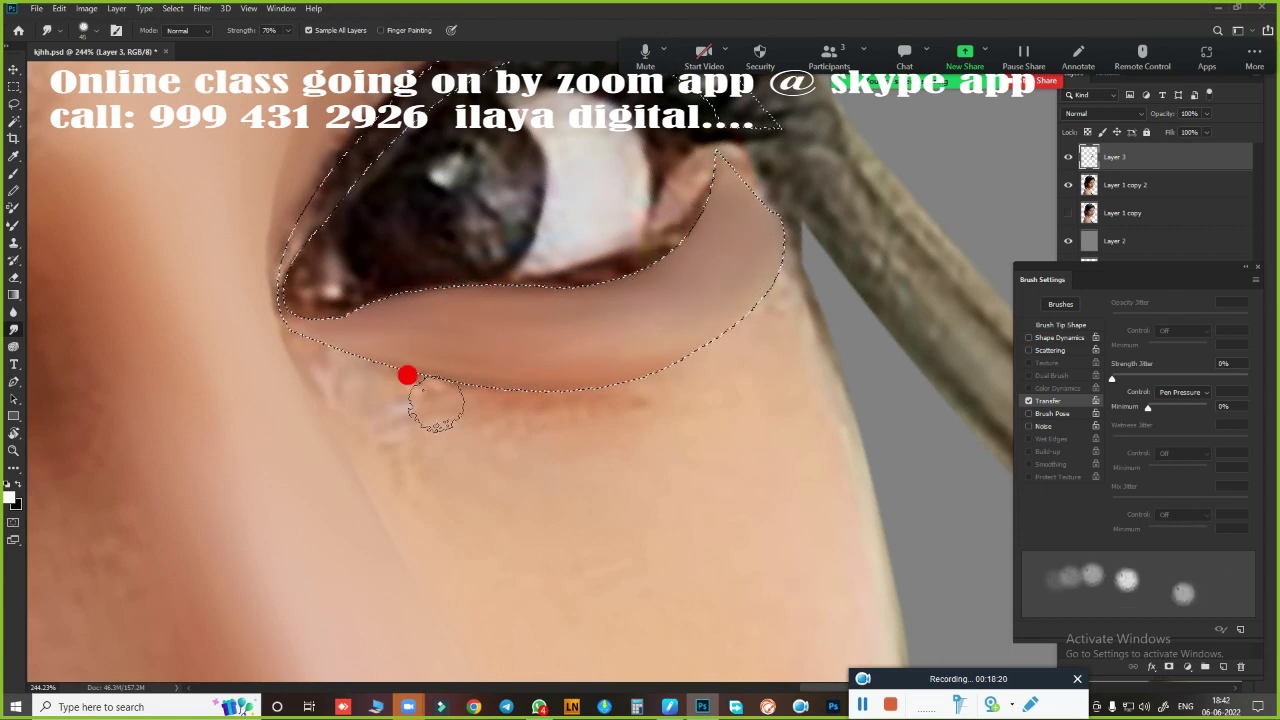
Soften the upper lid and smear the upper lashes into a painted edge toward the cheek
scroll(620, 360, up, 3)
mouse_move(702, 318)
mouse_down()
mouse_move(298, 379)
mouse_move(313, 357)
mouse_up()
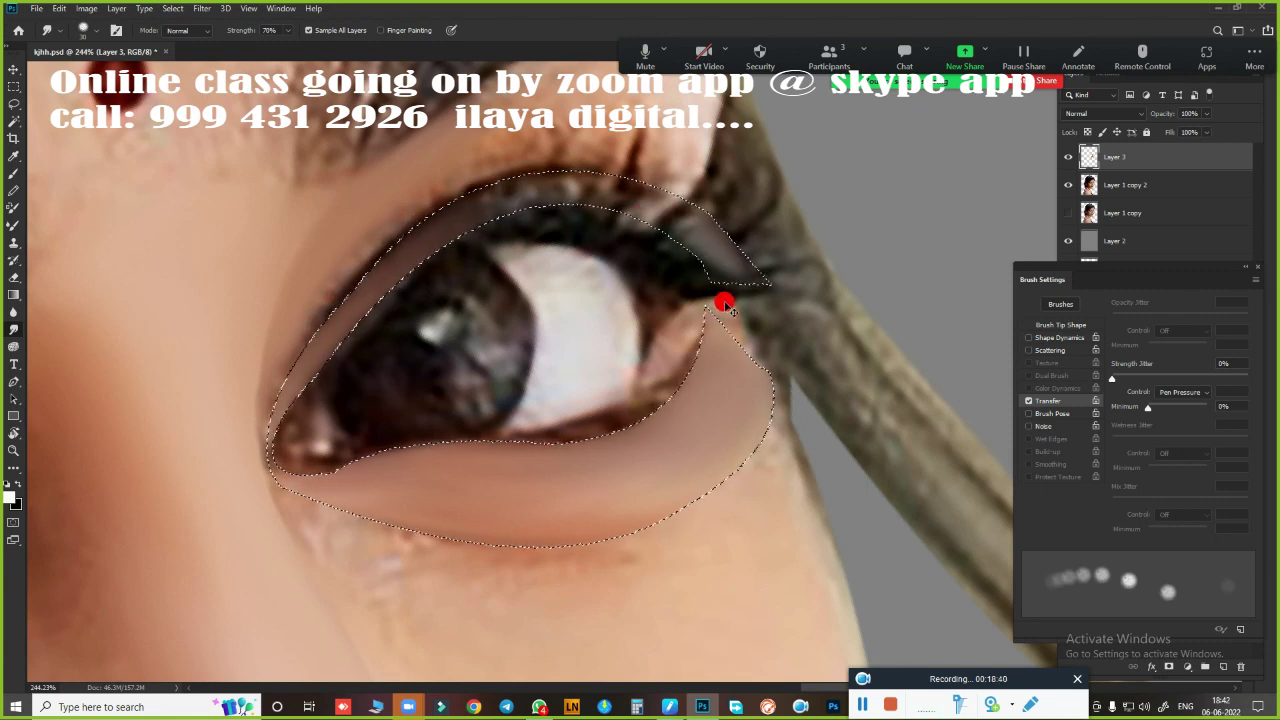
mouse_move(660, 177)
mouse_down()
mouse_move(595, 213)
mouse_move(591, 196)
mouse_move(437, 258)
mouse_up()
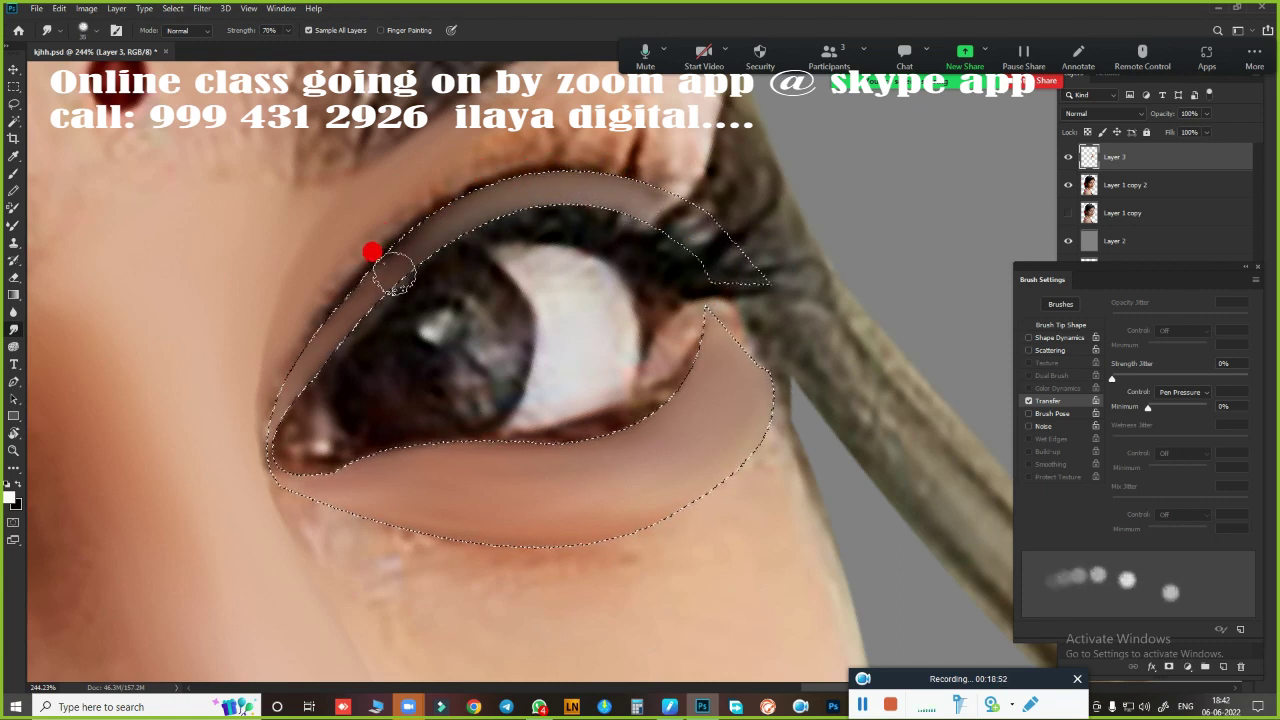
drag(548, 202, 352, 324)
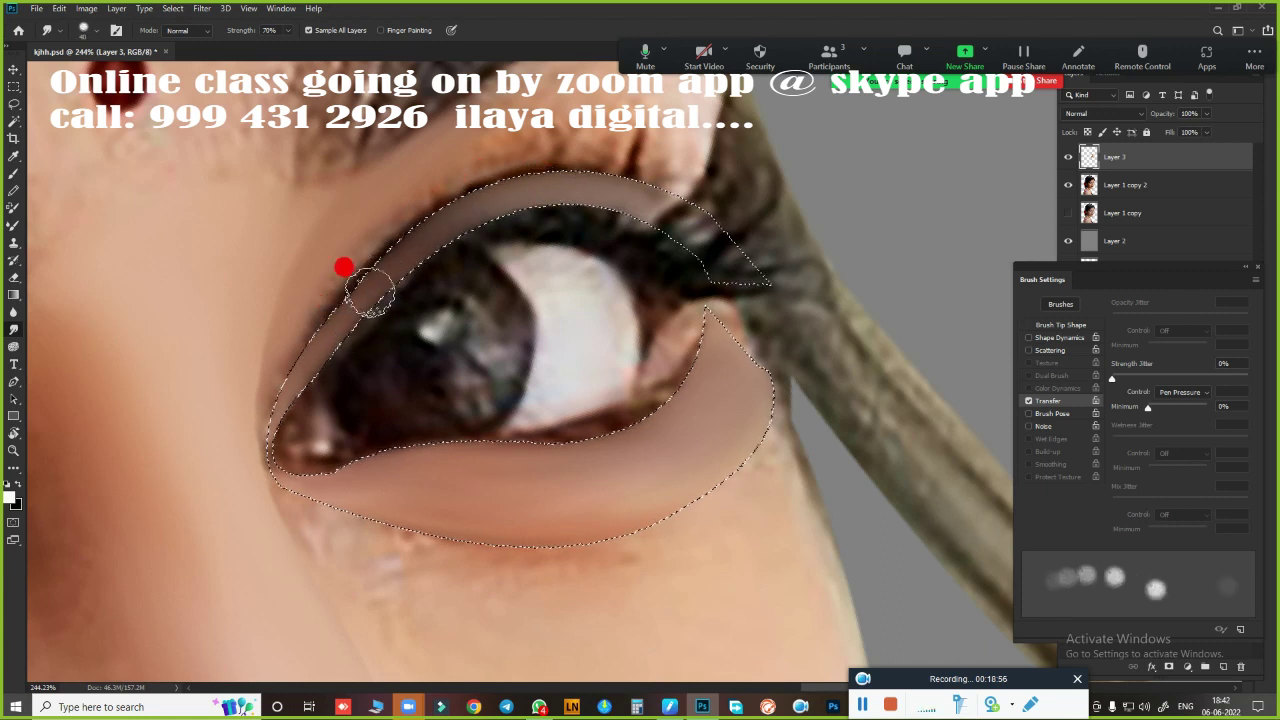
drag(558, 207, 402, 253)
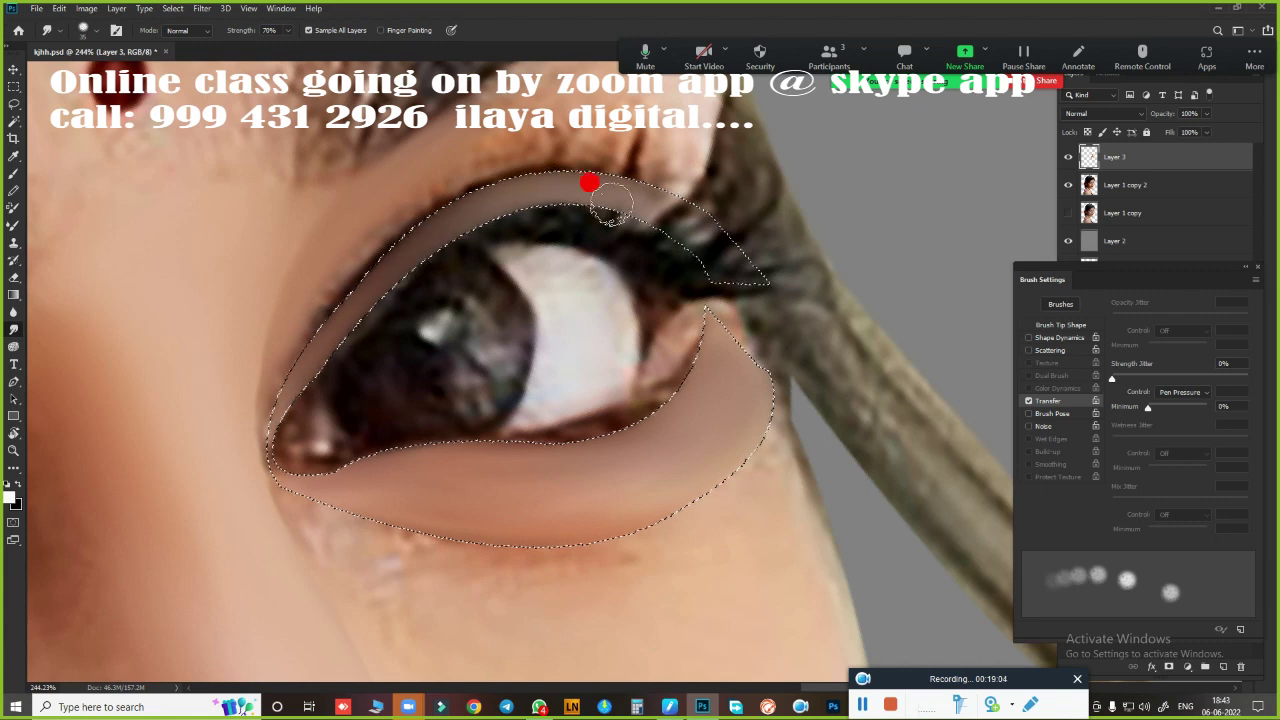
drag(667, 272, 818, 452)
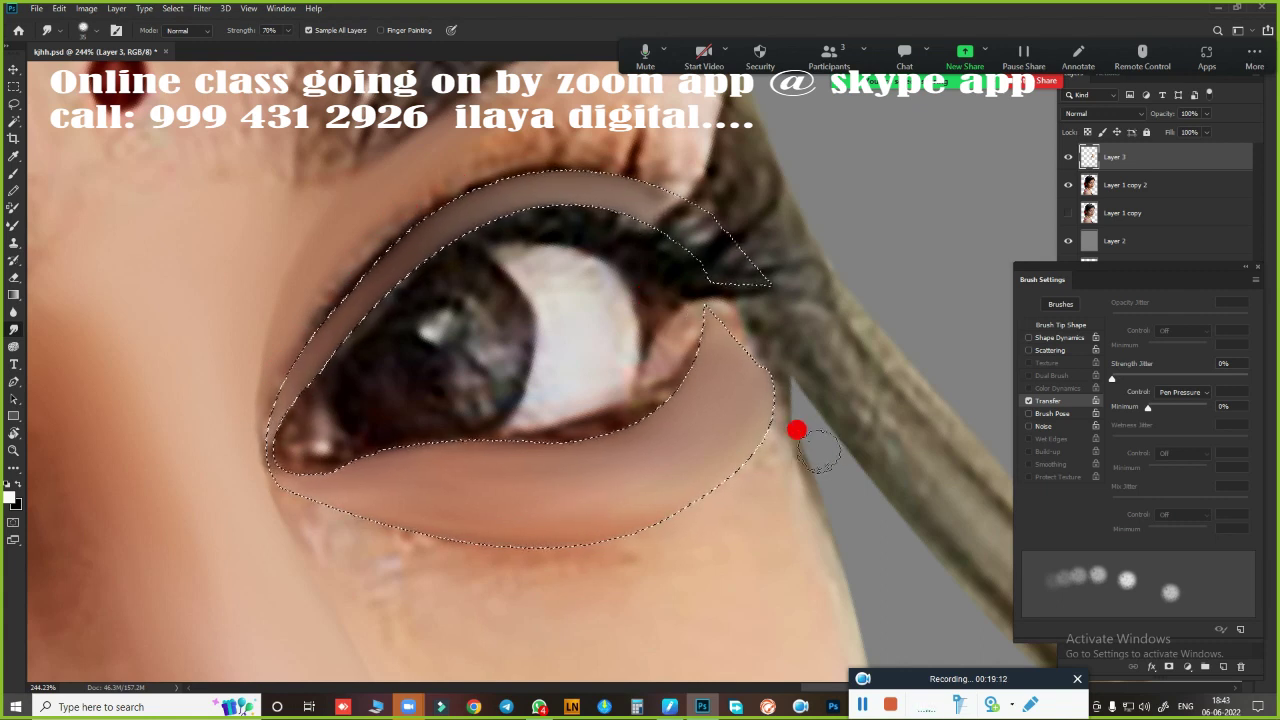
key(shift+F6)
Apply the selection feather and smudge the skin and crease between brow and upper eyelid
key(Return)
drag(526, 371, 592, 323)
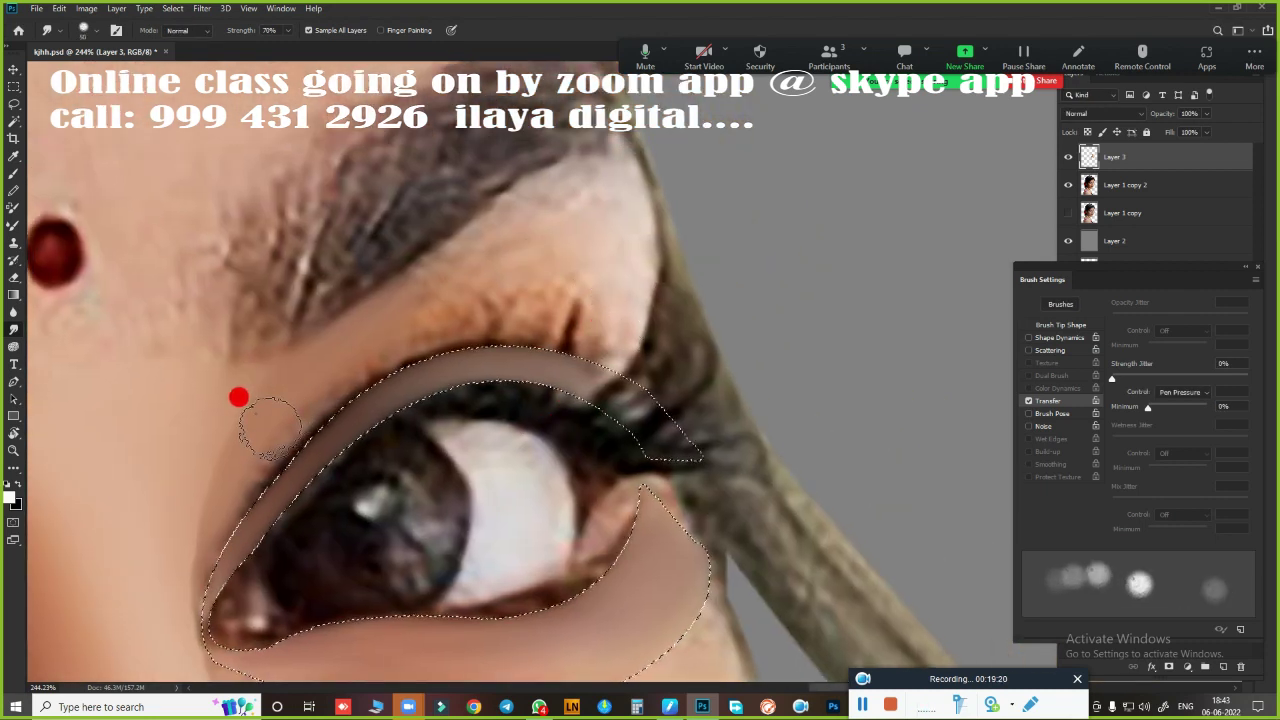
drag(273, 457, 211, 537)
key(bracketleft)
key(bracketleft)
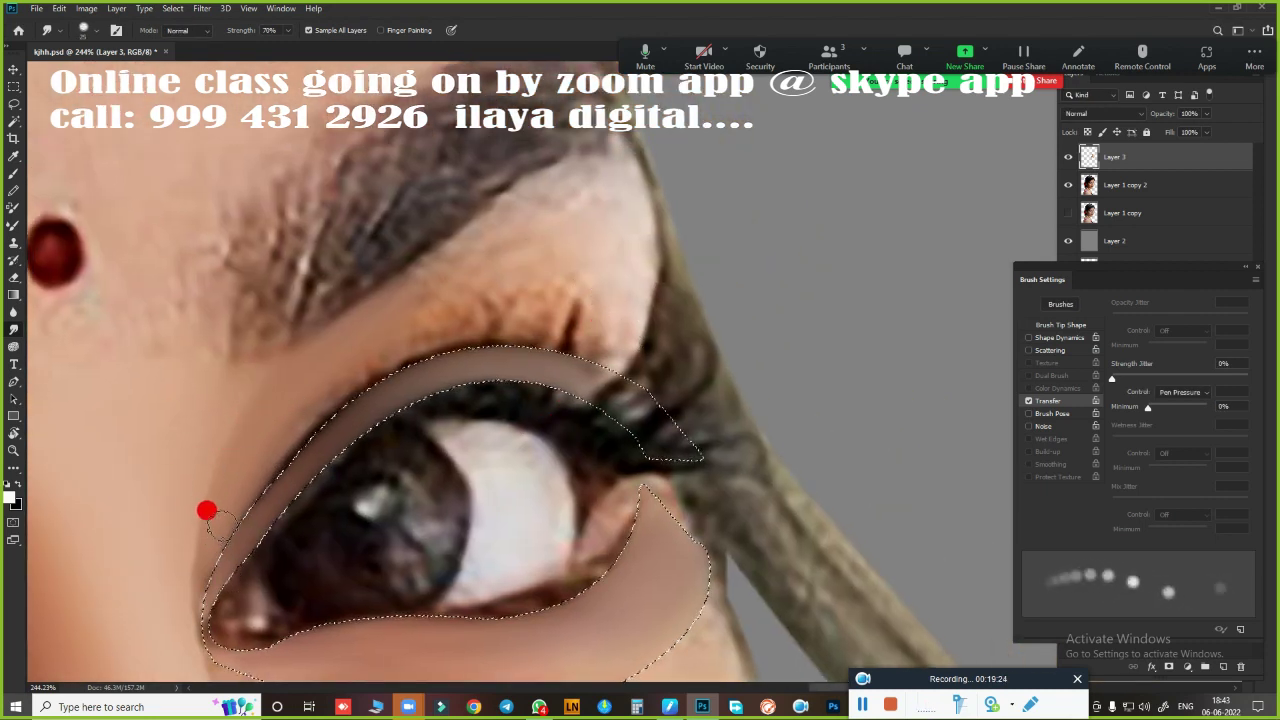
key(bracketright)
key(bracketright)
key(bracketright)
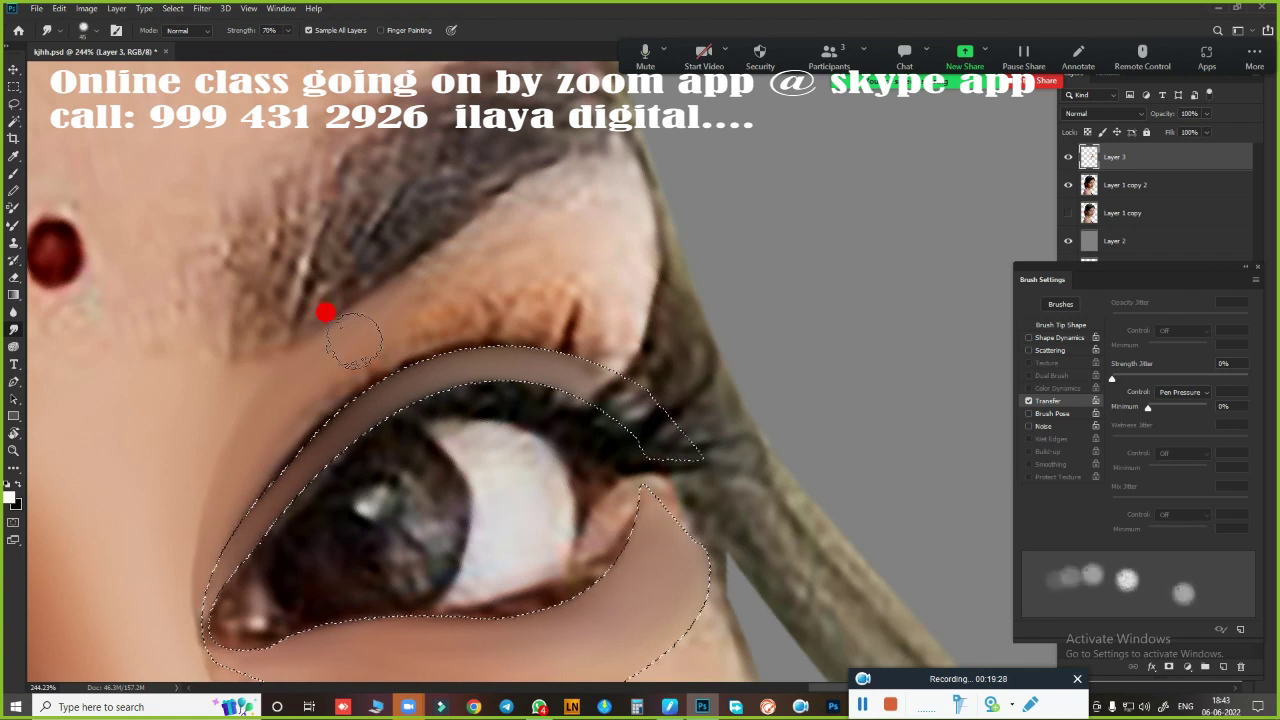
key(bracketright)
mouse_move(567, 188)
mouse_down()
mouse_move(617, 325)
mouse_move(550, 310)
mouse_move(571, 320)
mouse_move(580, 257)
mouse_move(532, 238)
mouse_move(505, 287)
mouse_up()
mouse_move(467, 249)
mouse_down()
mouse_move(394, 271)
mouse_move(397, 286)
mouse_move(366, 297)
mouse_move(251, 401)
mouse_move(286, 366)
mouse_move(471, 286)
mouse_move(560, 314)
mouse_move(471, 202)
mouse_move(560, 229)
mouse_move(523, 283)
mouse_move(246, 421)
mouse_move(640, 508)
mouse_move(708, 266)
mouse_up()
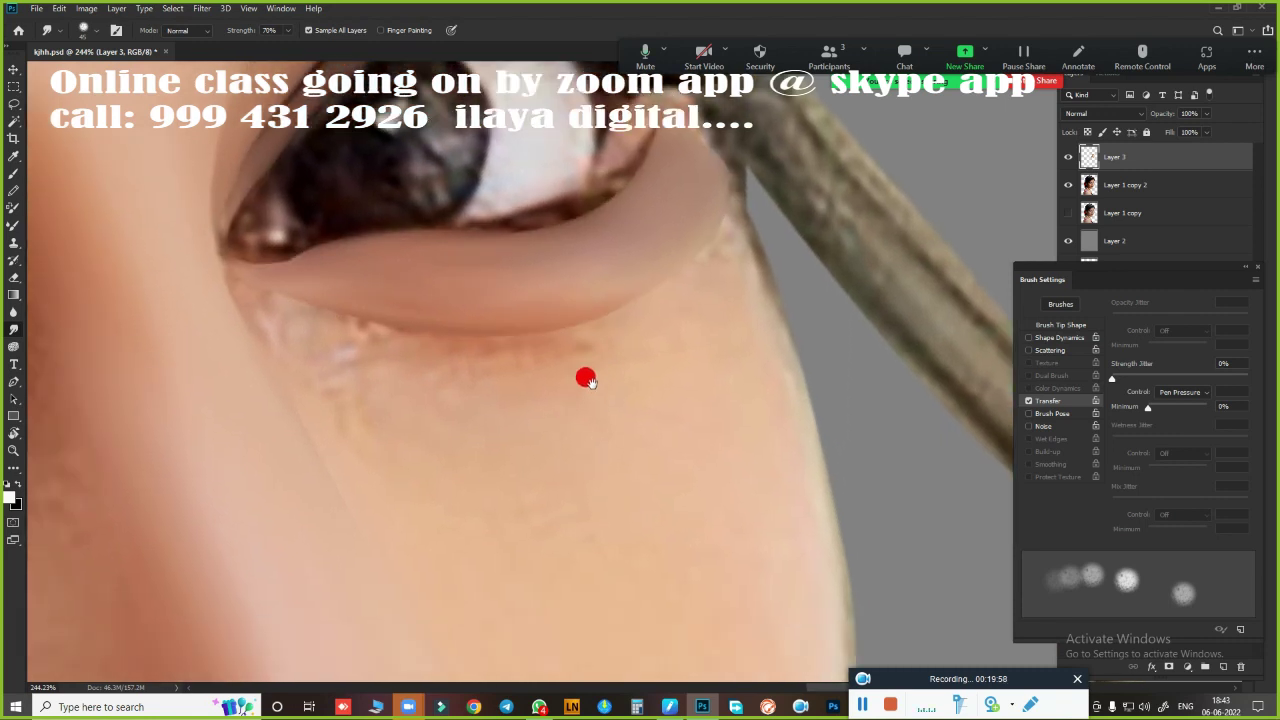
Blend the lower lid edge, then hide the selection outline and keep smoothing skin around the eye
mouse_move(590, 382)
mouse_down()
mouse_move(529, 434)
mouse_move(571, 423)
mouse_up()
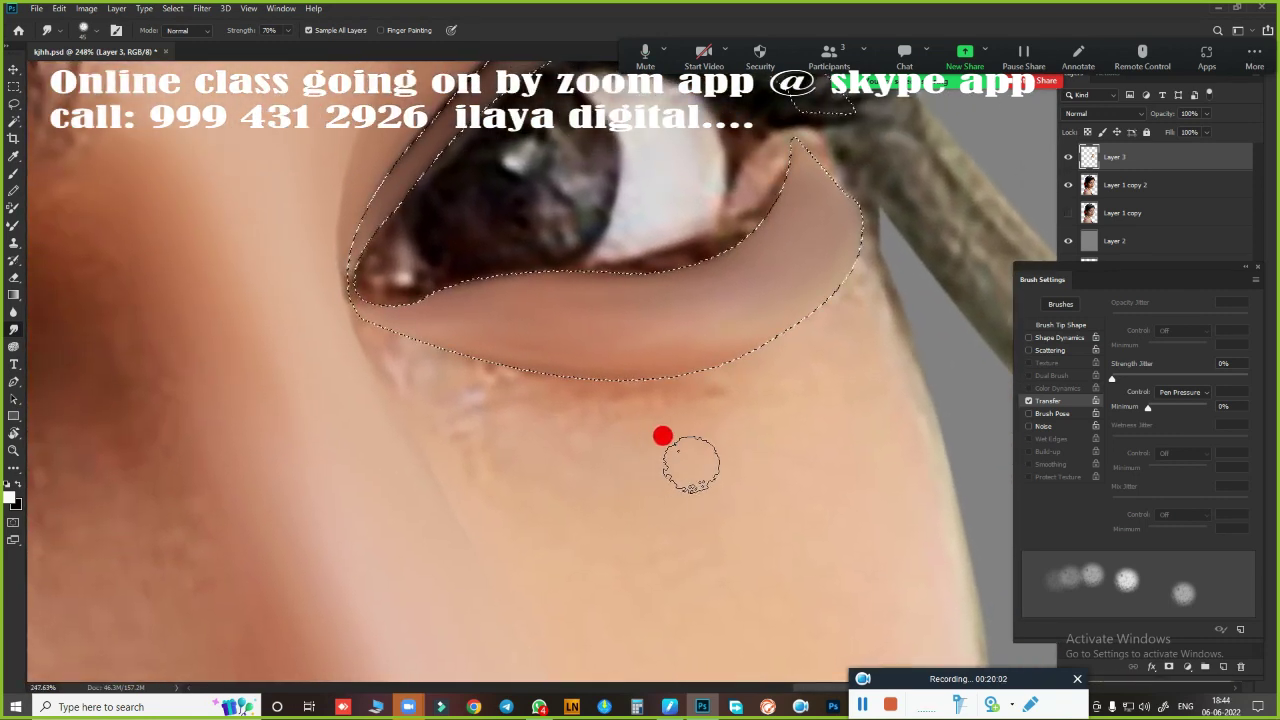
mouse_move(690, 463)
mouse_down()
mouse_move(786, 357)
mouse_move(642, 393)
mouse_up()
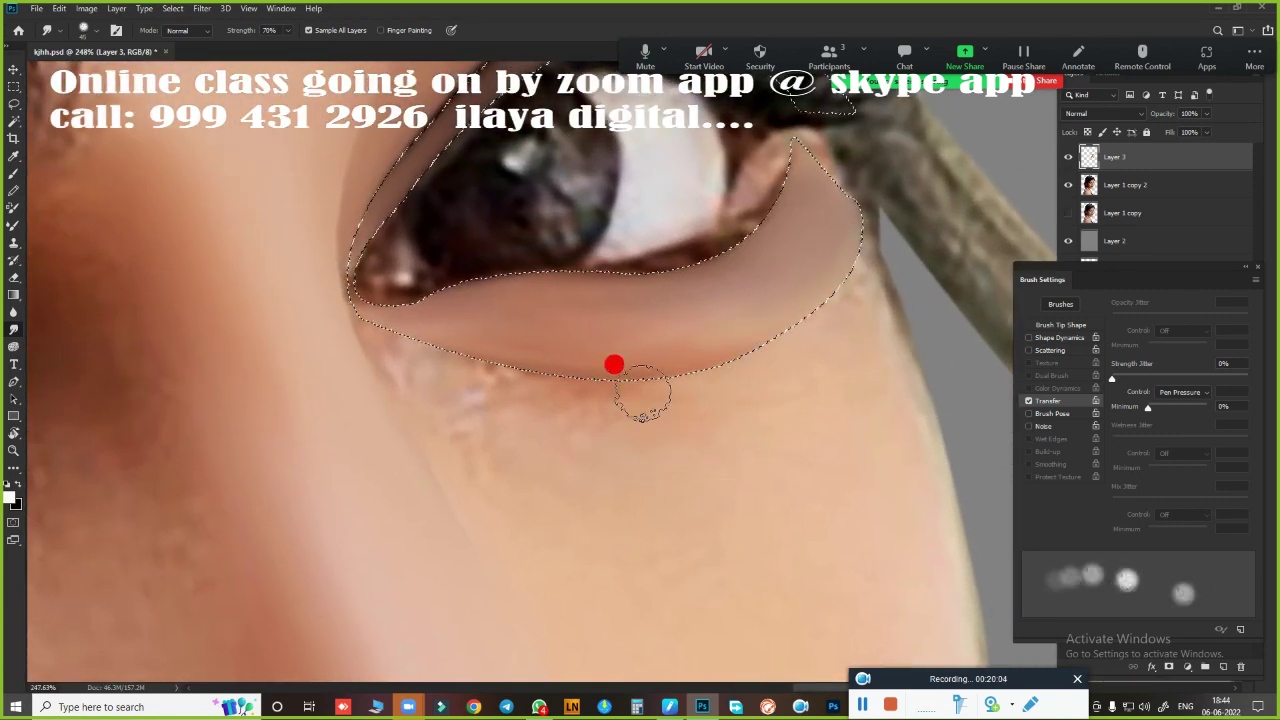
mouse_move(489, 355)
mouse_down()
mouse_move(360, 314)
mouse_move(389, 360)
mouse_move(371, 340)
mouse_move(706, 346)
mouse_move(503, 357)
mouse_move(477, 337)
mouse_move(527, 373)
mouse_move(457, 437)
mouse_move(677, 374)
mouse_move(431, 357)
mouse_move(770, 349)
mouse_up()
key(ctrl+d)
scroll(751, 483, down, 3)
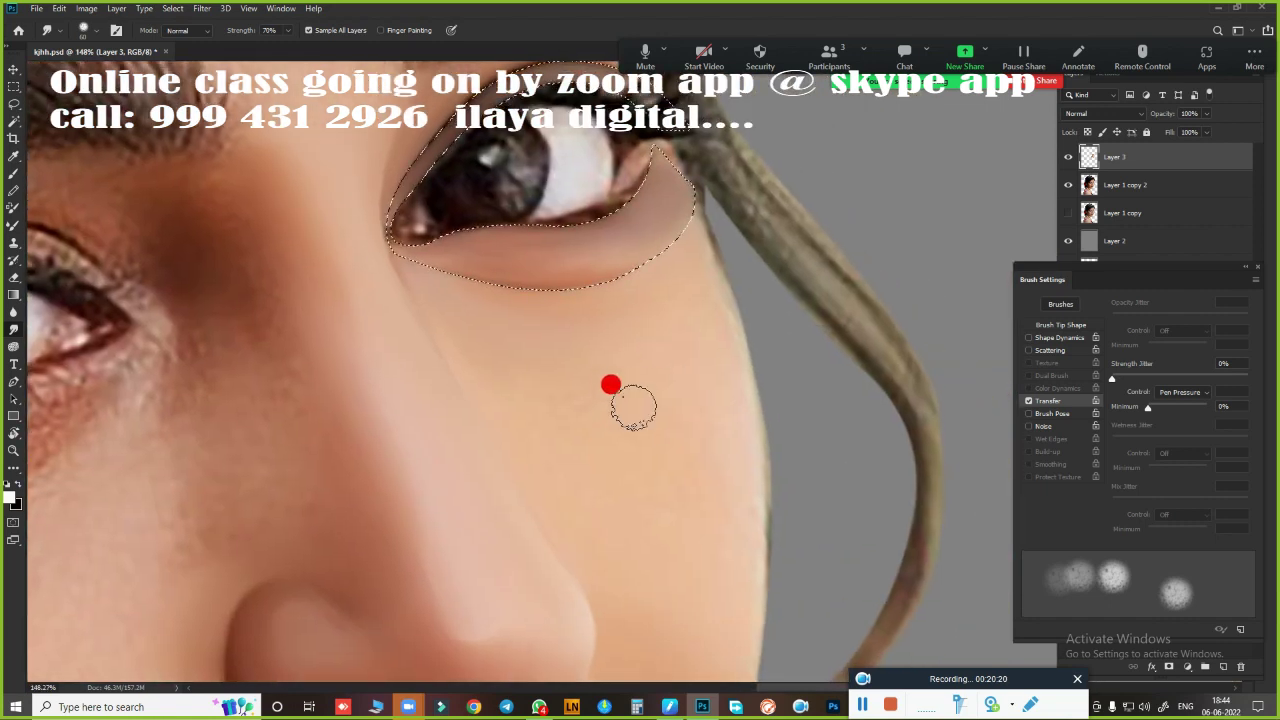
scroll(620, 390, up, 3)
key(ctrl+shift+d)
scroll(666, 398, up, 3)
mouse_move(654, 337)
mouse_down()
mouse_move(623, 437)
mouse_move(561, 275)
mouse_move(400, 277)
mouse_up()
click(14, 173)
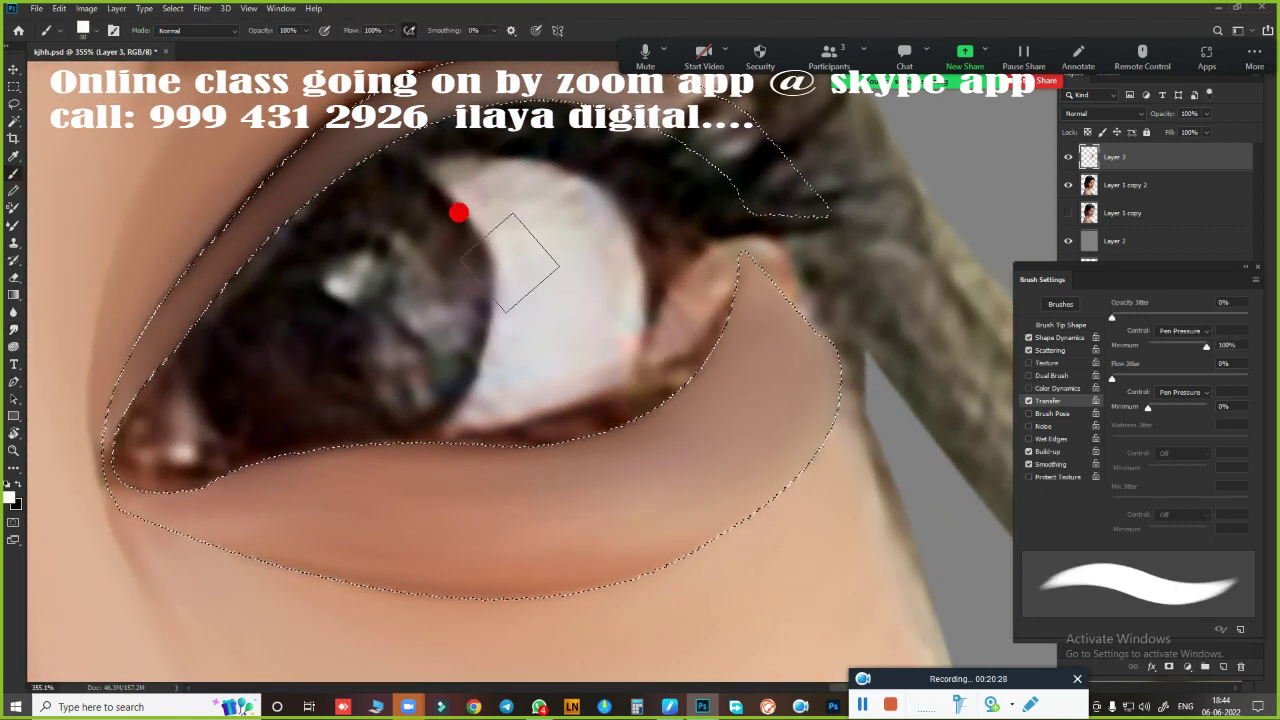
Switch to the Mixer Brush and darken and smooth the upper lash line
right_click(552, 295)
click(680, 497)
key(shift+b)
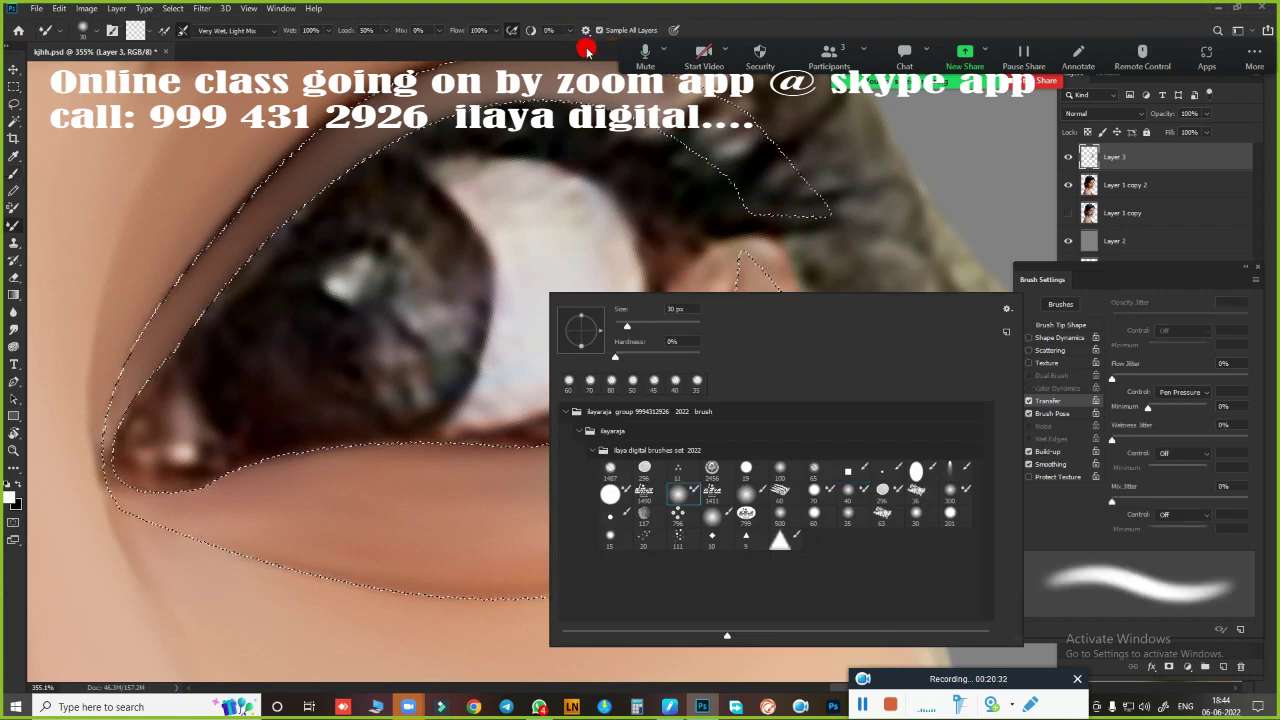
click(409, 390)
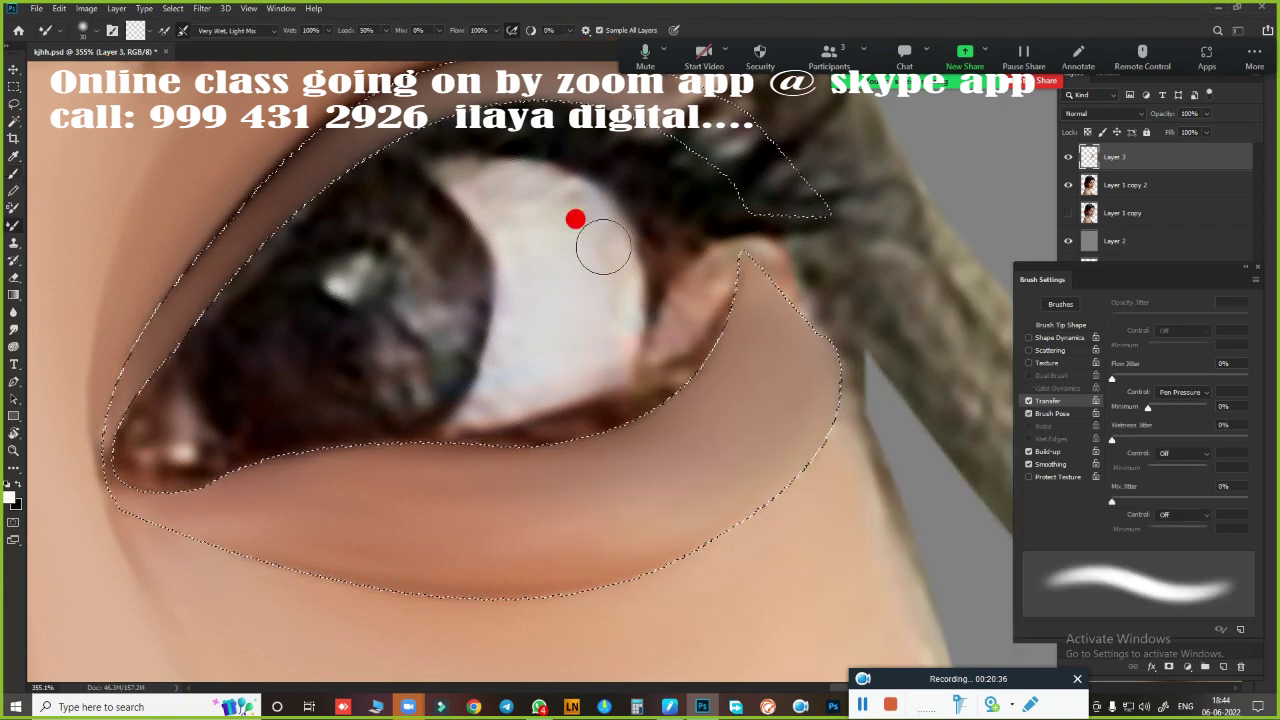
drag(546, 328, 660, 373)
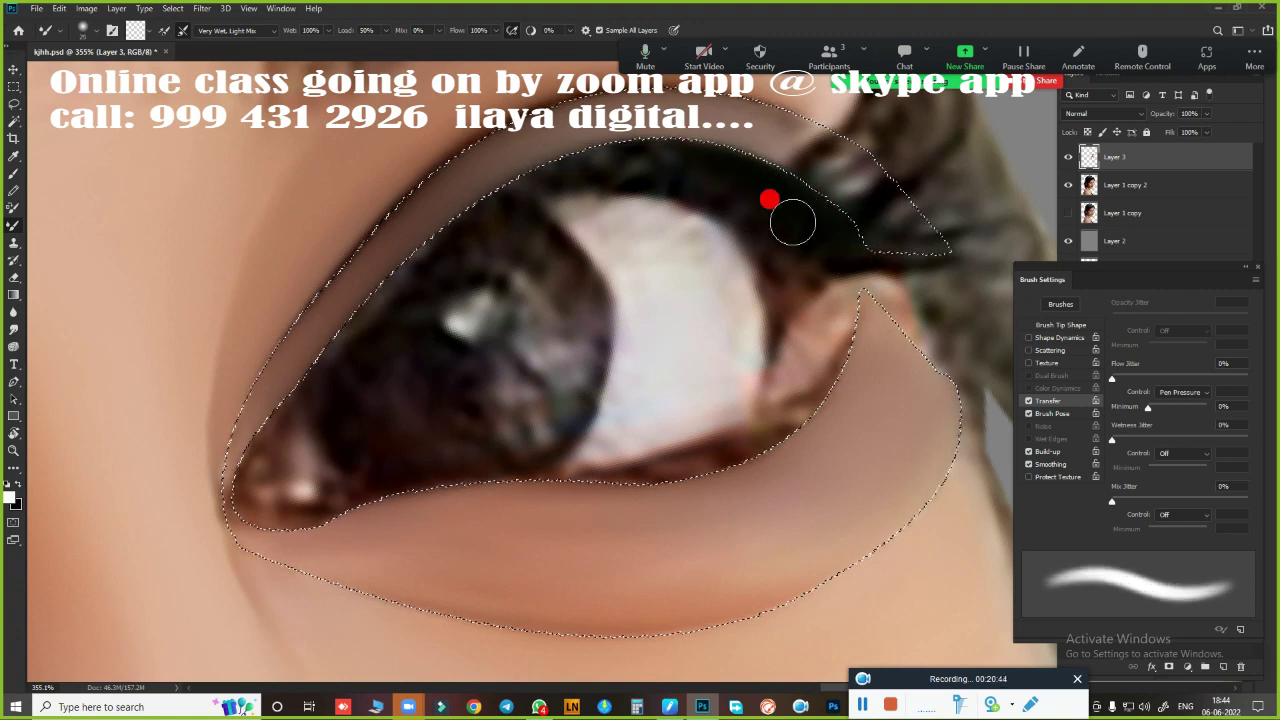
mouse_move(792, 222)
mouse_down()
mouse_move(726, 163)
mouse_move(620, 151)
mouse_up()
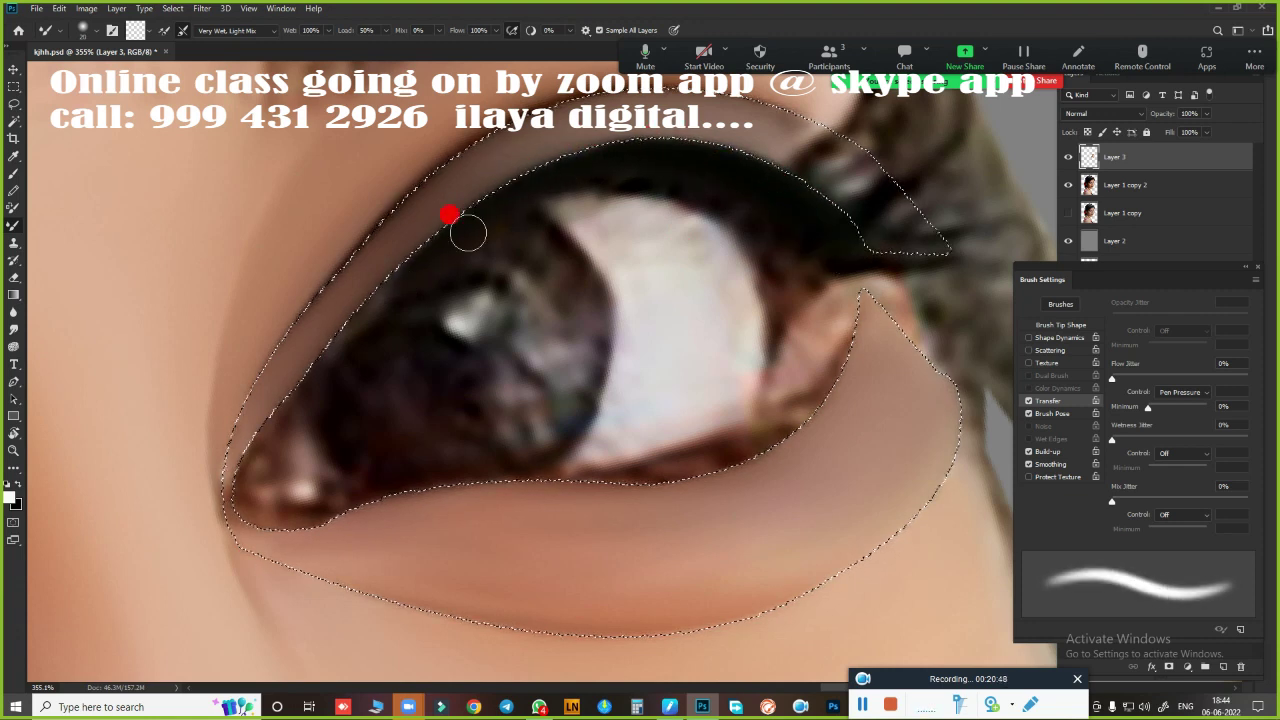
Paint the lower lash line smooth from the inner corner to the outer corner, adjusting brush size
drag(252, 510, 390, 490)
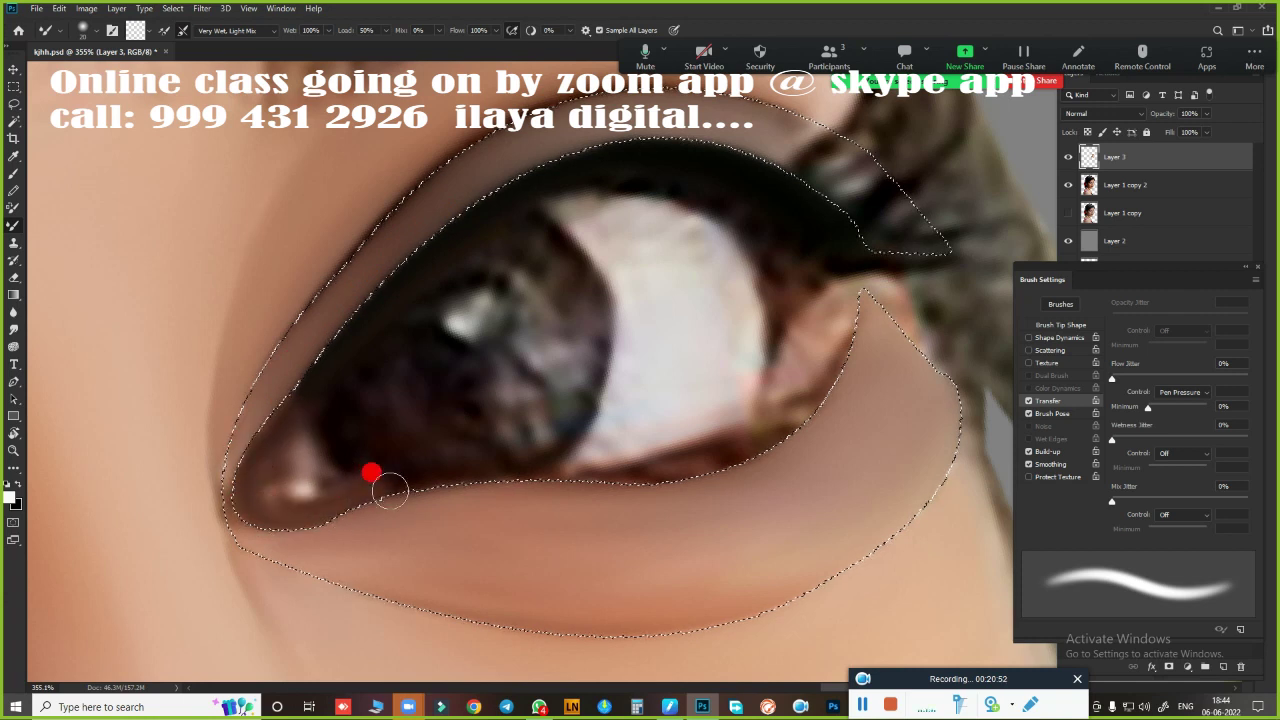
key(bracketleft)
drag(289, 515, 241, 509)
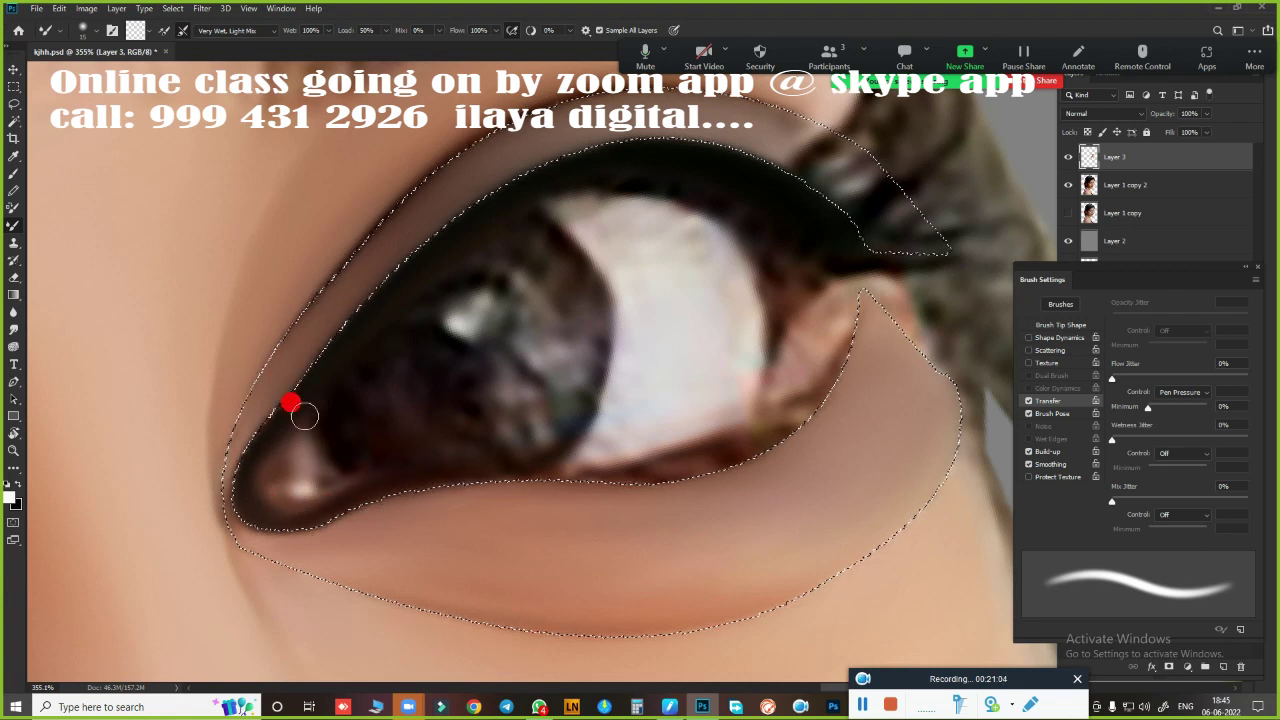
drag(305, 416, 461, 500)
key(bracketright)
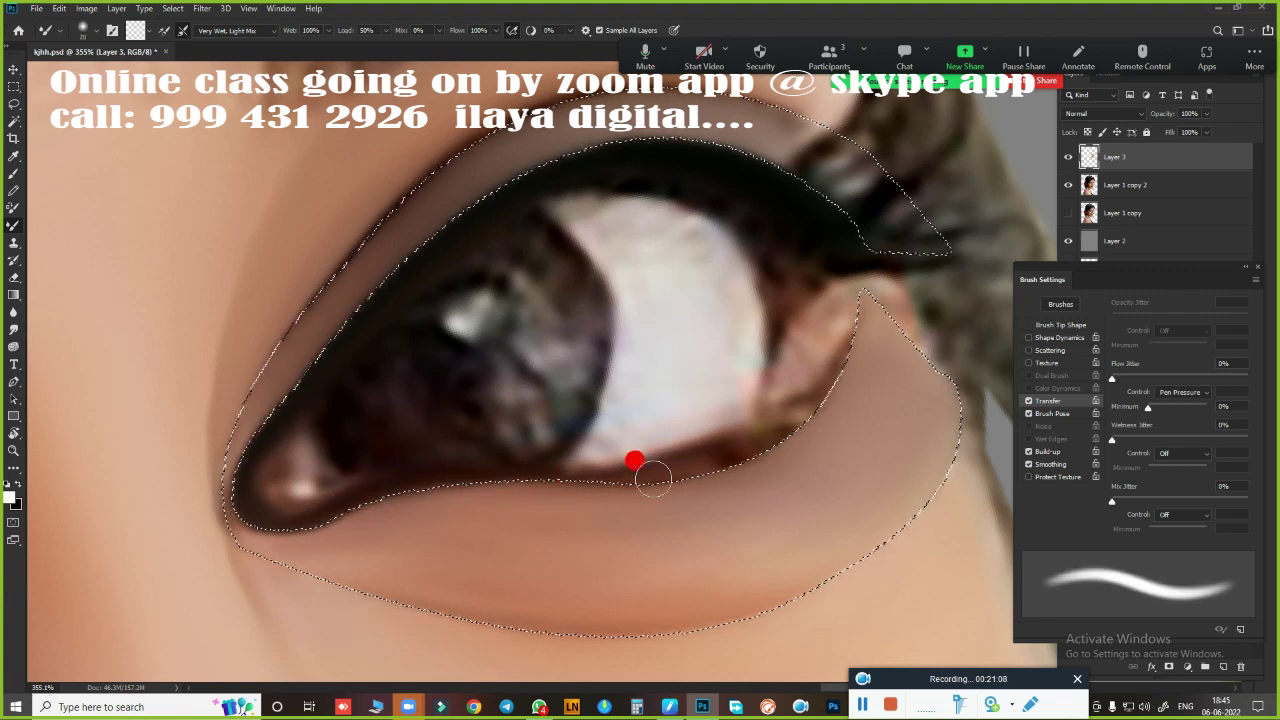
mouse_move(652, 479)
mouse_down()
mouse_move(706, 451)
mouse_move(437, 494)
mouse_move(486, 481)
mouse_up()
mouse_move(632, 466)
mouse_down()
mouse_move(785, 404)
mouse_move(848, 329)
mouse_move(845, 309)
mouse_move(786, 338)
mouse_move(814, 346)
mouse_move(791, 409)
mouse_move(827, 433)
mouse_up()
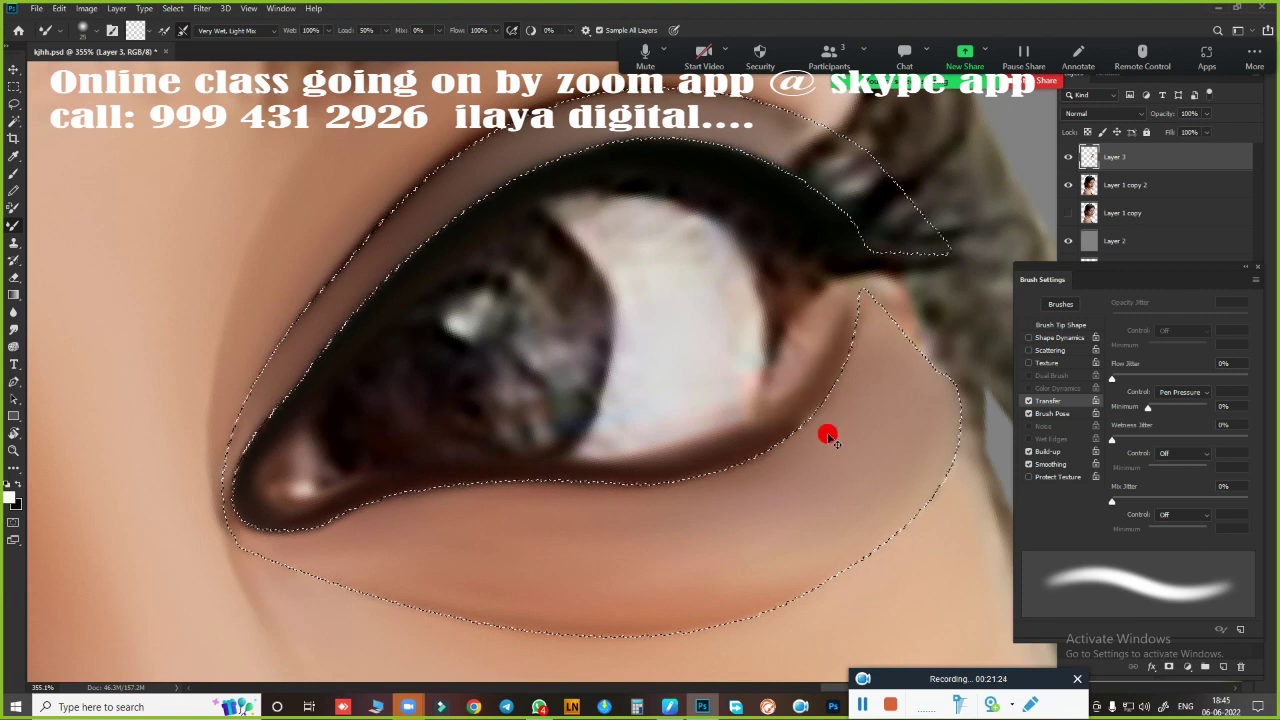
Smudge the inner eye corner, then drop the selection around the eye
key(r)
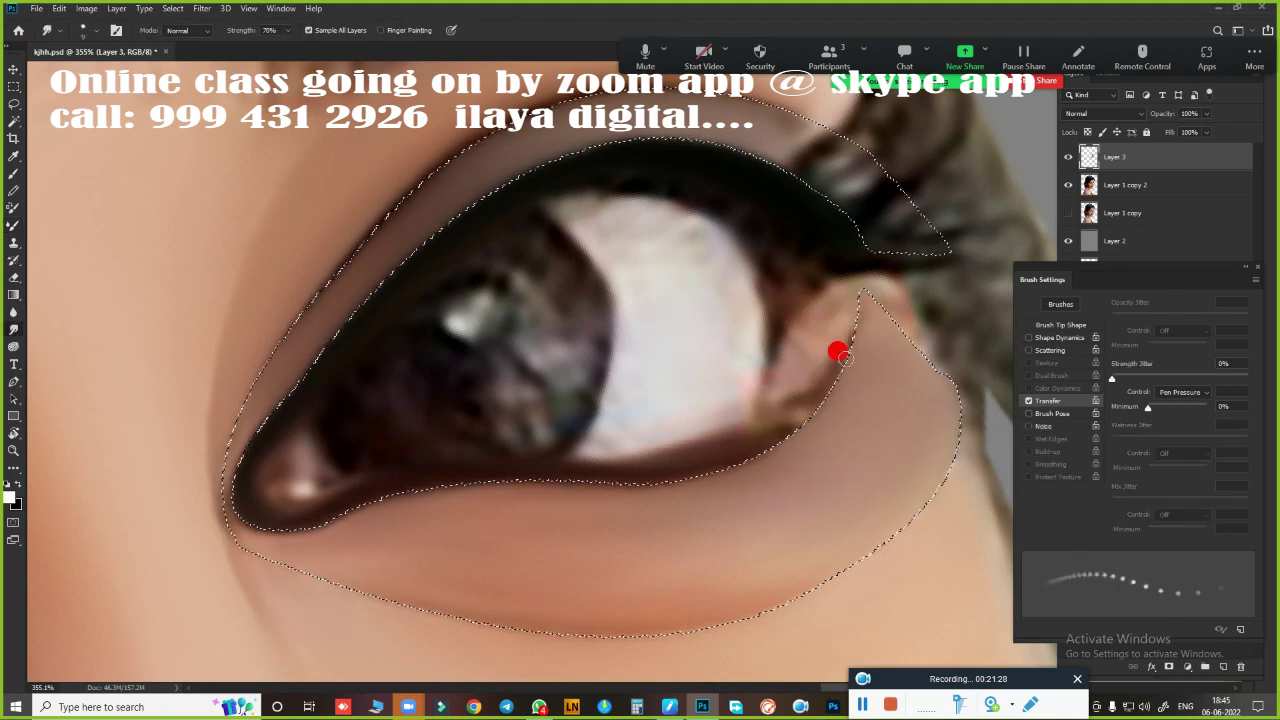
mouse_move(838, 352)
mouse_down()
mouse_move(820, 294)
mouse_move(783, 391)
mouse_move(723, 429)
mouse_move(821, 314)
mouse_move(521, 463)
mouse_up()
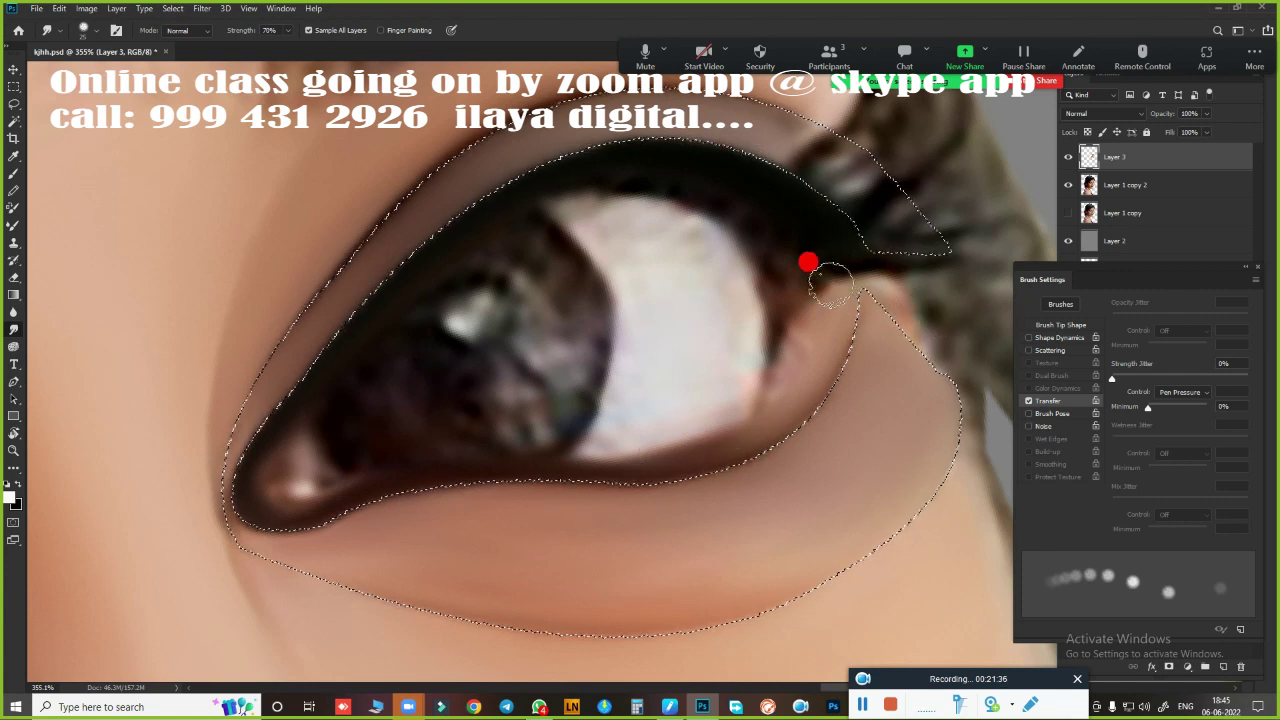
key(ctrl+d)
scroll(808, 262, up, 2)
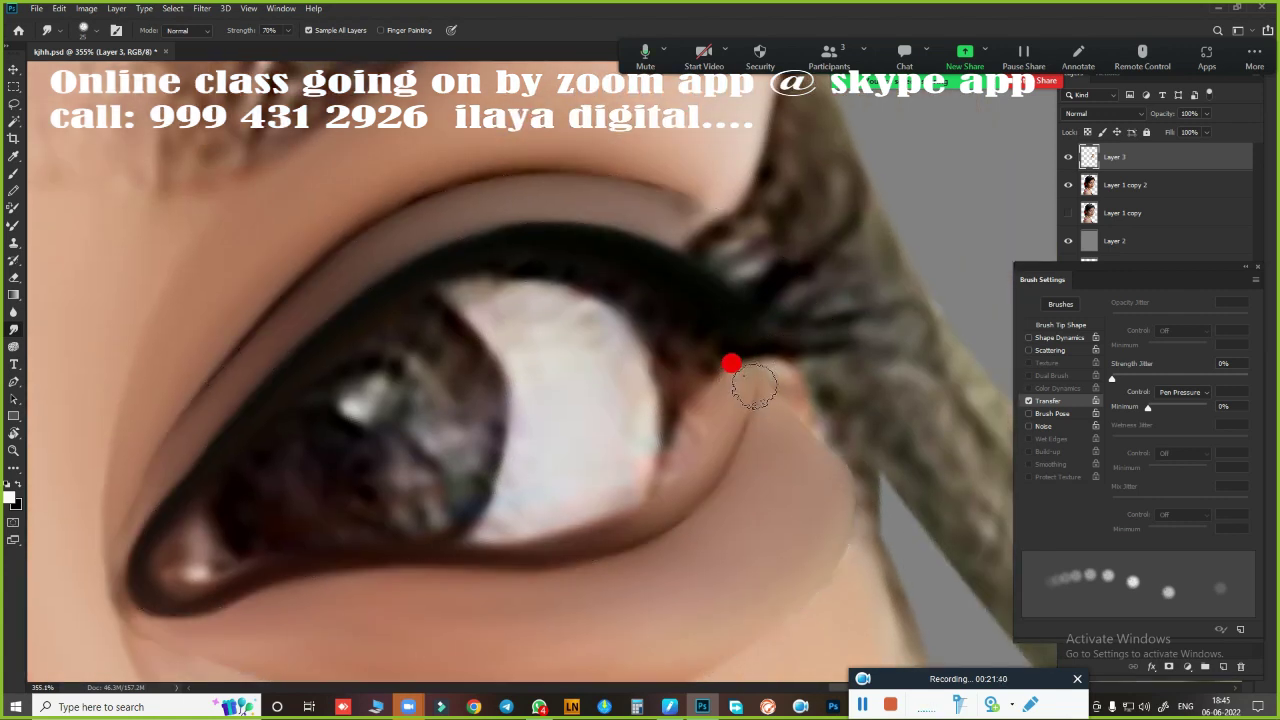
scroll(732, 363, down, 3)
scroll(771, 400, down, 5)
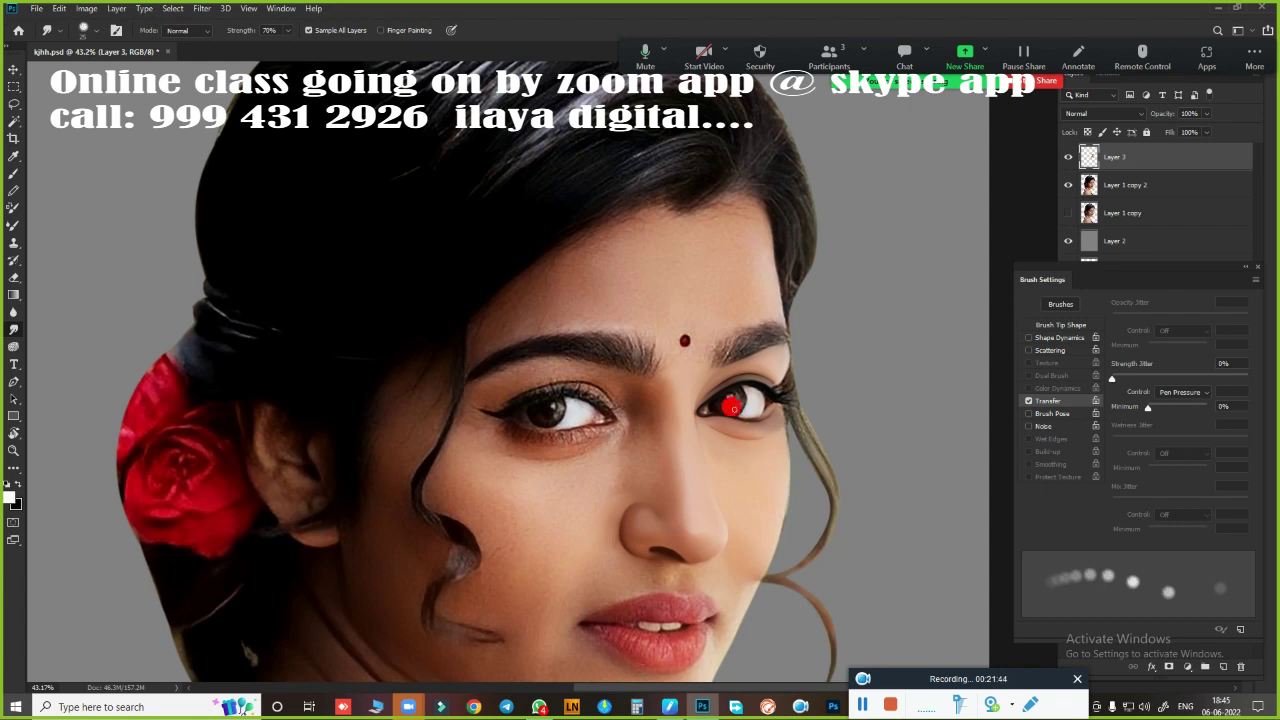
scroll(736, 460, up, 2)
scroll(766, 409, up, 2)
scroll(697, 283, up, 1)
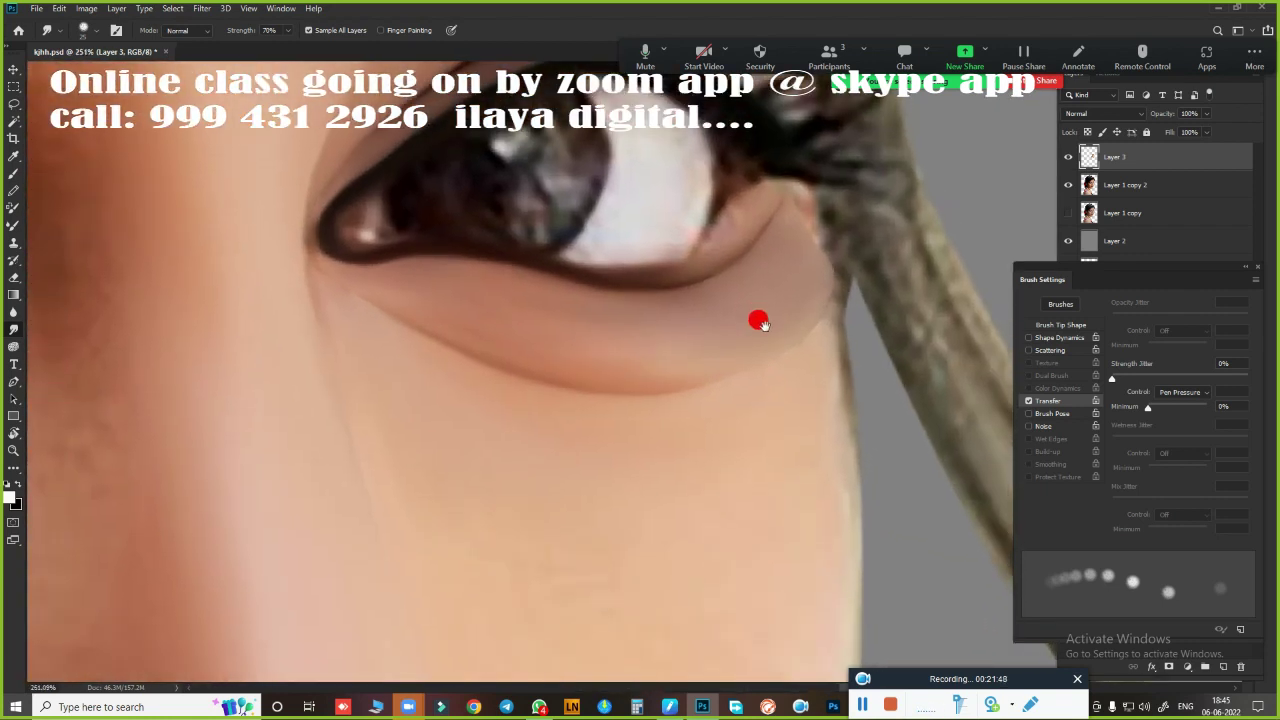
scroll(757, 320, up, 2)
drag(710, 393, 693, 423)
Blend the lower-lid shadow and lid skin at the outer eye corner
key(e)
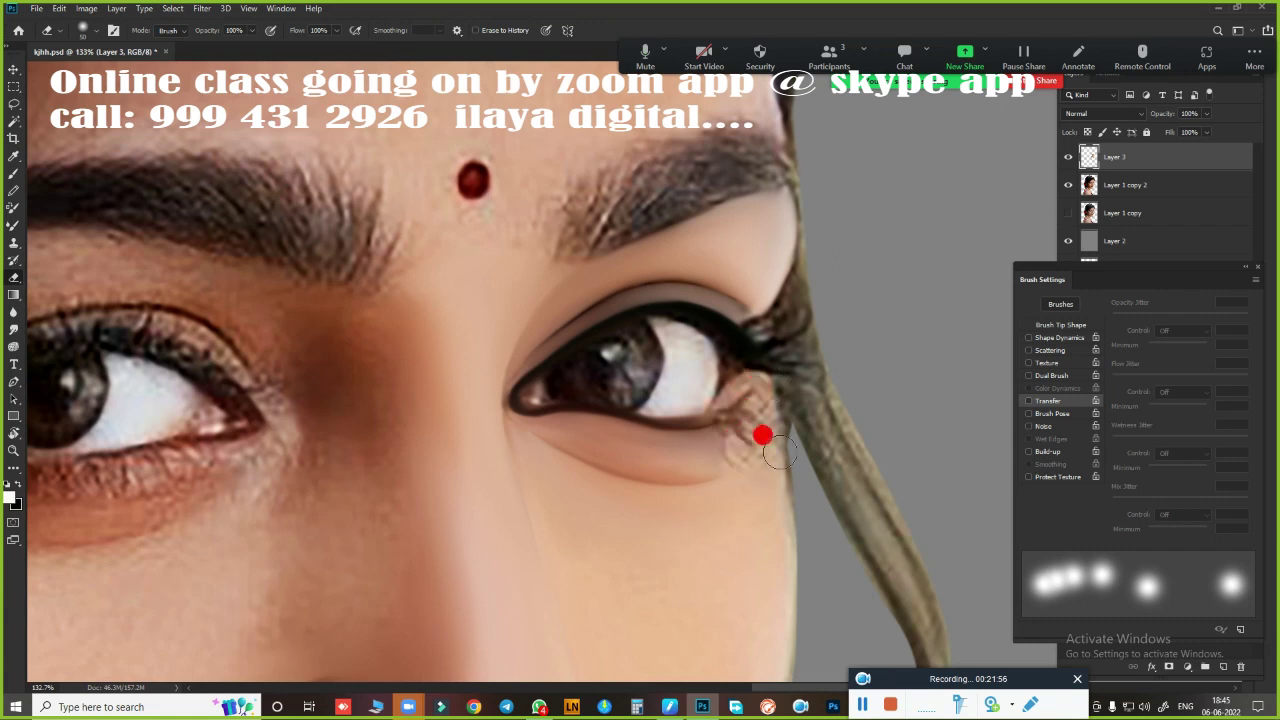
scroll(703, 396, up, 2)
scroll(797, 409, up, 2)
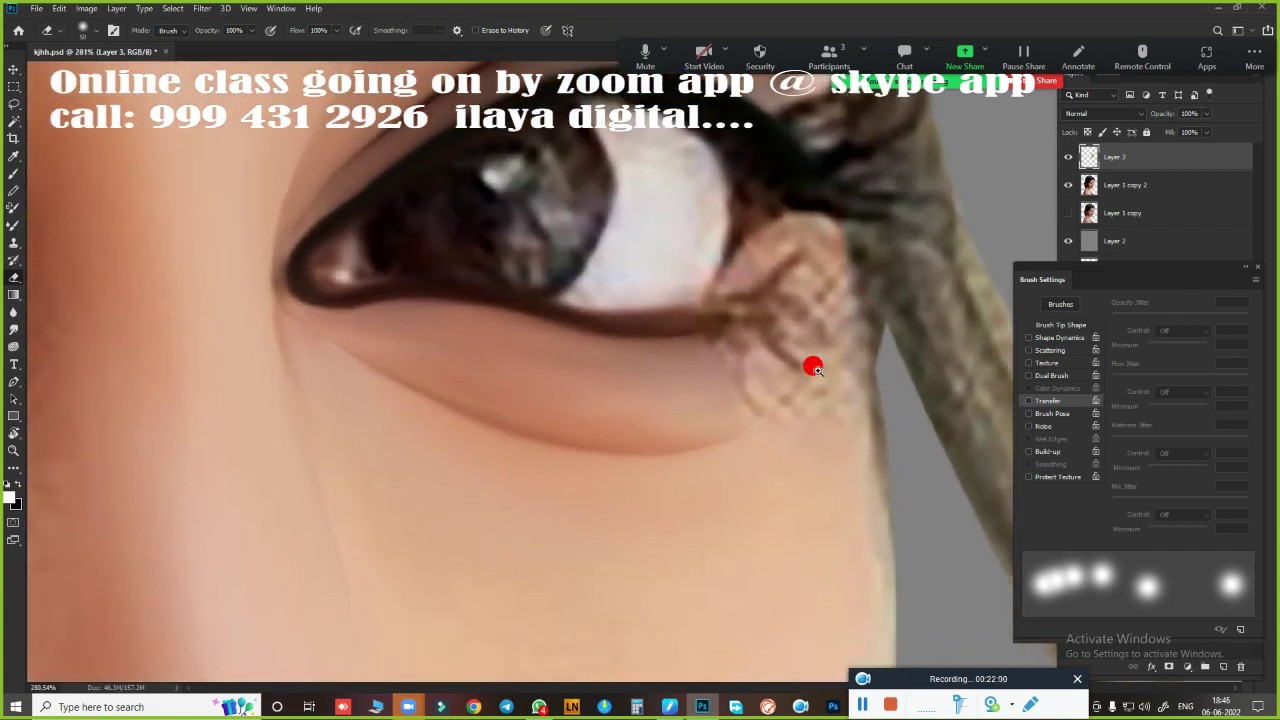
scroll(814, 363, down, 2)
key(r)
mouse_move(760, 423)
mouse_down()
mouse_move(716, 384)
mouse_move(660, 423)
mouse_move(699, 453)
mouse_up()
mouse_move(703, 405)
mouse_down()
mouse_move(731, 337)
mouse_move(760, 443)
mouse_move(663, 434)
mouse_move(743, 361)
mouse_move(684, 455)
mouse_up()
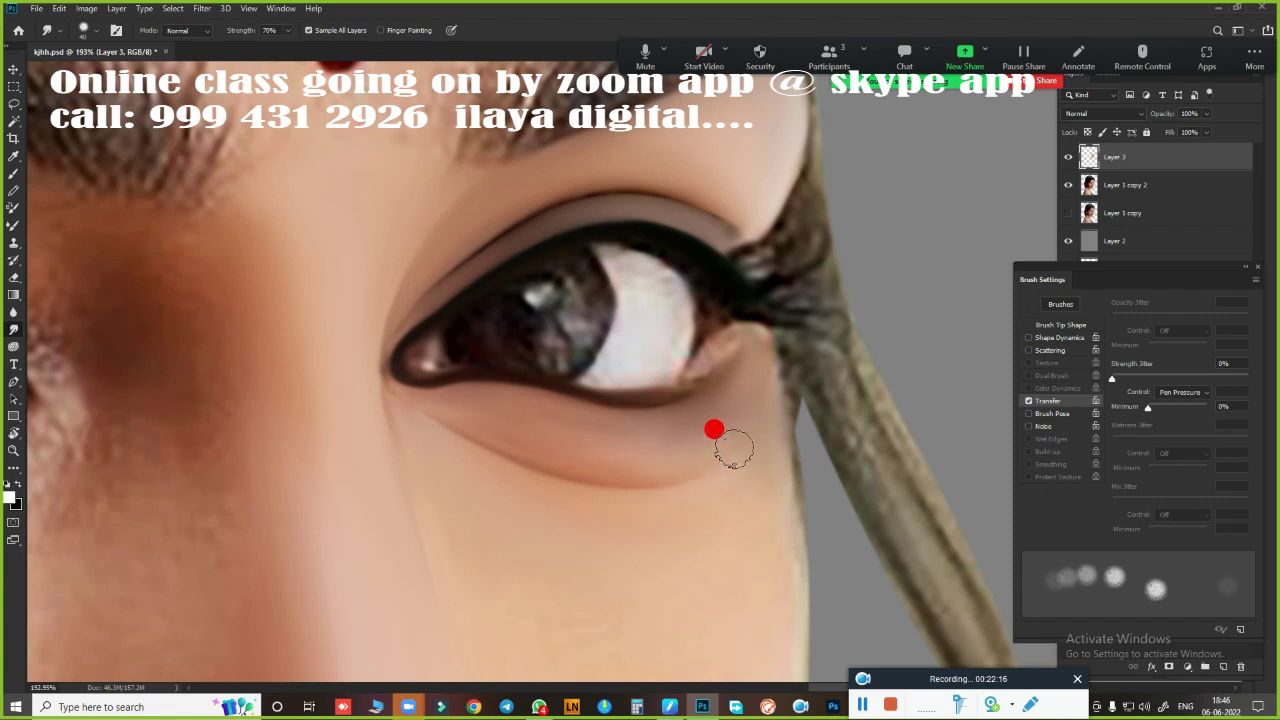
scroll(637, 528, down, 5)
scroll(680, 497, up, 3)
drag(613, 397, 638, 408)
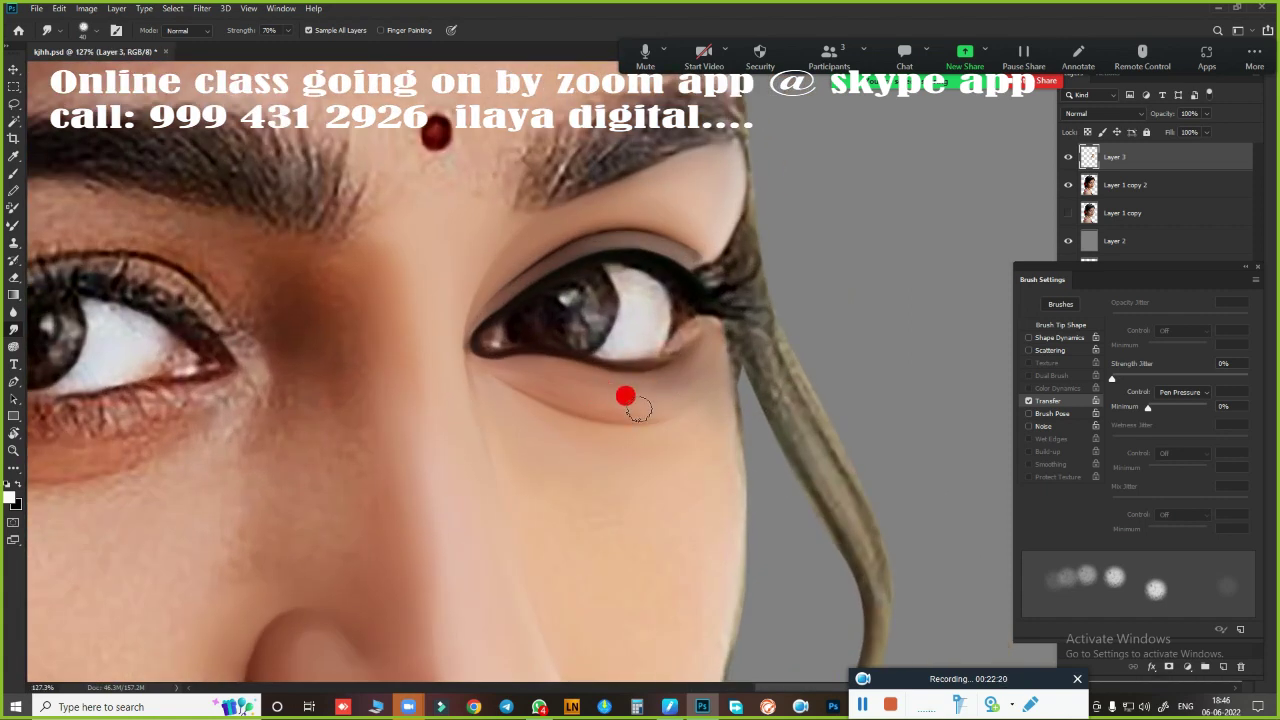
scroll(637, 385, up, 3)
scroll(651, 380, down, 2)
scroll(709, 446, down, 2)
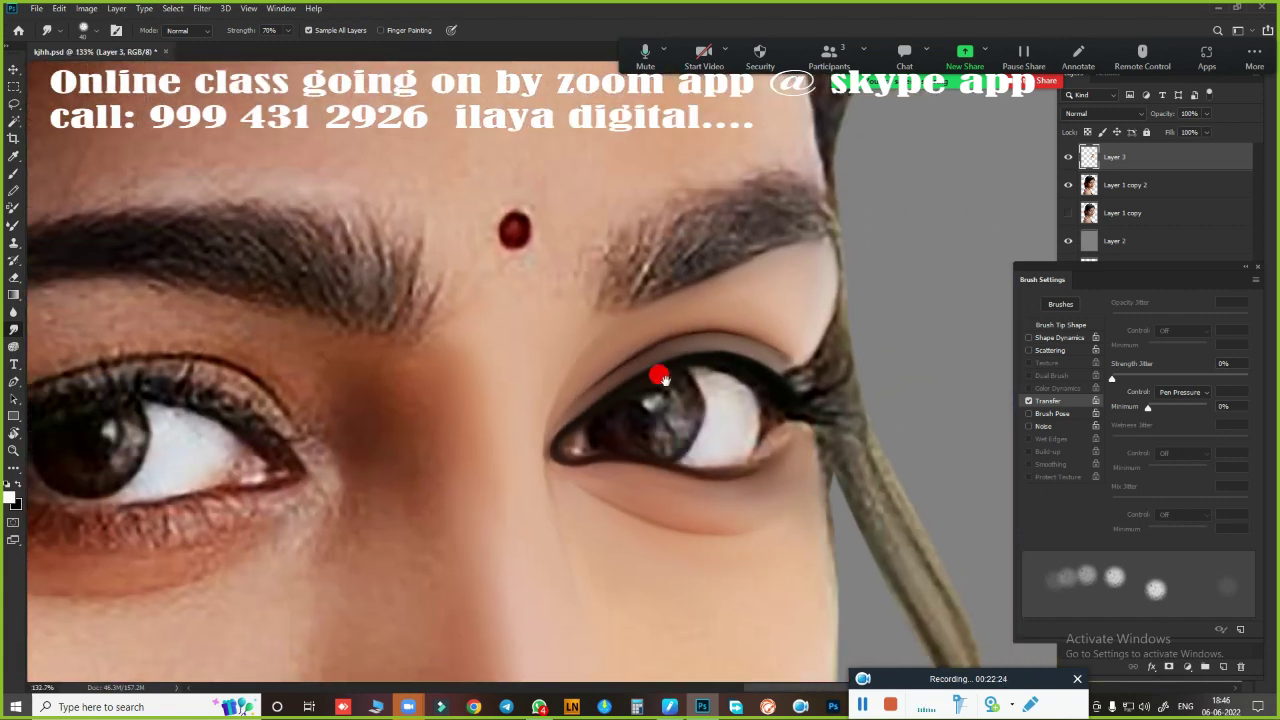
drag(620, 448, 671, 437)
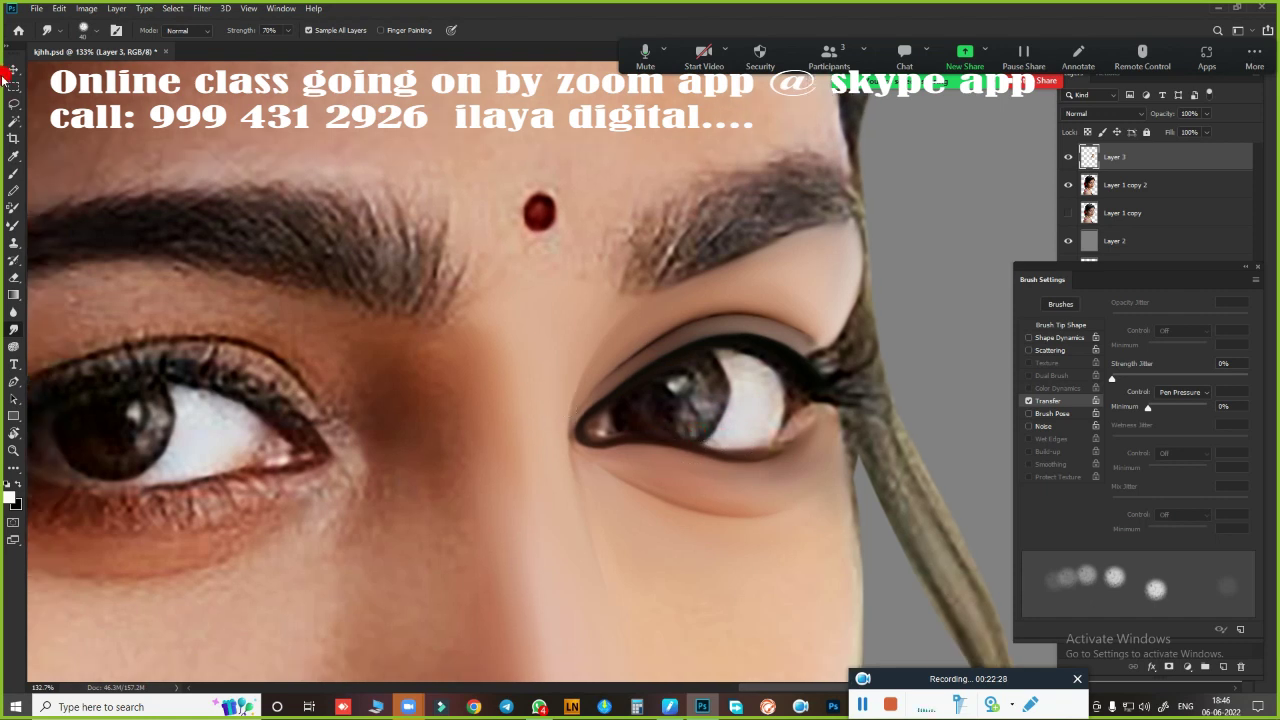
Draw an elliptical selection enclosing the right iris and feather it by 2 px
drag(17, 90, 88, 103)
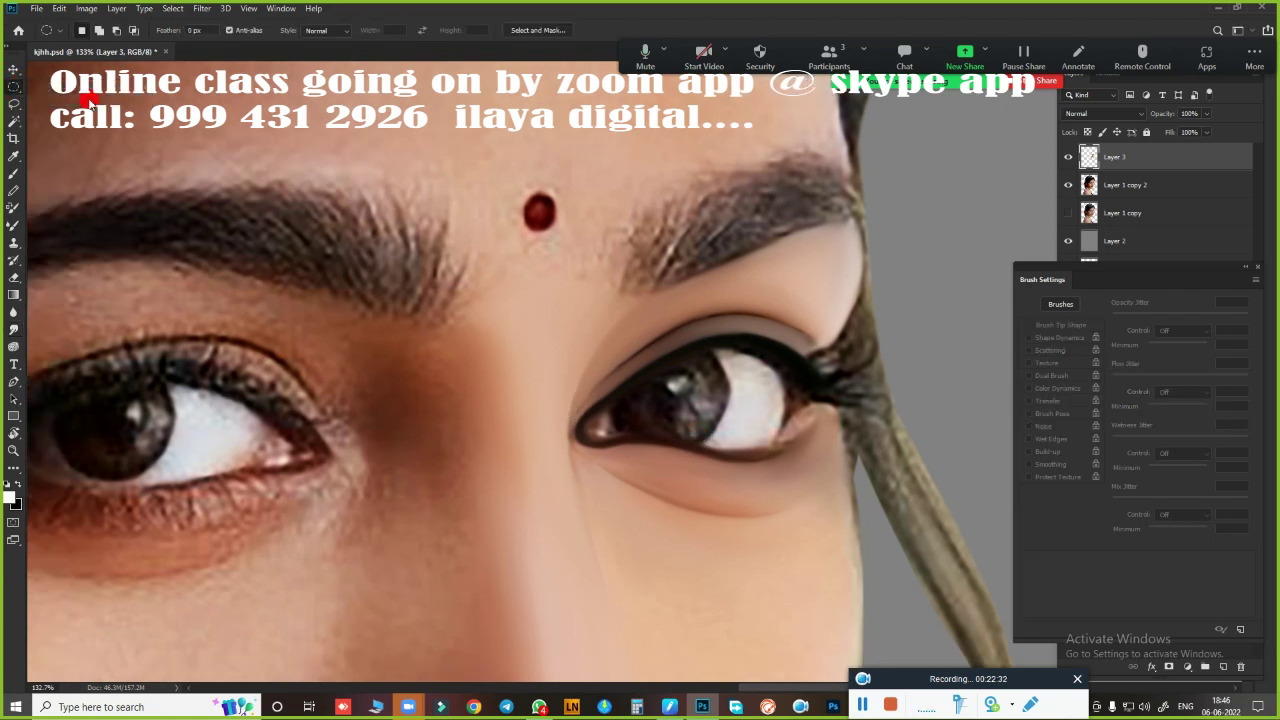
mouse_move(701, 455)
mouse_down()
mouse_move(595, 325)
mouse_move(612, 322)
mouse_move(640, 386)
mouse_up()
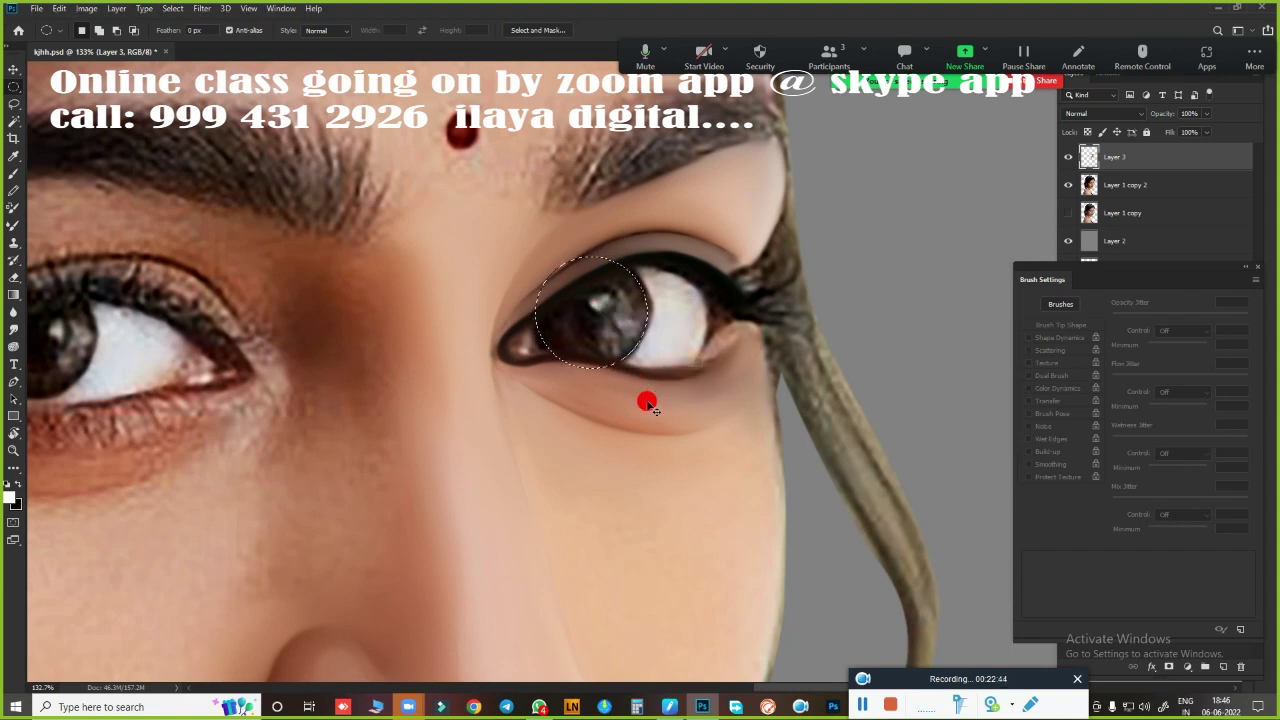
drag(583, 314, 640, 370)
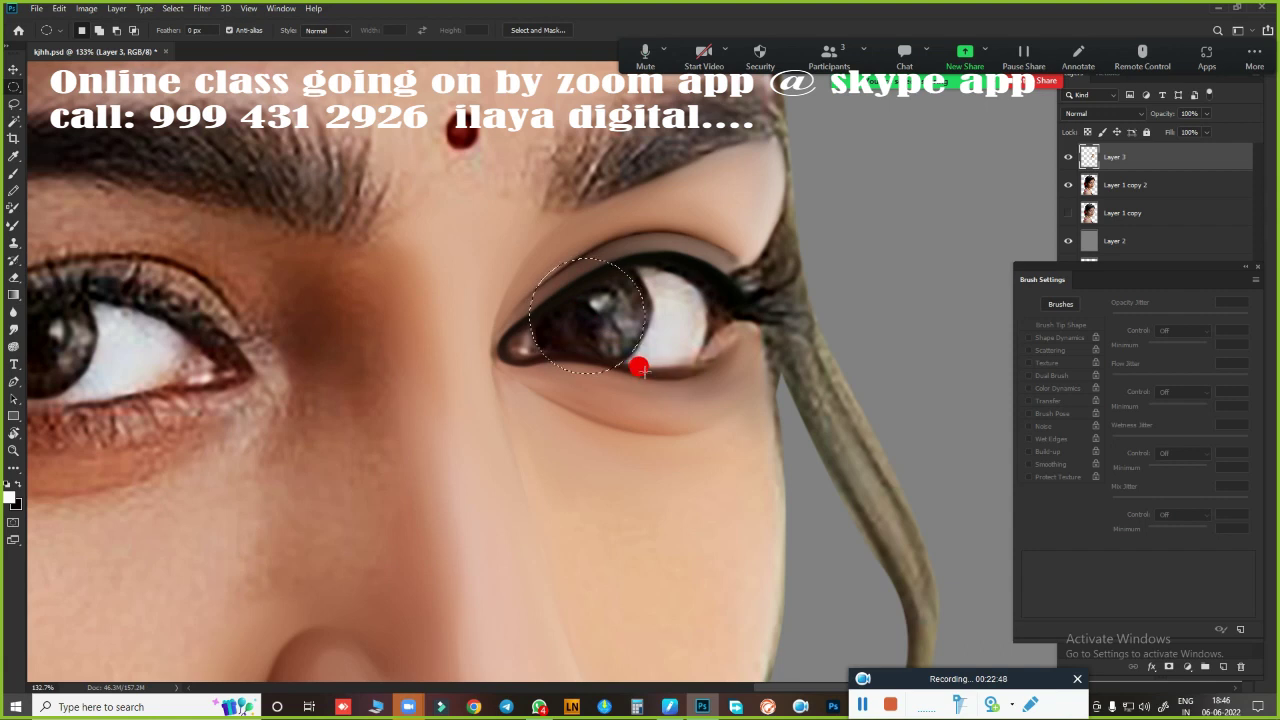
drag(616, 347, 645, 392)
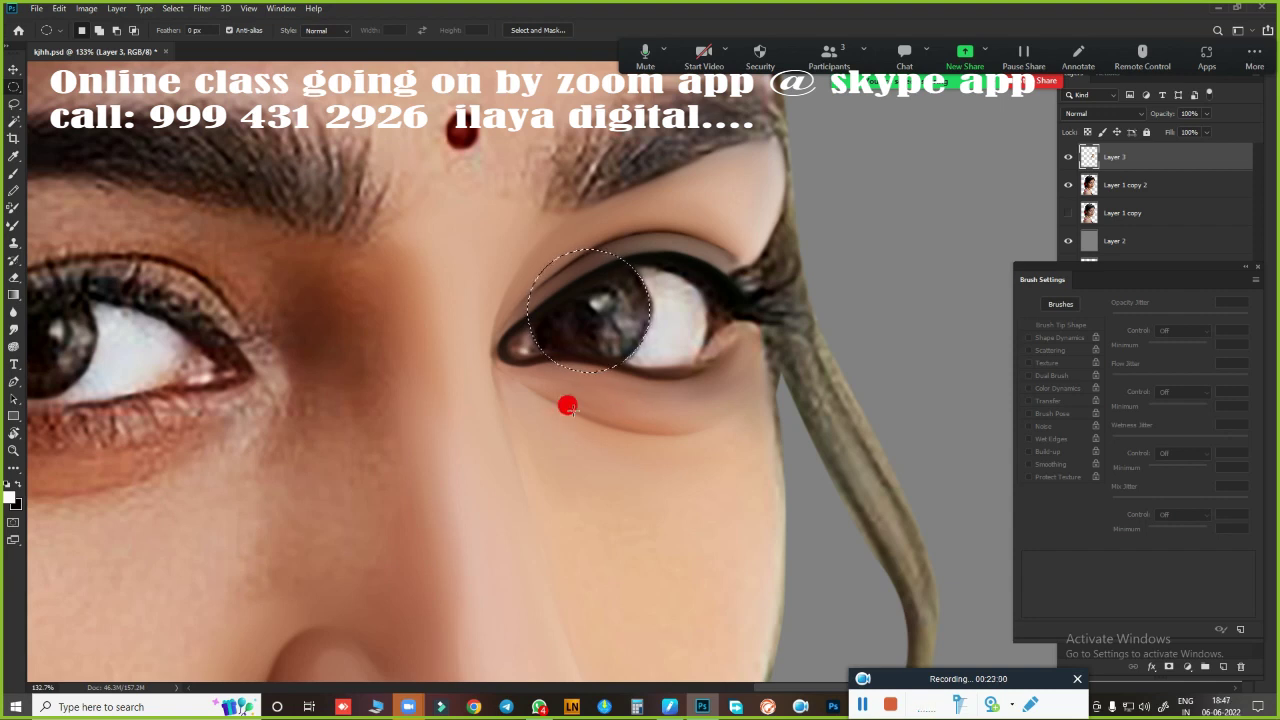
key(shift+F6)
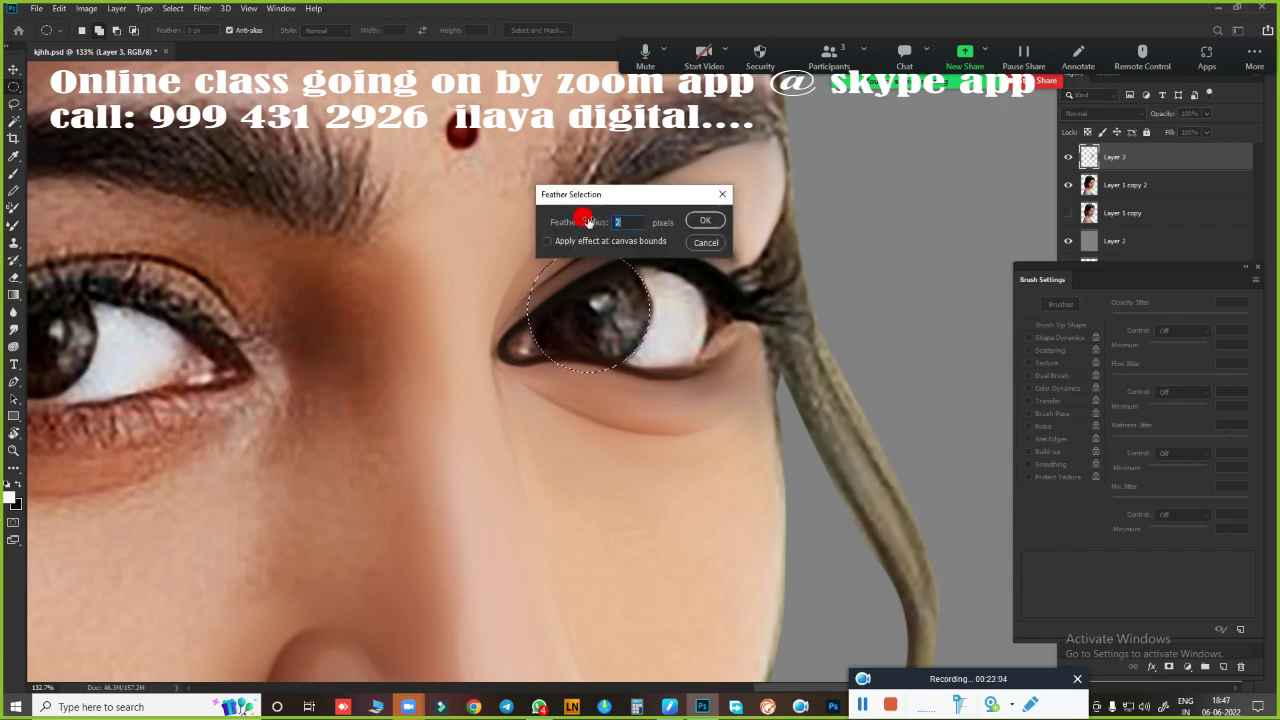
key(Return)
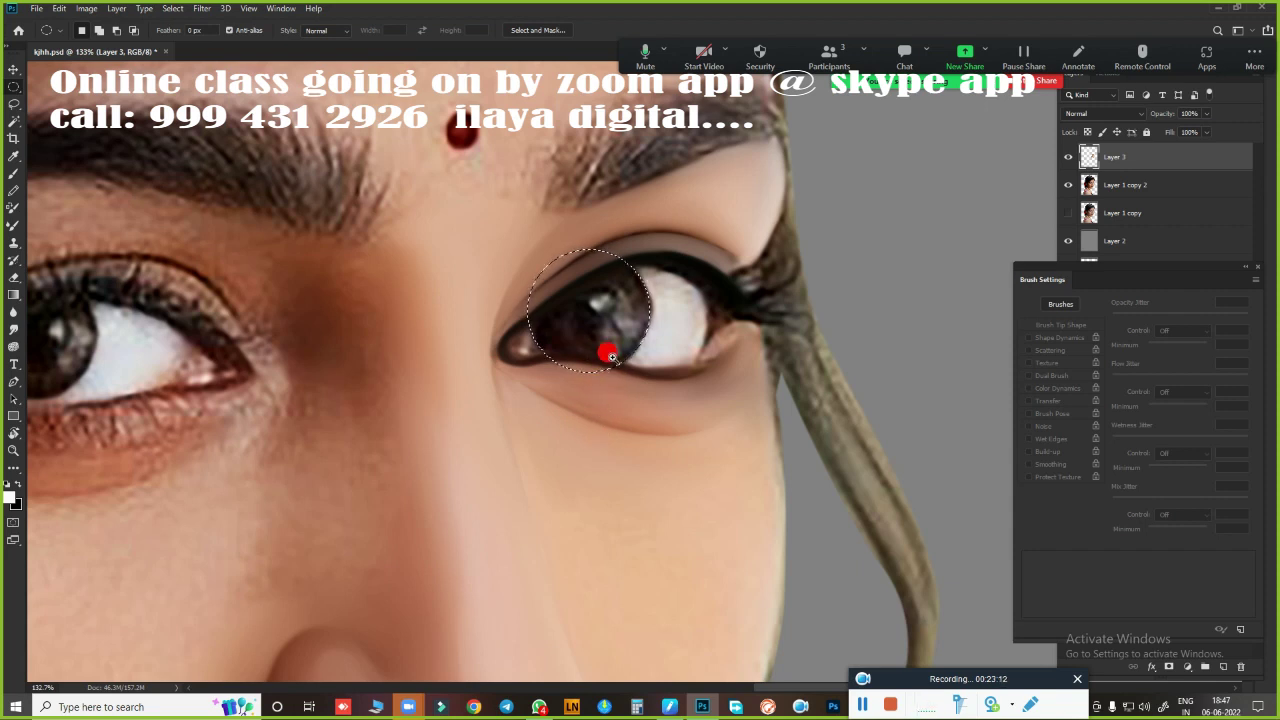
scroll(612, 356, up, 5)
Smudge dark iris tone across the circled iris and blend away the grey patch
key(r)
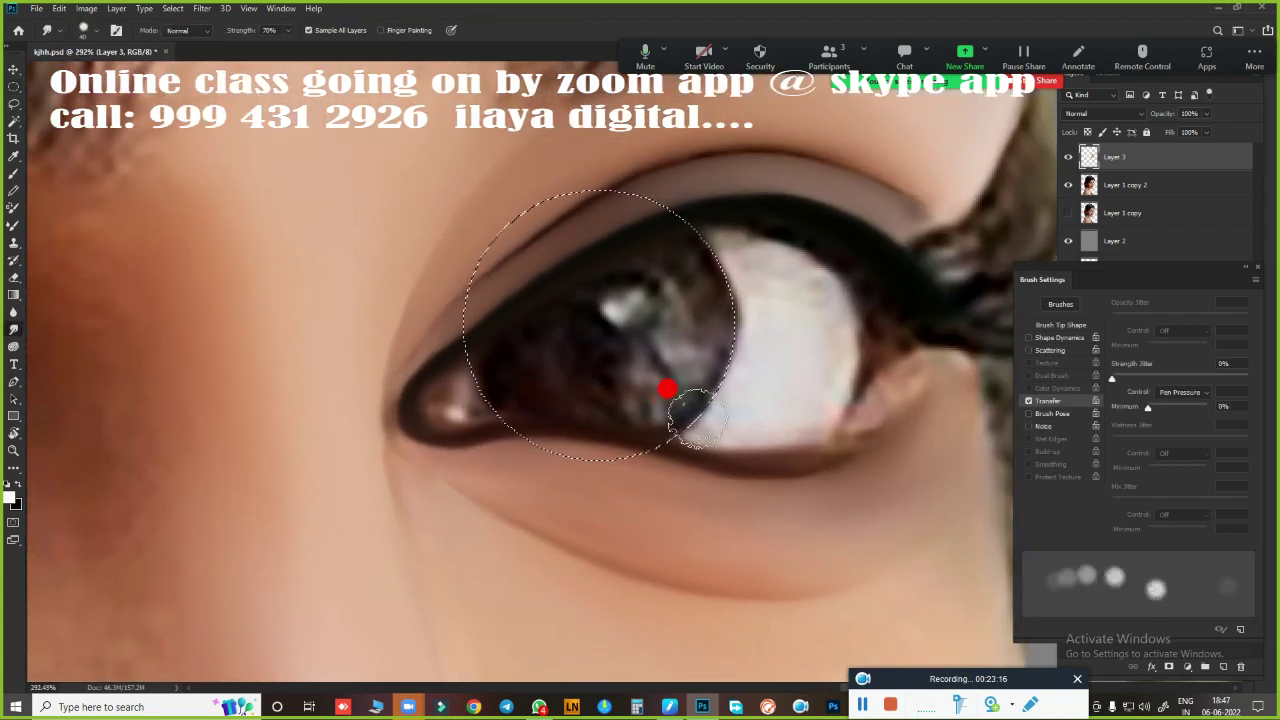
mouse_move(695, 415)
mouse_down()
mouse_move(502, 370)
mouse_move(508, 391)
mouse_move(668, 418)
mouse_up()
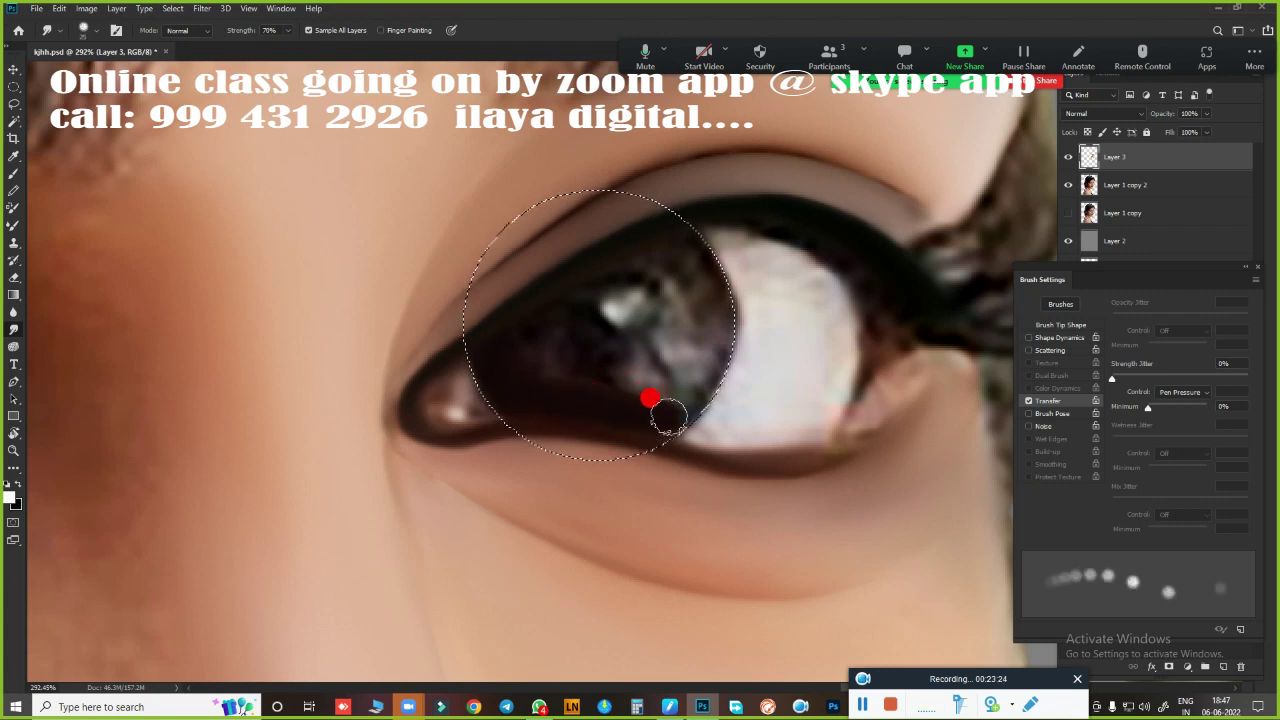
mouse_move(568, 367)
mouse_down()
mouse_move(508, 352)
mouse_move(608, 269)
mouse_move(787, 270)
mouse_move(557, 363)
mouse_move(589, 334)
mouse_move(609, 369)
mouse_move(678, 320)
mouse_move(594, 380)
mouse_move(672, 369)
mouse_move(669, 389)
mouse_move(674, 257)
mouse_move(660, 283)
mouse_move(657, 263)
mouse_move(685, 265)
mouse_move(666, 286)
mouse_move(699, 321)
mouse_up()
drag(699, 398, 698, 390)
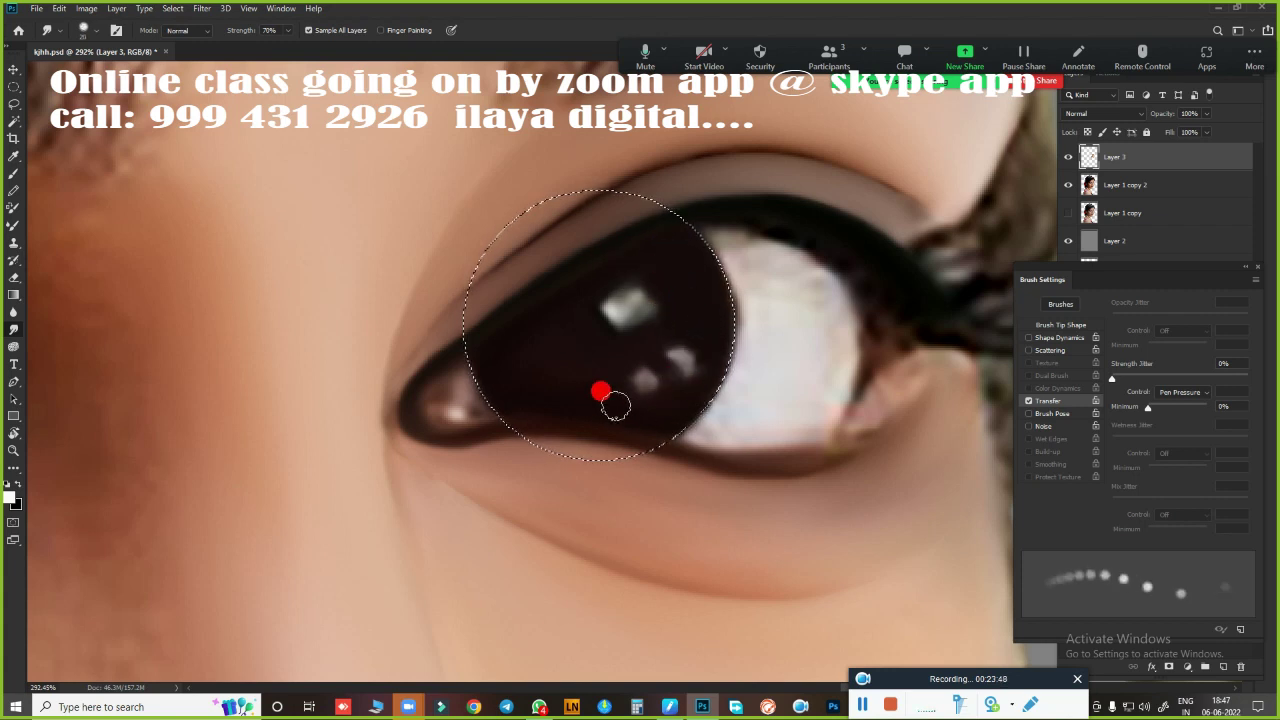
Shape a squarish upper highlight and inner-corner highlight, then smooth and darken the iris edges
mouse_move(620, 308)
mouse_down()
mouse_move(633, 289)
mouse_move(630, 306)
mouse_move(620, 299)
mouse_up()
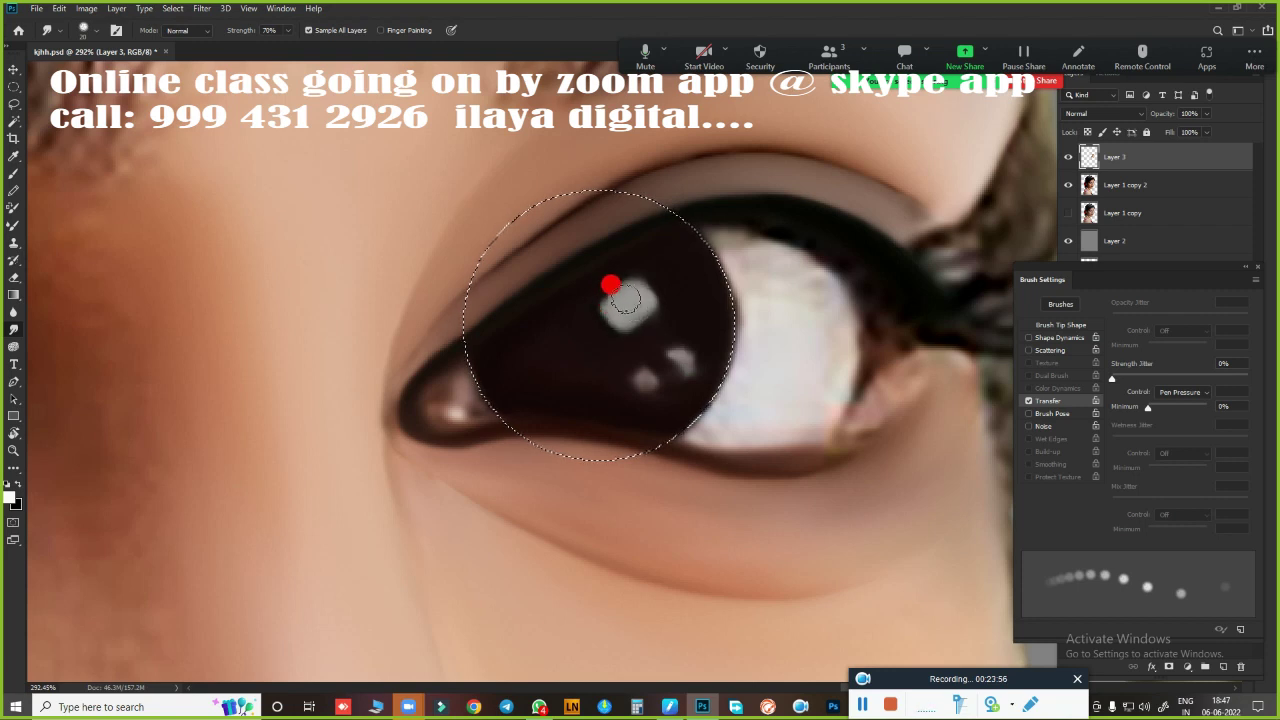
mouse_move(646, 384)
mouse_down()
mouse_move(700, 357)
mouse_move(684, 362)
mouse_up()
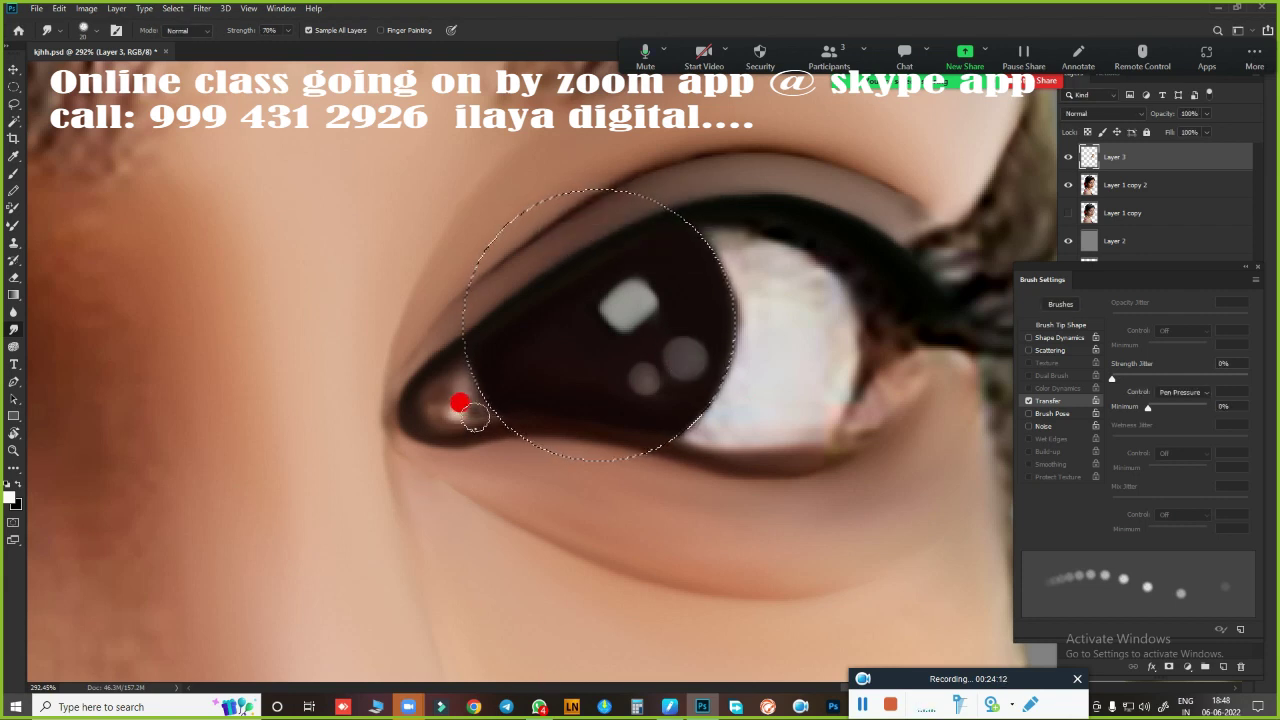
drag(476, 404, 445, 384)
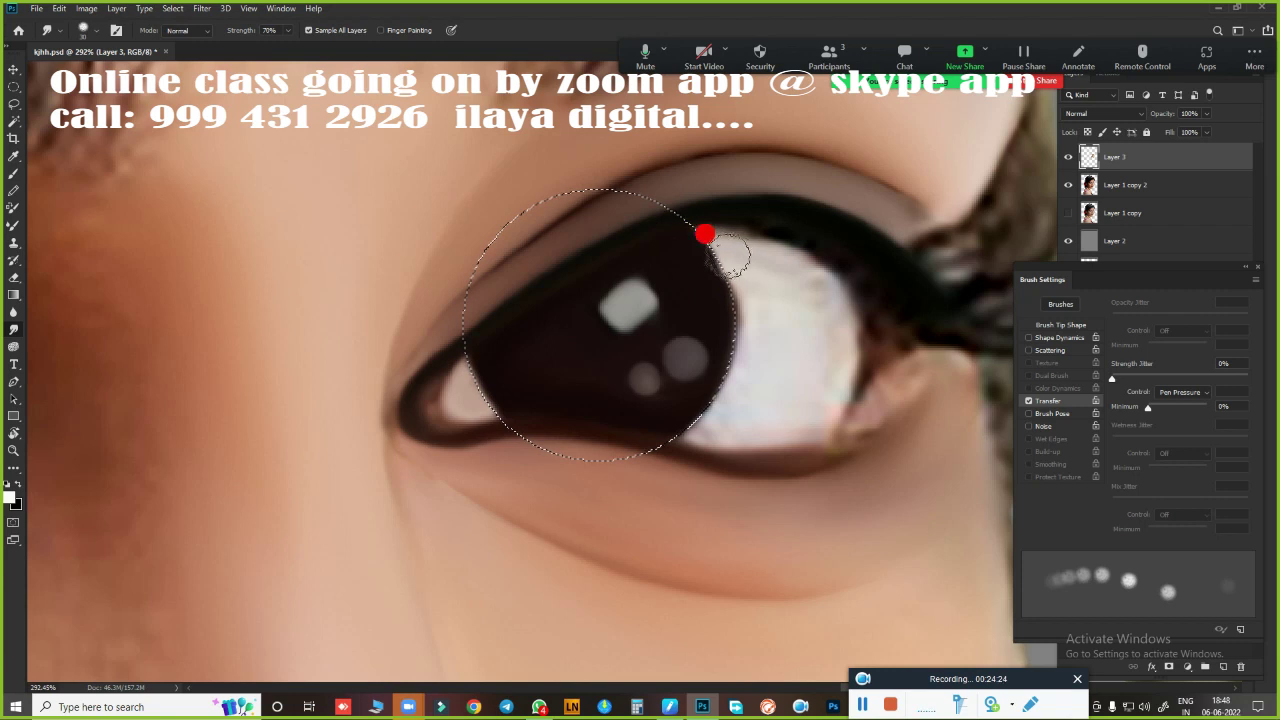
drag(730, 257, 740, 281)
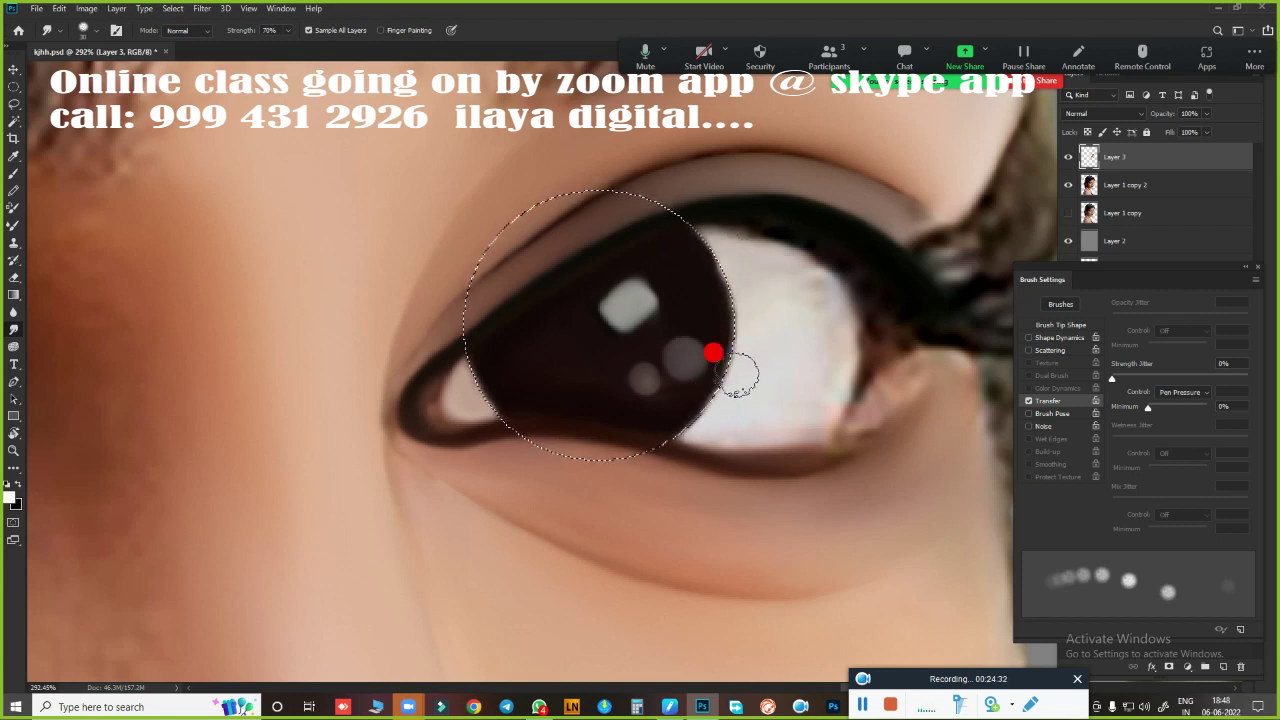
mouse_move(738, 376)
mouse_down()
mouse_move(728, 250)
mouse_move(692, 248)
mouse_up()
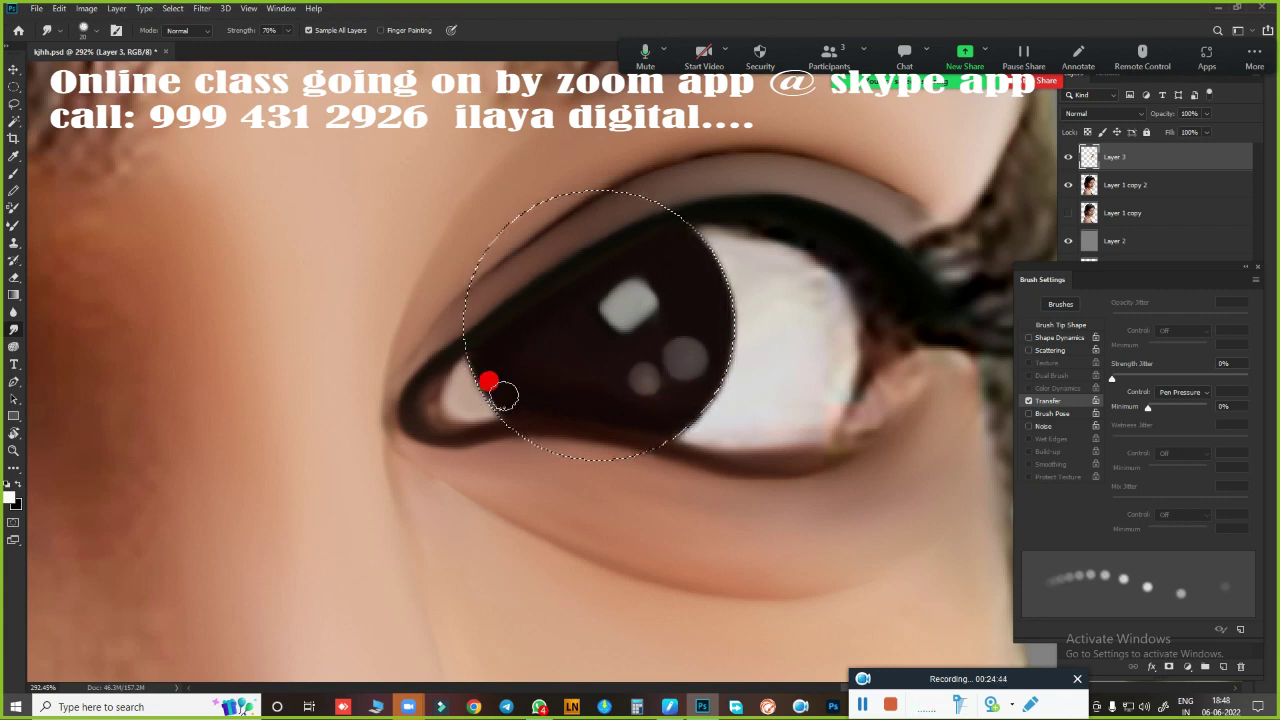
drag(503, 396, 828, 400)
scroll(834, 363, down, 2)
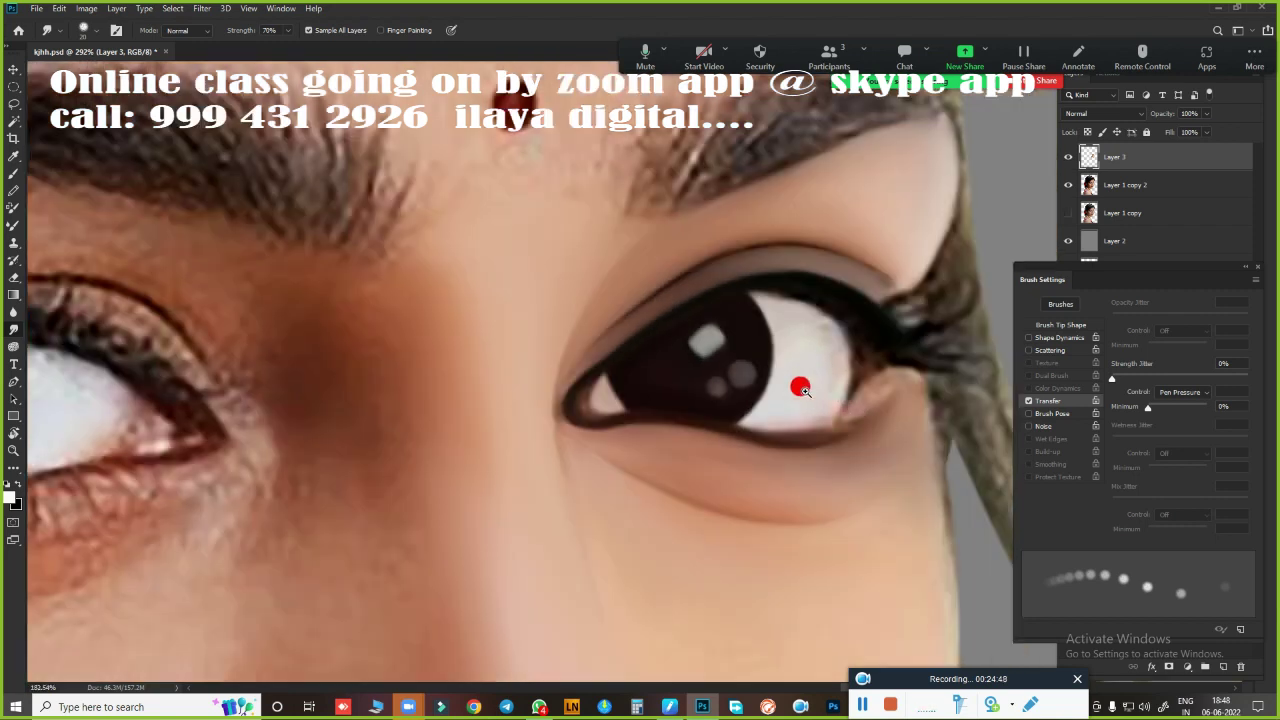
scroll(800, 380, up, 2)
scroll(823, 400, down, 2)
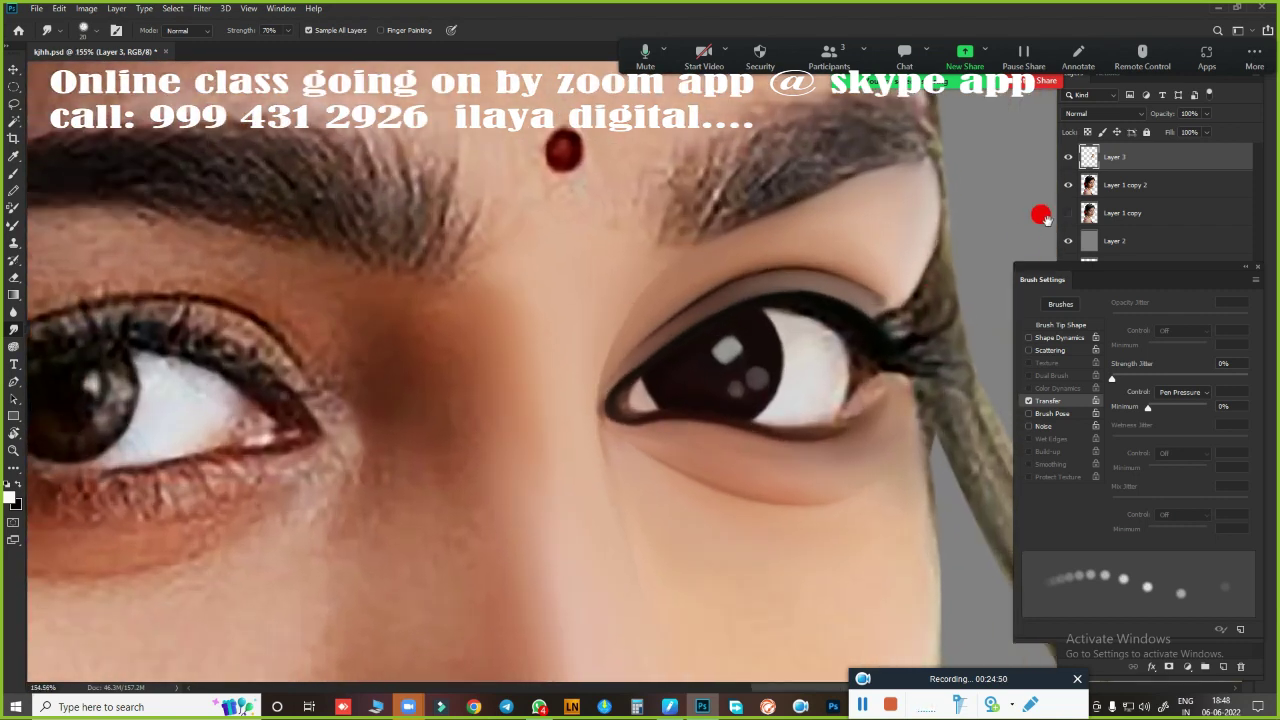
Hide Layer 3 and start a Pen path at the outer corner, curving along the upper eyelid
click(1068, 157)
scroll(882, 368, up, 1)
key(p)
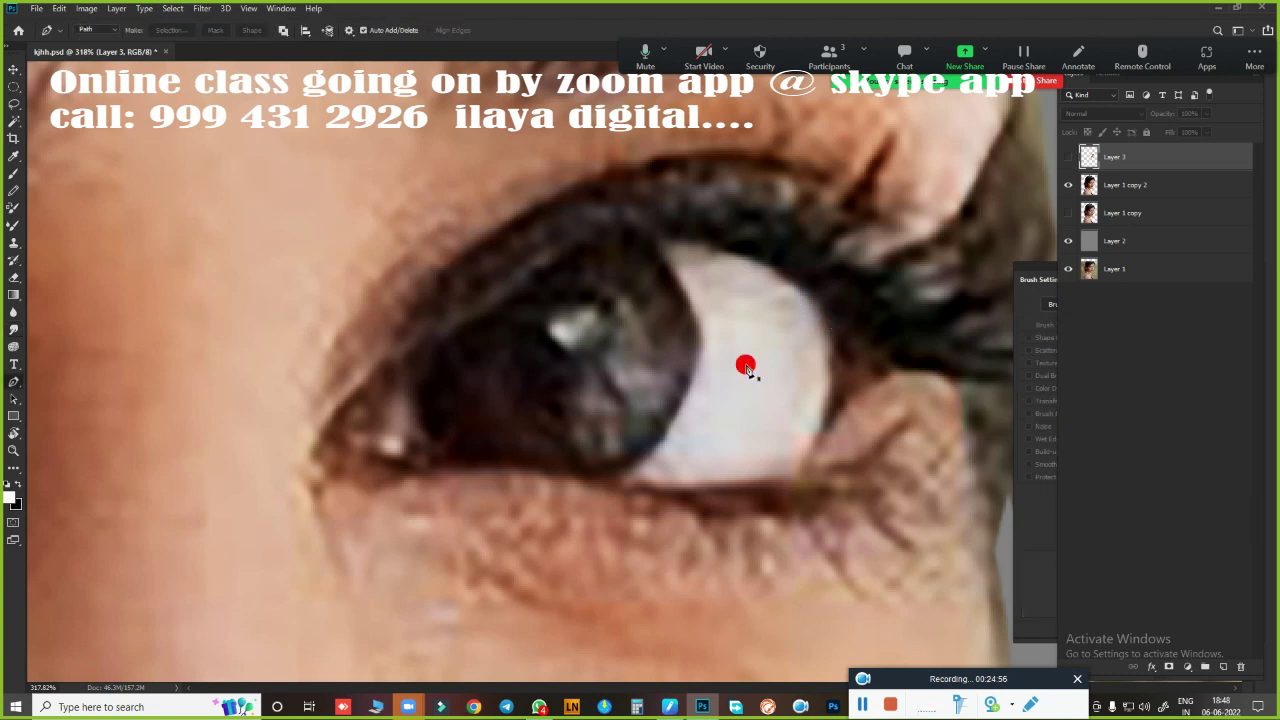
click(825, 313)
drag(370, 420, 104, 608)
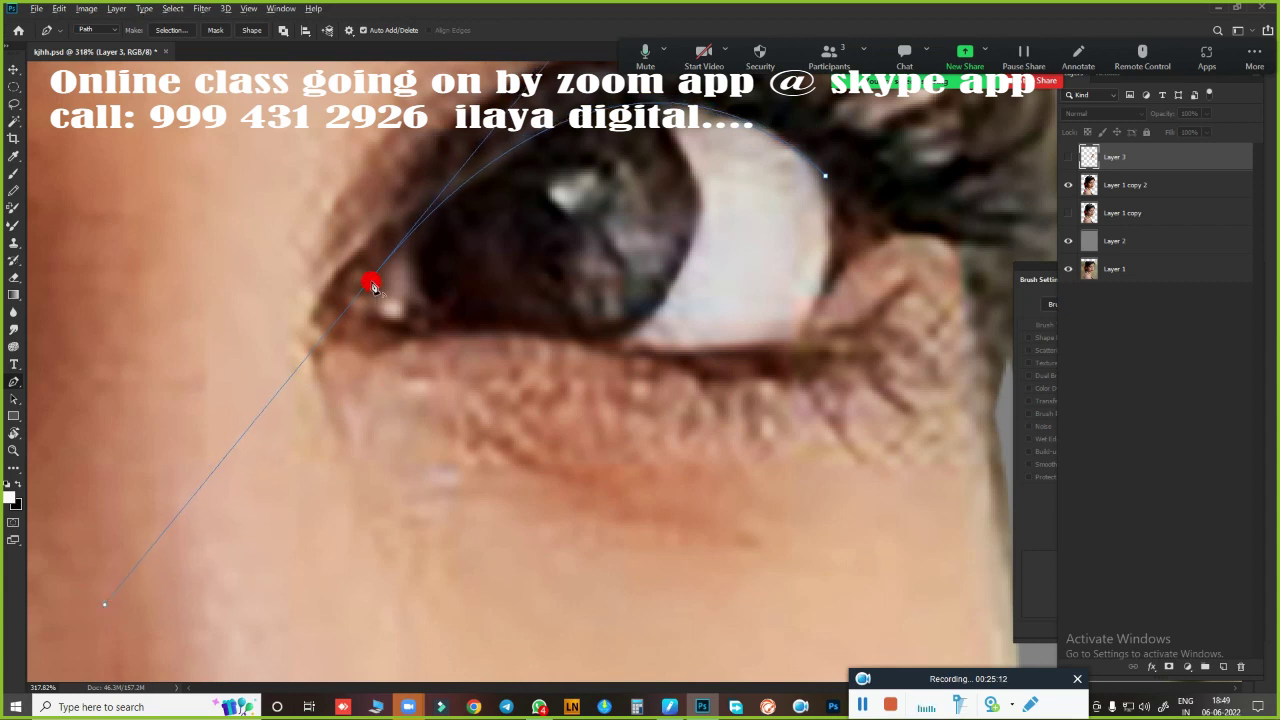
click(370, 280)
Continue the path along the lower eyelid and up the outer edge, redoing misplaced points
mouse_move(358, 314)
mouse_down()
mouse_move(385, 327)
mouse_move(506, 297)
mouse_up()
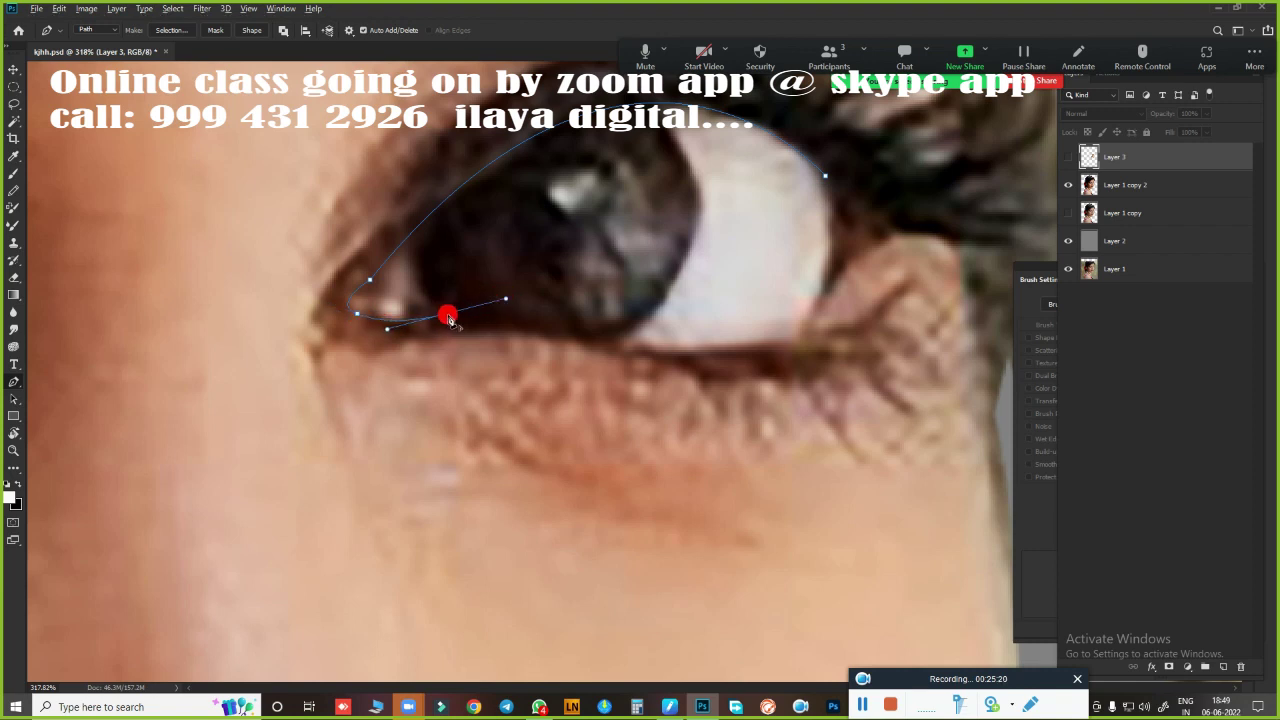
key(ctrl+z)
drag(404, 324, 445, 317)
key(ctrl+z)
key(ctrl+z)
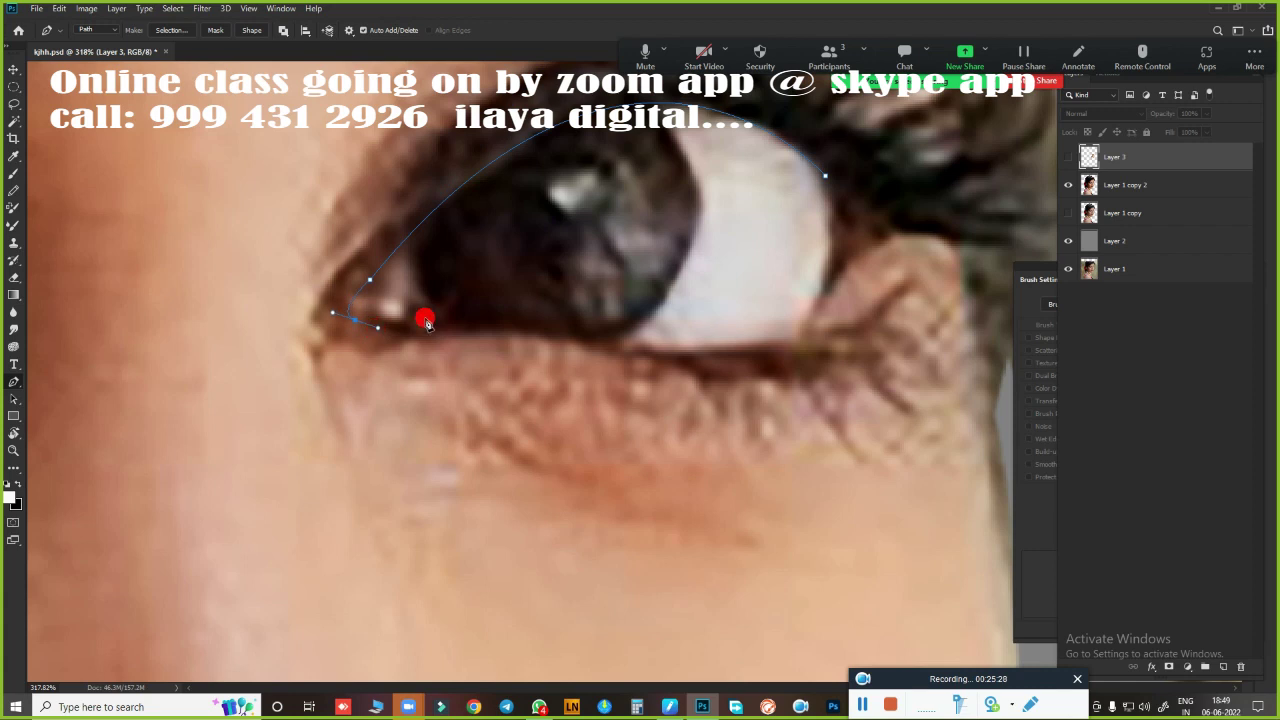
drag(442, 316, 355, 327)
click(444, 316)
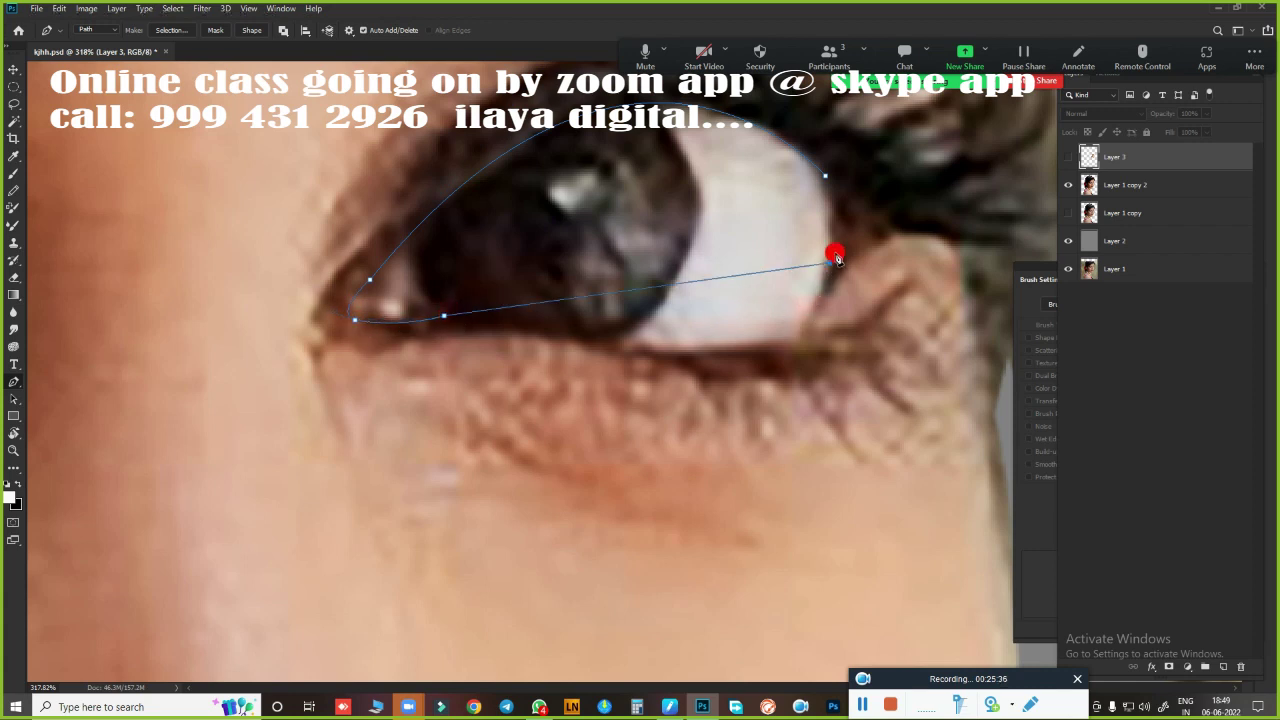
drag(828, 263, 853, 104)
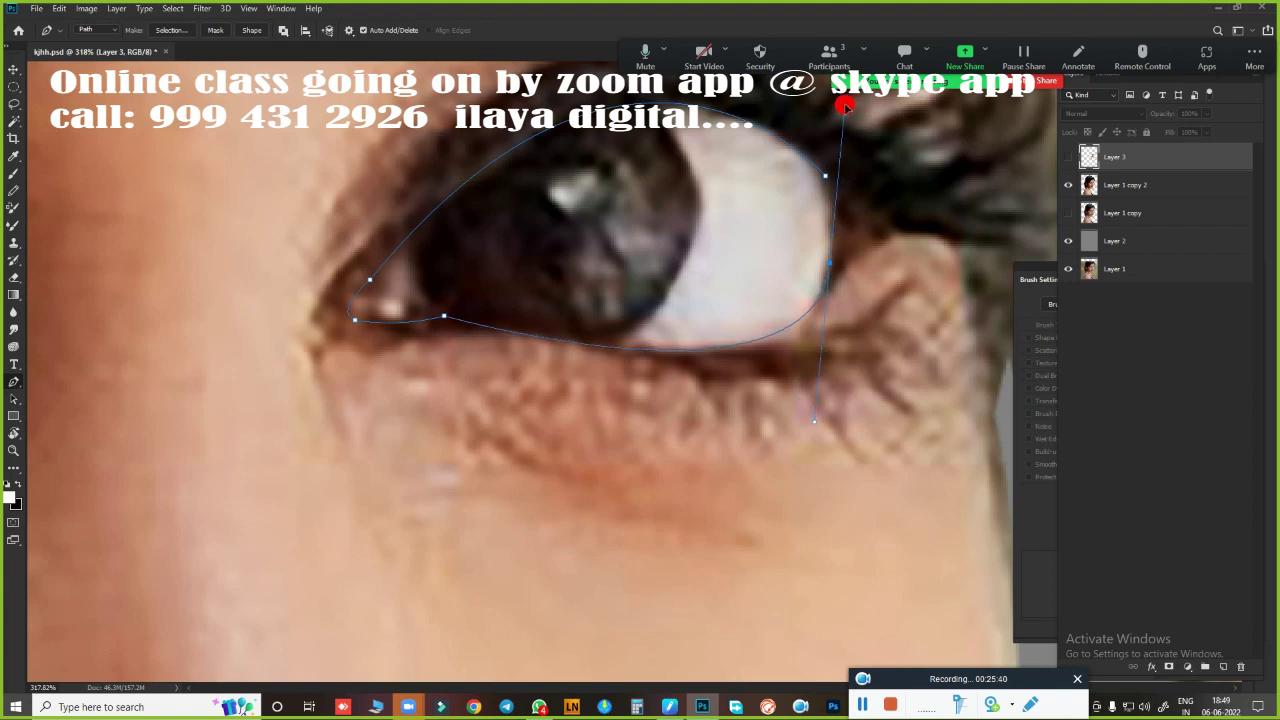
key(ctrl+z)
drag(851, 348, 752, 390)
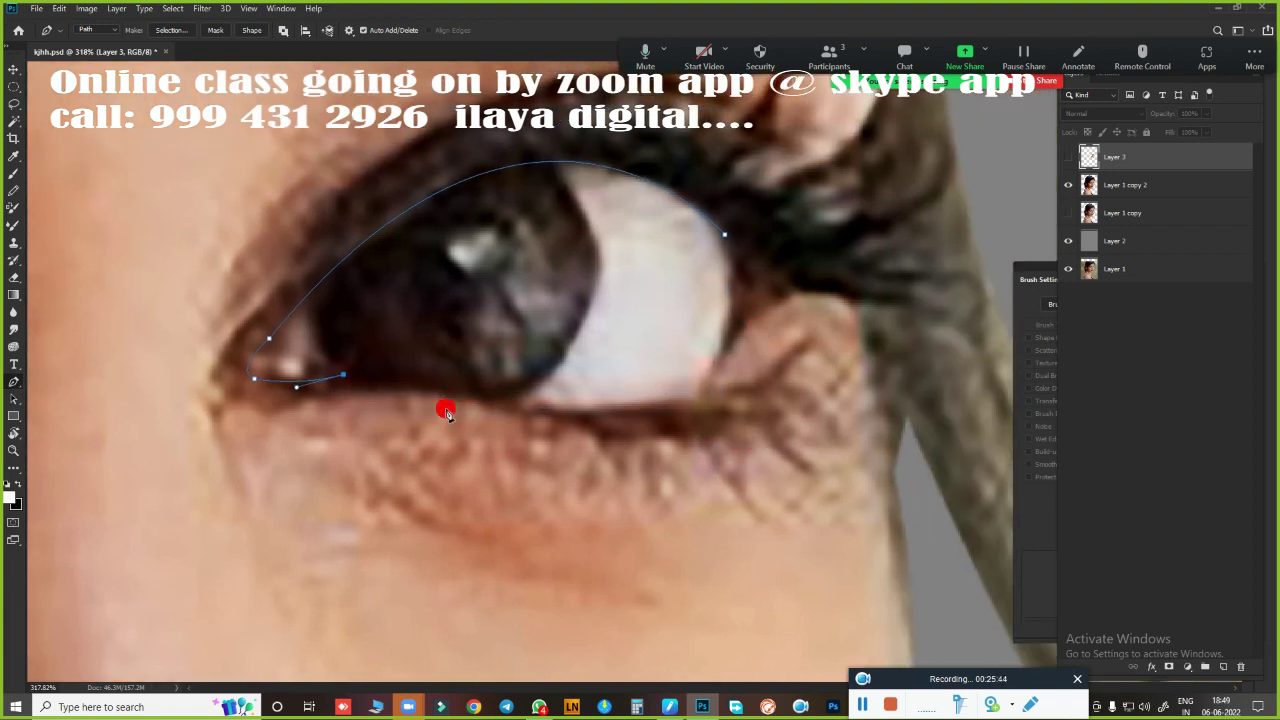
drag(329, 382, 455, 395)
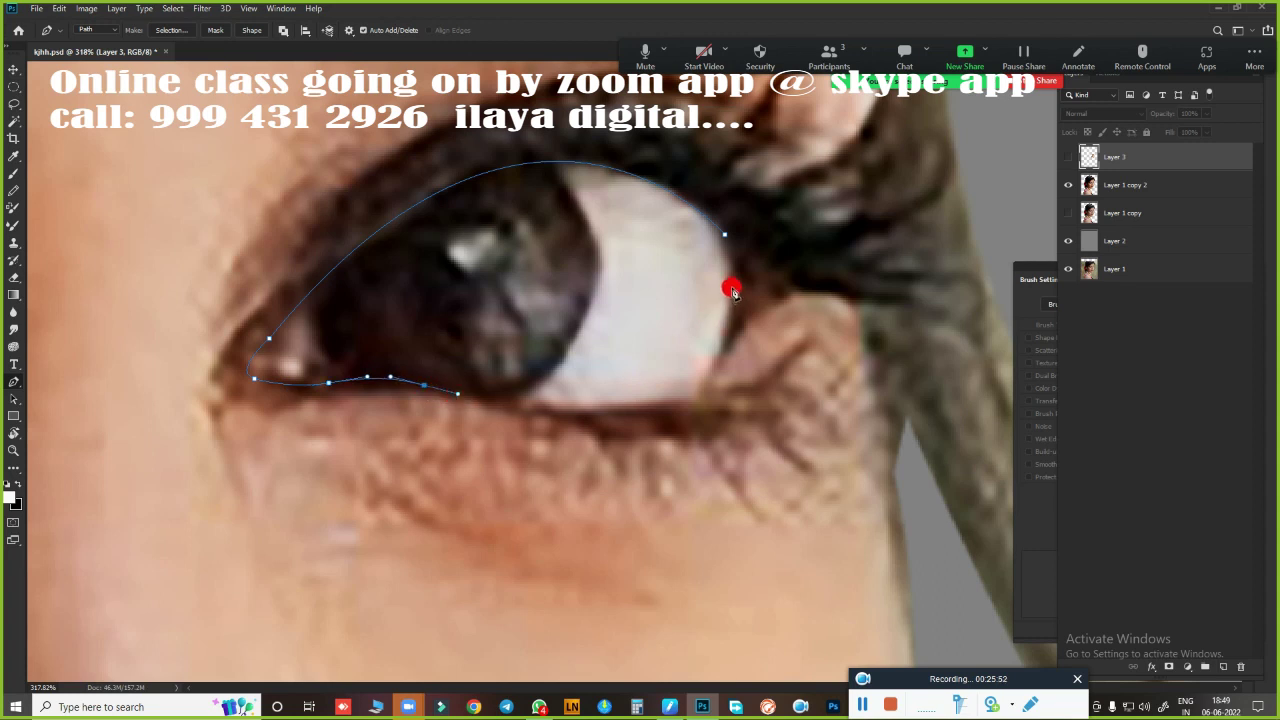
drag(733, 283, 722, 101)
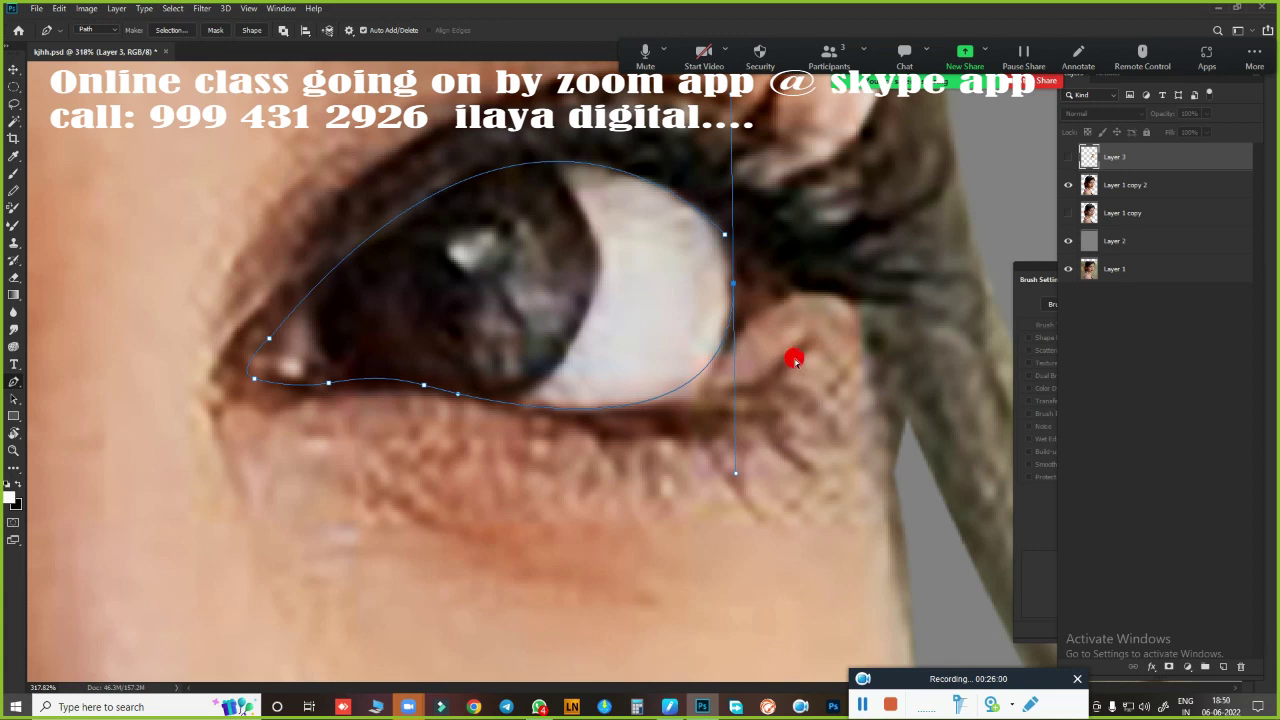
Convert the eye path into a selection feathered by 2 px
key(ctrl+Return)
key(shift+F6)
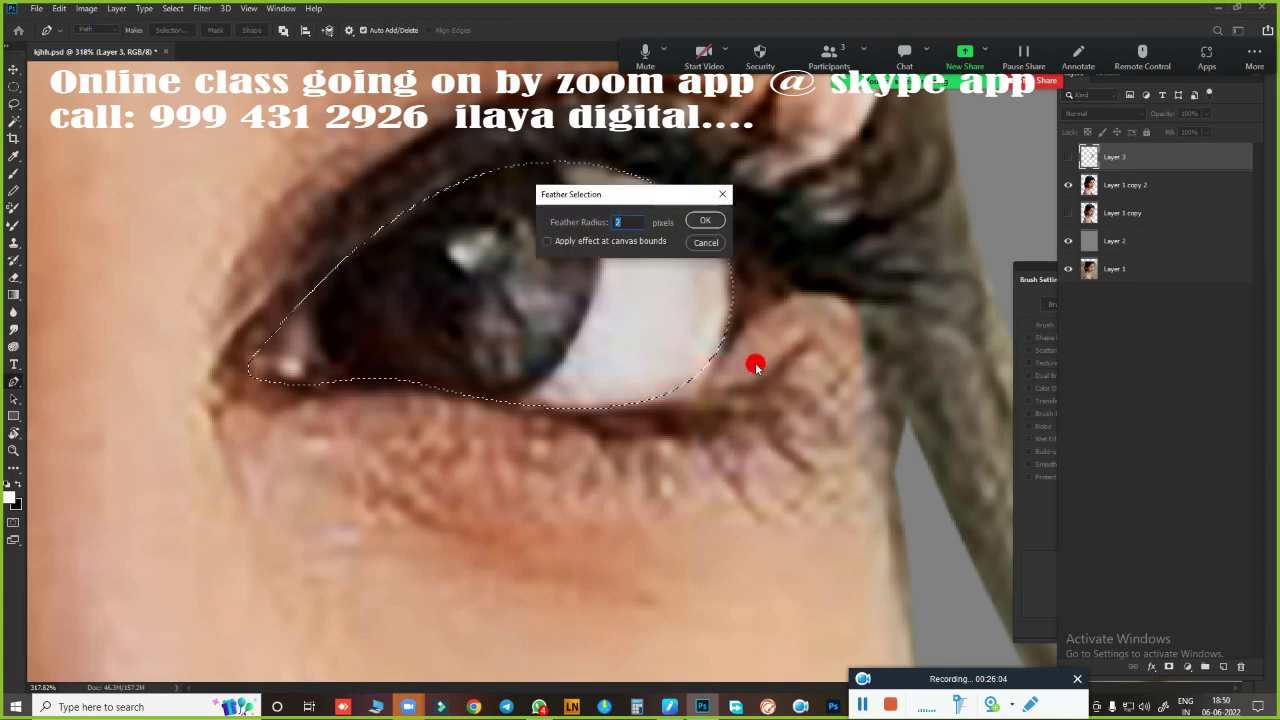
key(Return)
Show Layer 3 again and smudge the eye white smooth inside the selection
key(r)
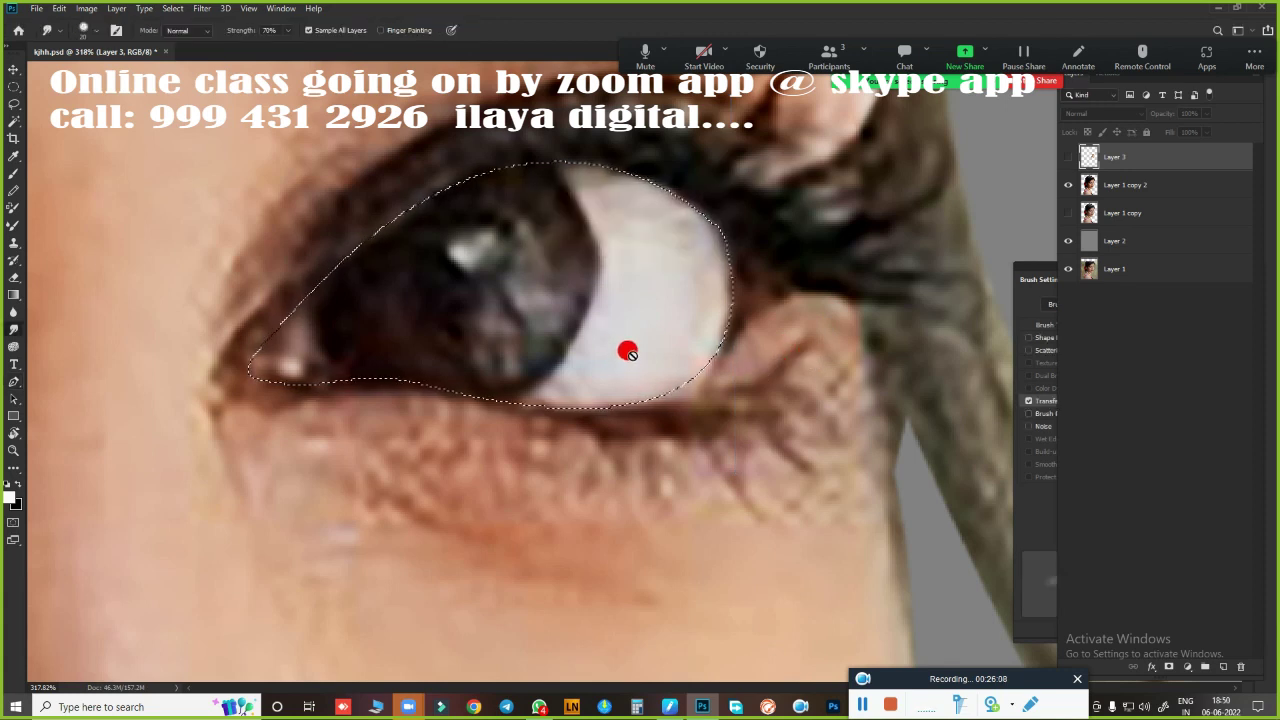
click(1068, 157)
mouse_move(553, 405)
mouse_down()
mouse_move(691, 343)
mouse_move(685, 367)
mouse_move(660, 277)
mouse_move(626, 366)
mouse_move(539, 424)
mouse_move(697, 314)
mouse_move(606, 177)
mouse_move(632, 172)
mouse_move(643, 249)
mouse_move(674, 237)
mouse_move(689, 269)
mouse_move(675, 242)
mouse_move(651, 249)
mouse_move(446, 454)
mouse_move(269, 323)
mouse_move(309, 363)
mouse_move(292, 365)
mouse_move(466, 363)
mouse_move(324, 393)
mouse_up()
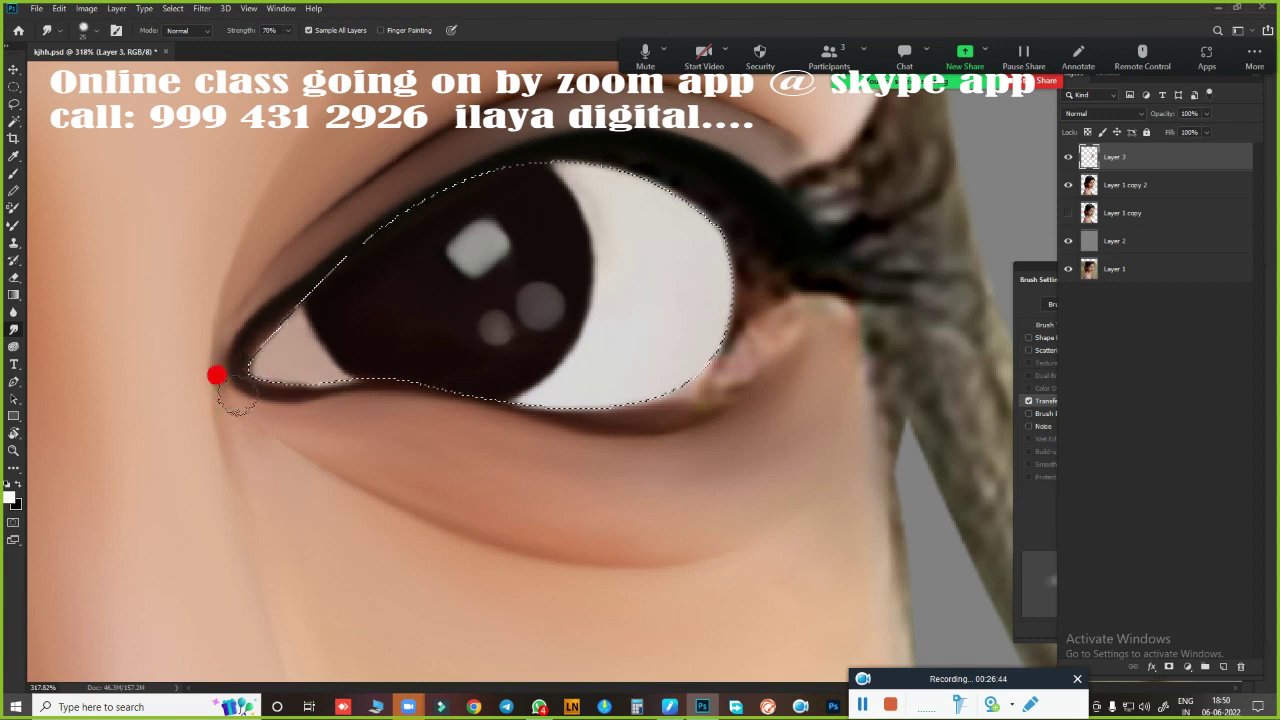
key(e)
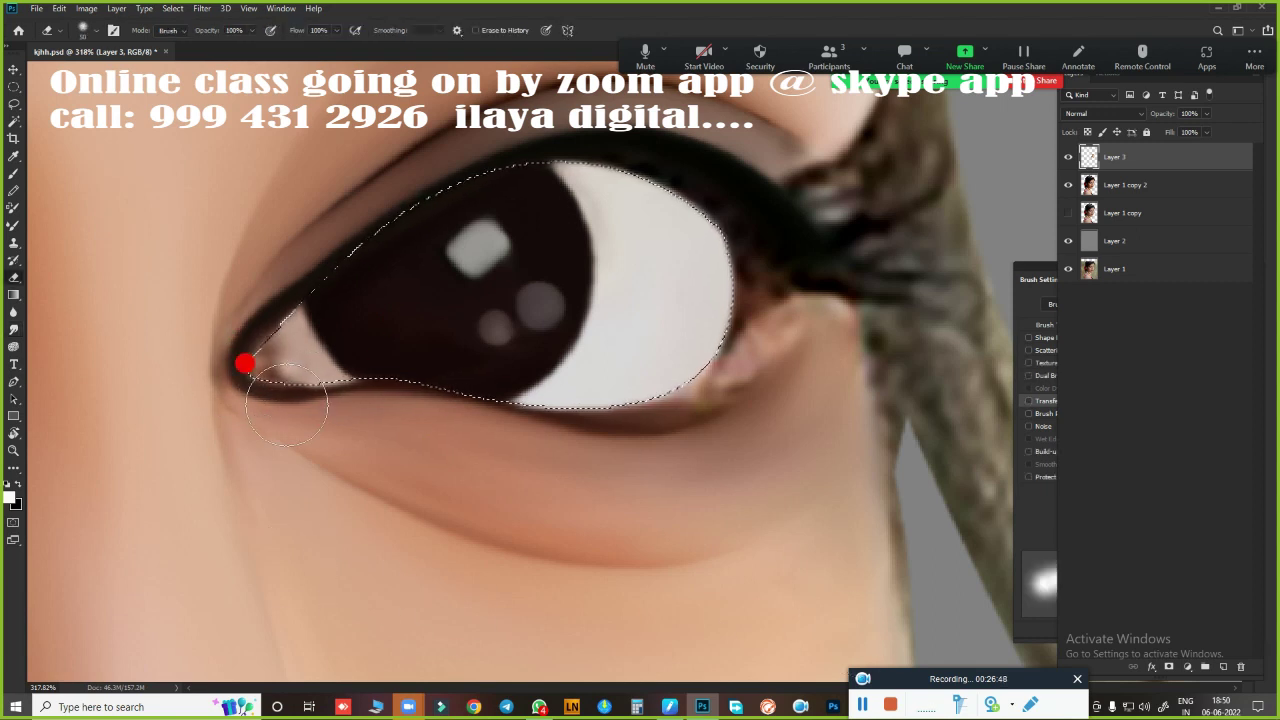
Set red as the foreground colour and smudge the dark iris edge into the pink inner corner
click(12, 498)
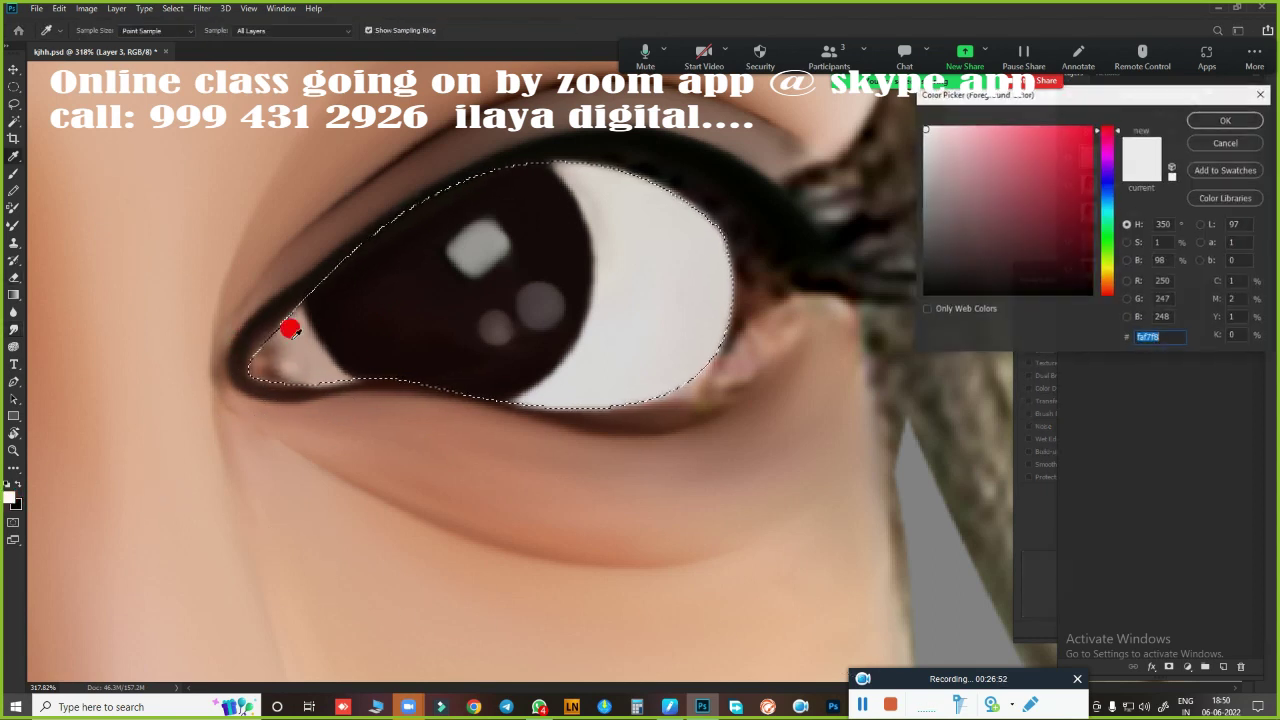
key(Return)
key(r)
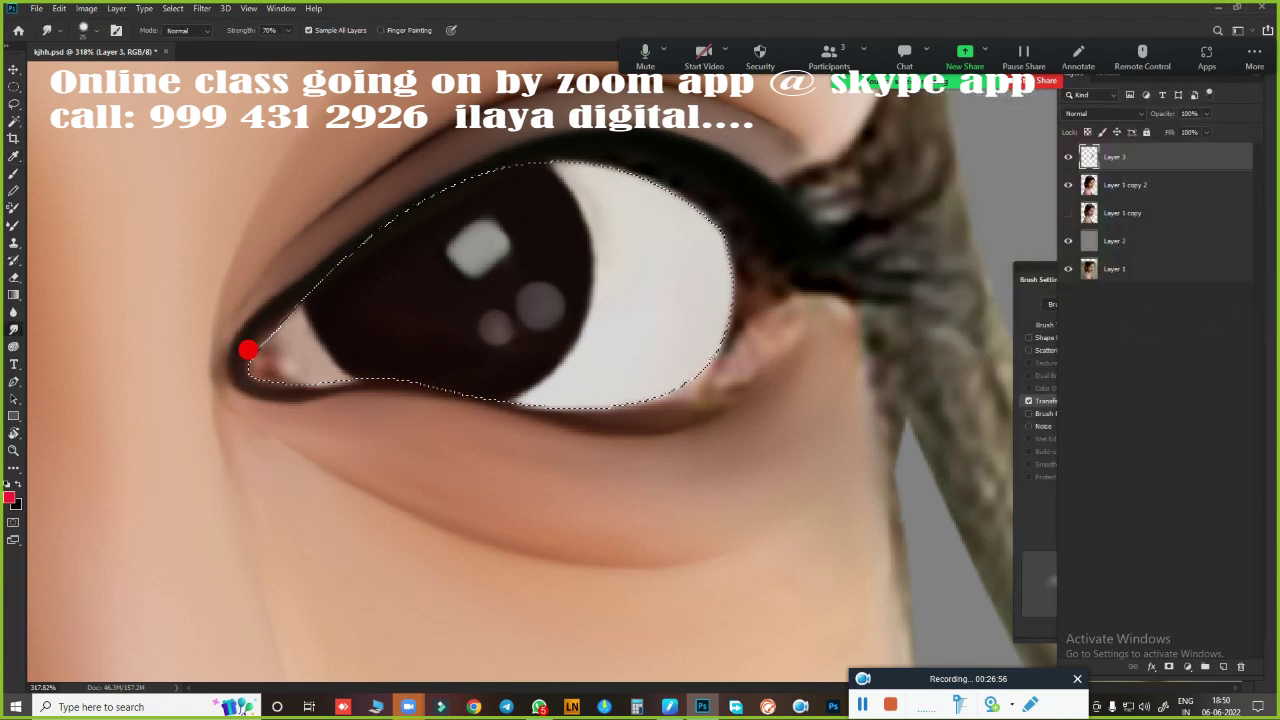
drag(350, 363, 280, 357)
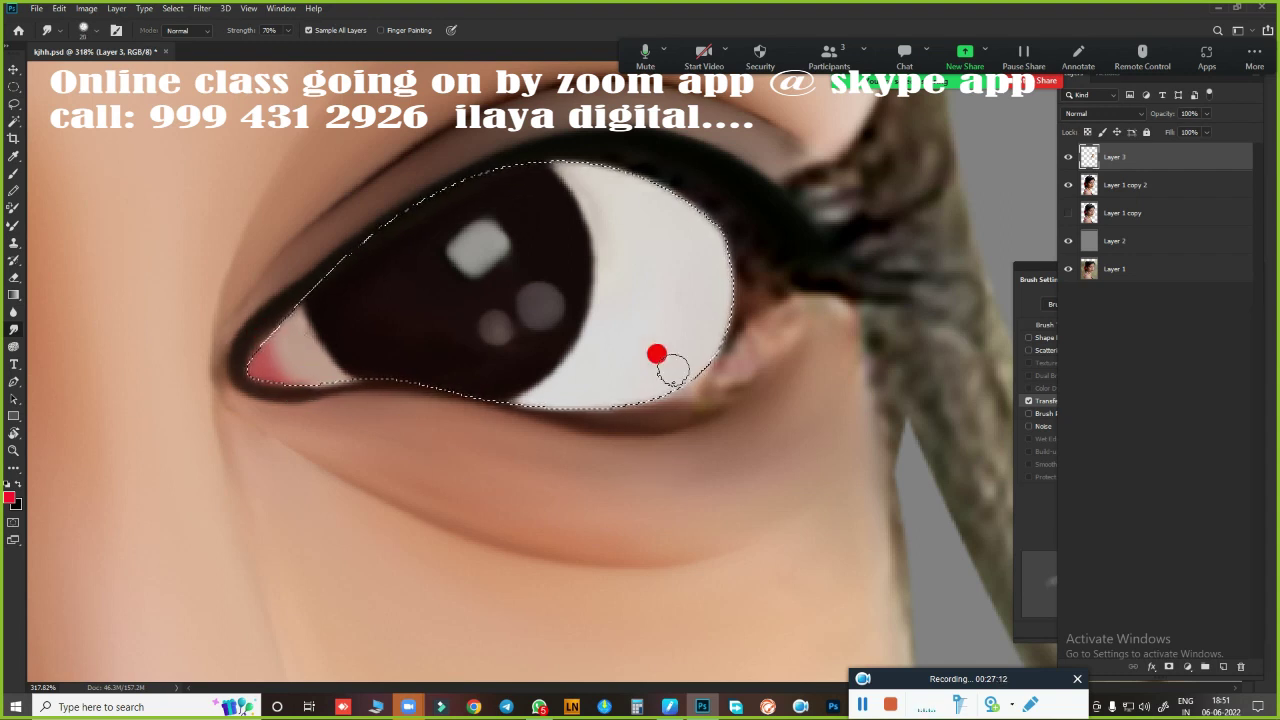
Re-feather the eye selection and smear the skin bump below the outer corner
key(shift+F6)
key(Return)
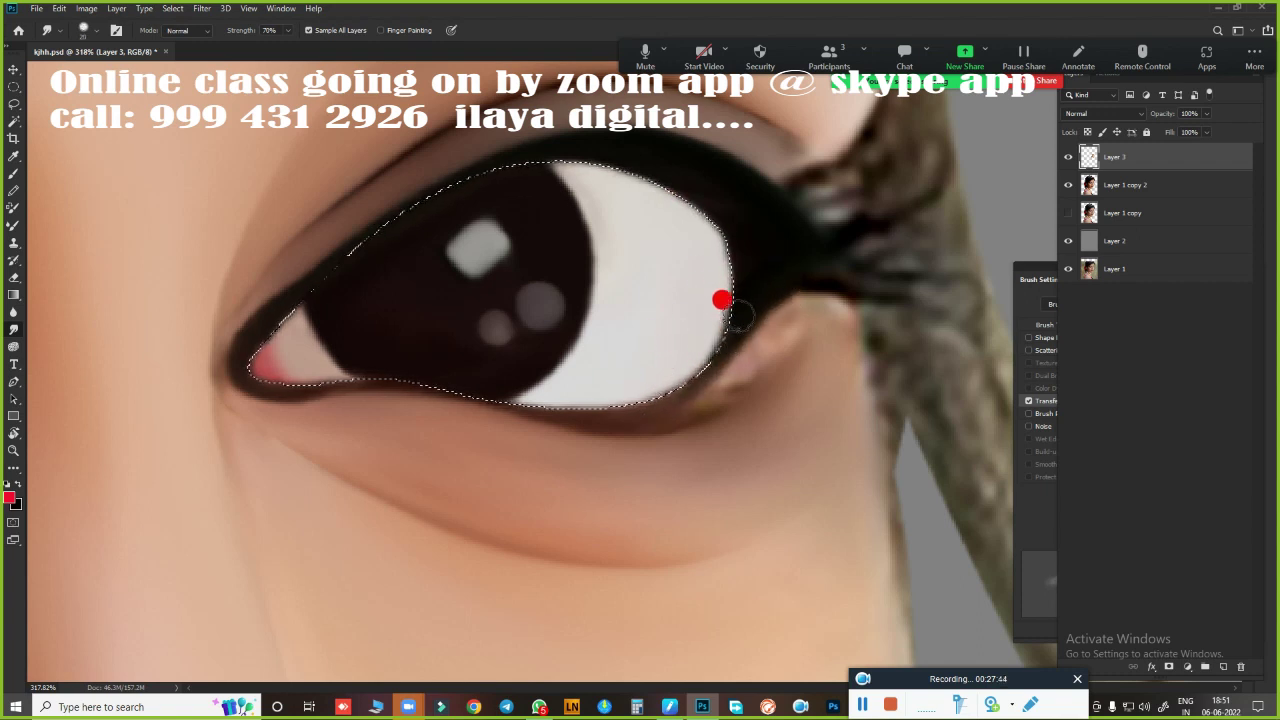
drag(806, 304, 668, 427)
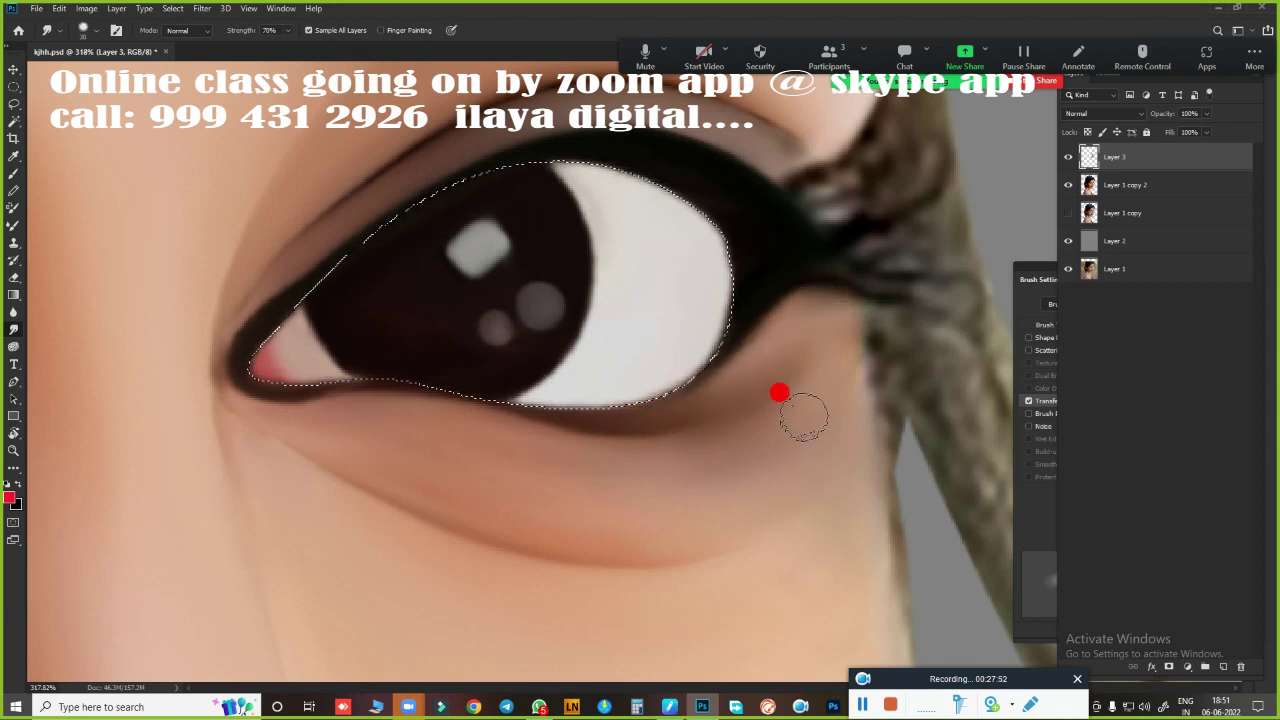
Deselect the eye and toggle Layer 3 off and on to compare before and after
key(ctrl+d)
scroll(716, 406, down, 4)
scroll(766, 423, down, 3)
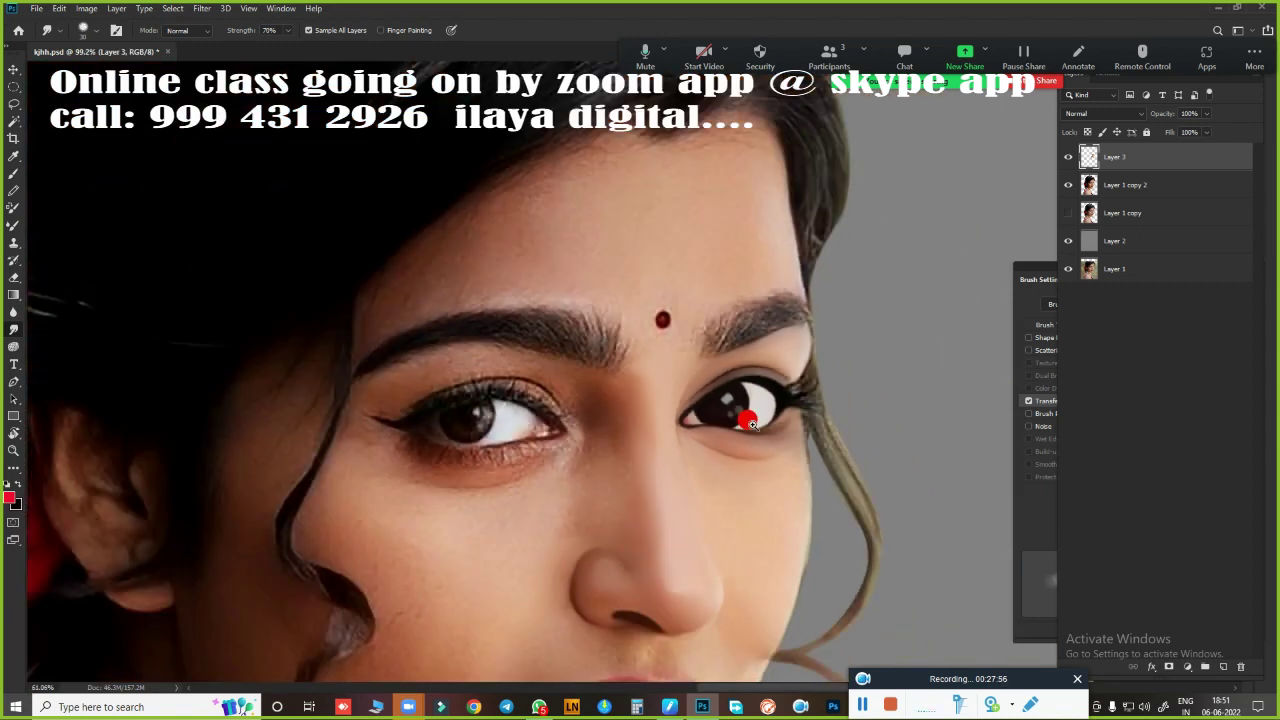
scroll(749, 420, down, 3)
scroll(777, 371, down, 2)
click(1067, 157)
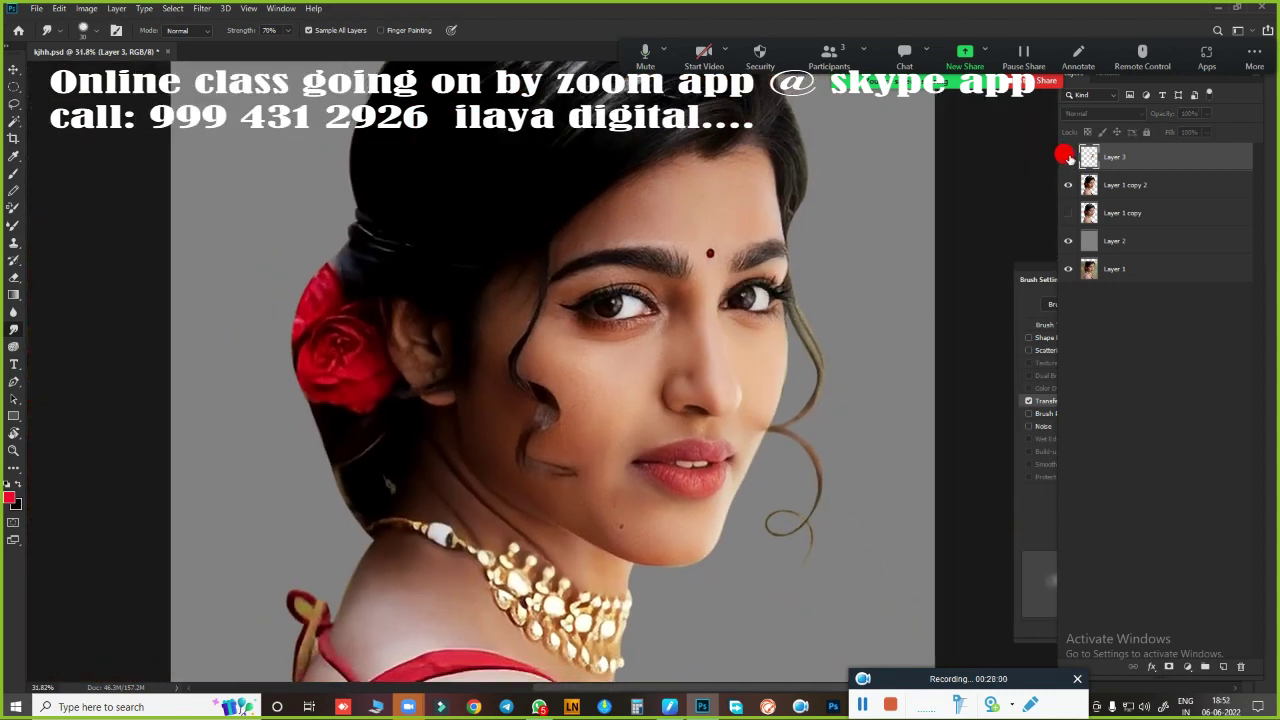
click(1067, 157)
scroll(800, 285, up, 5)
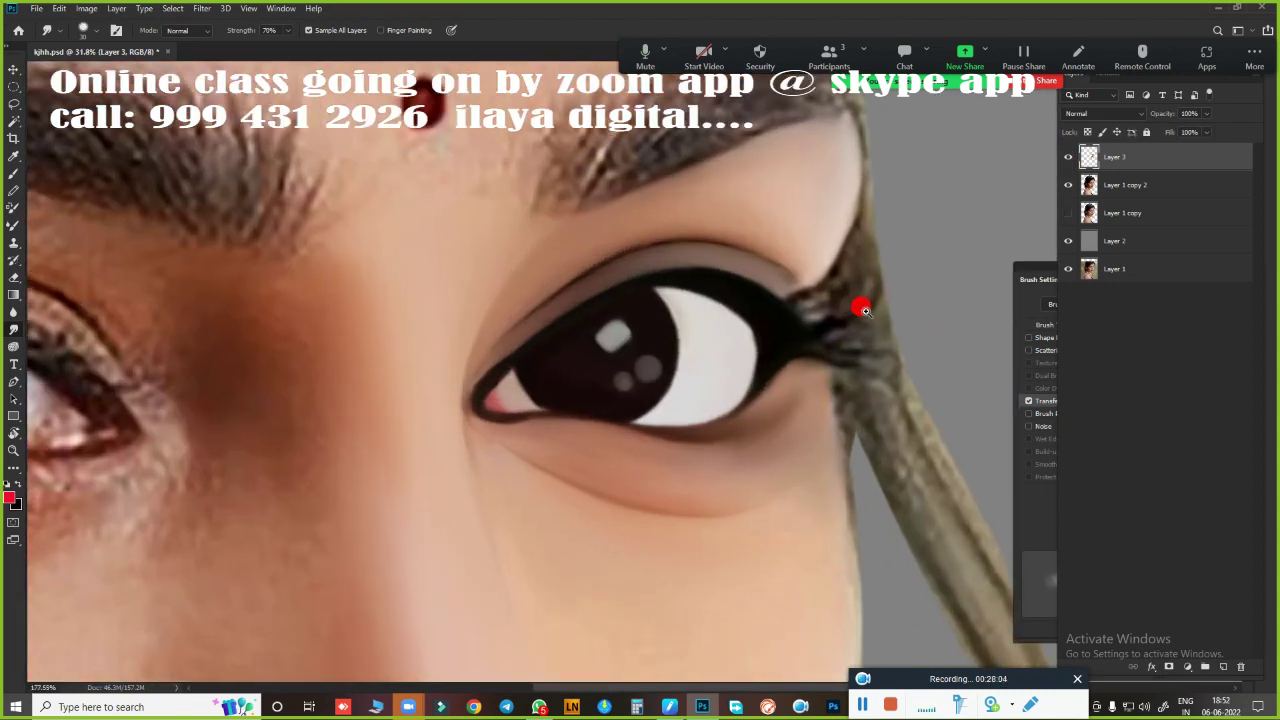
scroll(830, 330, down, 1)
scroll(700, 335, down, 2)
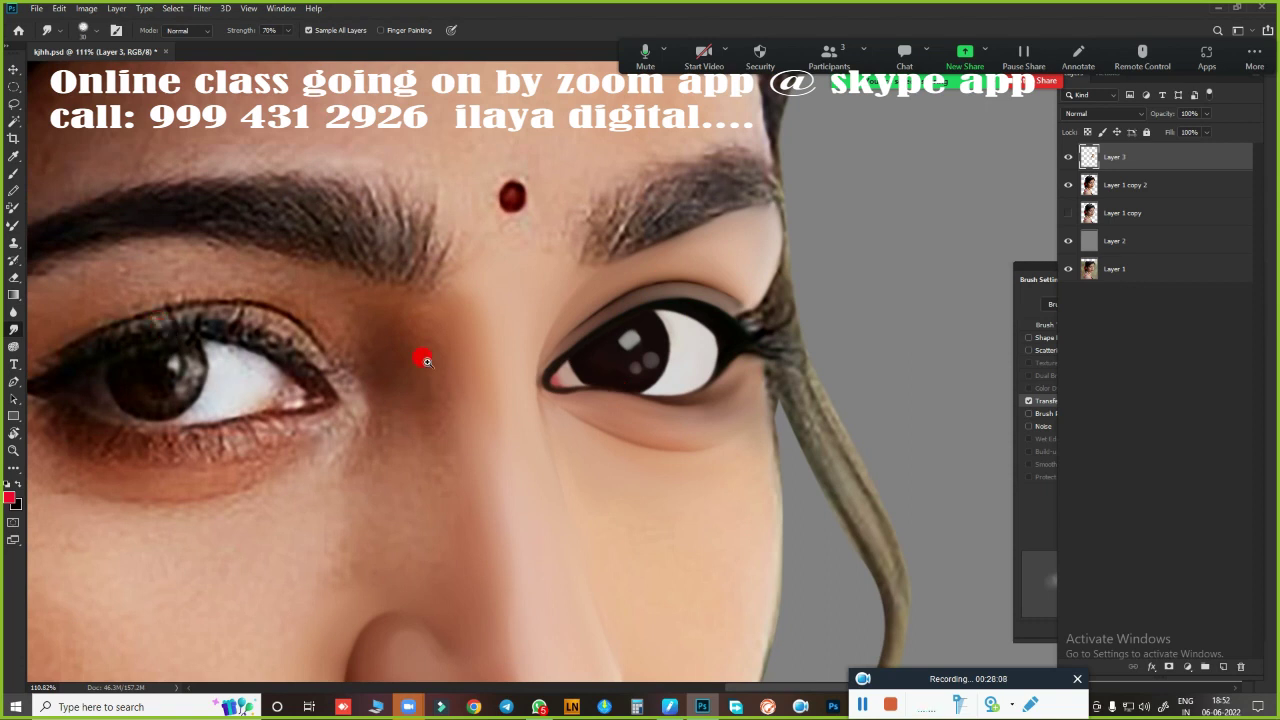
scroll(423, 357, up, 2)
scroll(640, 357, up, 2)
scroll(590, 370, down, 2)
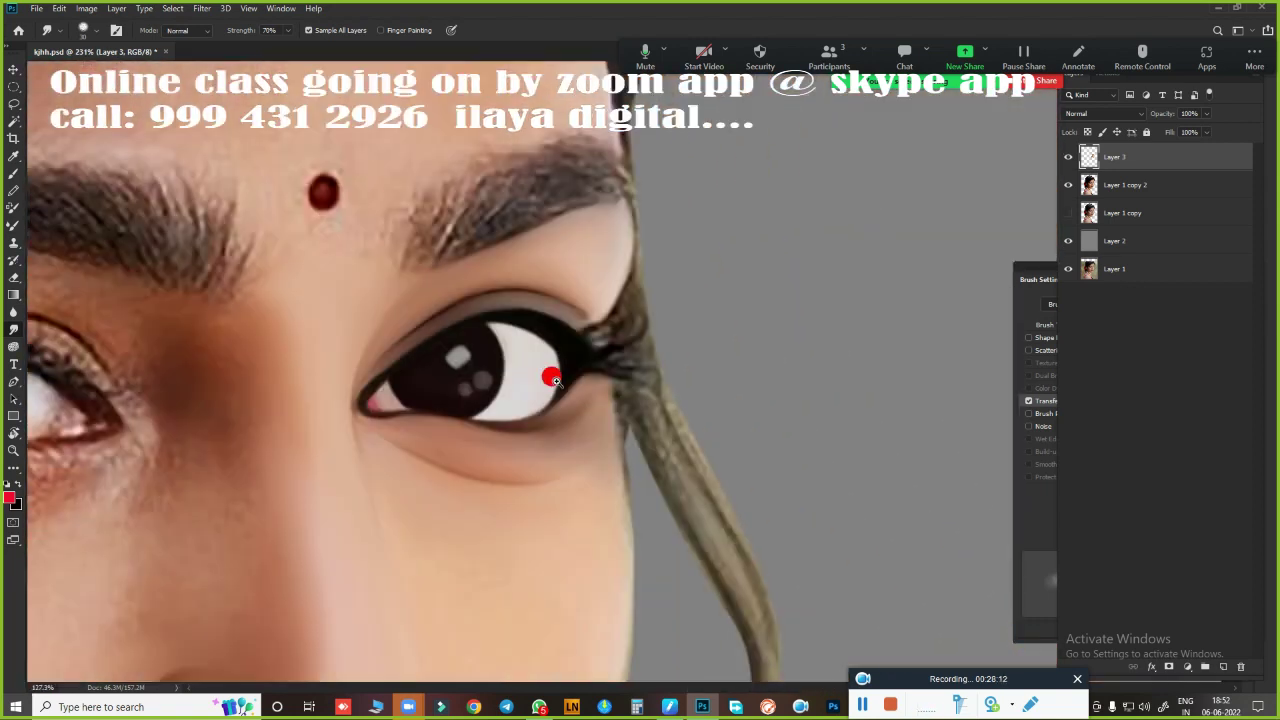
scroll(560, 390, up, 3)
scroll(660, 465, down, 1)
scroll(645, 458, down, 2)
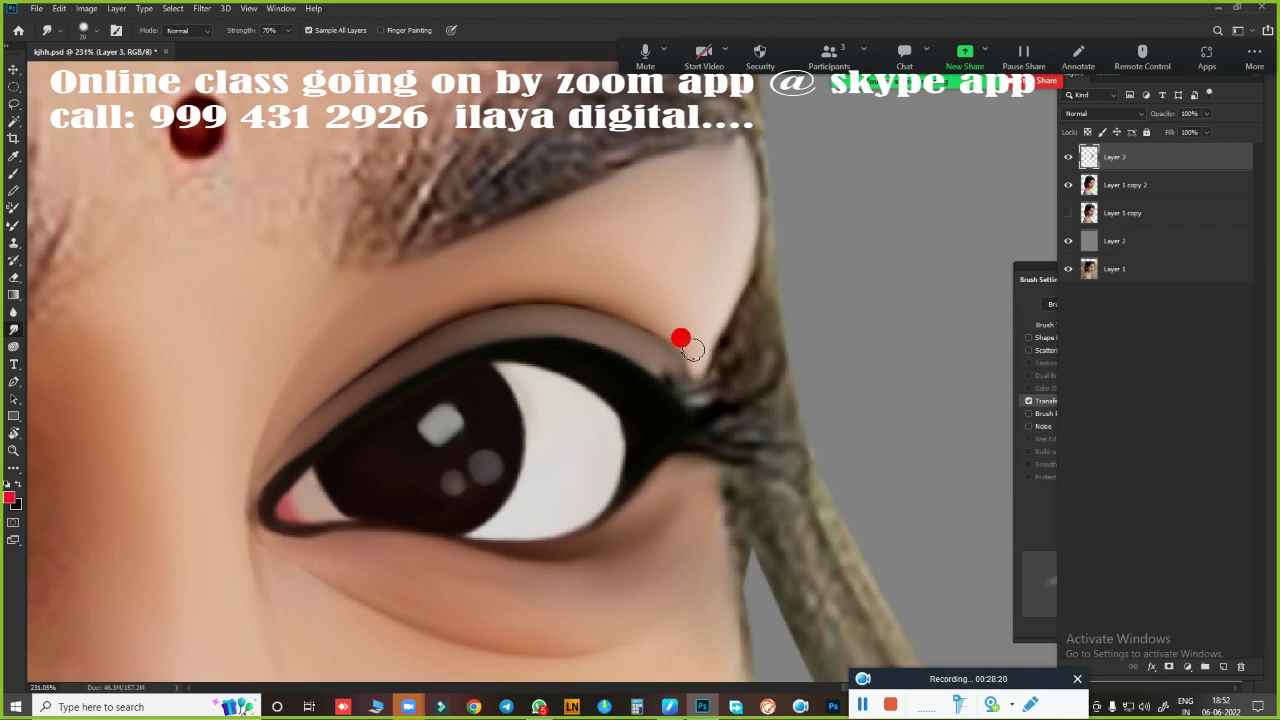
Smudge away the stray lash strands at the painted eye's outer corner
mouse_move(700, 366)
mouse_down()
mouse_move(694, 474)
mouse_move(698, 374)
mouse_up()
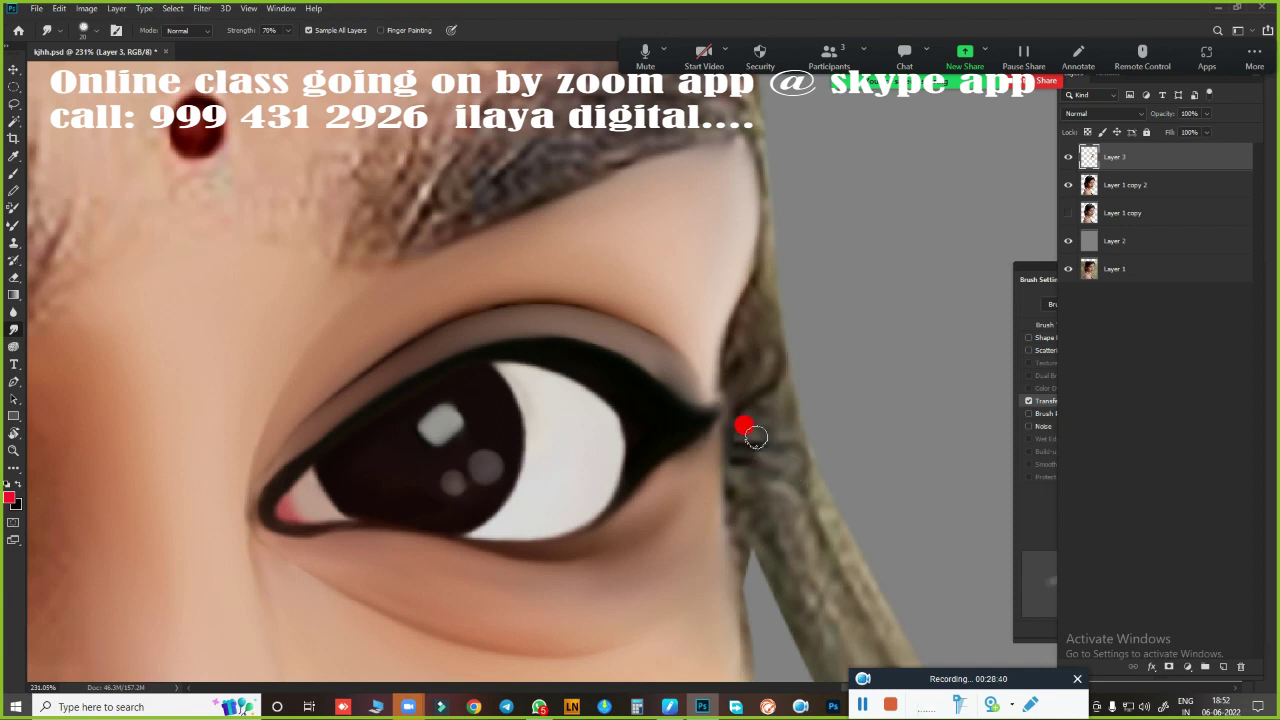
scroll(726, 468, down, 3)
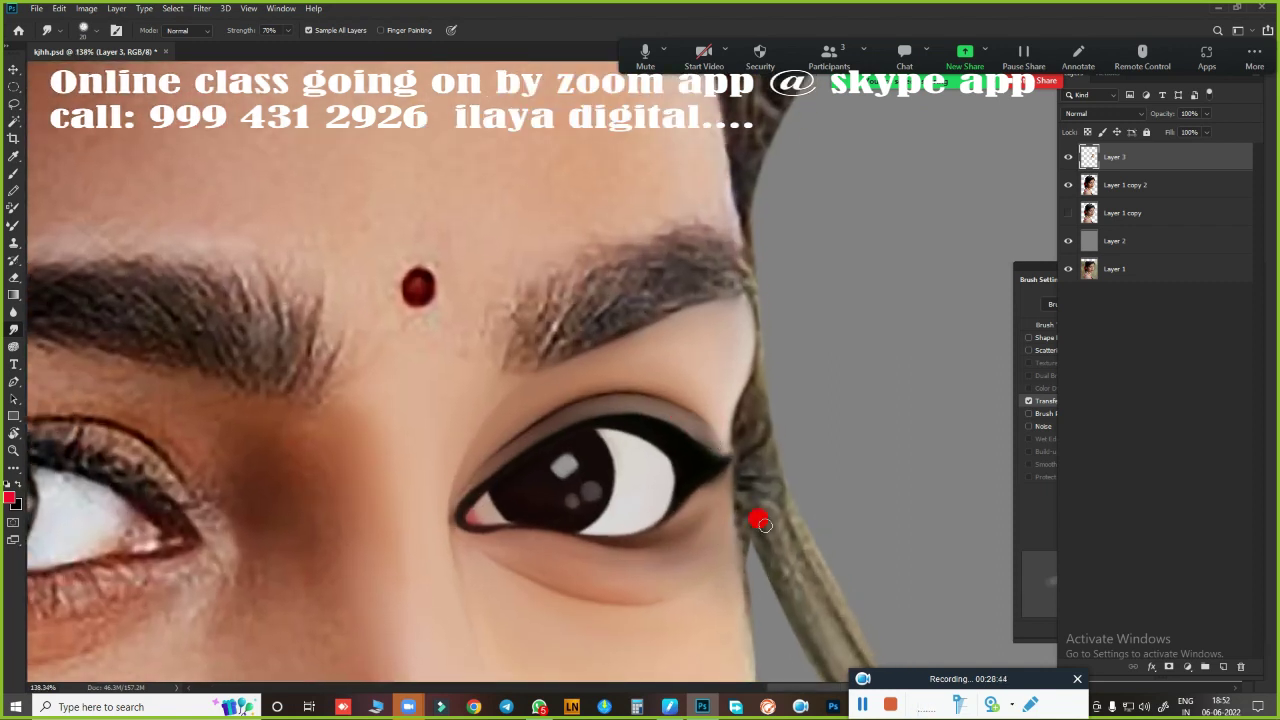
scroll(762, 522, down, 3)
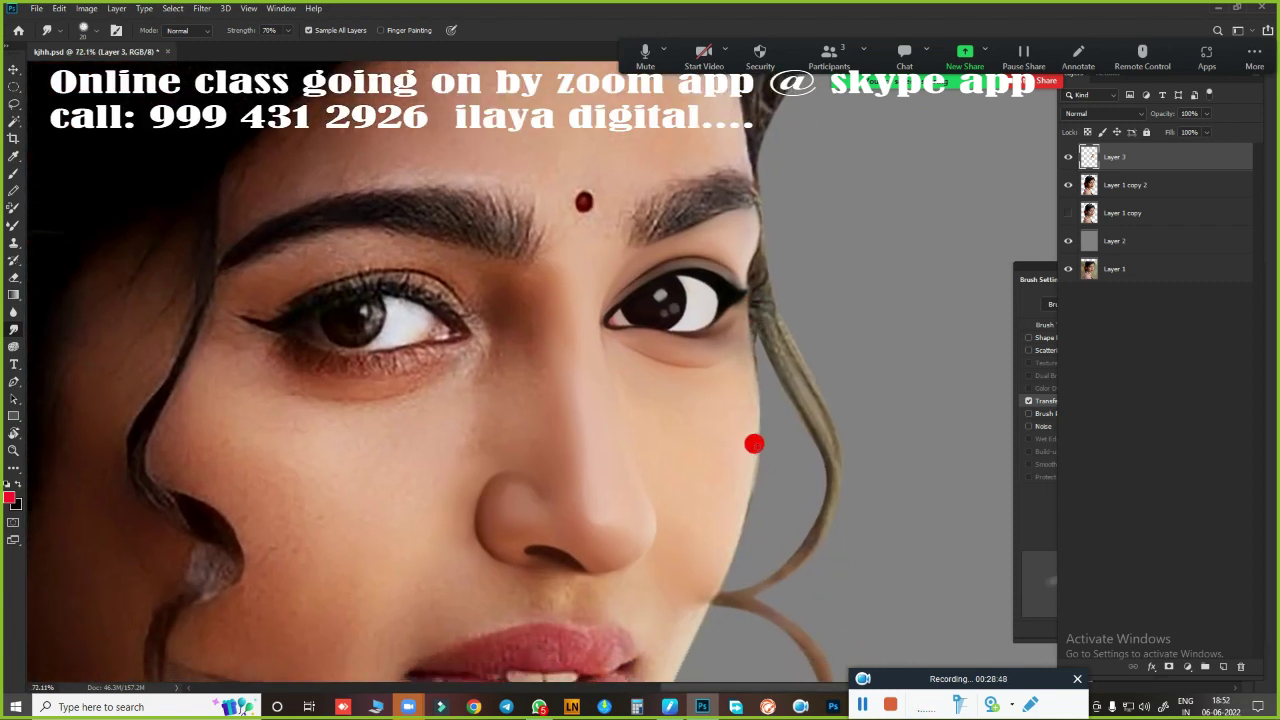
scroll(629, 471, up, 2)
scroll(666, 346, up, 2)
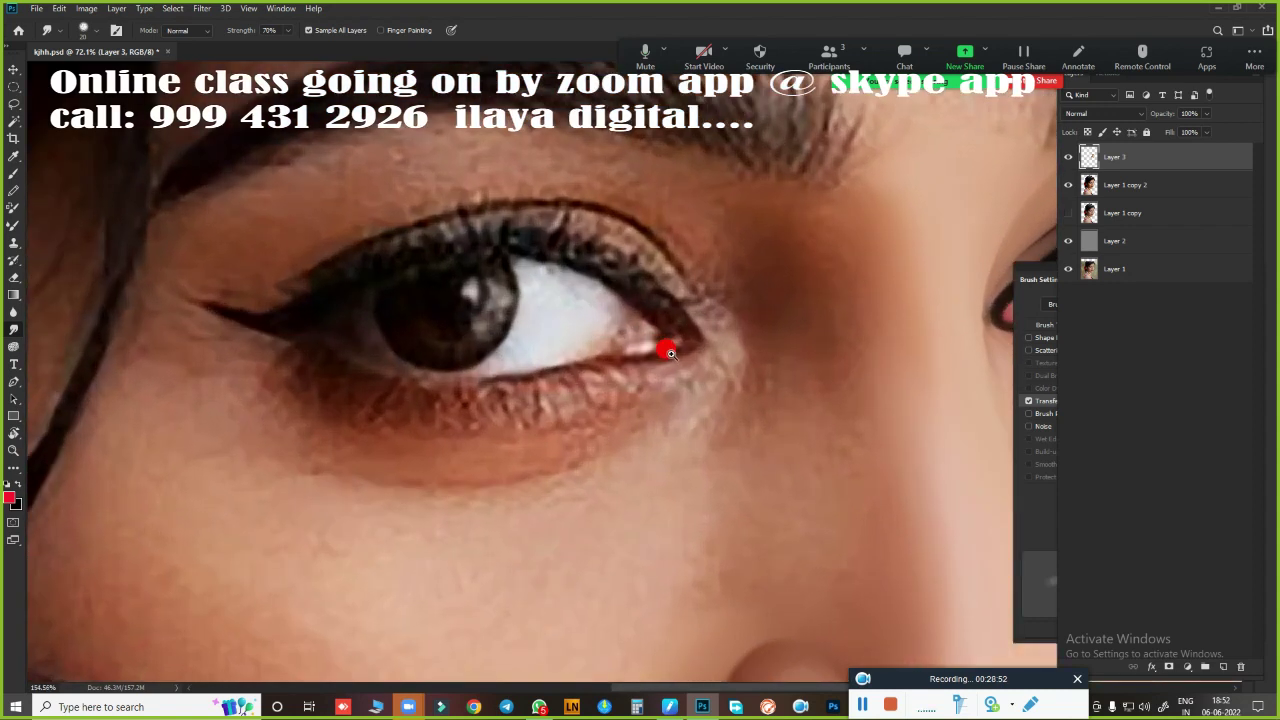
scroll(668, 395, up, 1)
key(p)
scroll(654, 457, down, 2)
Trace a Pen outline of the second eye's under-eye area, closing it at the eye corner
scroll(718, 383, up, 2)
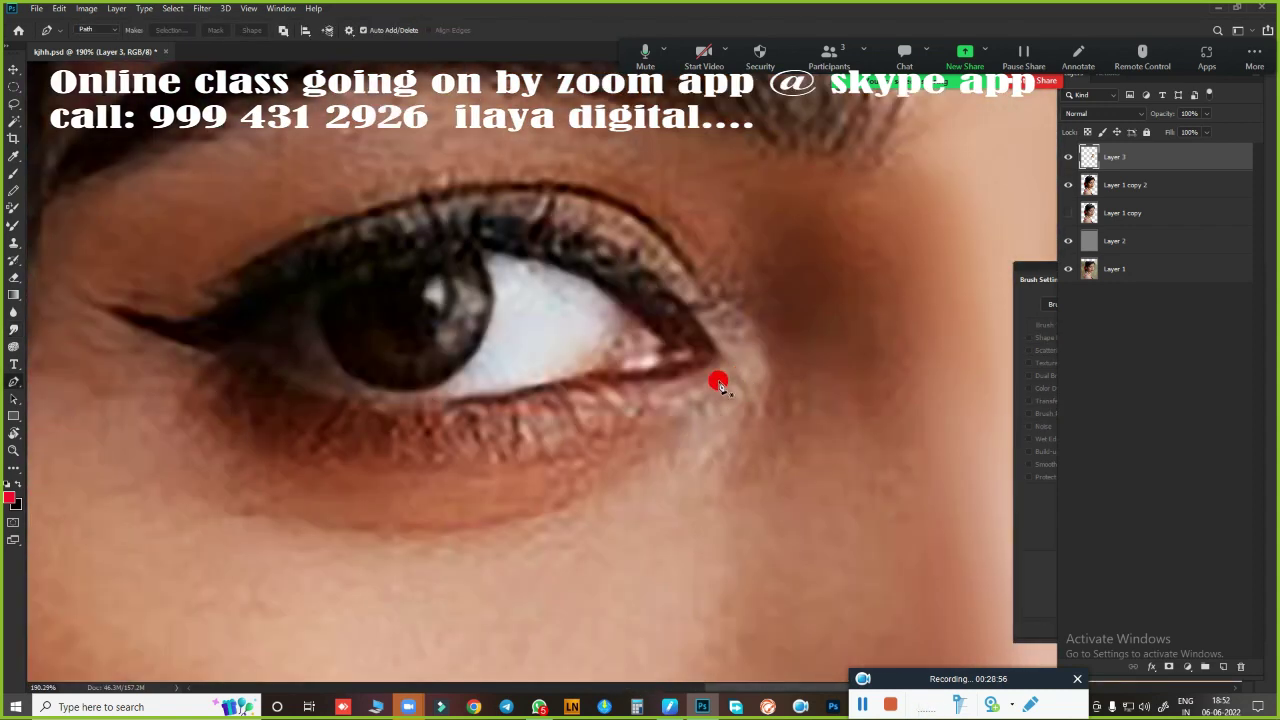
click(730, 380)
drag(284, 511, 96, 444)
scroll(480, 491, down, 3)
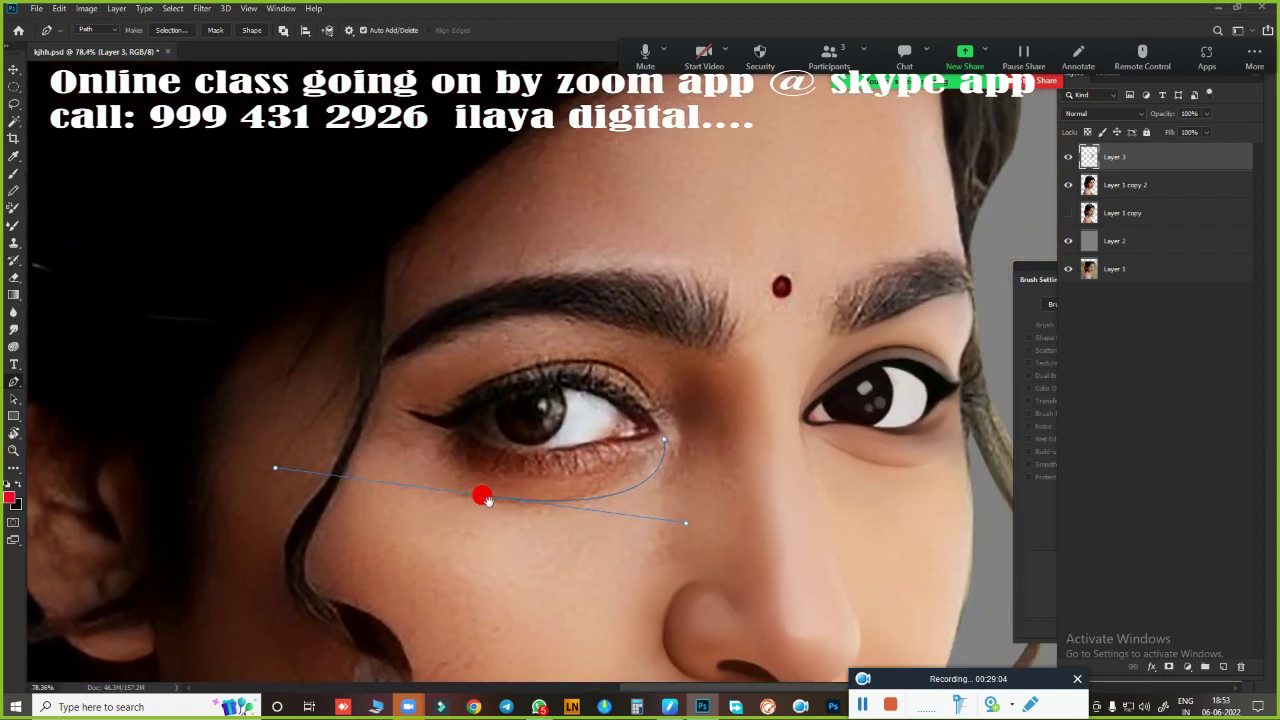
scroll(571, 514, up, 2)
key(ctrl+z)
drag(470, 477, 235, 465)
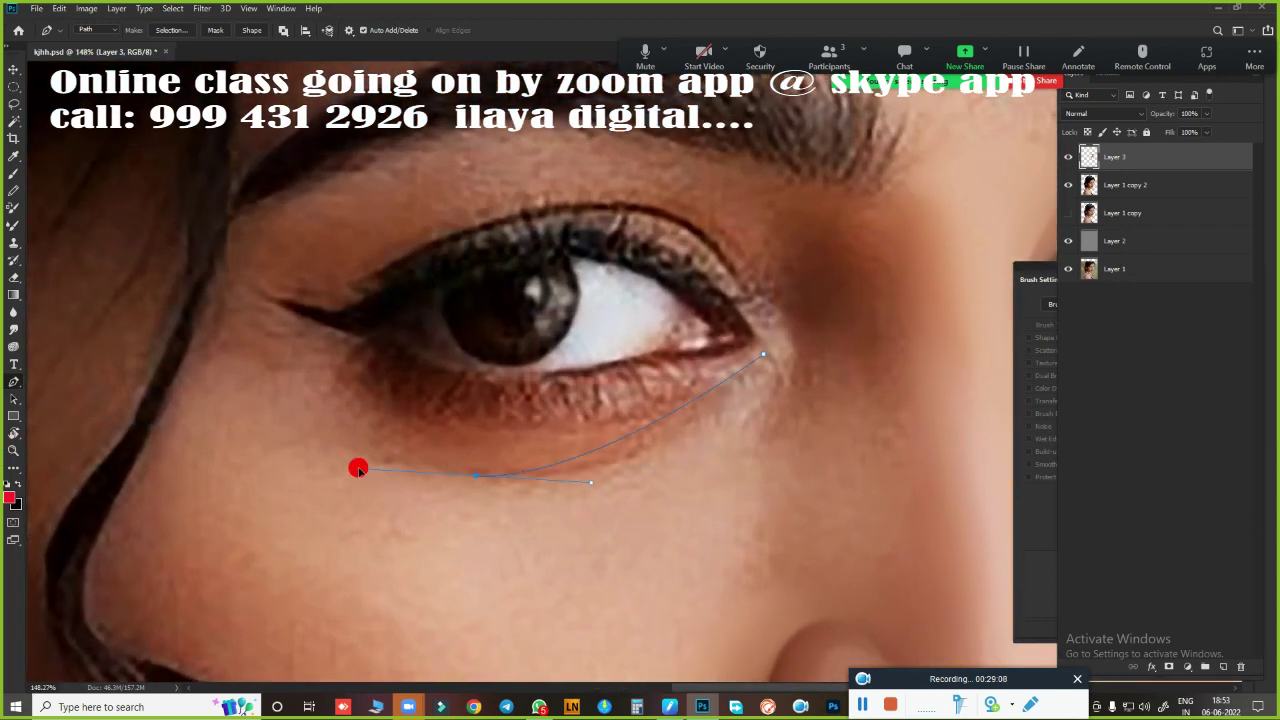
drag(470, 476, 403, 457)
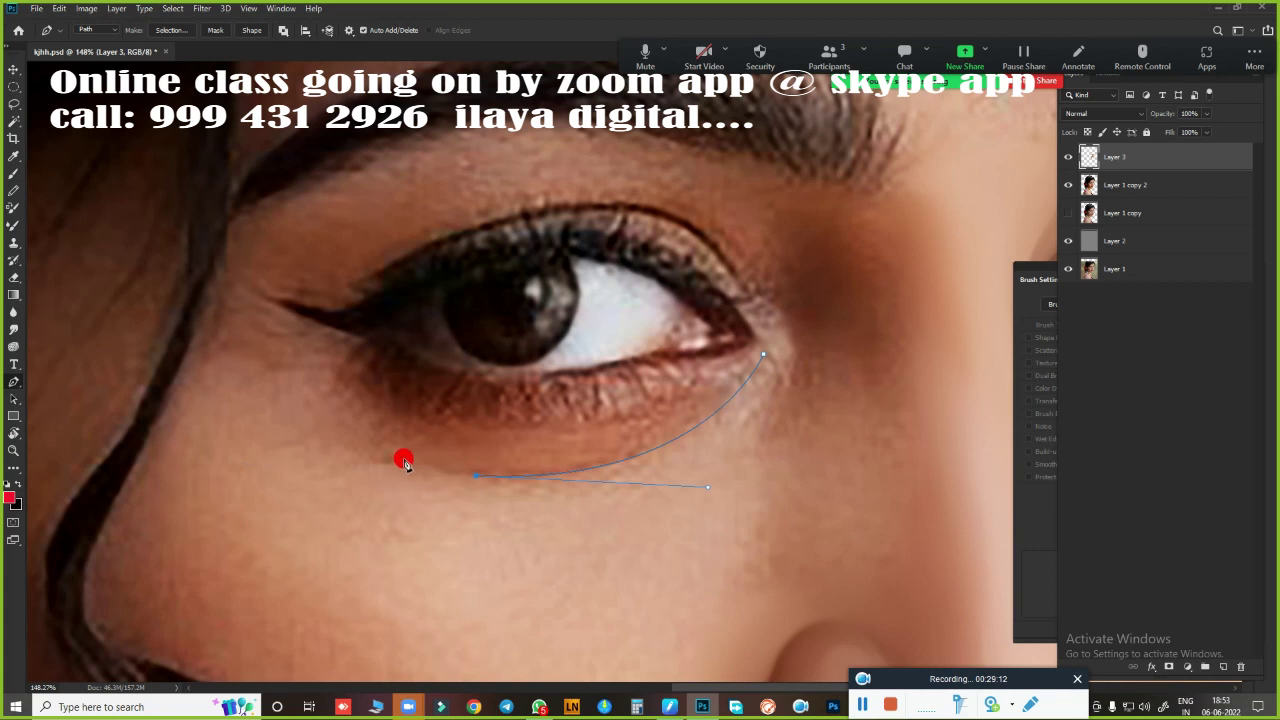
click(283, 472)
click(286, 448)
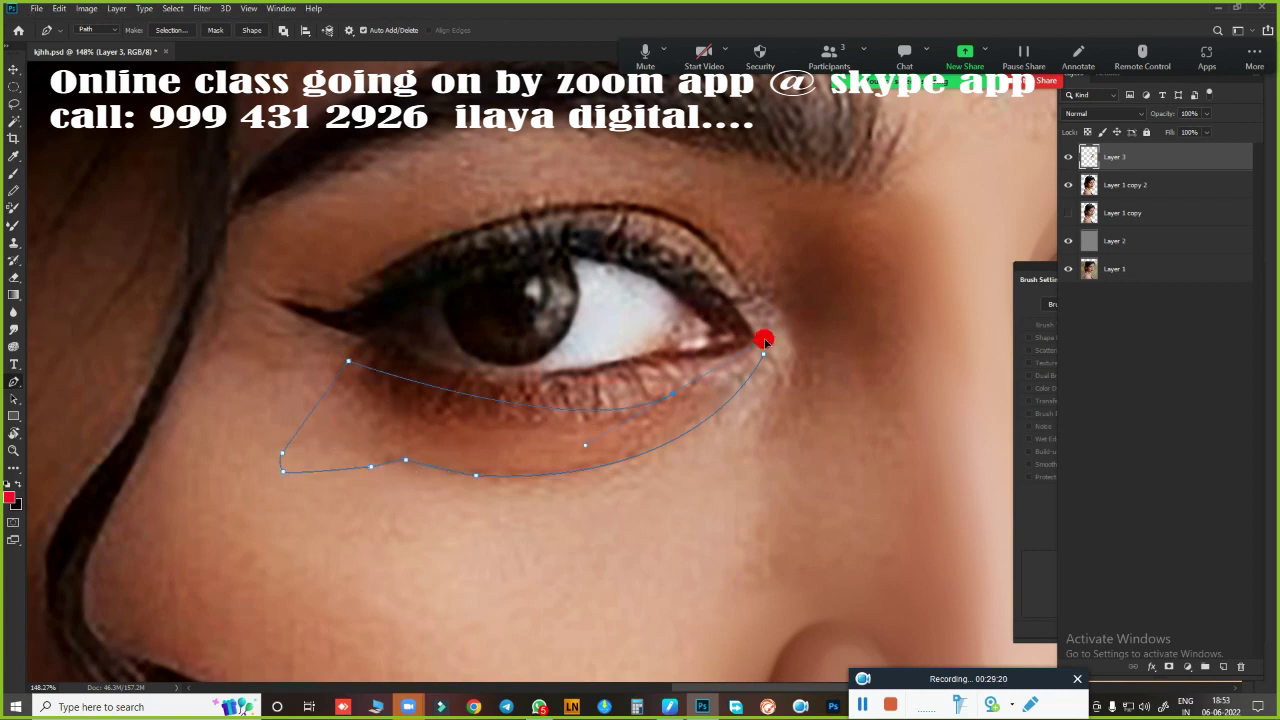
drag(763, 354, 908, 294)
Outline the lower lash line, eyeliner wing, upper lid and outer corner, then make a selection
drag(370, 299, 127, 465)
click(372, 300)
drag(279, 302, 215, 281)
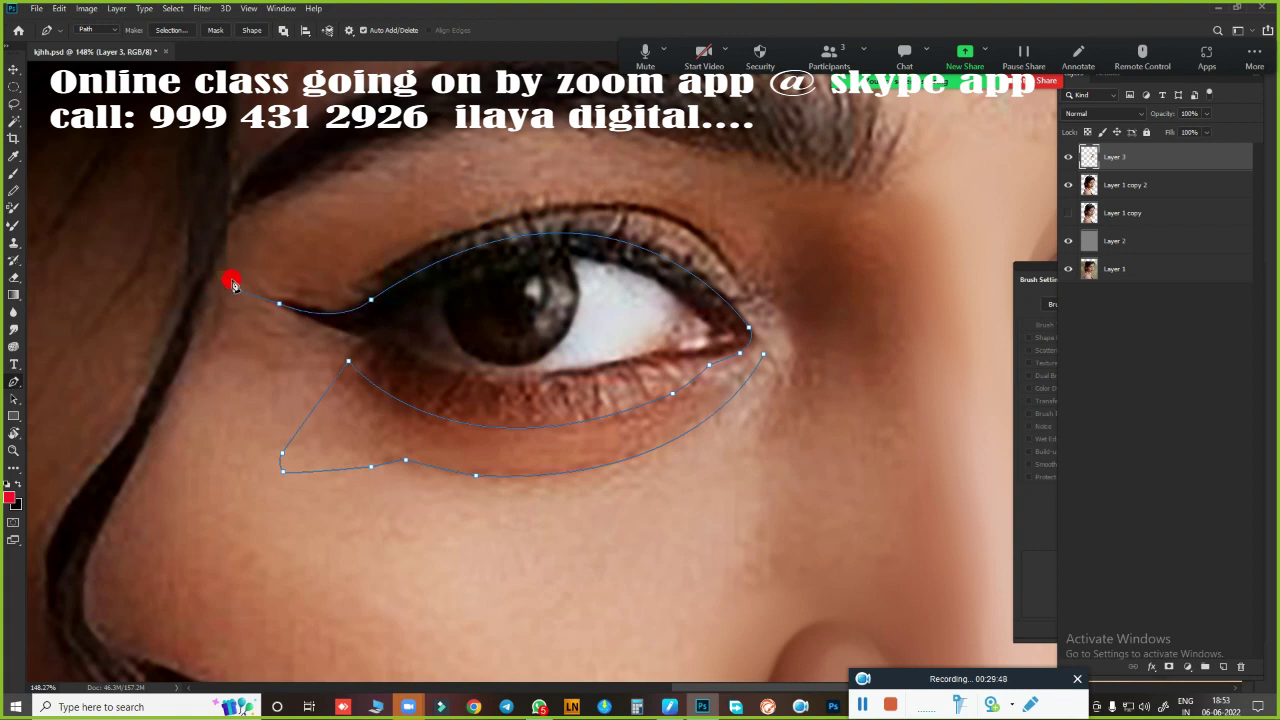
drag(517, 218, 570, 206)
drag(746, 294, 799, 413)
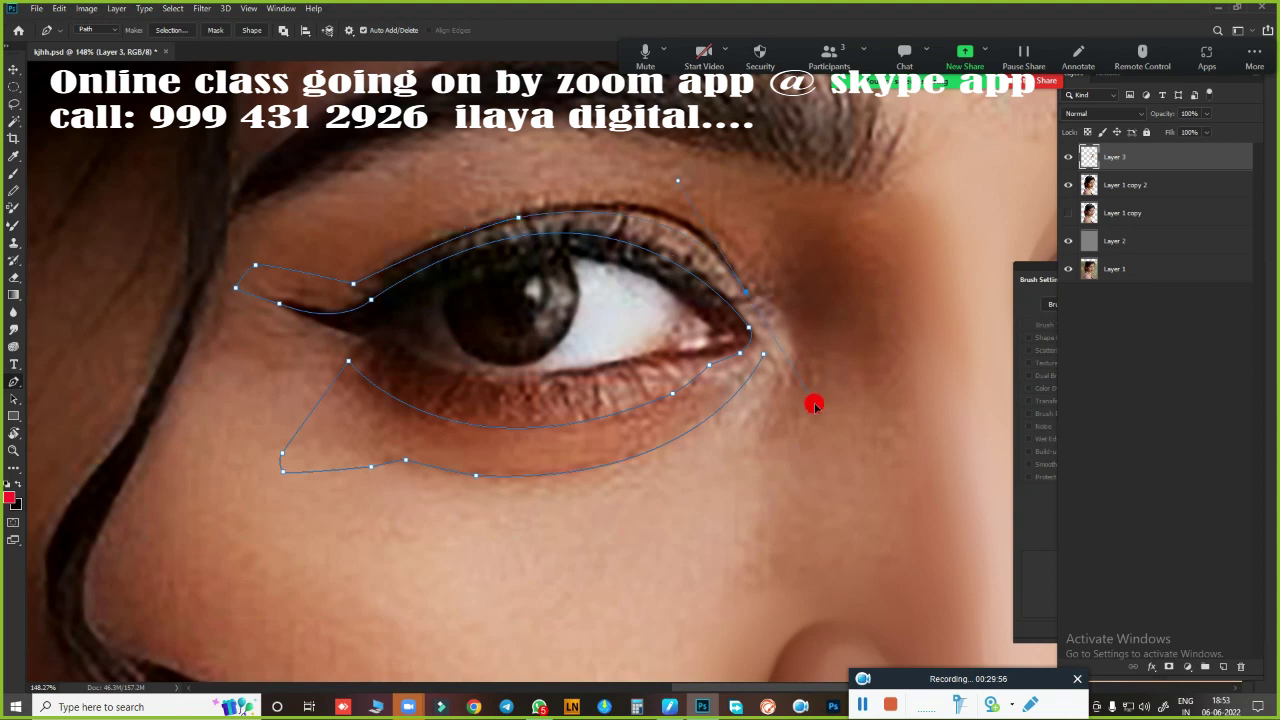
alt+click(752, 296)
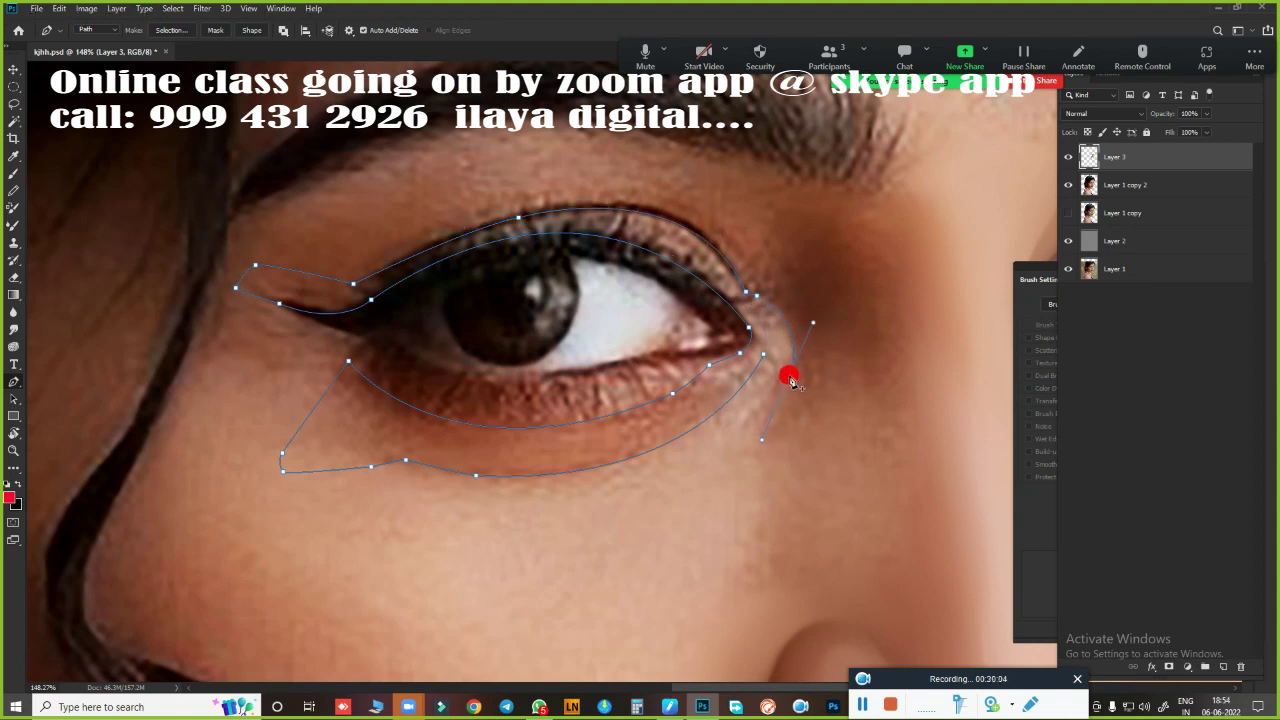
click(789, 374)
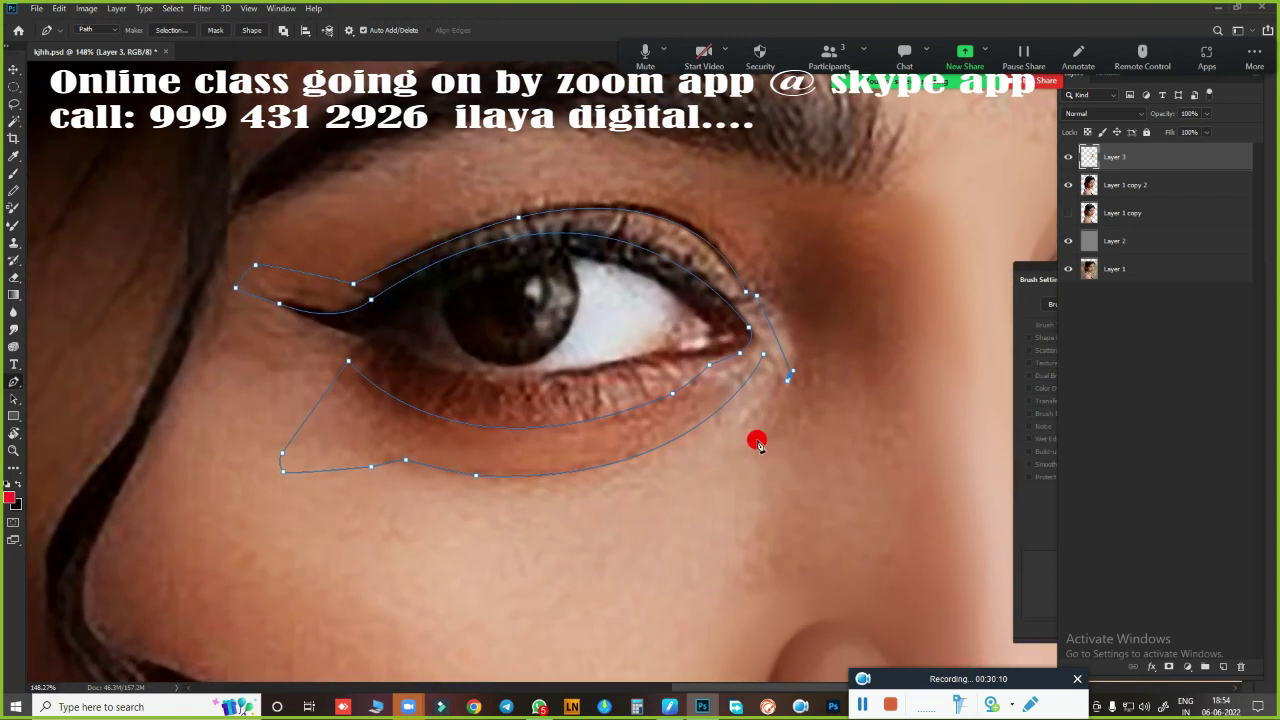
drag(789, 376, 762, 440)
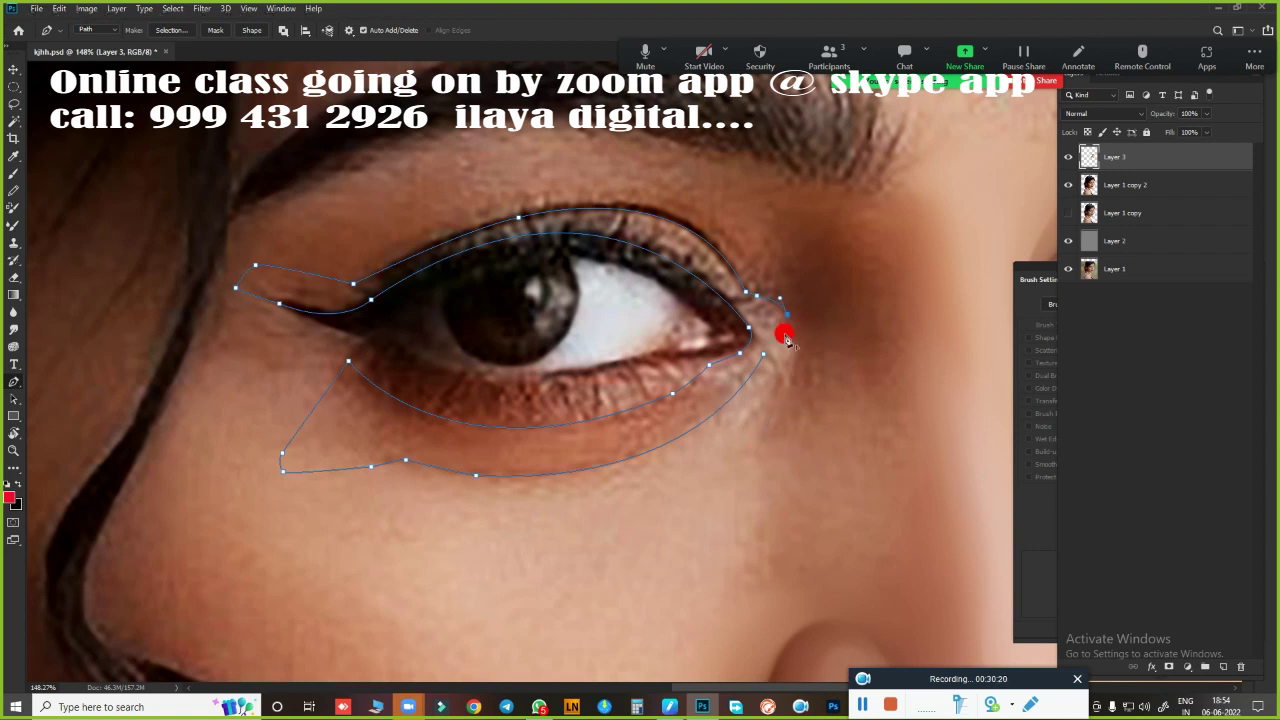
click(670, 528)
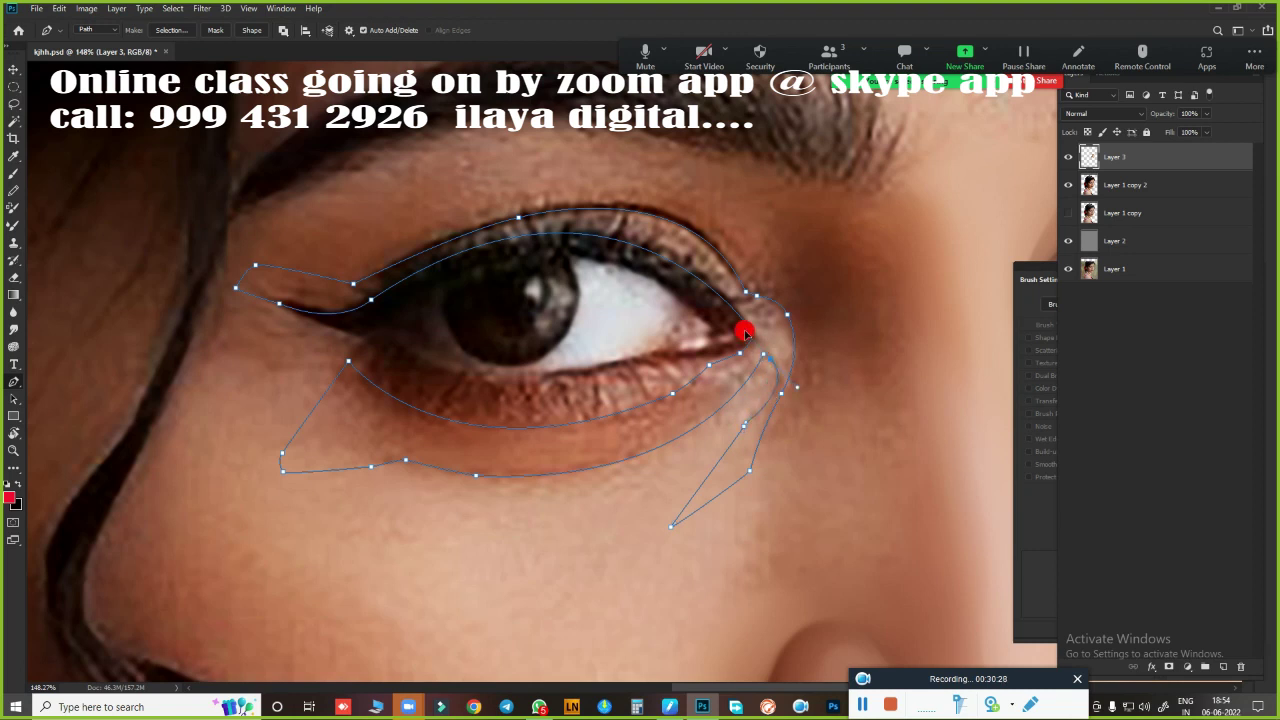
key(ctrl+Return)
Feather the selection by 2 px and smudge the under-eye and lower lid skin smooth
key(shift+F6)
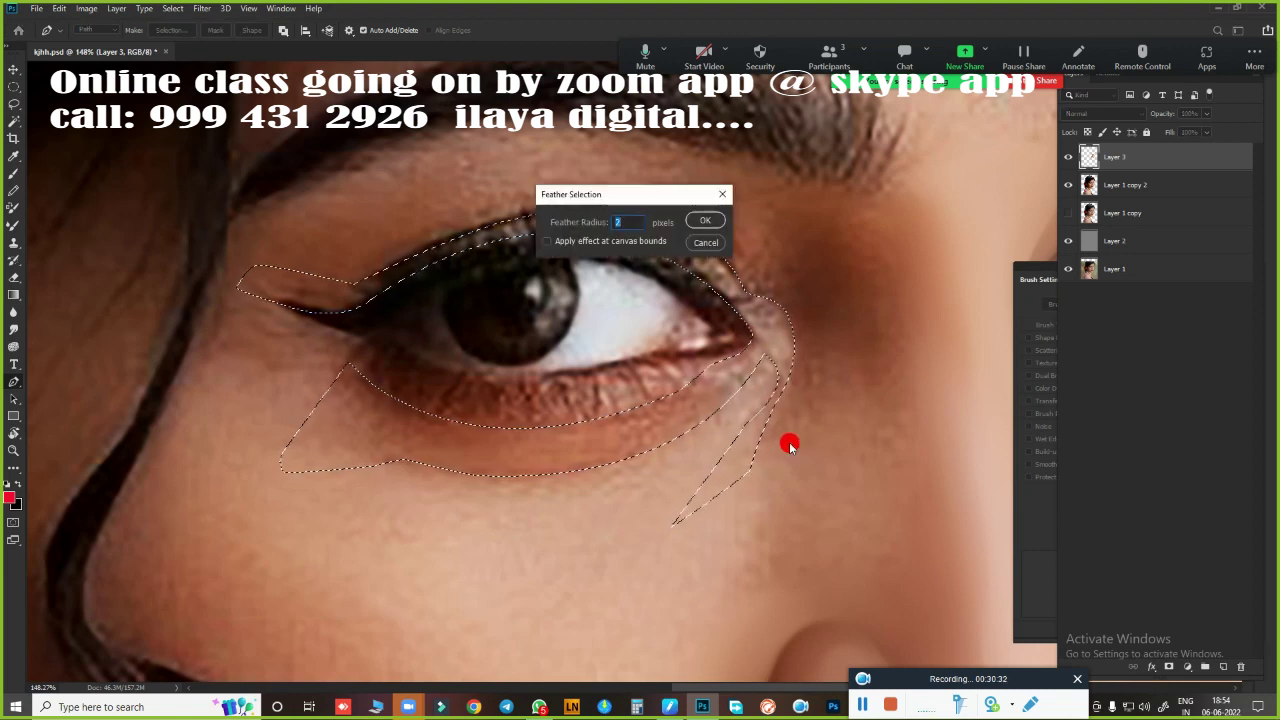
key(Return)
key(r)
scroll(636, 428, up, 3)
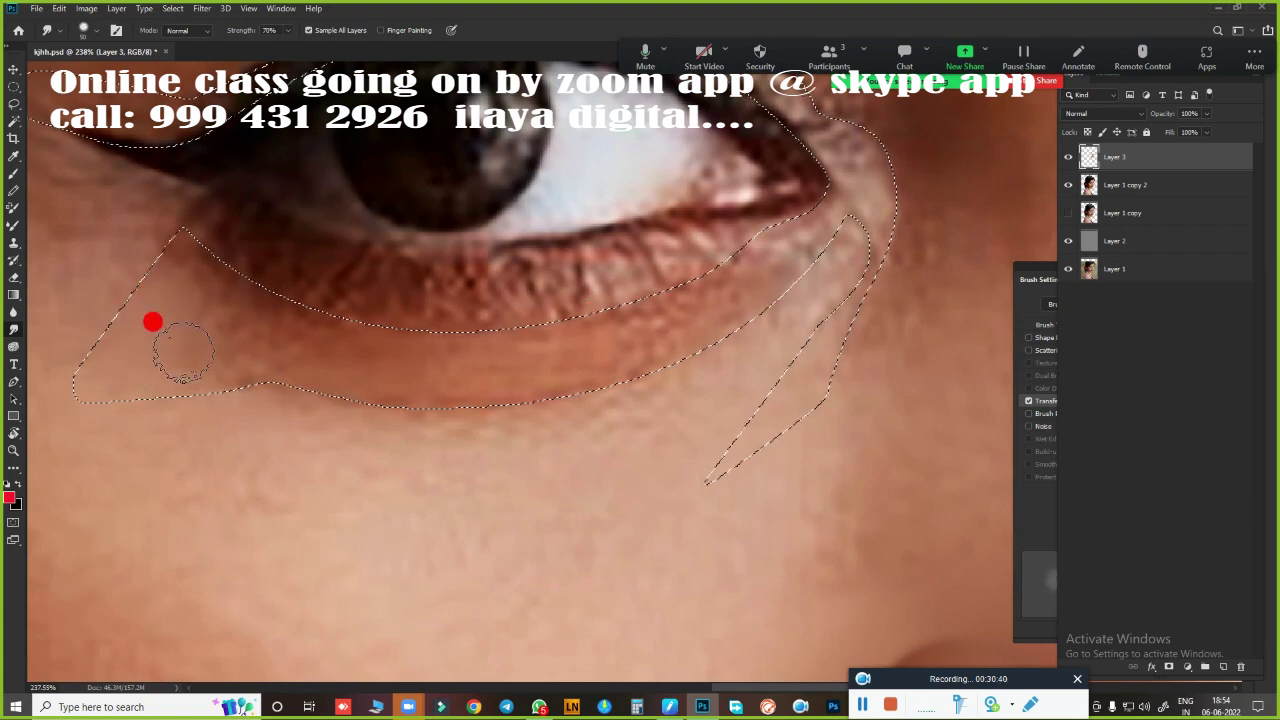
drag(506, 369, 734, 277)
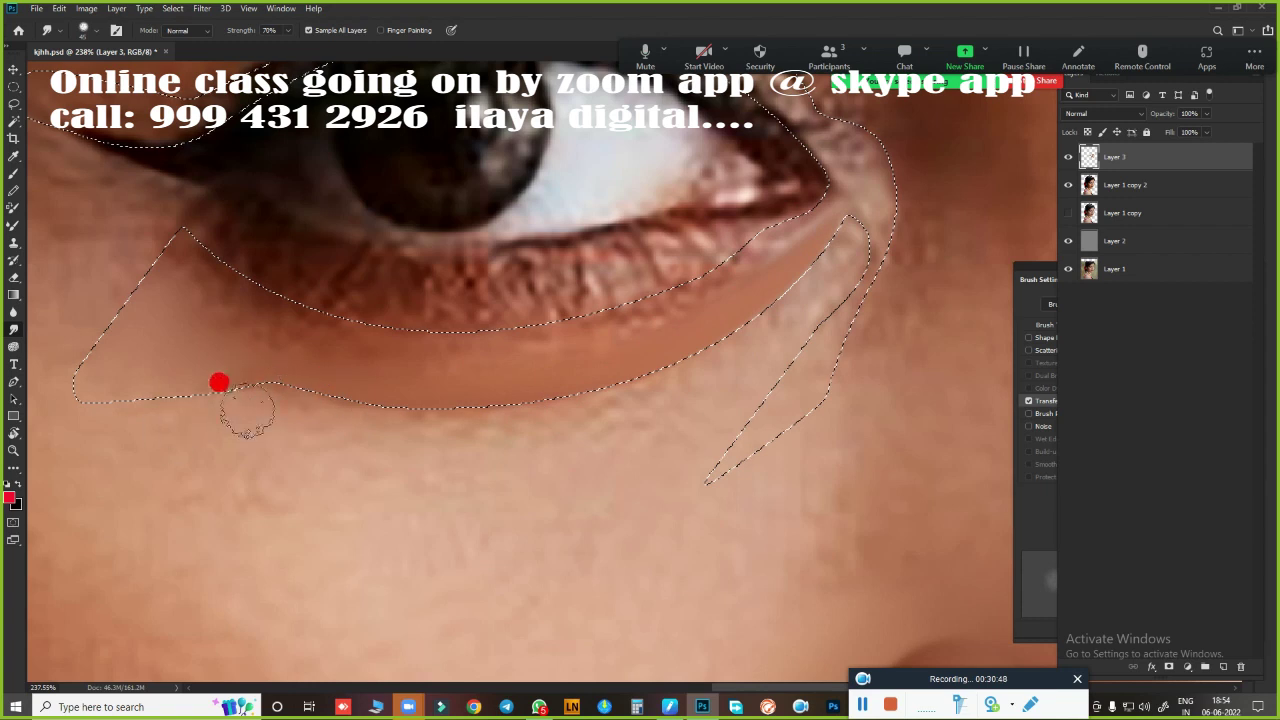
mouse_move(177, 246)
mouse_down()
mouse_move(346, 300)
mouse_move(647, 250)
mouse_up()
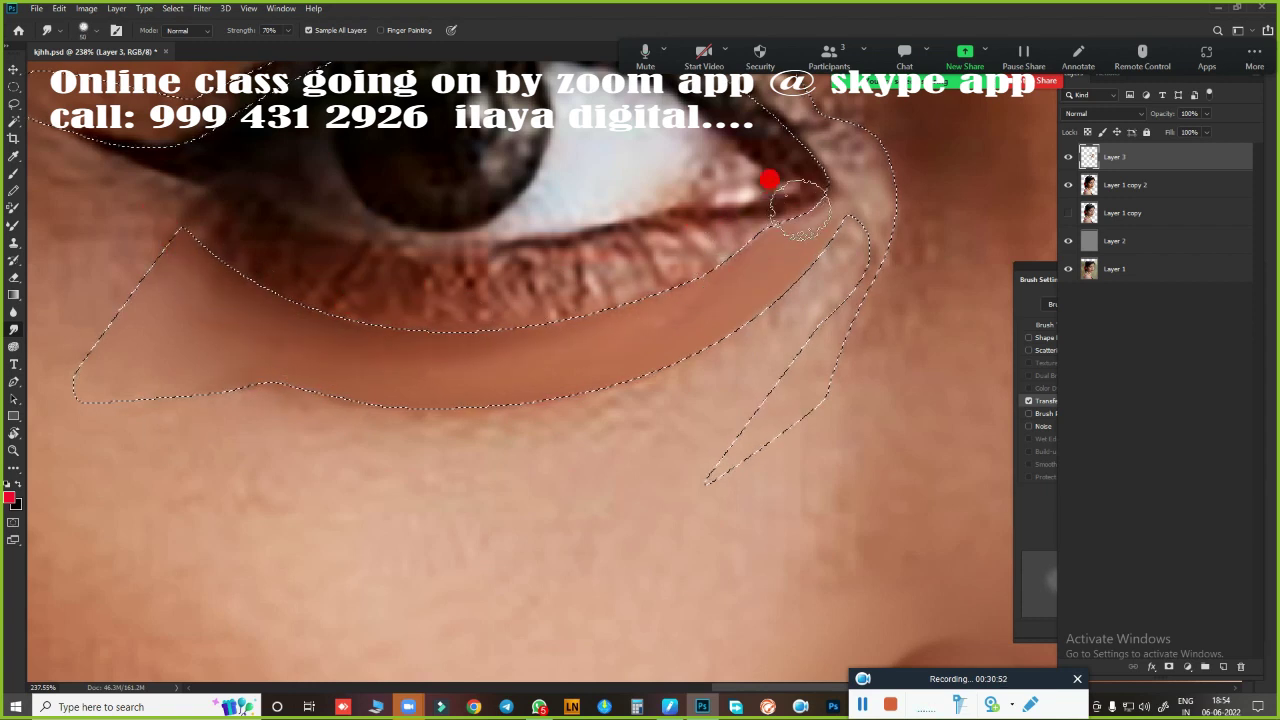
mouse_move(725, 295)
mouse_down()
mouse_move(466, 338)
mouse_move(234, 310)
mouse_move(169, 333)
mouse_up()
mouse_move(740, 340)
mouse_down()
mouse_move(821, 384)
mouse_move(811, 371)
mouse_move(791, 391)
mouse_move(838, 333)
mouse_move(875, 195)
mouse_move(872, 233)
mouse_move(895, 184)
mouse_up()
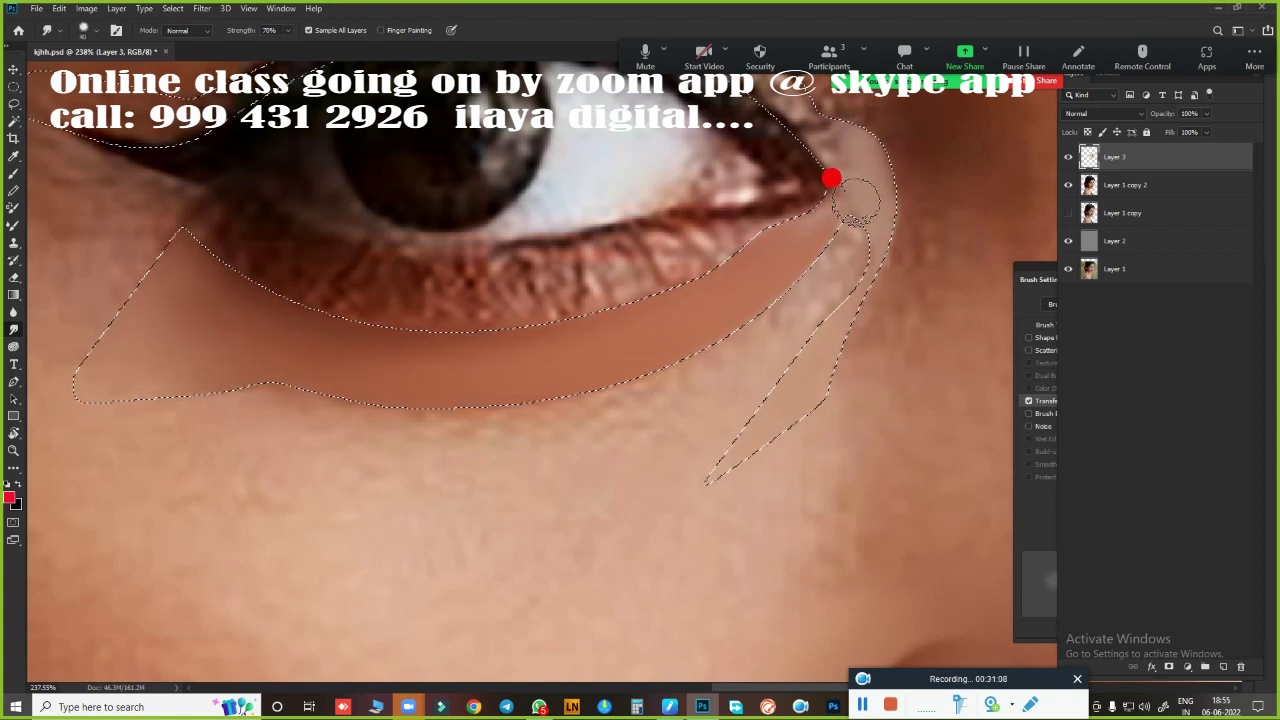
Smudge the inner-corner strip and upper eyelid near the outer corner, then re-feather the selection
scroll(691, 280, up, 5)
mouse_move(123, 311)
mouse_down()
mouse_move(195, 353)
mouse_move(418, 262)
mouse_move(312, 299)
mouse_up()
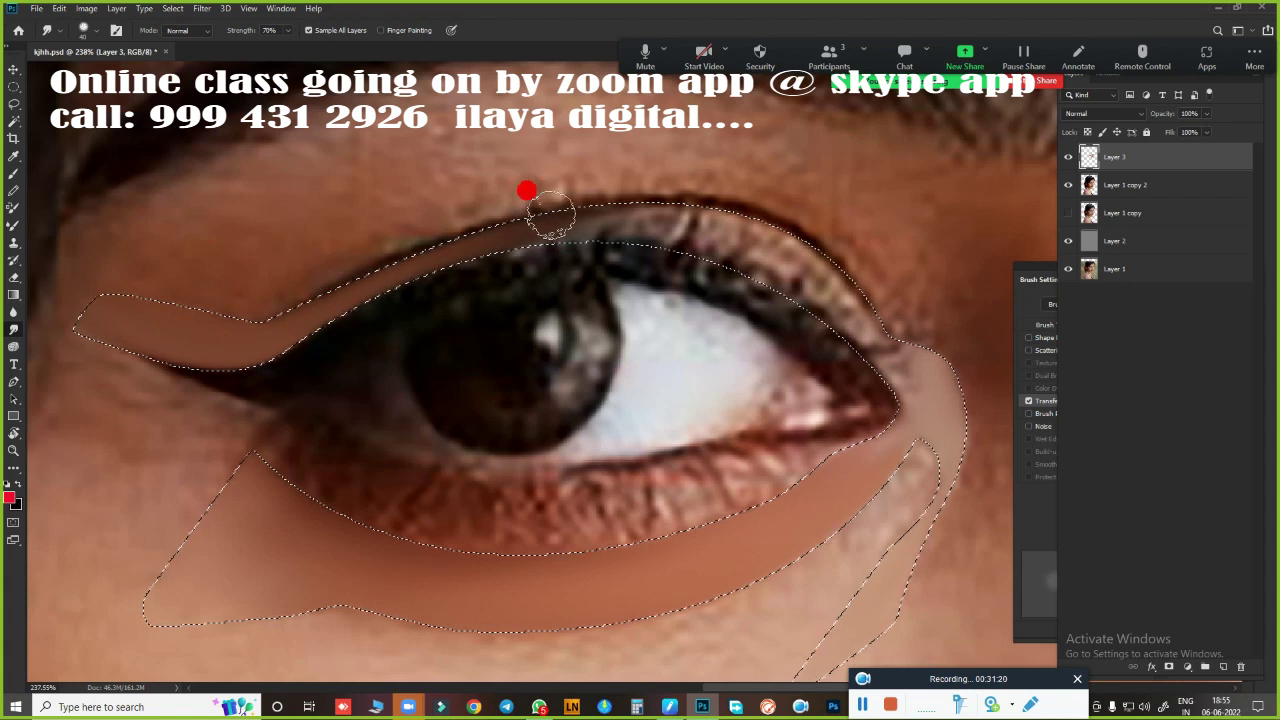
mouse_move(859, 325)
mouse_down()
mouse_move(766, 249)
mouse_move(812, 307)
mouse_up()
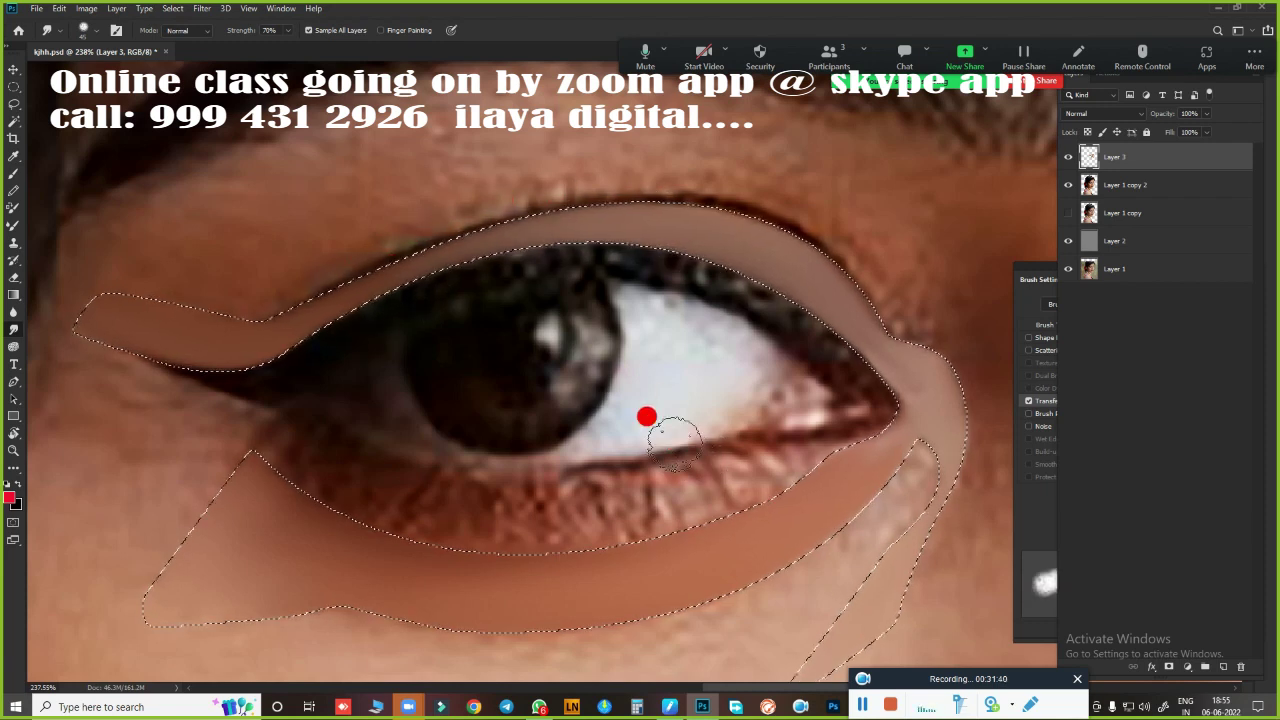
key(shift+F6)
key(Return)
key(ctrl+d)
key(ctrl+z)
scroll(629, 363, down, 3)
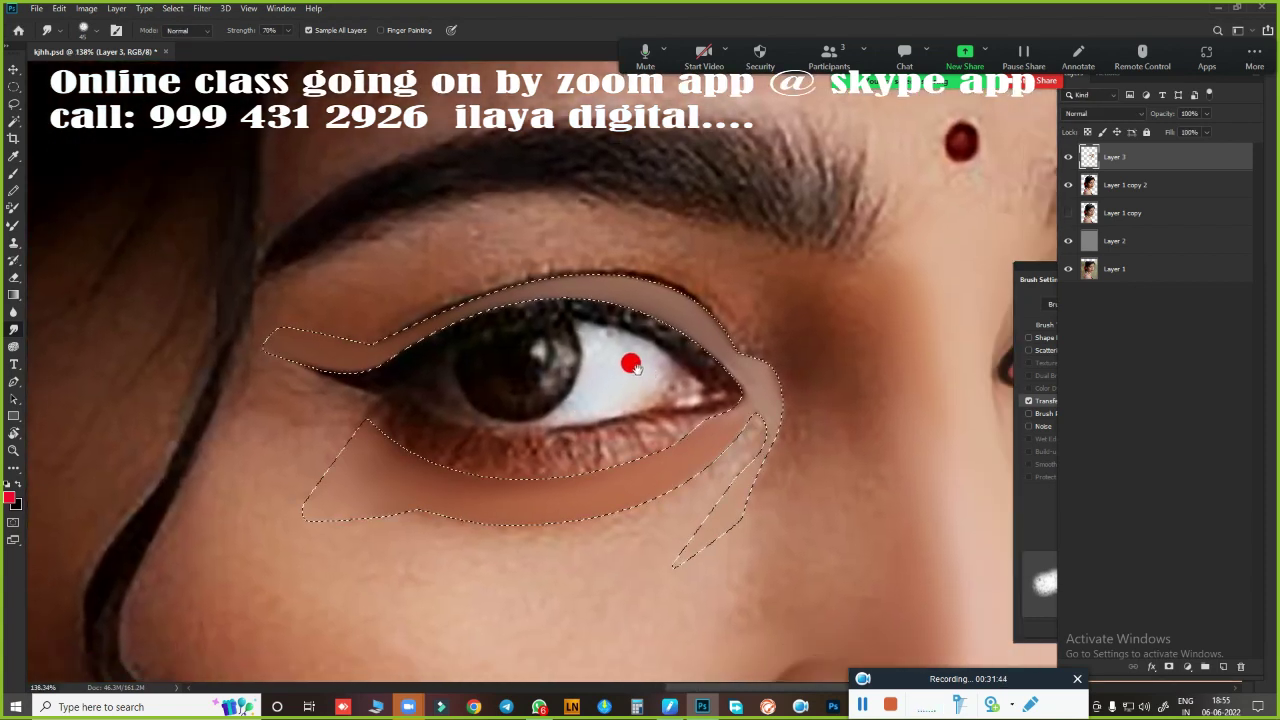
scroll(638, 289, up, 1)
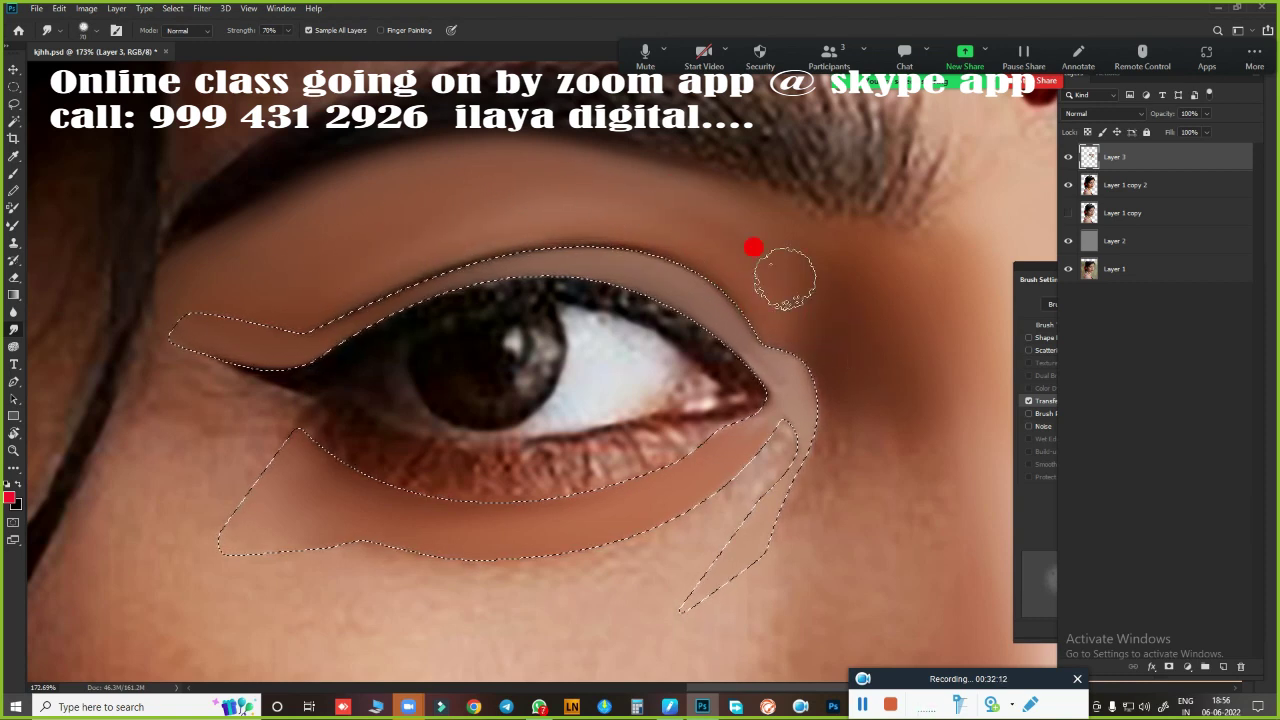
scroll(700, 397, down, 5)
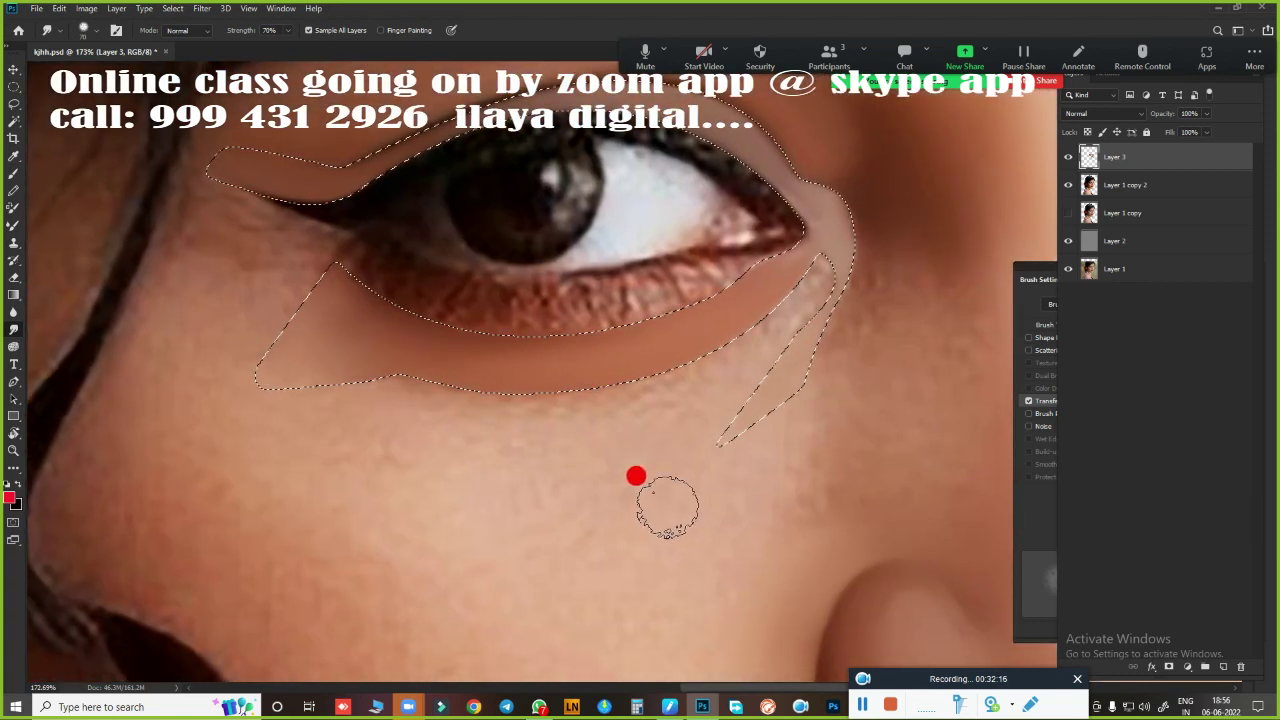
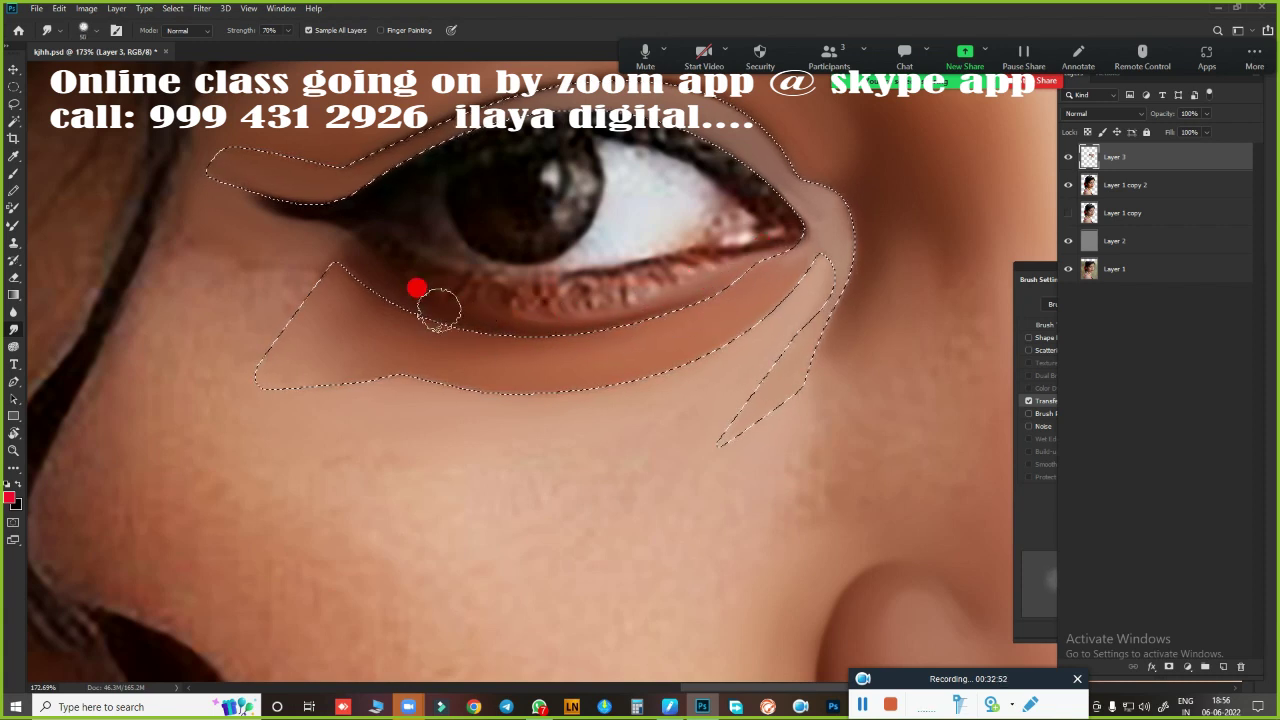
Smudge the lower eyelid smooth, then darken and smooth the upper lash line with the Mixer Brush
drag(439, 310, 678, 296)
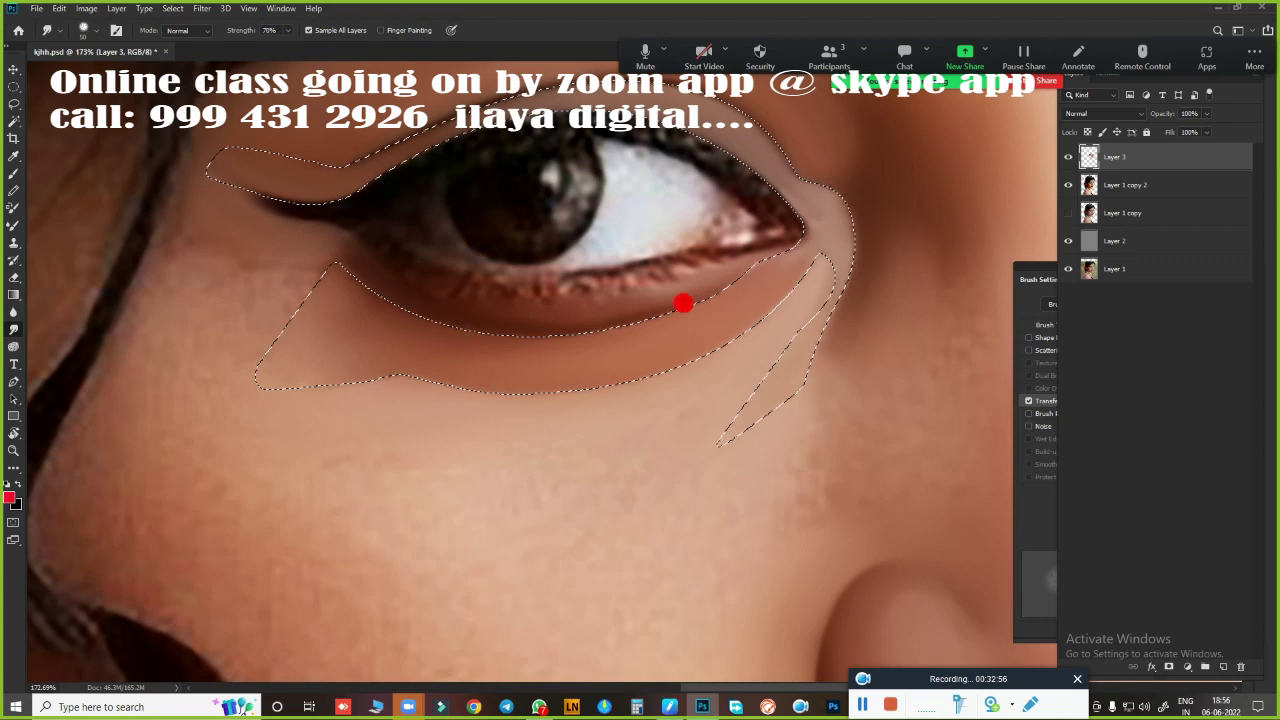
scroll(586, 291, up, 2)
key(b)
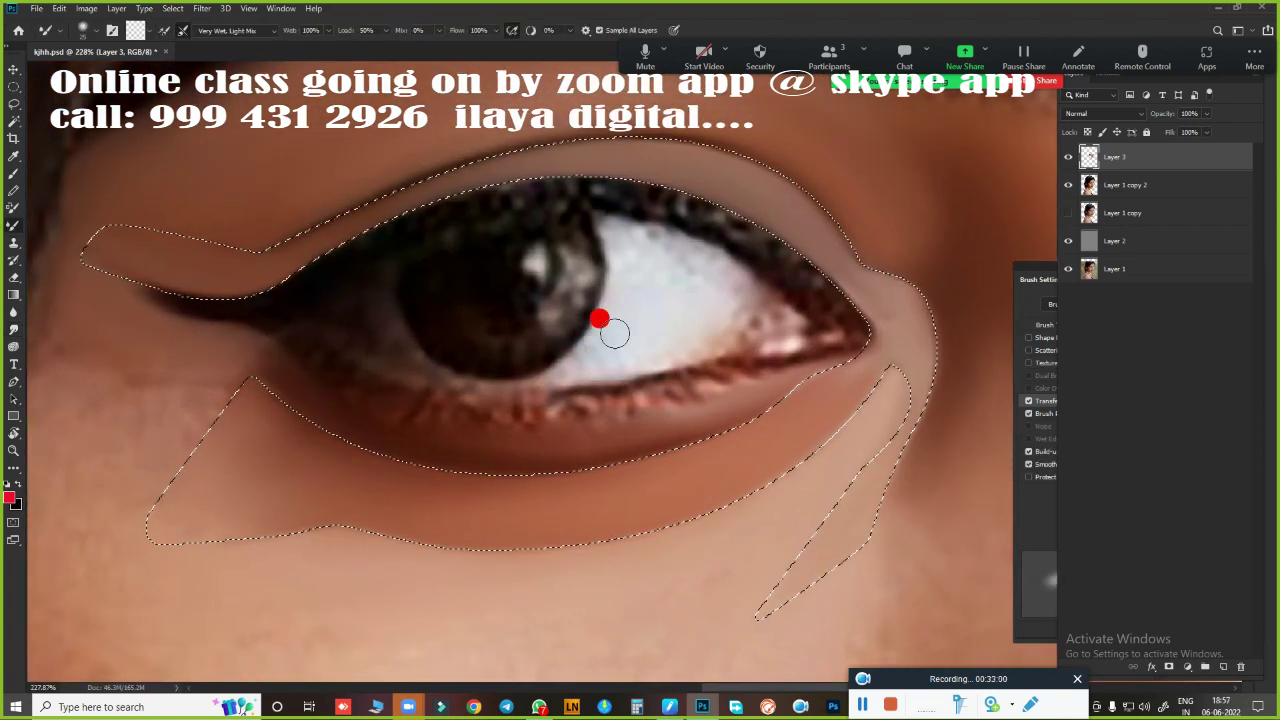
mouse_move(248, 303)
mouse_down()
mouse_move(343, 257)
mouse_move(606, 177)
mouse_move(529, 203)
mouse_move(738, 211)
mouse_move(809, 263)
mouse_move(846, 343)
mouse_move(386, 351)
mouse_move(408, 363)
mouse_move(254, 309)
mouse_move(121, 286)
mouse_move(640, 263)
mouse_move(634, 449)
mouse_move(411, 449)
mouse_move(766, 410)
mouse_up()
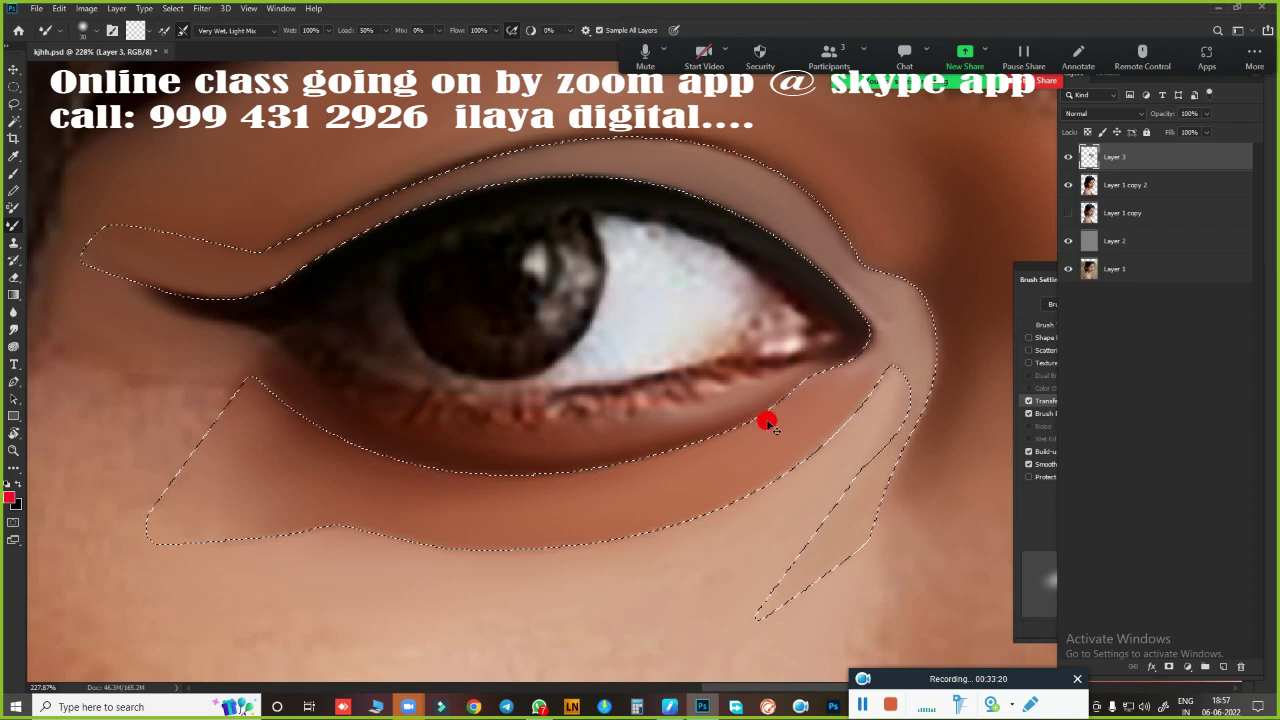
scroll(766, 408, down, 5)
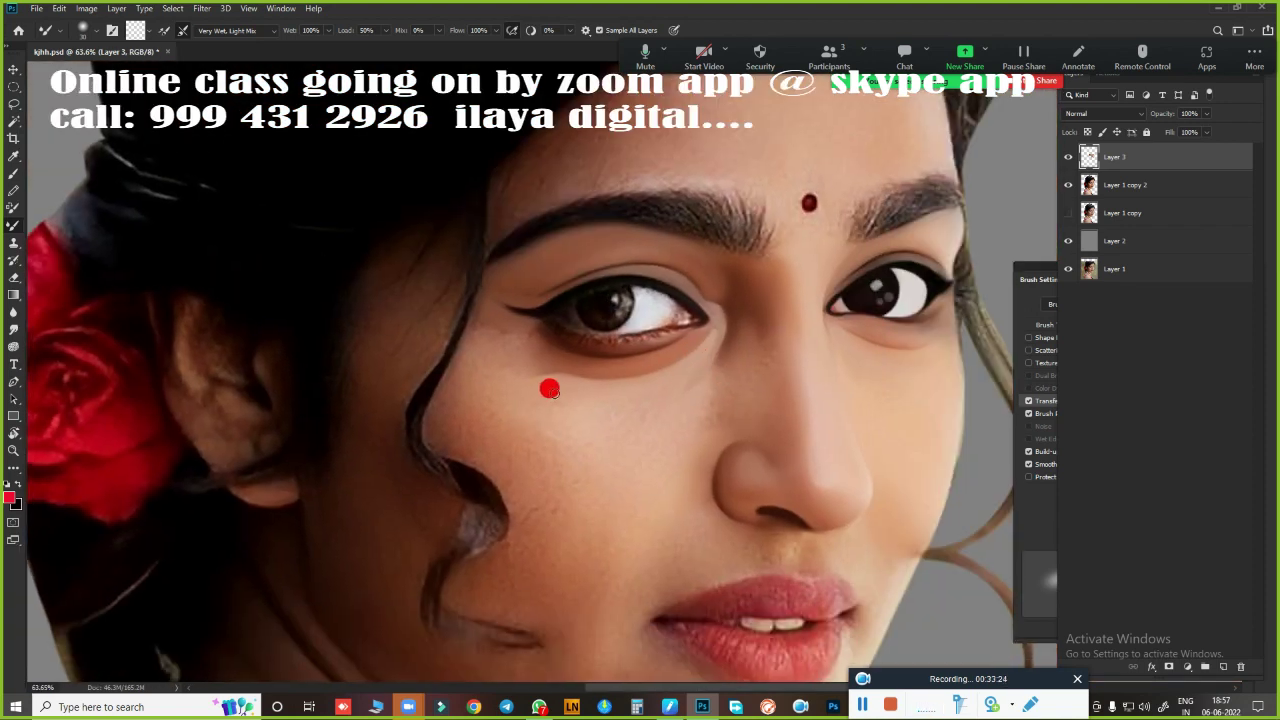
scroll(622, 376, up, 2)
scroll(622, 376, up, 1)
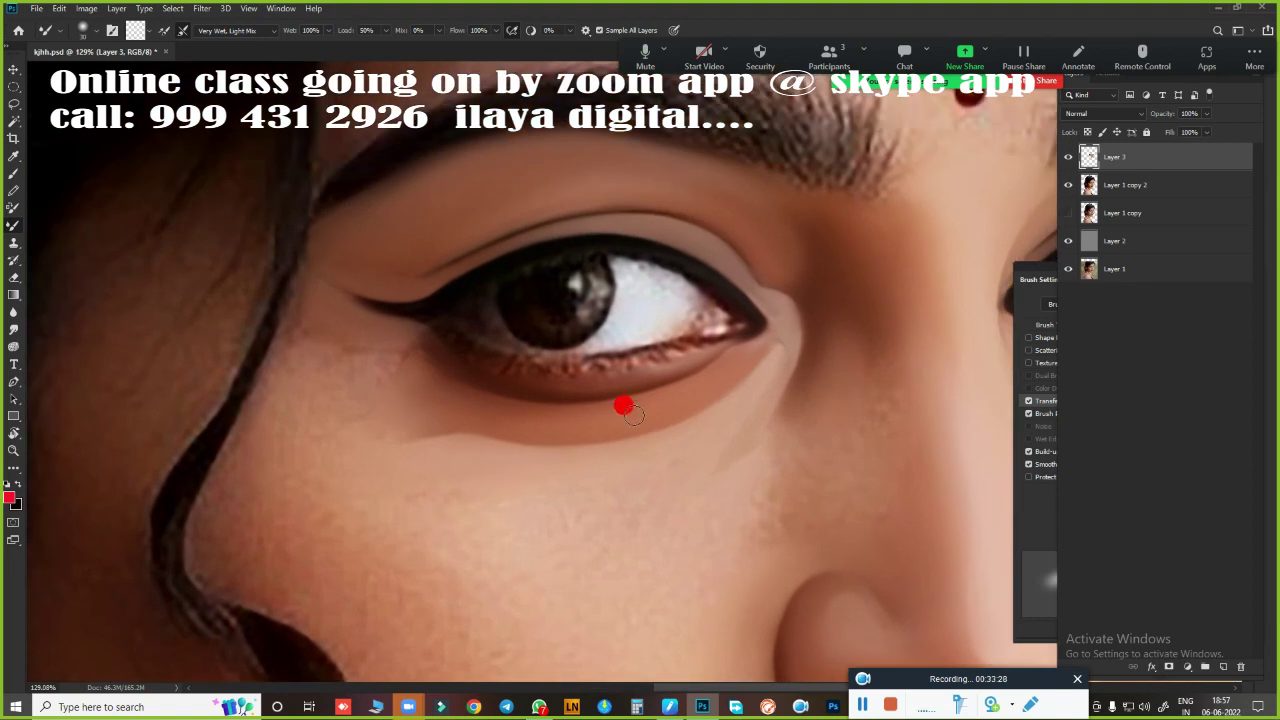
Smudge the lower lash texture into a smooth, even band
key(r)
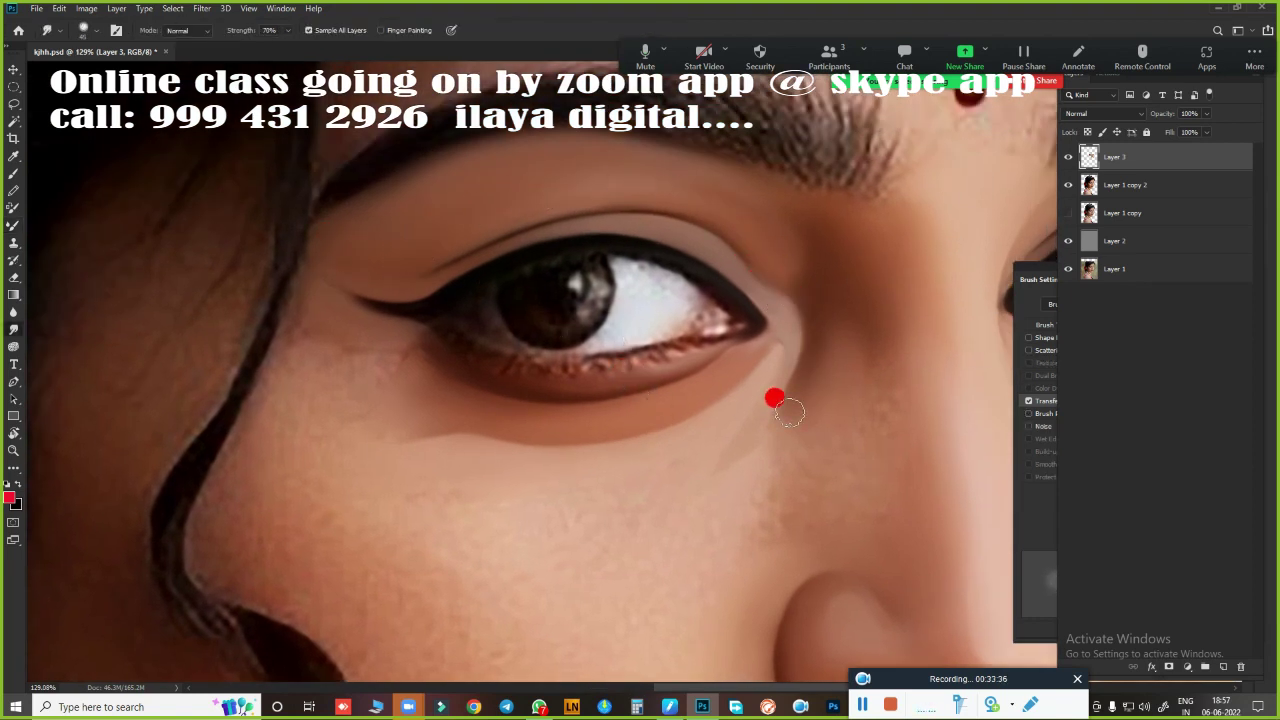
scroll(624, 375, up, 2)
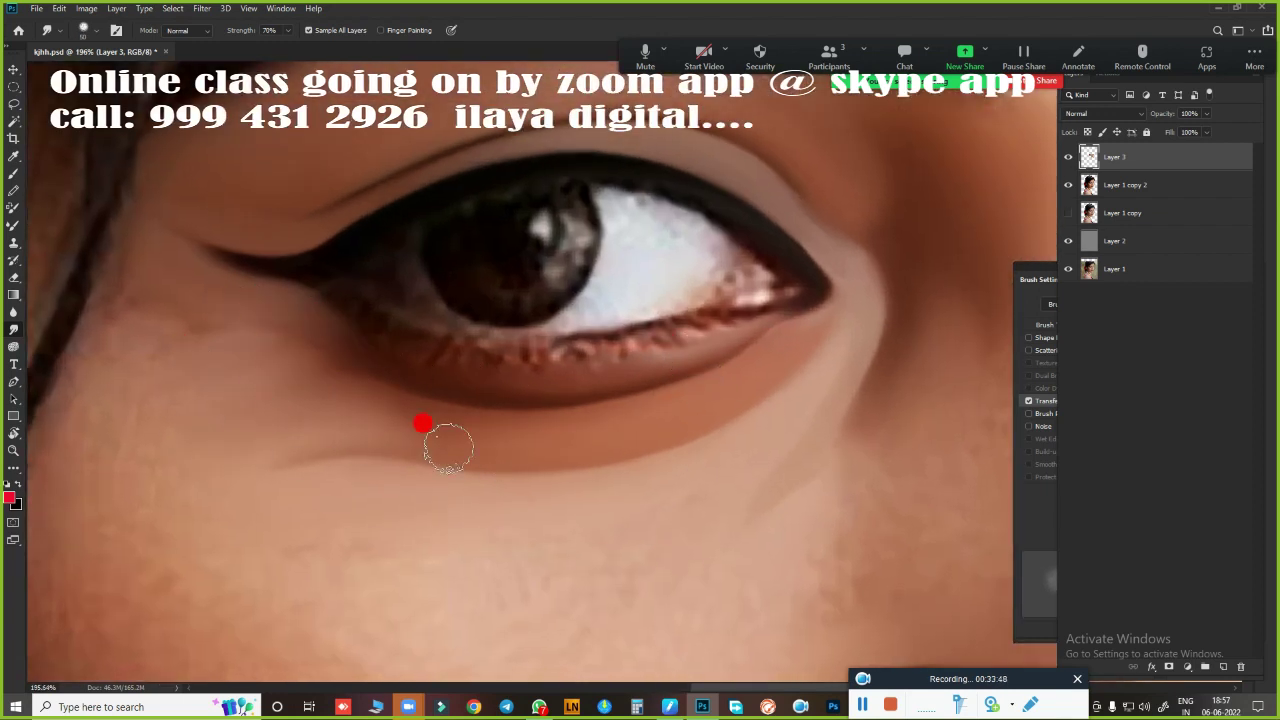
mouse_move(363, 326)
mouse_down()
mouse_move(534, 346)
mouse_move(757, 297)
mouse_move(764, 316)
mouse_up()
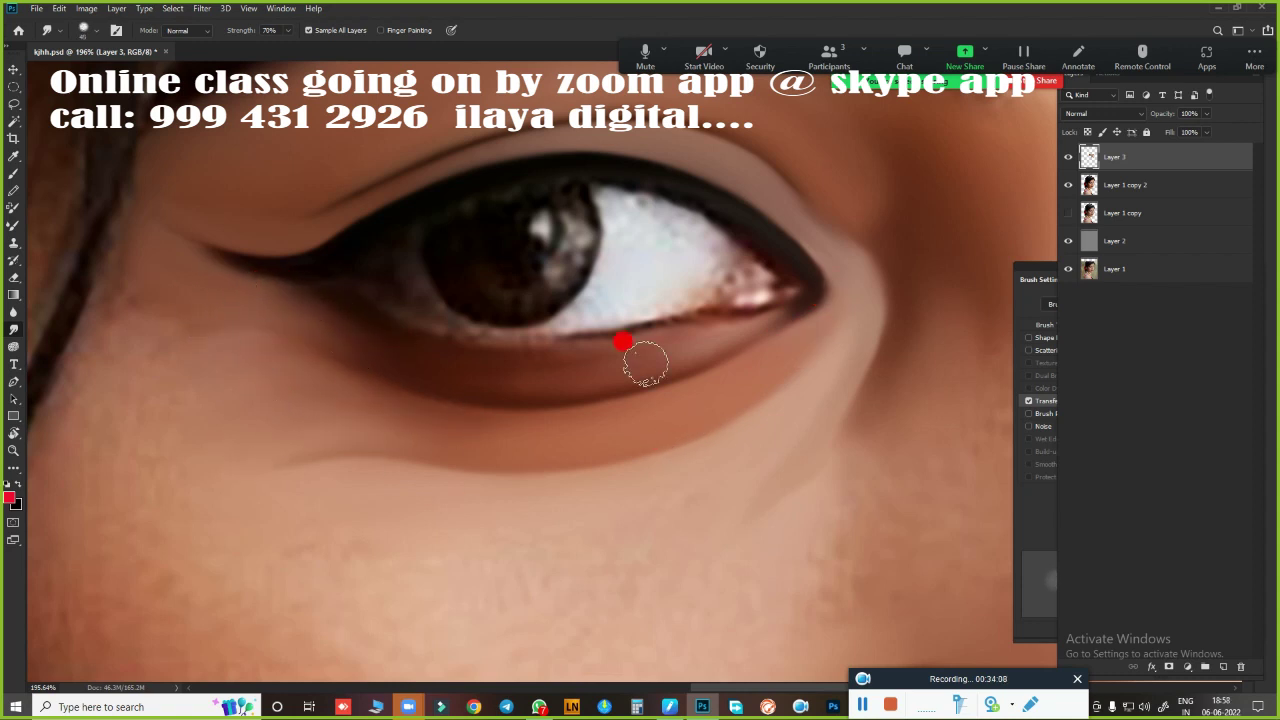
scroll(654, 449, down, 5)
scroll(637, 457, up, 3)
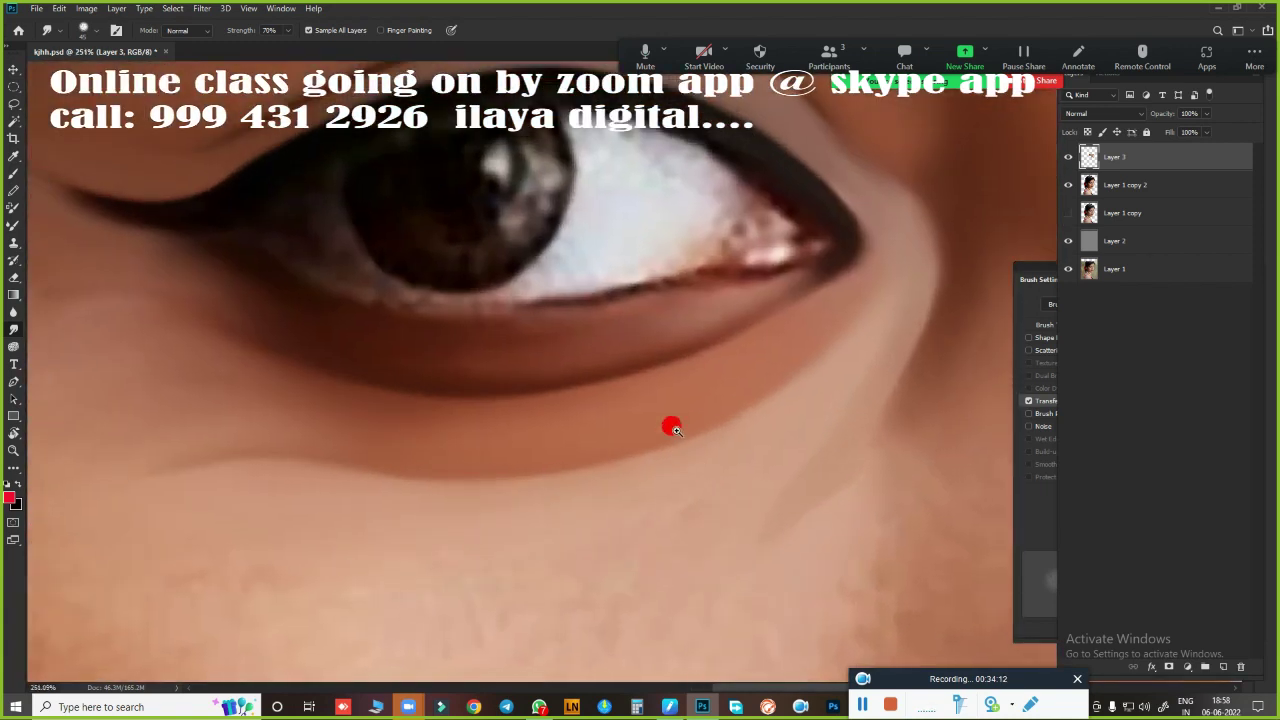
scroll(669, 426, up, 2)
Select the iris with a feathered circular Elliptical Marquee selection
key(m)
drag(515, 349, 500, 317)
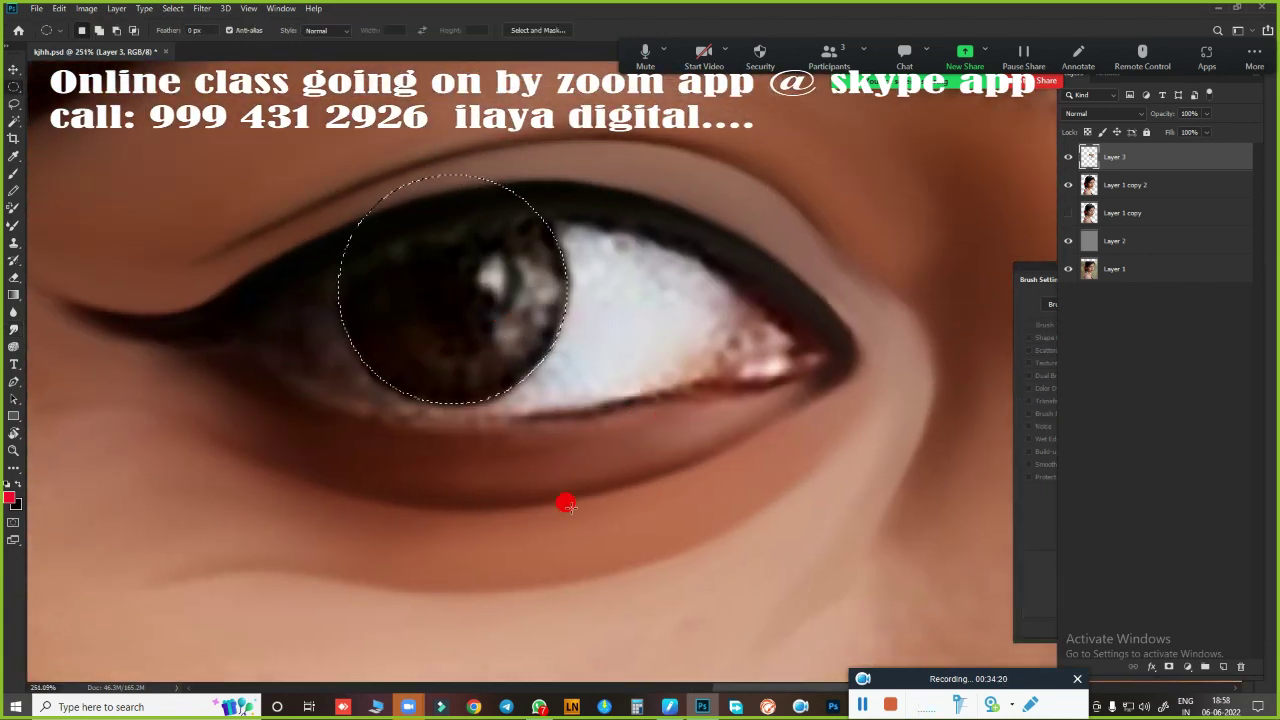
key(shift+F6)
key(Return)
Smudge the iris into uniform solid black, re-feather, and smooth its top, lower and left edges
key(r)
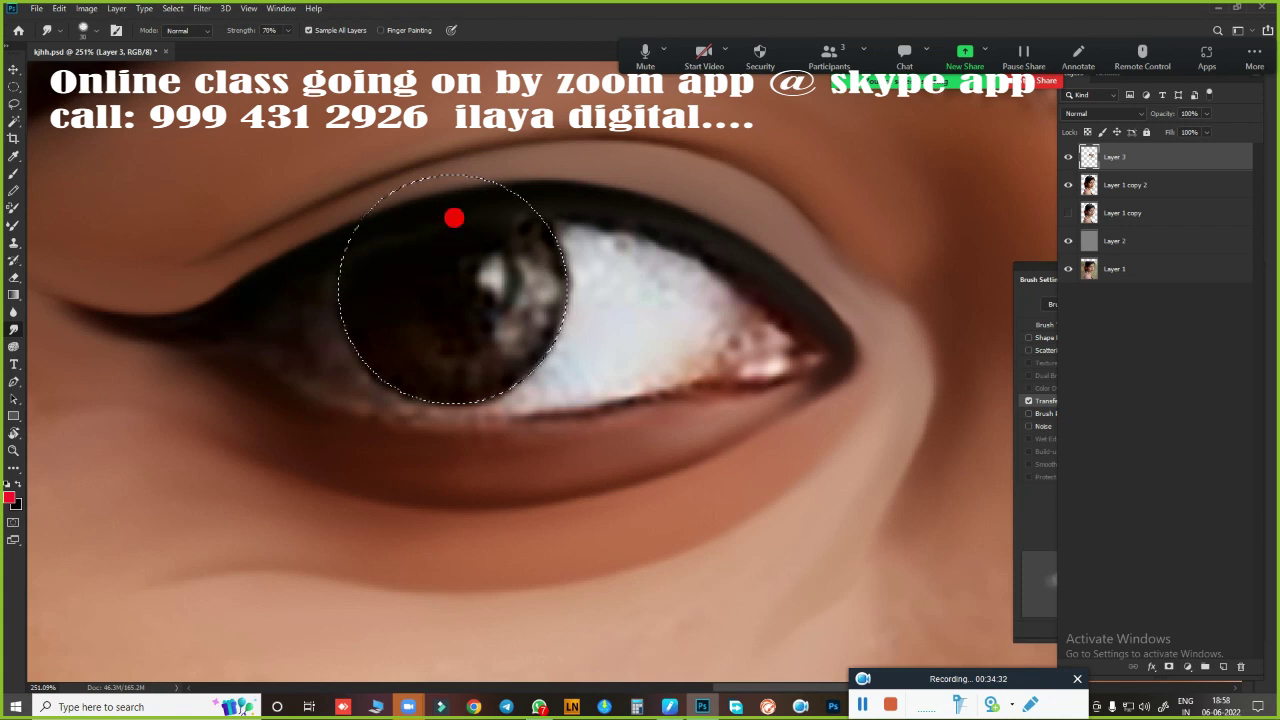
drag(372, 234, 469, 216)
mouse_move(339, 284)
mouse_down()
mouse_move(456, 259)
mouse_move(394, 346)
mouse_move(471, 328)
mouse_move(417, 304)
mouse_move(424, 271)
mouse_move(543, 337)
mouse_move(529, 366)
mouse_move(533, 267)
mouse_move(509, 229)
mouse_move(402, 270)
mouse_move(555, 298)
mouse_up()
key(shift+F6)
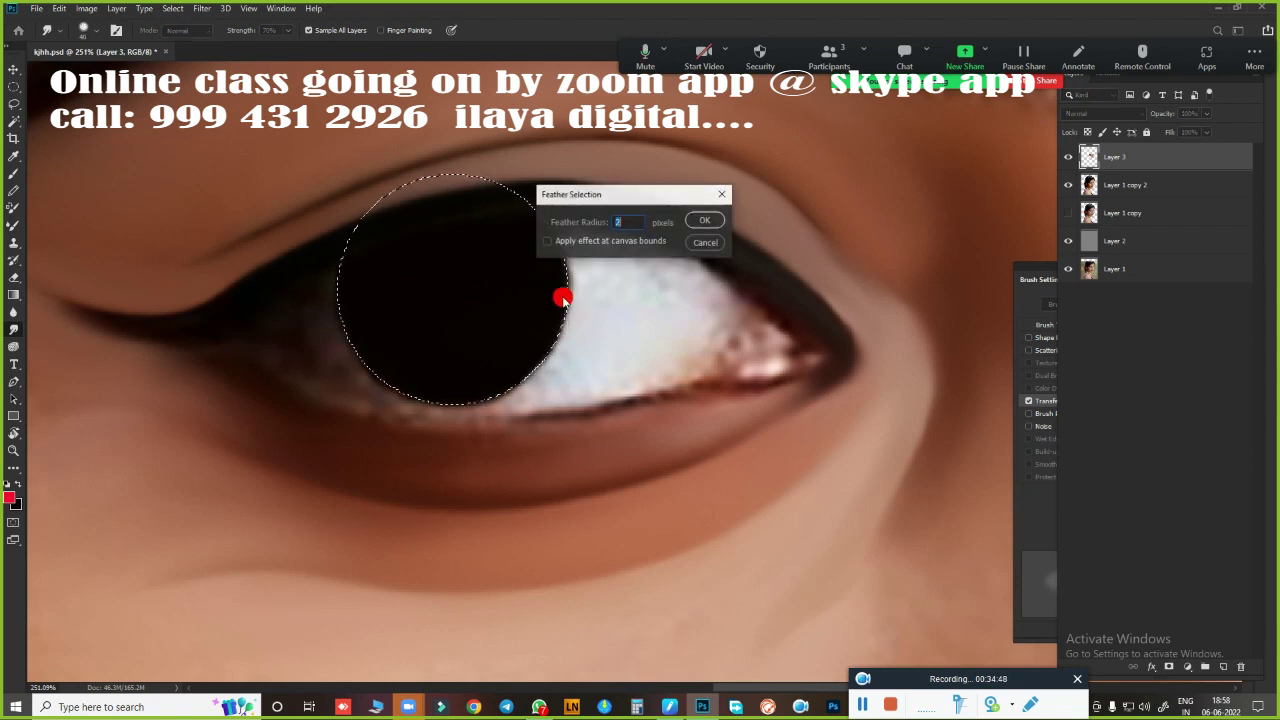
key(Return)
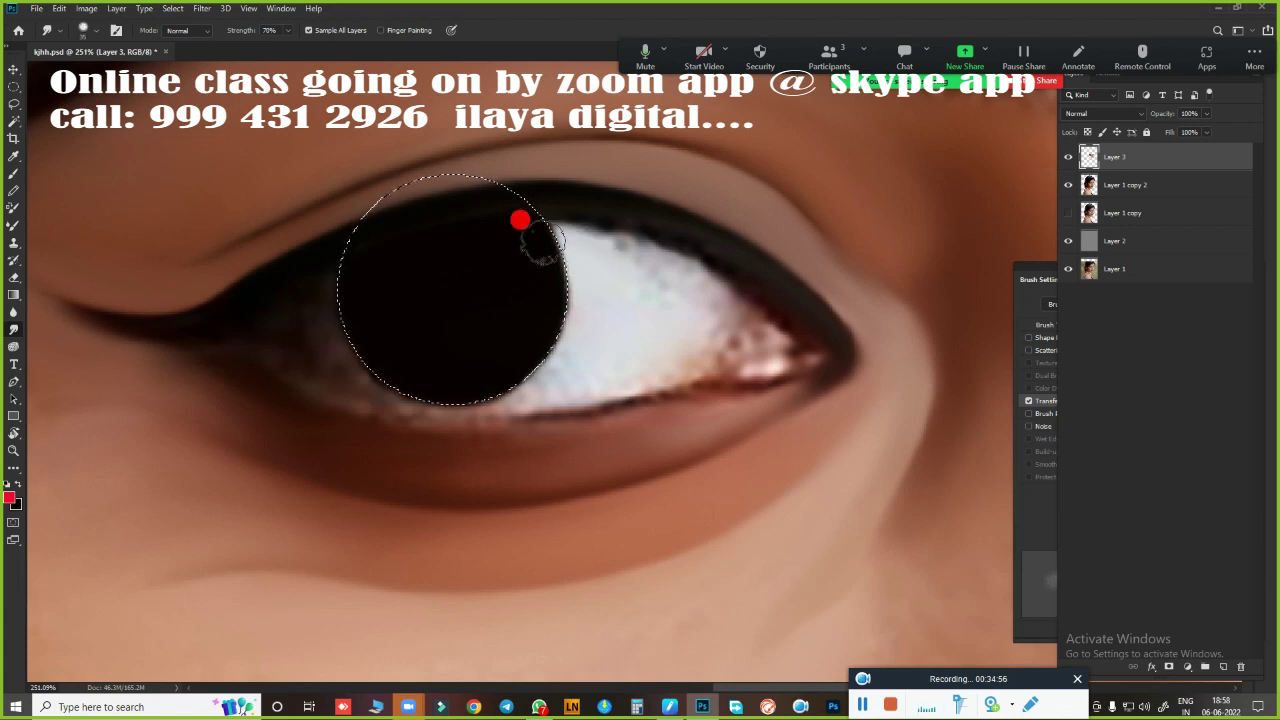
drag(519, 220, 531, 232)
mouse_move(507, 383)
mouse_down()
mouse_move(554, 314)
mouse_move(457, 400)
mouse_move(362, 390)
mouse_up()
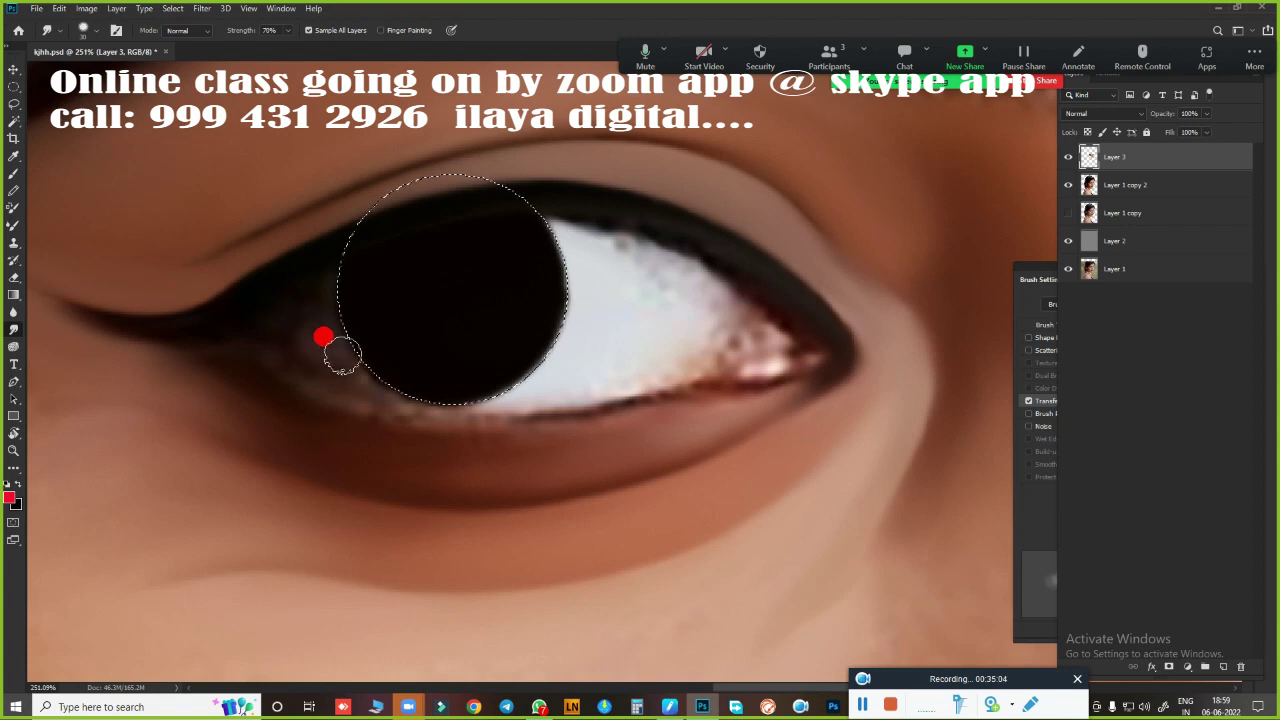
mouse_move(296, 316)
mouse_down()
mouse_move(286, 277)
mouse_move(308, 291)
mouse_up()
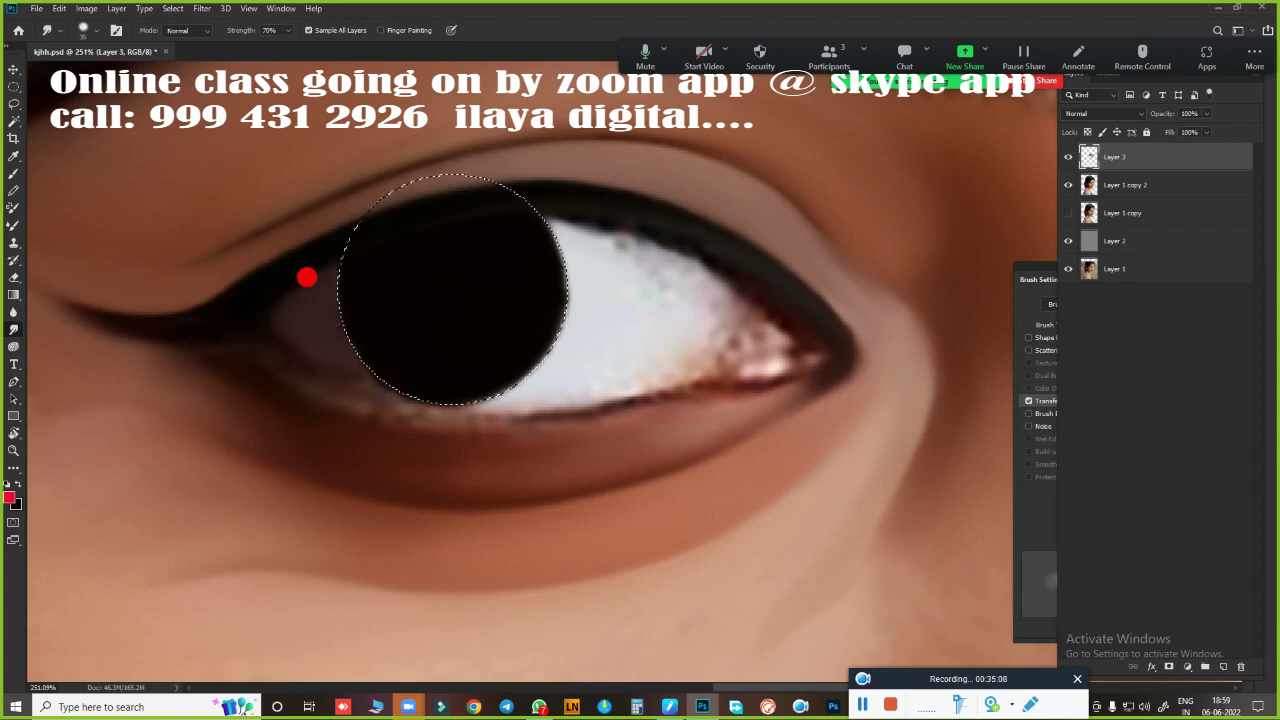
drag(323, 380, 328, 330)
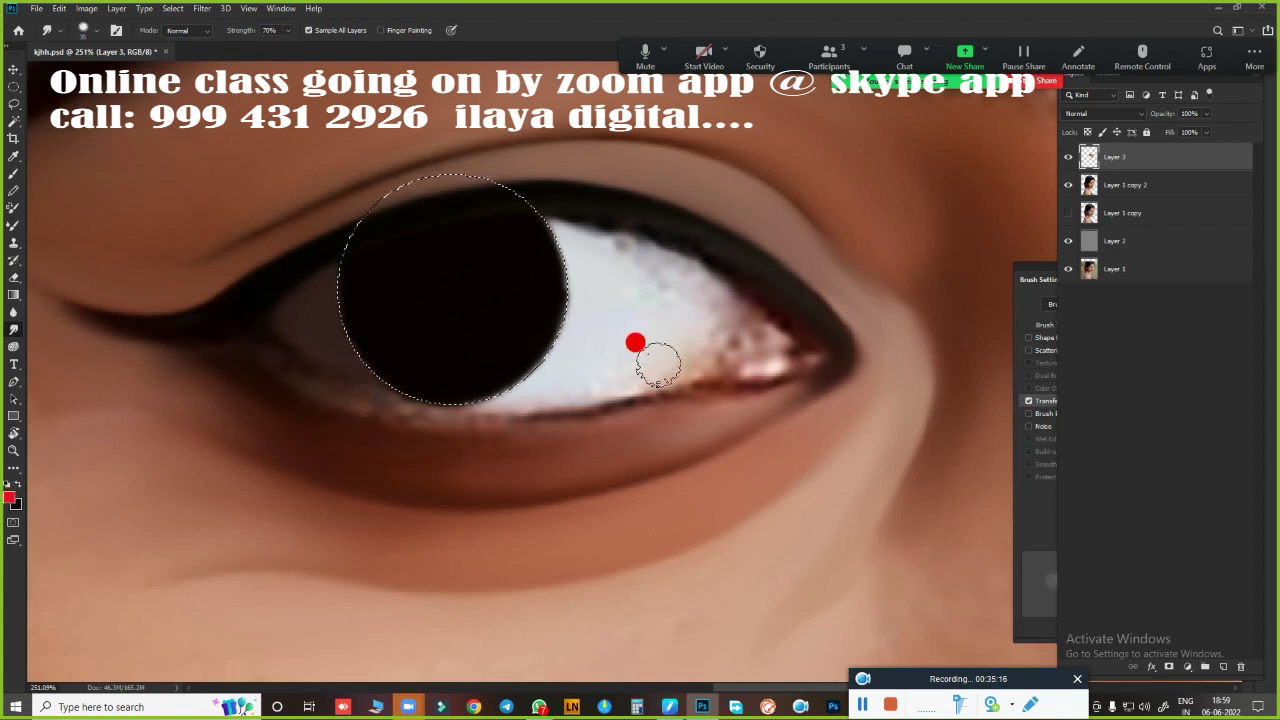
Sample the light eye-white as foreground colour and smudge it into the inner eye corner
click(11, 495)
click(1195, 119)
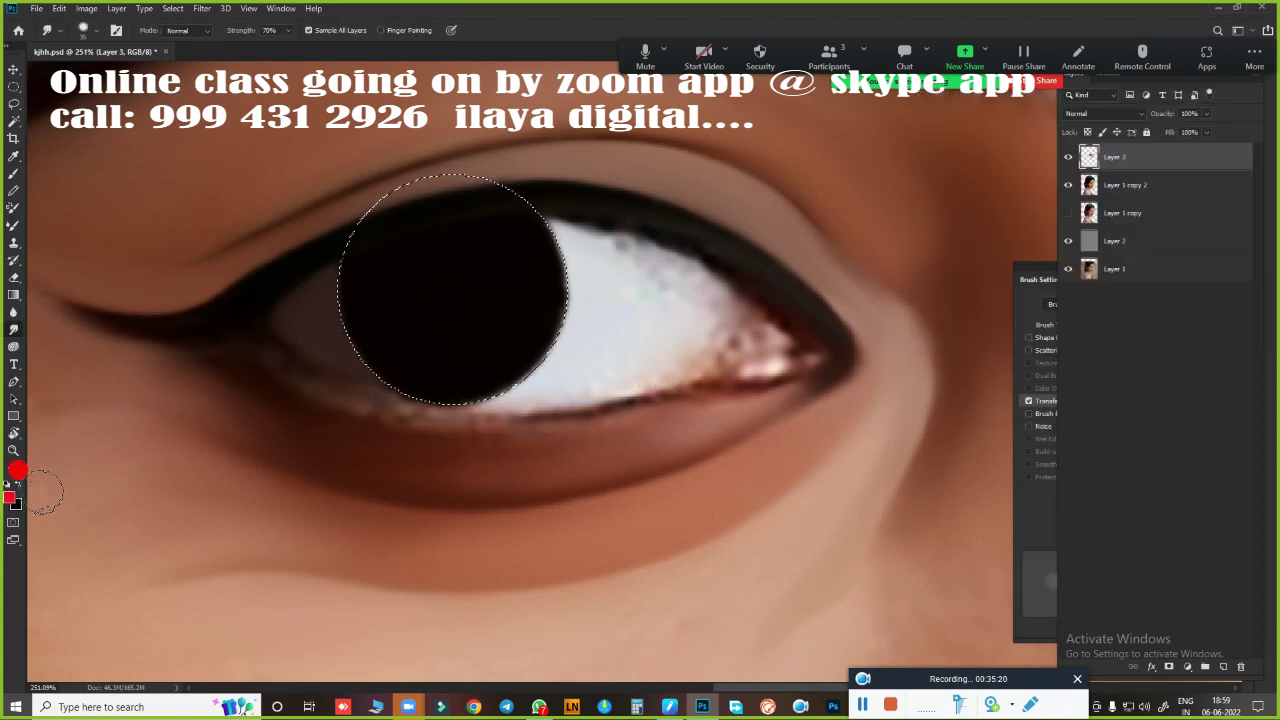
click(11, 495)
click(612, 330)
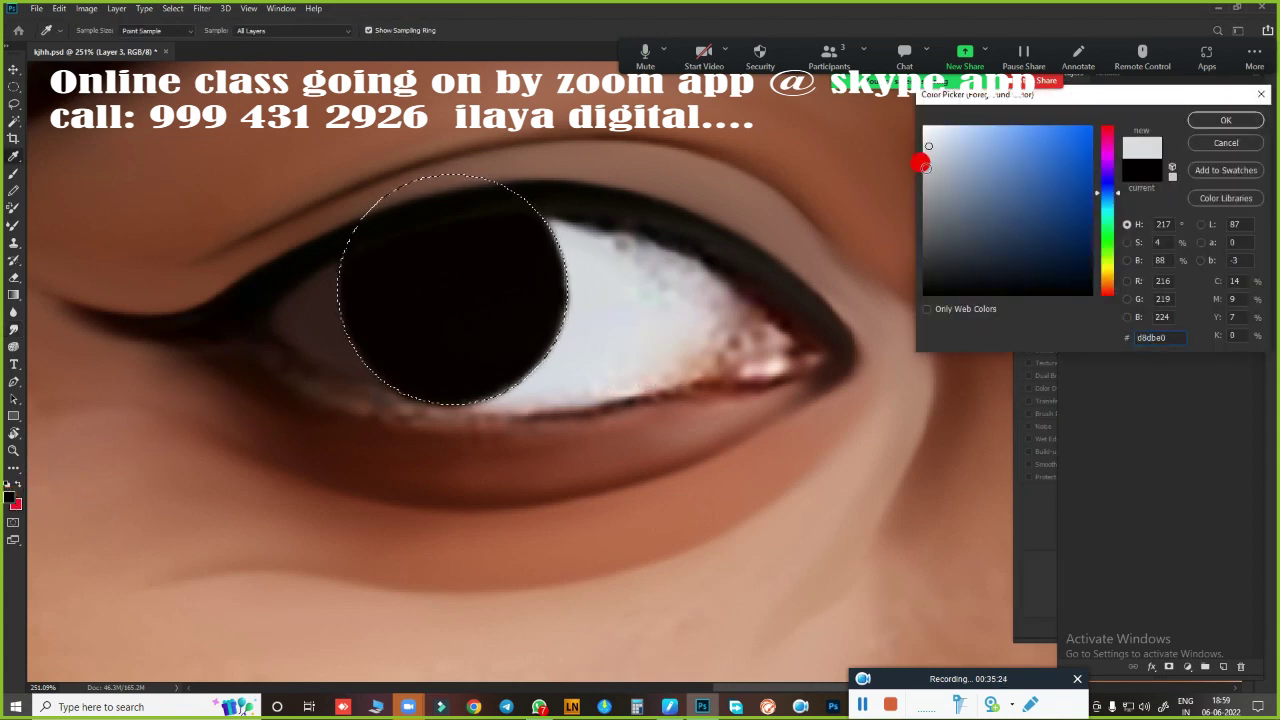
click(1222, 119)
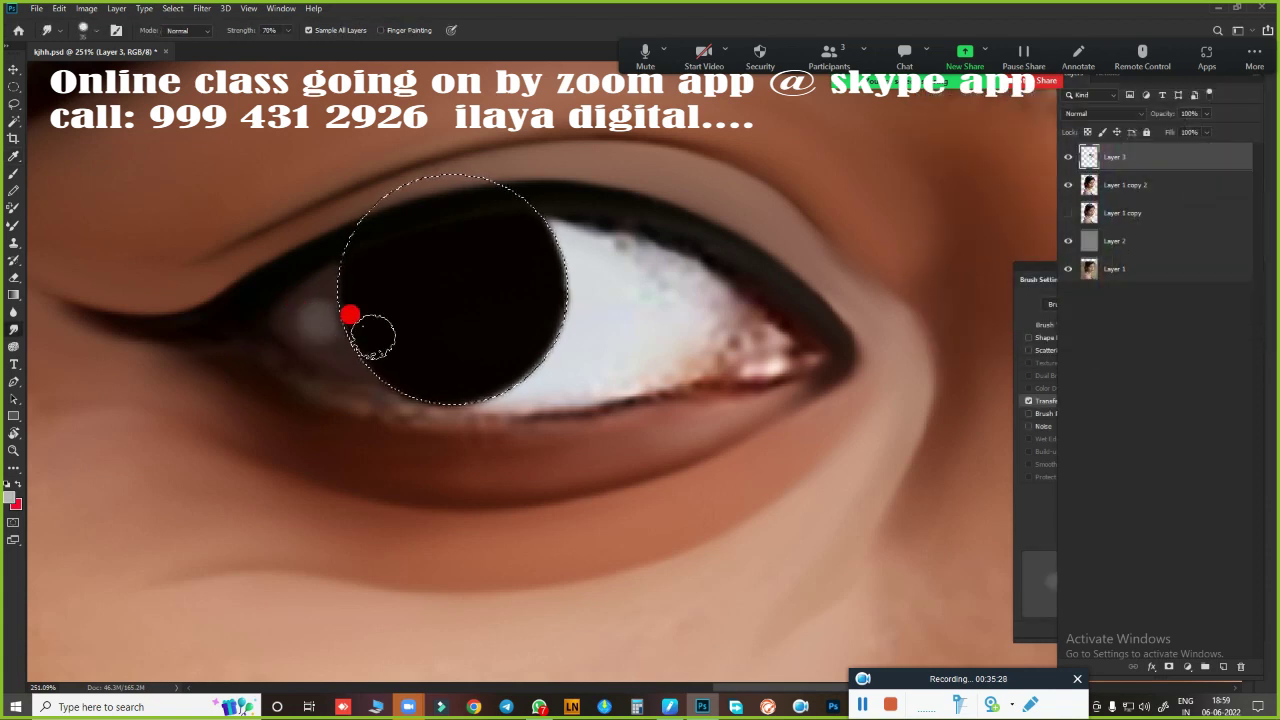
drag(329, 331, 313, 292)
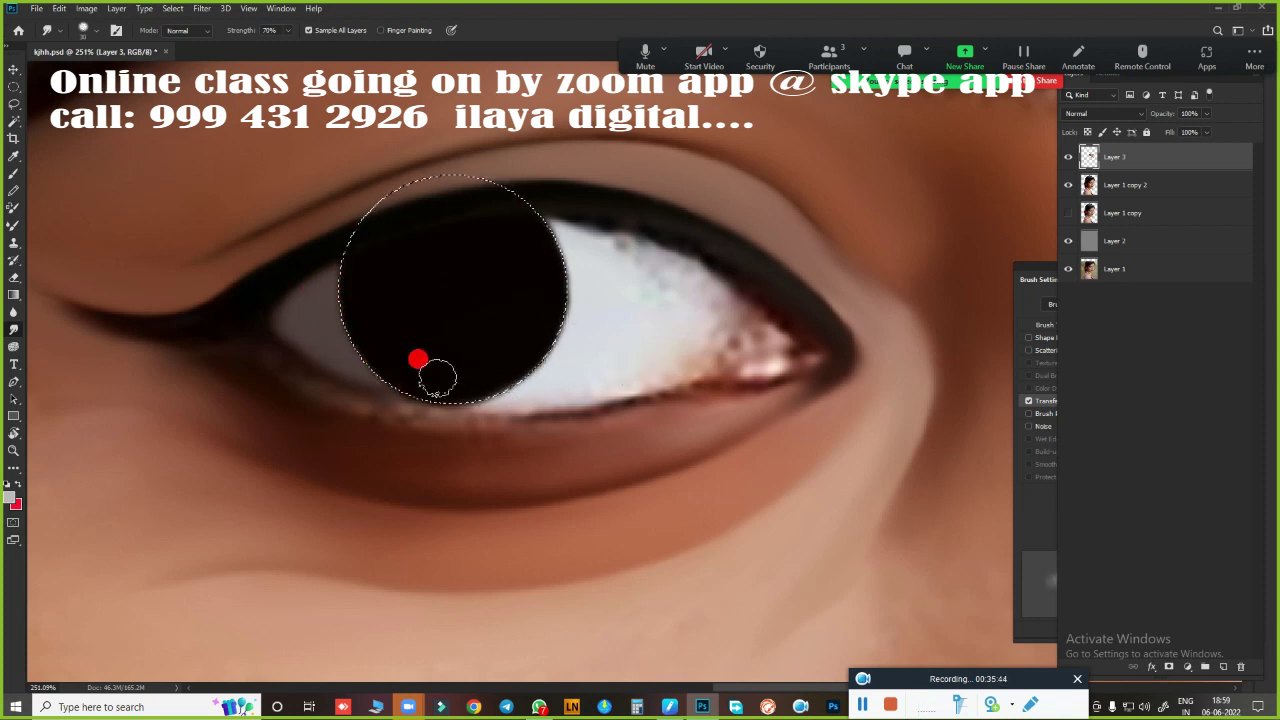
key(ctrl+0)
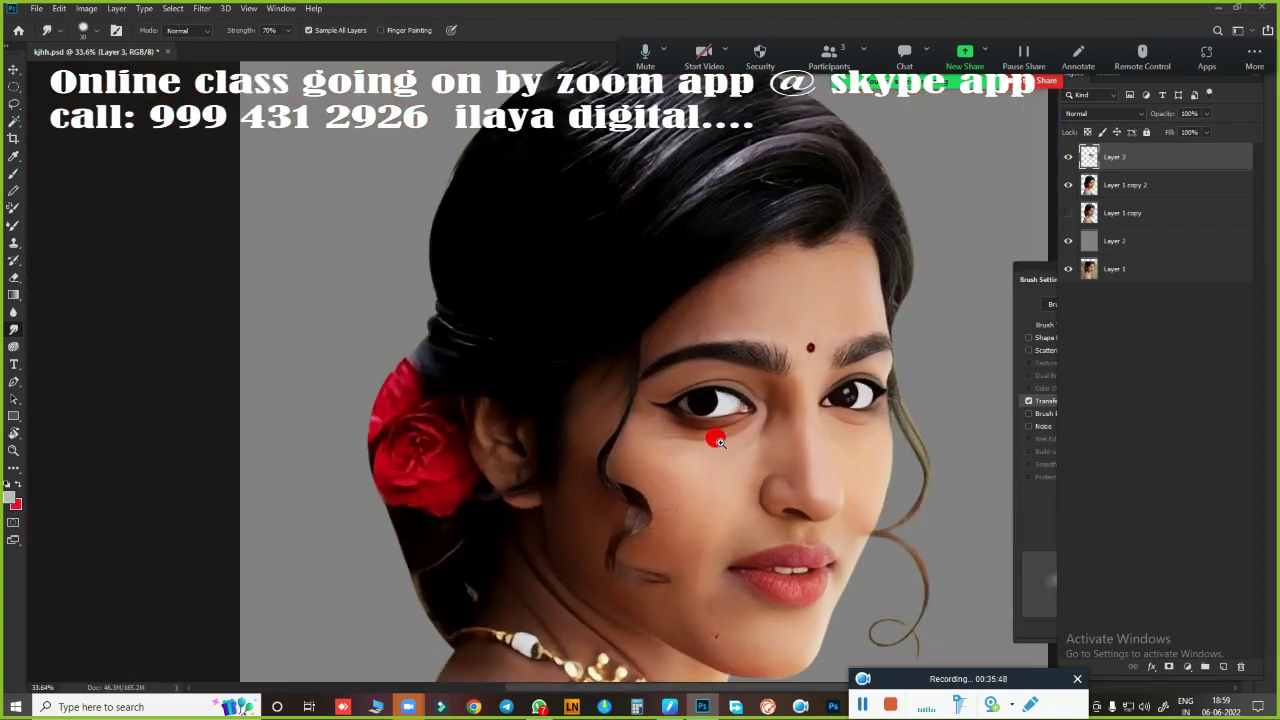
Lasso the finished iris, copy it to its own layer, and move it over the other eye's iris
scroll(717, 440, up, 5)
scroll(794, 354, up, 2)
scroll(543, 391, down, 1)
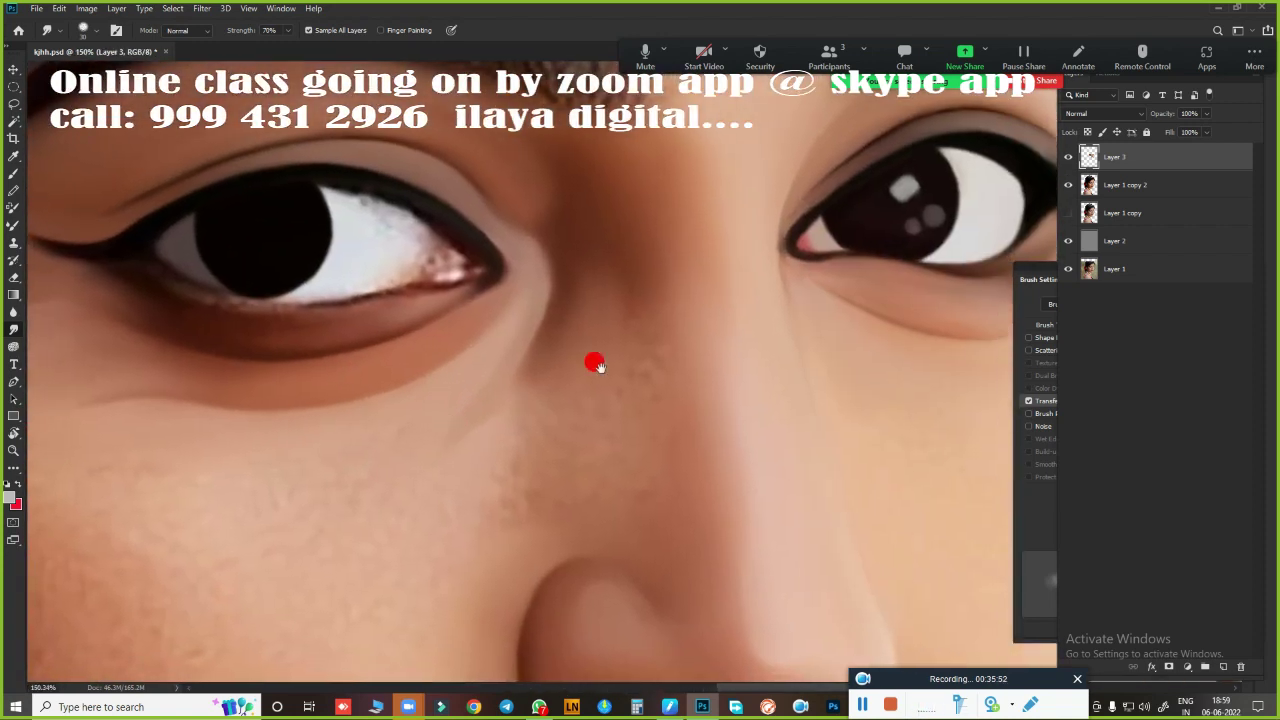
key(l)
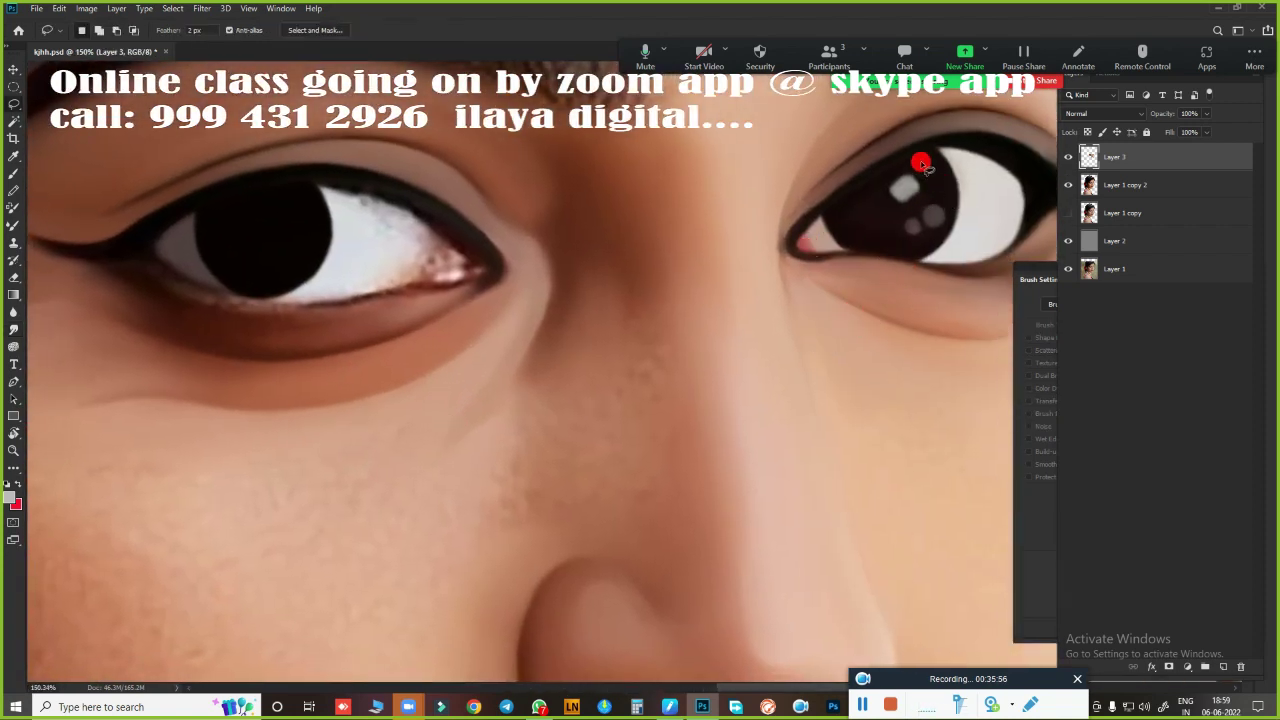
mouse_move(955, 222)
mouse_down()
mouse_move(937, 186)
mouse_move(380, 264)
mouse_up()
key(ctrl+j)
key(v)
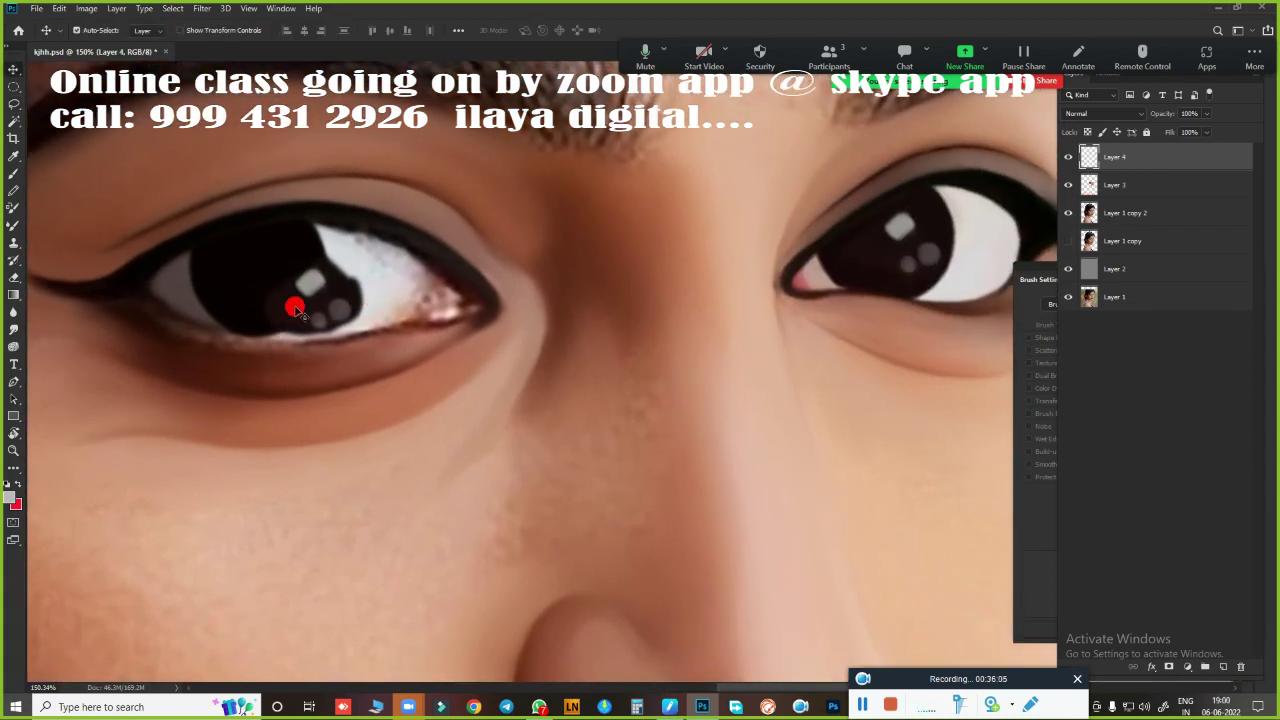
drag(294, 303, 248, 283)
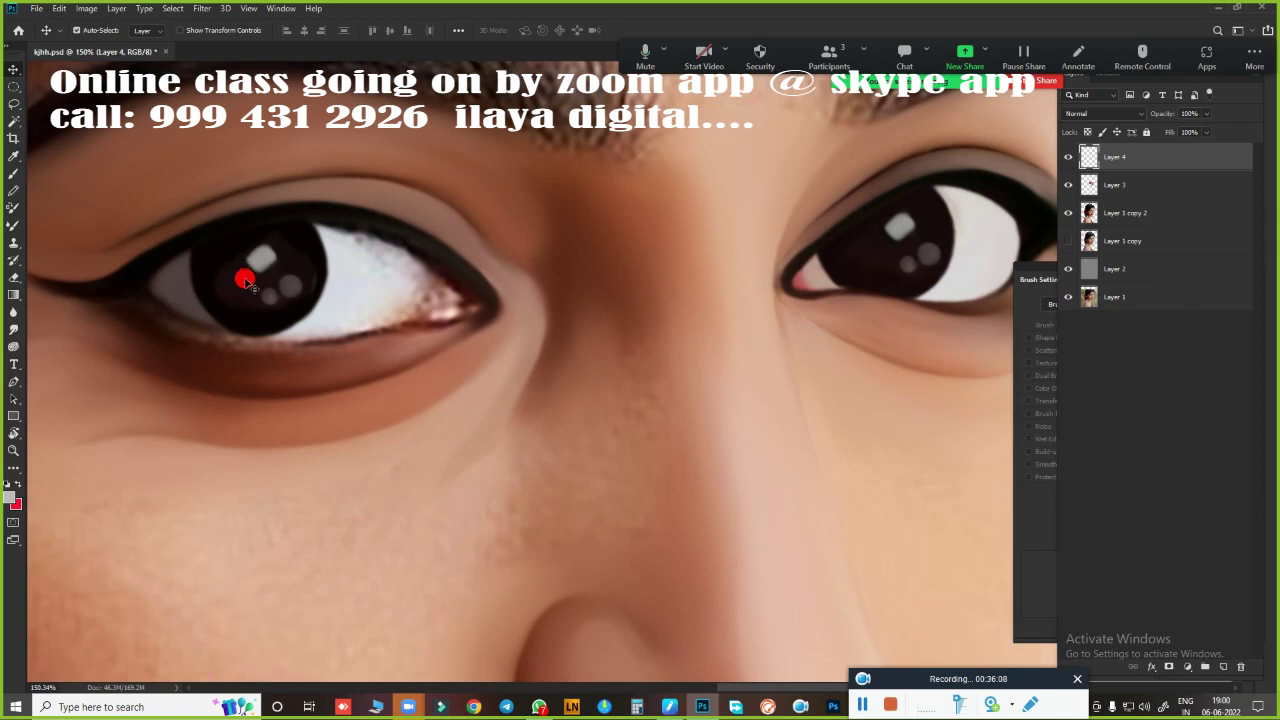
Draw a circular selection around the iris and smudge its lower part and edge smooth
scroll(286, 263, up, 2)
scroll(389, 294, up, 4)
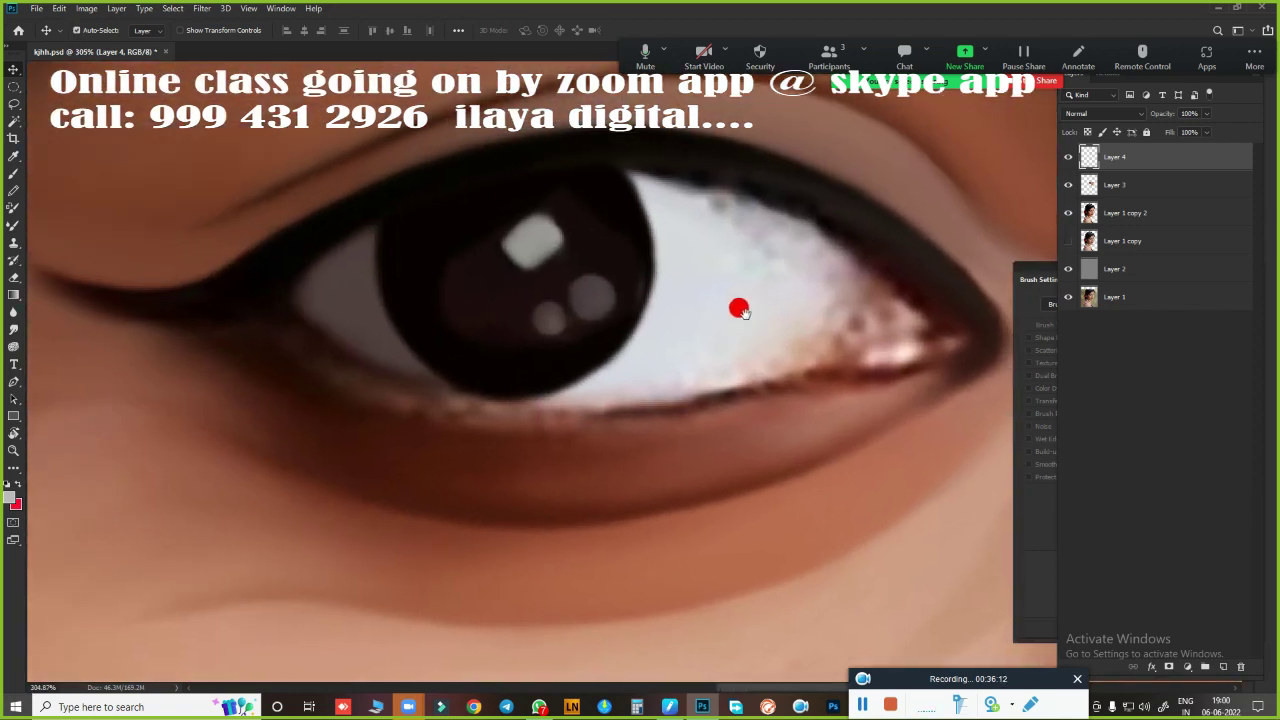
key(m)
drag(507, 280, 654, 400)
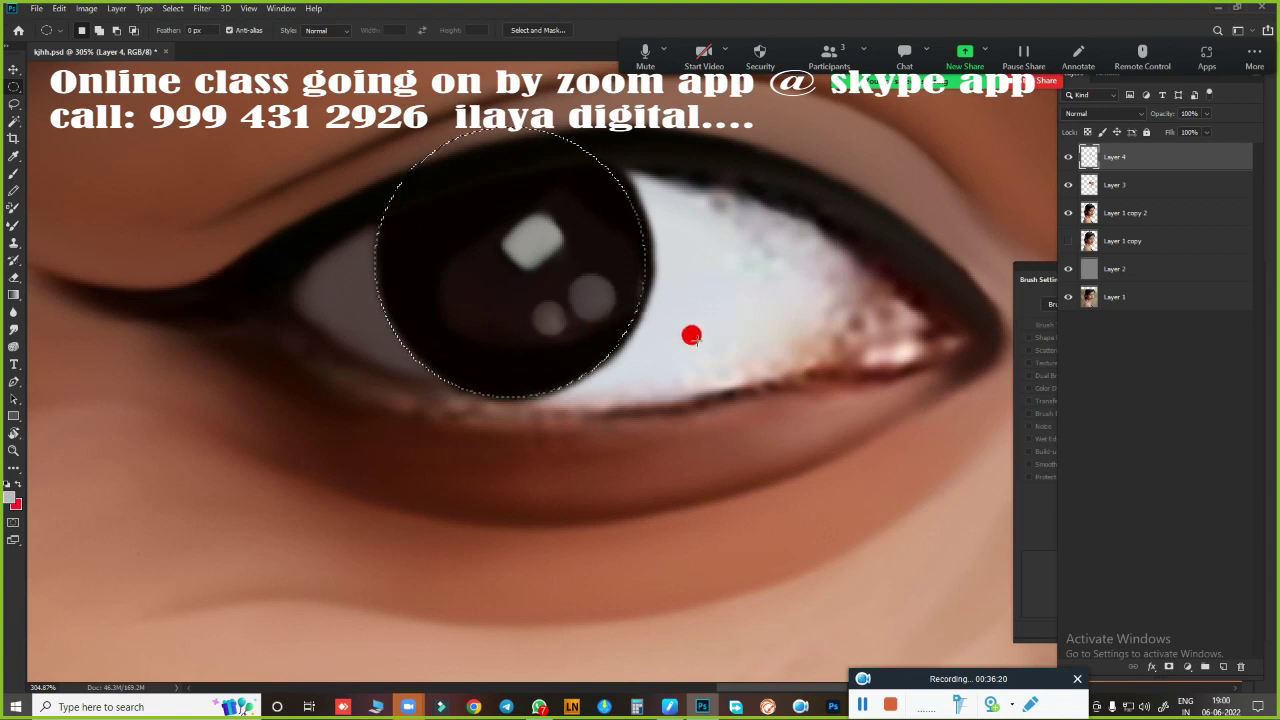
drag(533, 263, 649, 423)
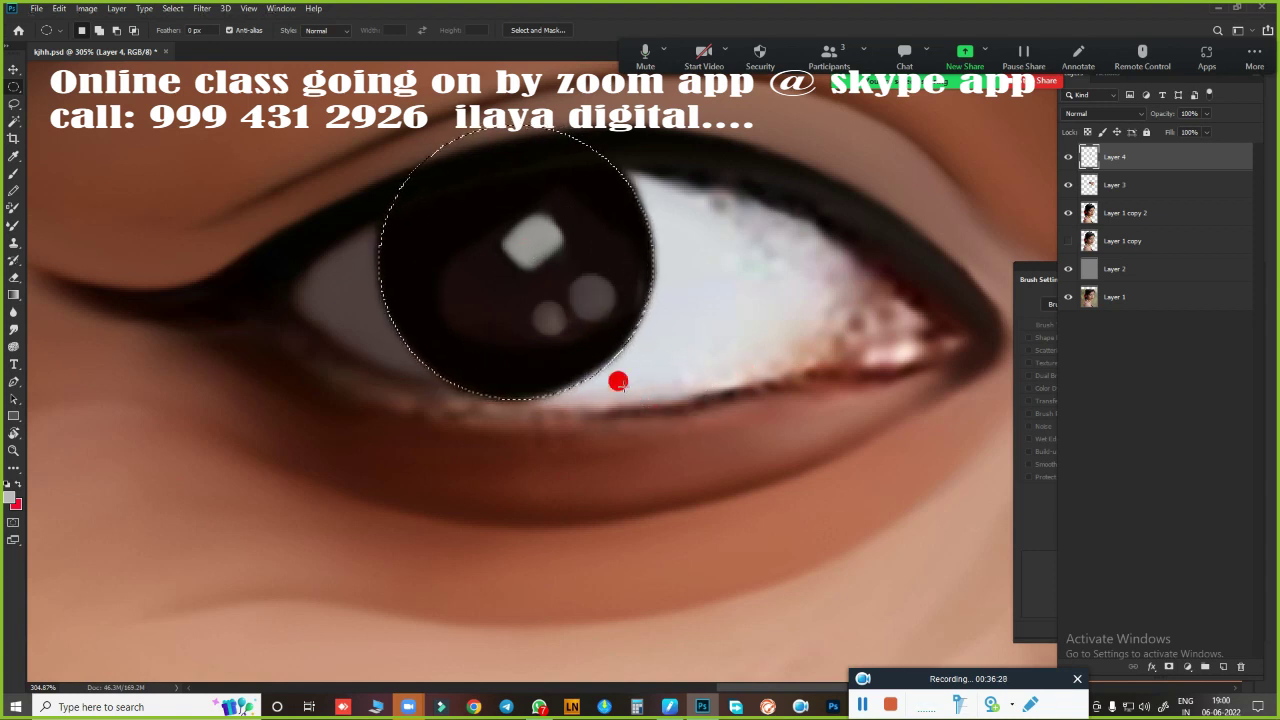
key(r)
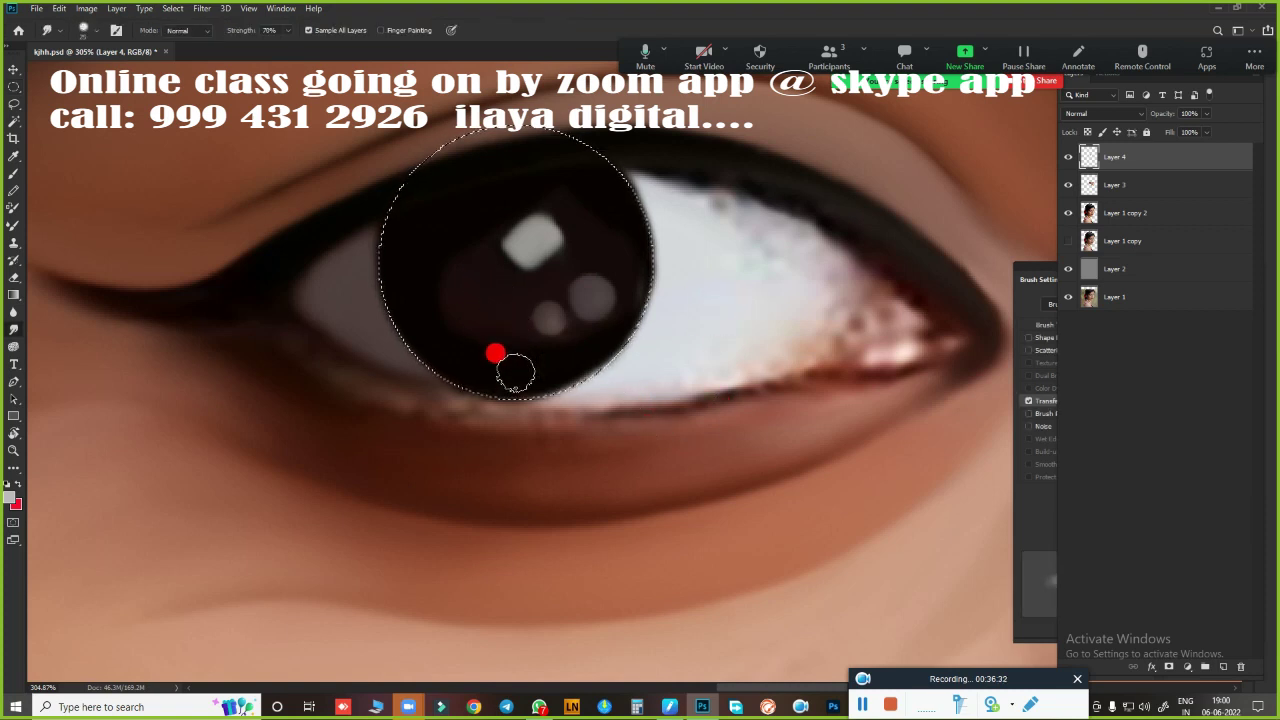
drag(497, 355, 584, 355)
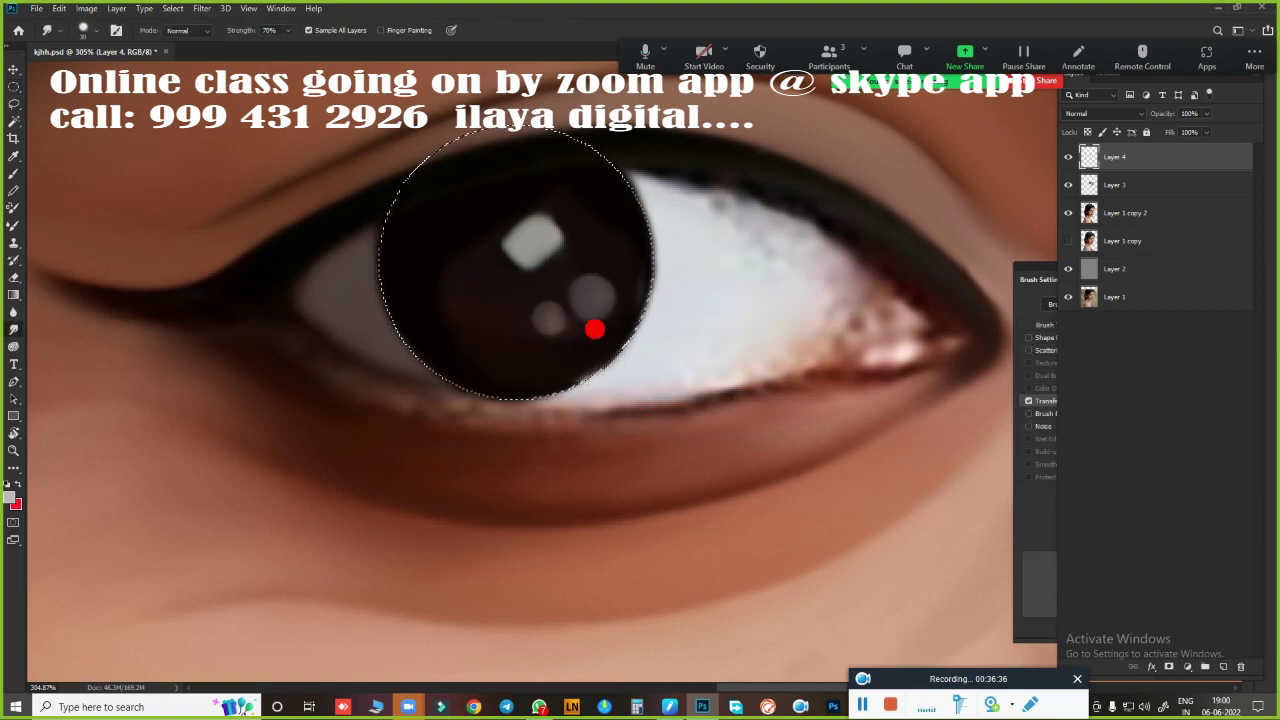
mouse_move(646, 268)
mouse_down()
mouse_move(597, 216)
mouse_move(631, 228)
mouse_move(459, 214)
mouse_move(451, 229)
mouse_move(500, 400)
mouse_move(470, 358)
mouse_move(562, 397)
mouse_move(471, 277)
mouse_move(377, 274)
mouse_move(529, 352)
mouse_move(586, 200)
mouse_move(603, 329)
mouse_move(543, 320)
mouse_move(571, 363)
mouse_move(543, 326)
mouse_move(500, 366)
mouse_move(487, 321)
mouse_move(511, 343)
mouse_move(532, 306)
mouse_move(591, 343)
mouse_move(733, 259)
mouse_up()
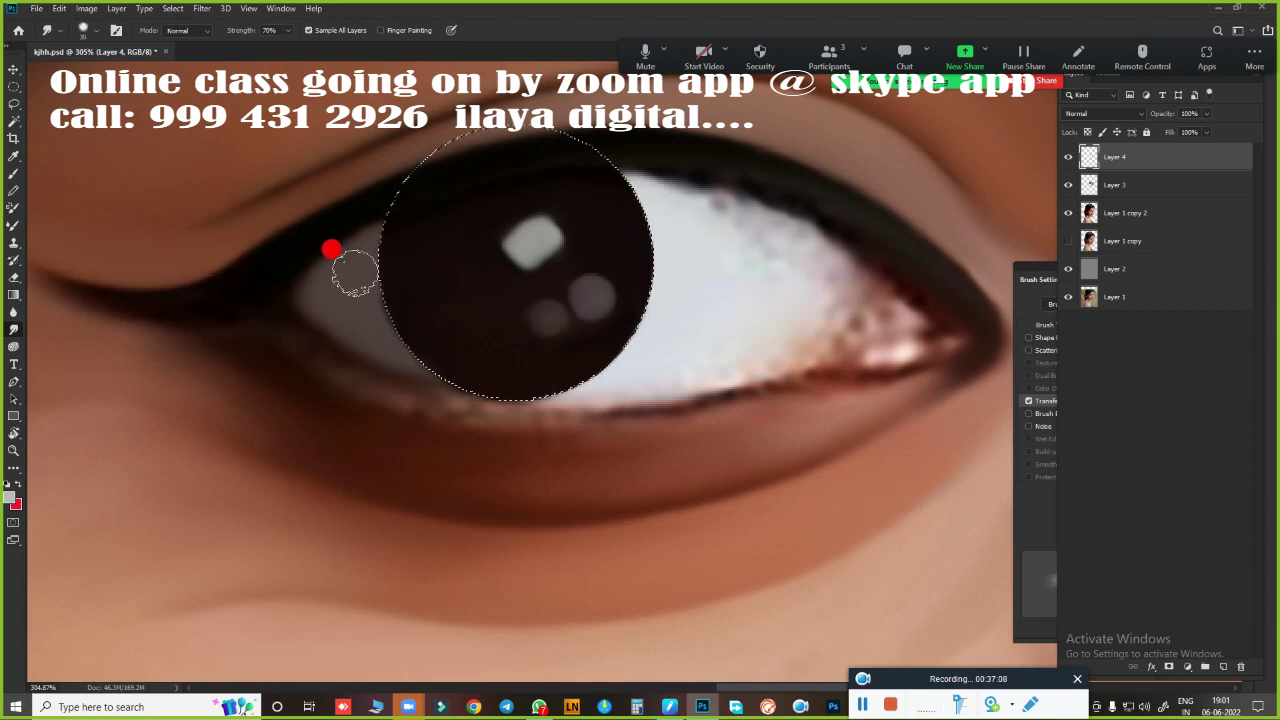
scroll(660, 423, down, 5)
Delete Layer 3 and hide Layer 4 to reveal the original eye
scroll(700, 400, down, 1)
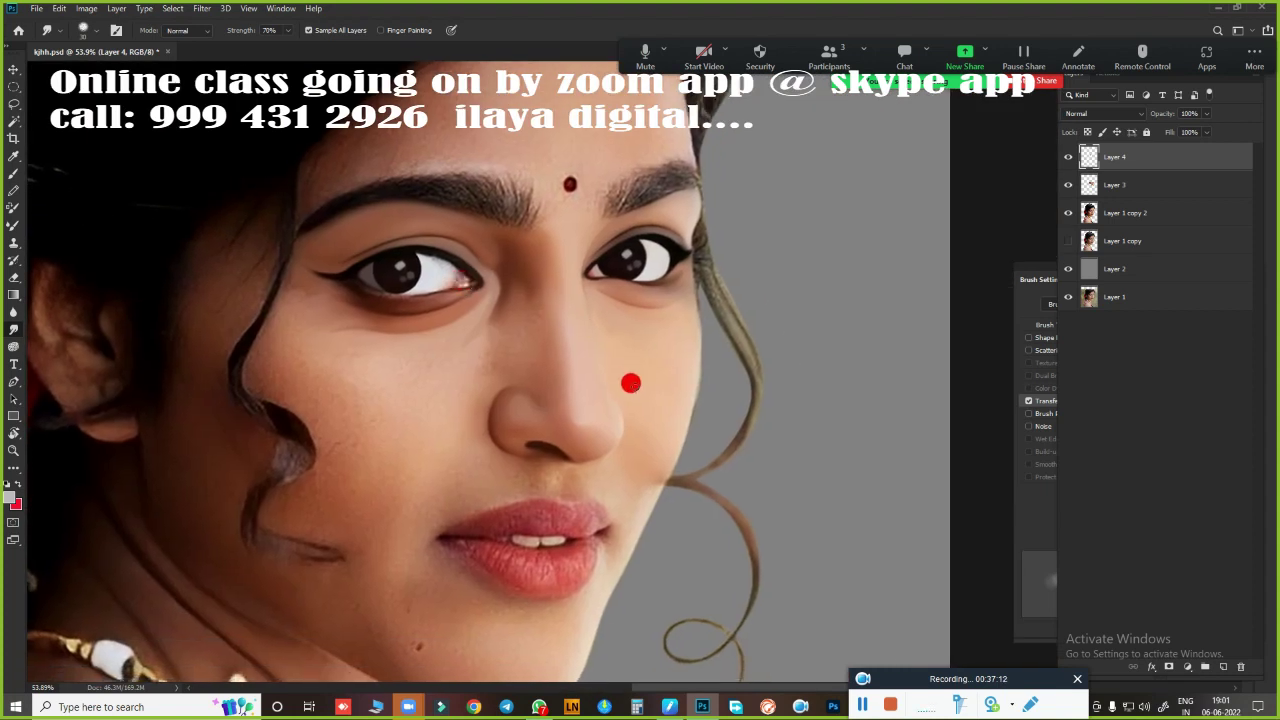
scroll(388, 297, up, 5)
click(1137, 182)
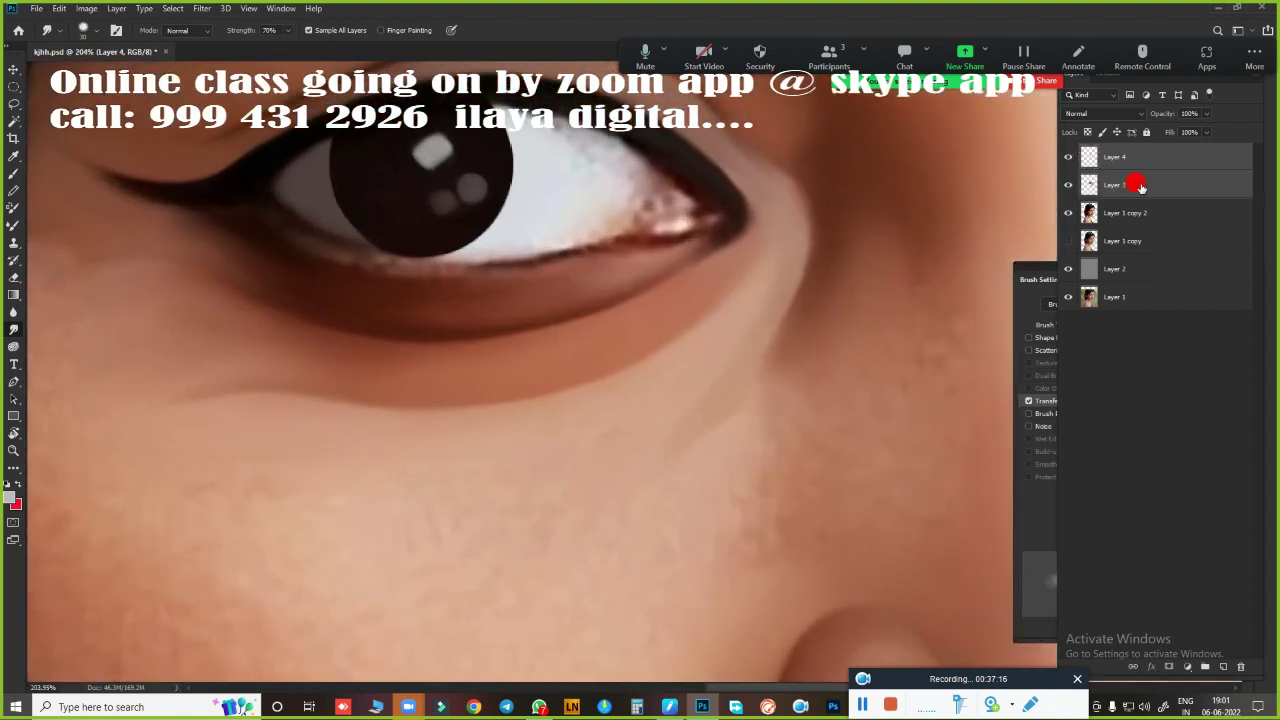
key(Delete)
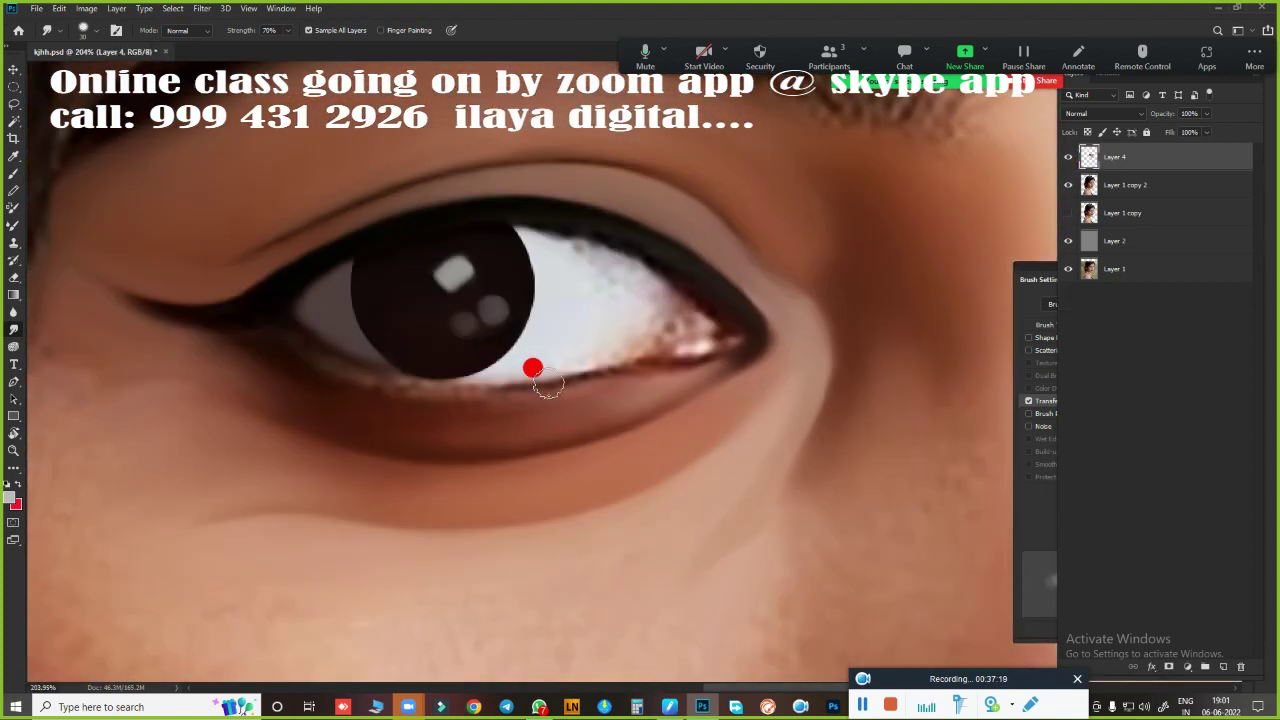
click(1068, 157)
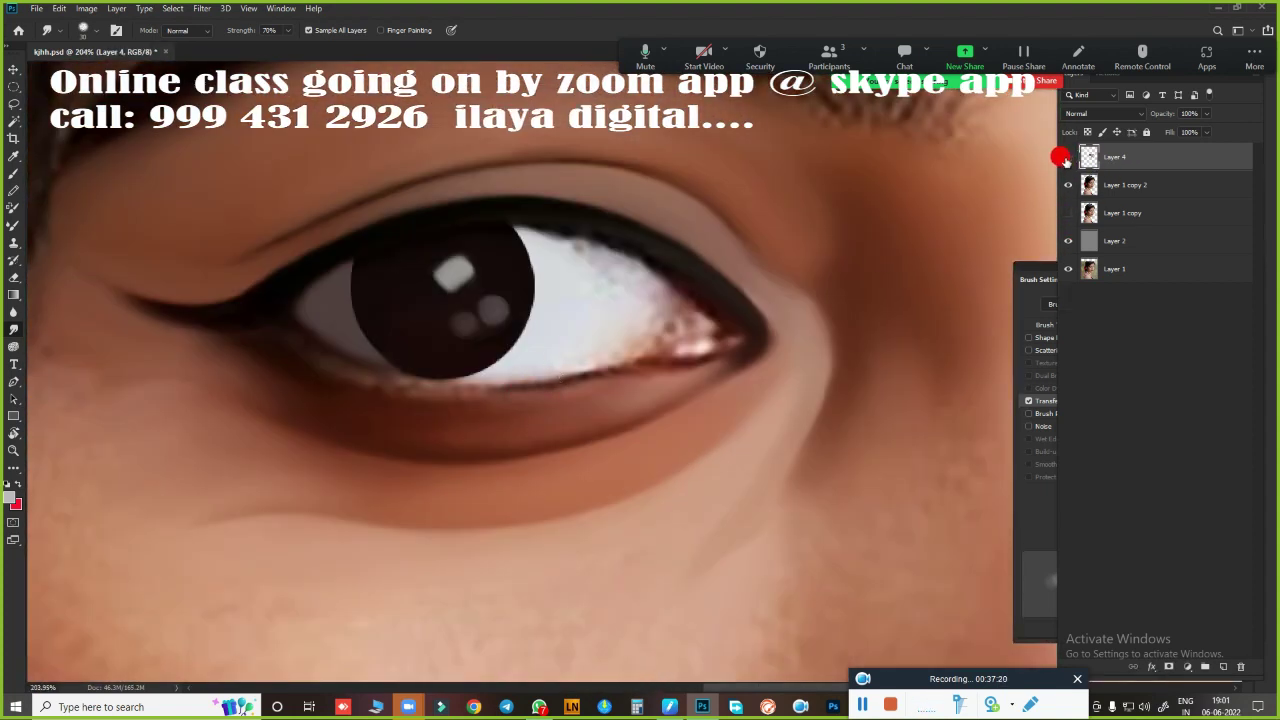
Trace the eye opening with a Pen path and make it a 2-pixel feathered selection
key(p)
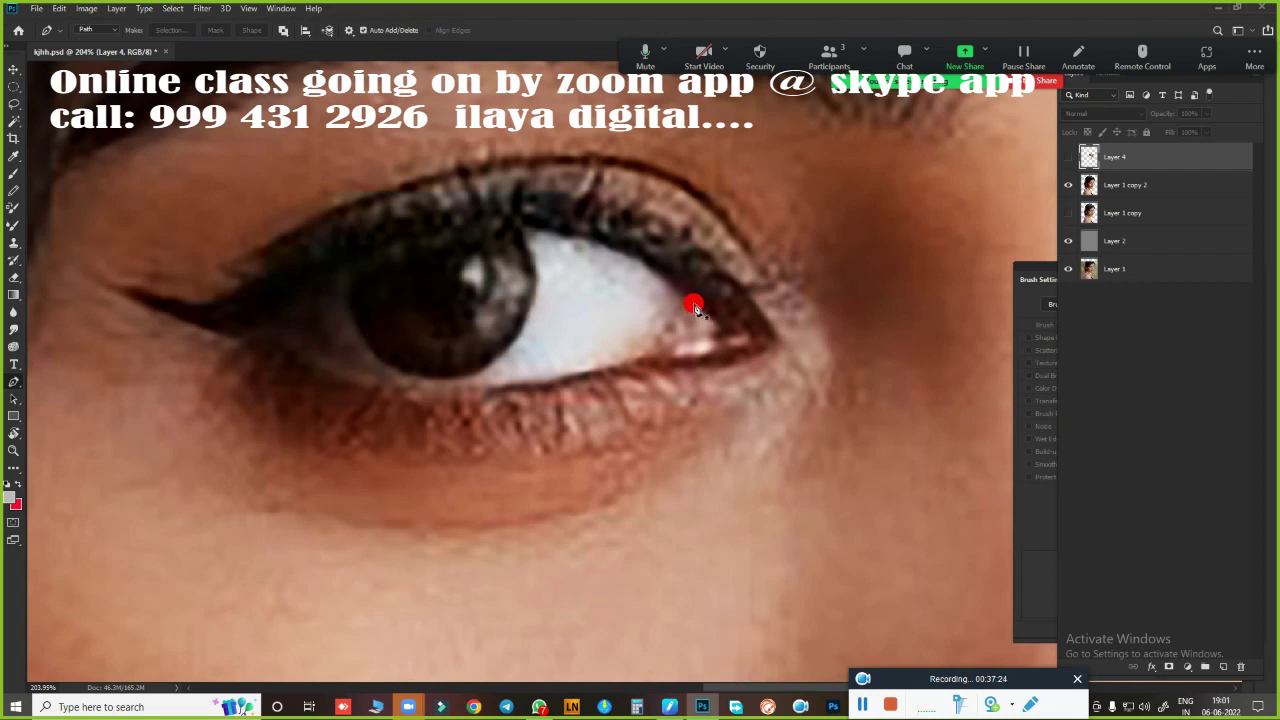
click(636, 362)
scroll(511, 321, left, 2)
drag(402, 305, 183, 474)
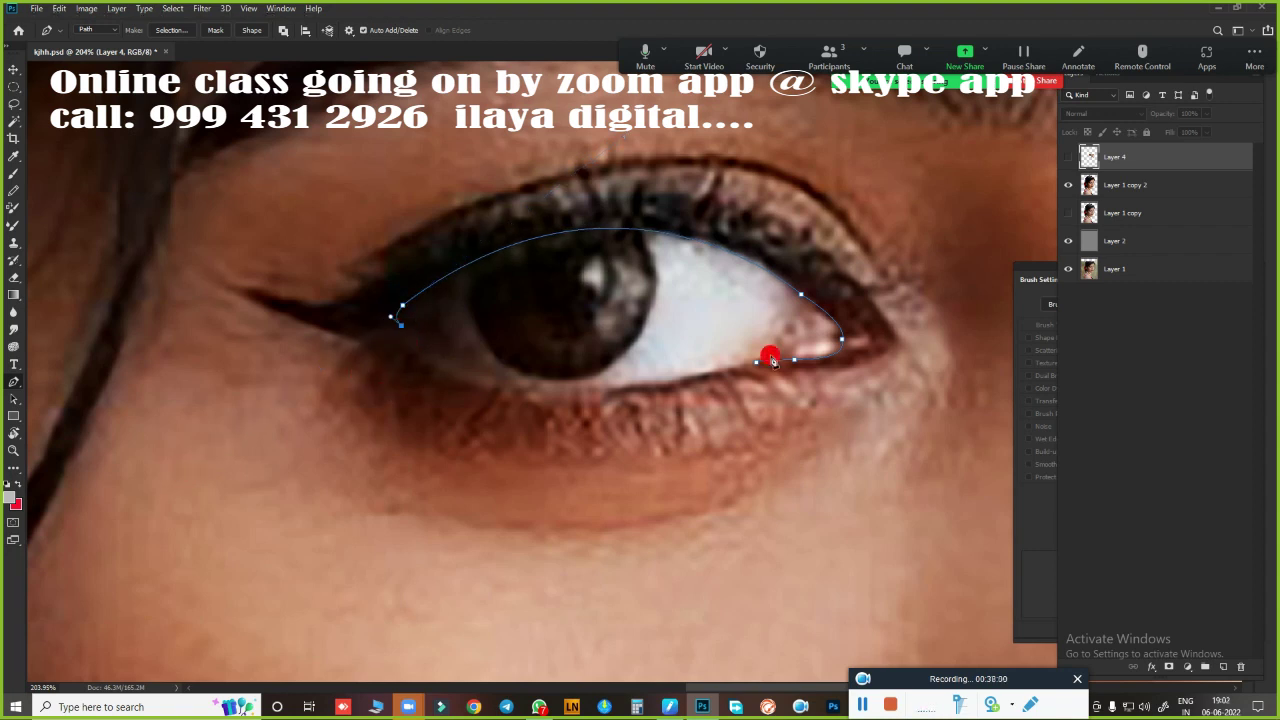
drag(756, 362, 988, 294)
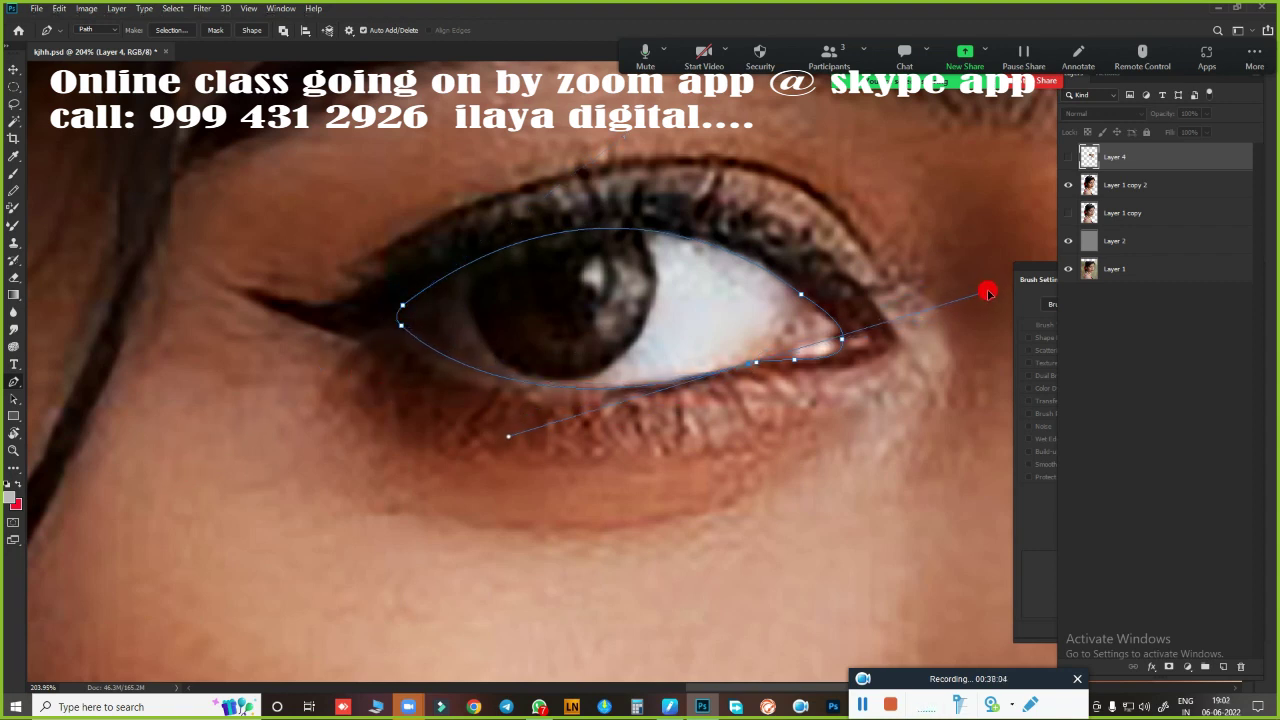
key(ctrl+Return)
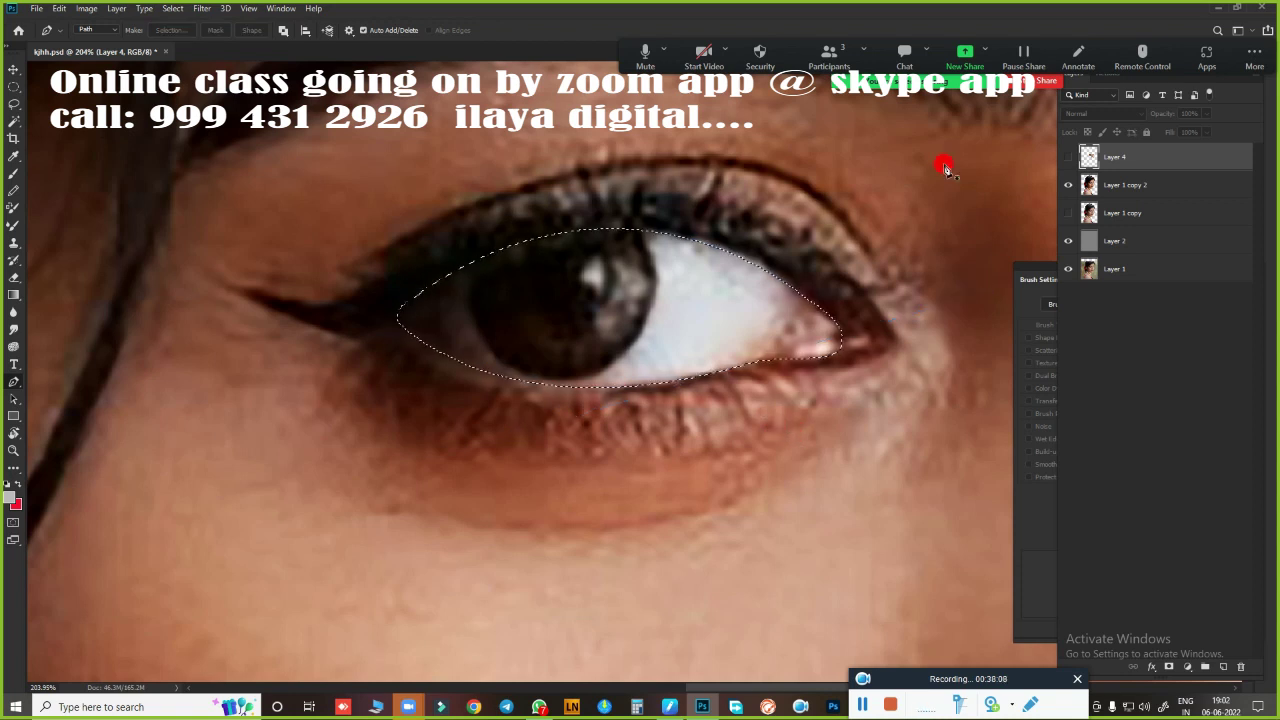
key(shift+F6)
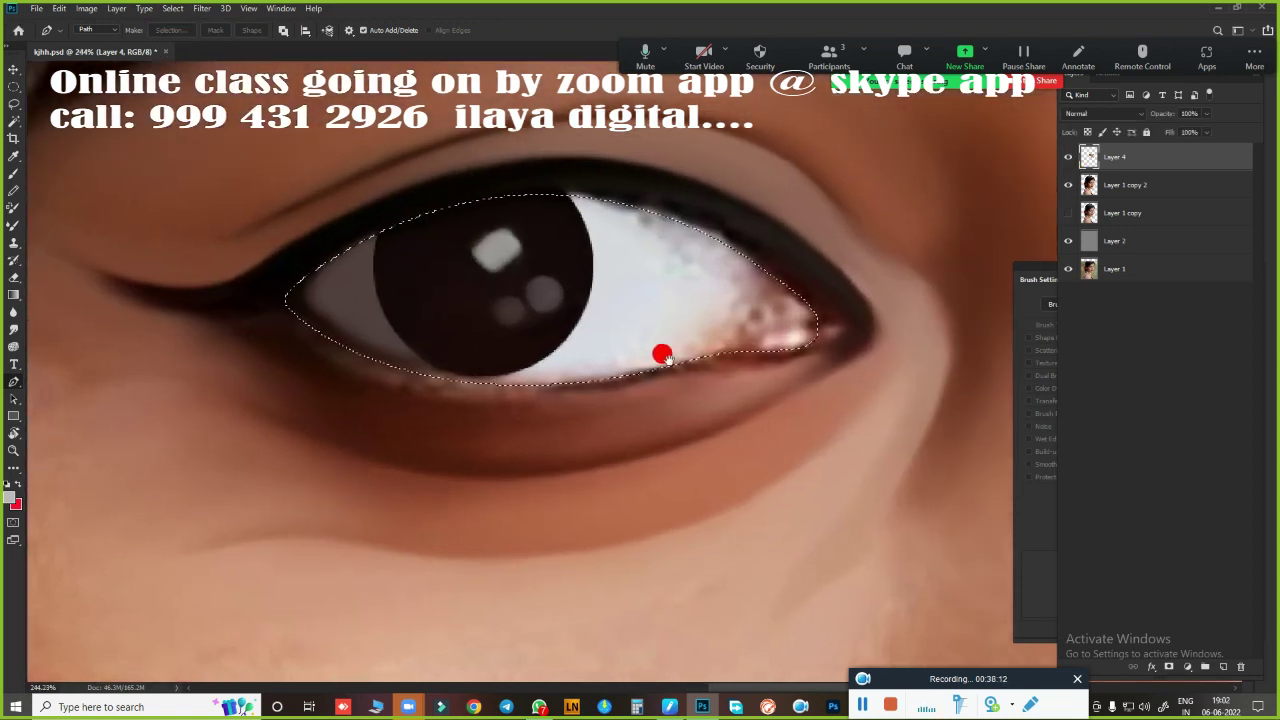
Smudge the eye white smooth and blend the pink outer corner
drag(653, 343, 667, 246)
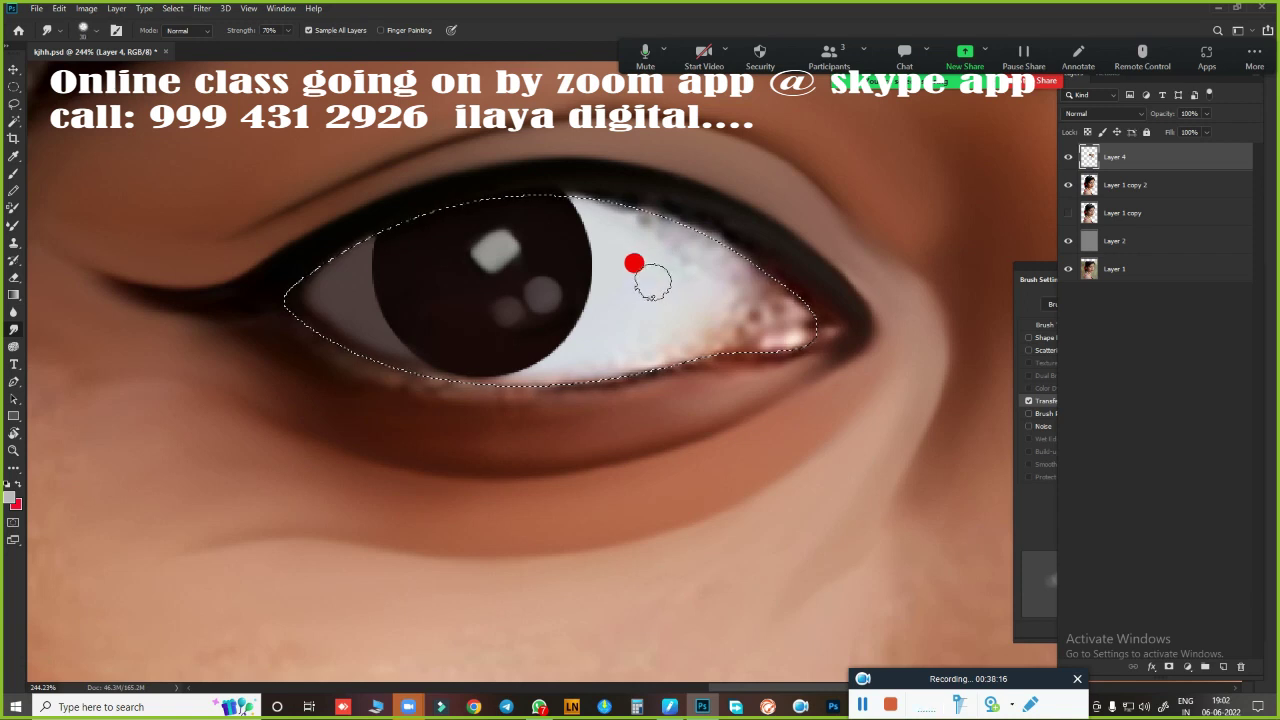
mouse_move(637, 246)
mouse_down()
mouse_move(711, 293)
mouse_move(485, 378)
mouse_up()
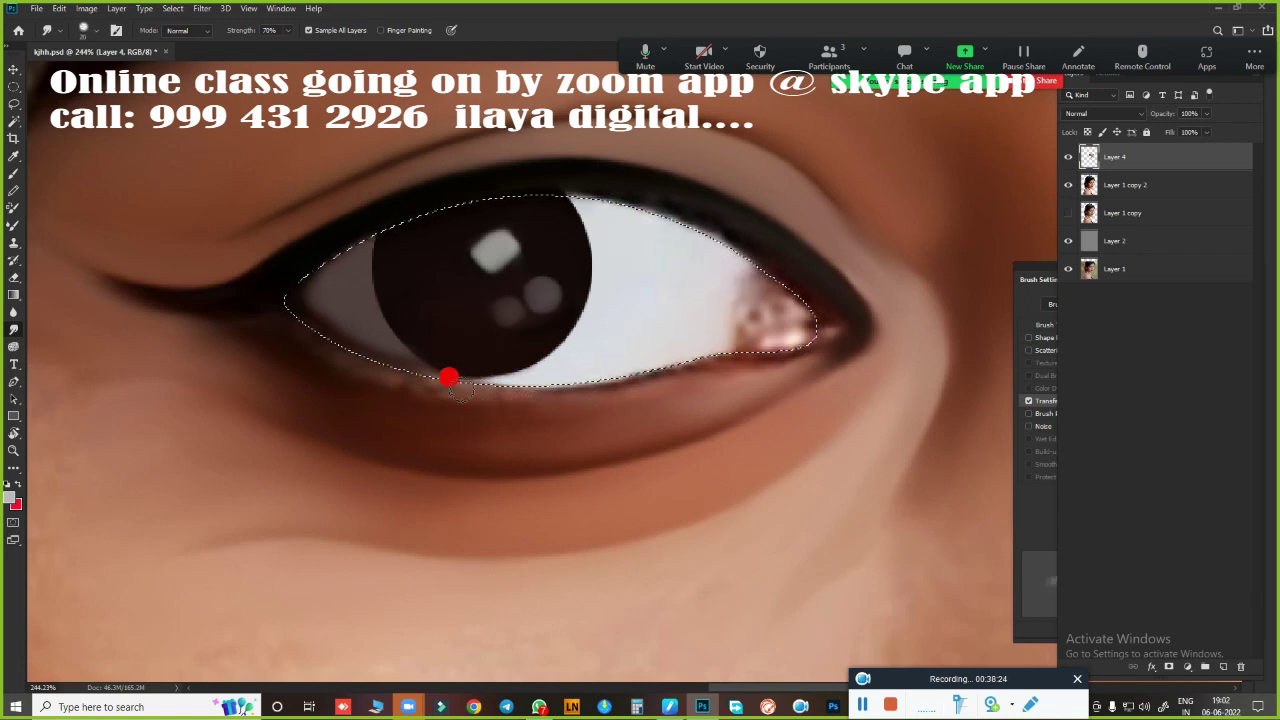
mouse_move(789, 385)
mouse_down()
mouse_move(785, 345)
mouse_move(711, 334)
mouse_move(737, 306)
mouse_up()
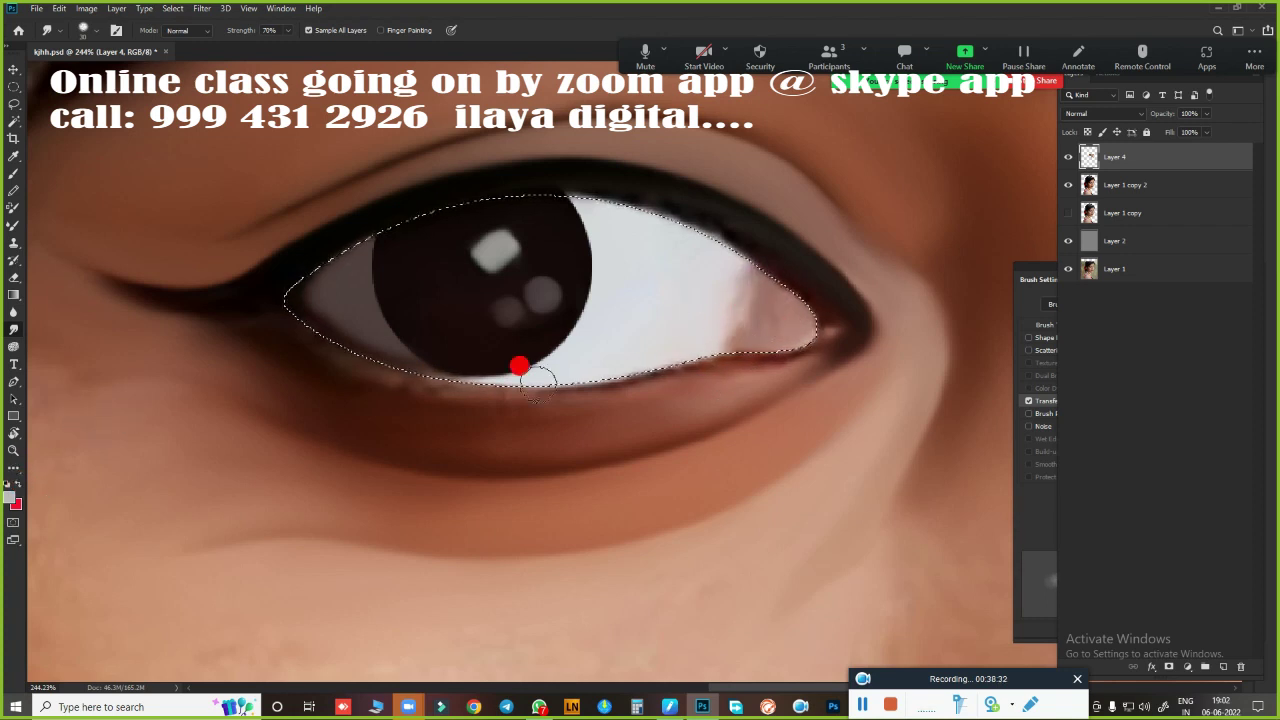
Make red the foreground colour, smudge it into the outer eye corner, and re-feather the selection
click(19, 484)
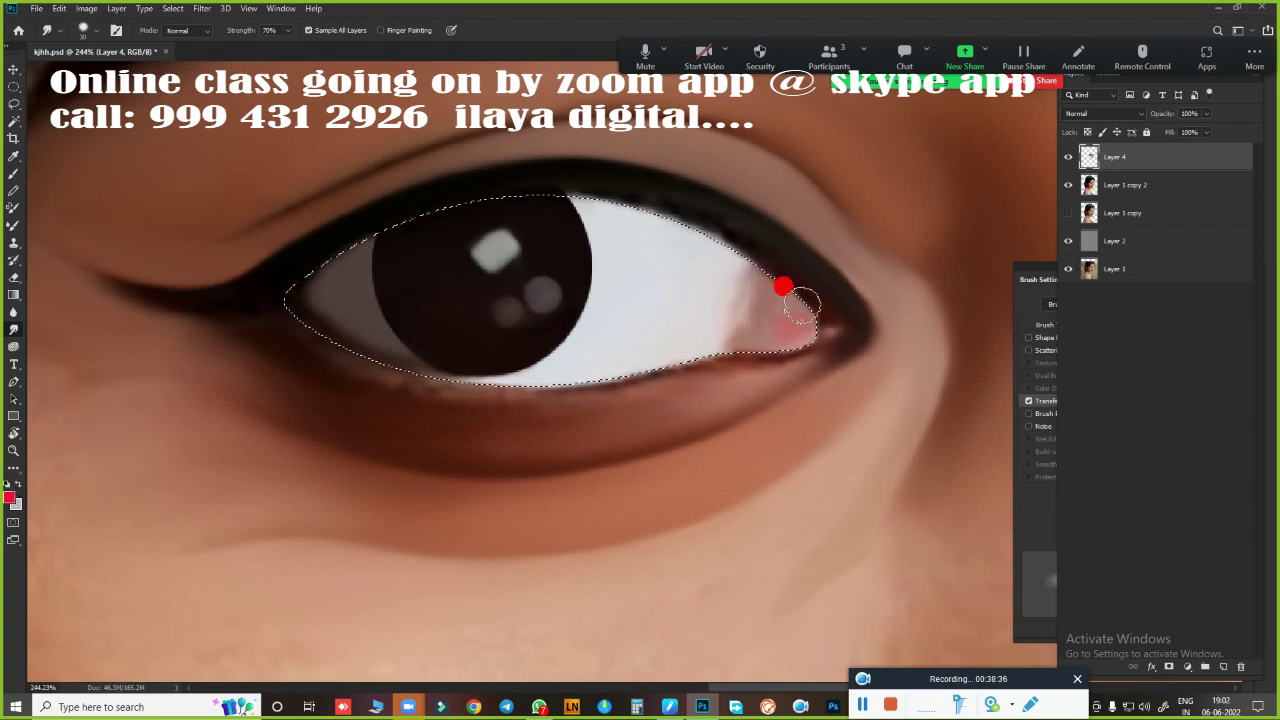
drag(778, 292, 729, 334)
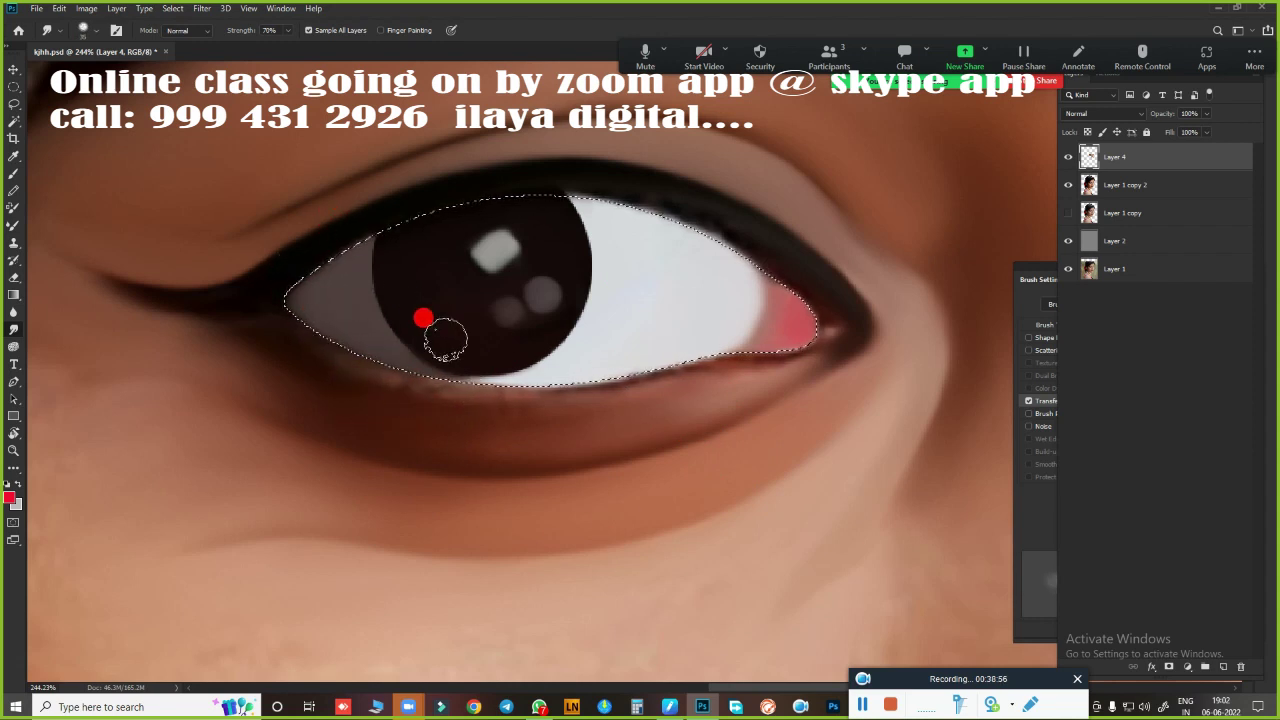
key(shift+F6)
key(Return)
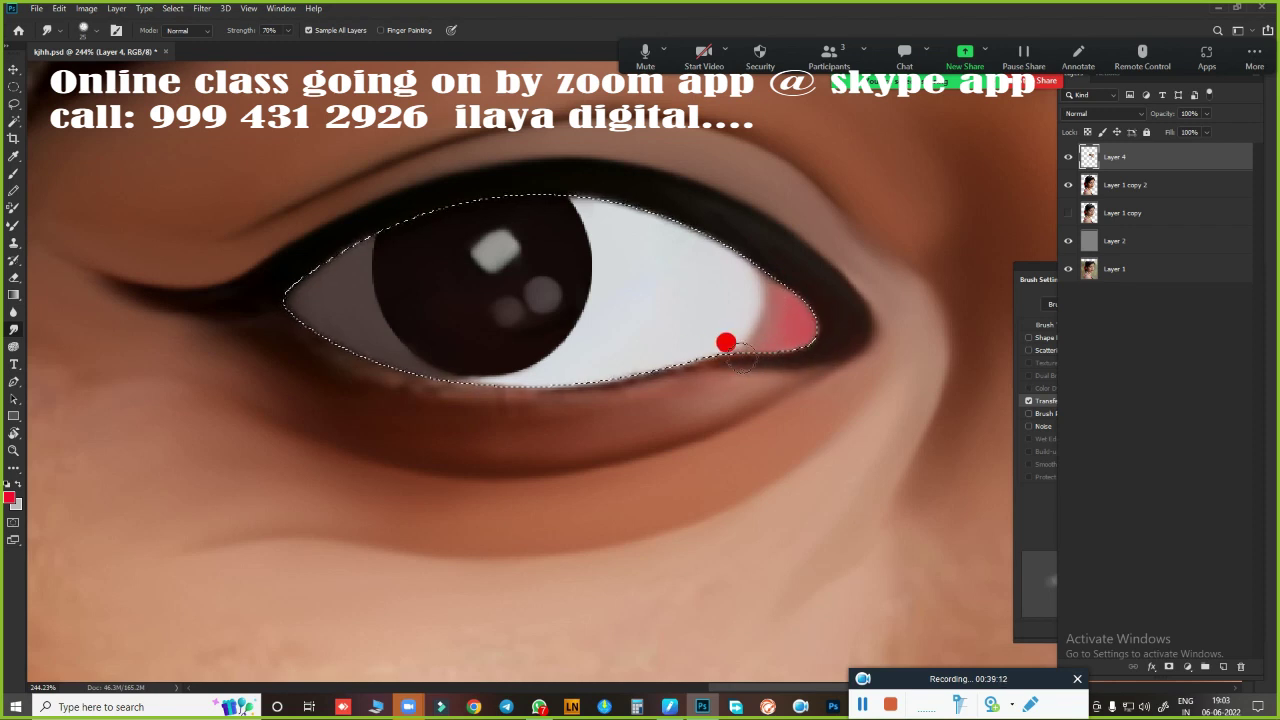
Smudge along the lower lid toward the outer corner to smooth the eyelid edge
mouse_move(114, 286)
mouse_down()
mouse_move(475, 383)
mouse_move(426, 396)
mouse_up()
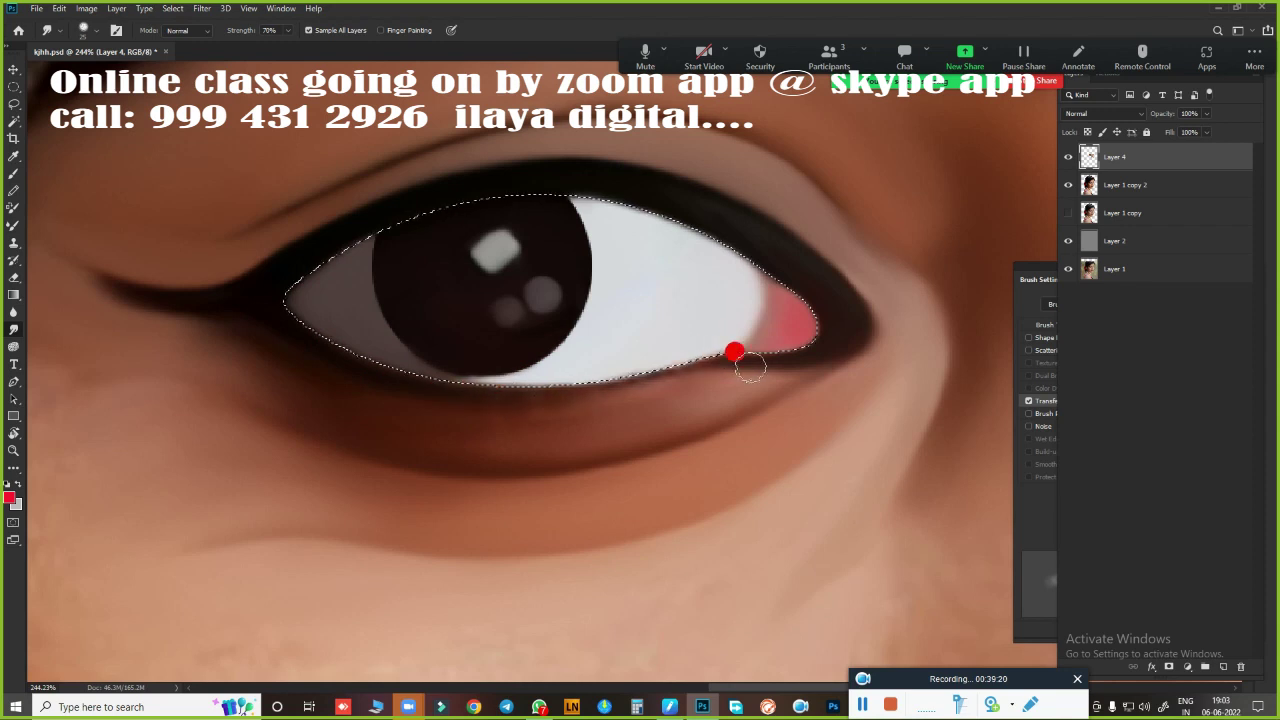
key(b)
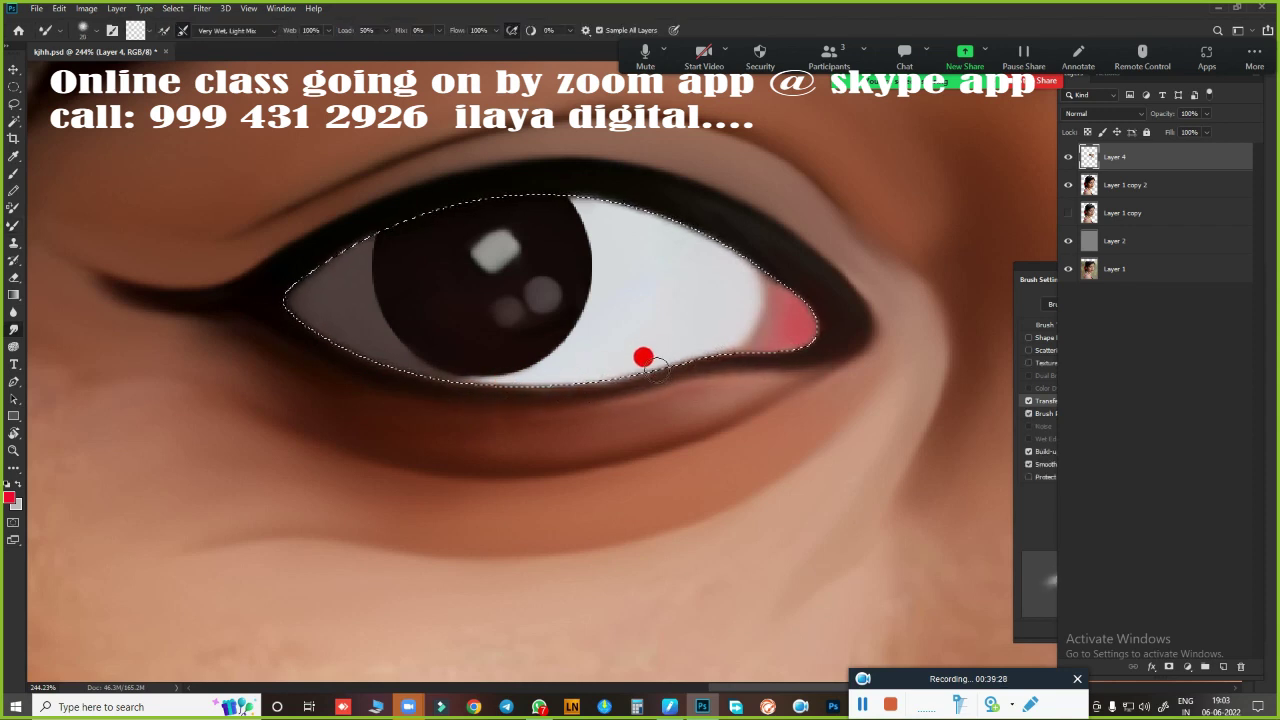
key(r)
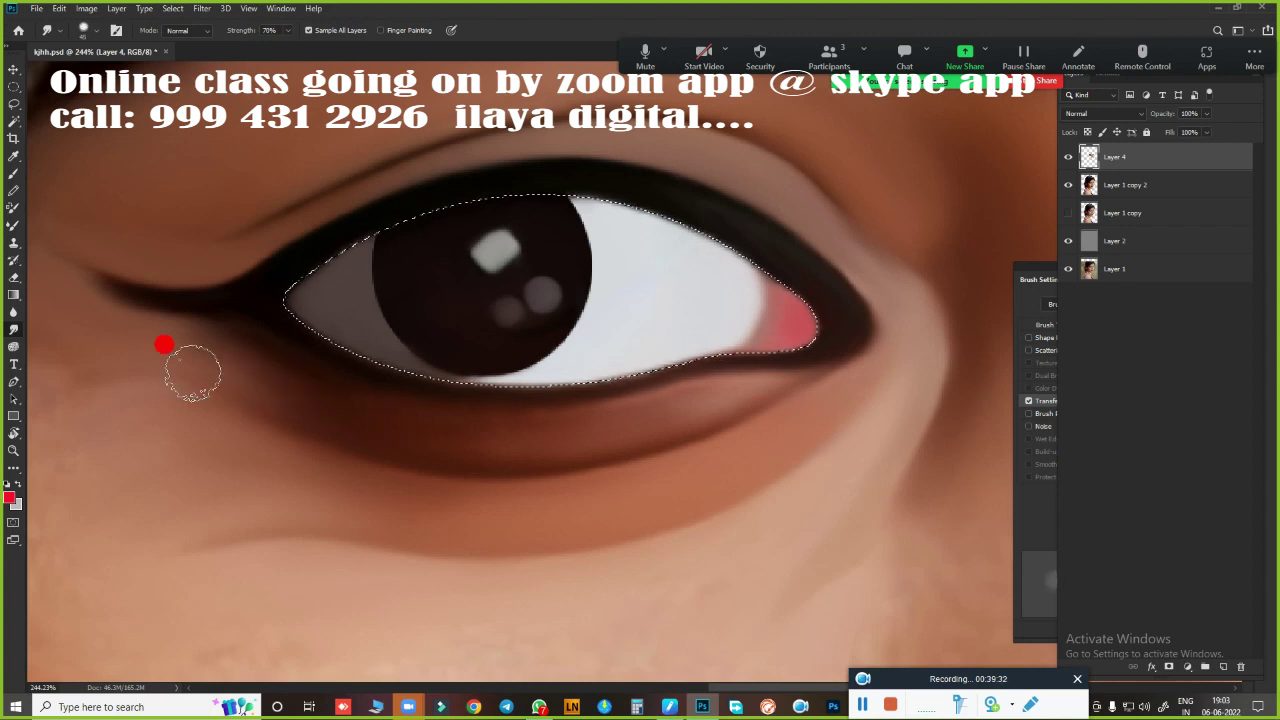
drag(437, 451, 833, 363)
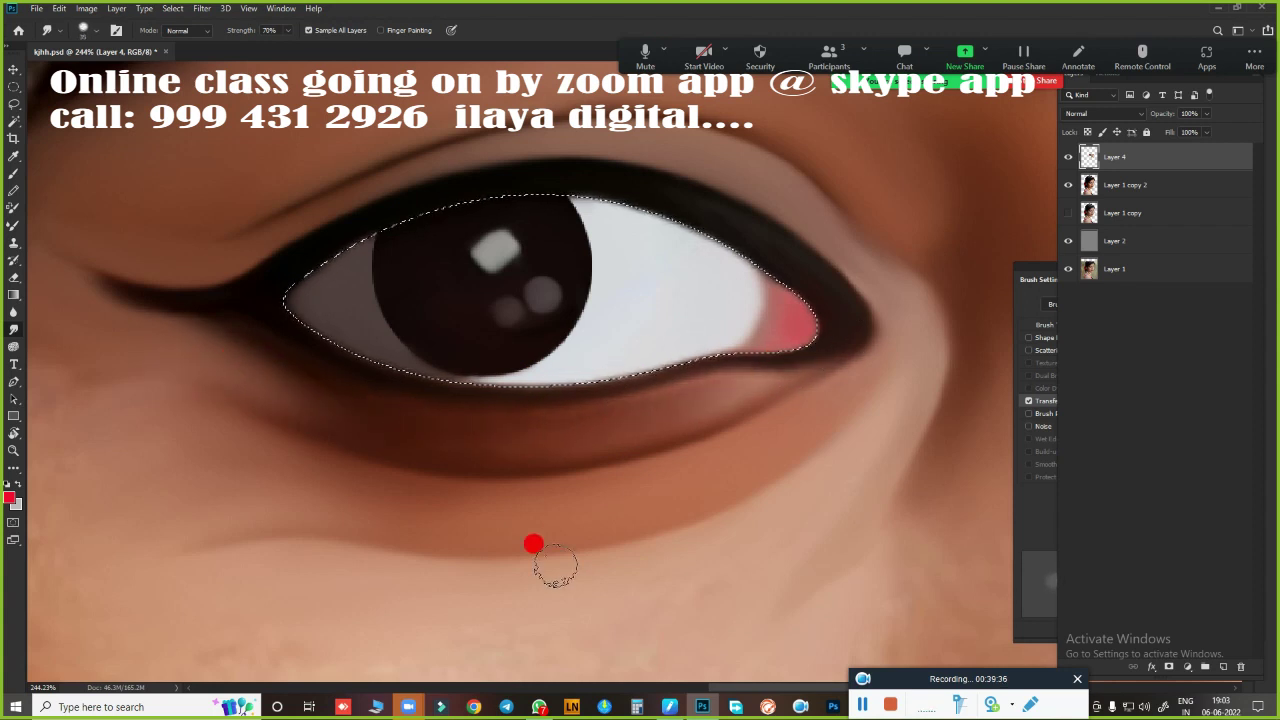
Zoom out and toggle the painted layer off and on to compare with the original
scroll(667, 361, down, 5)
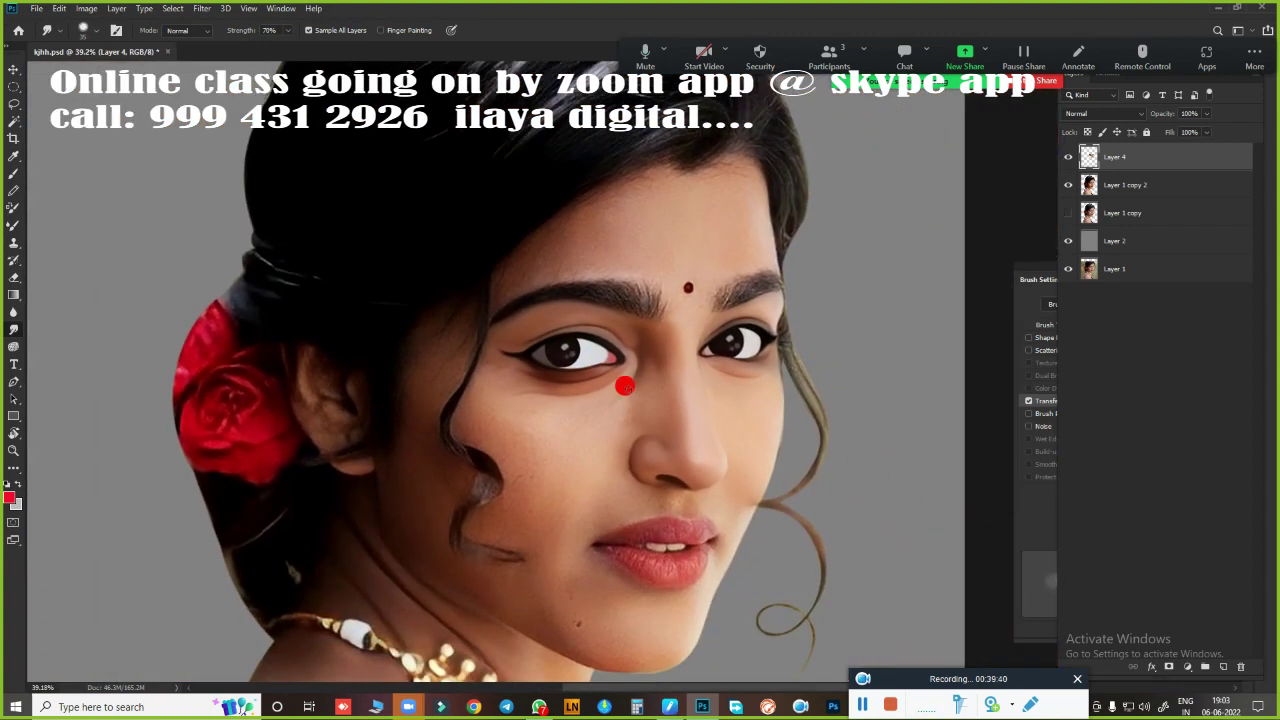
scroll(624, 386, down, 1)
scroll(694, 343, down, 1)
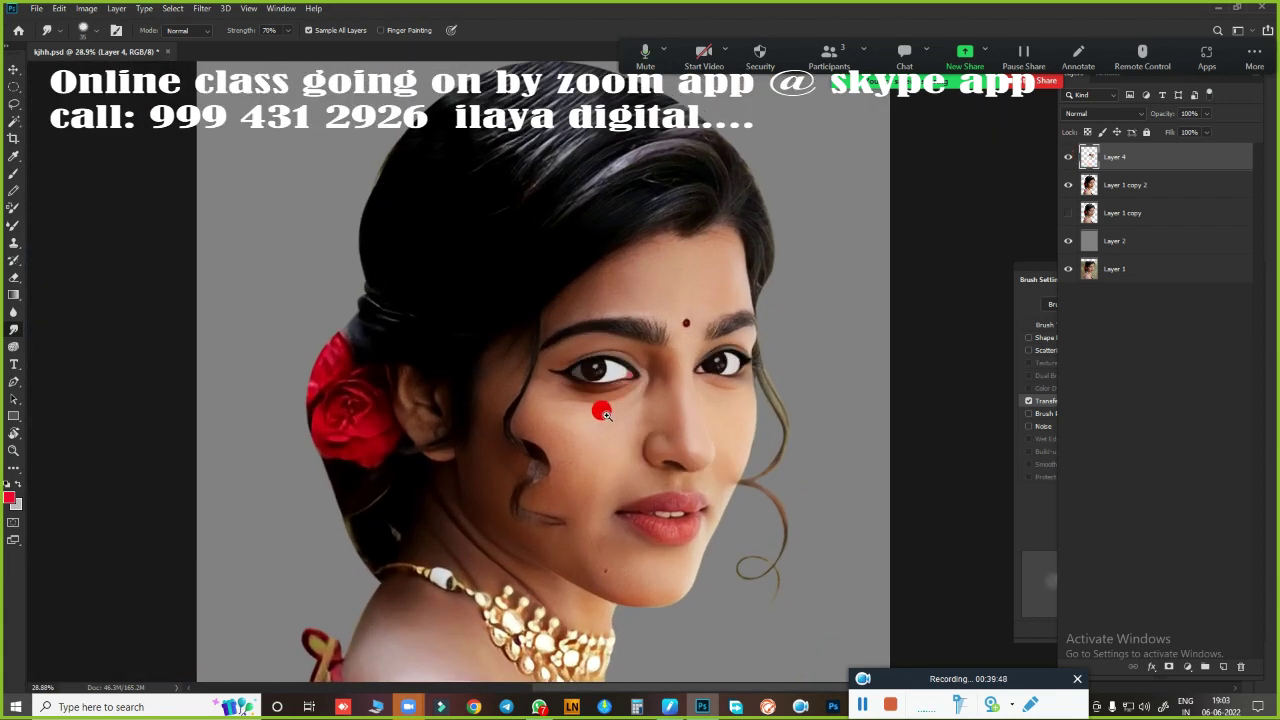
scroll(605, 412, up, 3)
click(1067, 213)
click(1068, 157)
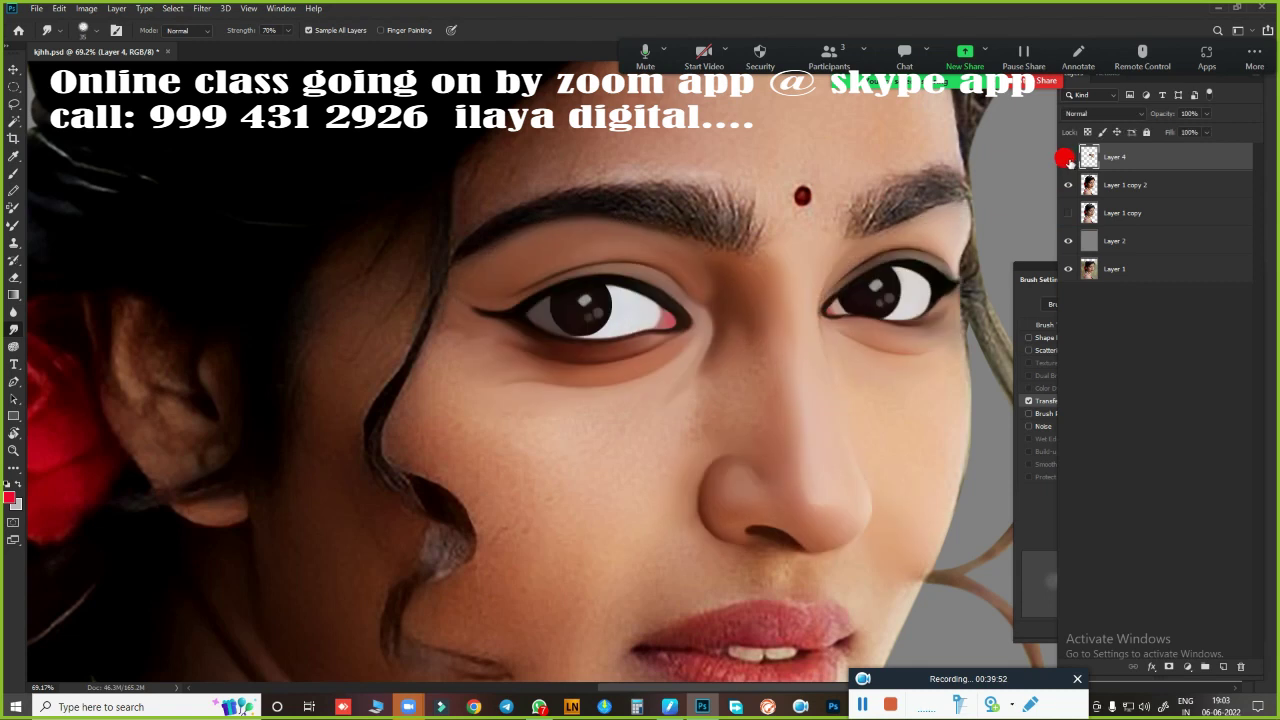
scroll(588, 410, up, 4)
Smudge the dark brown shading under the eye into smooth skin
key(e)
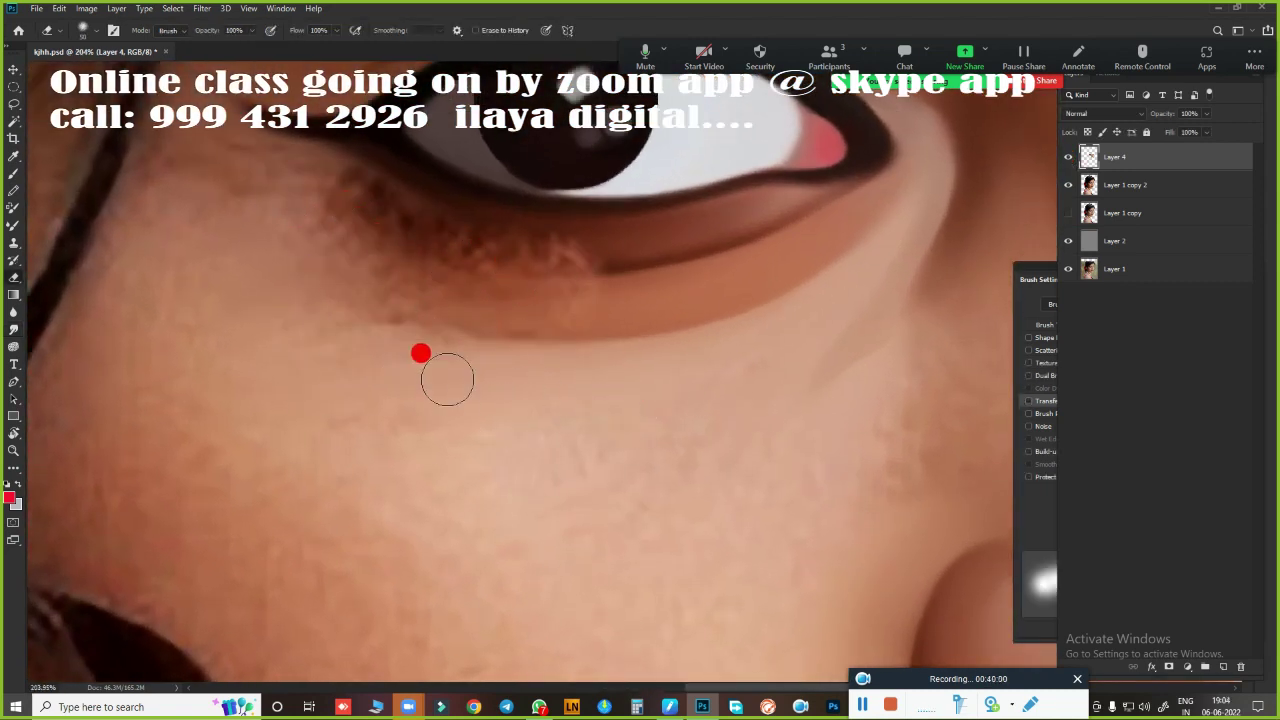
scroll(280, 306, up, 3)
scroll(280, 306, down, 5)
scroll(480, 525, up, 5)
key(r)
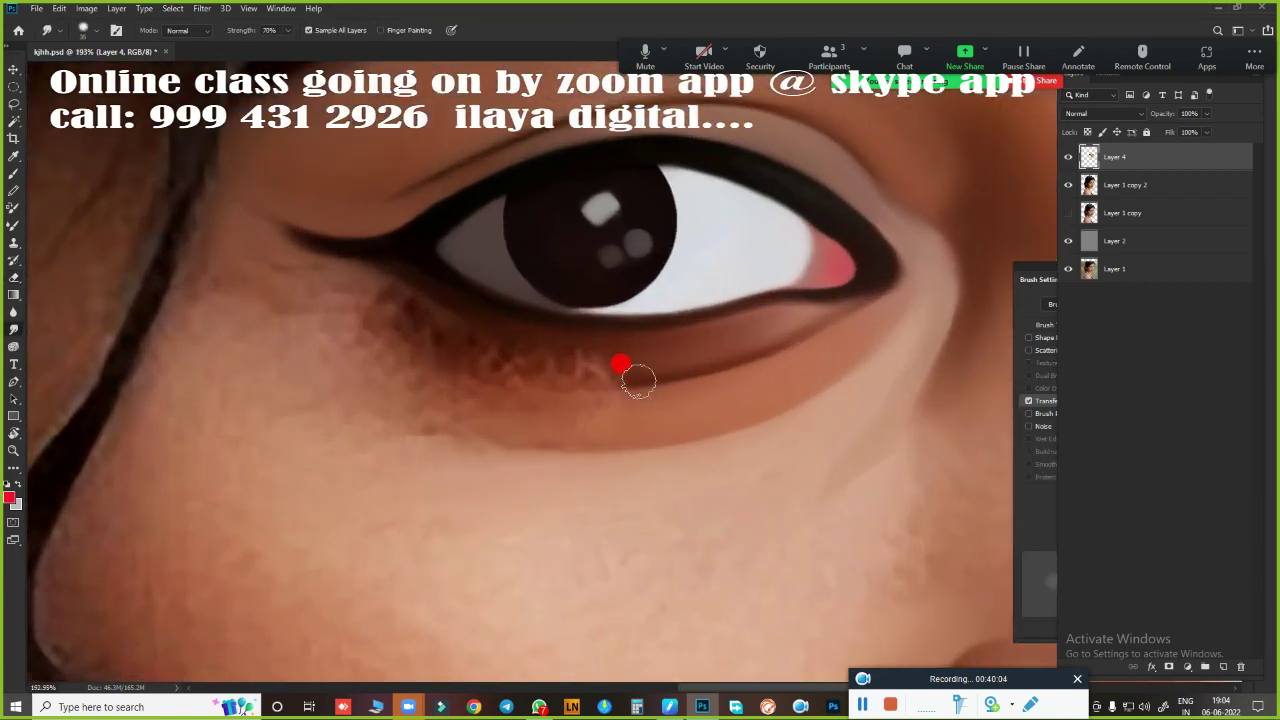
mouse_move(631, 396)
mouse_down()
mouse_move(366, 400)
mouse_move(271, 286)
mouse_move(397, 412)
mouse_move(664, 414)
mouse_move(384, 451)
mouse_move(421, 323)
mouse_move(551, 371)
mouse_move(443, 323)
mouse_move(469, 317)
mouse_move(560, 376)
mouse_move(479, 400)
mouse_move(400, 394)
mouse_move(308, 431)
mouse_move(557, 377)
mouse_up()
scroll(626, 514, down, 2)
scroll(610, 420, down, 5)
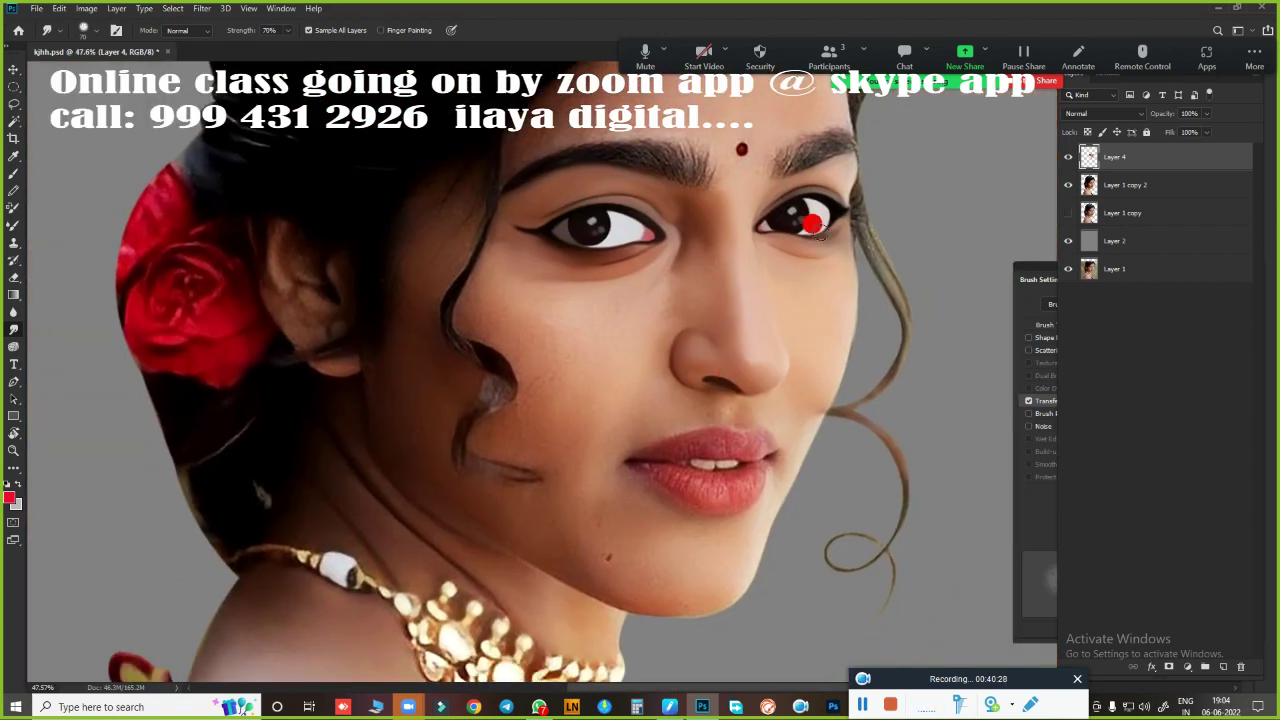
Smooth the cheek edge beside the hair and along the jawline
ctrl+click(1089, 185)
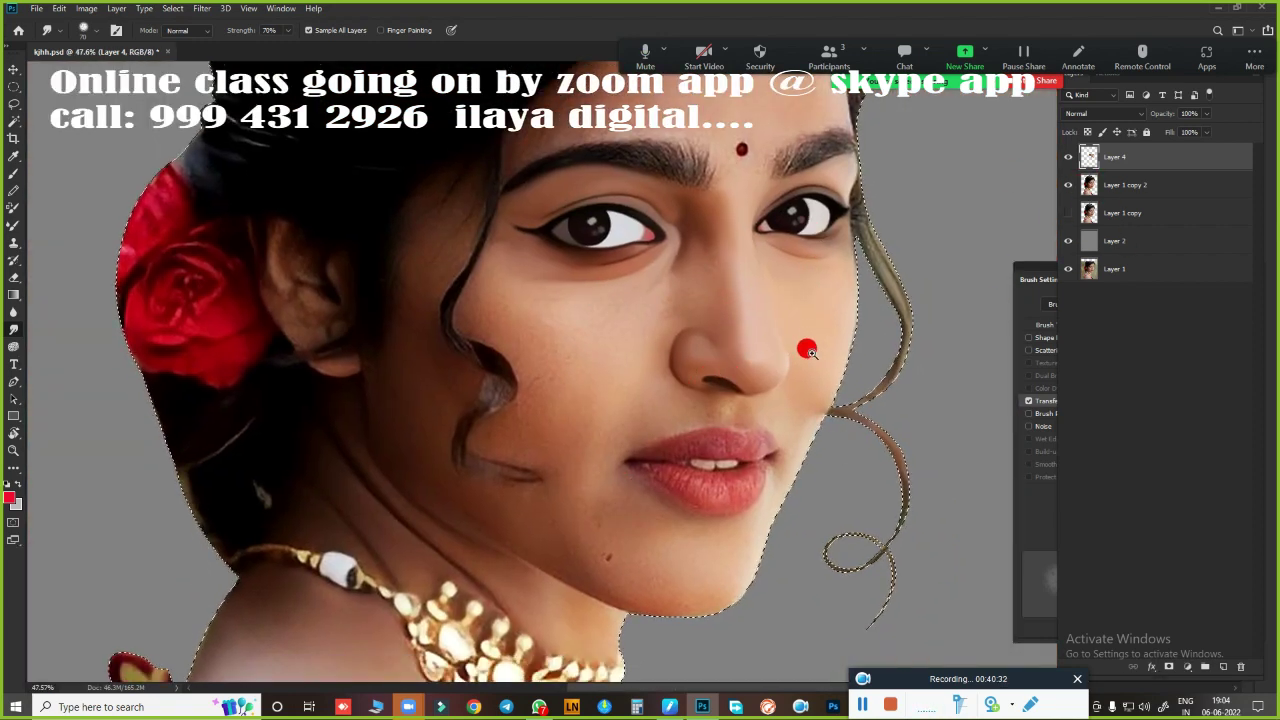
scroll(807, 350, up, 2)
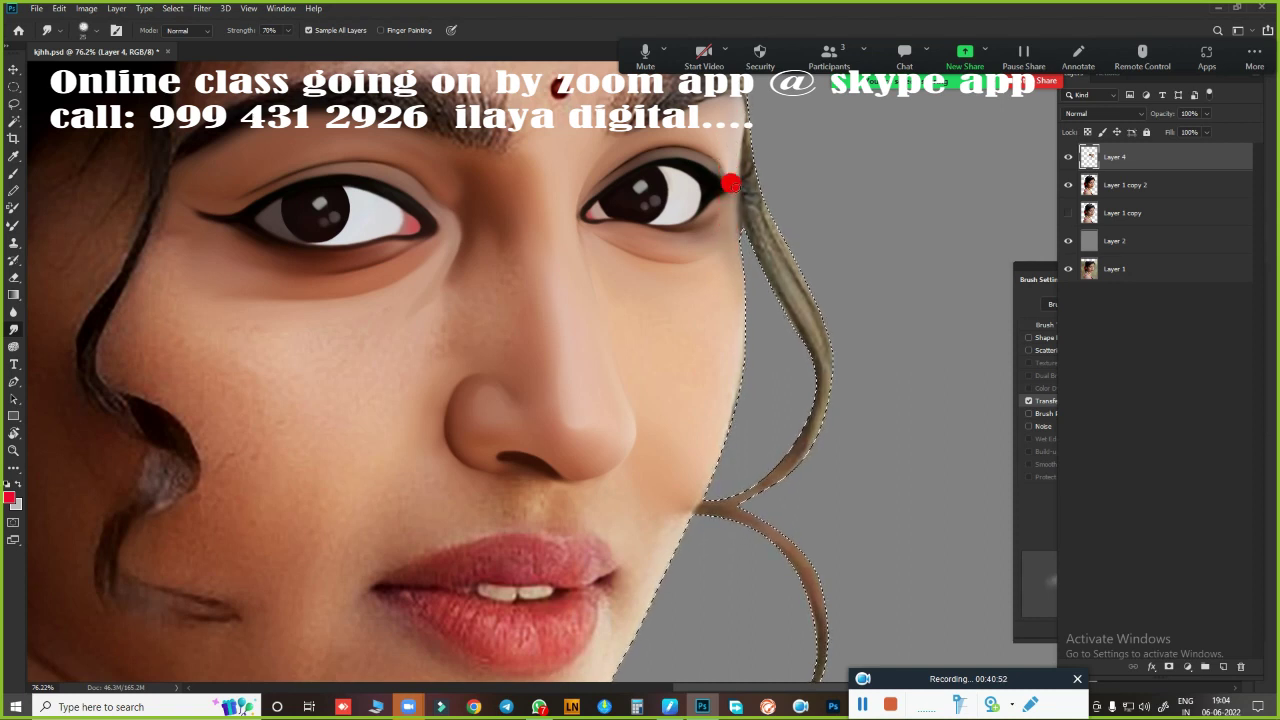
drag(735, 272, 736, 270)
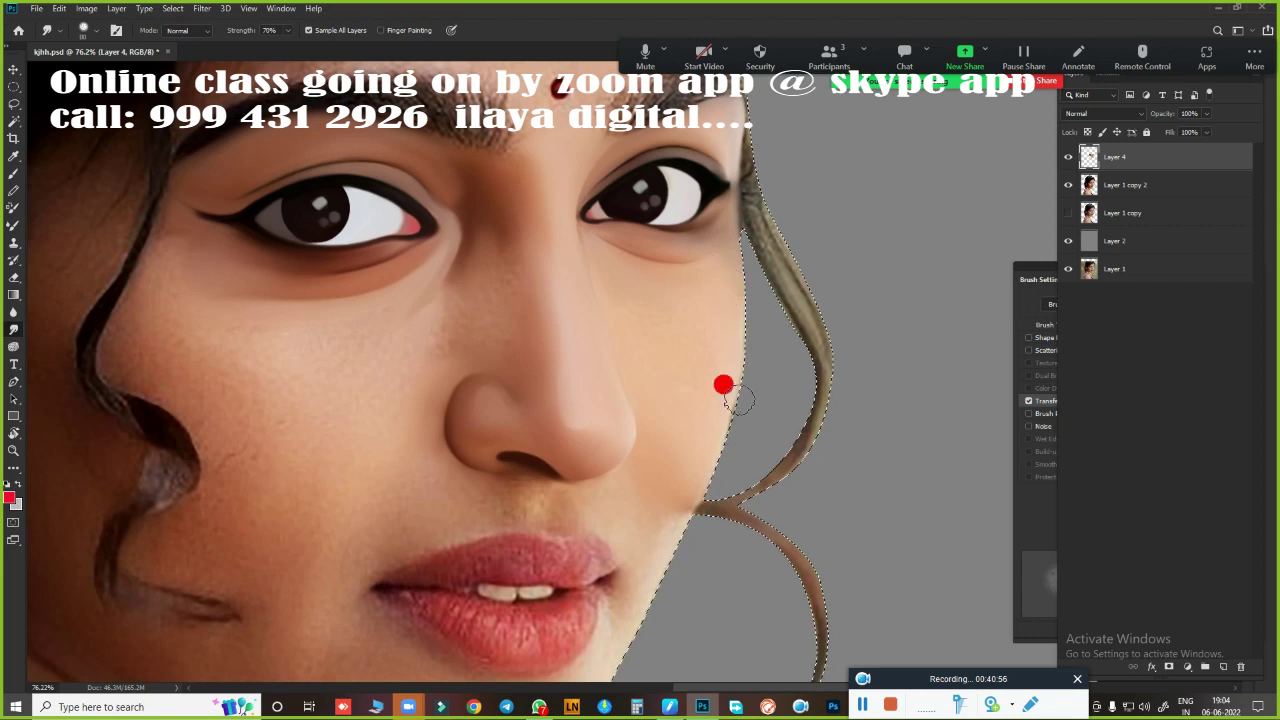
mouse_move(738, 398)
mouse_down()
mouse_move(654, 309)
mouse_move(729, 286)
mouse_move(668, 526)
mouse_up()
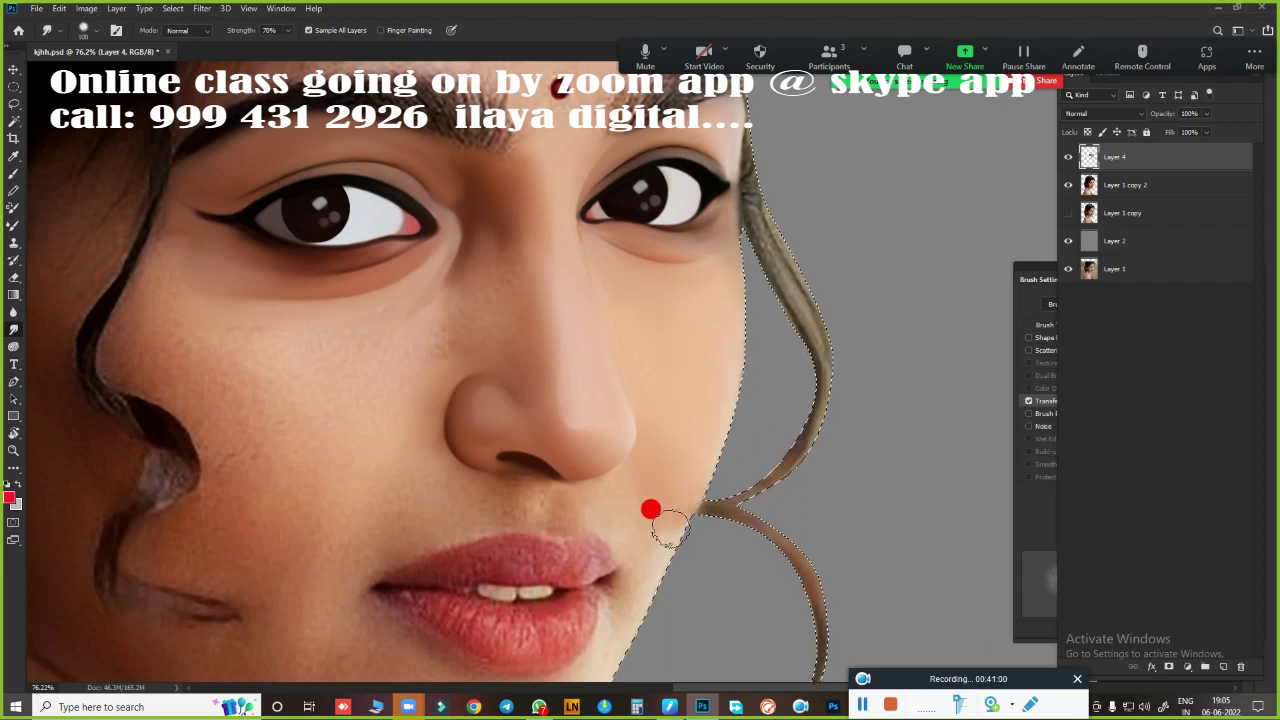
Pan across the left cheek, nose, lips and chin, then fit the whole portrait on screen
drag(344, 430, 654, 380)
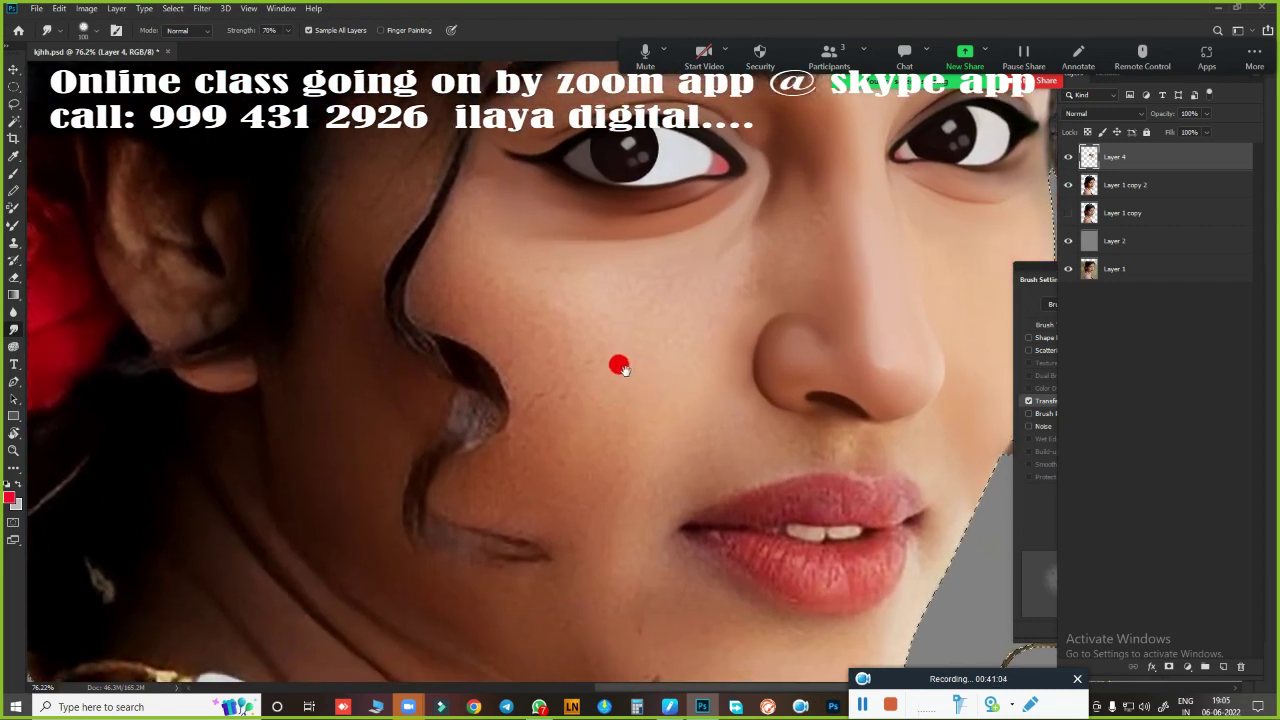
drag(790, 370, 643, 232)
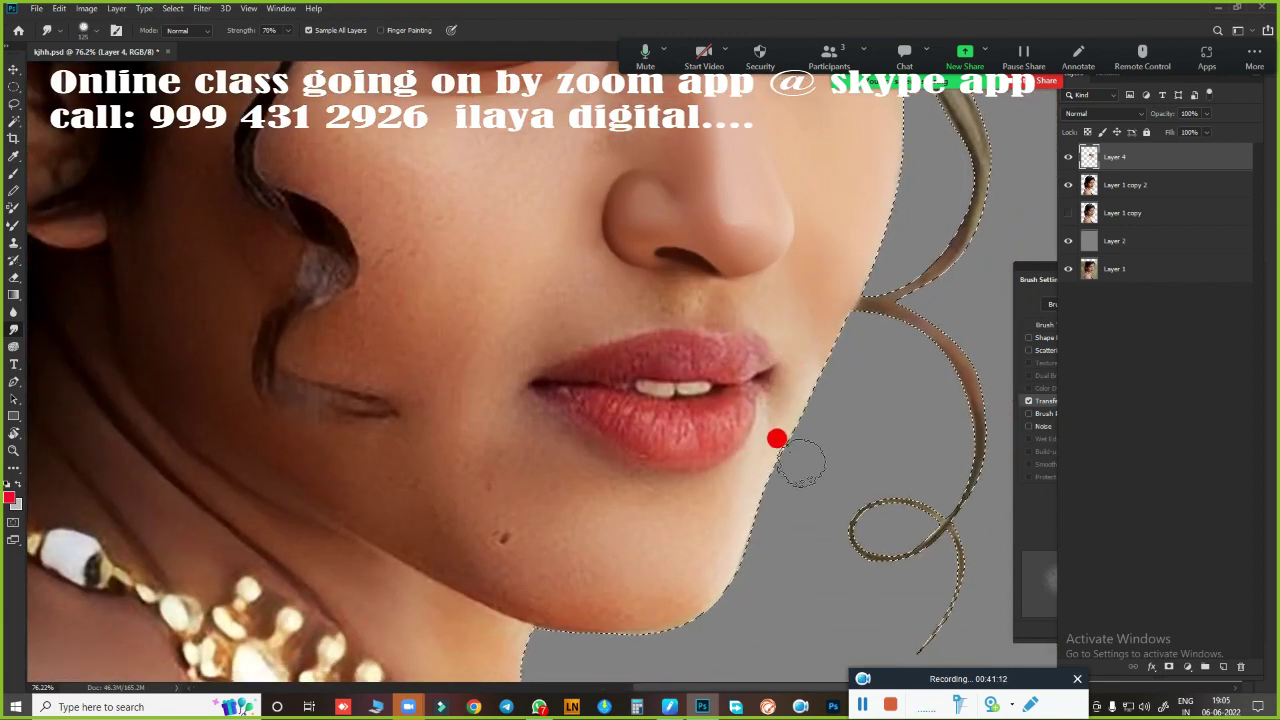
scroll(740, 410, up, 3)
key(ctrl+0)
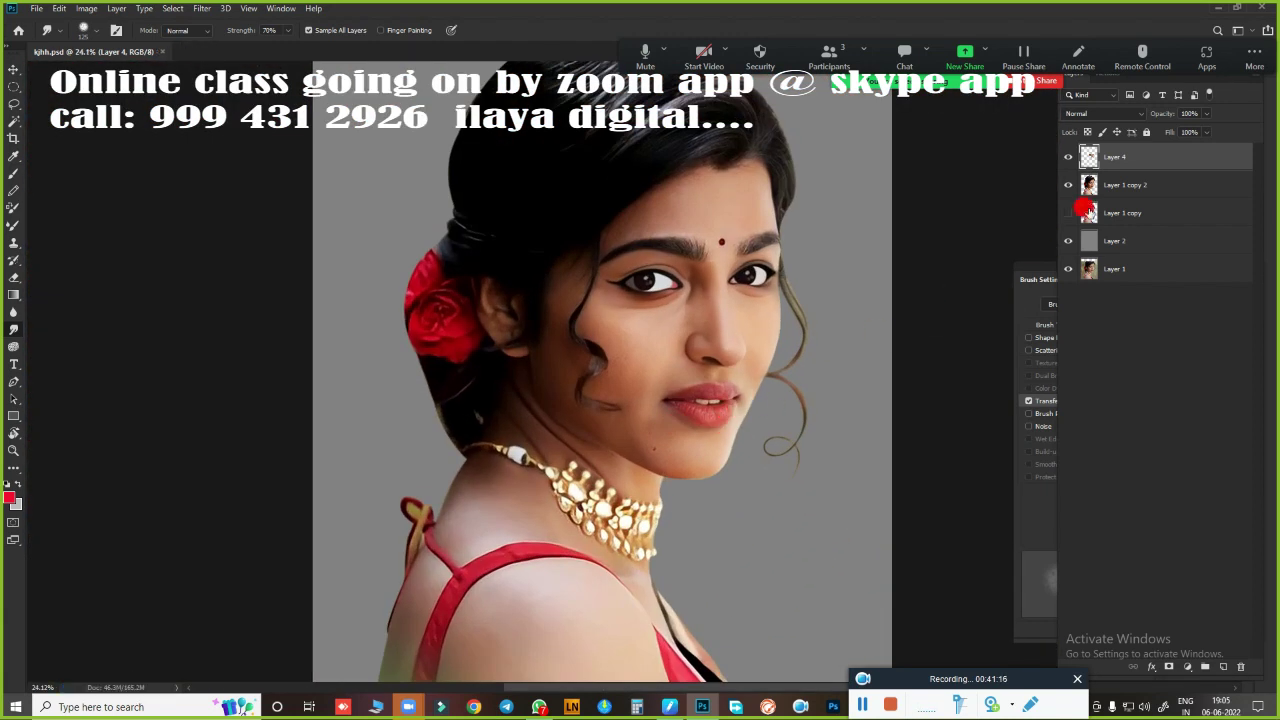
Hide and re-show Layer 1 copy 2 to compare the smudged portrait
click(1068, 185)
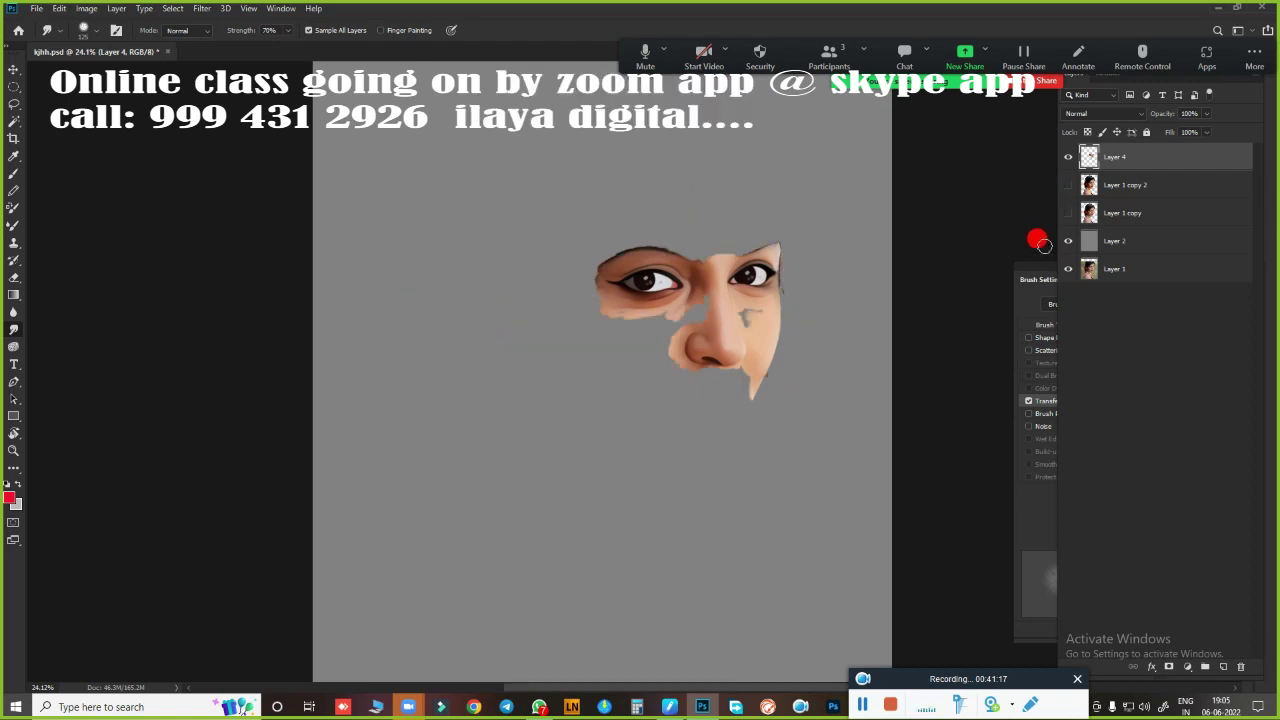
click(1068, 185)
scroll(784, 328, up, 5)
scroll(780, 290, up, 2)
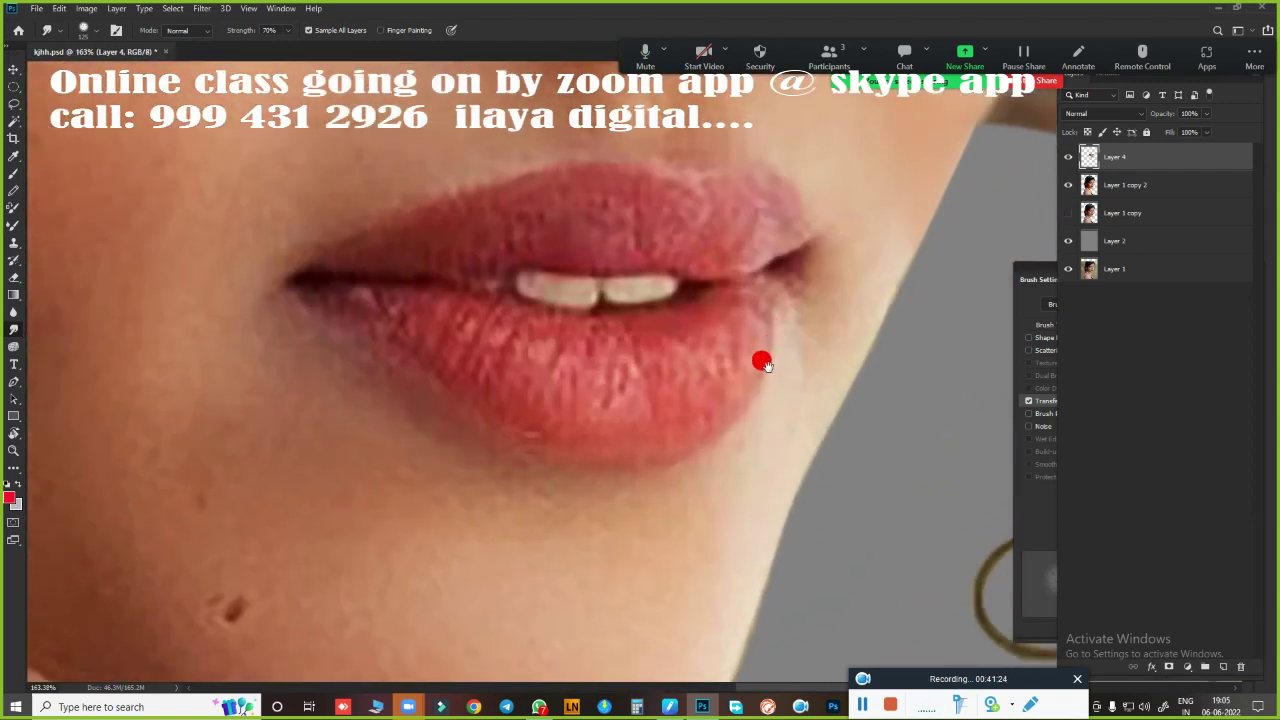
Place Pen anchors from the left lip corner over the upper lip to the right corner
key(p)
click(286, 274)
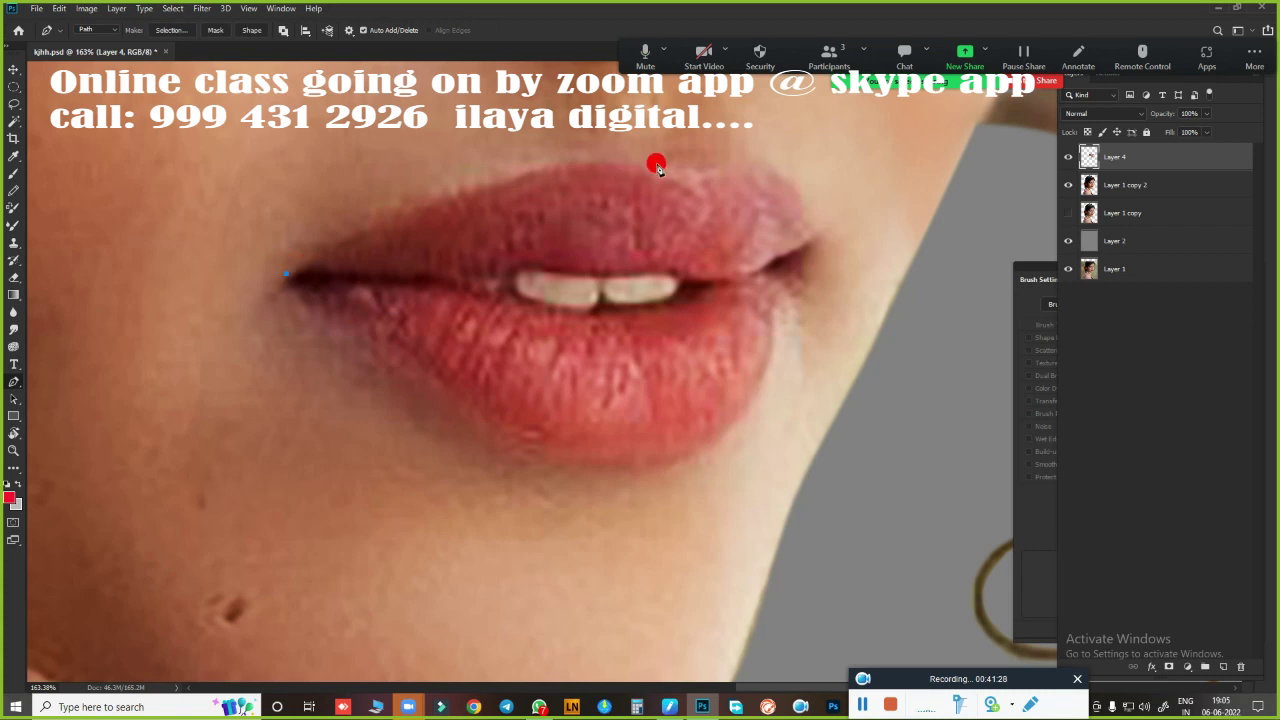
drag(694, 180, 830, 257)
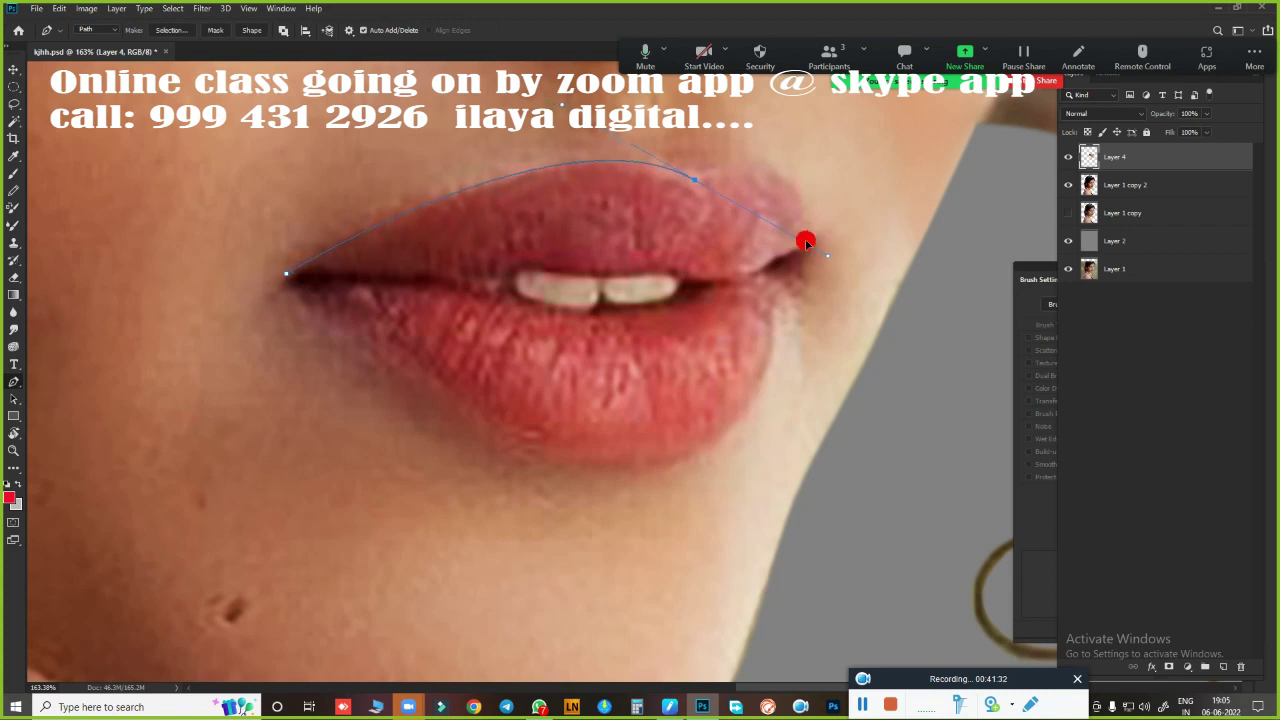
alt+click(694, 179)
drag(806, 245, 802, 358)
alt+click(807, 245)
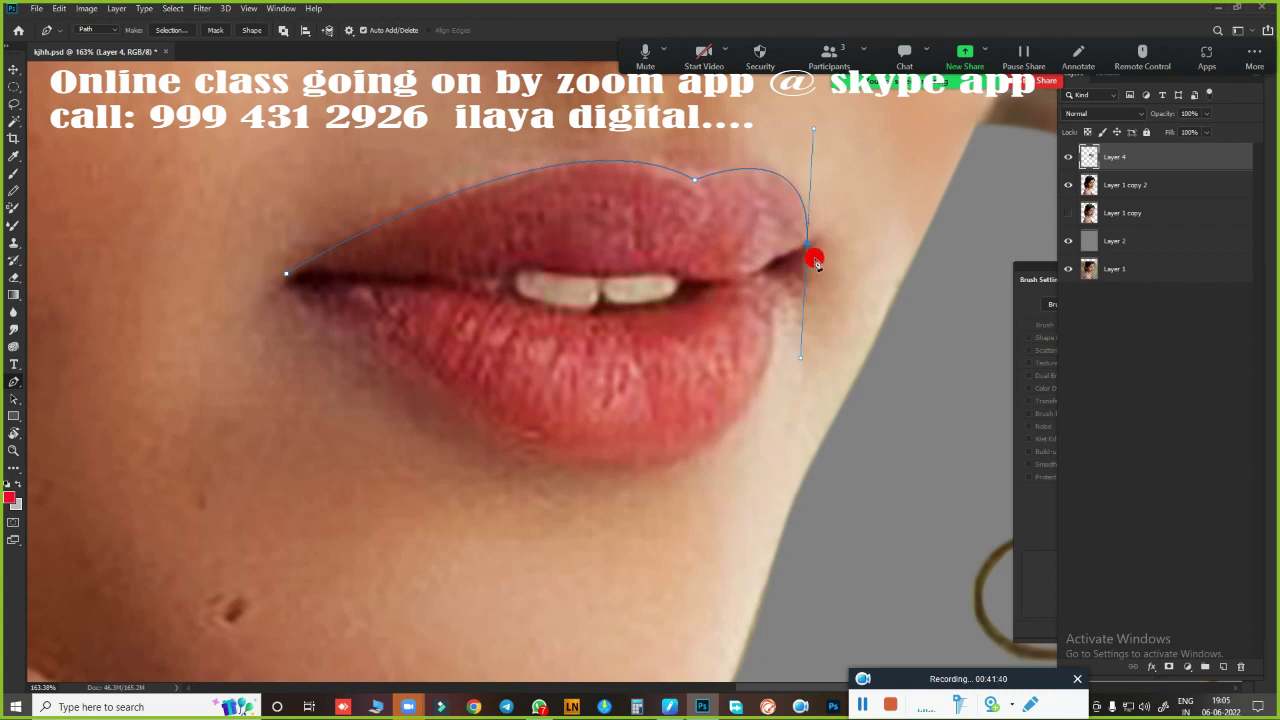
drag(794, 276, 757, 313)
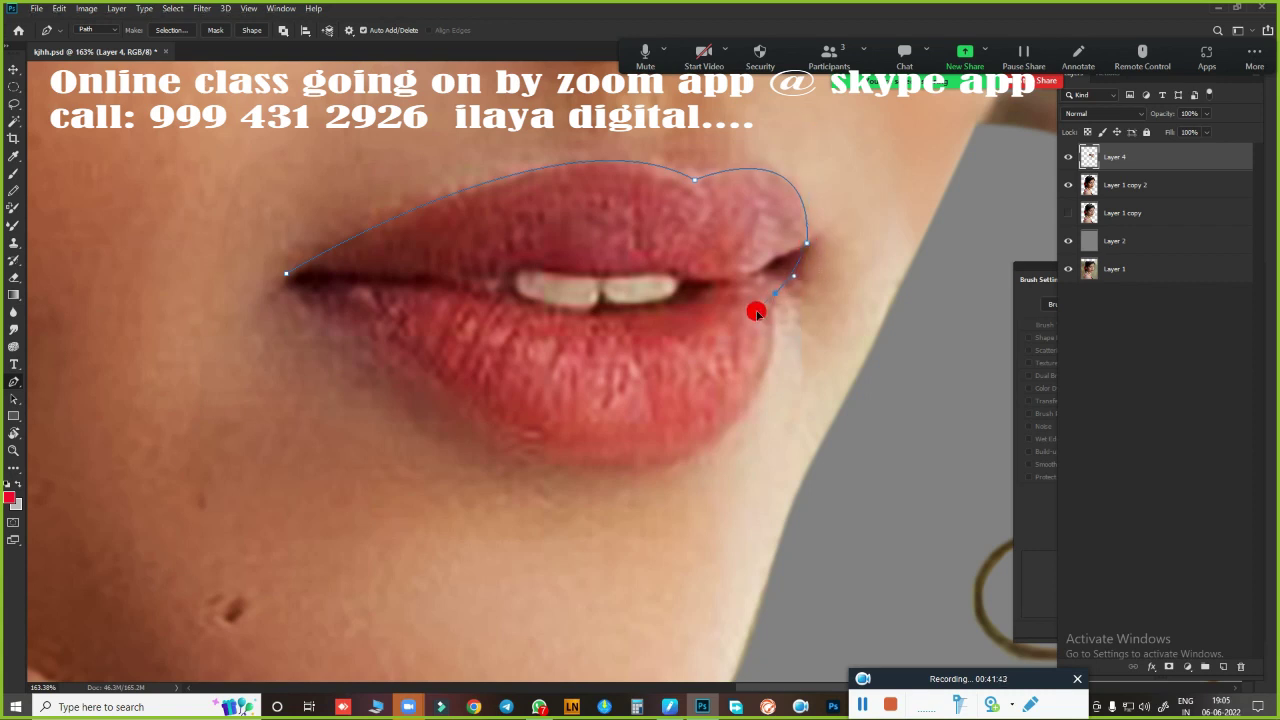
click(795, 258)
mouse_move(529, 460)
mouse_down()
mouse_move(303, 385)
mouse_move(260, 406)
mouse_up()
Redo the lower-lip curve and close the path at the left lip corner
key(ctrl+z)
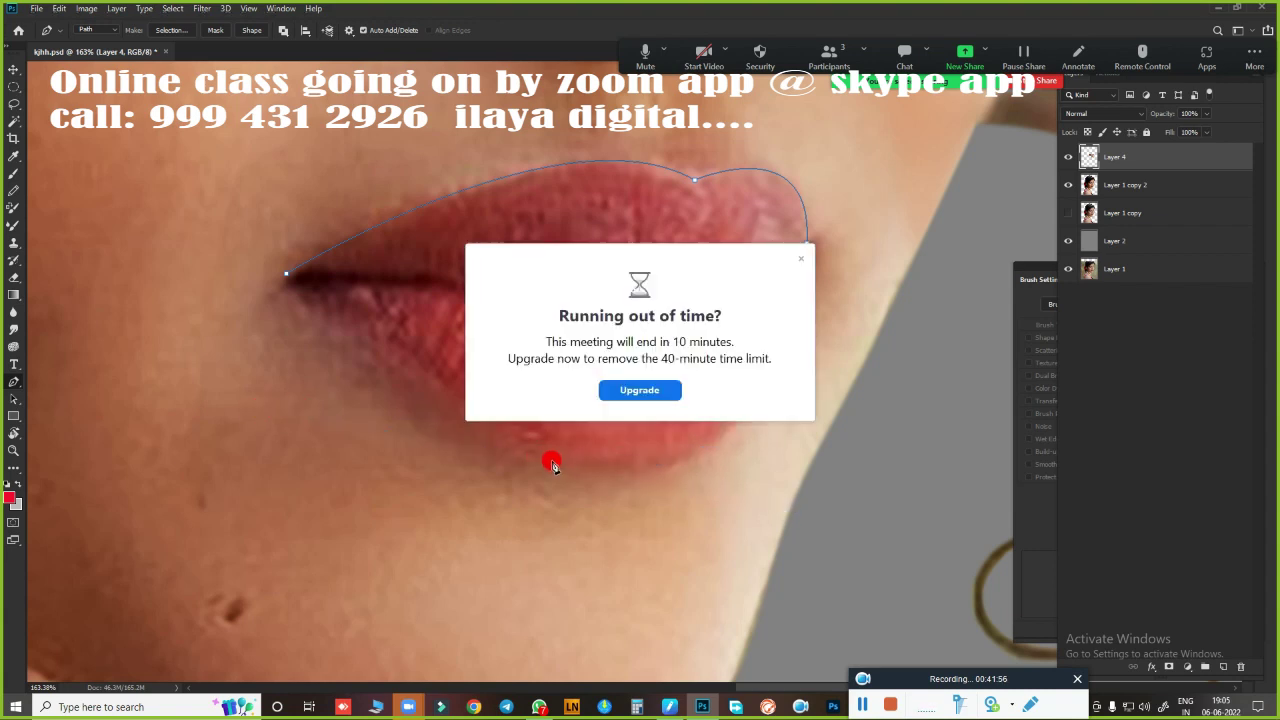
click(800, 258)
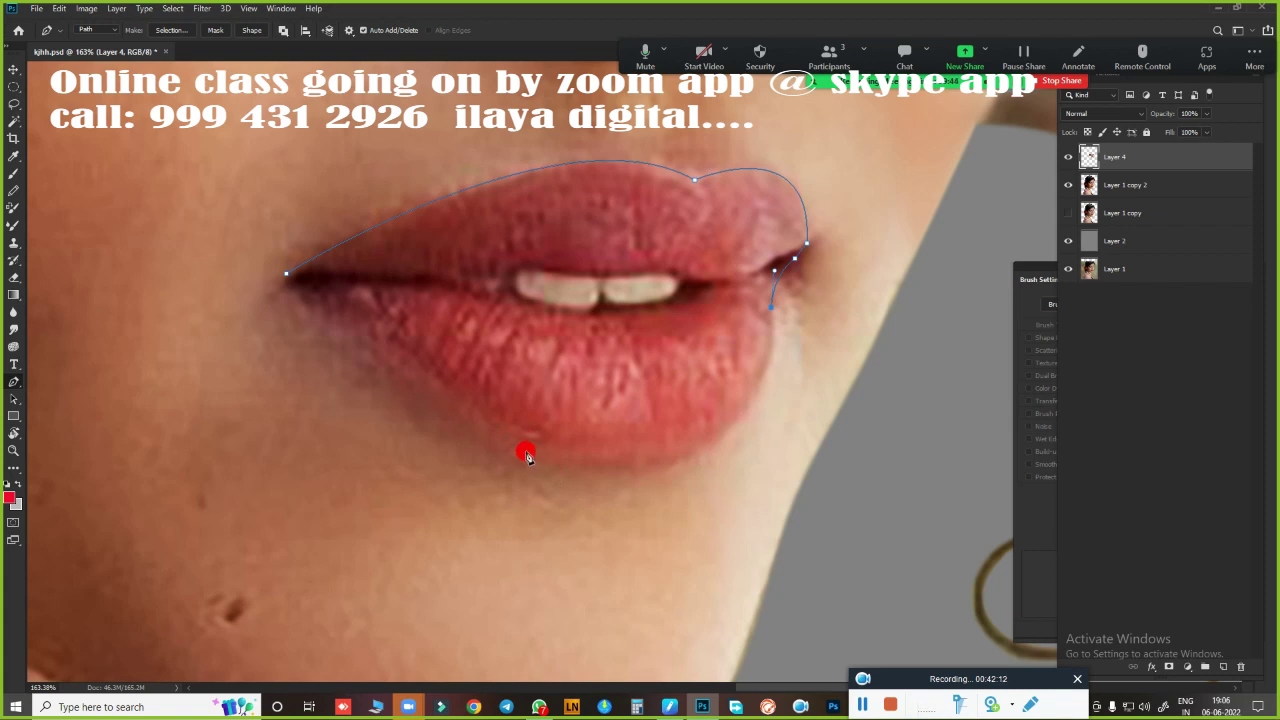
drag(538, 460, 287, 404)
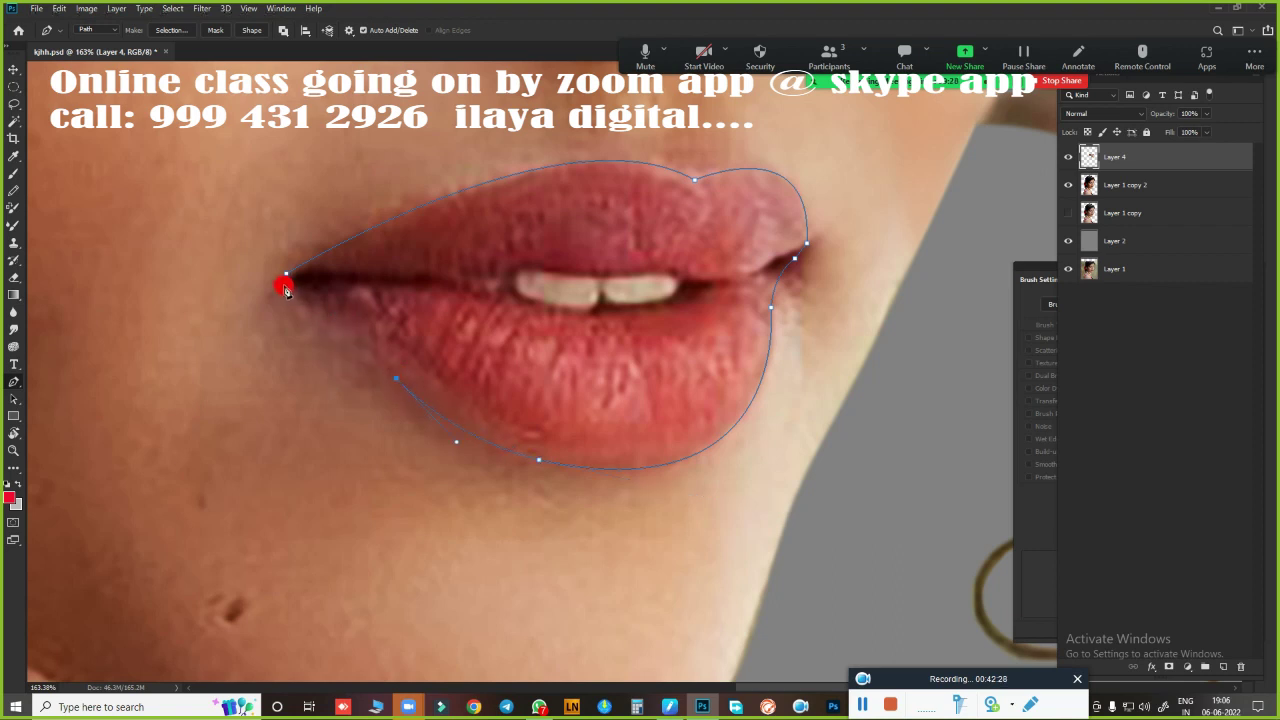
drag(285, 288, 255, 281)
Load the lip path as a selection with a 2-pixel feather
key(ctrl+Return)
scroll(589, 423, up, 4)
key(shift+F6)
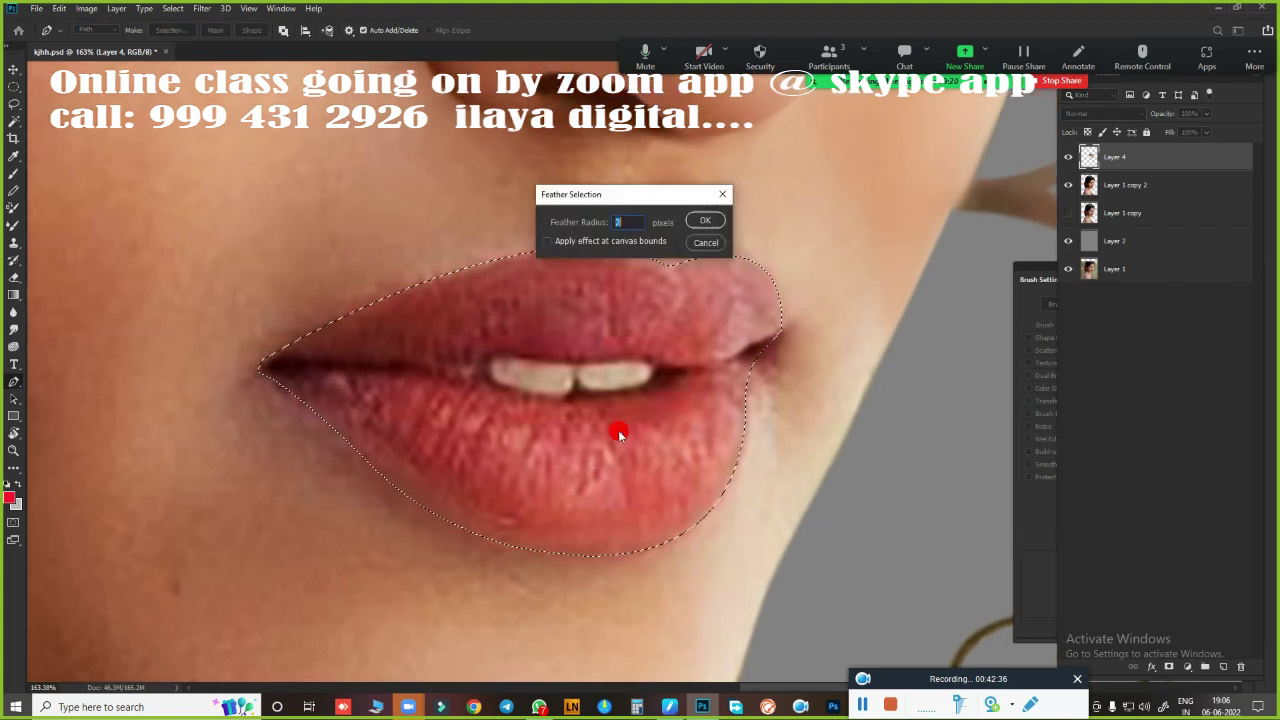
key(Return)
scroll(600, 320, down, 2)
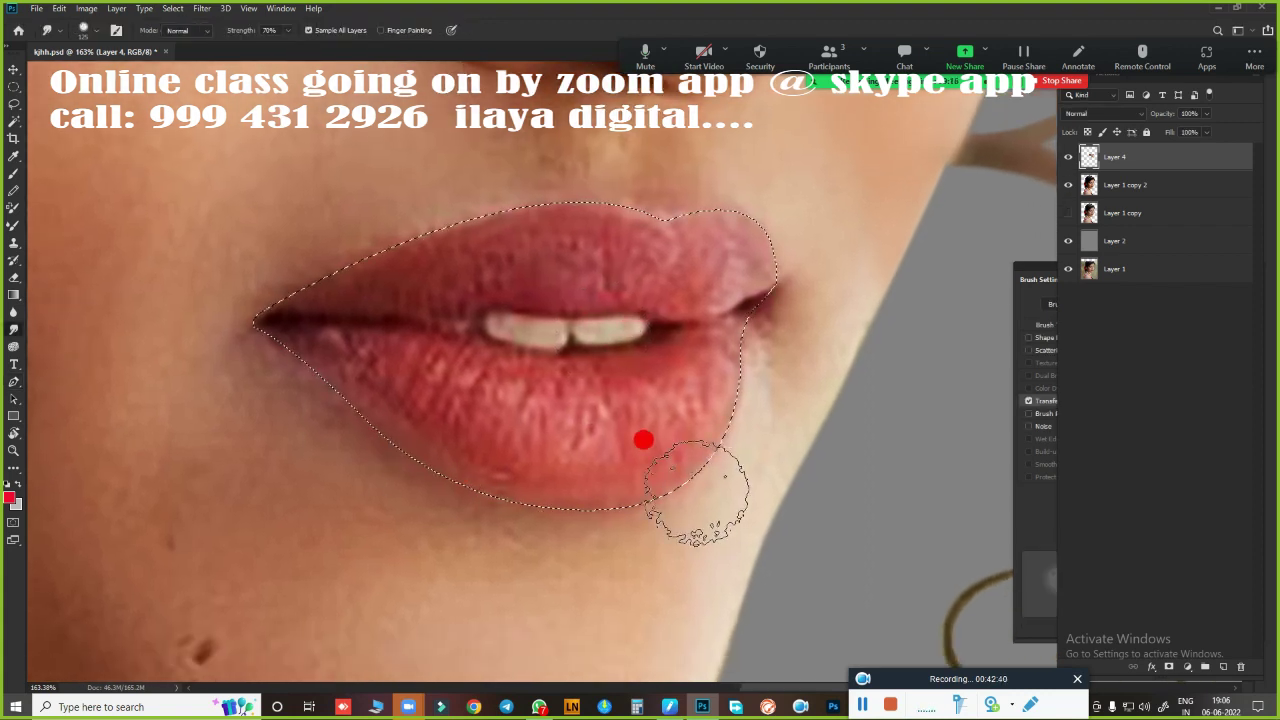
key(b)
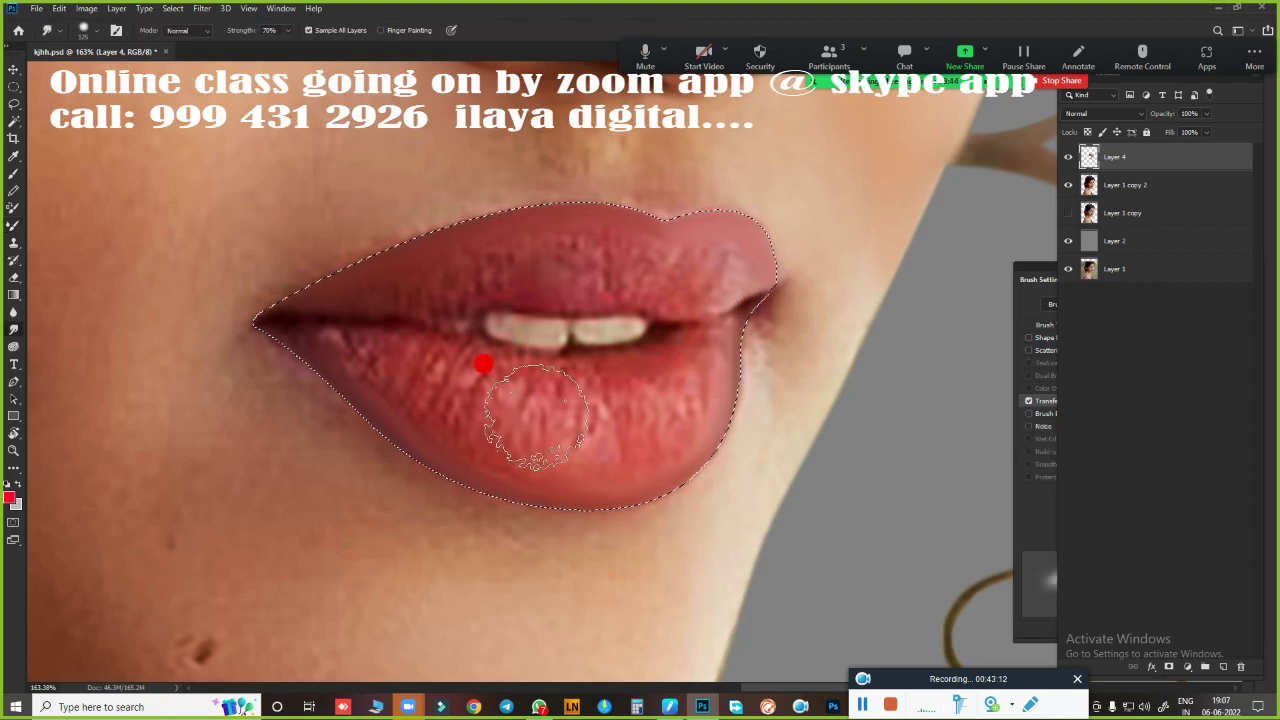
Smudge the upper lip line and the teeth edge smooth at 70% strength
key(r)
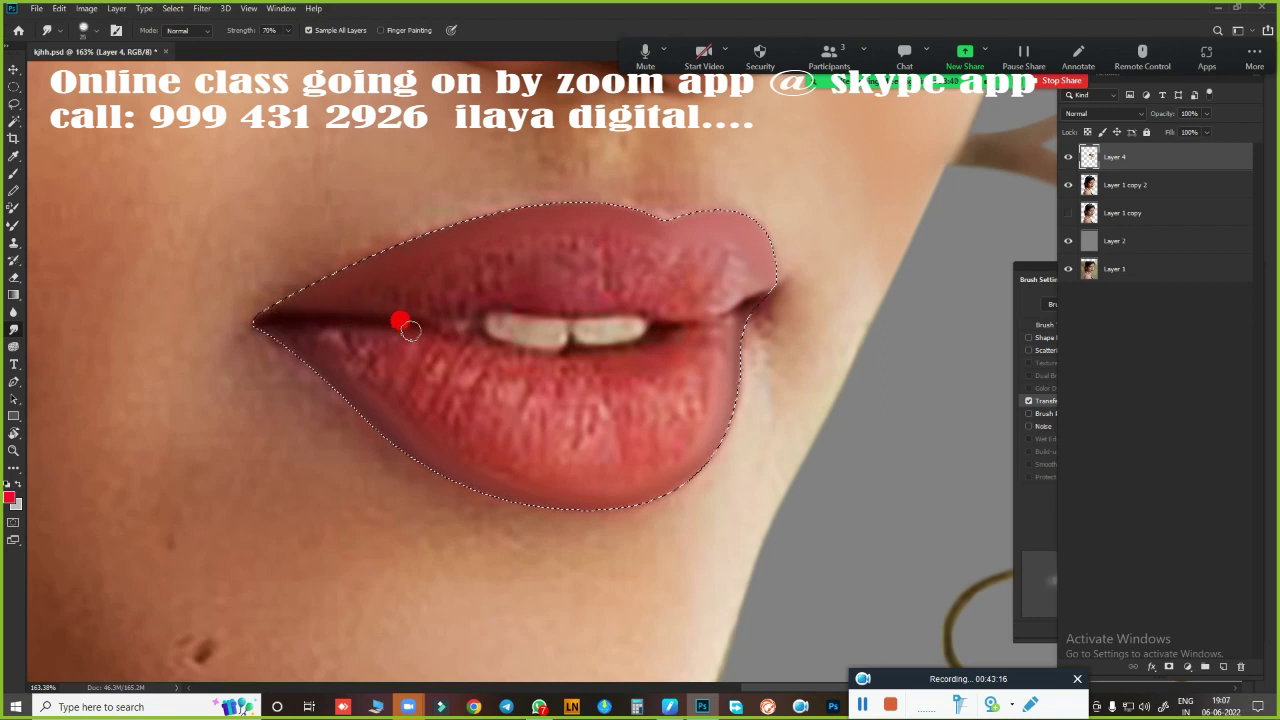
drag(374, 321, 610, 320)
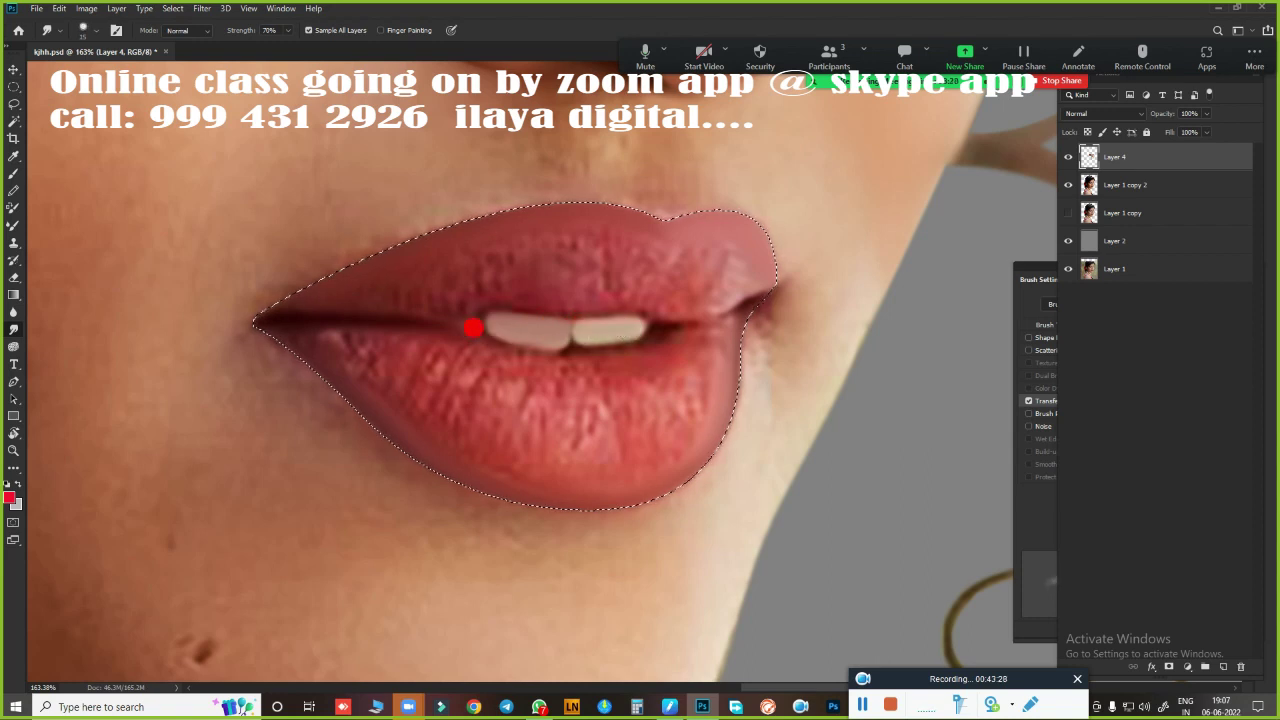
mouse_move(478, 331)
mouse_down()
mouse_move(566, 345)
mouse_move(655, 326)
mouse_up()
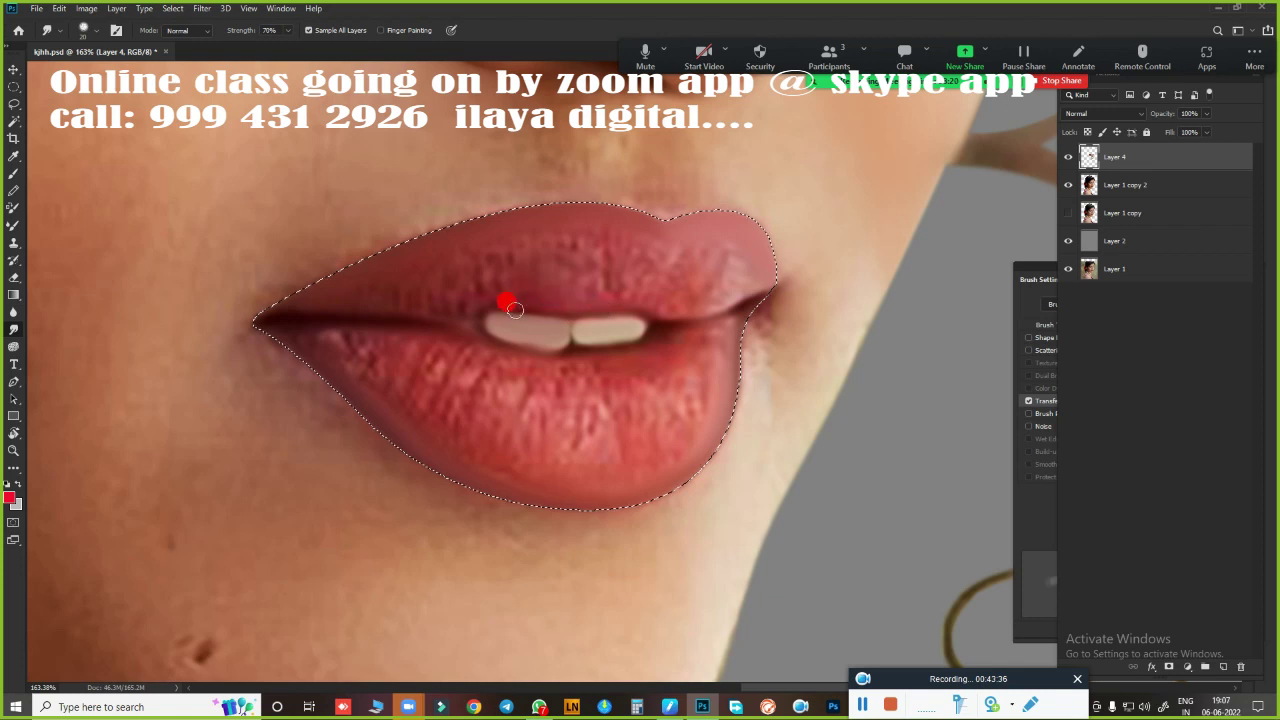
mouse_move(448, 318)
mouse_down()
mouse_move(311, 308)
mouse_move(563, 243)
mouse_move(571, 226)
mouse_move(551, 262)
mouse_up()
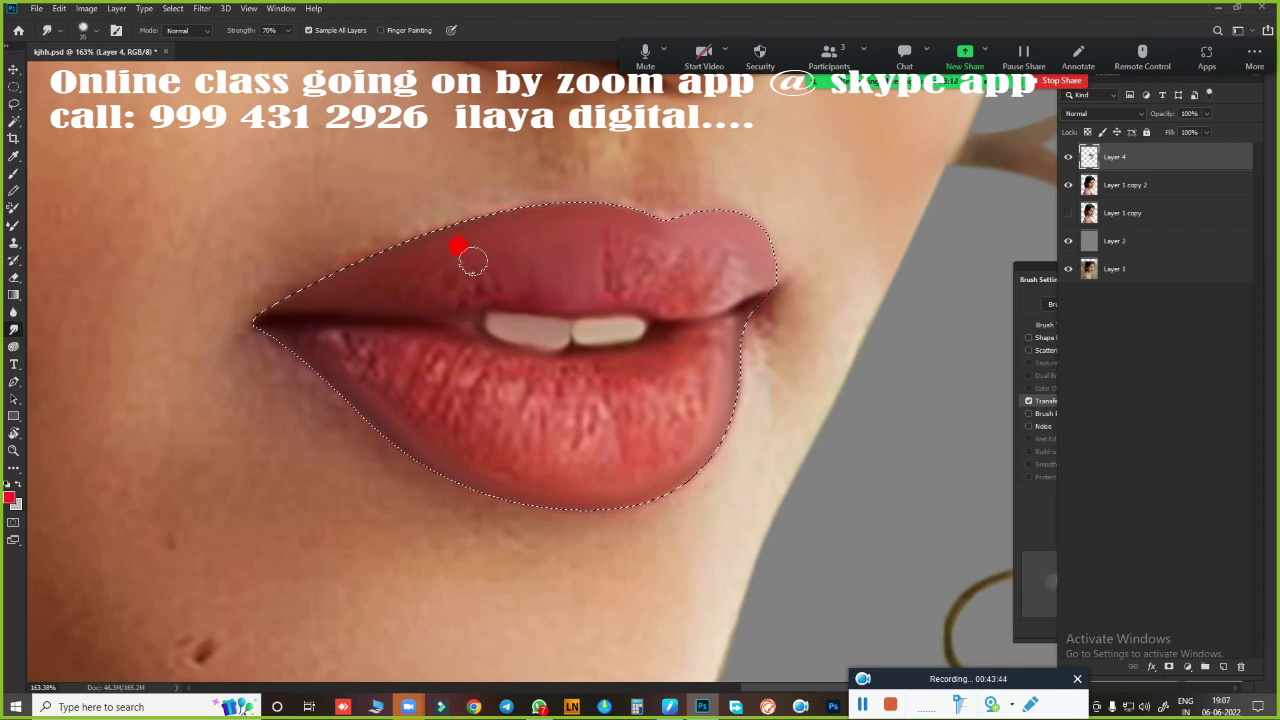
mouse_move(612, 247)
mouse_down()
mouse_move(645, 280)
mouse_move(744, 277)
mouse_move(681, 287)
mouse_move(800, 268)
mouse_up()
mouse_move(716, 319)
mouse_down()
mouse_move(740, 309)
mouse_move(540, 363)
mouse_move(437, 329)
mouse_move(540, 360)
mouse_move(298, 327)
mouse_move(365, 397)
mouse_up()
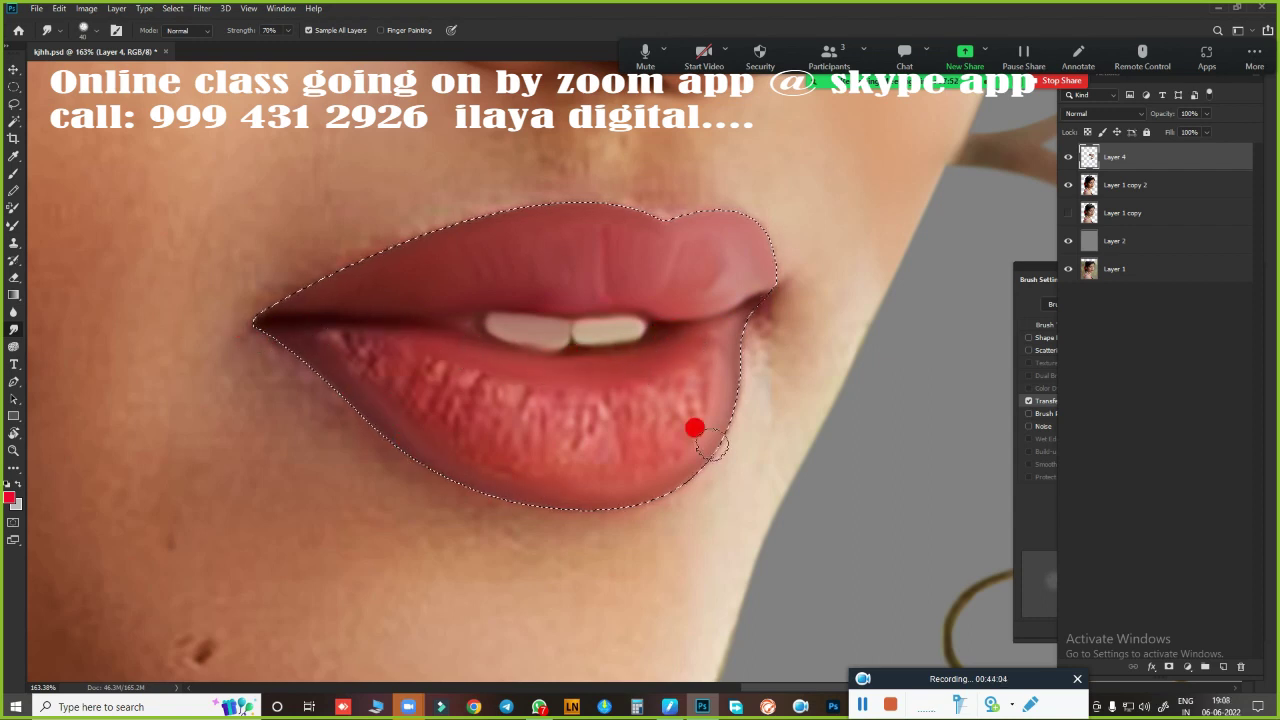
Smooth the lower lip texture and blend it into the mouth corner
mouse_move(712, 446)
mouse_down()
mouse_move(297, 340)
mouse_move(374, 337)
mouse_move(367, 395)
mouse_move(474, 446)
mouse_move(523, 448)
mouse_move(580, 491)
mouse_move(617, 442)
mouse_move(683, 464)
mouse_move(705, 358)
mouse_up()
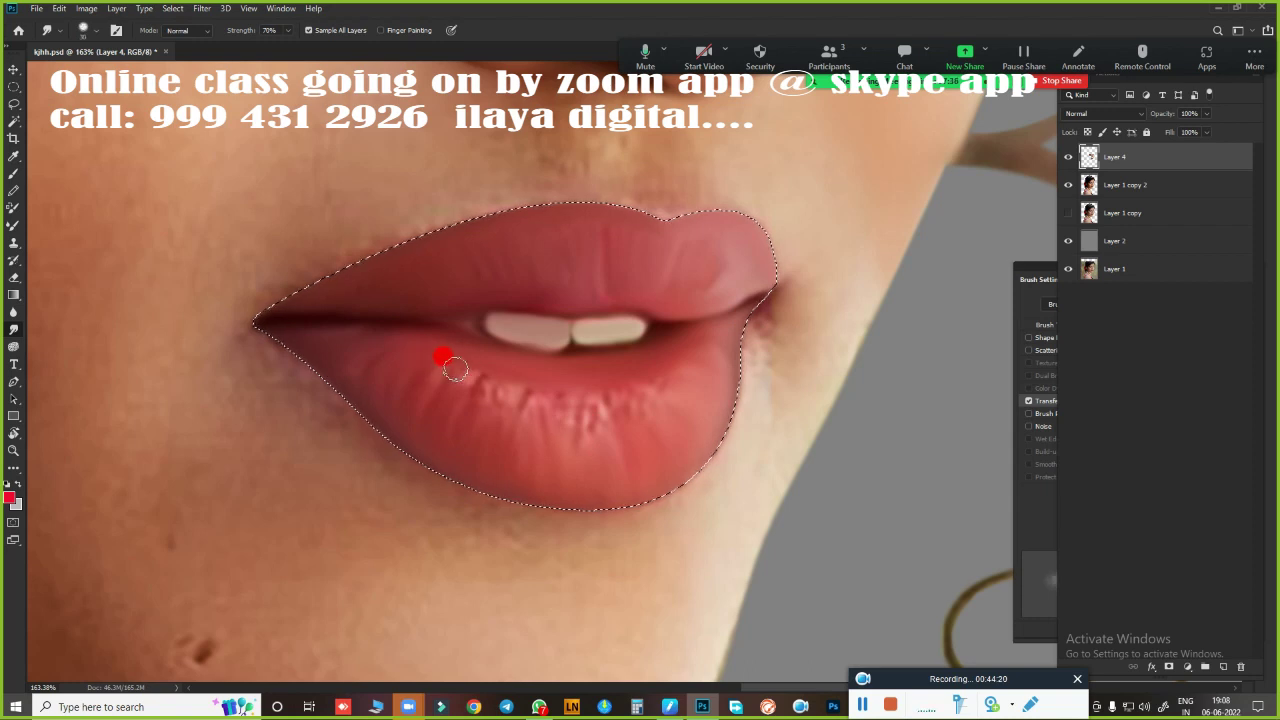
mouse_move(455, 369)
mouse_down()
mouse_move(543, 400)
mouse_move(665, 387)
mouse_move(557, 438)
mouse_up()
mouse_move(421, 405)
mouse_down()
mouse_move(586, 443)
mouse_move(539, 378)
mouse_move(777, 325)
mouse_move(735, 334)
mouse_up()
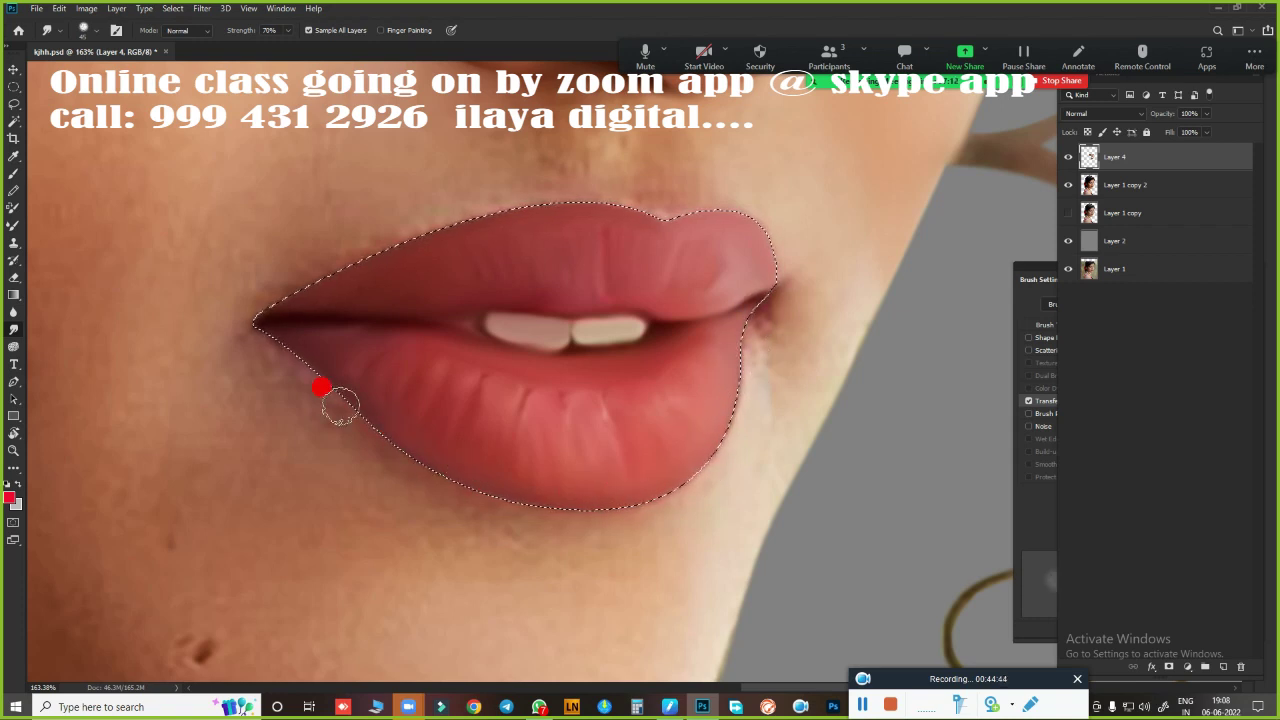
mouse_move(340, 405)
mouse_down()
mouse_move(380, 340)
mouse_move(260, 343)
mouse_move(451, 363)
mouse_move(447, 397)
mouse_move(527, 410)
mouse_move(601, 460)
mouse_move(694, 390)
mouse_move(750, 490)
mouse_move(754, 457)
mouse_up()
Re-feather the lips selection, then restore it after deselecting
key(shift+F6)
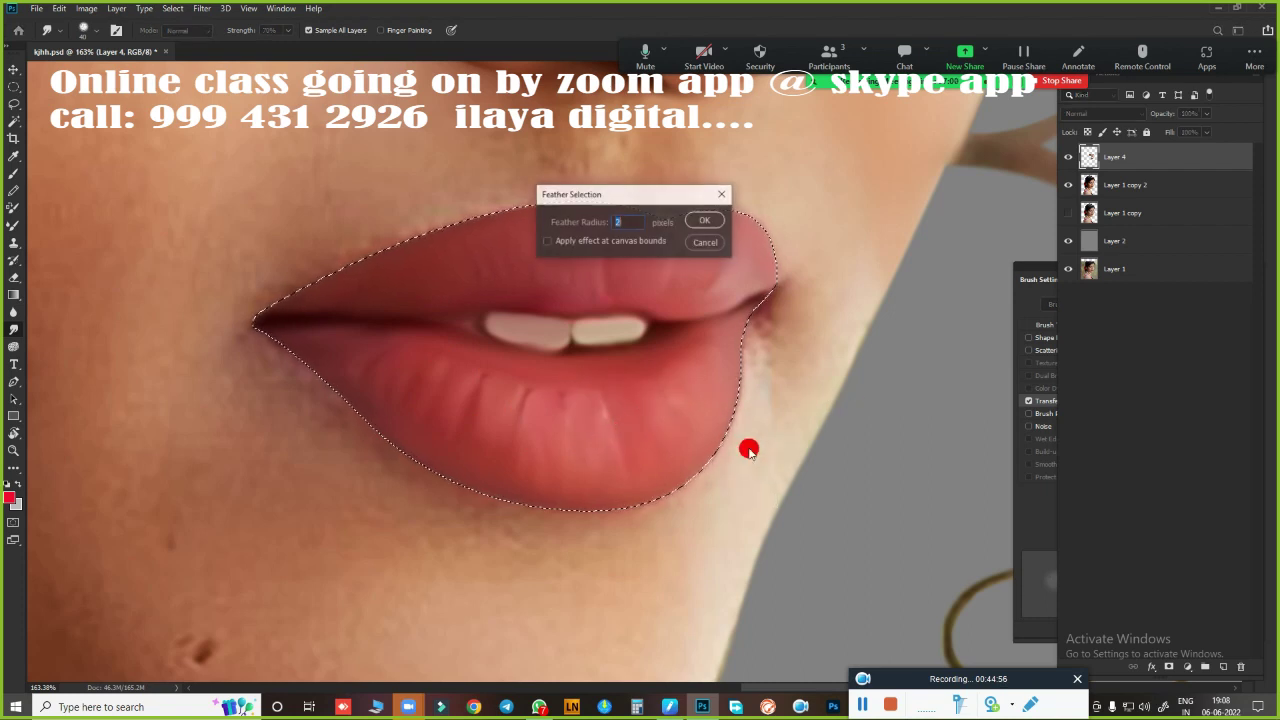
key(Return)
key(ctrl+d)
drag(748, 448, 612, 367)
key(ctrl+shift+d)
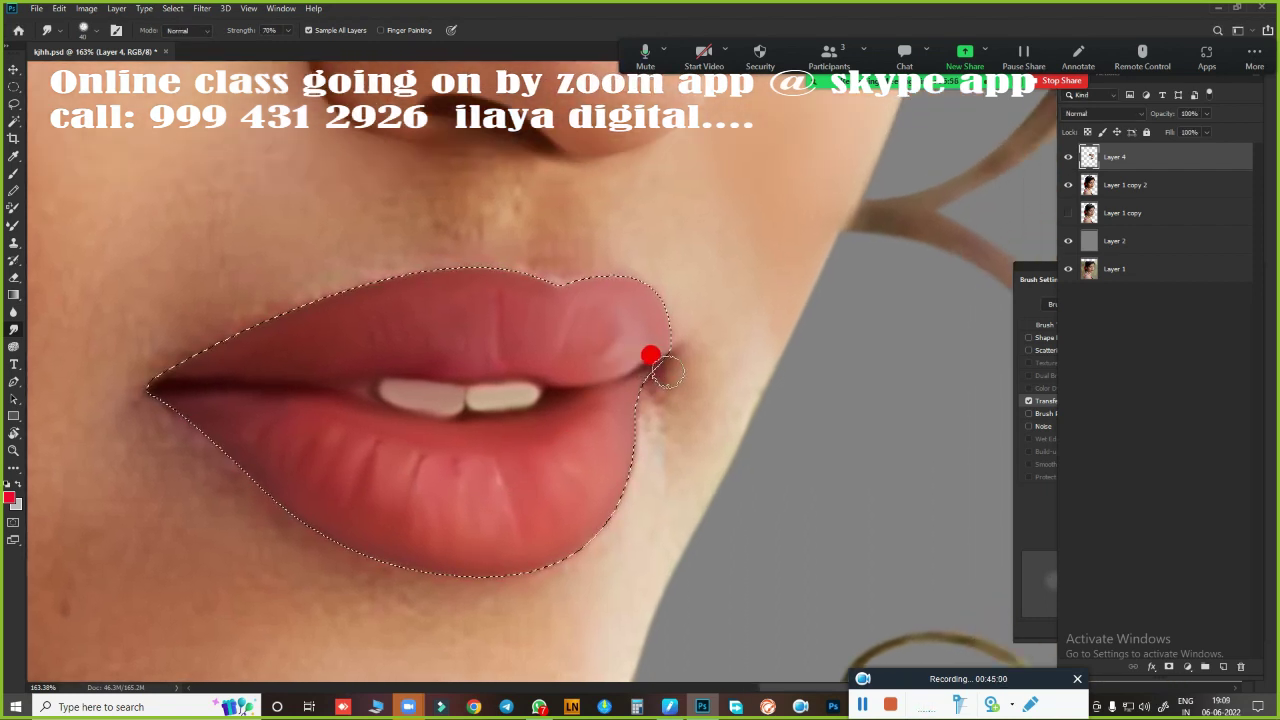
scroll(678, 382, down, 1)
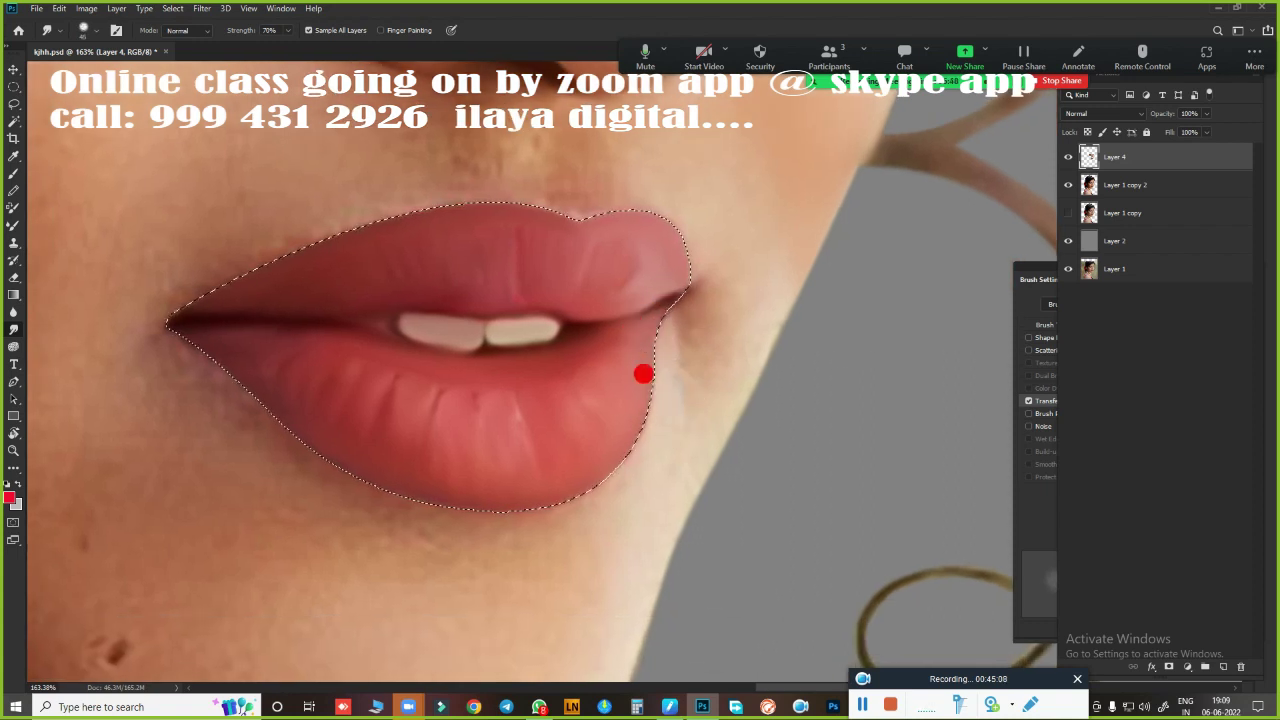
Soften the lower lip contour and the upper lip corner edge
drag(612, 468, 516, 535)
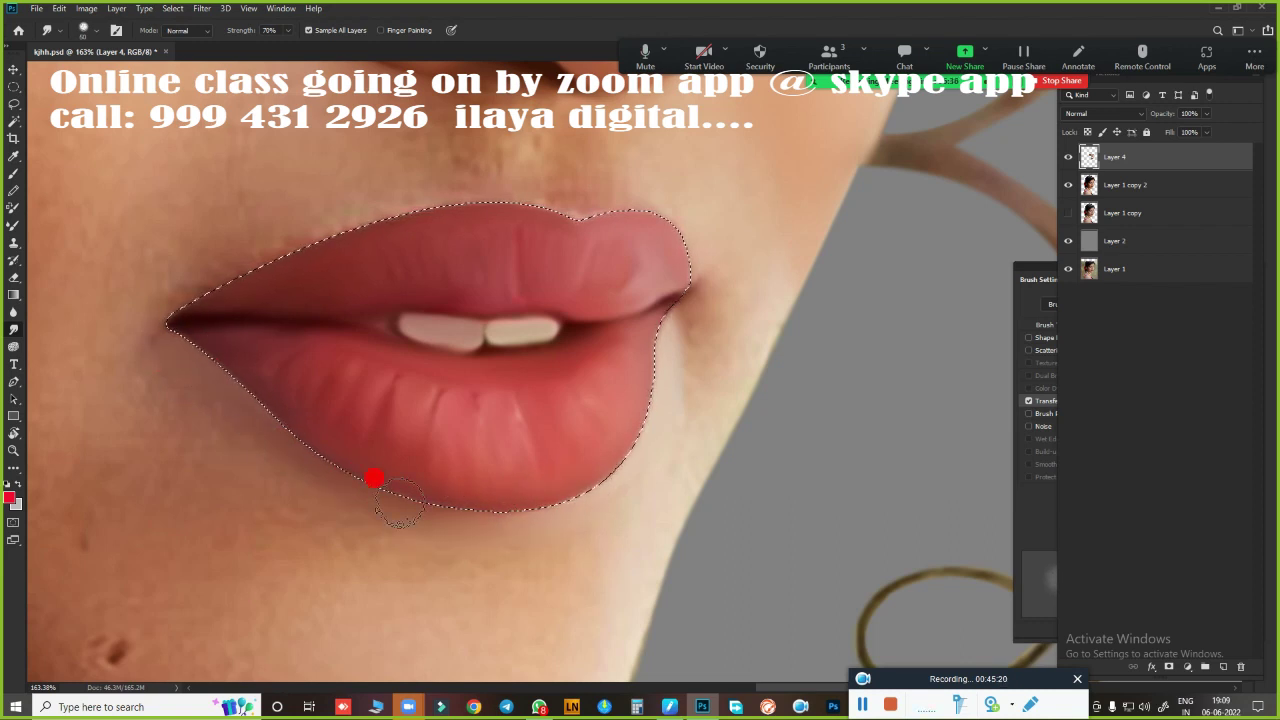
mouse_move(332, 451)
mouse_down()
mouse_move(600, 437)
mouse_move(543, 471)
mouse_move(554, 462)
mouse_up()
drag(534, 510, 540, 505)
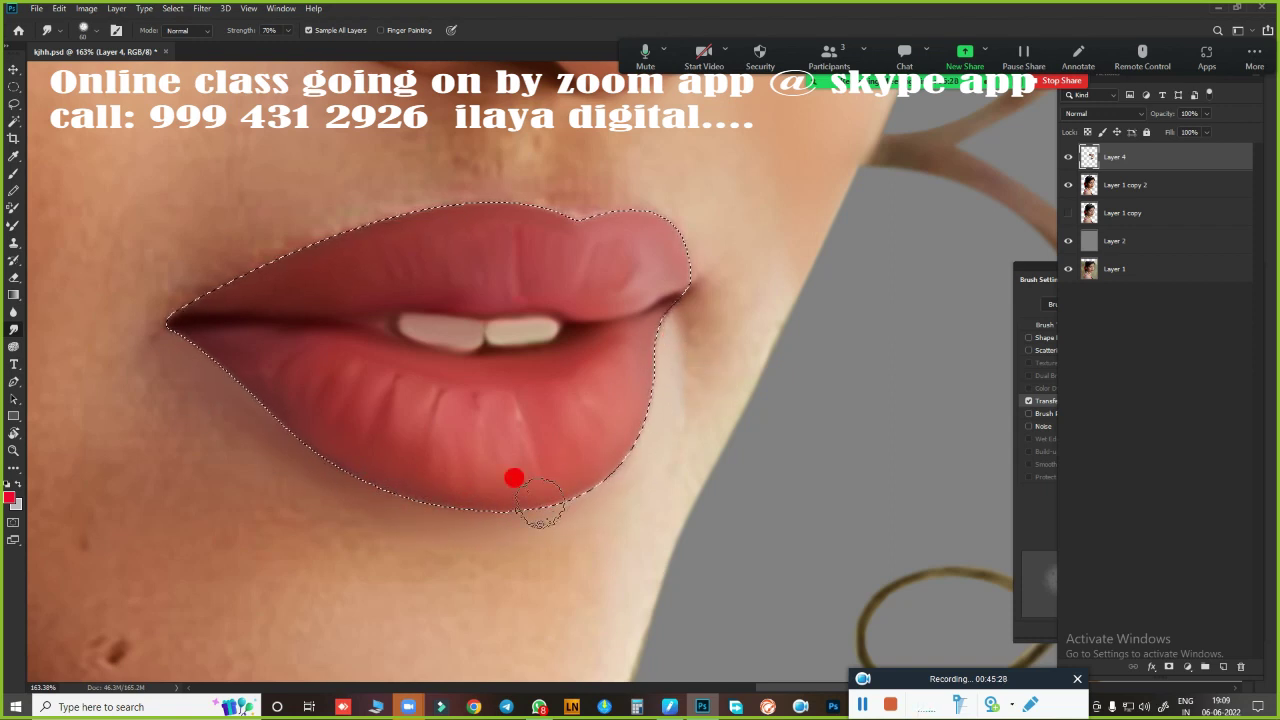
mouse_move(680, 284)
mouse_down()
mouse_move(680, 403)
mouse_move(743, 206)
mouse_move(679, 223)
mouse_up()
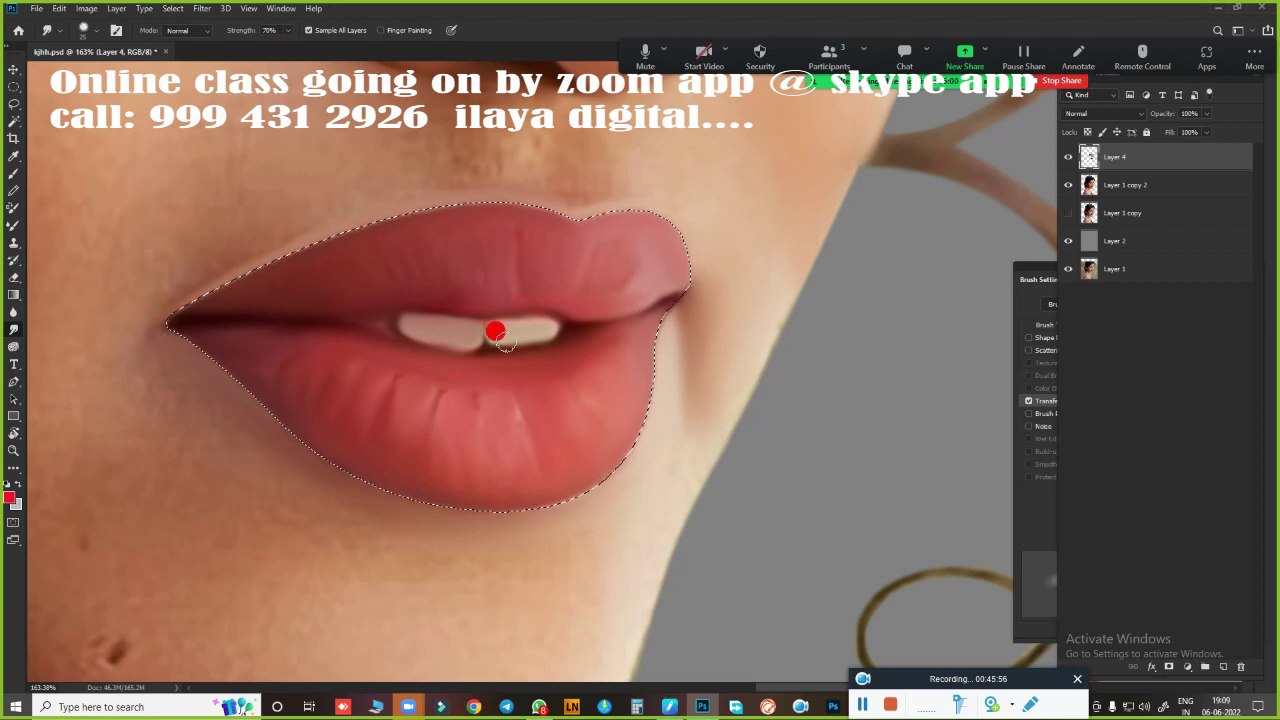
Zoom out and recentre to view the whole portrait
scroll(659, 423, down, 10)
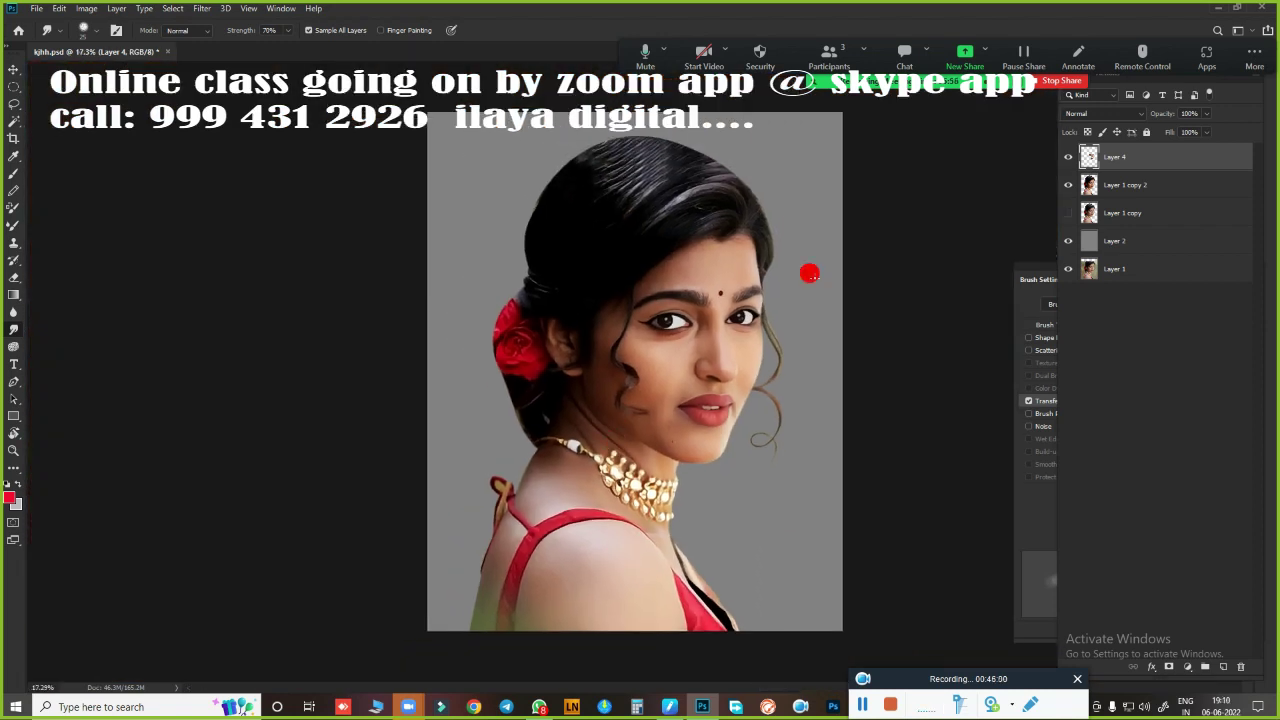
scroll(809, 273, up, 6)
scroll(726, 214, down, 2)
scroll(694, 326, down, 2)
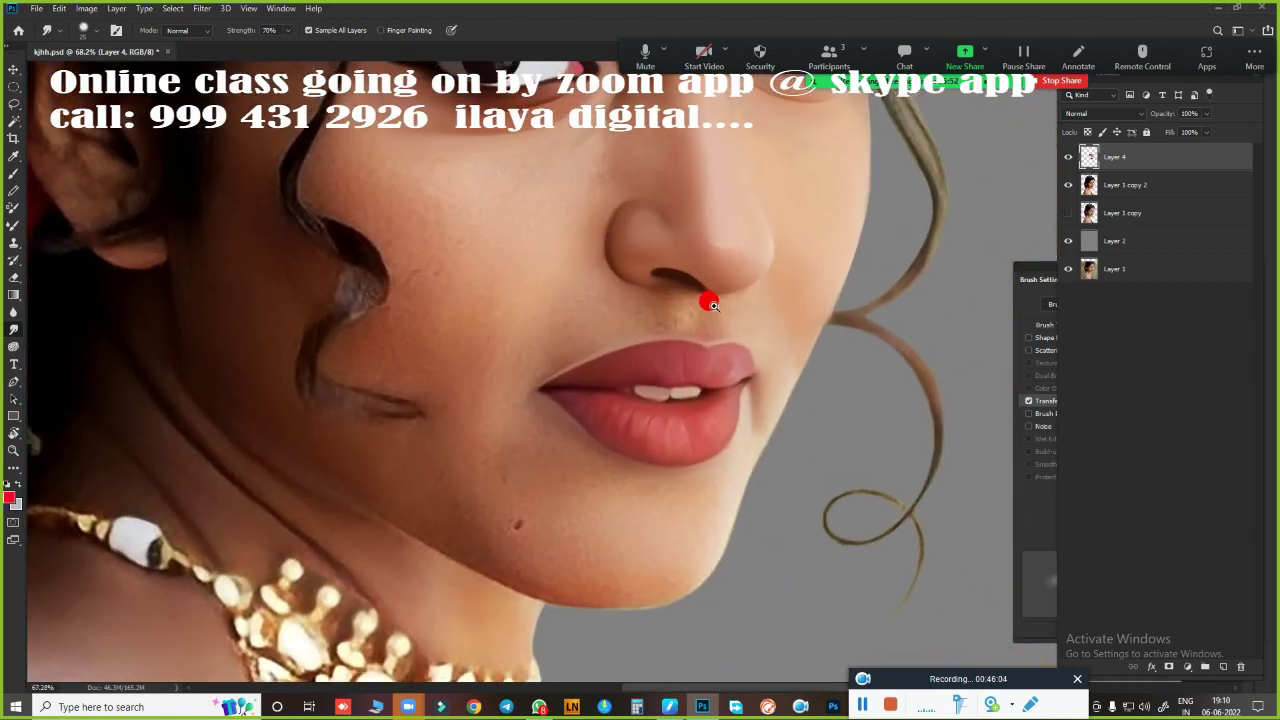
scroll(690, 305, down, 2)
scroll(745, 312, up, 2)
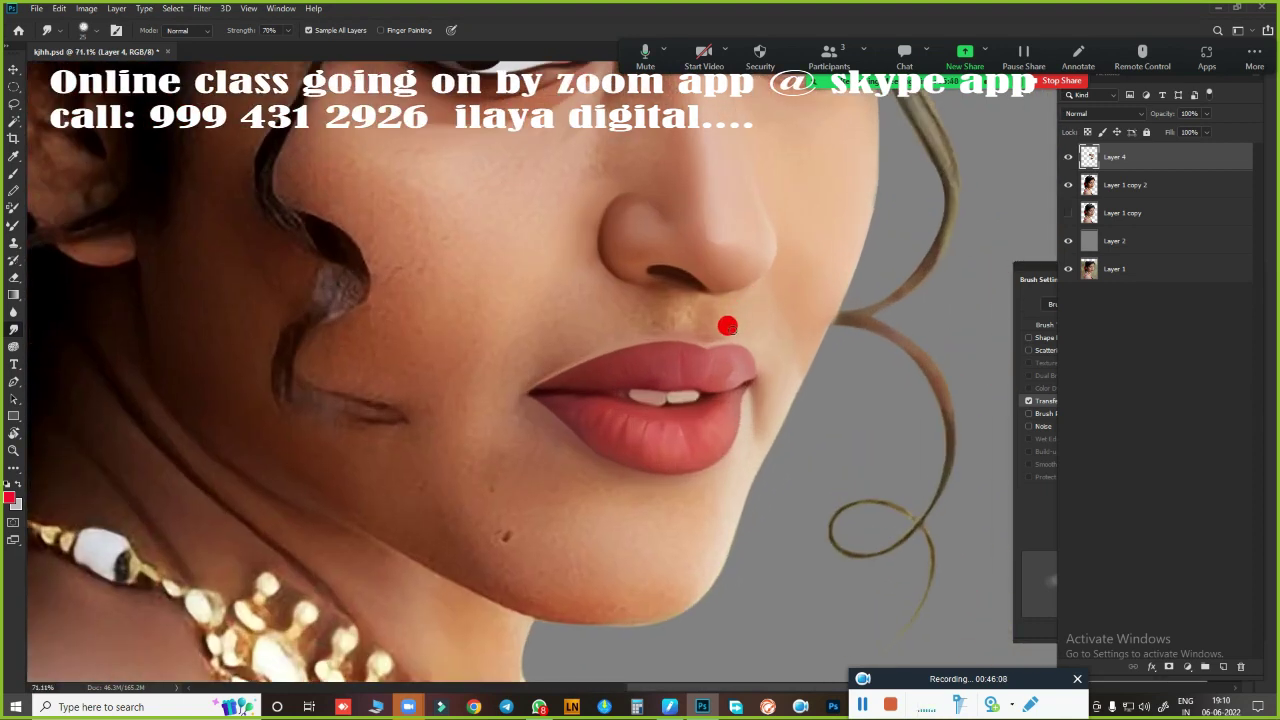
drag(727, 326, 610, 424)
Start a pen outline at the right lip corner, curving down the cheek and along the upper lip
key(p)
scroll(663, 420, down, 6)
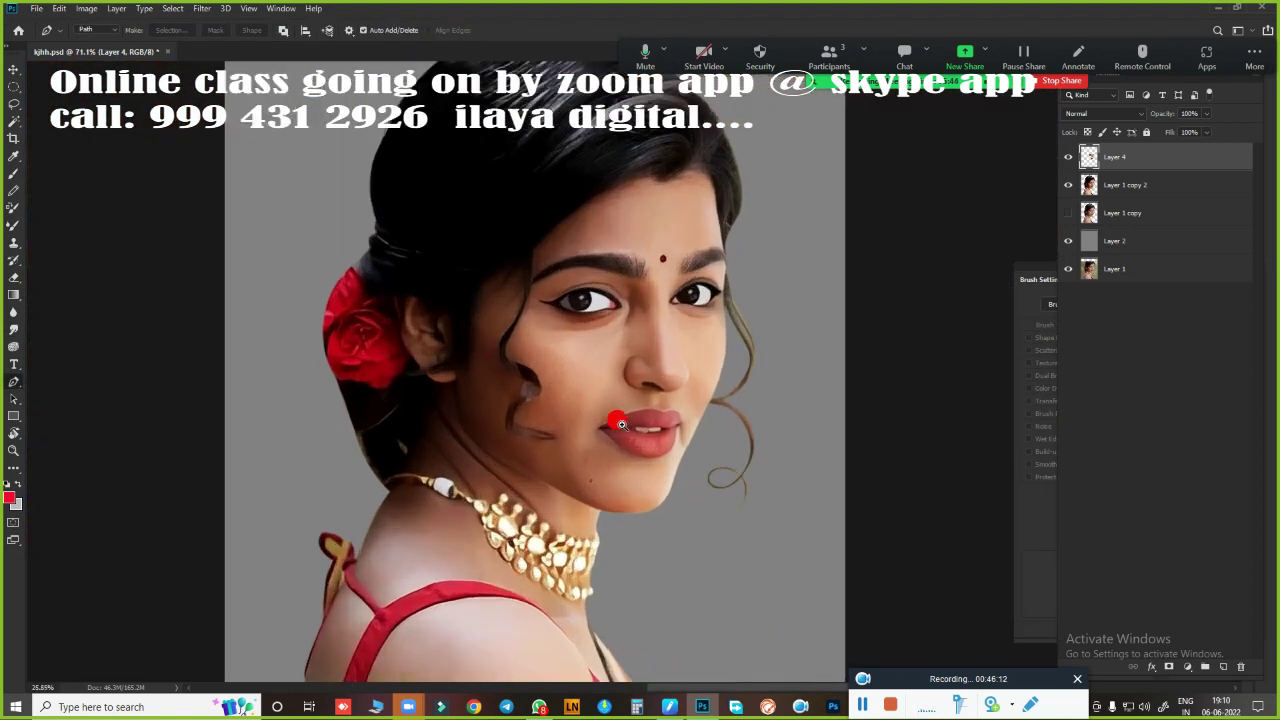
scroll(698, 349, up, 6)
click(688, 330)
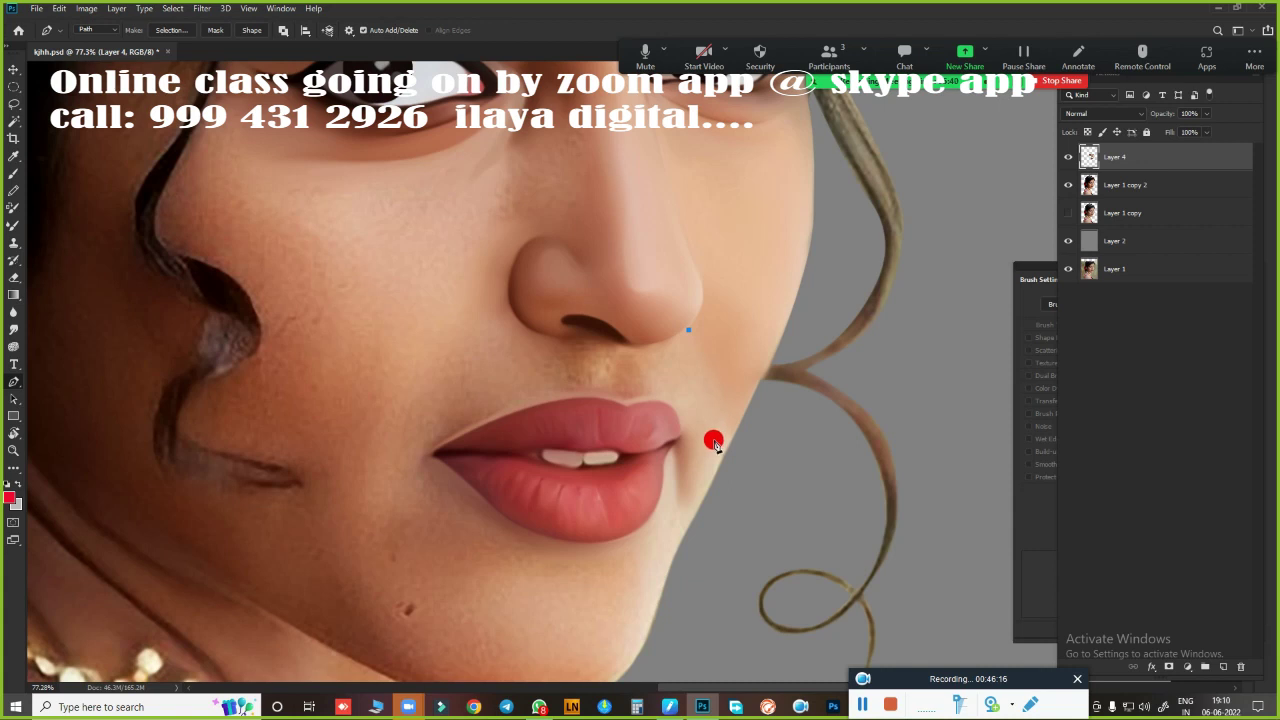
drag(713, 443, 697, 502)
scroll(663, 443, up, 3)
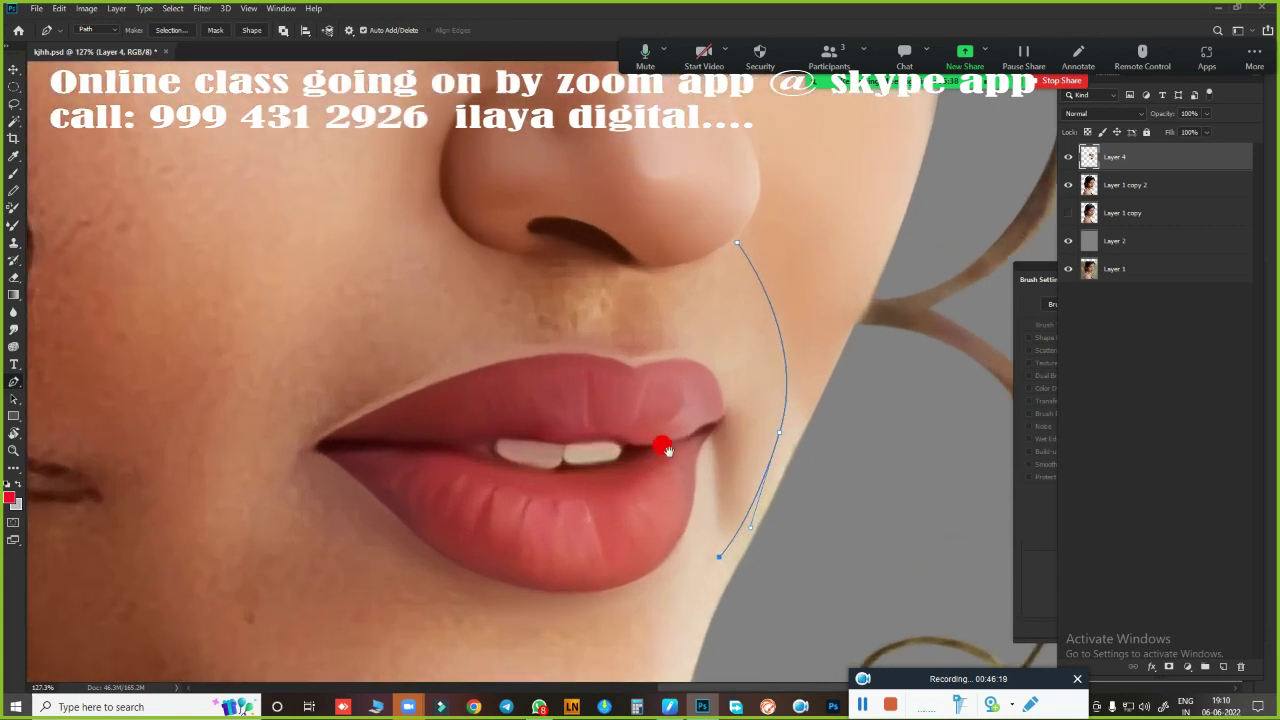
click(725, 415)
drag(635, 358, 522, 389)
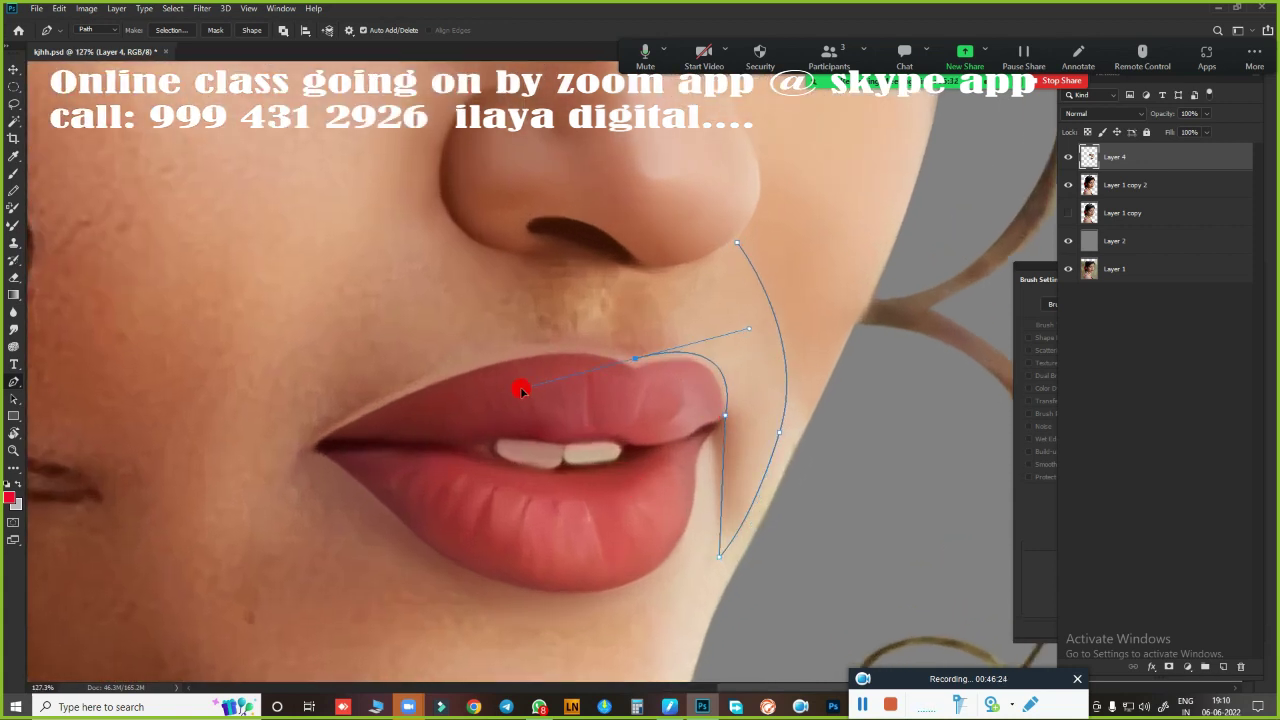
Continue the outline past the left lip corner and around the nostril to close it
drag(438, 374, 305, 427)
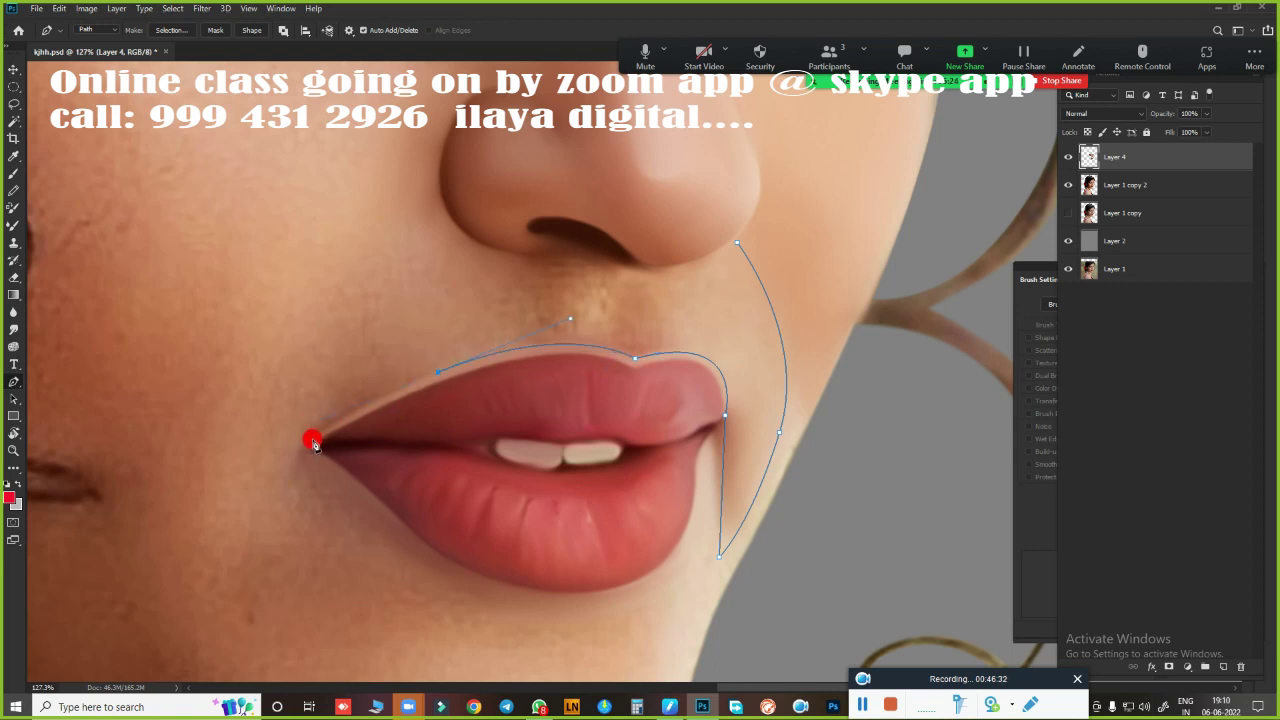
scroll(311, 468, down, 3)
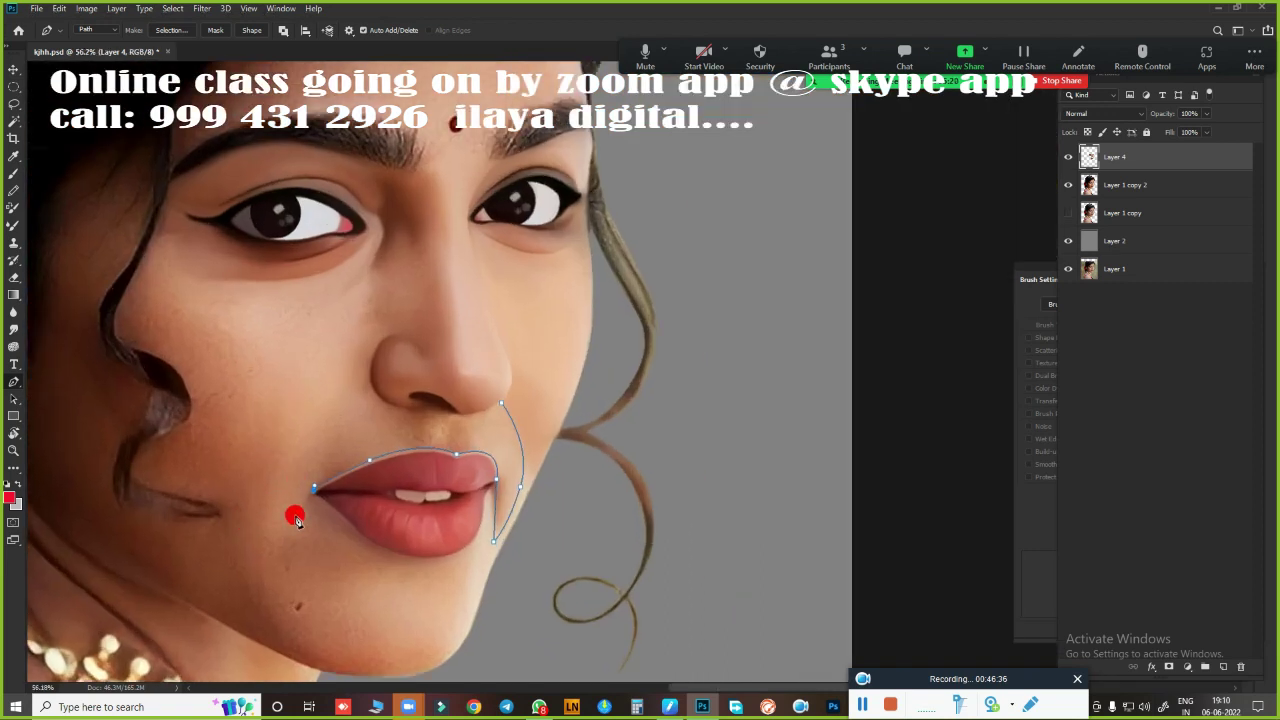
mouse_move(274, 470)
mouse_down()
mouse_move(316, 427)
mouse_move(365, 333)
mouse_up()
scroll(433, 399, up, 3)
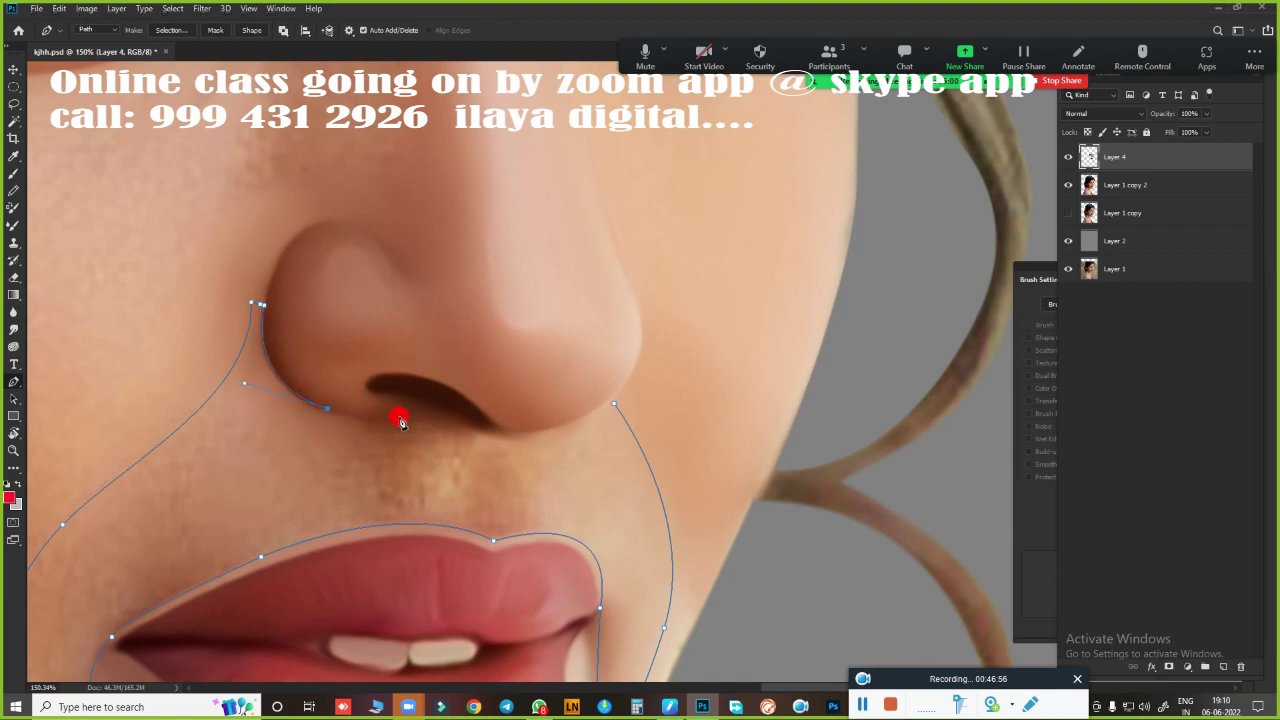
drag(498, 429, 537, 443)
drag(606, 401, 657, 367)
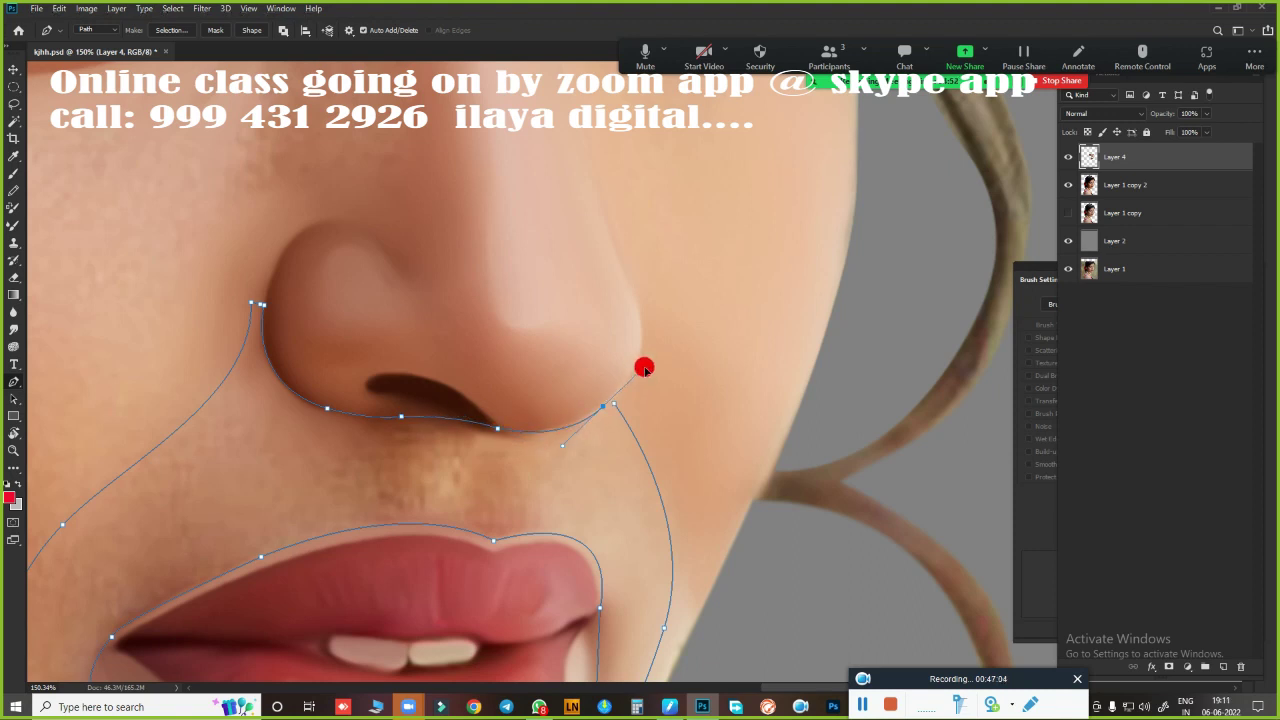
Load the outline as a feathered selection and enlarge the Smudge brush
key(ctrl+Return)
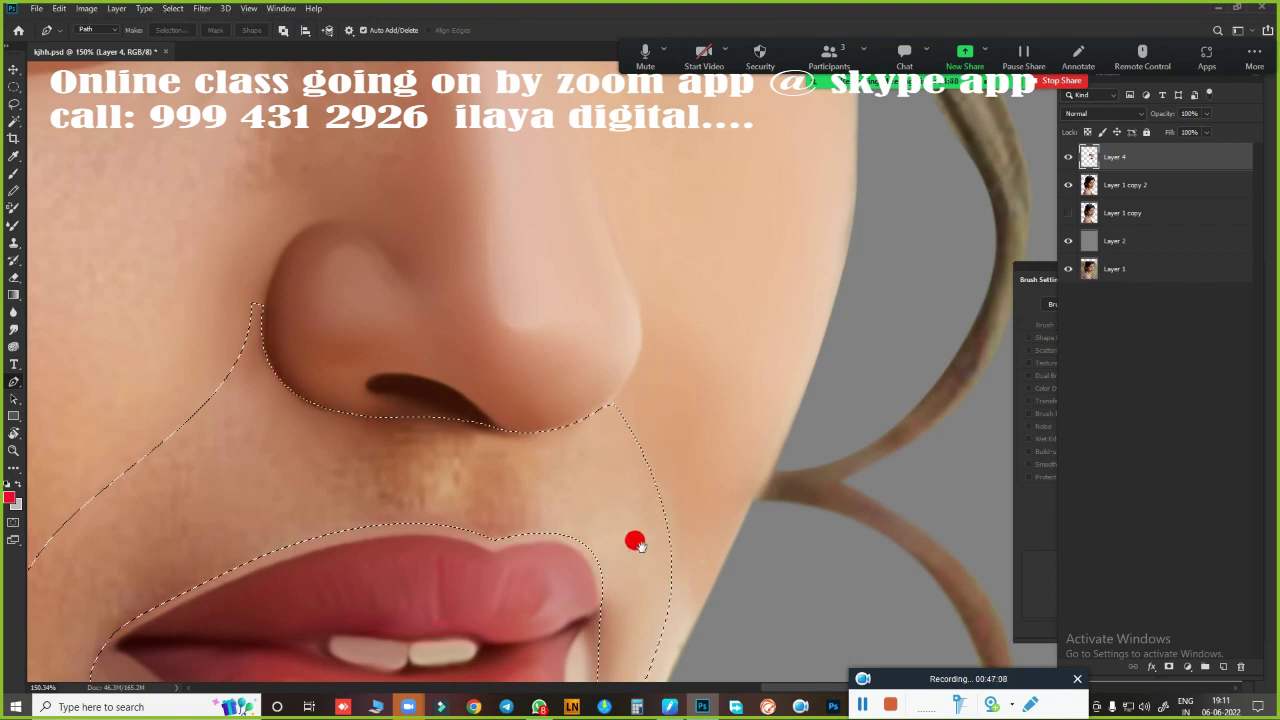
drag(634, 537, 677, 346)
key(shift+F6)
key(Return)
scroll(513, 368, up, 2)
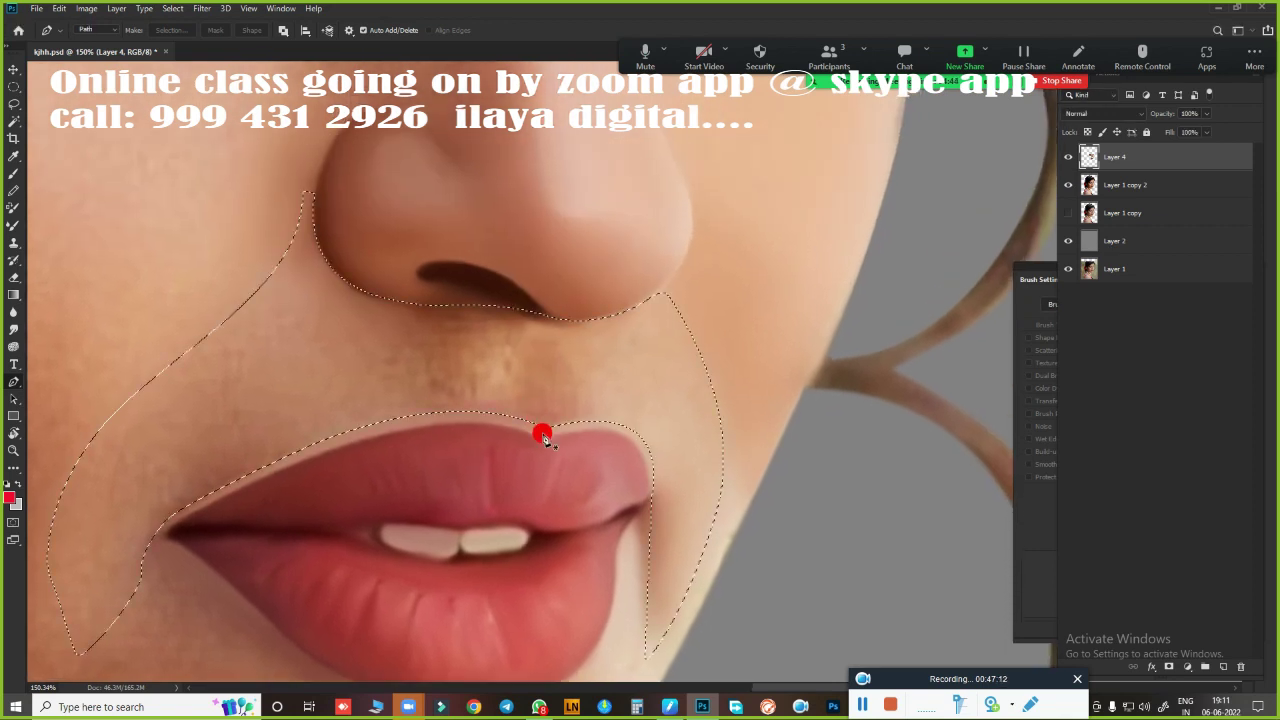
key(r)
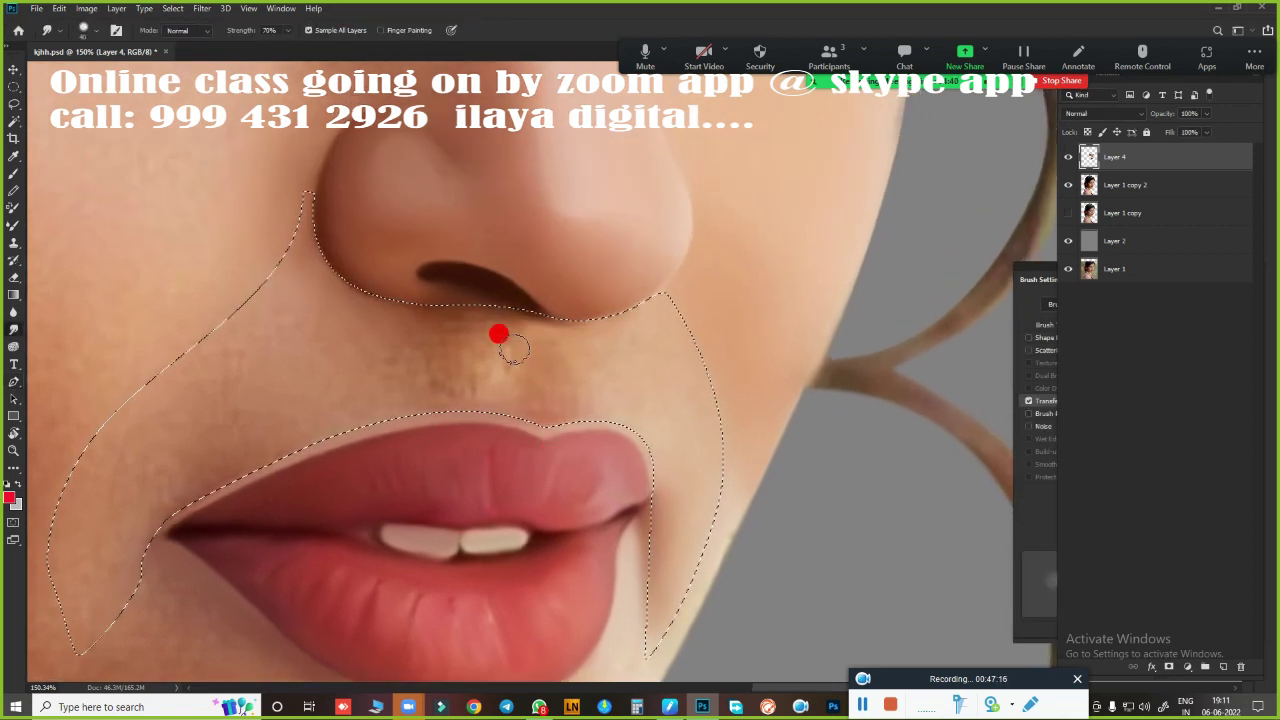
key(bracketright)
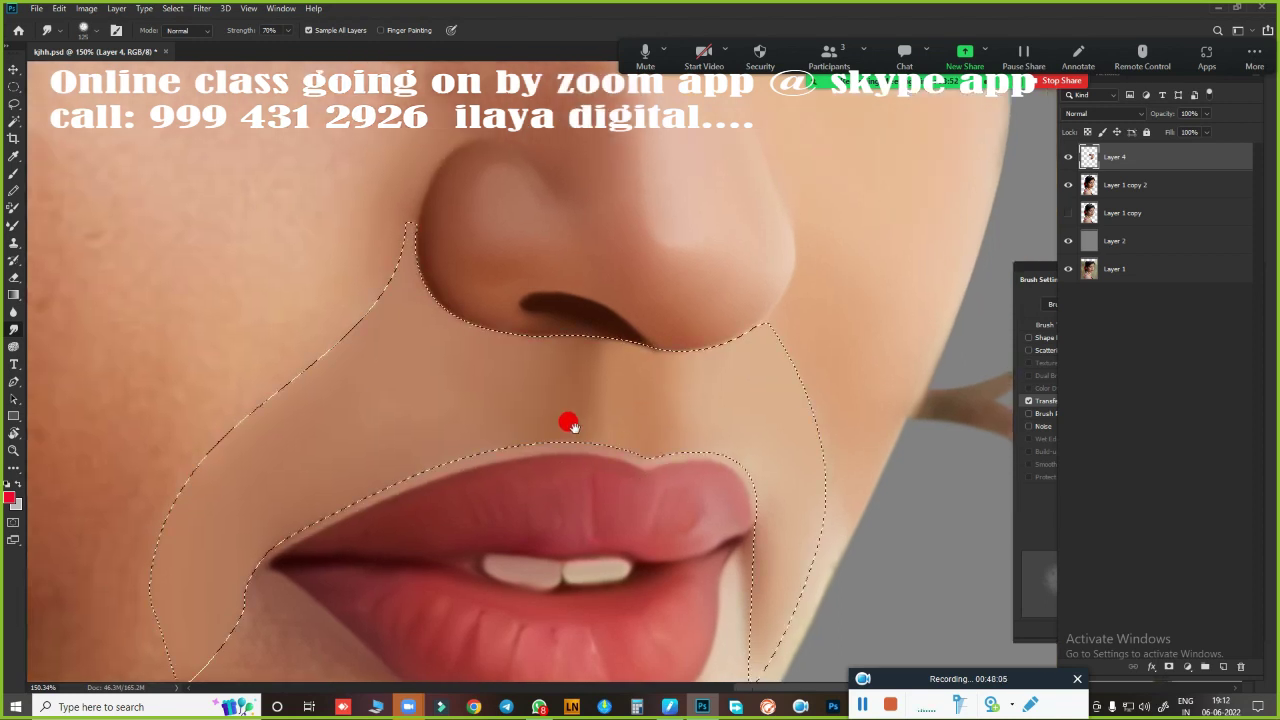
Blend the skin above the upper lip inside the selection, then zoom out
drag(474, 362, 574, 397)
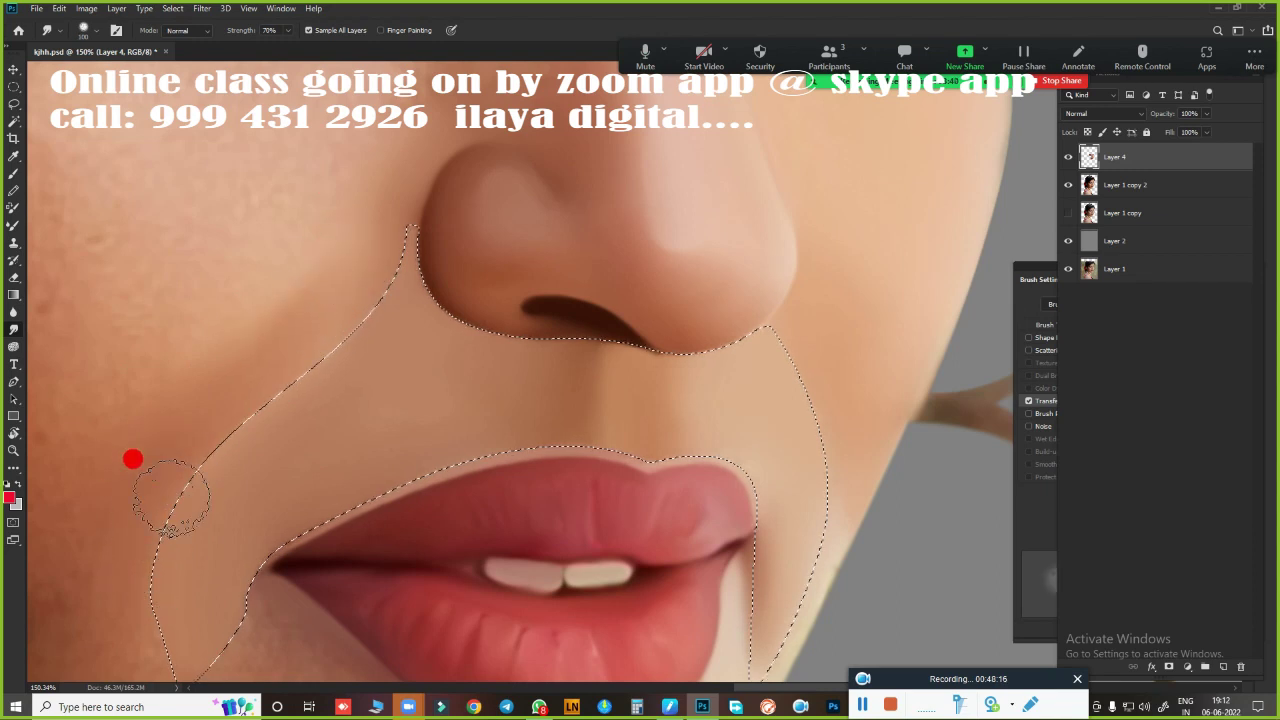
scroll(300, 400, down, 3)
scroll(204, 362, up, 3)
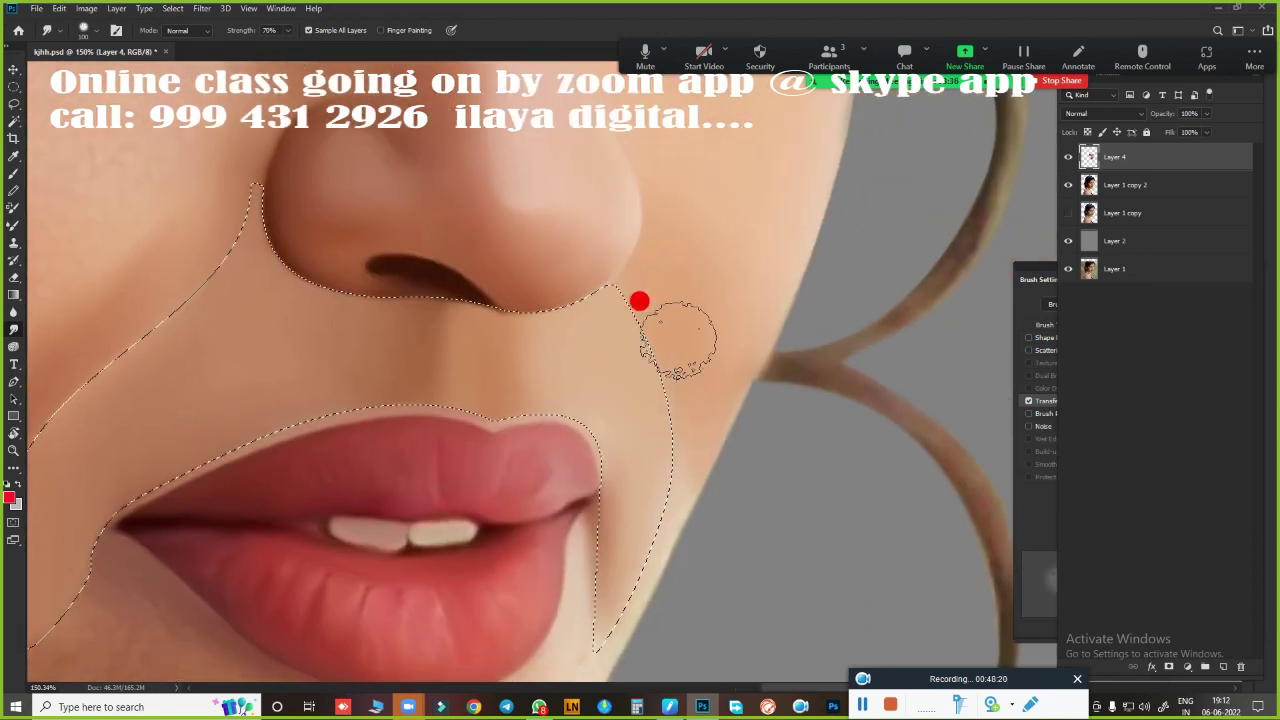
scroll(645, 450, down, 4)
scroll(645, 430, down, 3)
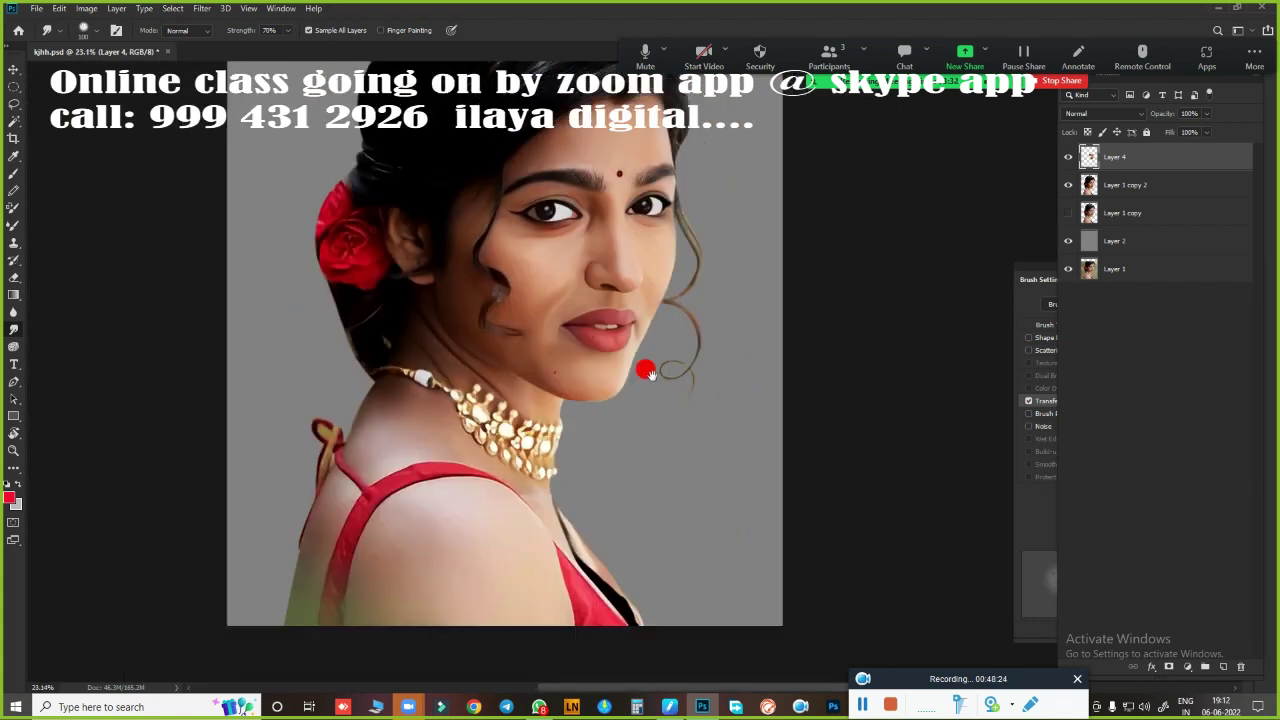
scroll(645, 415, down, 1)
scroll(563, 365, up, 3)
Try the Eraser, then smudge the skin beside the nostril
key(e)
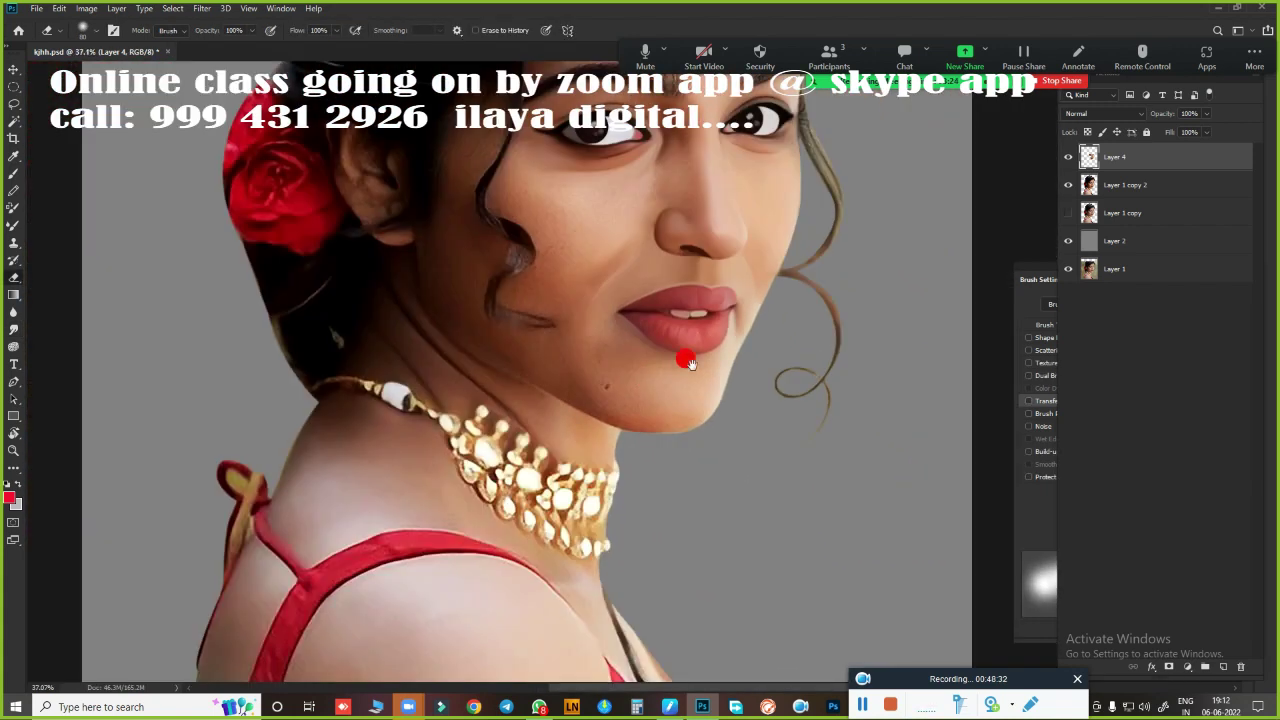
scroll(606, 418, down, 1)
scroll(677, 434, down, 1)
scroll(703, 451, up, 2)
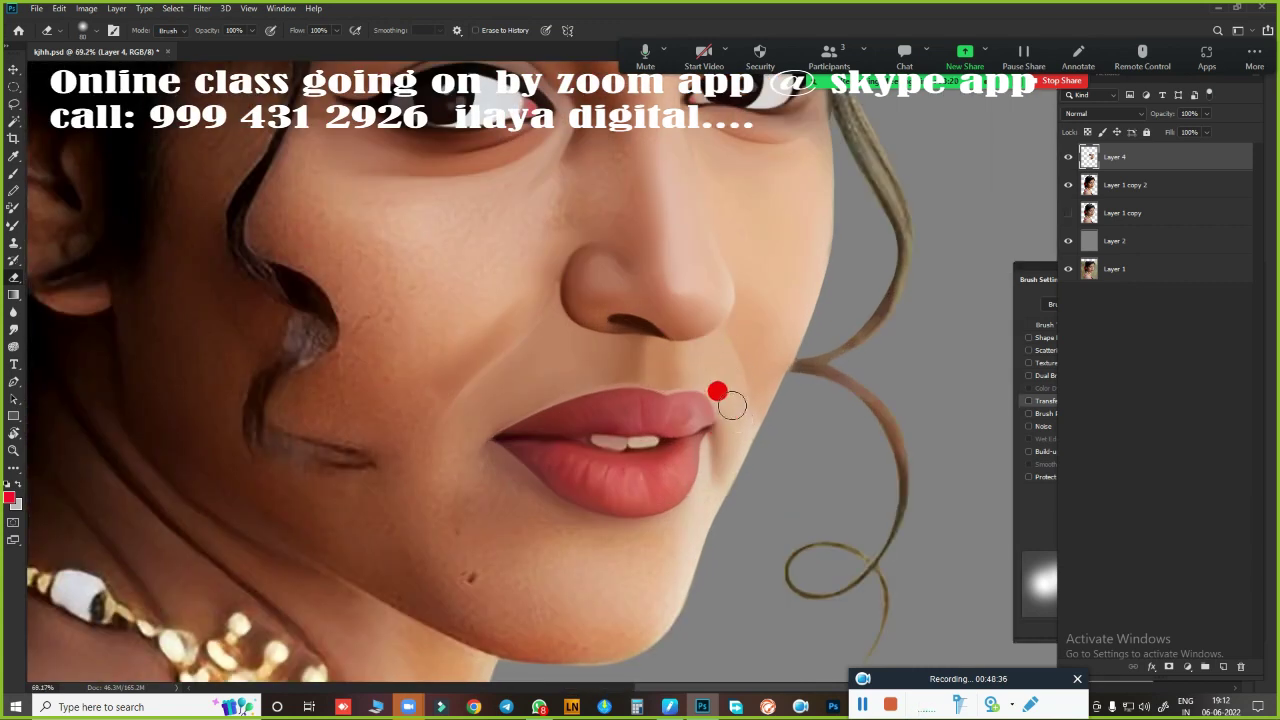
scroll(686, 425, up, 2)
key(r)
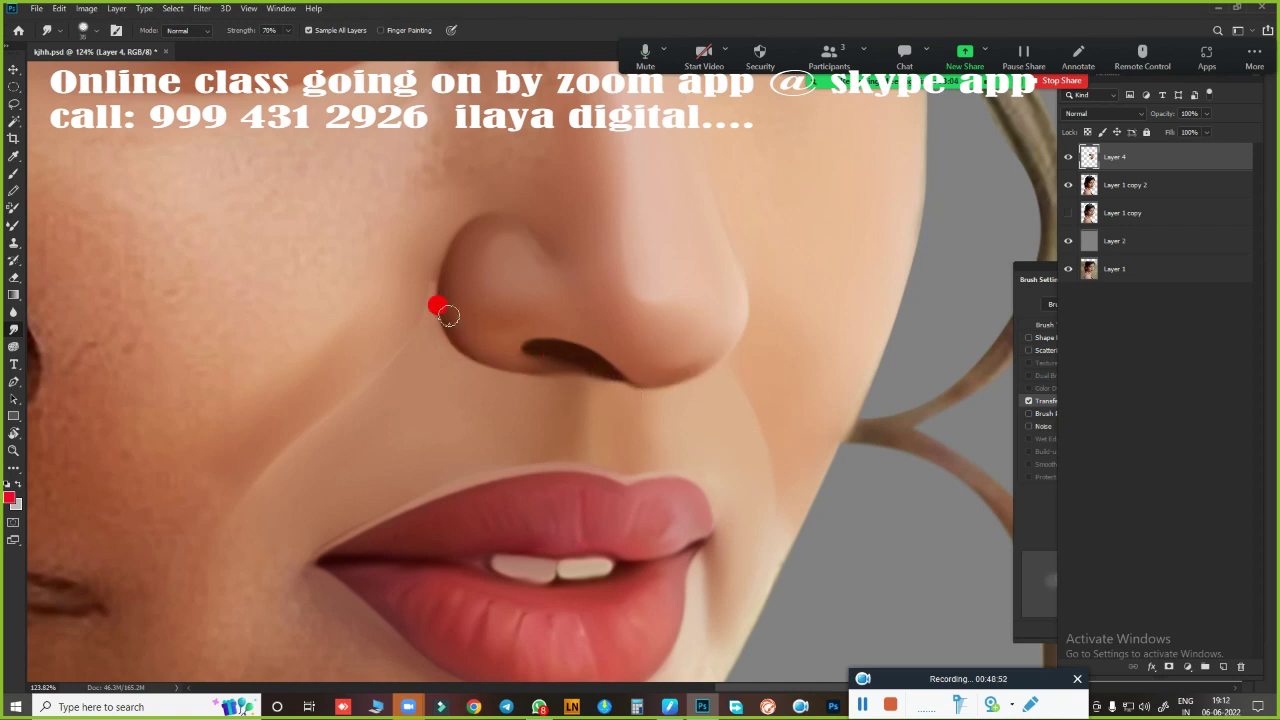
scroll(549, 358, down, 3)
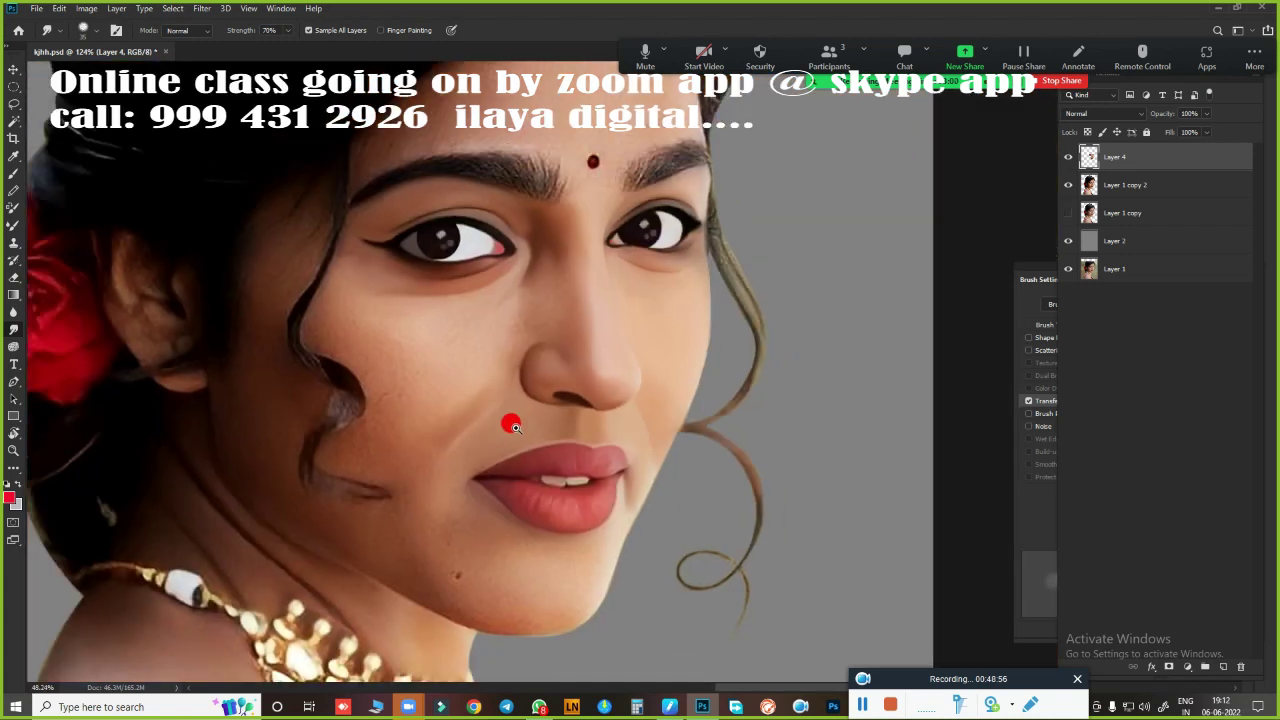
scroll(540, 430, up, 3)
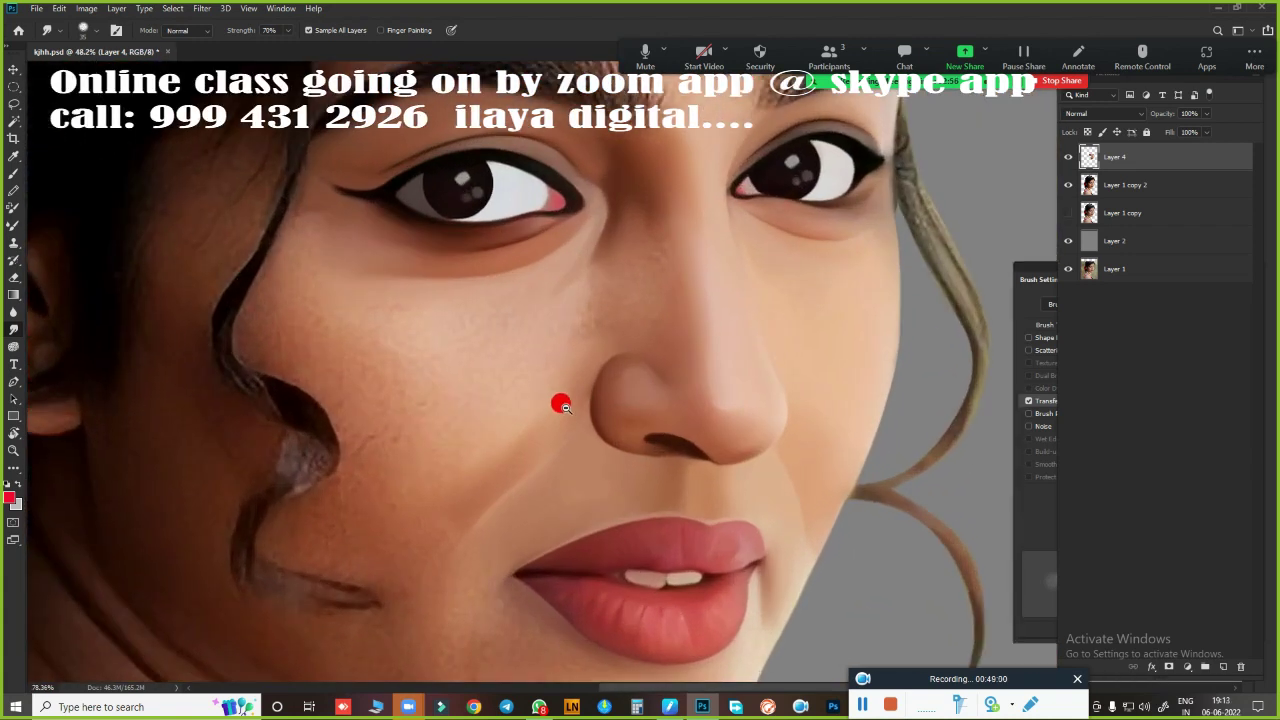
Clone-stamp the cheek skin beside the curling hair strand
key(p)
scroll(600, 375, down, 5)
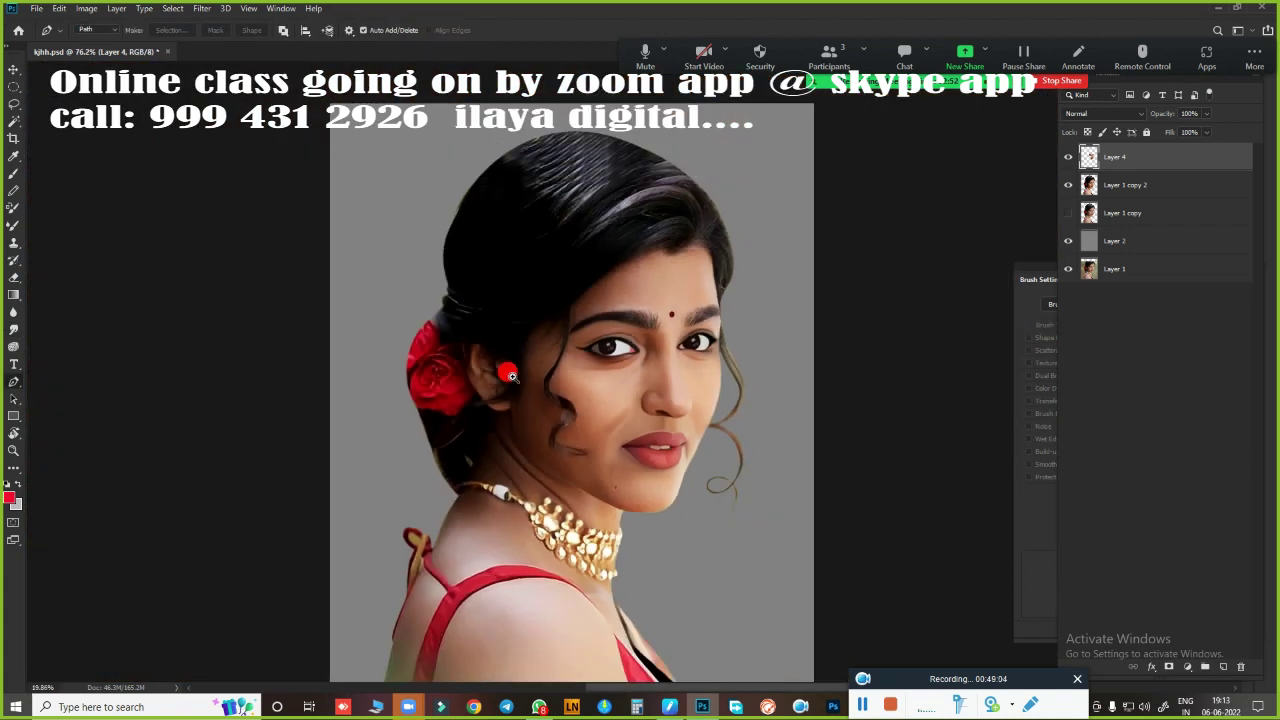
scroll(653, 393, up, 5)
scroll(653, 393, down, 5)
scroll(603, 351, up, 1)
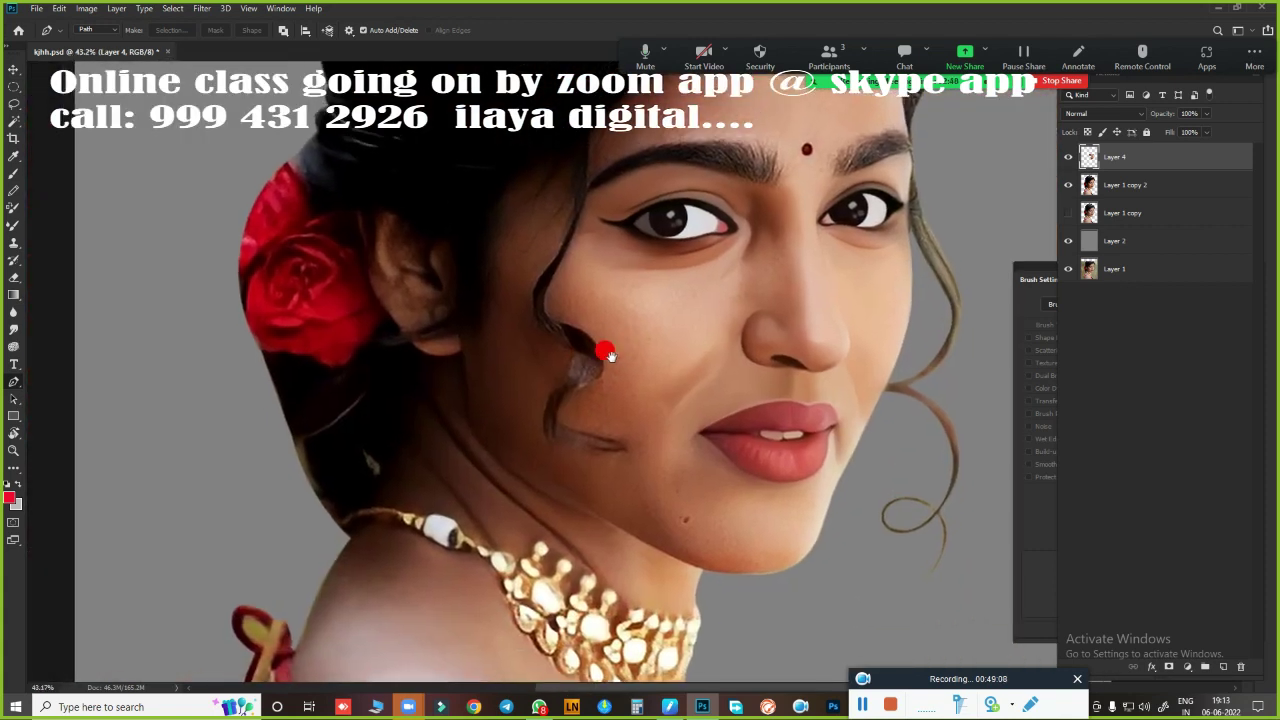
scroll(666, 363, up, 3)
scroll(620, 358, down, 3)
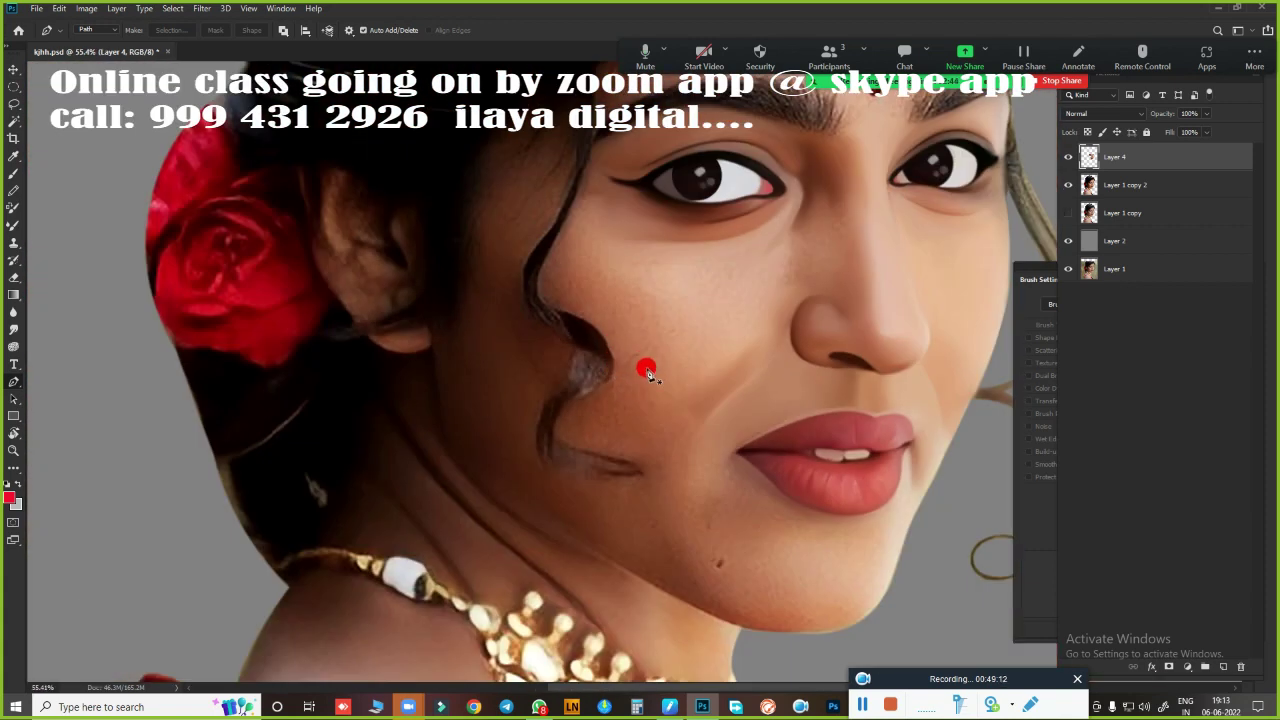
key(s)
scroll(681, 424, up, 3)
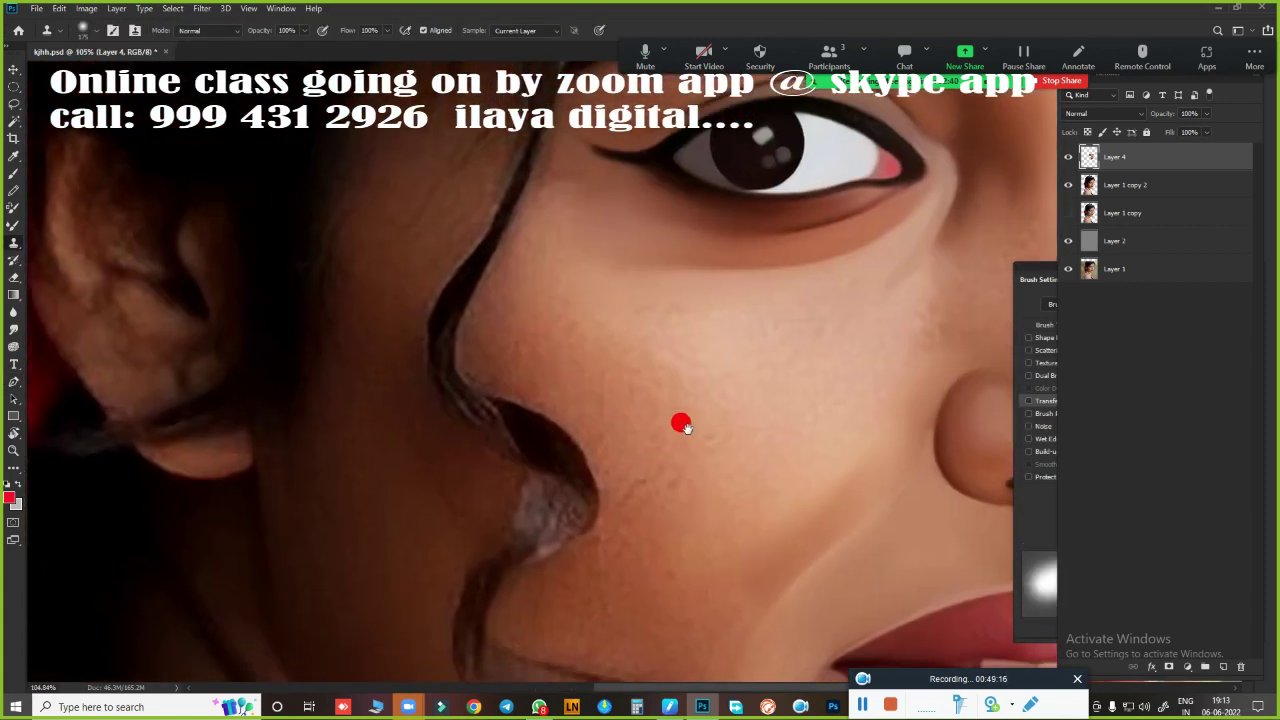
scroll(681, 424, up, 1)
key(p)
scroll(567, 158, down, 2)
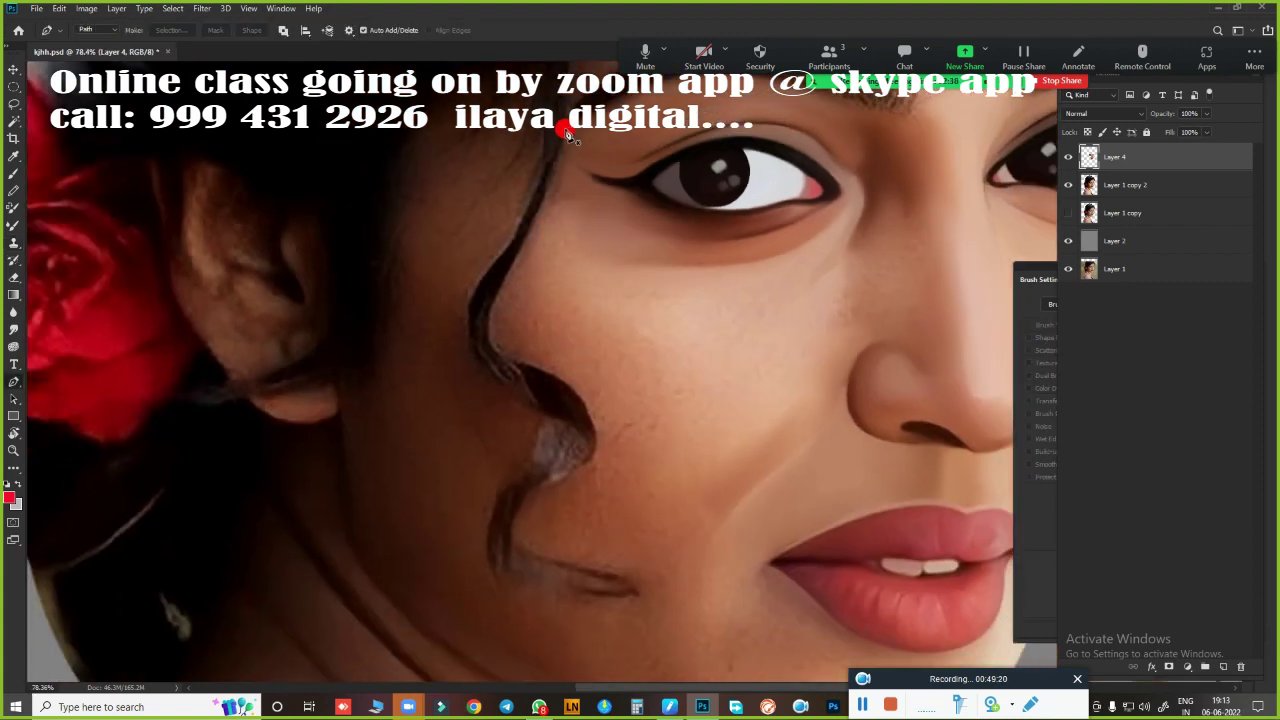
Trace the hair strand from the top of the cheek down to its sharp lower tip
click(565, 129)
mouse_move(507, 271)
mouse_down()
mouse_move(470, 323)
mouse_move(558, 377)
mouse_up()
alt+click(507, 270)
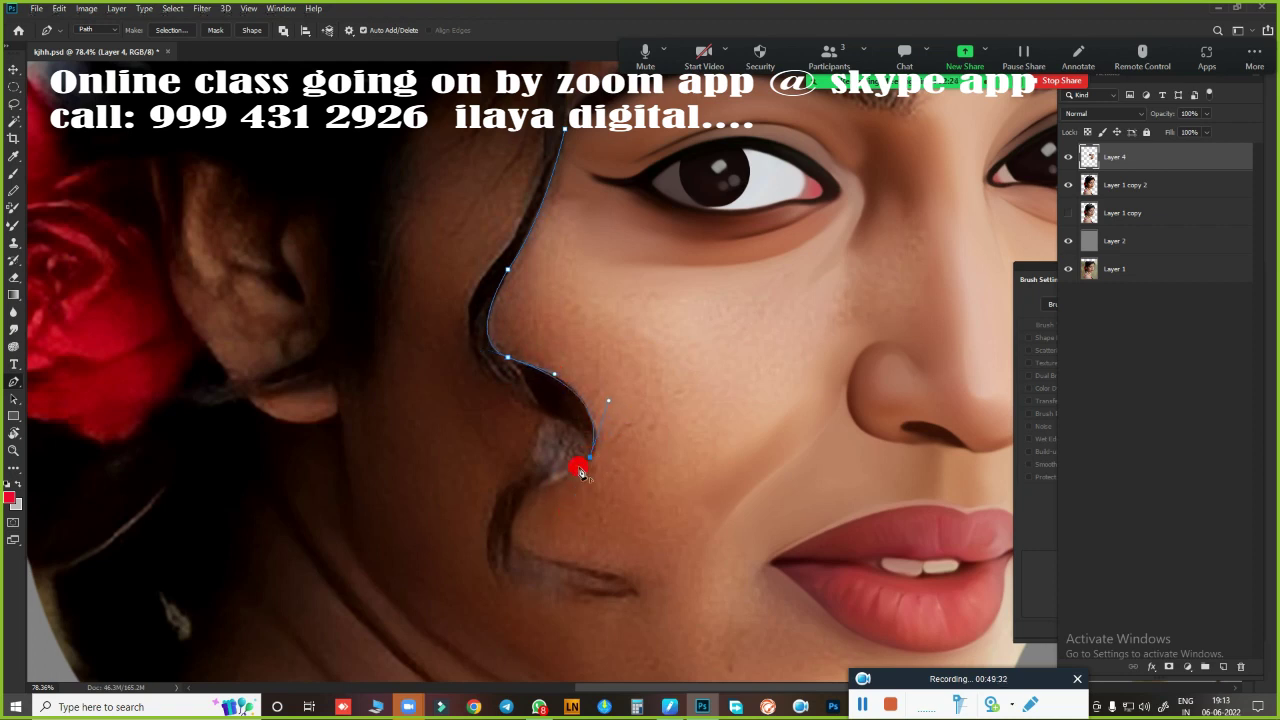
drag(524, 496, 485, 513)
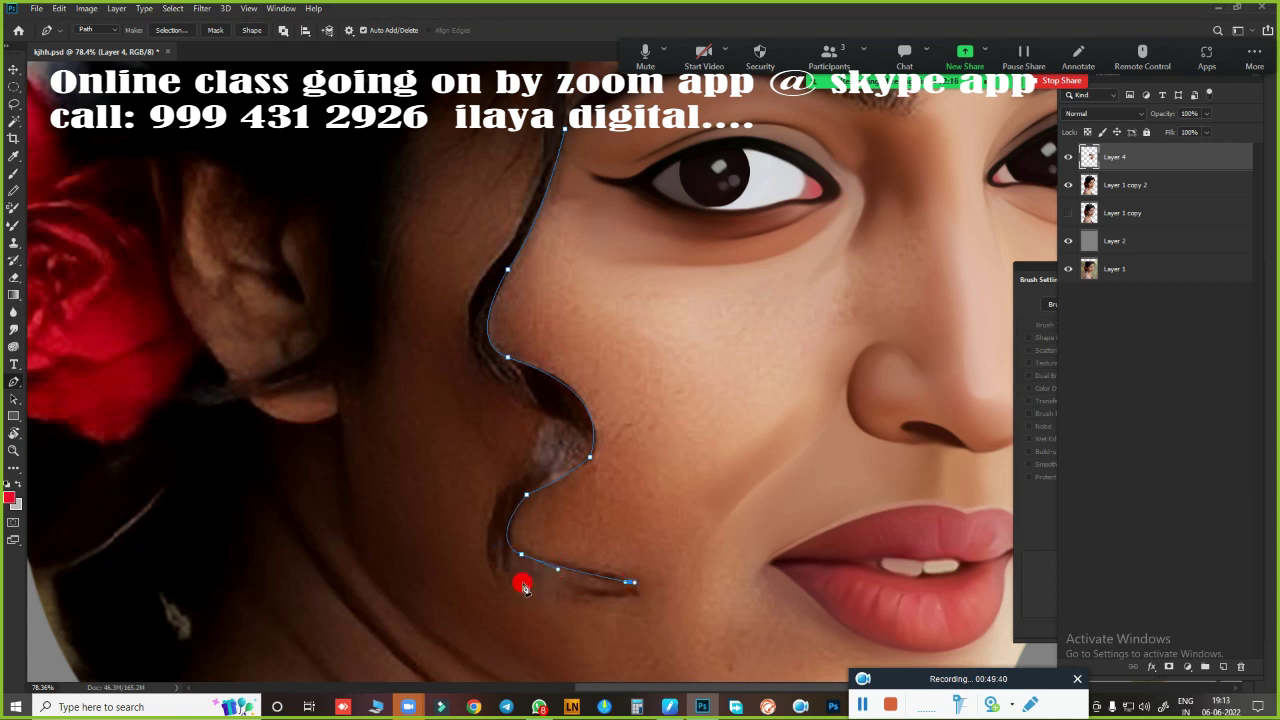
mouse_move(489, 554)
mouse_down()
mouse_move(422, 507)
mouse_move(451, 502)
mouse_up()
alt+click(488, 554)
mouse_move(524, 470)
mouse_down()
mouse_move(569, 452)
mouse_move(512, 402)
mouse_up()
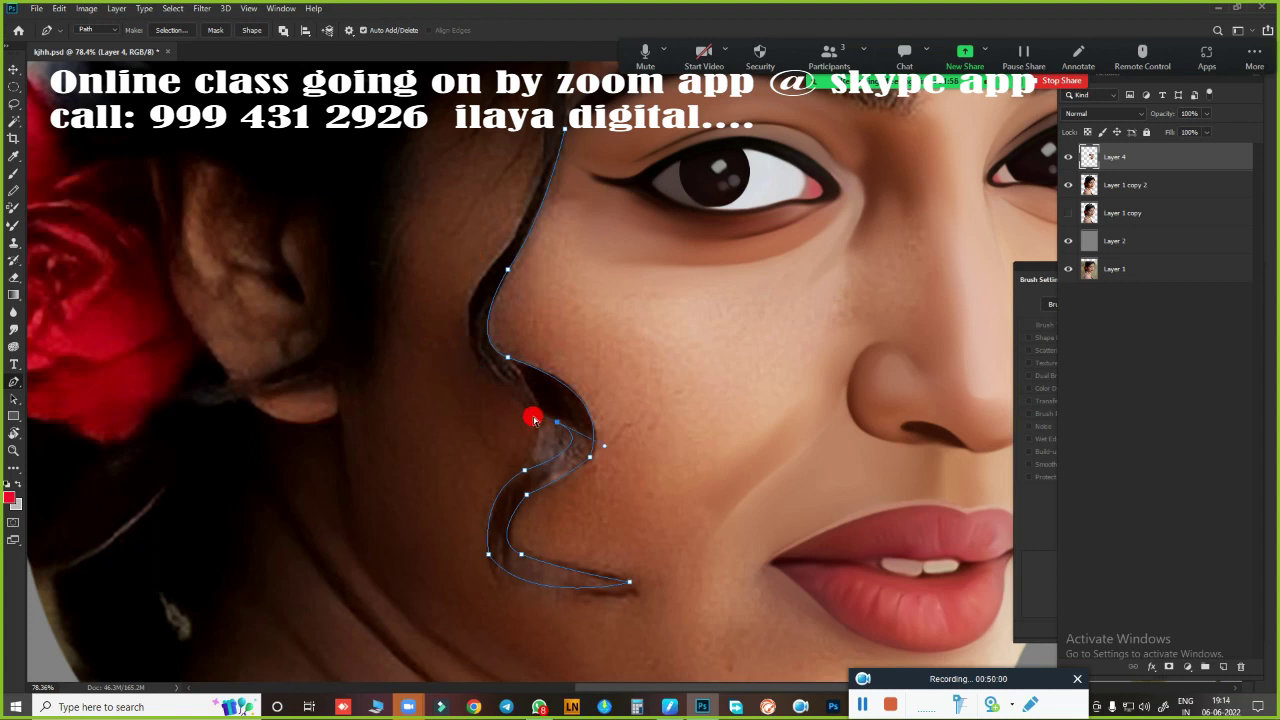
Undo a misplaced point and trace back up the curl's inner bend
scroll(580, 457, up, 3)
key(ctrl+z)
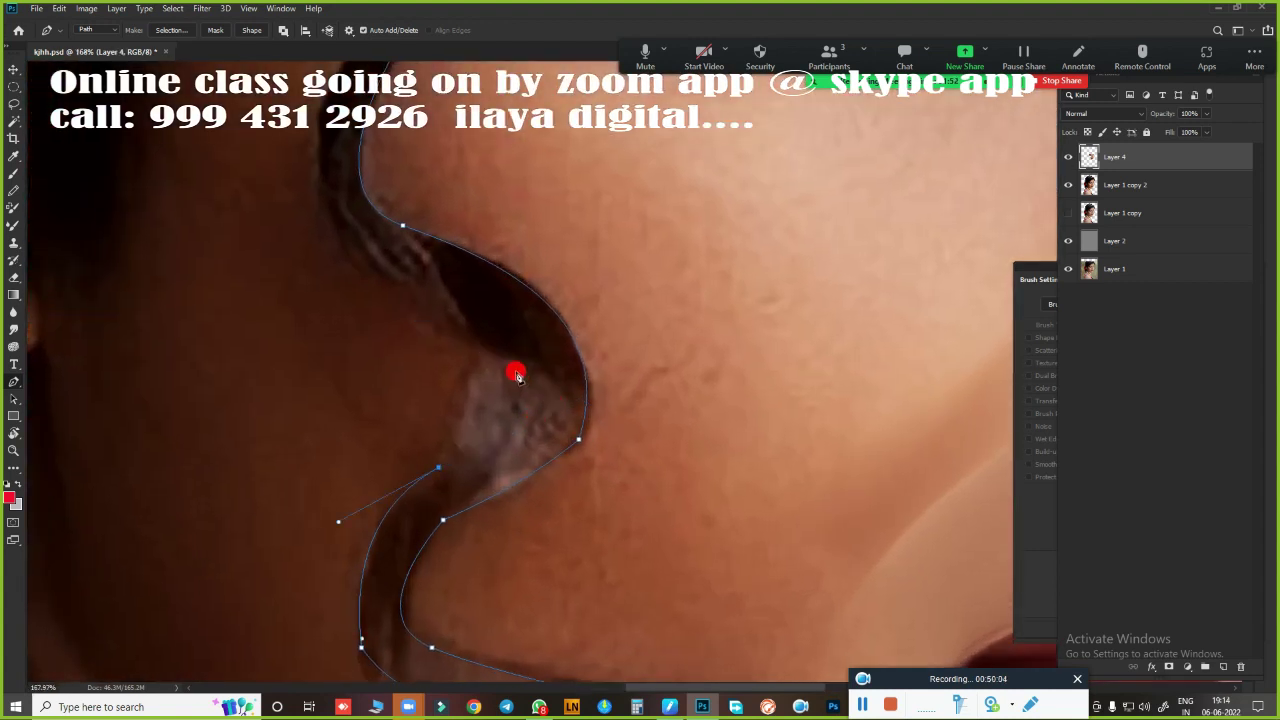
drag(475, 347, 418, 303)
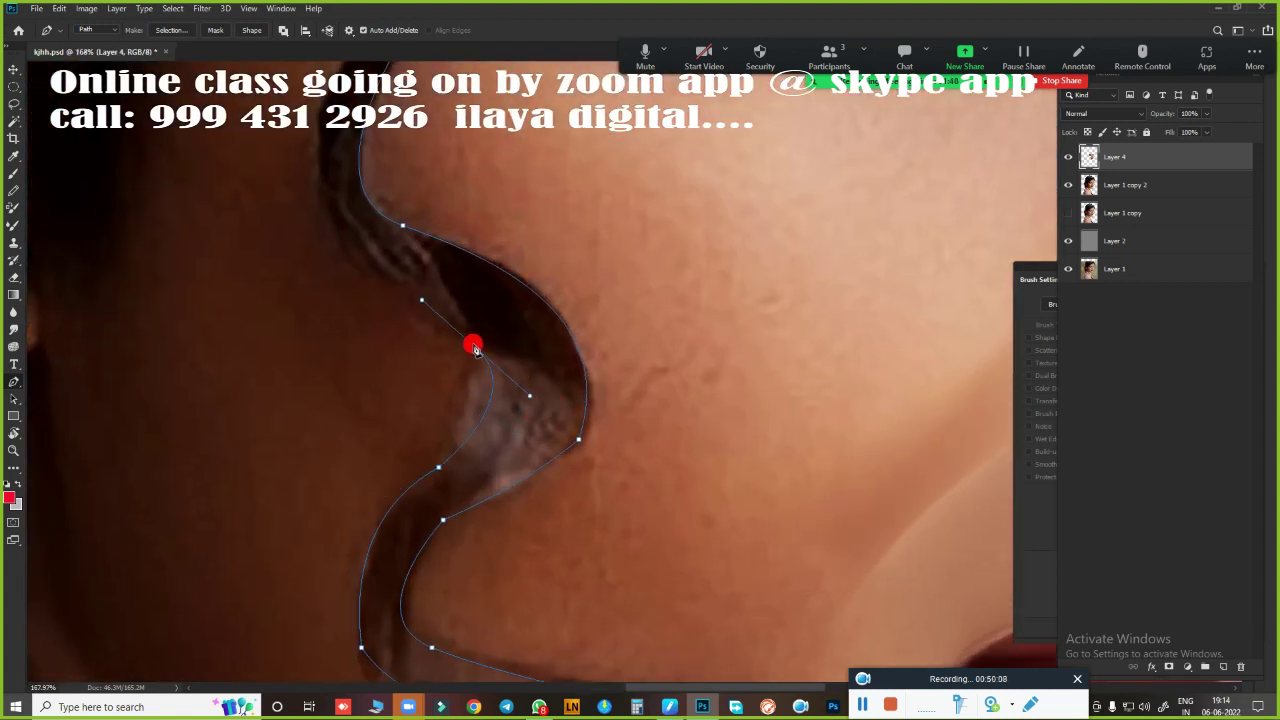
scroll(477, 349, up, 3)
drag(386, 372, 383, 290)
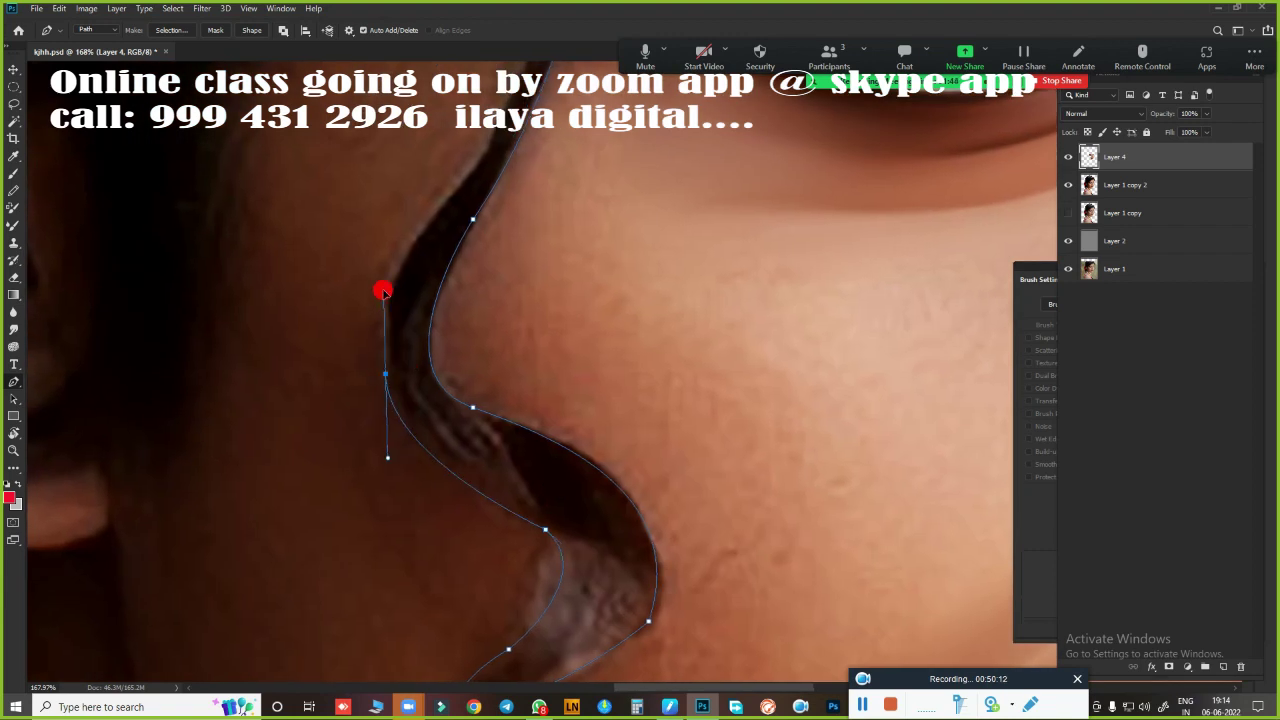
drag(440, 212, 483, 157)
scroll(507, 101, up, 3)
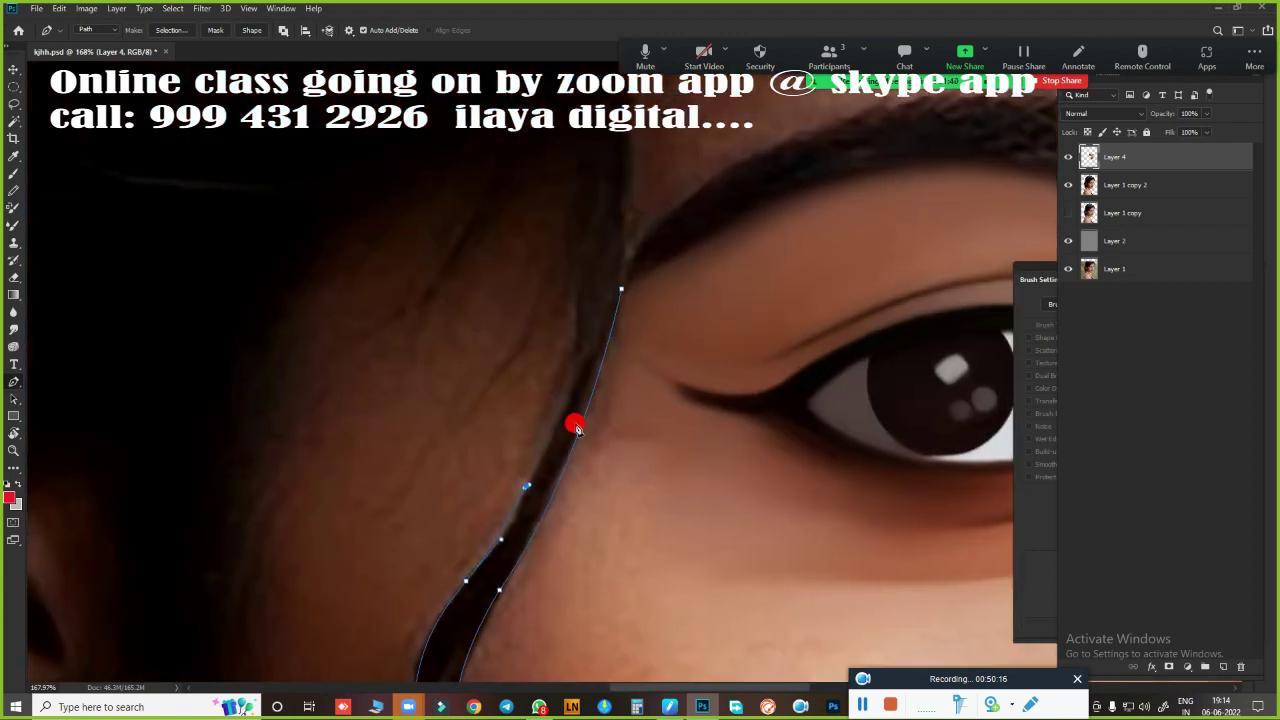
drag(570, 376, 571, 354)
Add anchors up the hair edge and close the outline at the strand's top
click(577, 270)
scroll(652, 402, down, 3)
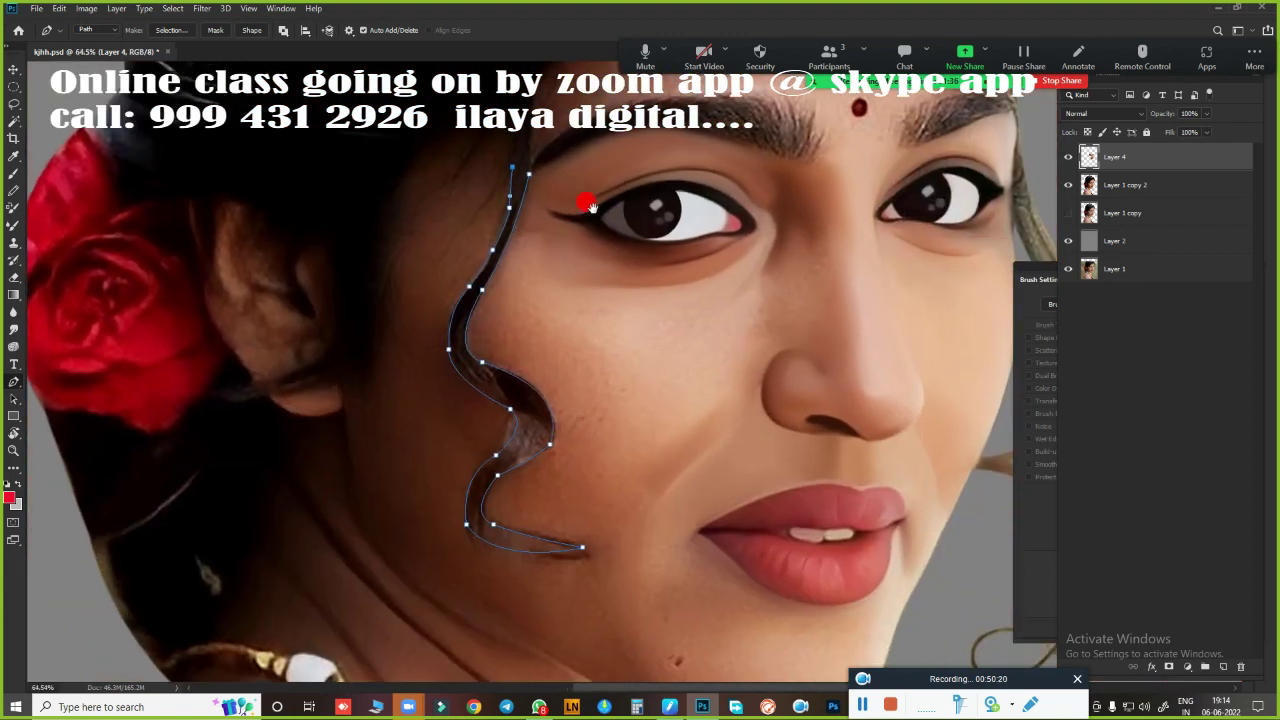
click(555, 145)
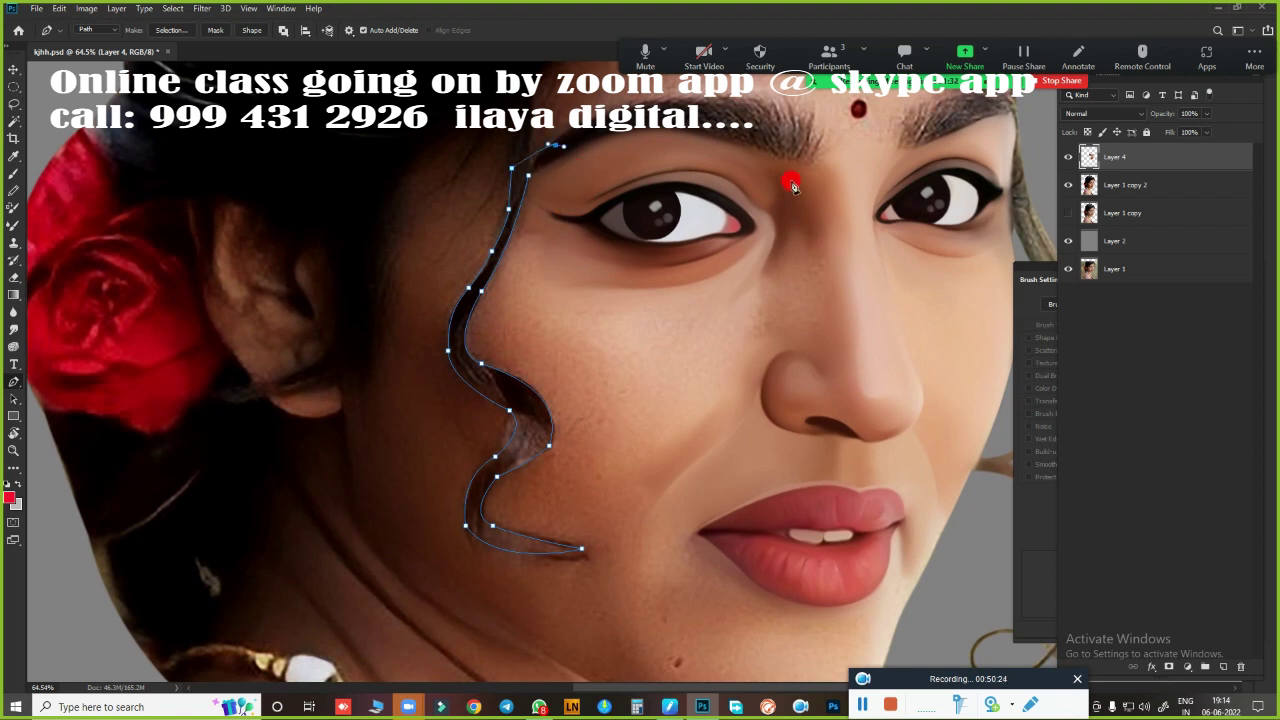
click(822, 189)
click(860, 266)
click(865, 290)
Convert the strand path to a selection feathered by 2 pixels
key(ctrl+Return)
key(shift+F6)
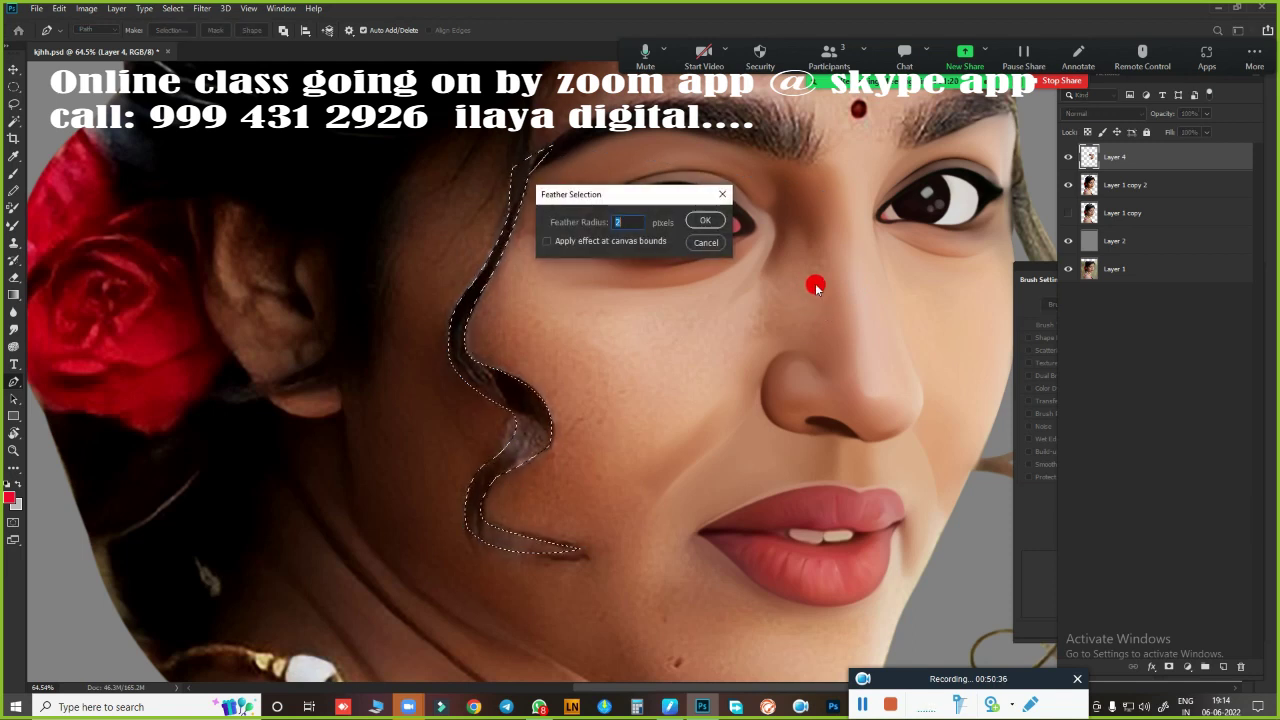
key(Return)
scroll(600, 340, up, 2)
scroll(620, 370, up, 2)
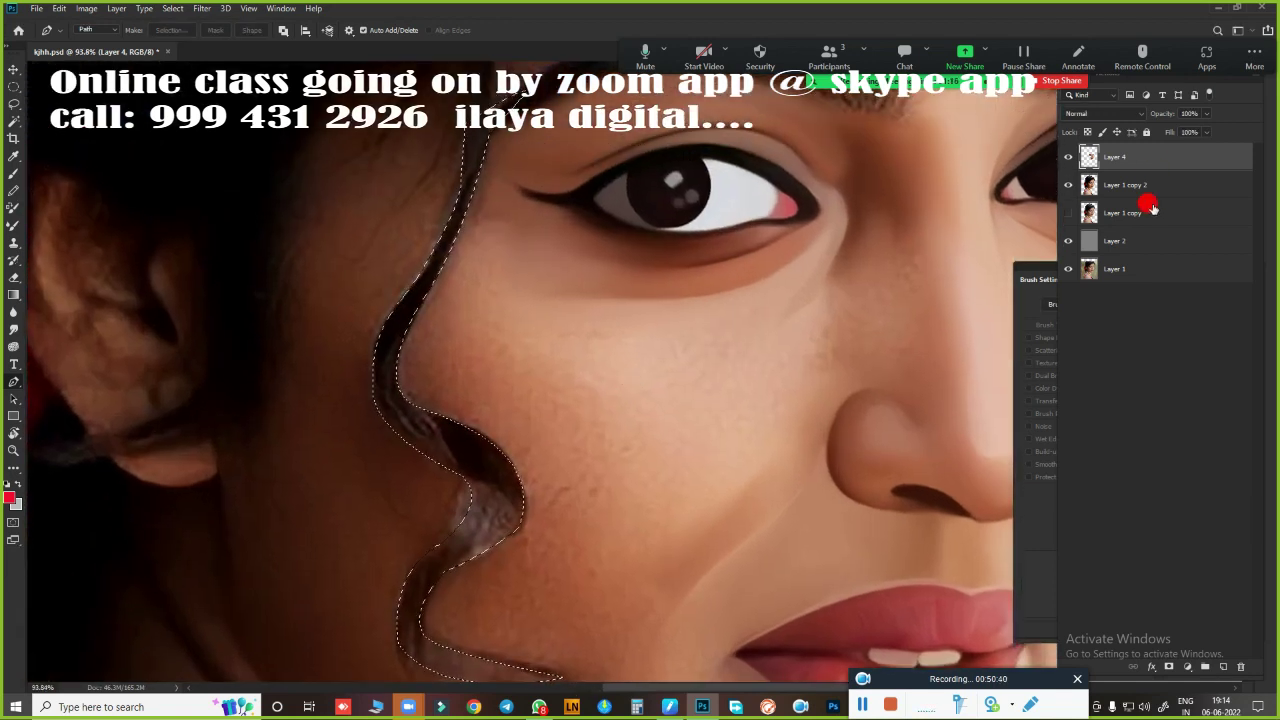
Create Layer 5 and smudge the strand's top and tail into a tapered point
click(1224, 667)
key(r)
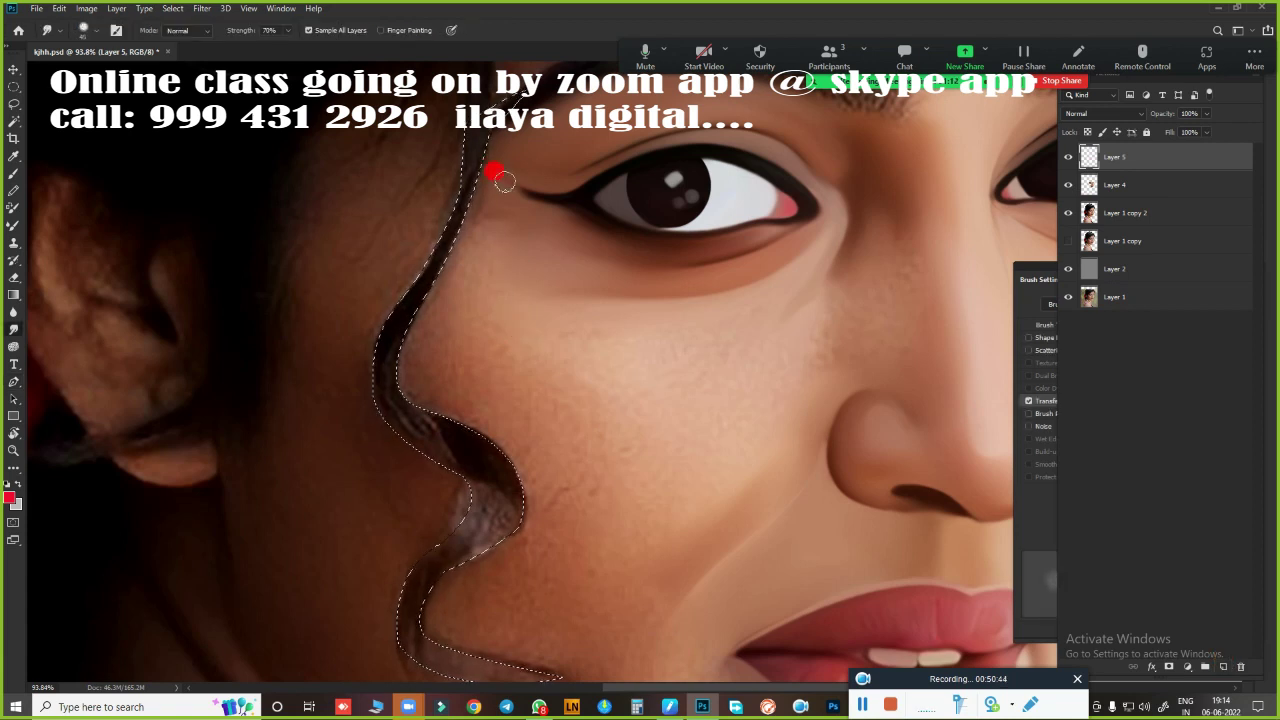
mouse_move(472, 150)
mouse_down()
mouse_move(460, 217)
mouse_move(400, 294)
mouse_move(454, 260)
mouse_move(435, 203)
mouse_move(423, 283)
mouse_move(437, 434)
mouse_move(460, 440)
mouse_move(394, 342)
mouse_move(371, 363)
mouse_move(449, 480)
mouse_move(494, 503)
mouse_move(441, 433)
mouse_up()
scroll(580, 486, down, 3)
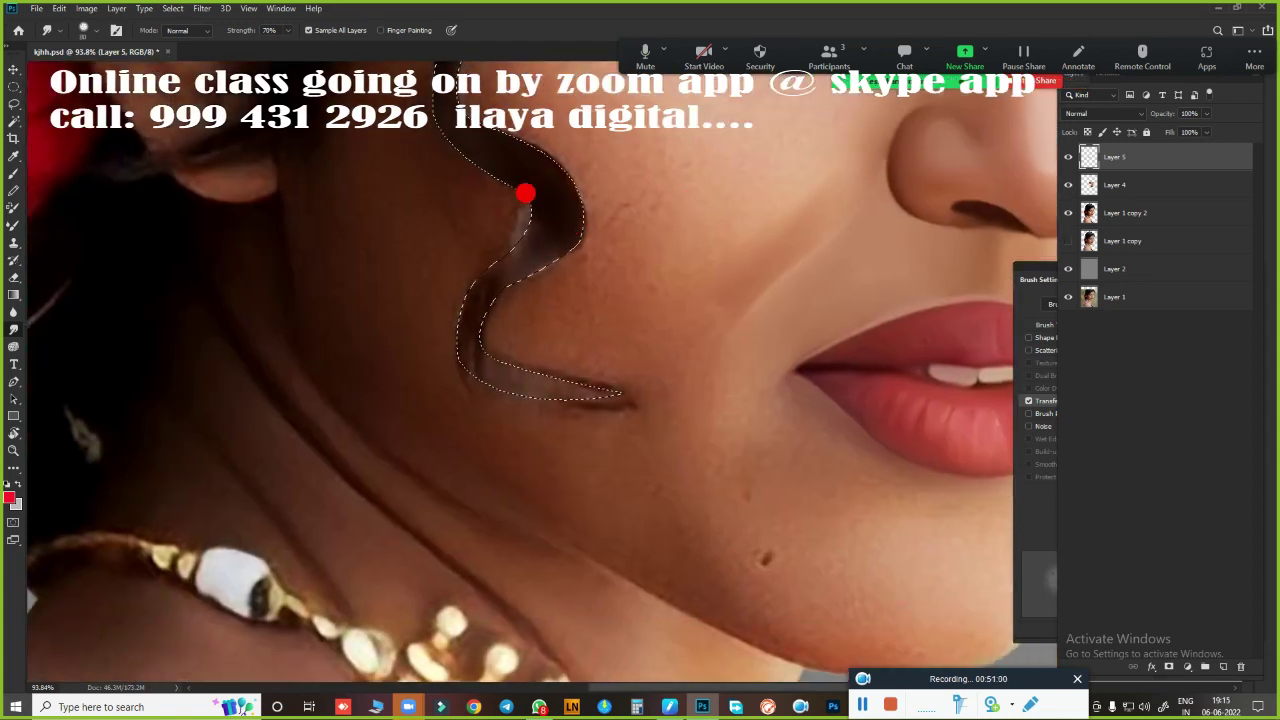
mouse_move(523, 191)
mouse_down()
mouse_move(431, 277)
mouse_move(517, 390)
mouse_move(600, 390)
mouse_move(530, 372)
mouse_up()
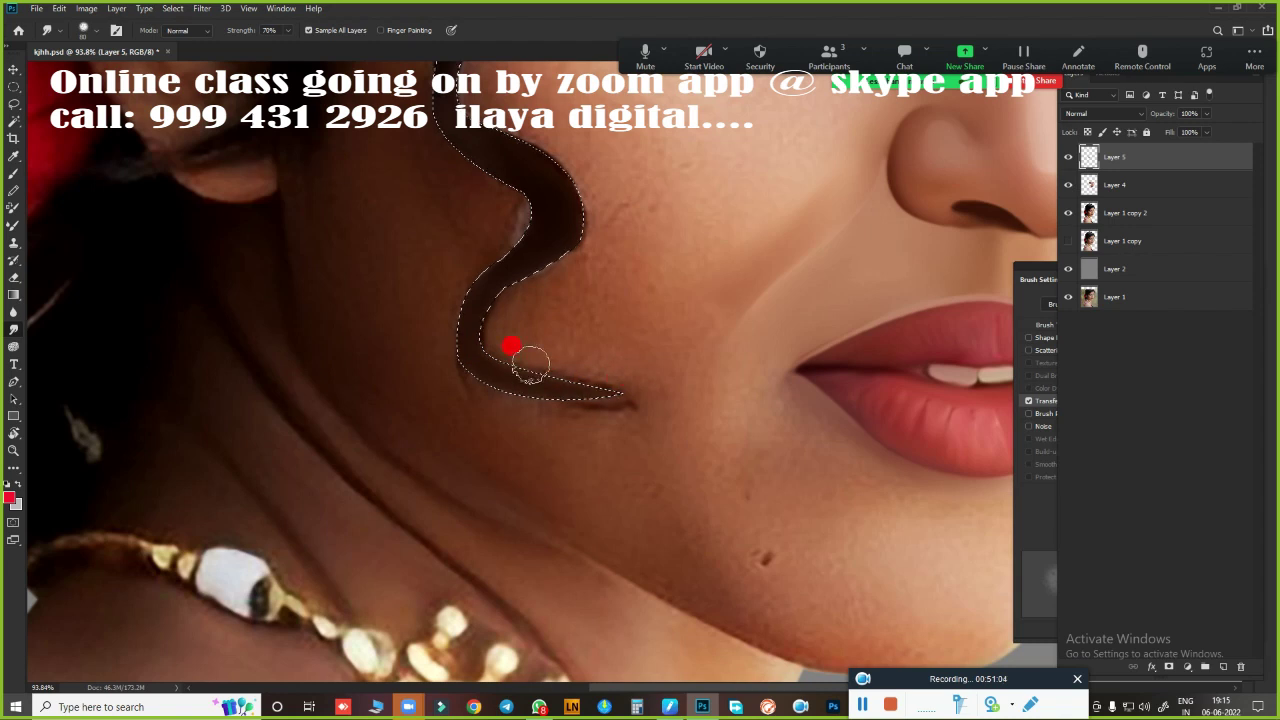
scroll(530, 372, up, 3)
On Layer 4, smear the hair strand's edge near the eye and down onto the cheek
click(1151, 186)
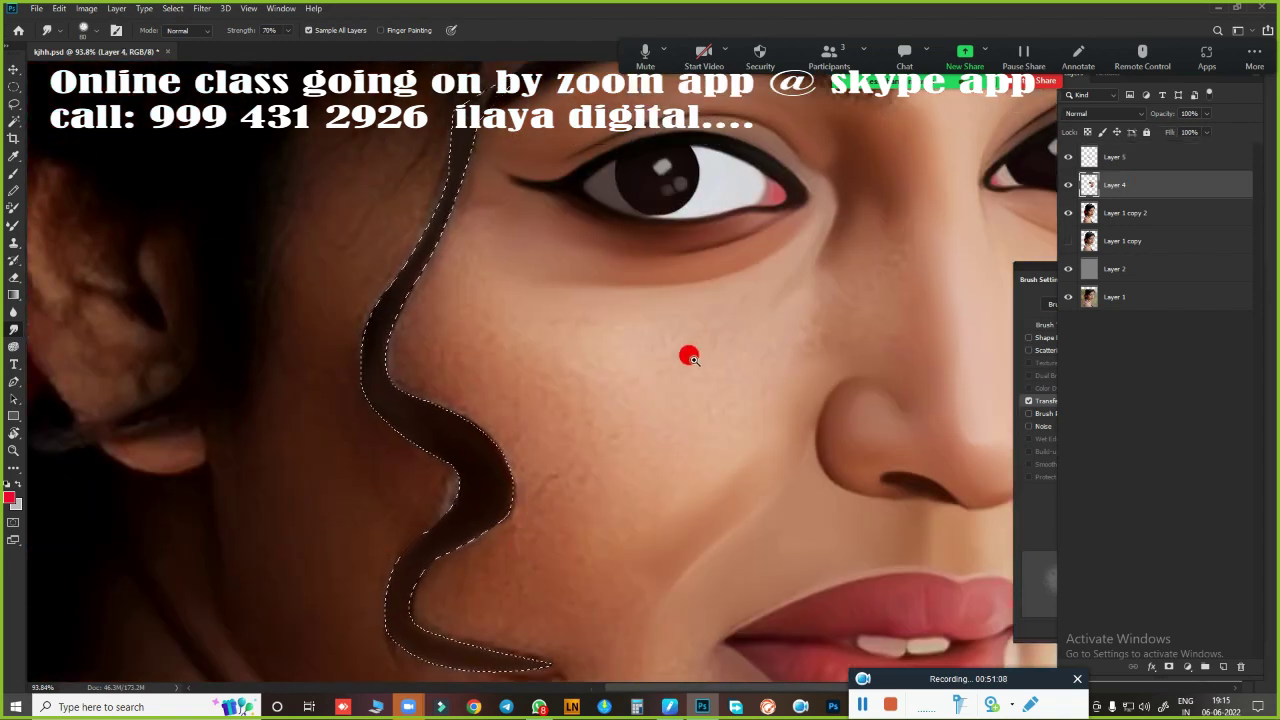
scroll(689, 354, down, 2)
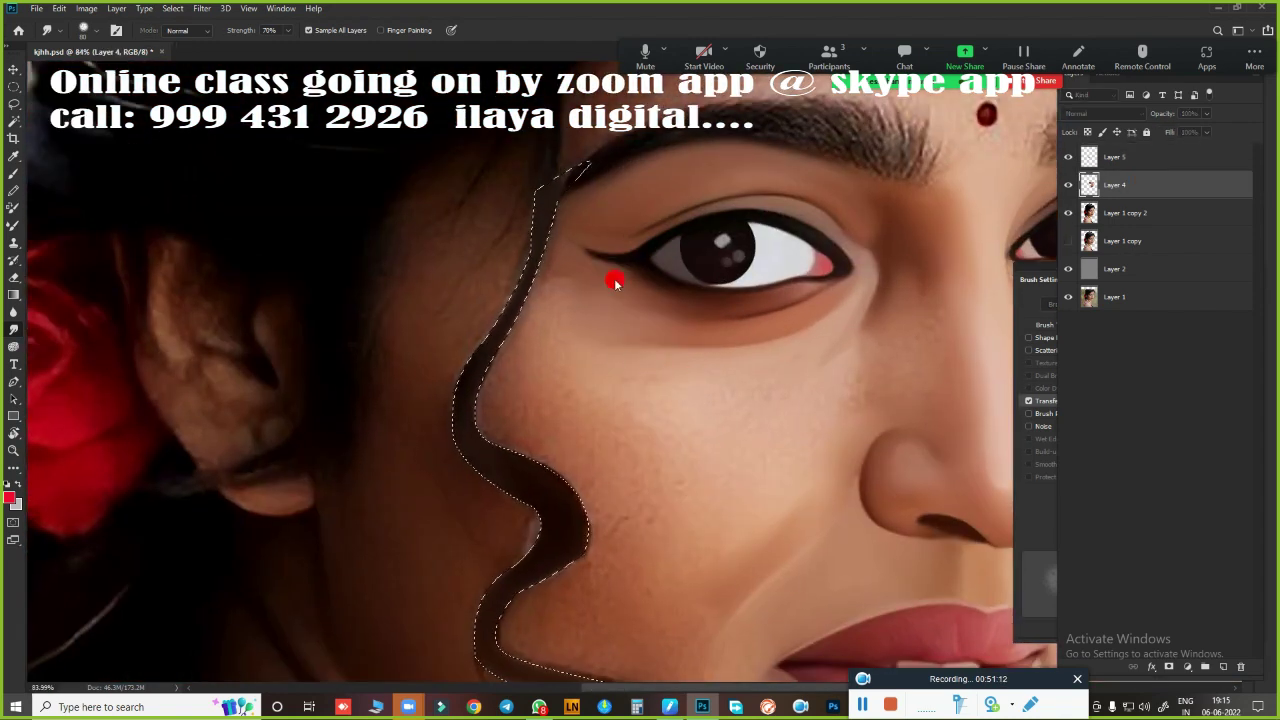
mouse_move(571, 259)
mouse_down()
mouse_move(546, 228)
mouse_move(528, 266)
mouse_move(586, 314)
mouse_move(510, 295)
mouse_move(583, 325)
mouse_up()
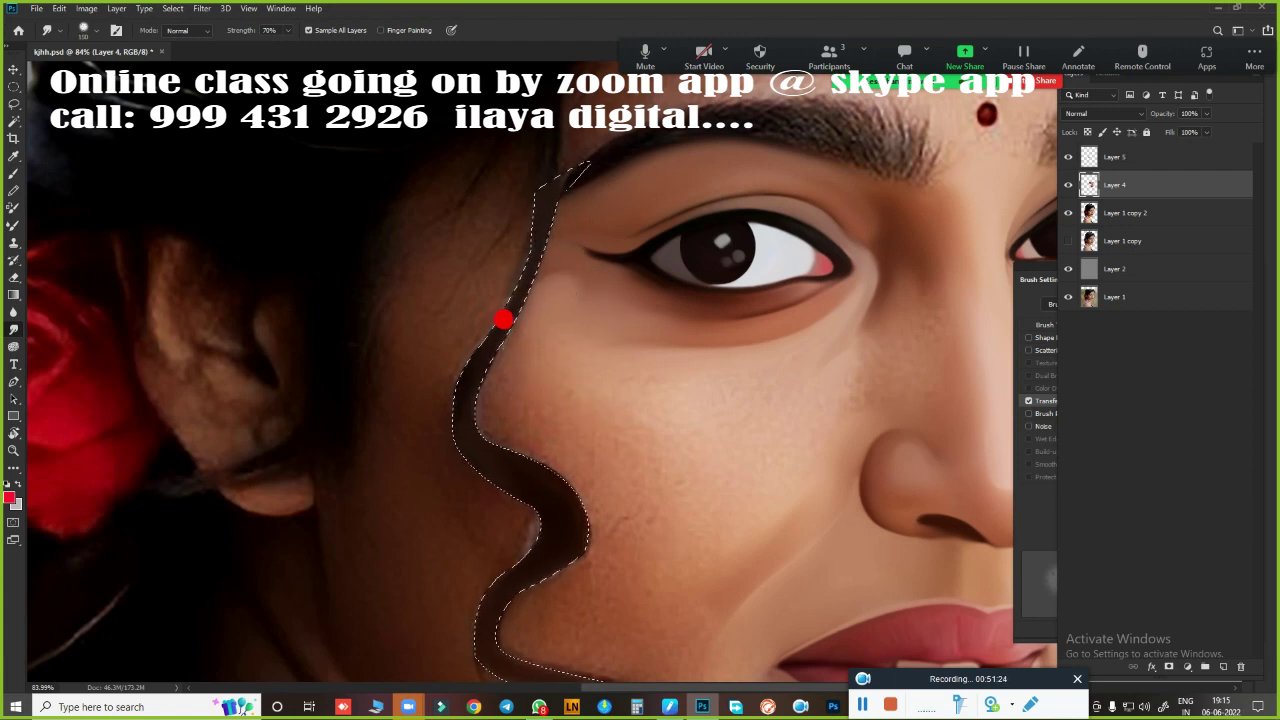
drag(492, 388, 512, 495)
Shrink the Smudge brush and smooth the cheek skin toward the nose, dismissing a popup
drag(567, 428, 486, 380)
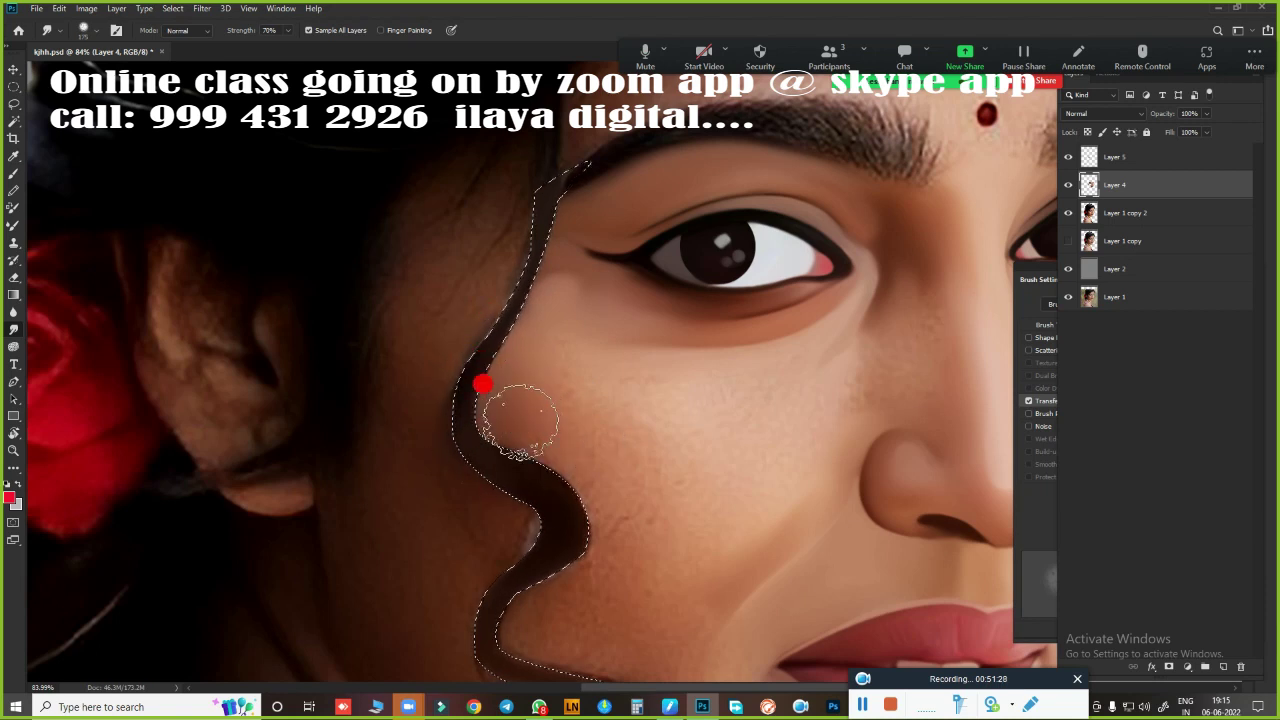
mouse_move(737, 420)
mouse_down()
mouse_move(667, 424)
mouse_move(676, 417)
mouse_up()
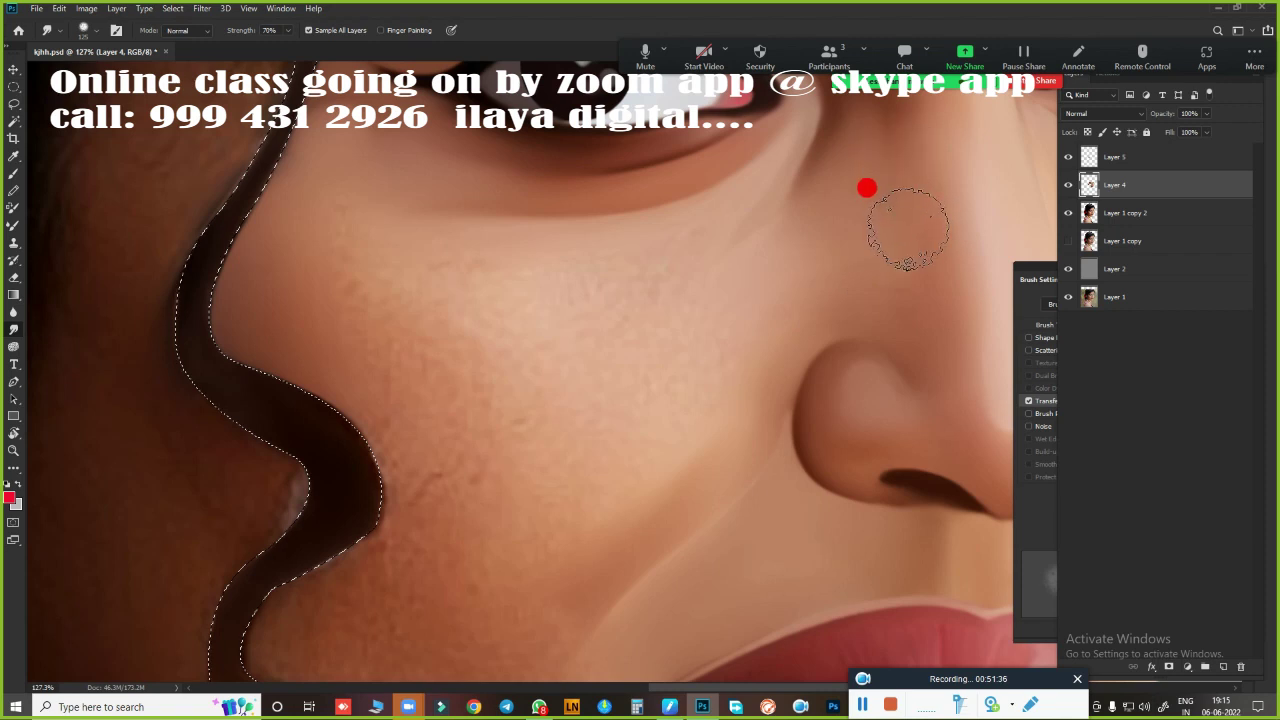
scroll(838, 280, up, 5)
scroll(683, 467, down, 5)
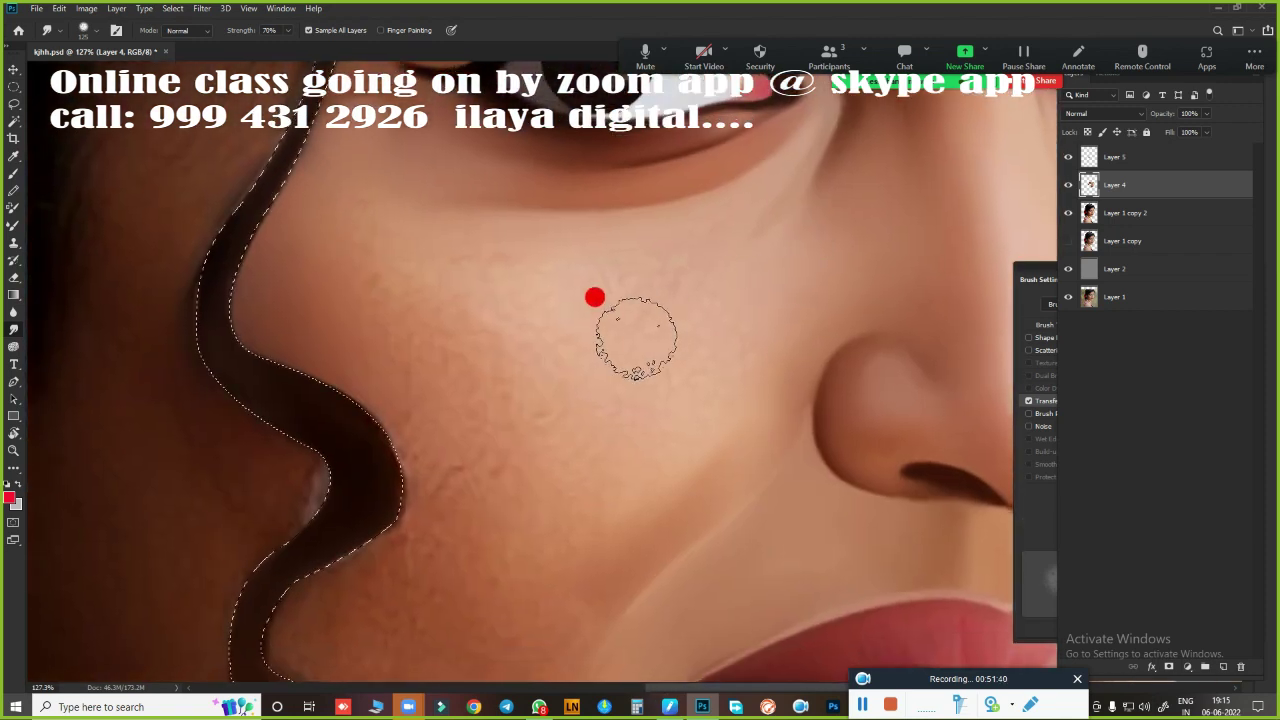
key(bracketleft)
key(bracketleft)
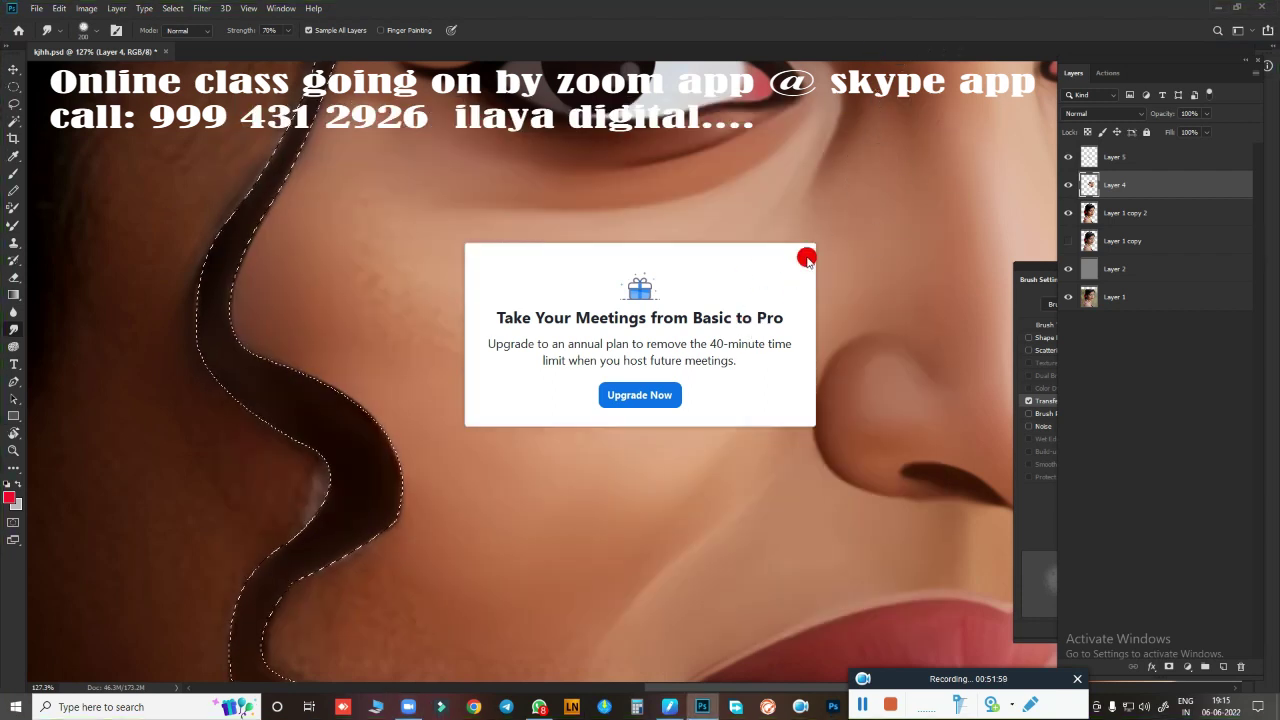
click(806, 258)
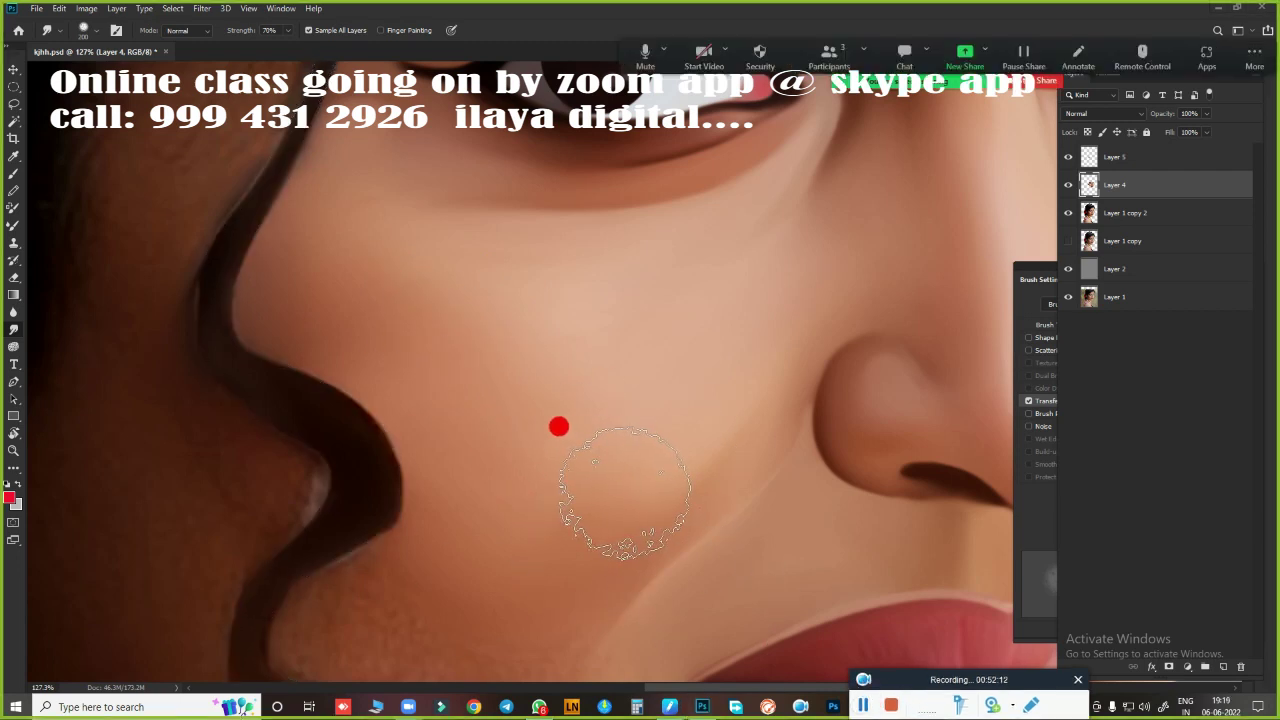
scroll(657, 546, down, 3)
Enlarge the Smudge brush and smooth the dark strand along its curve down the cheek
scroll(640, 351, up, 3)
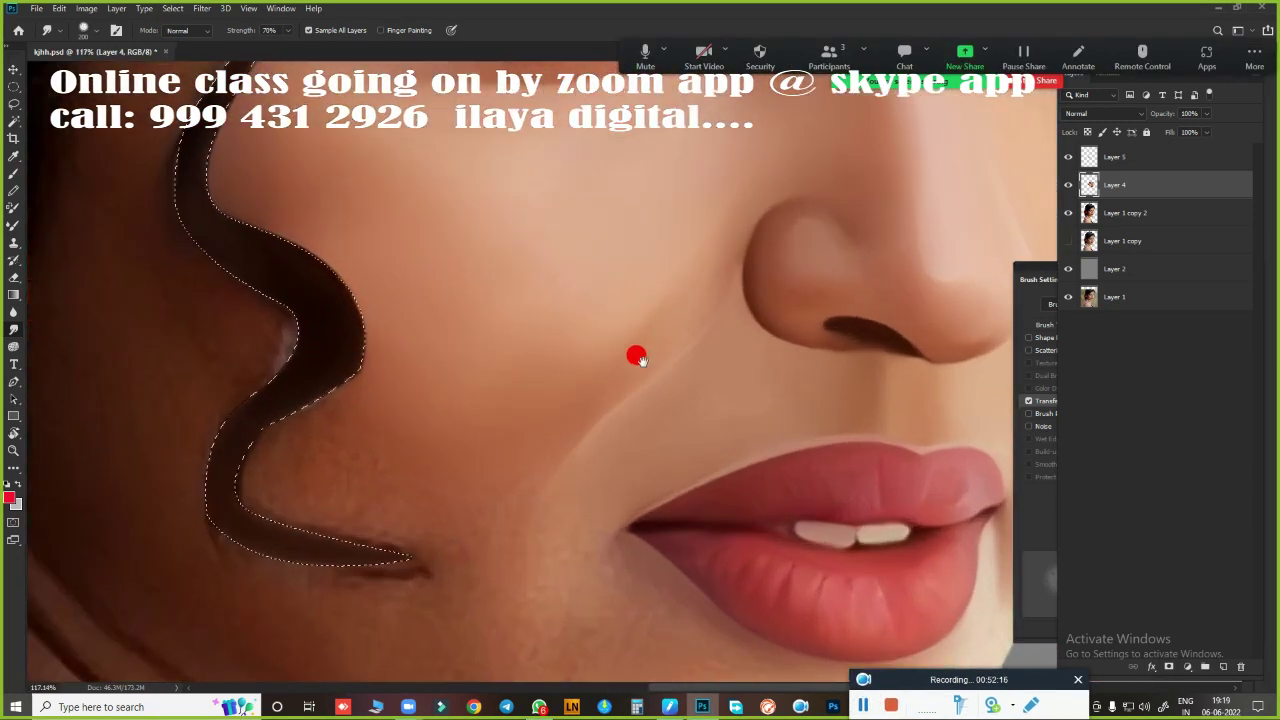
scroll(637, 357, down, 2)
scroll(686, 394, down, 1)
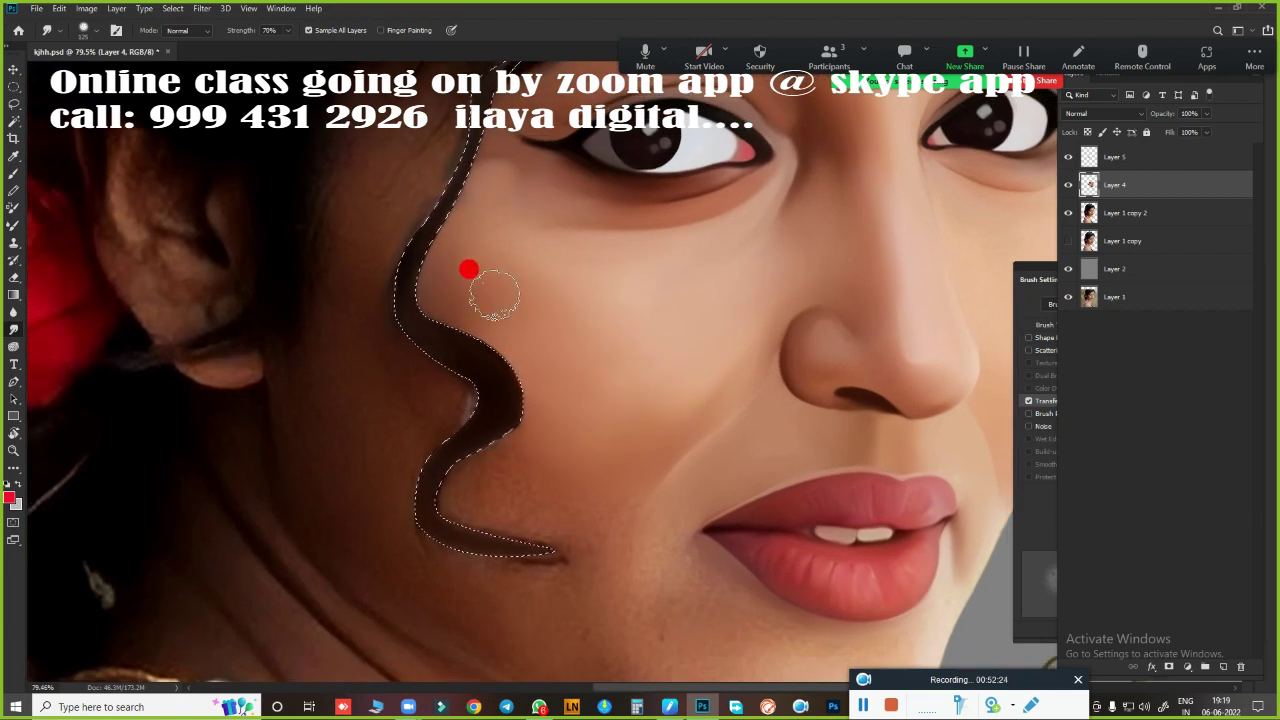
key(bracketright)
key(bracketright)
key(bracketright)
mouse_move(472, 302)
mouse_down()
mouse_move(490, 403)
mouse_move(563, 460)
mouse_up()
Shrink the brush and smooth the shading below the strand's tail
key(bracketleft)
key(bracketleft)
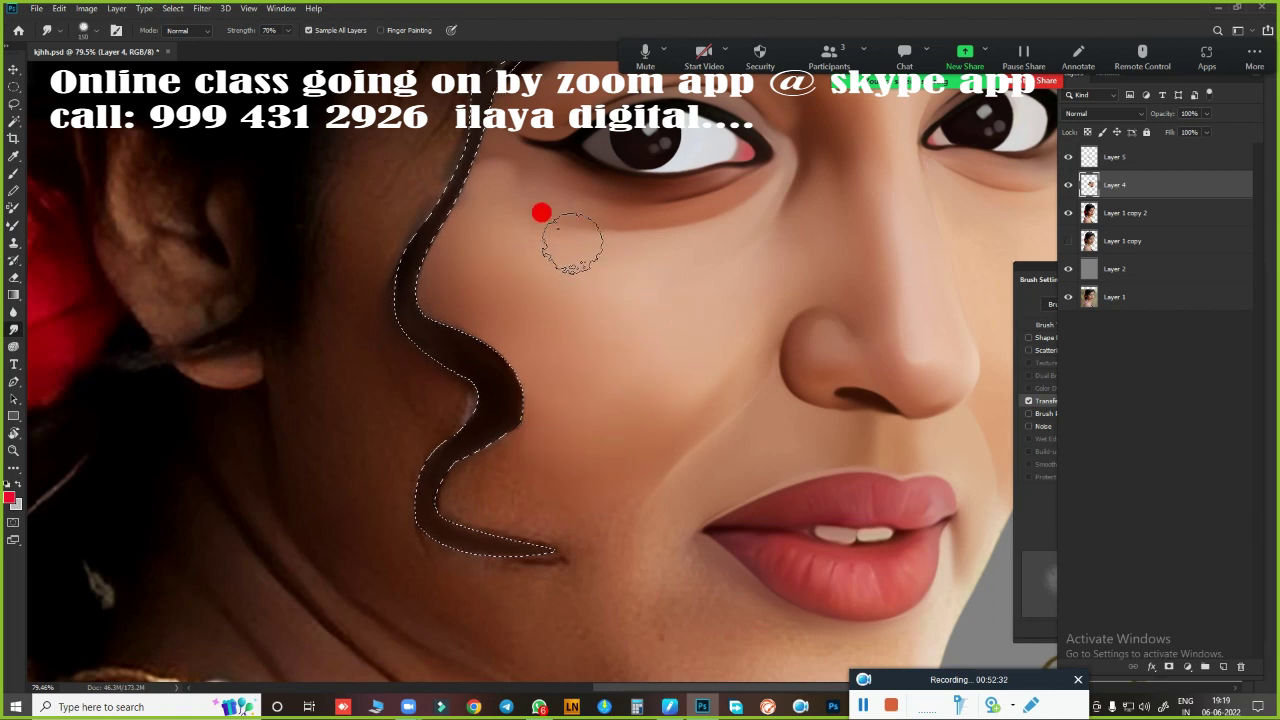
key(bracketright)
key(bracketright)
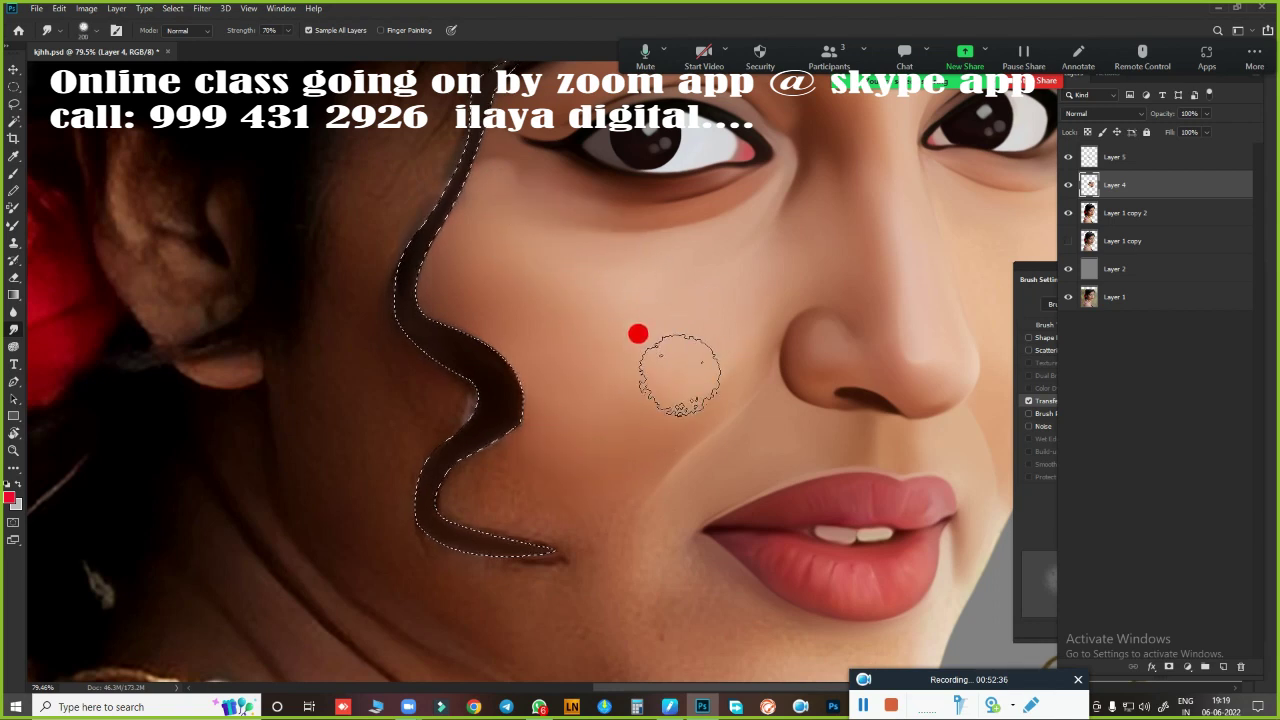
scroll(604, 323, down, 5)
key(bracketleft)
key(bracketleft)
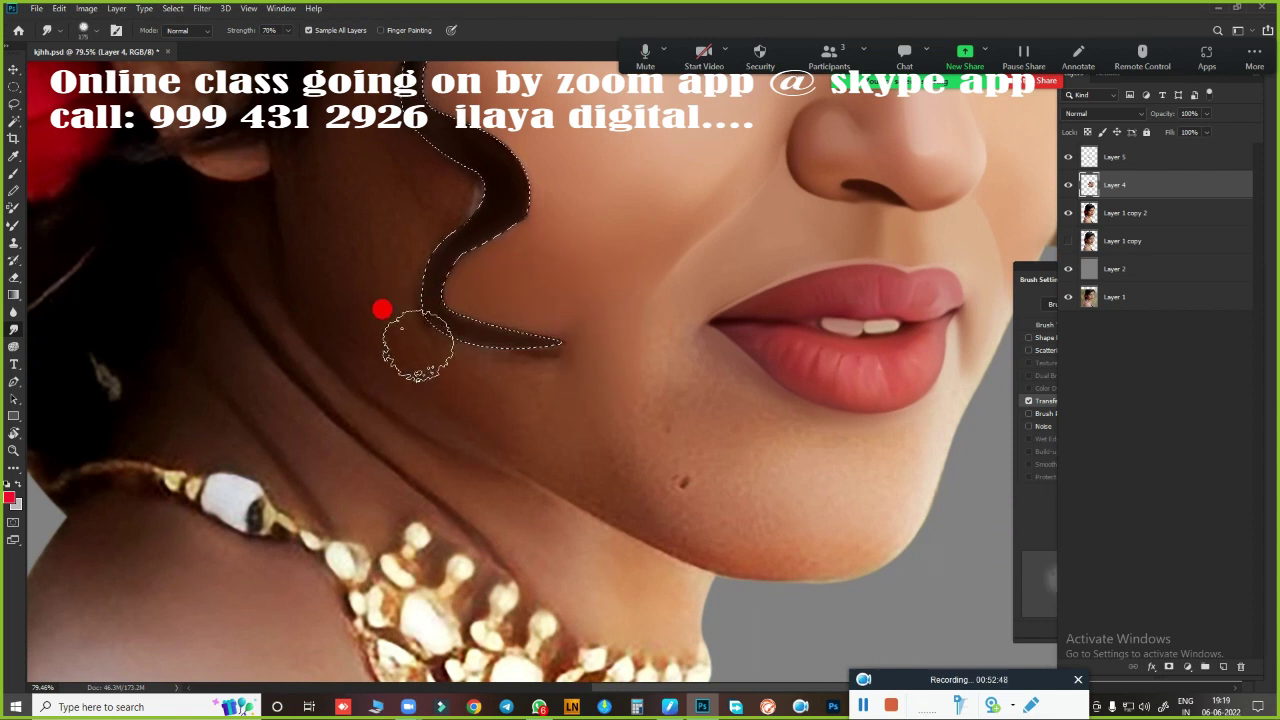
drag(490, 383, 557, 343)
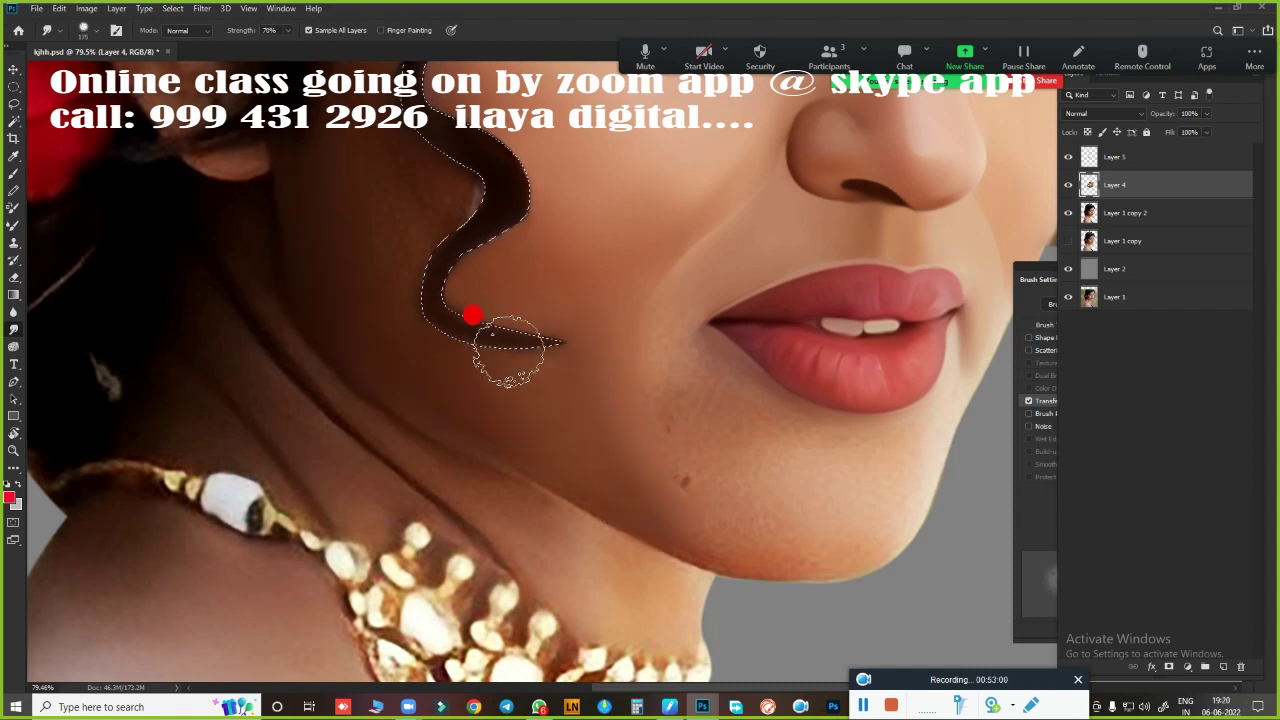
Bring the ear into view and smudge the upper hair band beside the cheek
drag(503, 343, 680, 549)
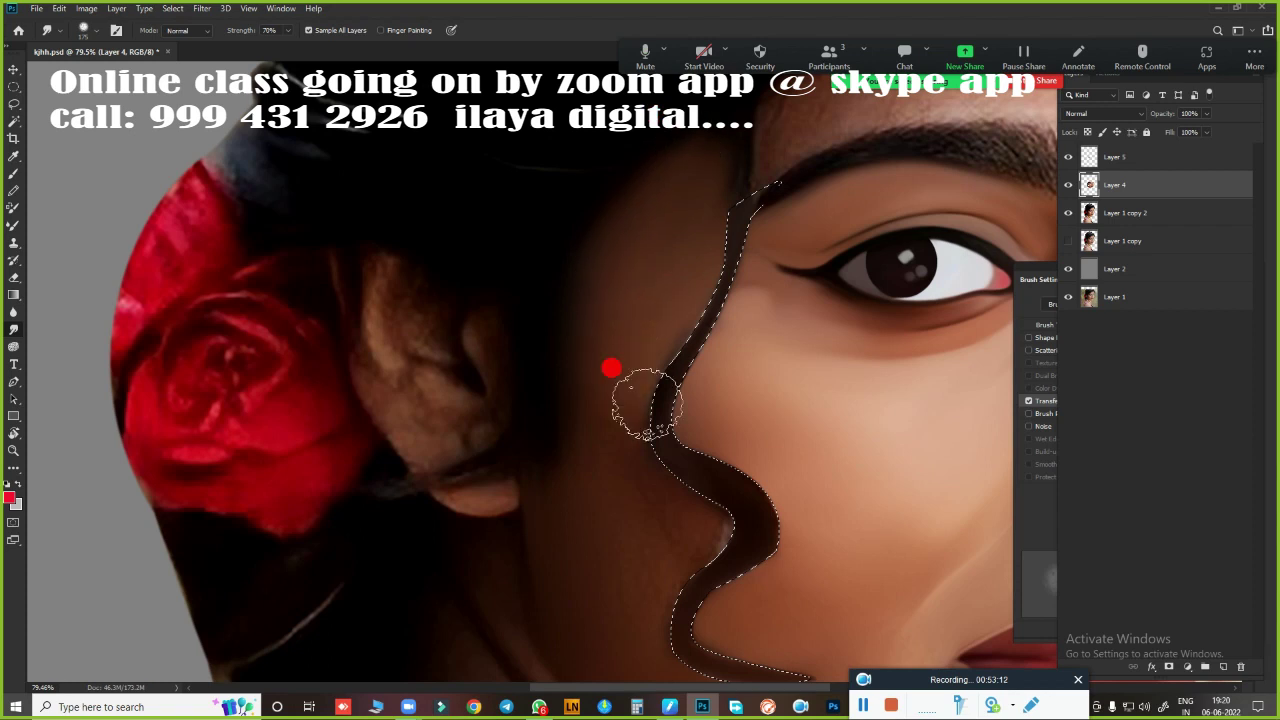
mouse_move(707, 448)
mouse_down()
mouse_move(680, 380)
mouse_move(705, 290)
mouse_up()
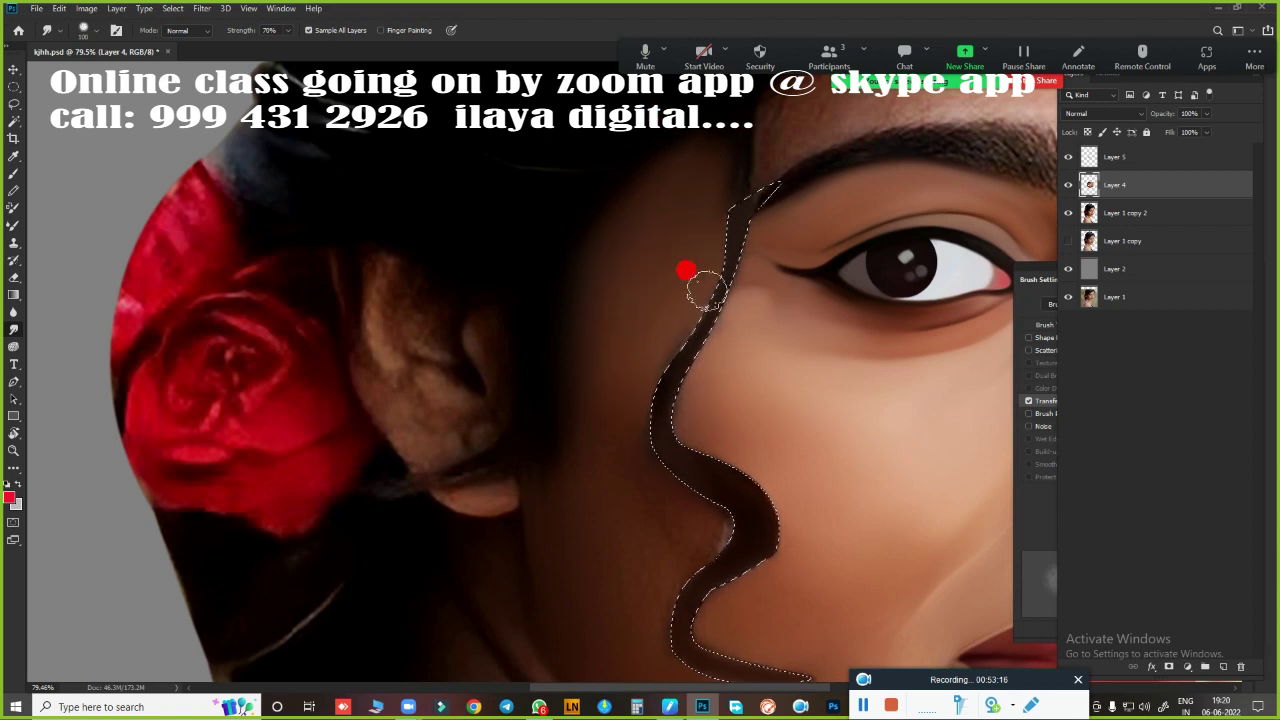
scroll(615, 550, down, 5)
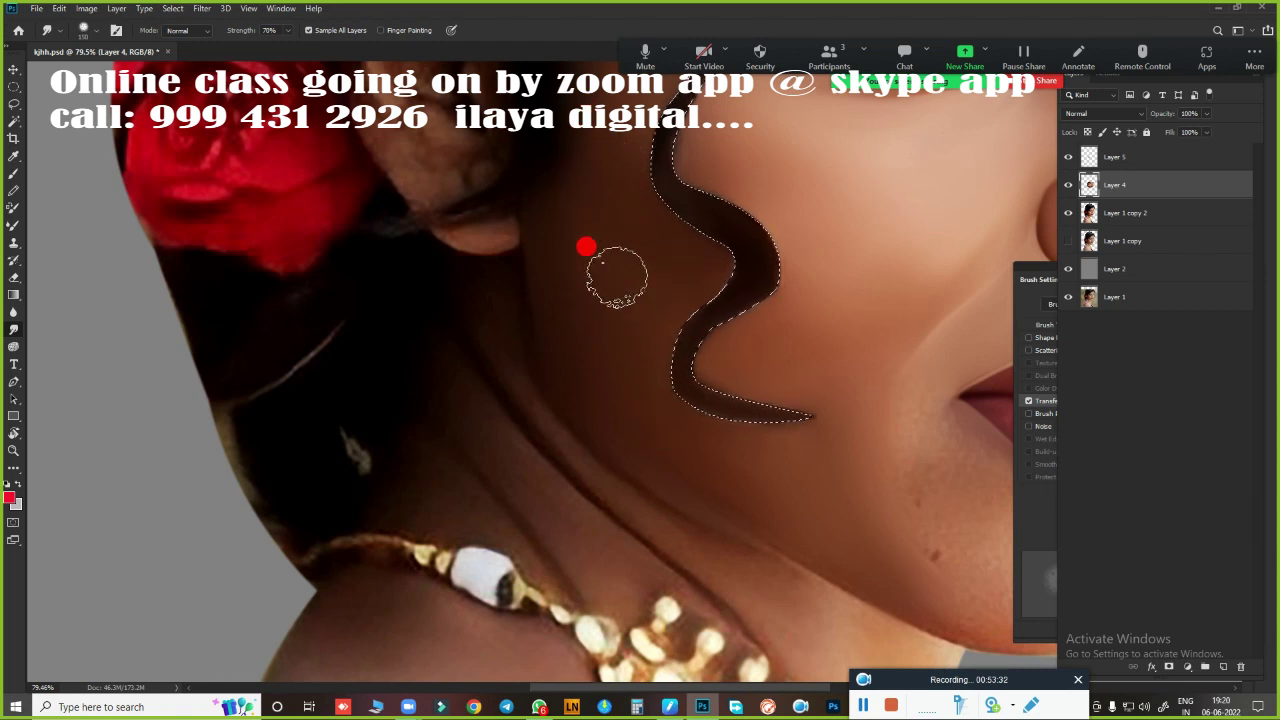
scroll(586, 246, right, 7)
scroll(634, 480, up, 4)
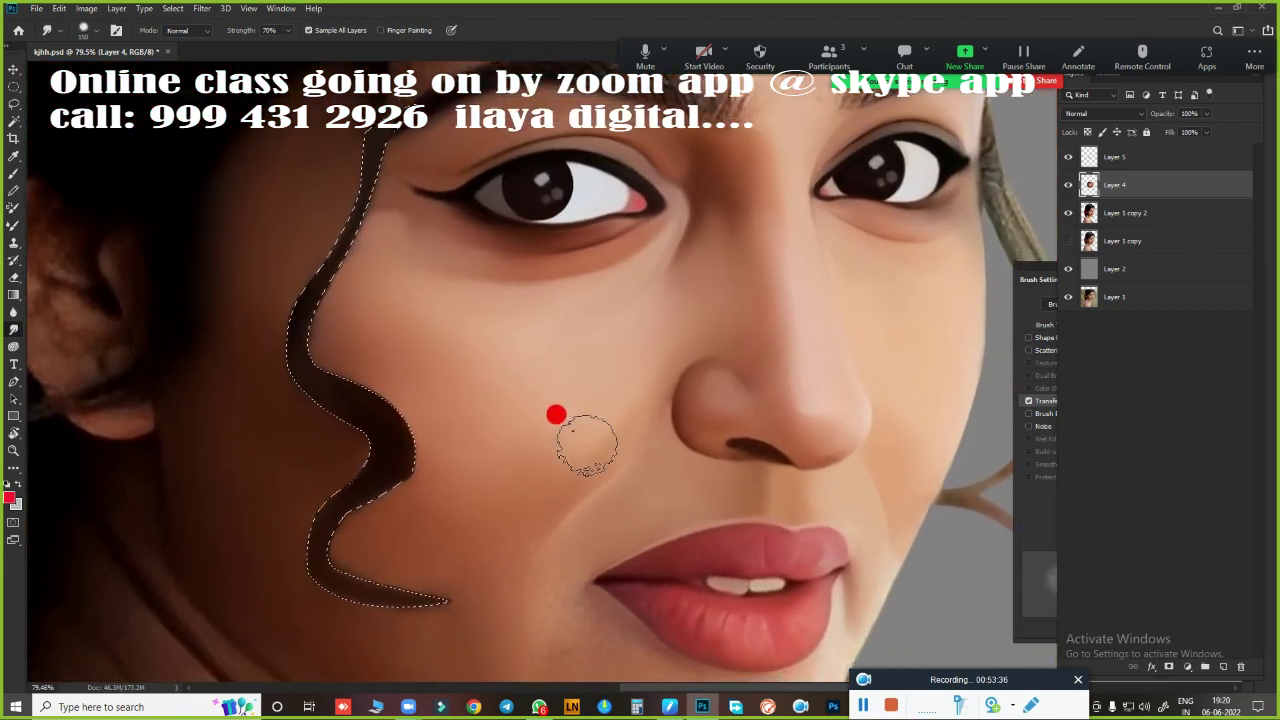
scroll(606, 440, down, 5)
scroll(571, 422, up, 5)
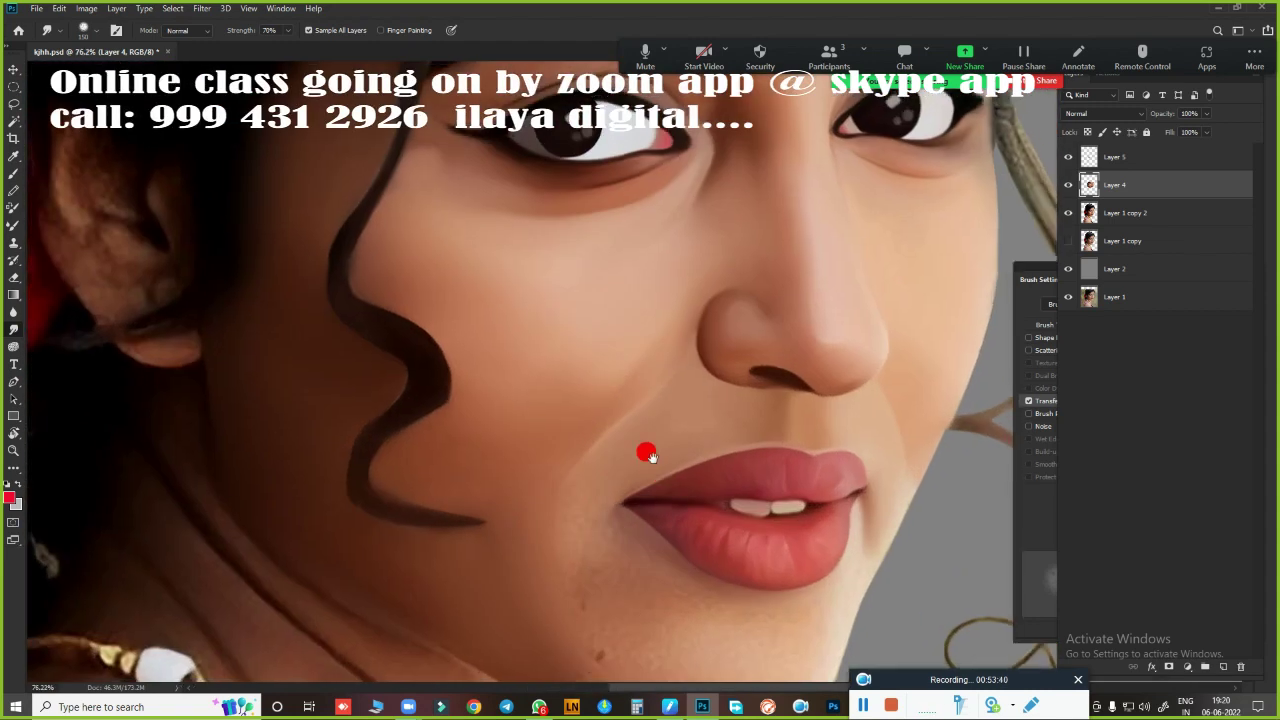
Hide Layer 5 and smear the cheek's hair curl and dark crease into skin
scroll(540, 470, down, 4)
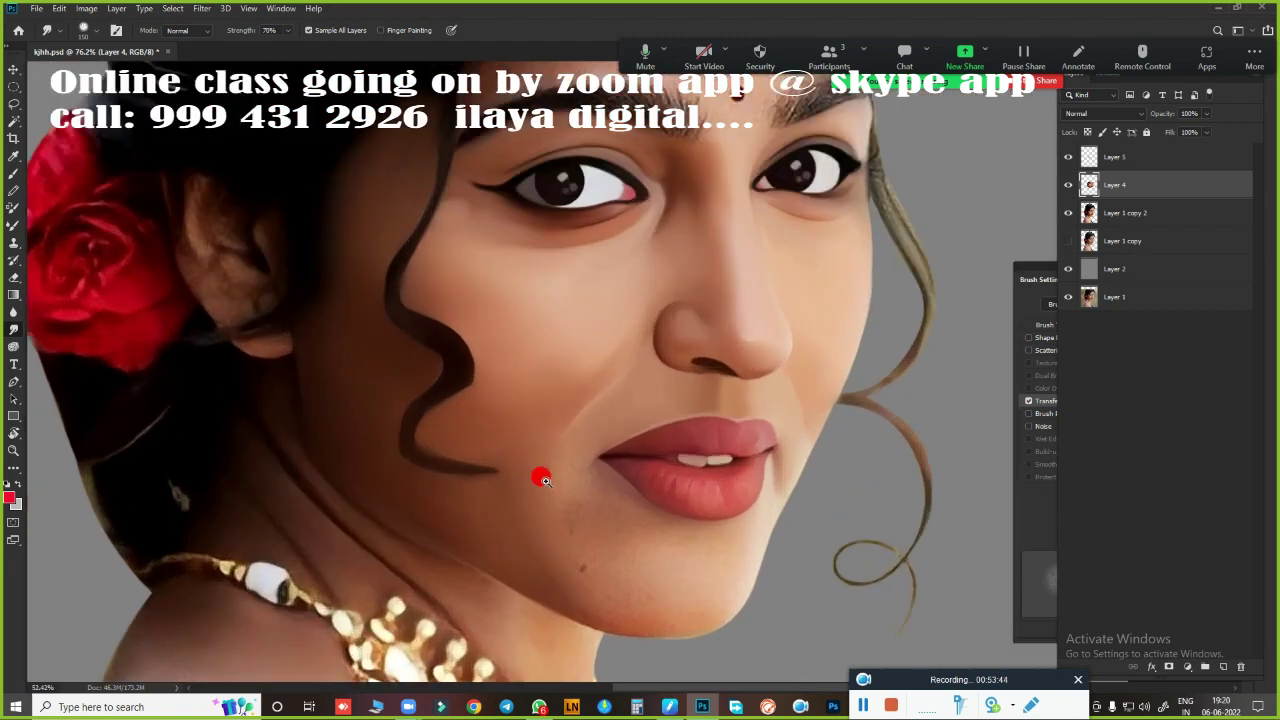
scroll(480, 400, up, 4)
click(1067, 157)
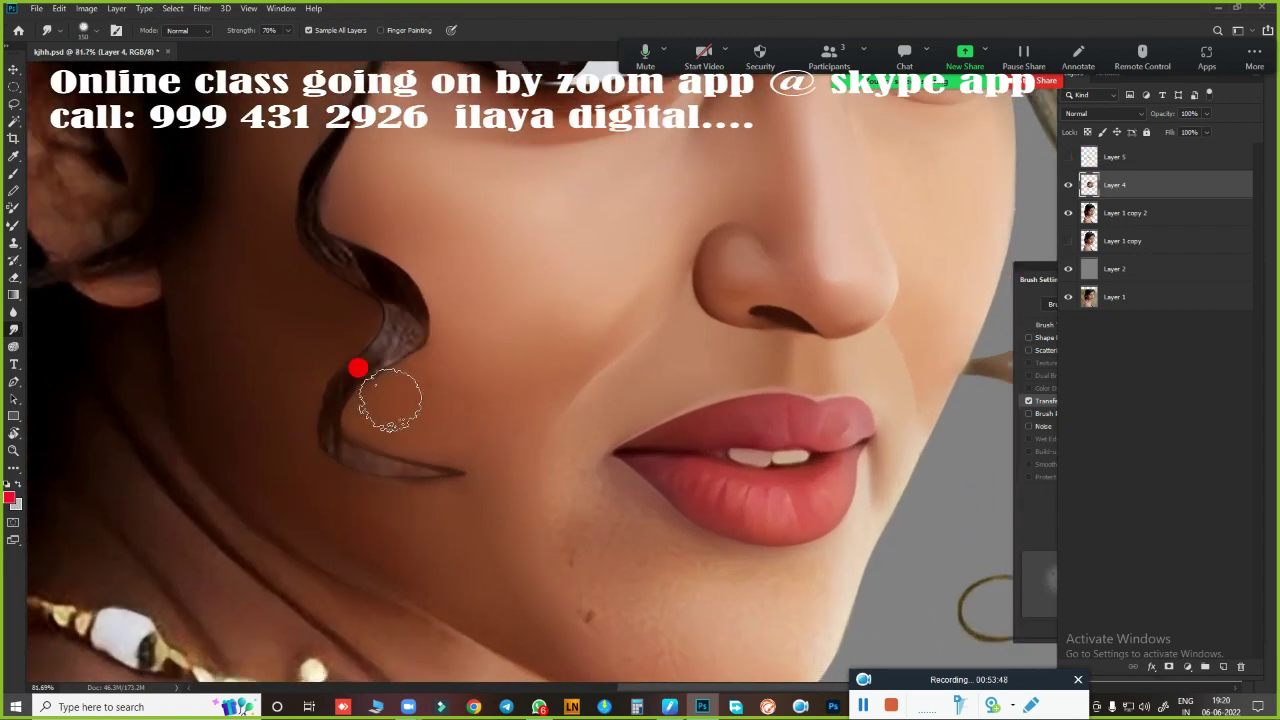
mouse_move(390, 400)
mouse_down()
mouse_move(343, 363)
mouse_move(372, 408)
mouse_up()
mouse_move(292, 415)
mouse_down()
mouse_move(323, 414)
mouse_move(329, 449)
mouse_move(445, 525)
mouse_up()
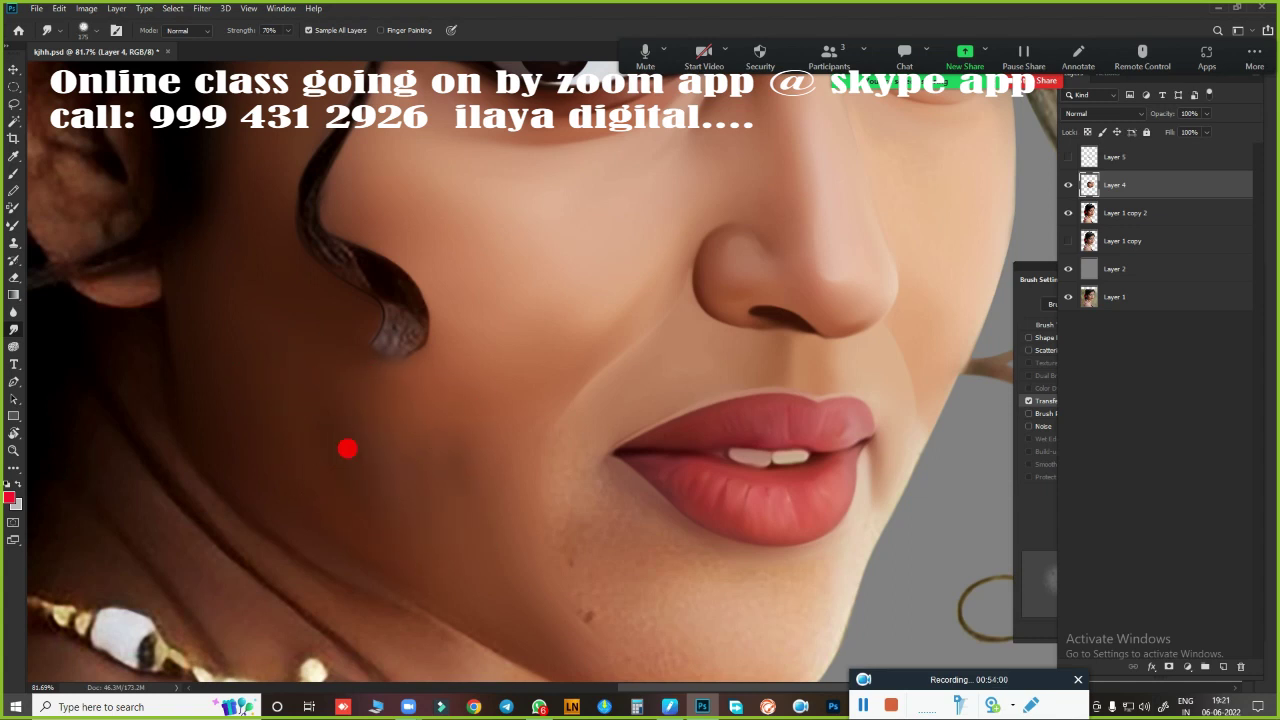
Smooth the cheek skin and blend the upper hair curl into it
mouse_move(347, 449)
mouse_down()
mouse_move(294, 440)
mouse_move(397, 434)
mouse_move(223, 331)
mouse_move(400, 489)
mouse_move(318, 179)
mouse_up()
mouse_move(297, 128)
mouse_down()
mouse_move(306, 243)
mouse_move(331, 269)
mouse_move(440, 305)
mouse_move(377, 240)
mouse_move(400, 349)
mouse_move(363, 229)
mouse_move(372, 248)
mouse_up()
scroll(571, 491, down, 5)
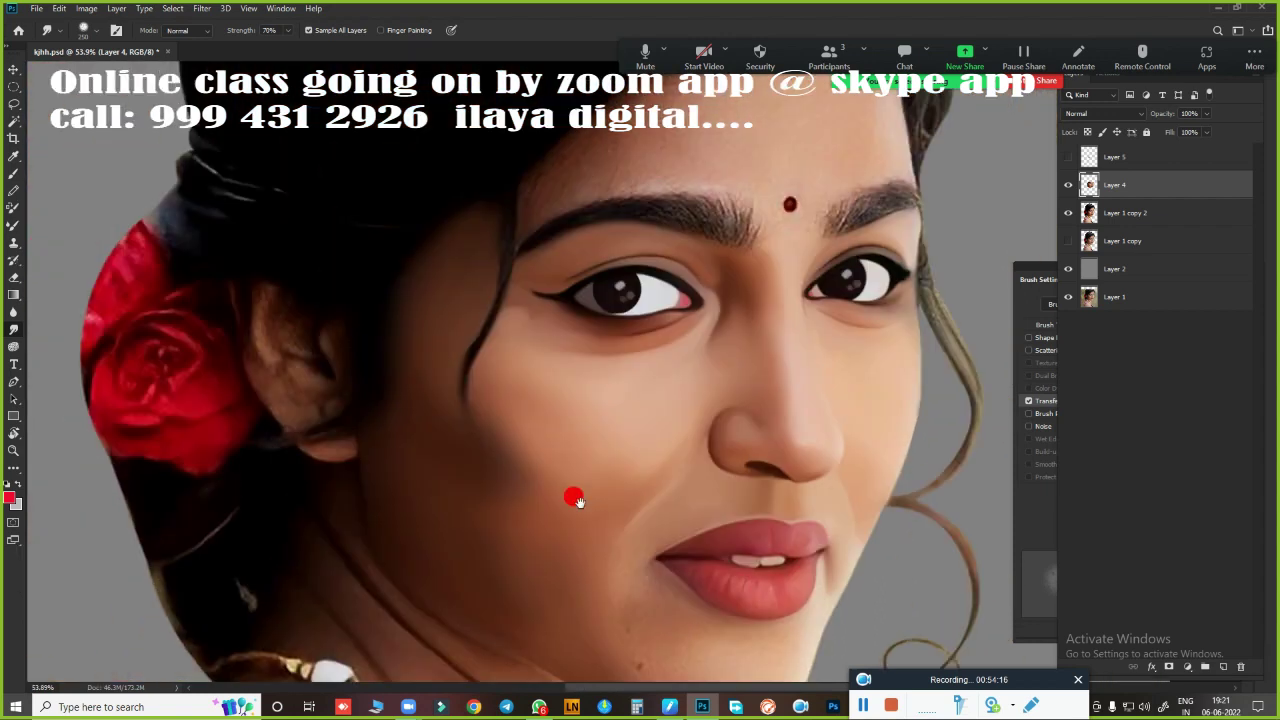
scroll(637, 480, up, 6)
scroll(637, 487, down, 3)
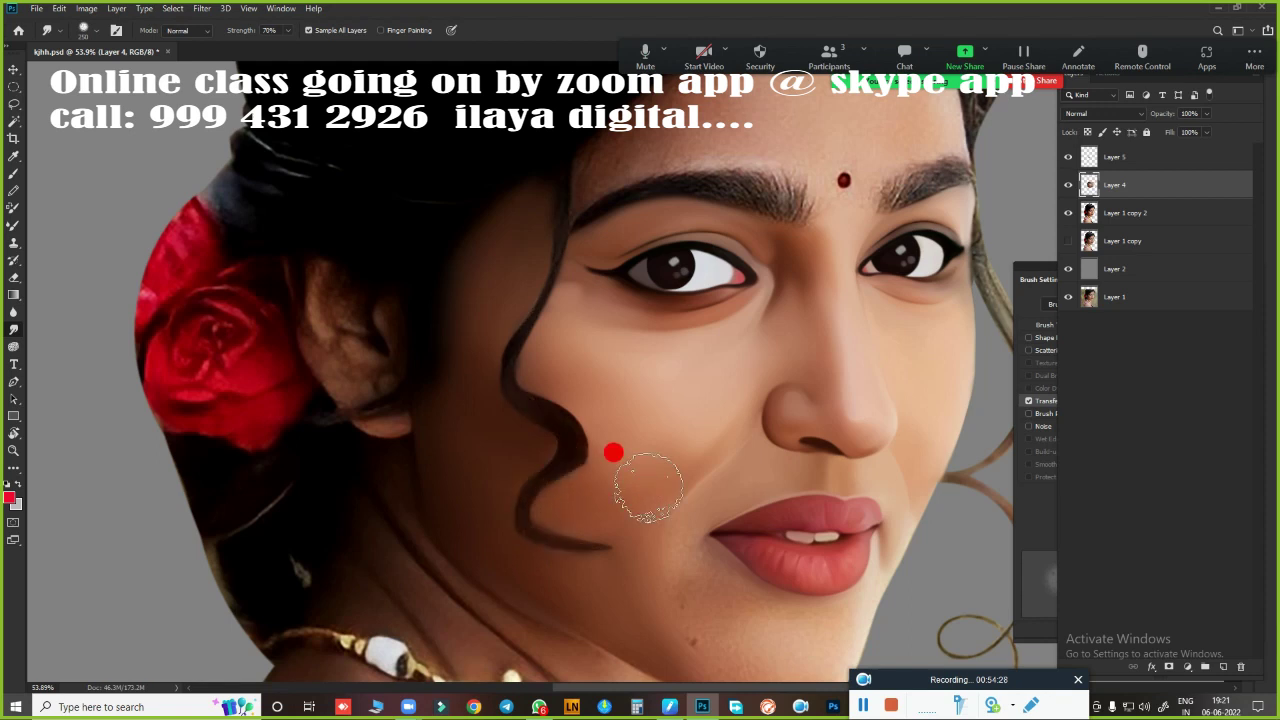
scroll(591, 443, up, 1)
scroll(560, 383, up, 1)
scroll(683, 378, up, 1)
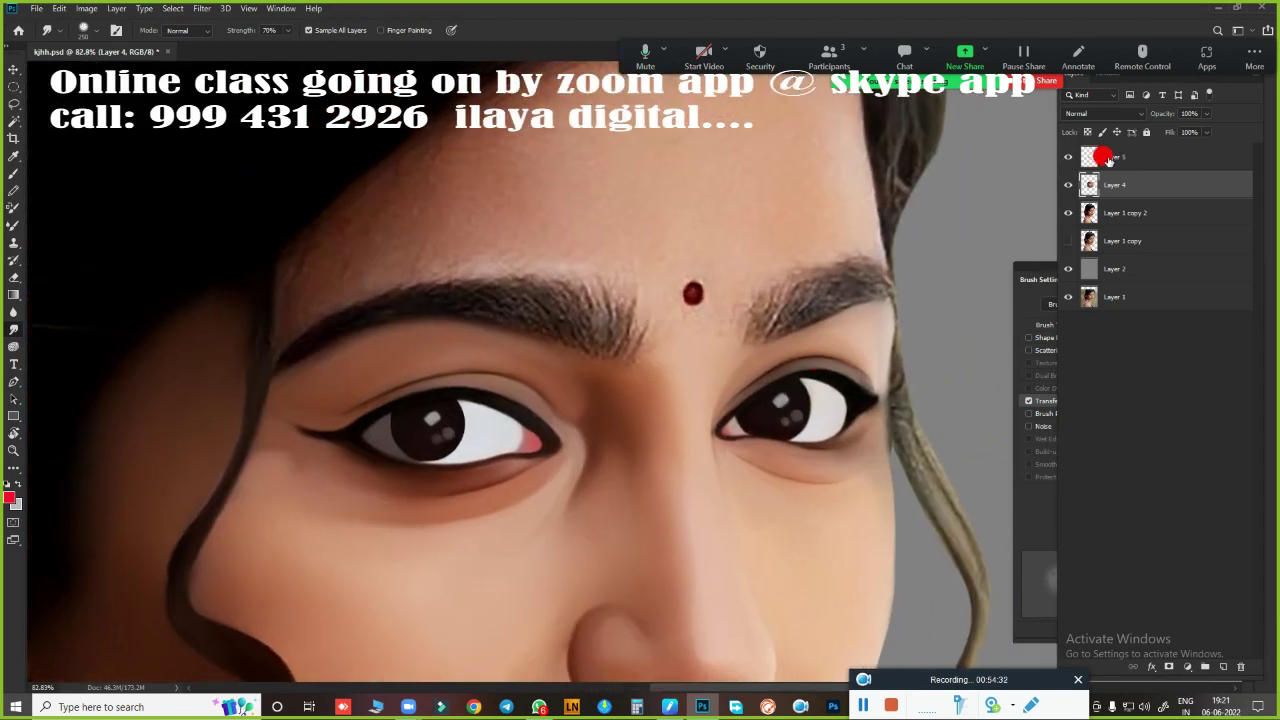
Merge Layer 4 into Layer 5 and save the document
click(1116, 158)
shift+click(1118, 183)
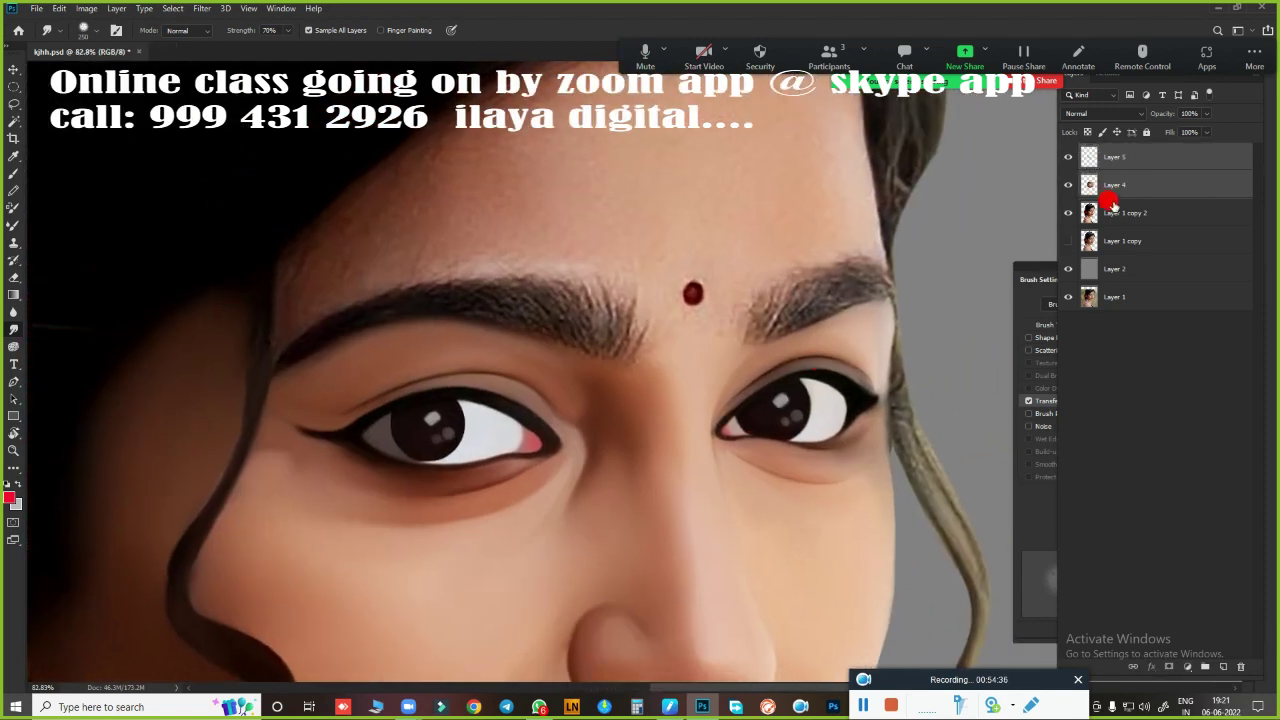
key(ctrl+e)
key(ctrl+s)
Set the Smudge brush to 150 and smooth the forehead skin along the eyebrow's top
scroll(645, 320, up, 3)
key(bracketleft)
key(bracketleft)
key(bracketleft)
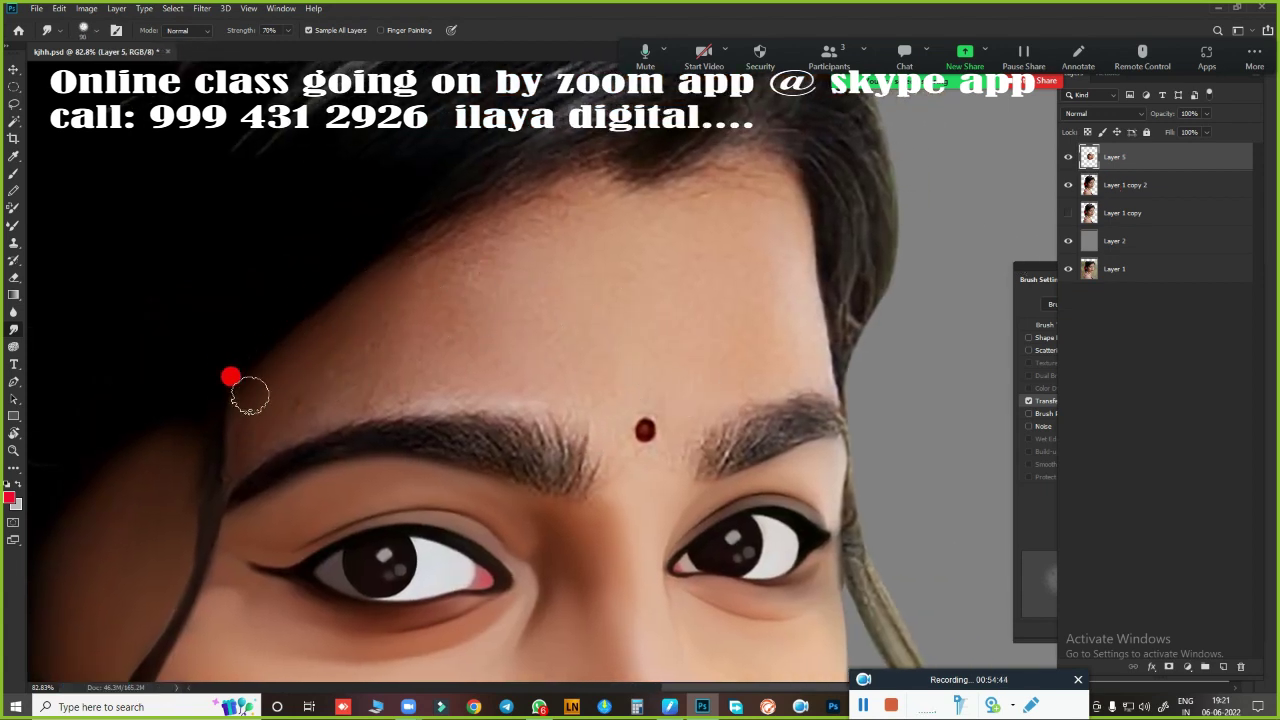
mouse_move(227, 411)
mouse_down()
mouse_move(331, 386)
mouse_move(426, 388)
mouse_up()
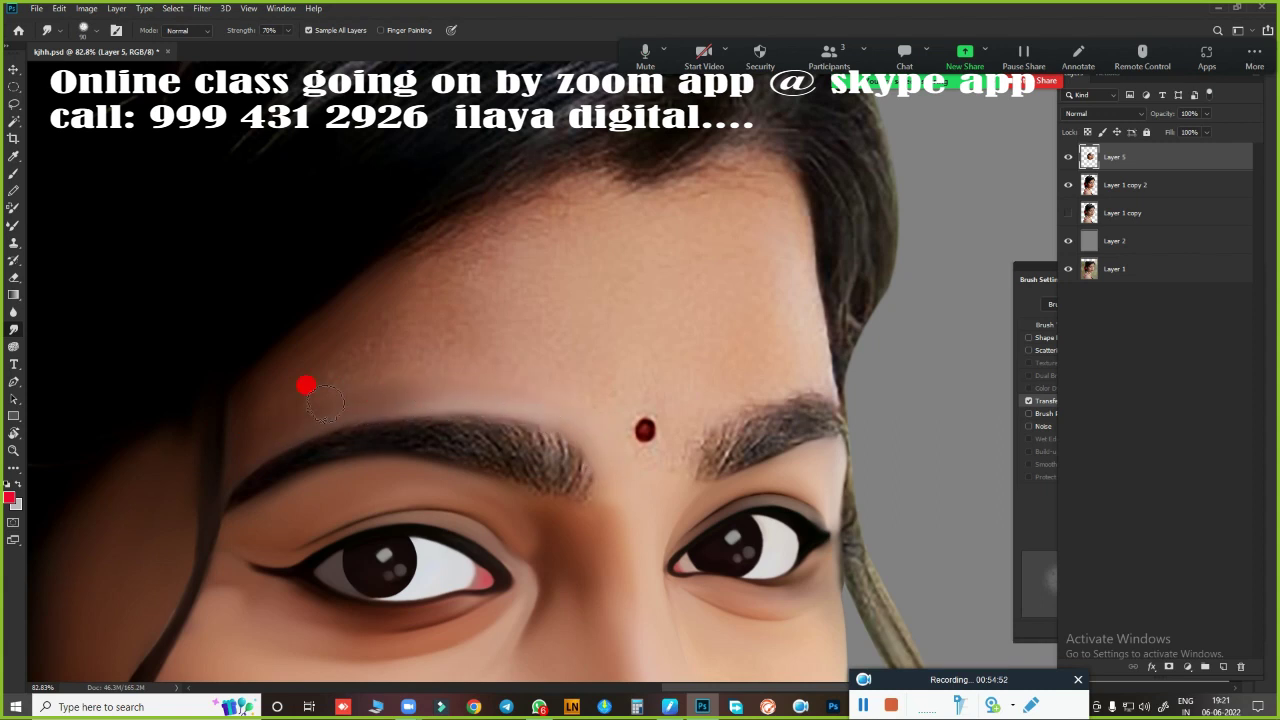
key(bracketright)
key(bracketright)
key(bracketright)
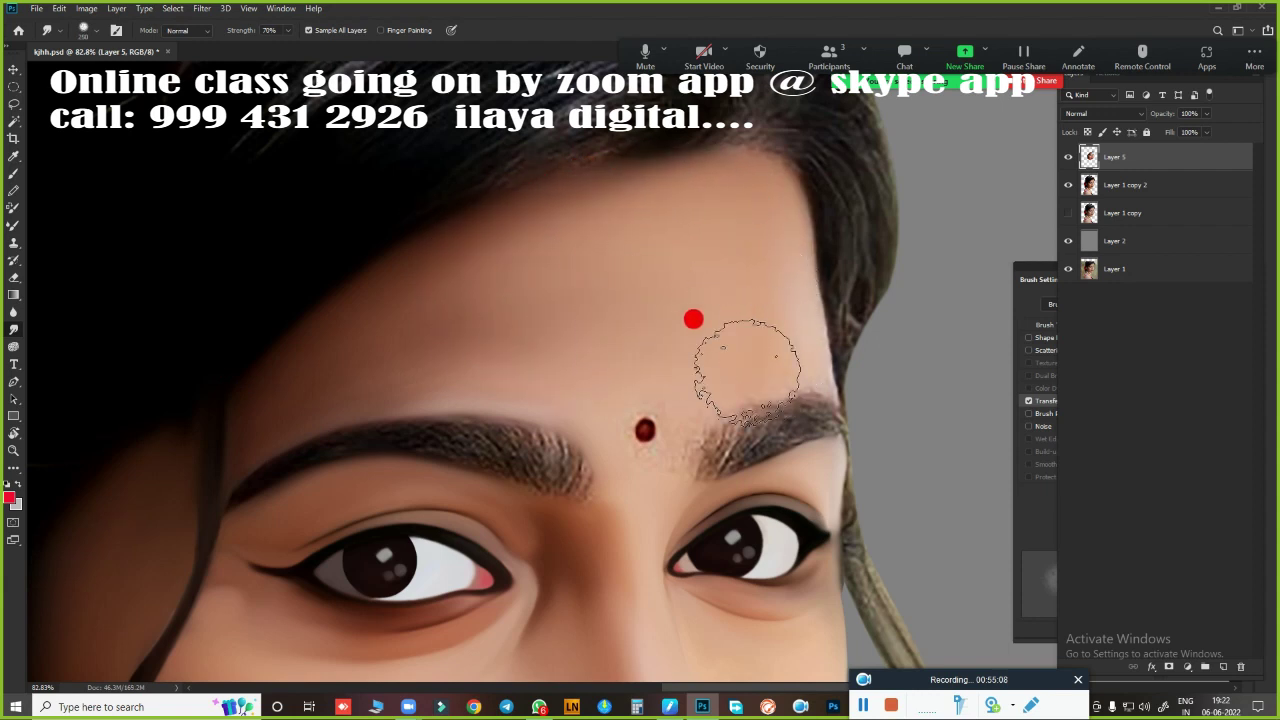
key(e)
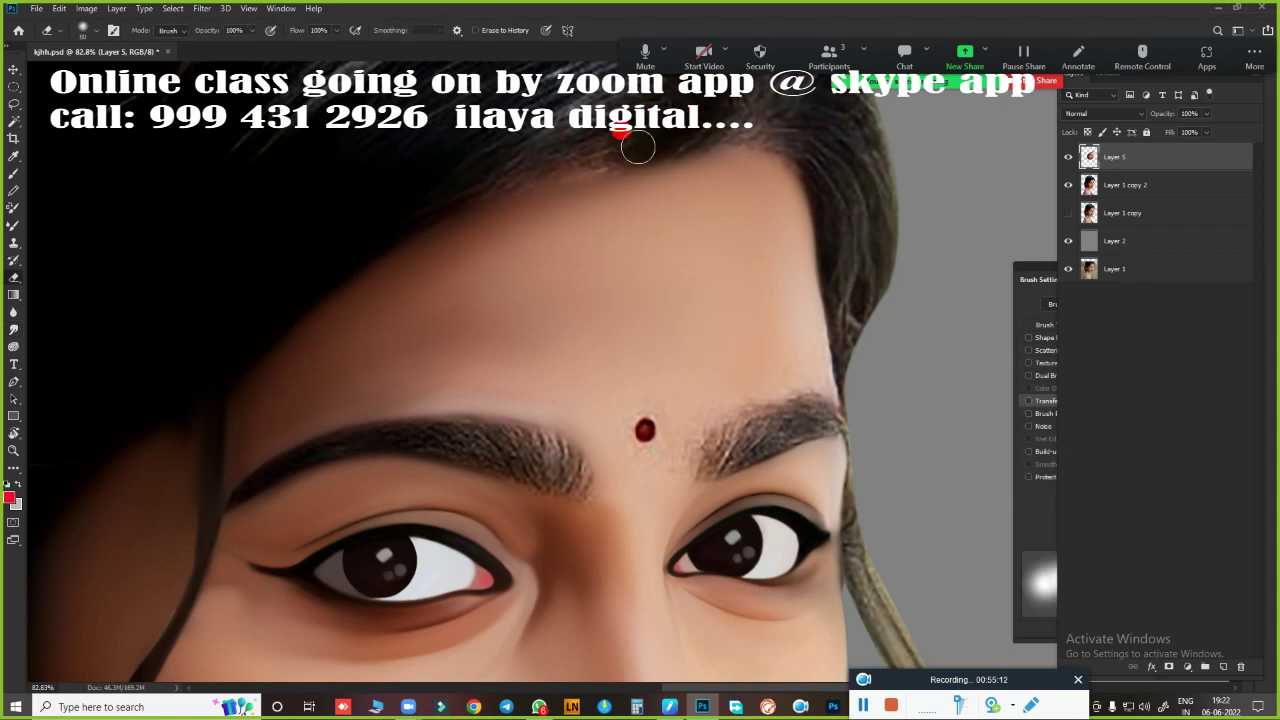
Bring the right eyebrow and hairline into view with the Smudge tool active again
drag(737, 397, 666, 337)
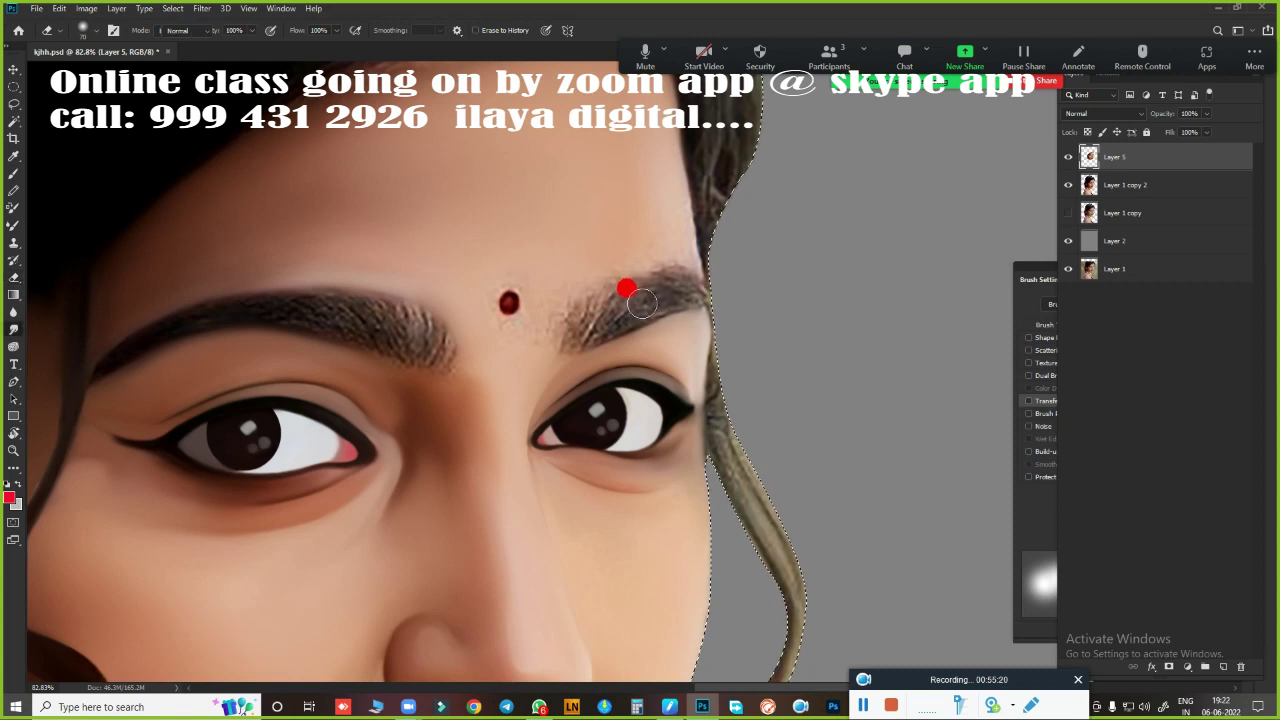
key(e)
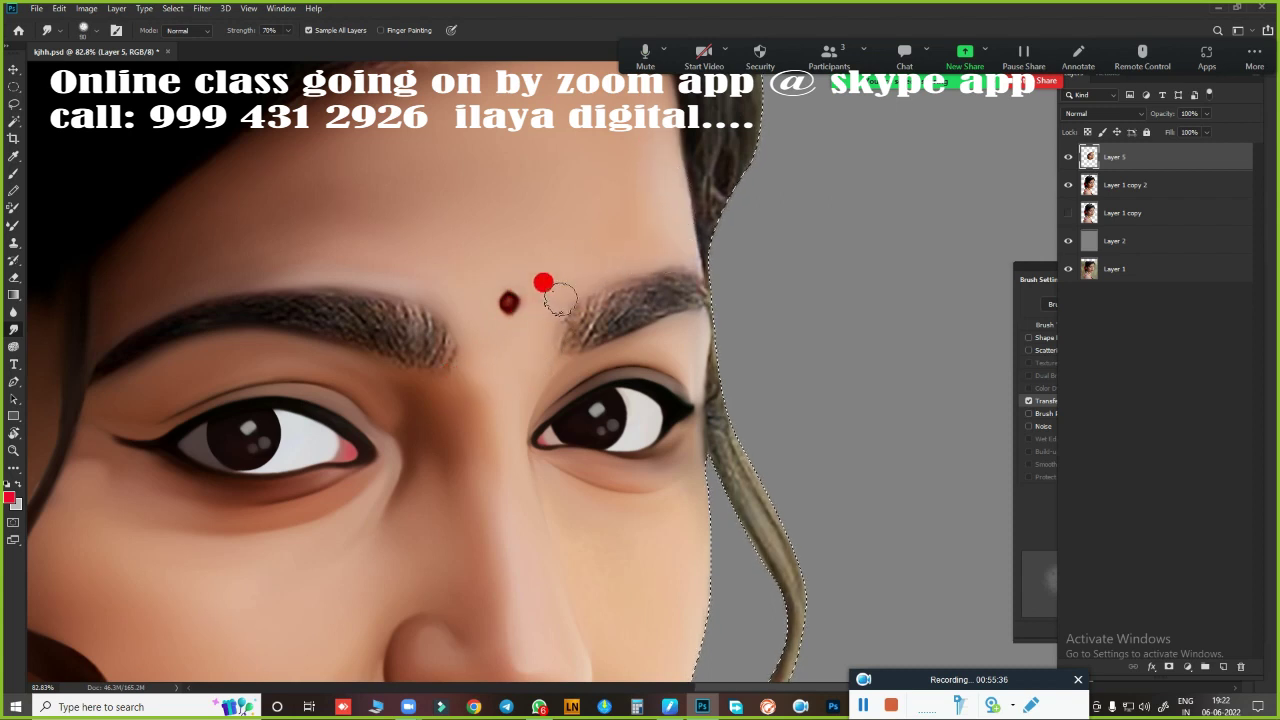
scroll(508, 408, up, 1)
scroll(470, 300, up, 3)
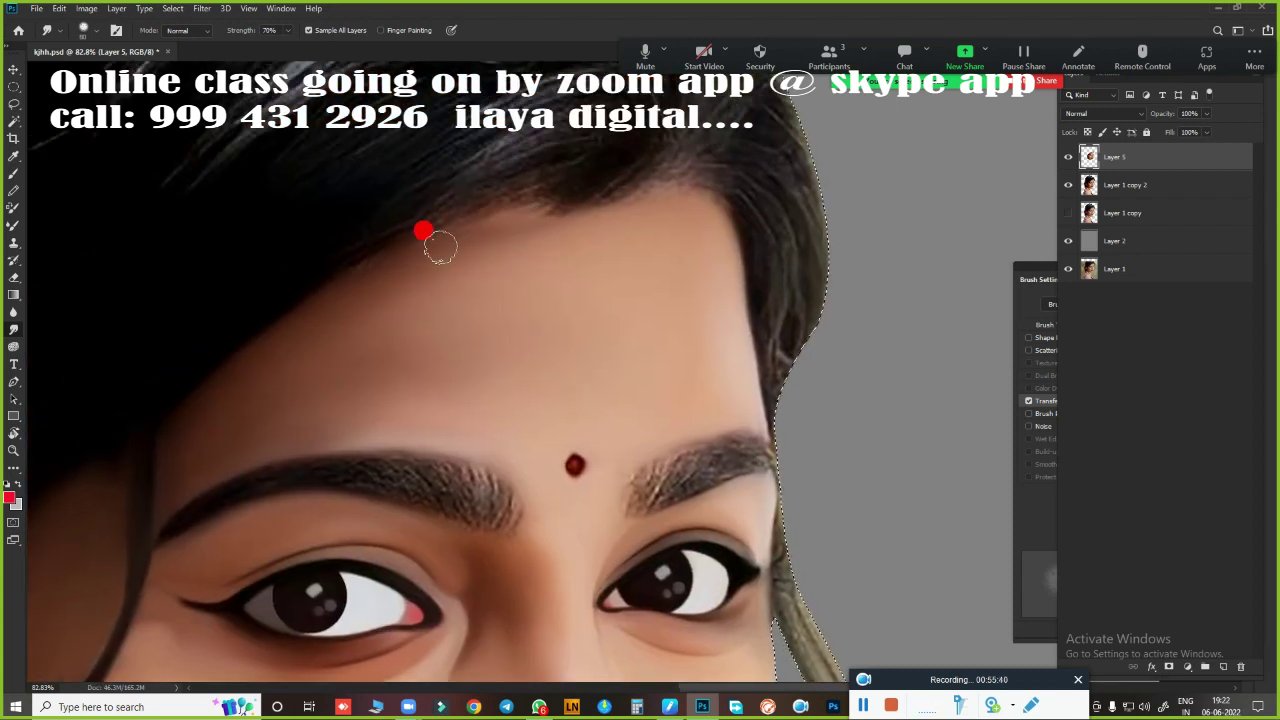
scroll(640, 175, down, 3)
scroll(655, 230, up, 3)
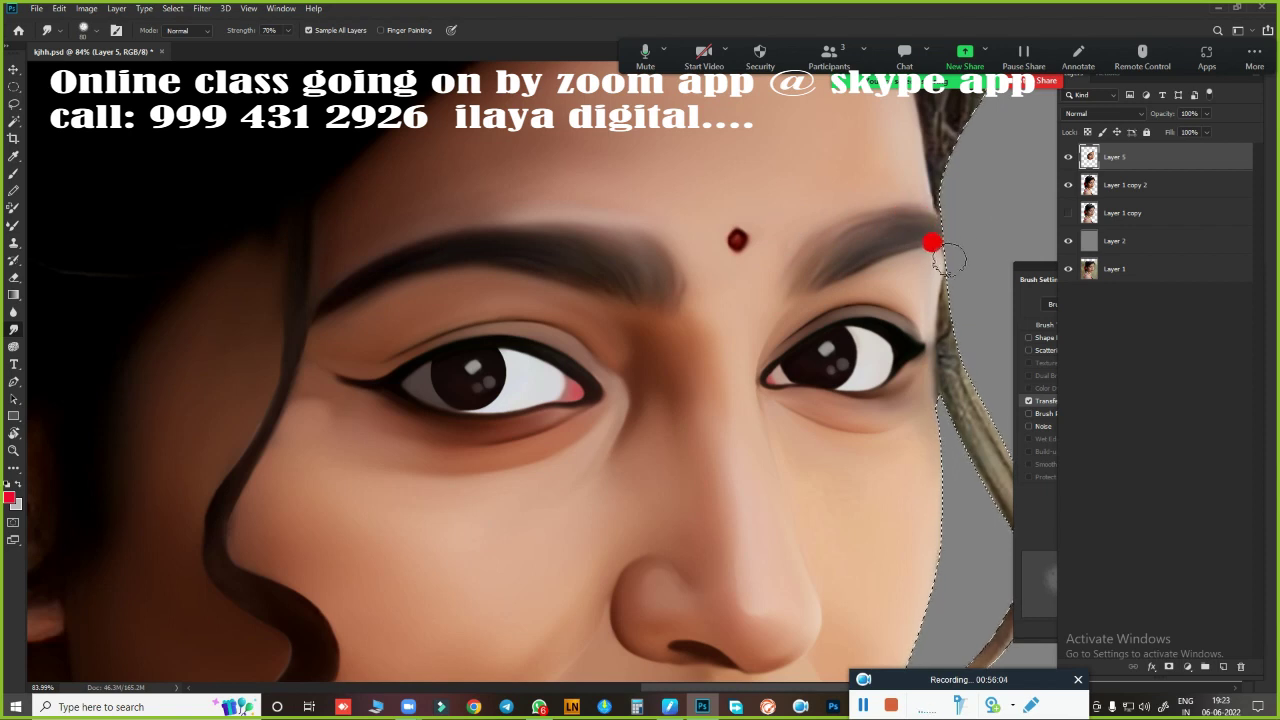
Enlarge the Smudge brush and smooth the jawline toward the chin and cheek to the lip corner
scroll(766, 451, down, 5)
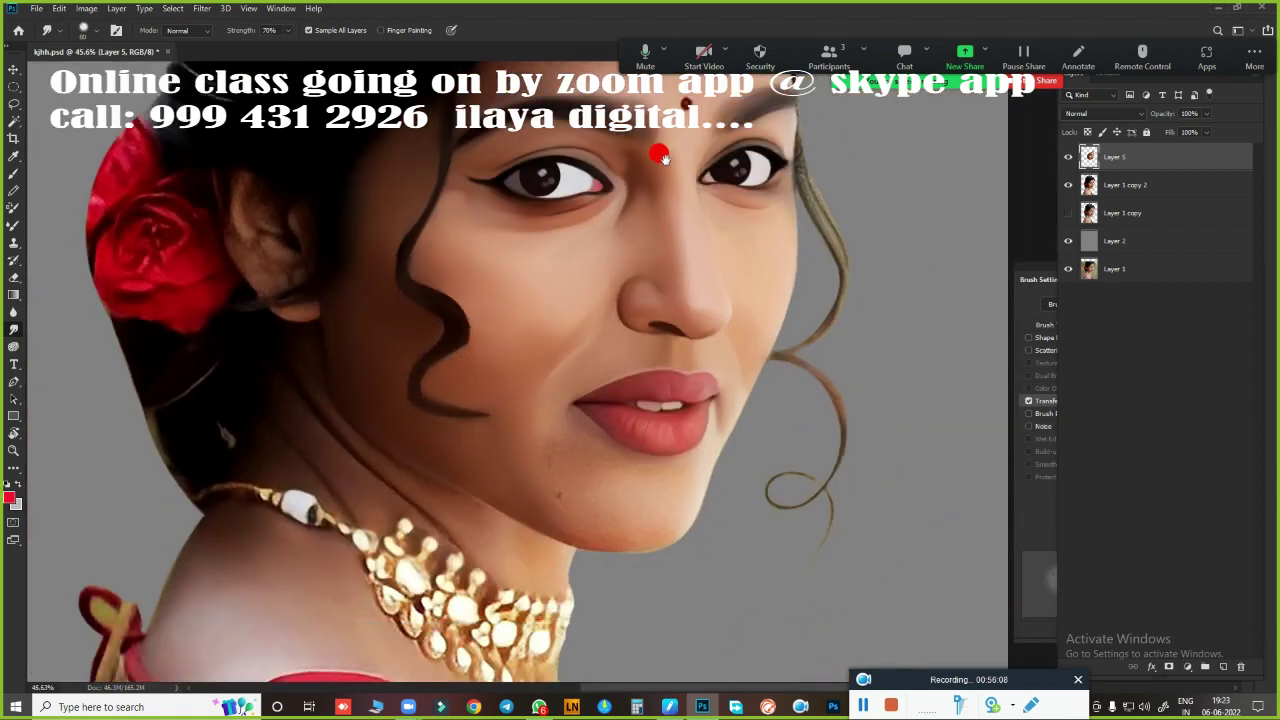
scroll(669, 323, up, 6)
key(bracketright)
key(bracketright)
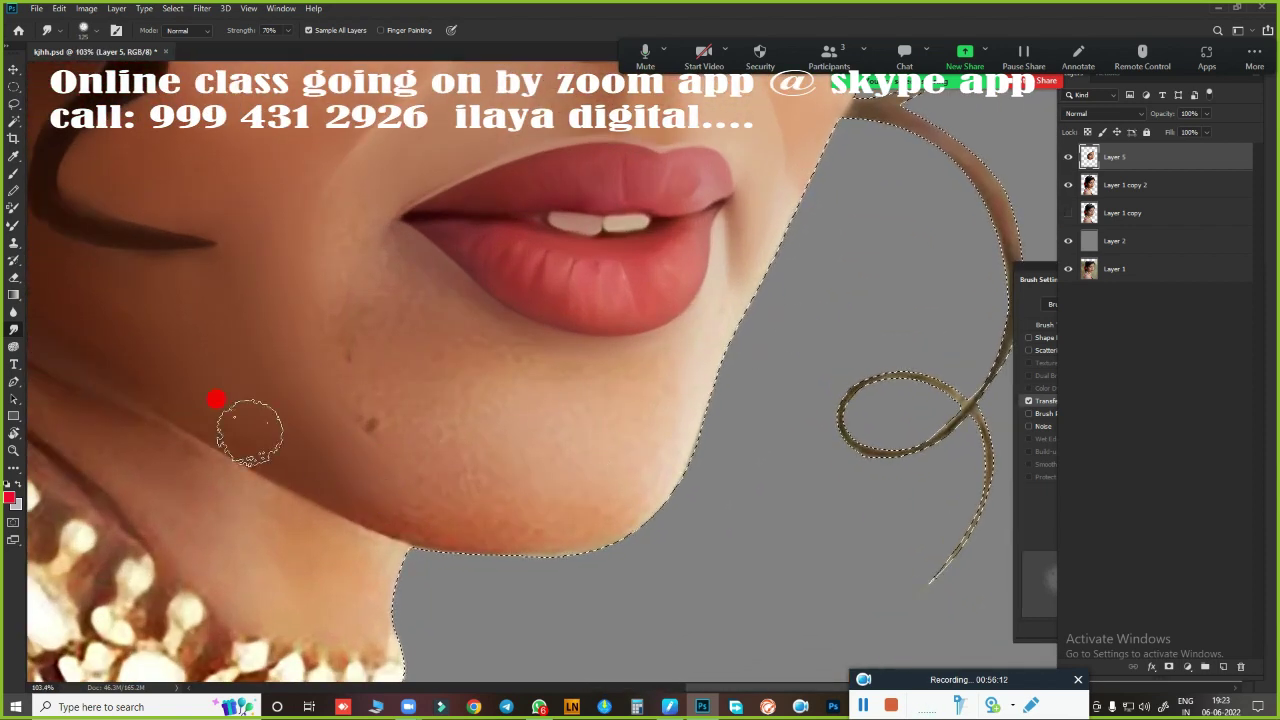
drag(297, 440, 682, 465)
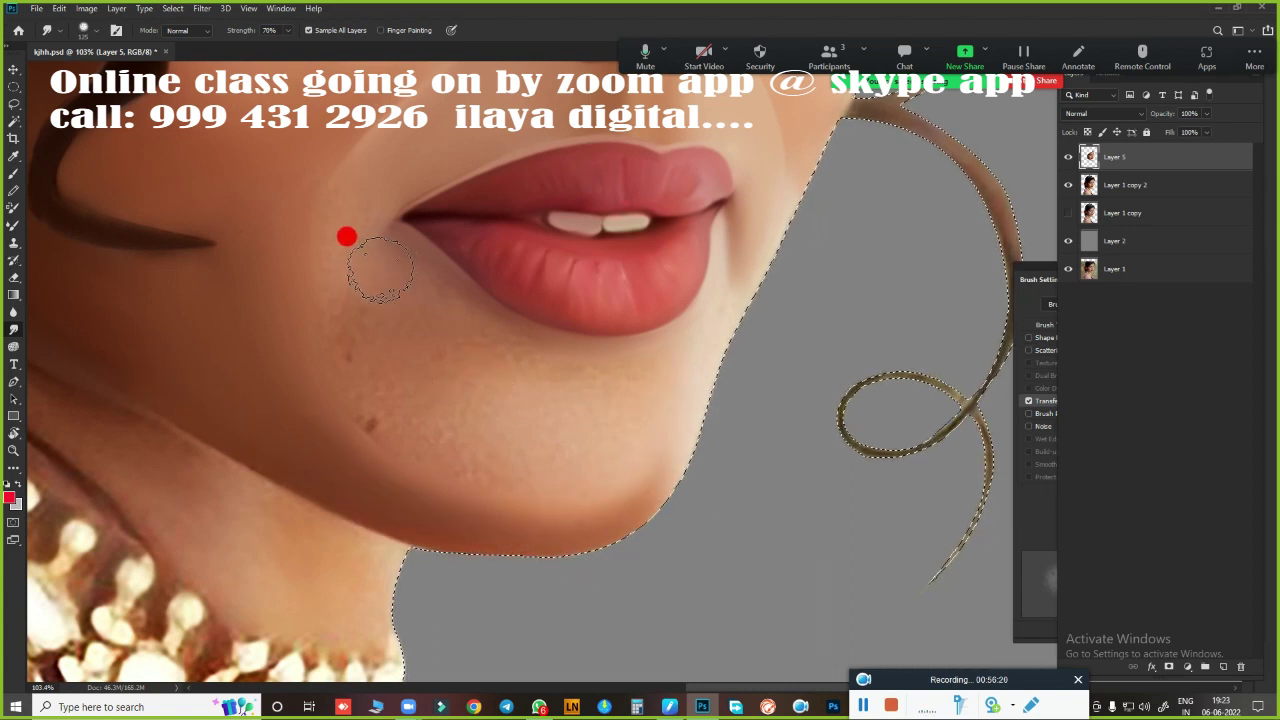
mouse_move(401, 283)
mouse_down()
mouse_move(500, 349)
mouse_move(391, 337)
mouse_move(358, 208)
mouse_up()
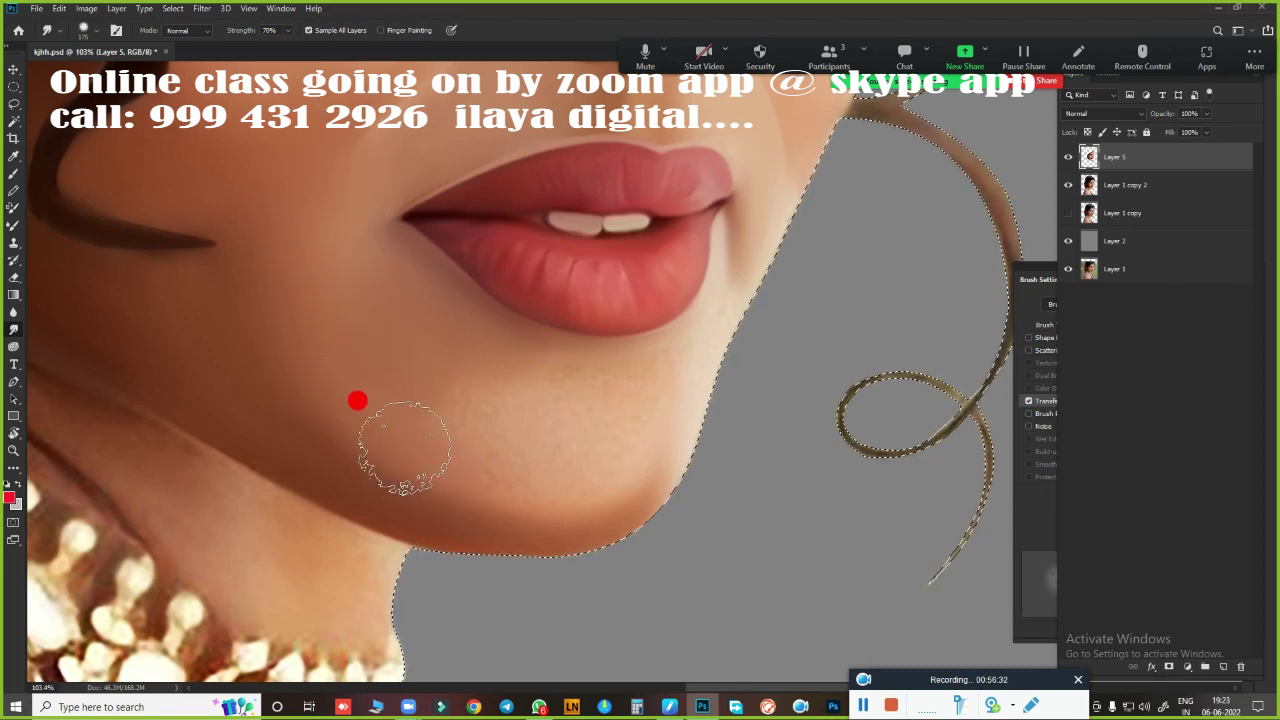
Shrink the brush and smooth the lower cheek, chin skin and jaw edge
key(bracketleft)
drag(404, 448, 552, 380)
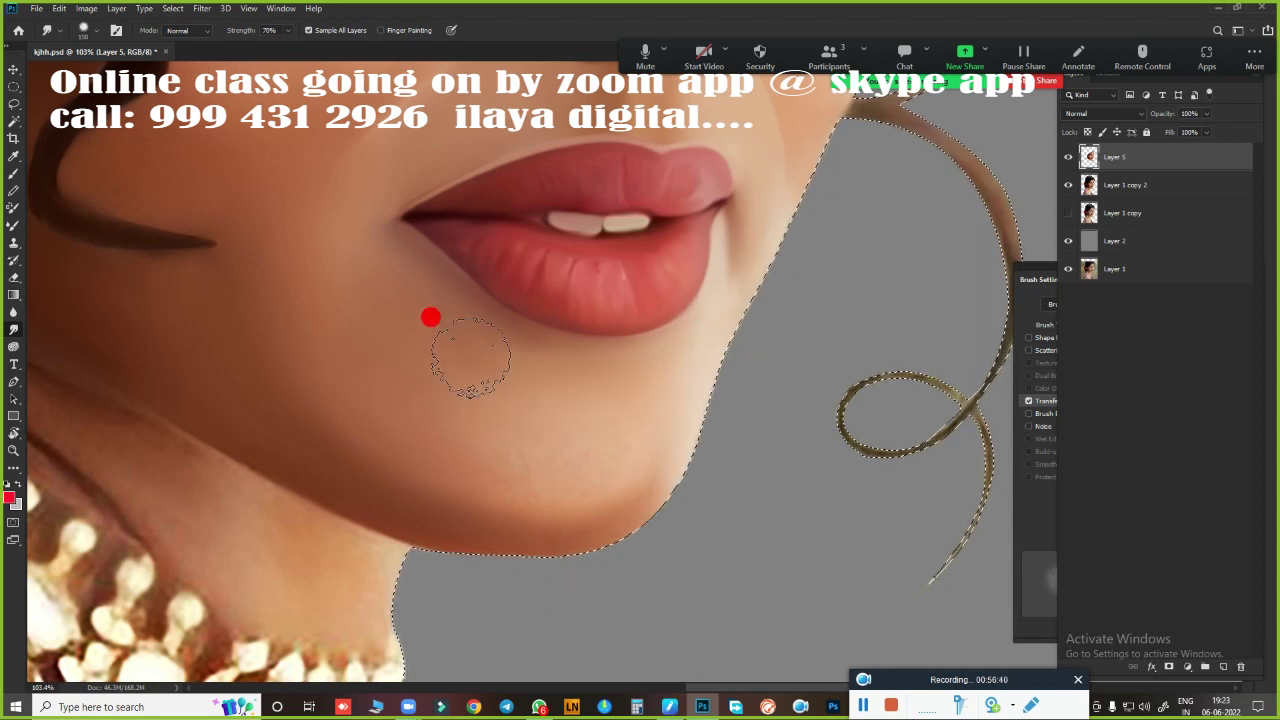
mouse_move(500, 362)
mouse_down()
mouse_move(566, 380)
mouse_move(500, 423)
mouse_move(697, 440)
mouse_move(590, 584)
mouse_move(386, 300)
mouse_move(390, 260)
mouse_move(404, 276)
mouse_up()
mouse_move(546, 373)
mouse_down()
mouse_move(486, 343)
mouse_move(474, 420)
mouse_move(523, 534)
mouse_move(709, 461)
mouse_move(669, 515)
mouse_move(520, 511)
mouse_move(570, 347)
mouse_move(714, 346)
mouse_move(620, 240)
mouse_move(658, 296)
mouse_up()
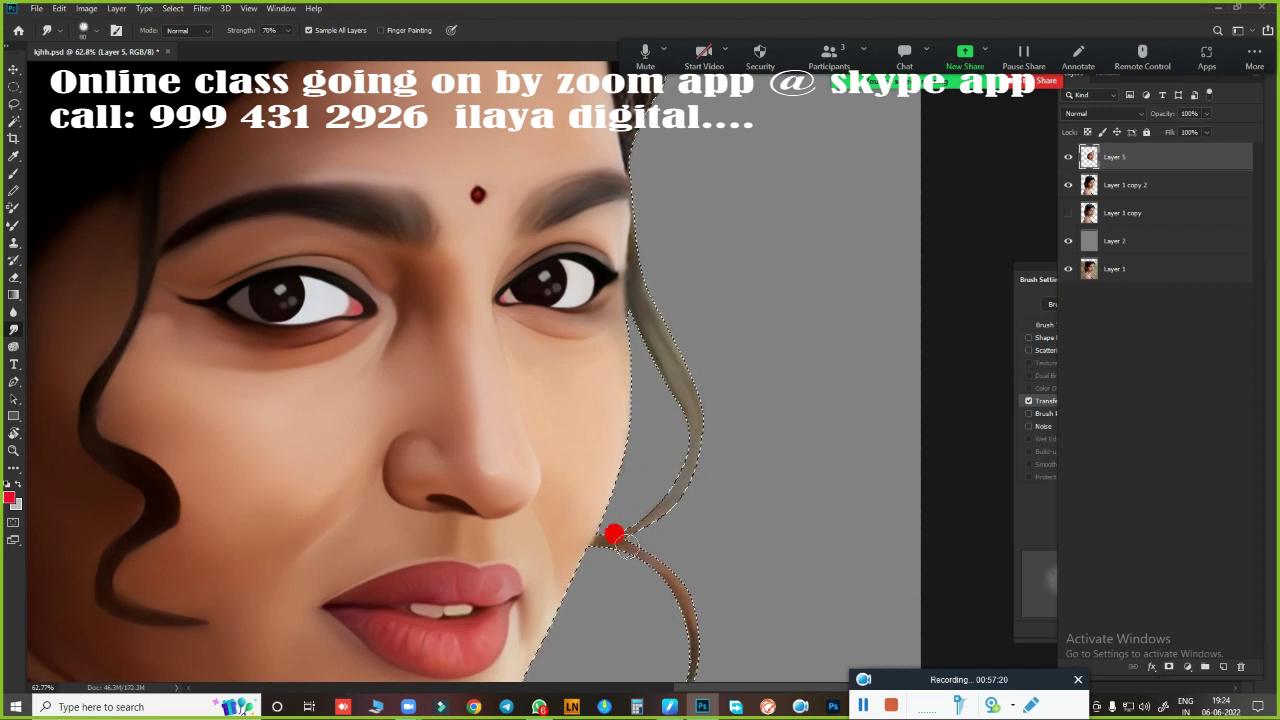
Bring the neck and shoulder into view and smooth the neck skin and shadow
scroll(757, 548, down, 5)
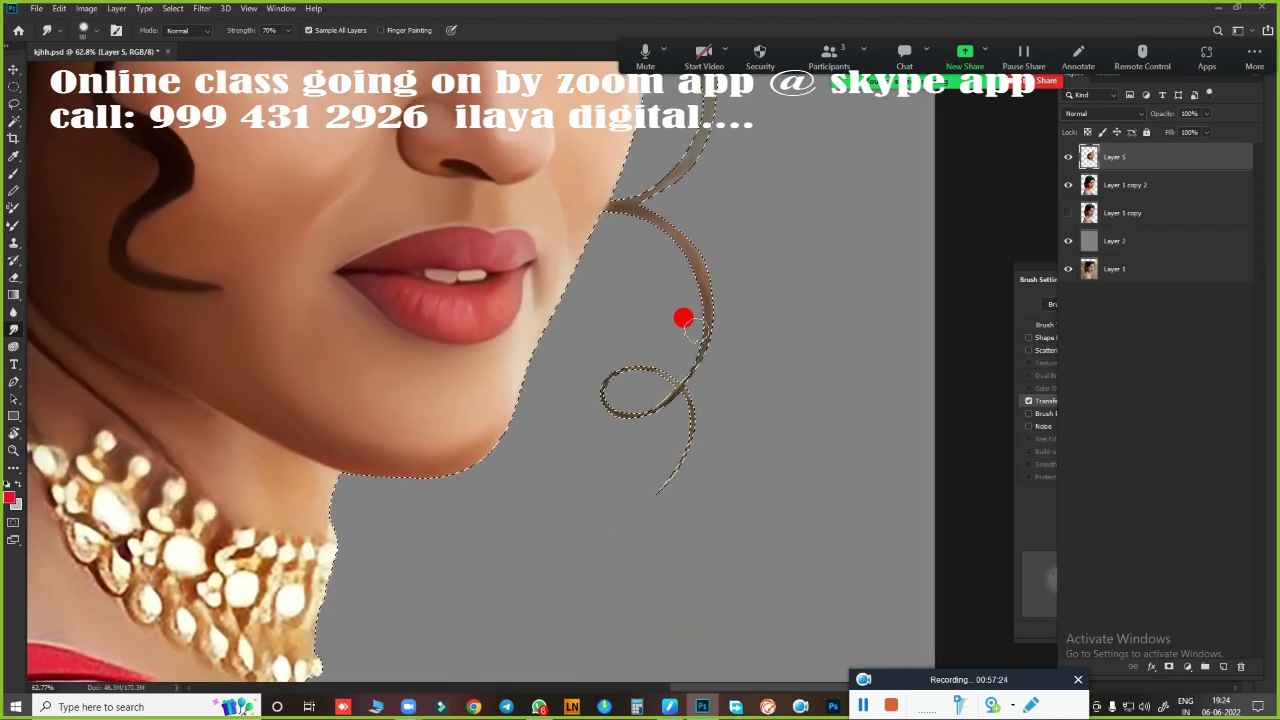
alt+scroll(588, 514, down, 3)
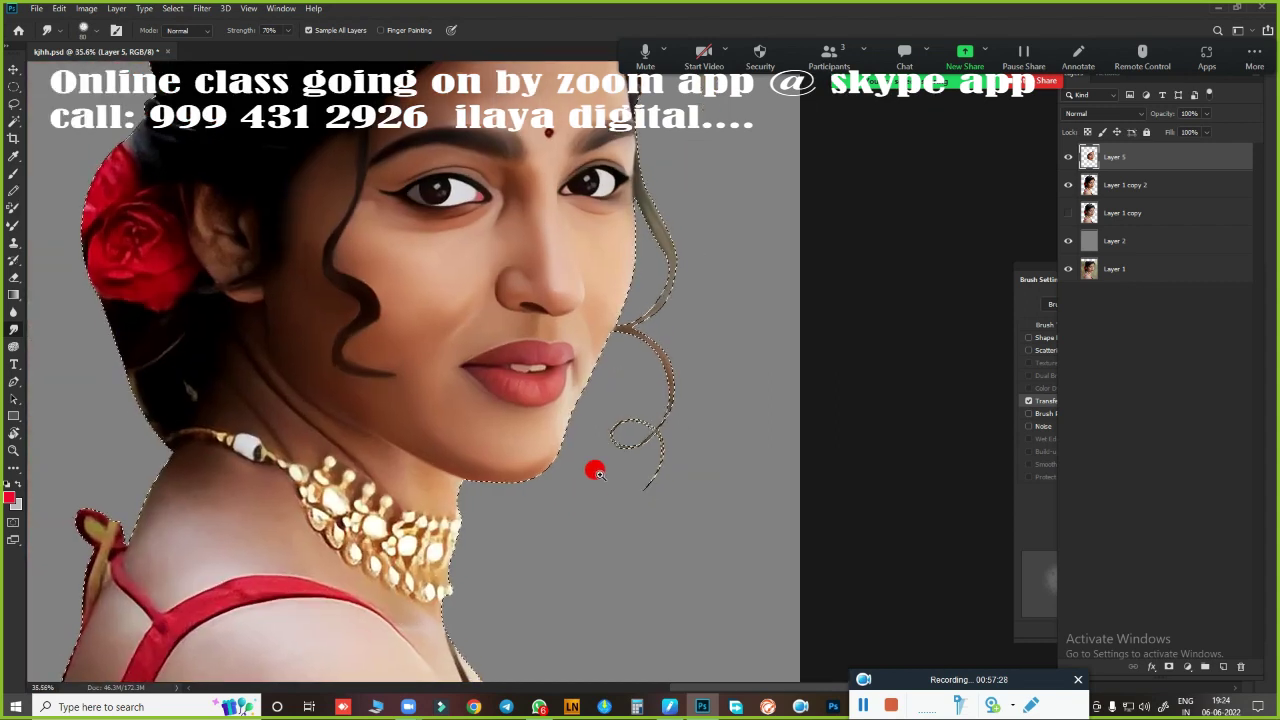
drag(592, 466, 800, 457)
alt+scroll(662, 410, up, 2)
alt+scroll(664, 410, up, 1)
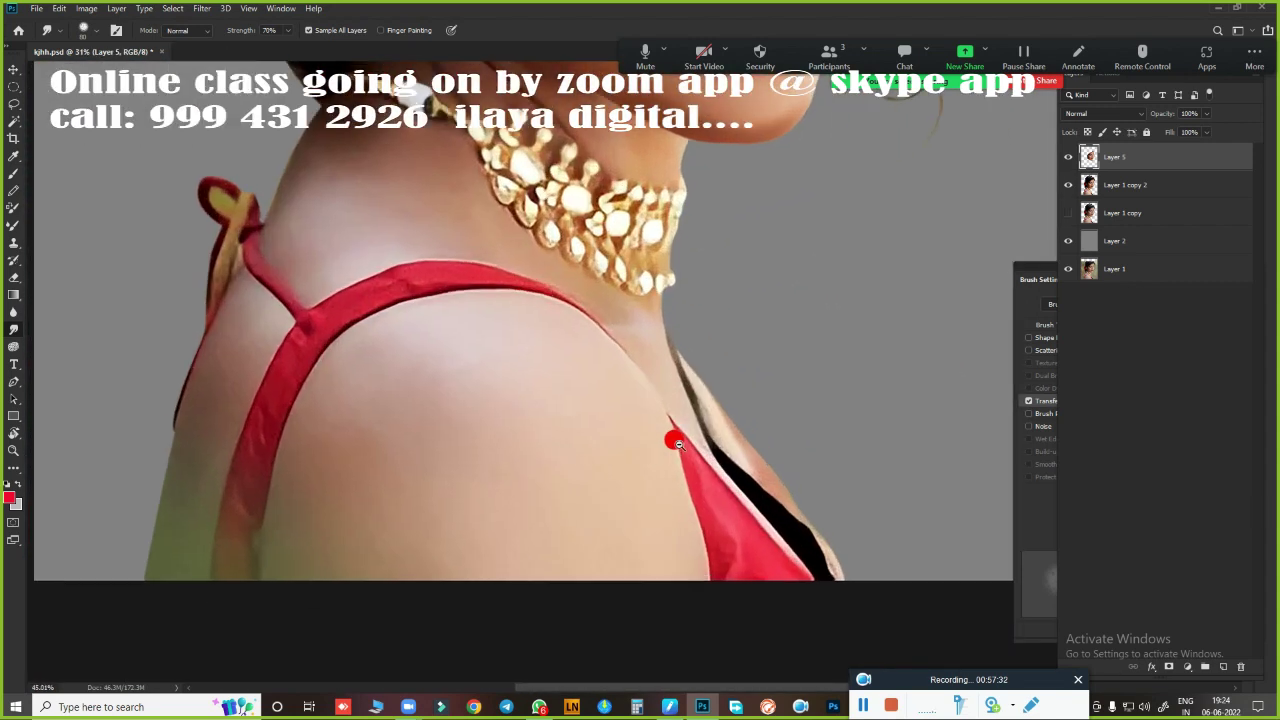
scroll(665, 460, up, 5)
scroll(630, 470, up, 2)
alt+scroll(680, 445, up, 2)
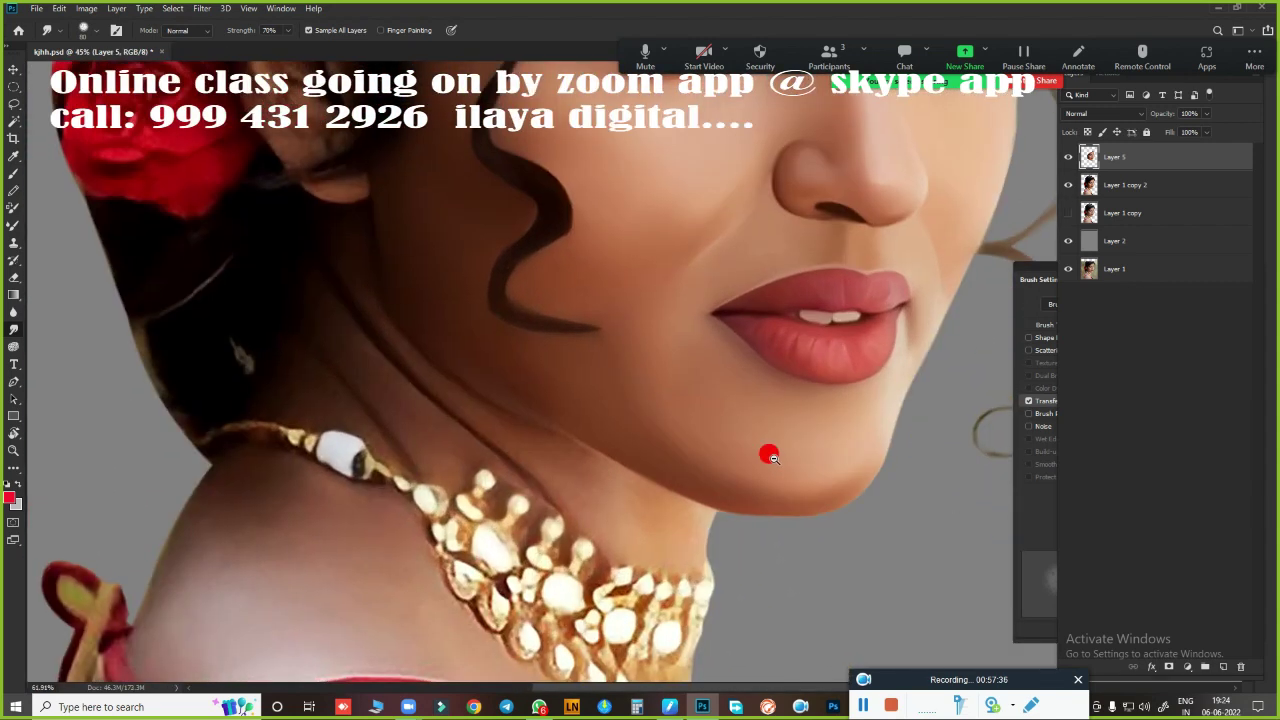
scroll(720, 366, down, 2)
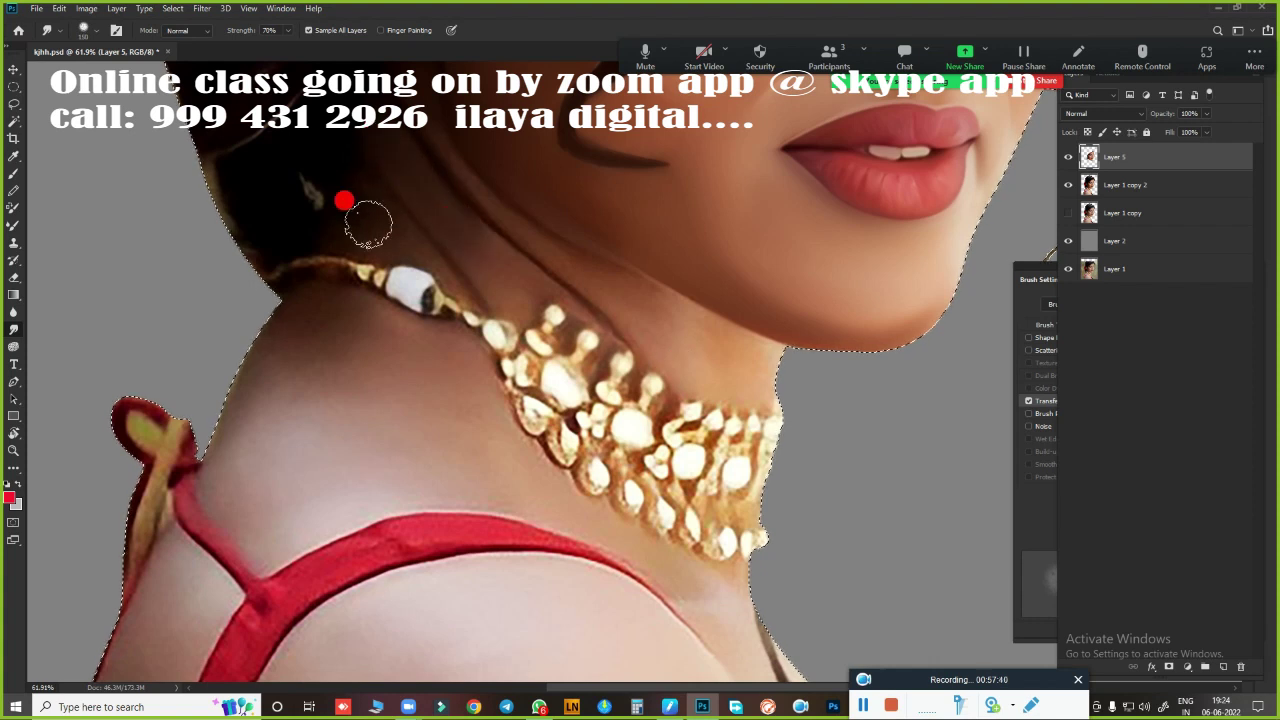
drag(484, 246, 657, 328)
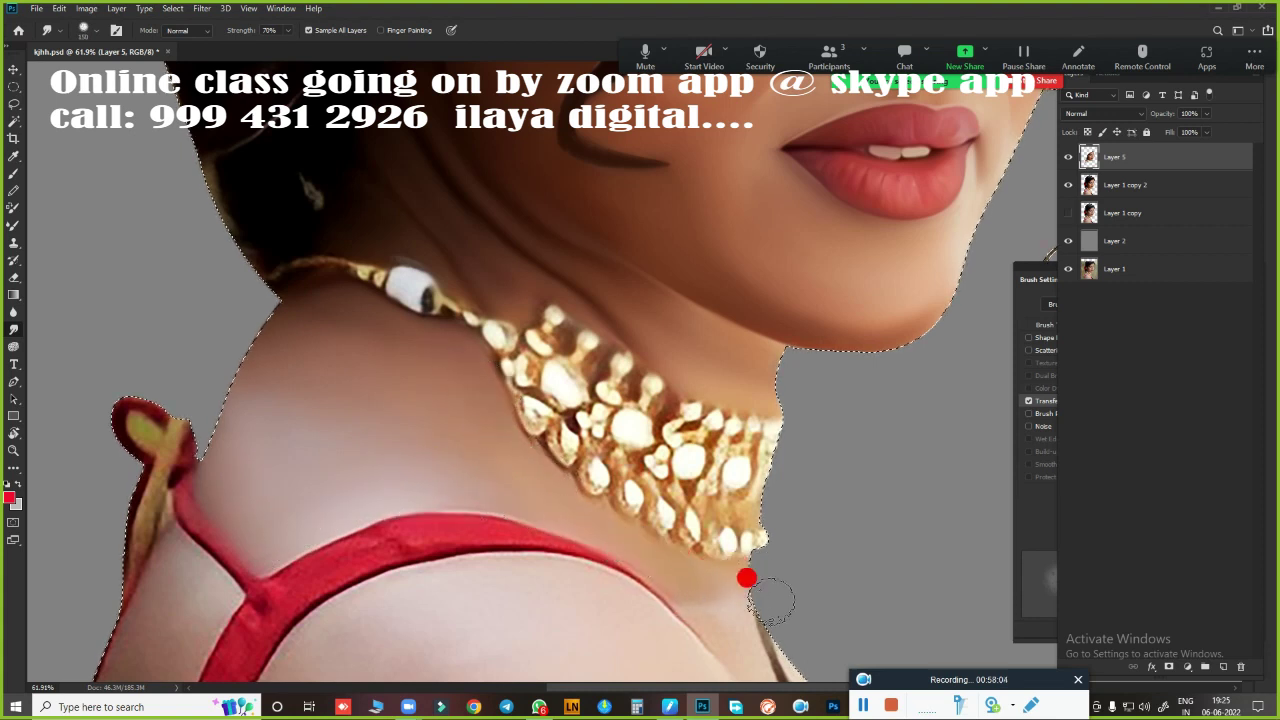
Smooth the left and lower-left edges of the shoulder
scroll(747, 578, down, 3)
scroll(634, 449, down, 3)
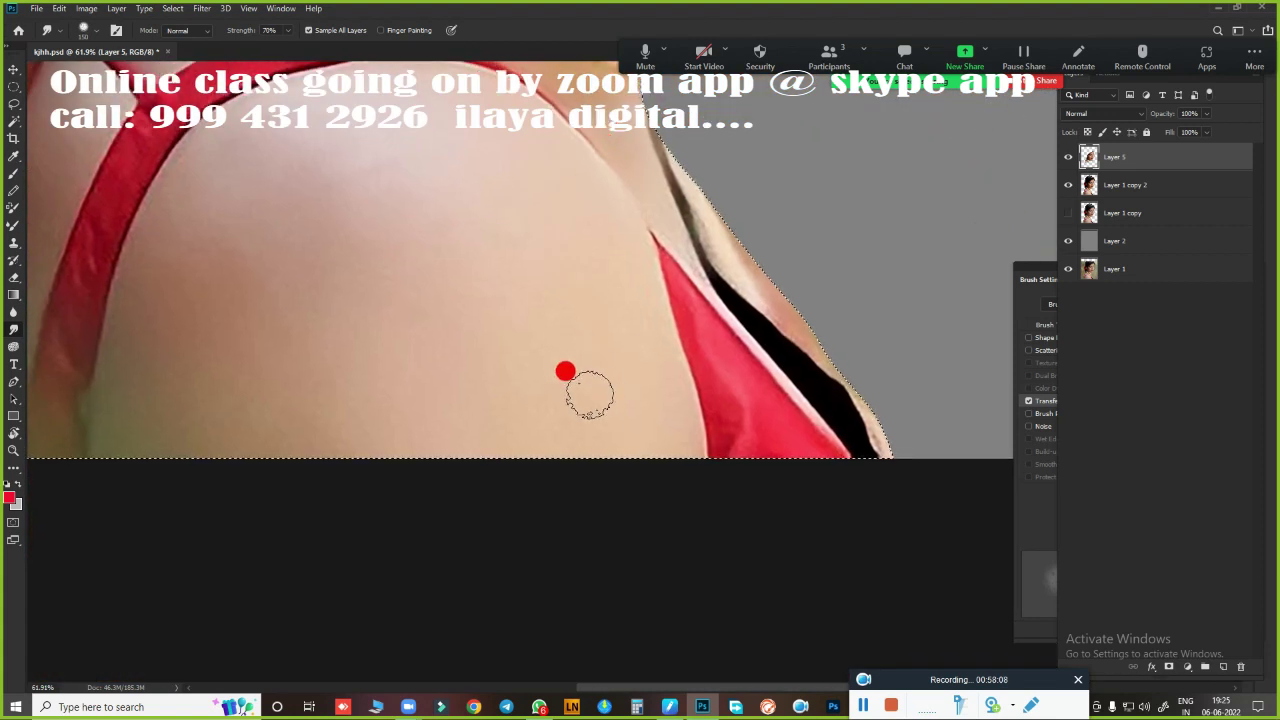
scroll(565, 372, down, 5)
scroll(523, 449, up, 1)
scroll(528, 457, up, 2)
scroll(600, 500, up, 2)
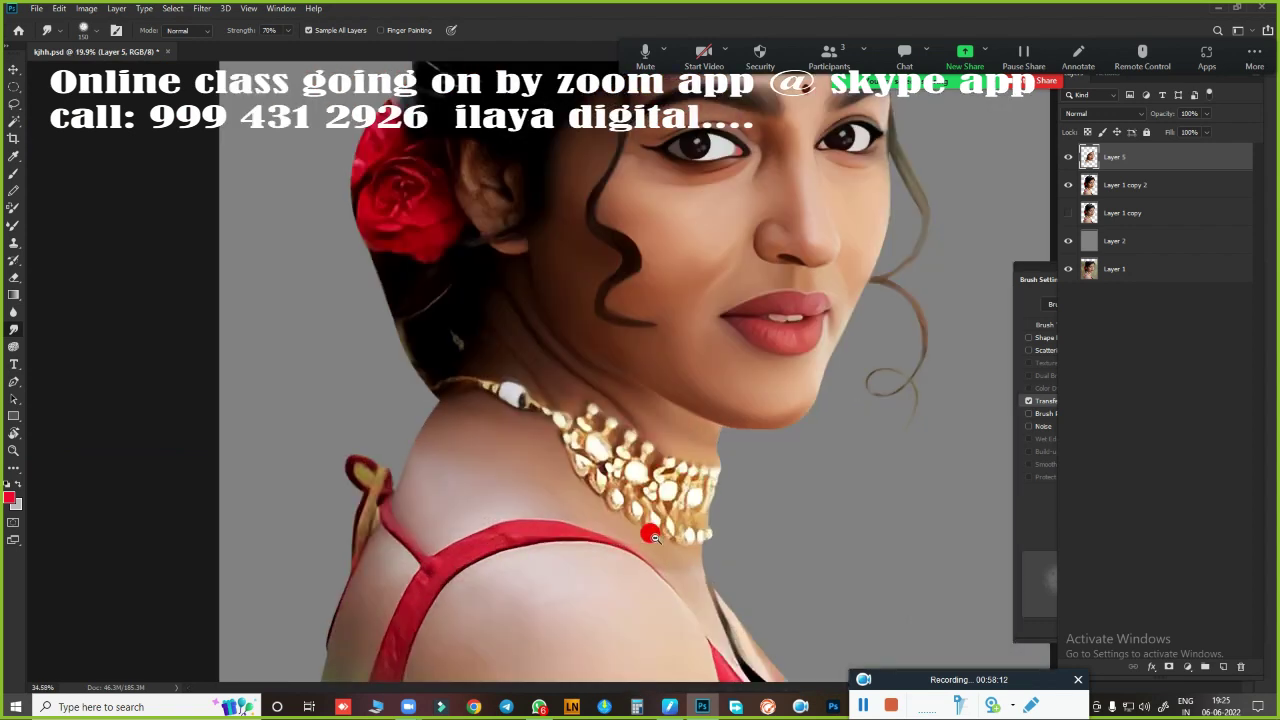
scroll(651, 537, down, 3)
scroll(670, 284, up, 2)
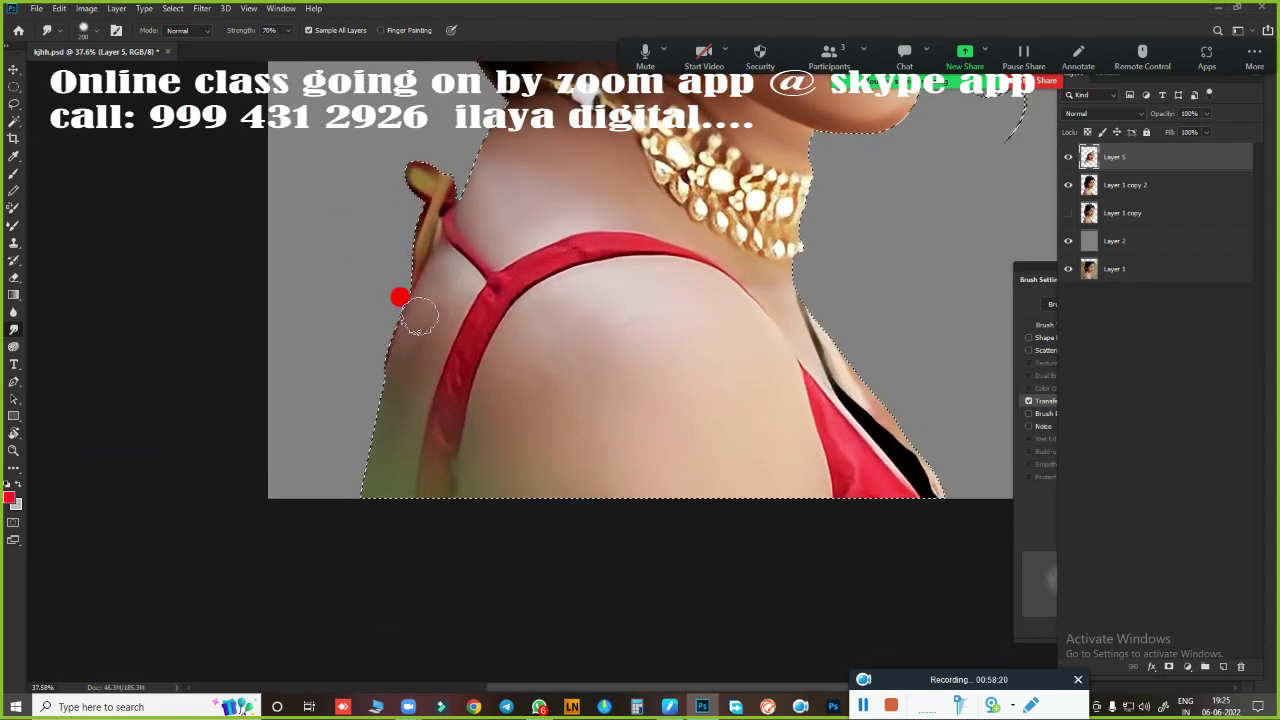
drag(419, 316, 413, 372)
drag(410, 420, 443, 523)
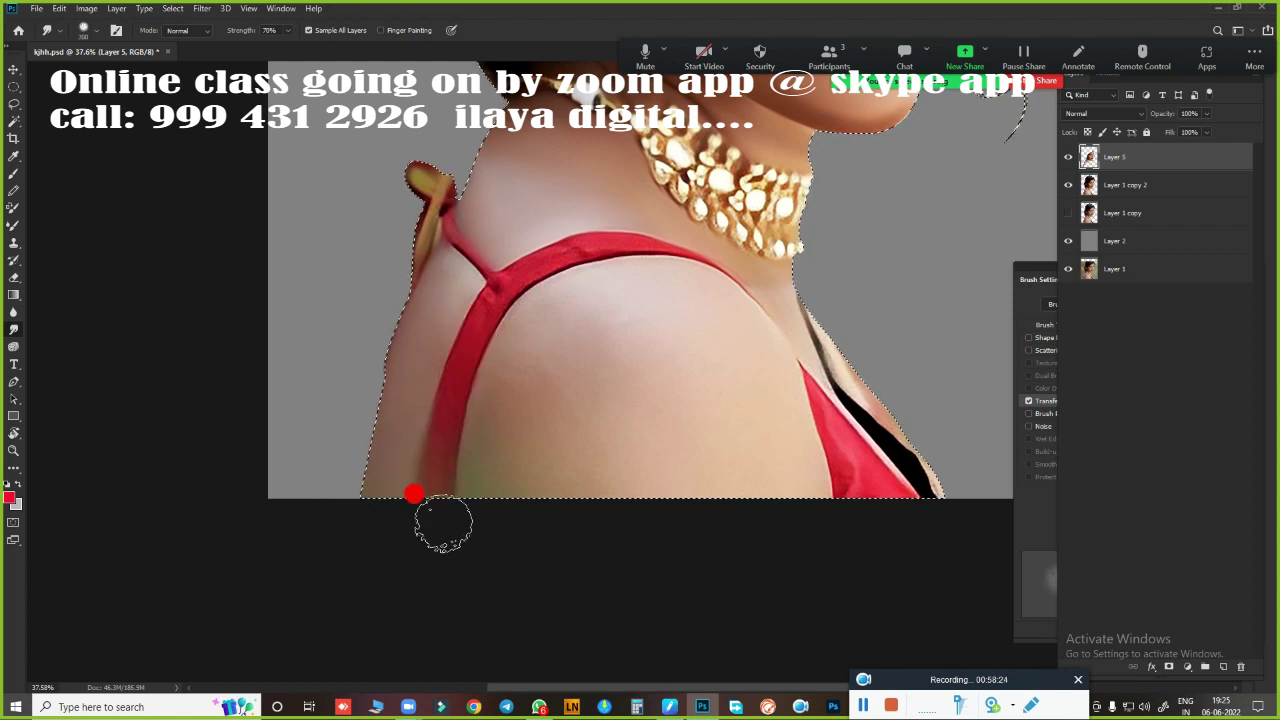
Smear the shoulder skin around the strap and the dark strap edge down the shoulder
mouse_move(547, 328)
mouse_down()
mouse_move(572, 337)
mouse_move(486, 428)
mouse_move(566, 349)
mouse_move(684, 312)
mouse_move(651, 512)
mouse_move(677, 437)
mouse_move(460, 255)
mouse_move(478, 285)
mouse_move(437, 434)
mouse_move(540, 248)
mouse_move(685, 258)
mouse_up()
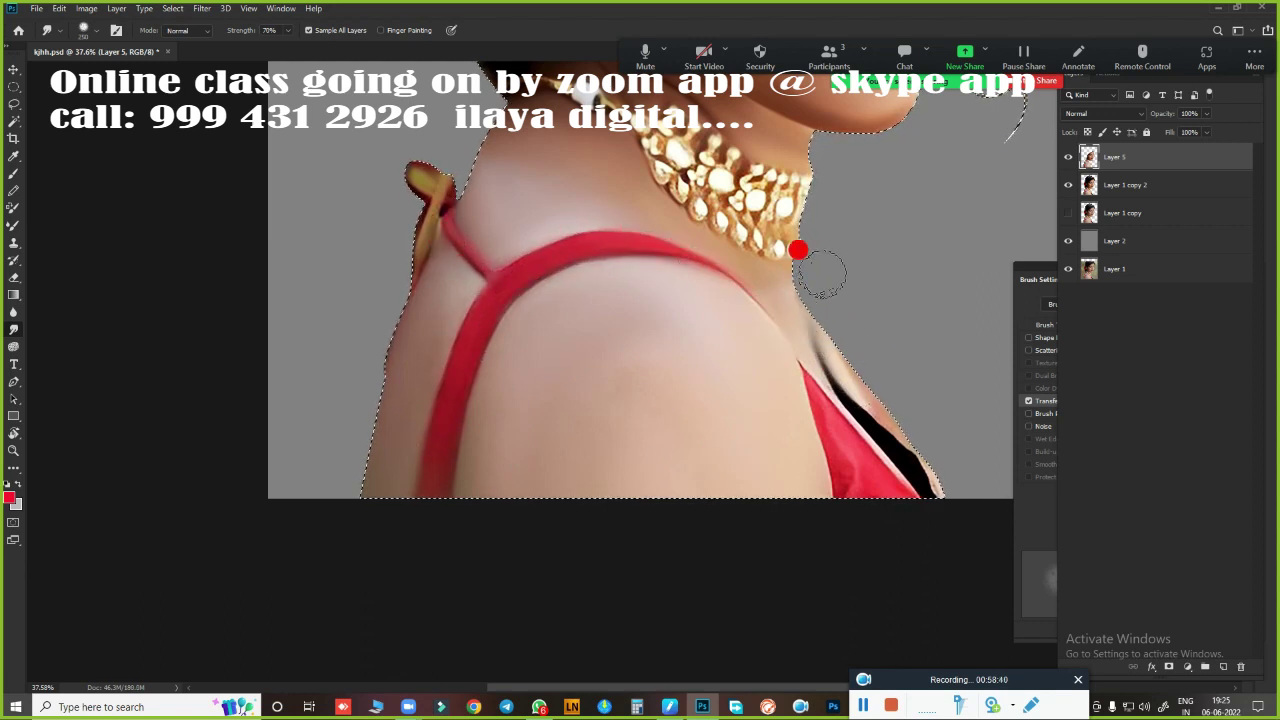
drag(845, 410, 843, 502)
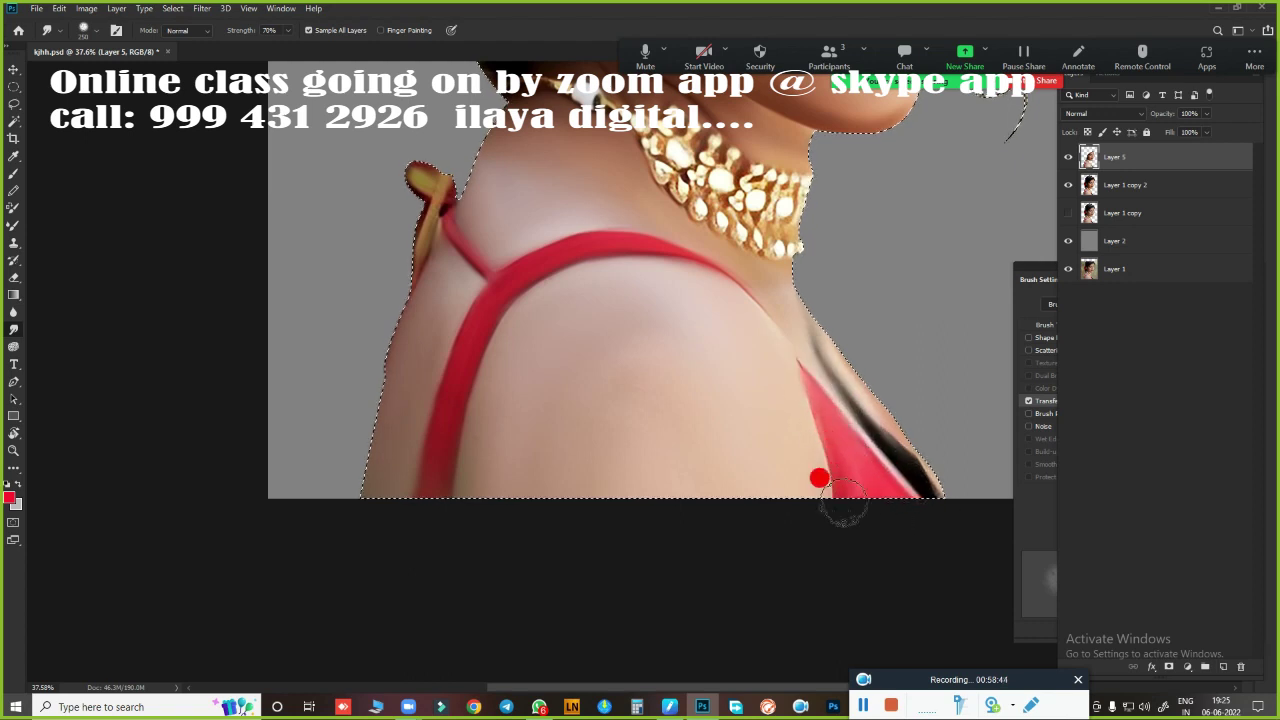
drag(810, 420, 914, 491)
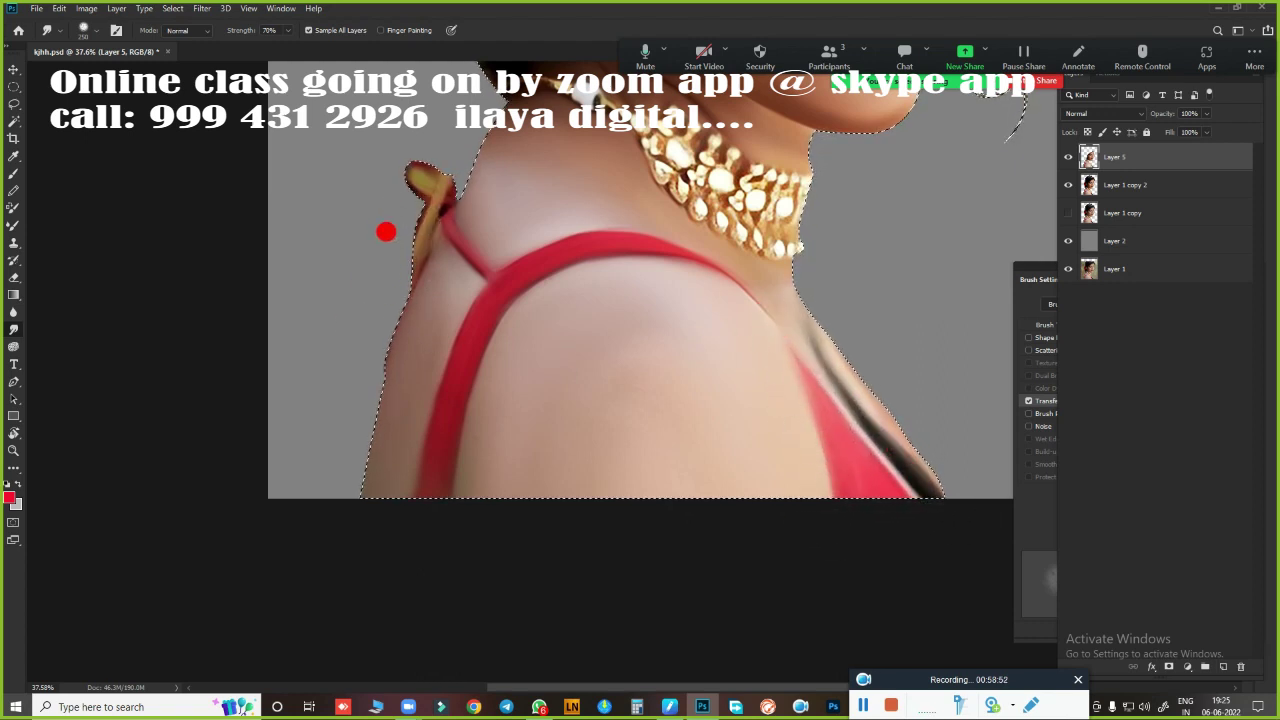
drag(636, 221, 494, 391)
Smooth the ear's light and dark shapes and the shadow under the earlobe
scroll(543, 366, up, 2)
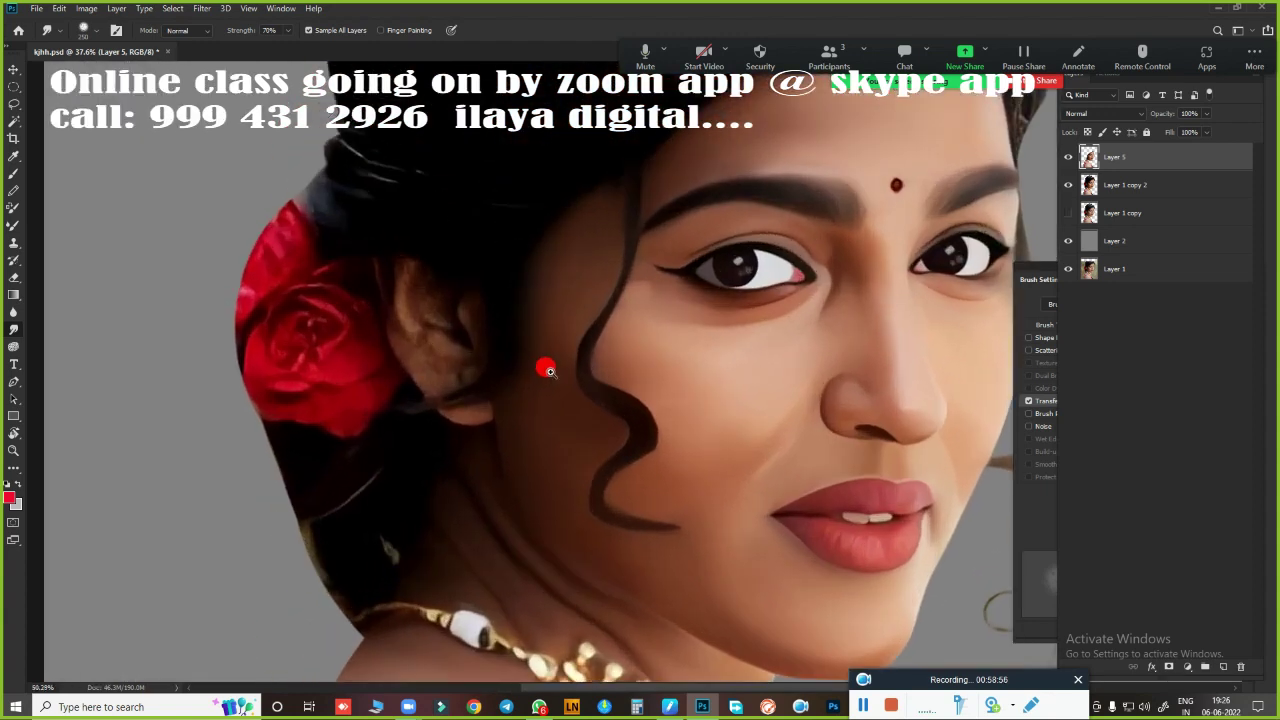
scroll(443, 314, up, 2)
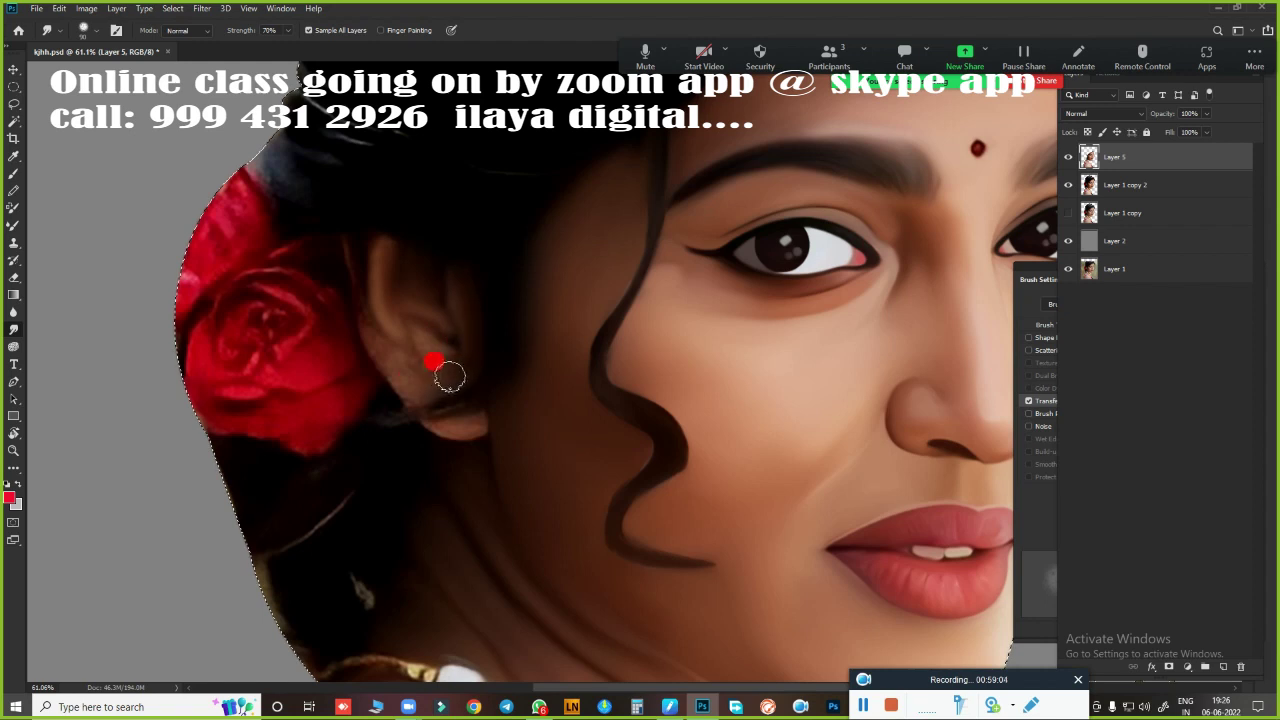
mouse_move(437, 345)
mouse_down()
mouse_move(351, 251)
mouse_move(395, 365)
mouse_up()
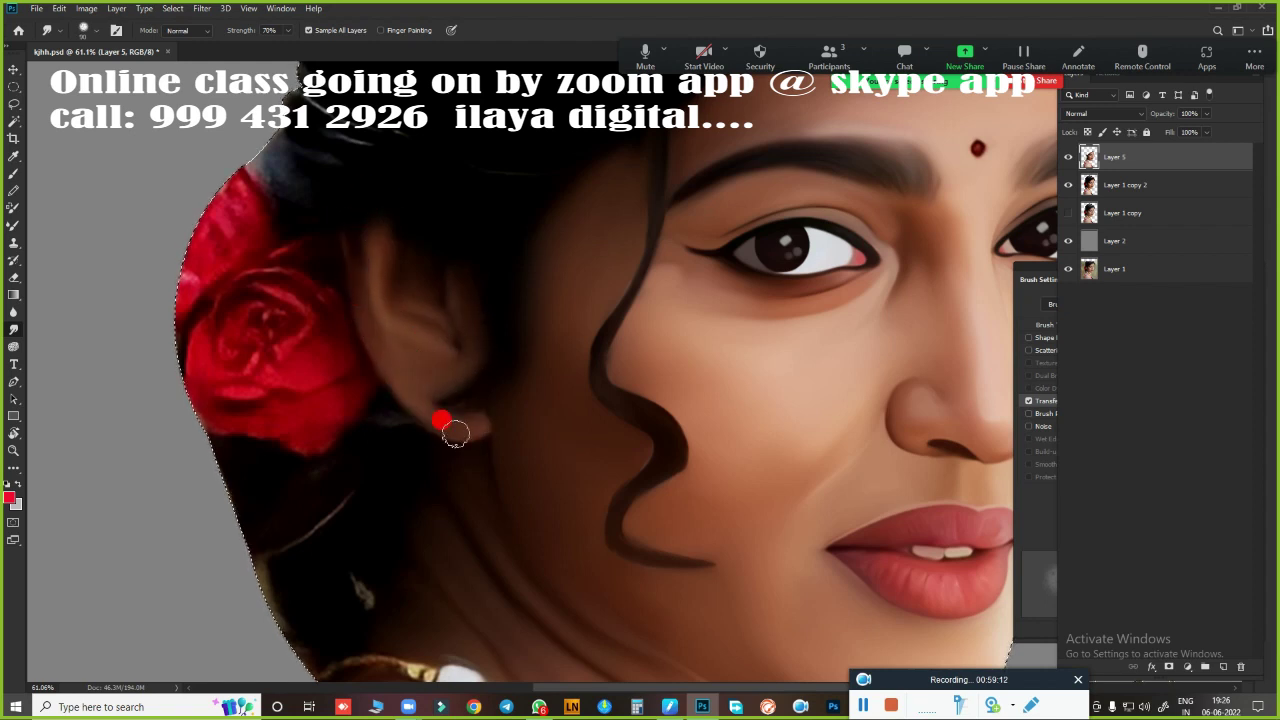
drag(484, 428, 377, 422)
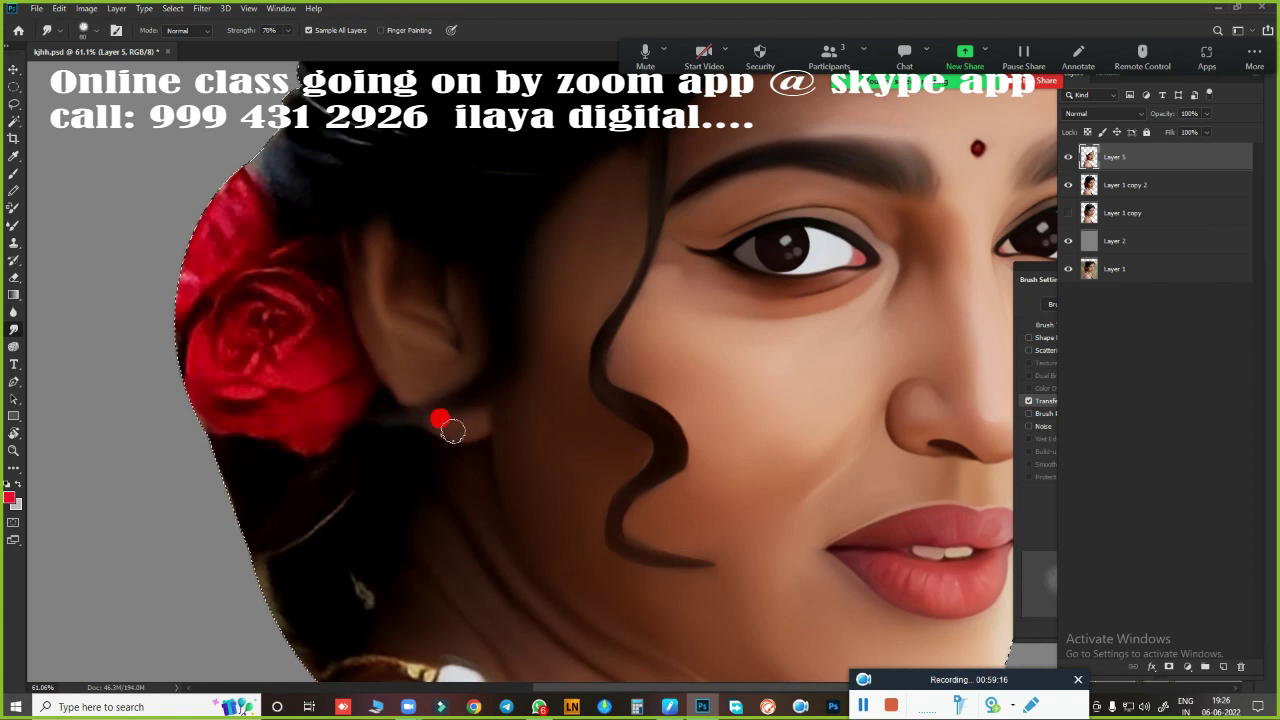
mouse_move(440, 432)
mouse_down()
mouse_move(500, 420)
mouse_move(460, 456)
mouse_up()
Smear away the gold thread below the ear and smooth the hair edge beside the neck
mouse_move(395, 583)
mouse_down()
mouse_move(223, 509)
mouse_move(211, 516)
mouse_move(308, 543)
mouse_move(471, 409)
mouse_up()
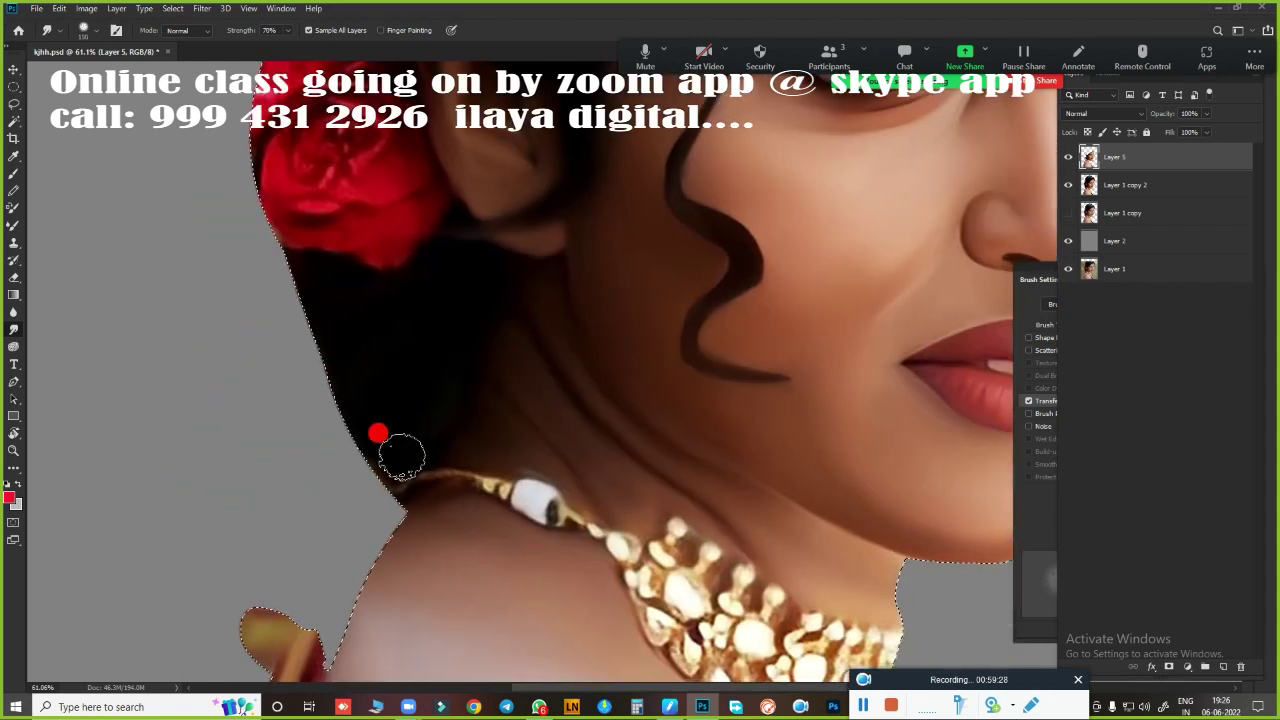
drag(377, 434, 363, 470)
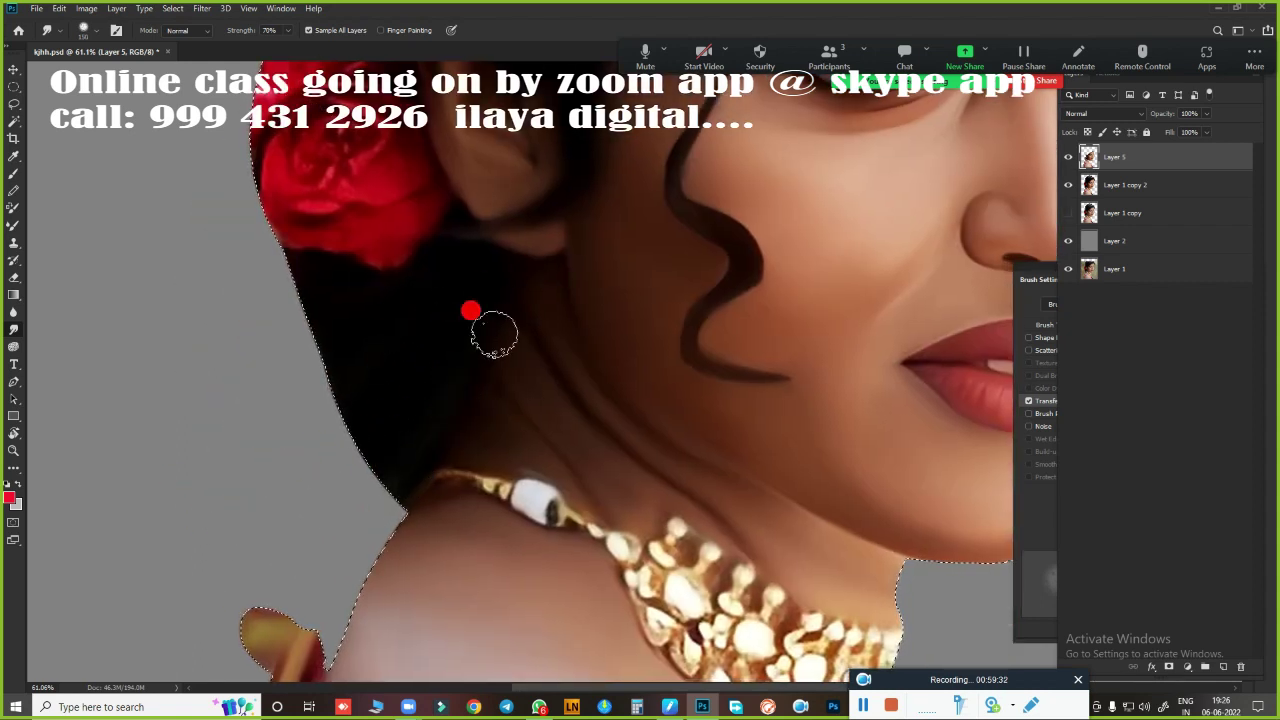
drag(414, 297, 455, 483)
key(p)
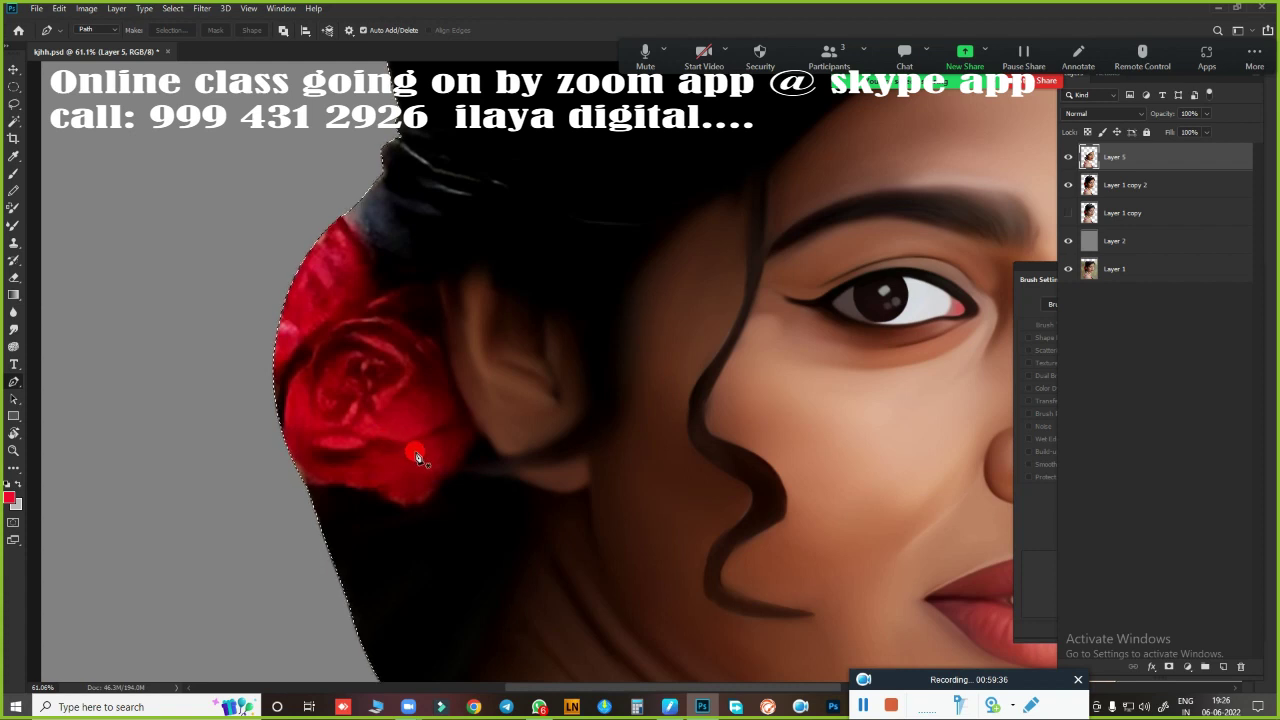
key(r)
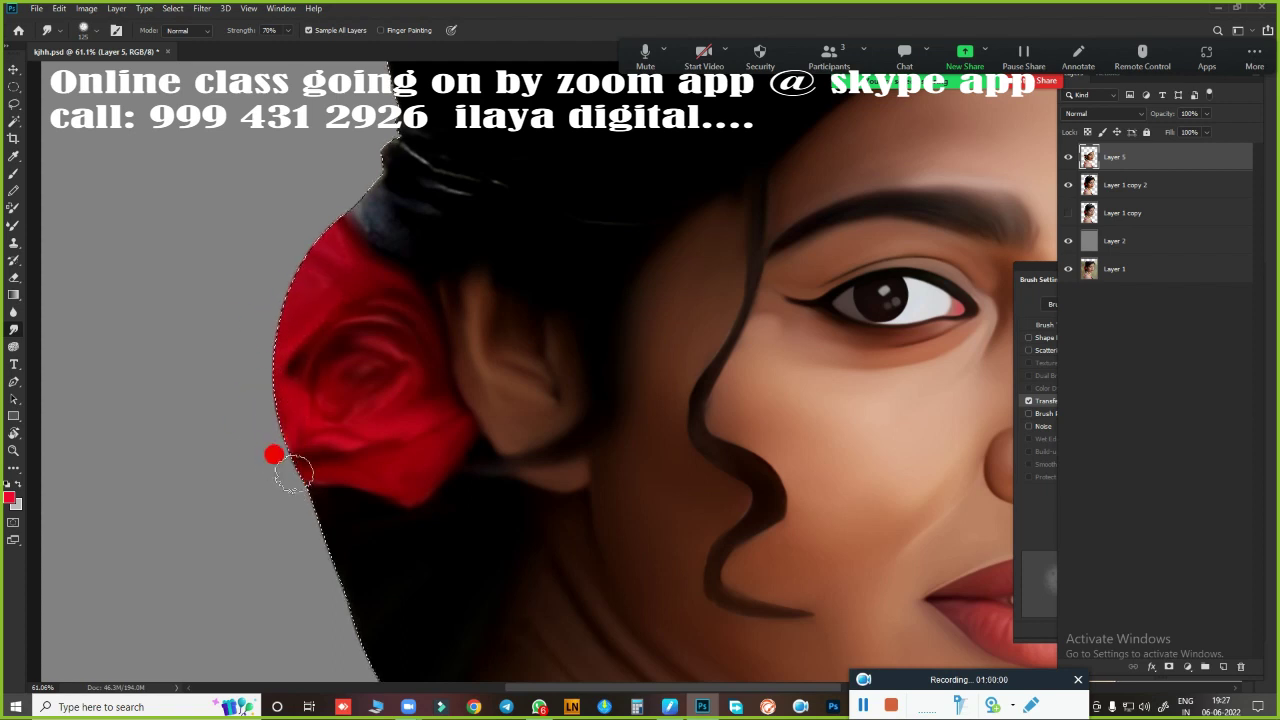
Zoom onto the forehead and blend the hair and skin along the hairline
scroll(428, 350, up, 3)
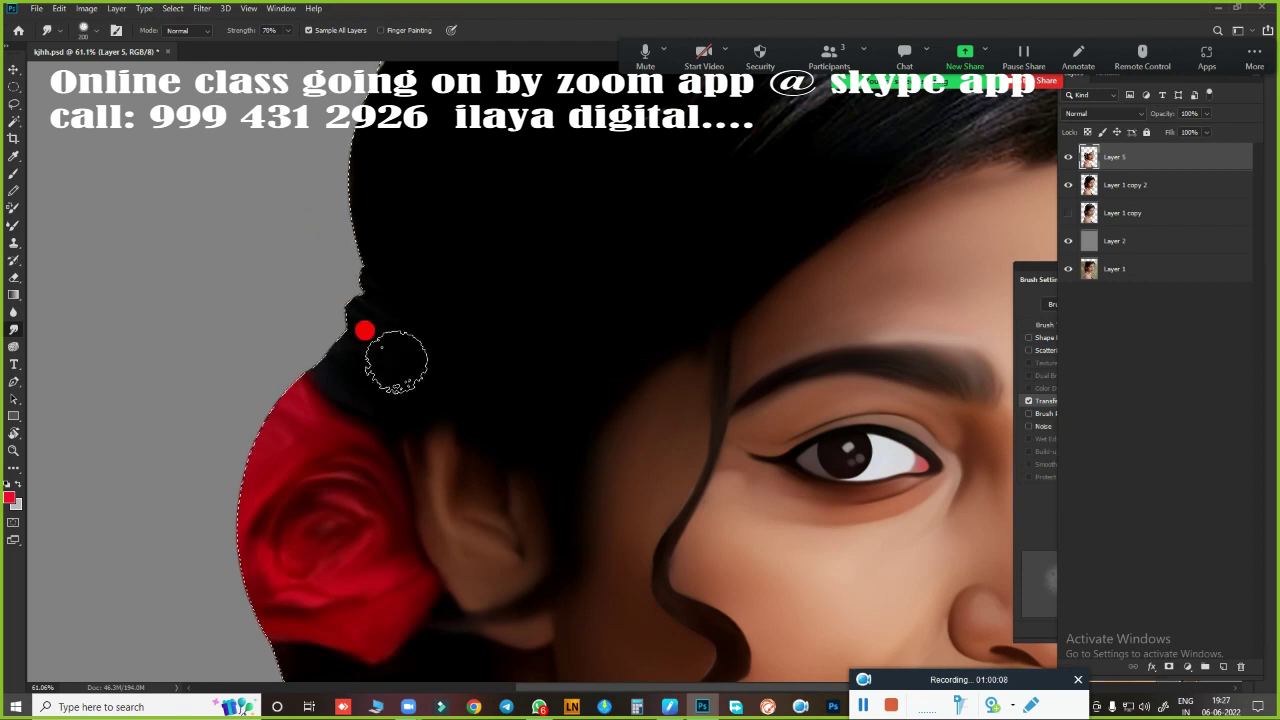
scroll(494, 372, down, 3)
scroll(494, 372, down, 3)
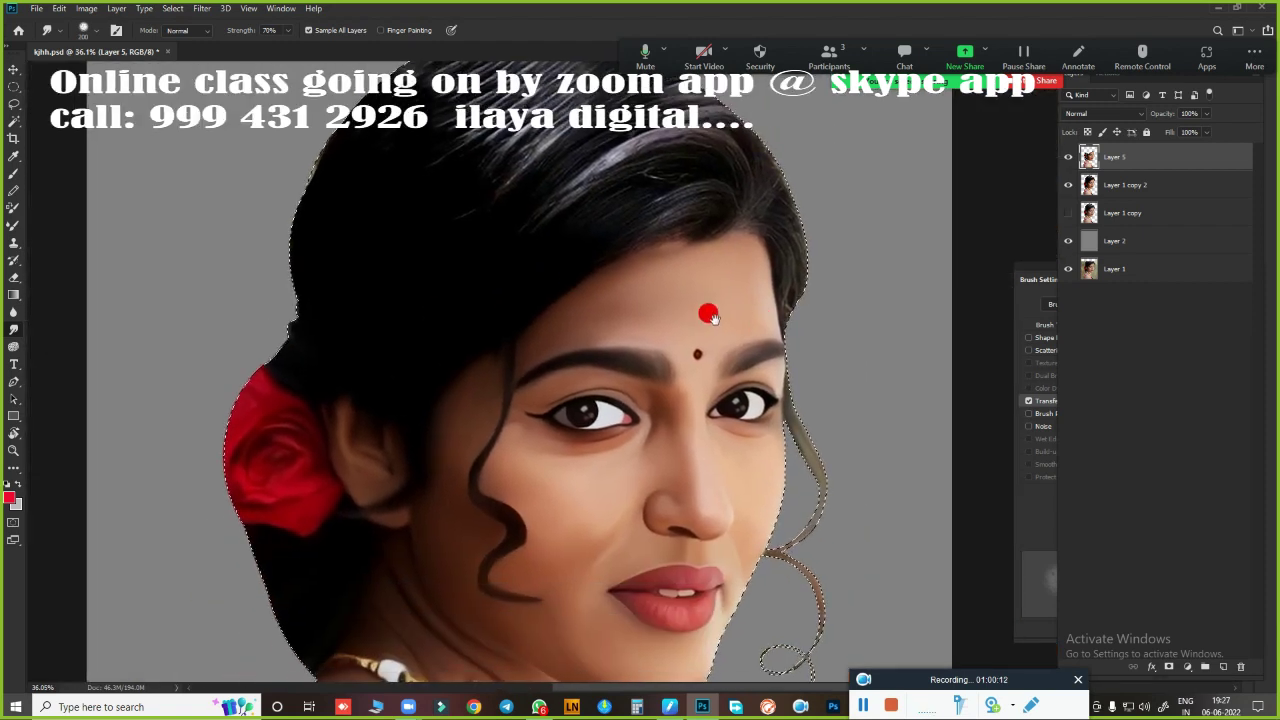
scroll(709, 269, down, 4)
scroll(709, 134, up, 5)
scroll(620, 500, up, 3)
scroll(695, 318, down, 1)
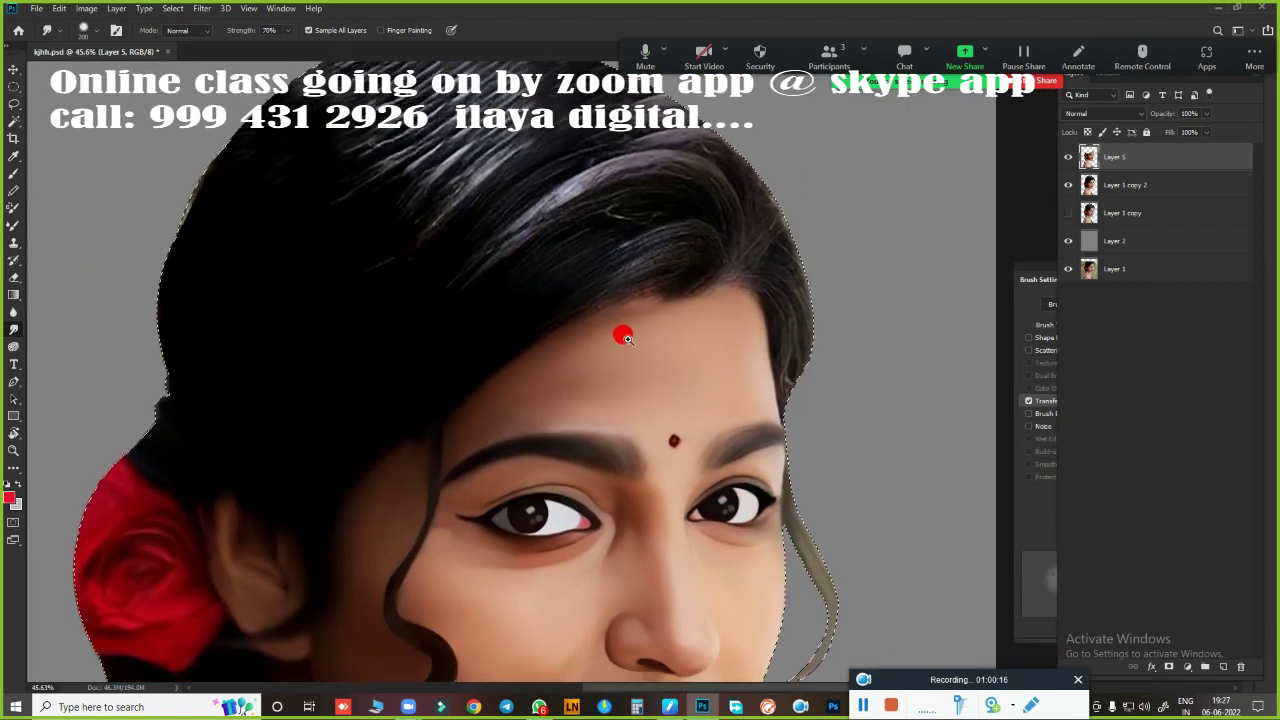
scroll(737, 328, up, 2)
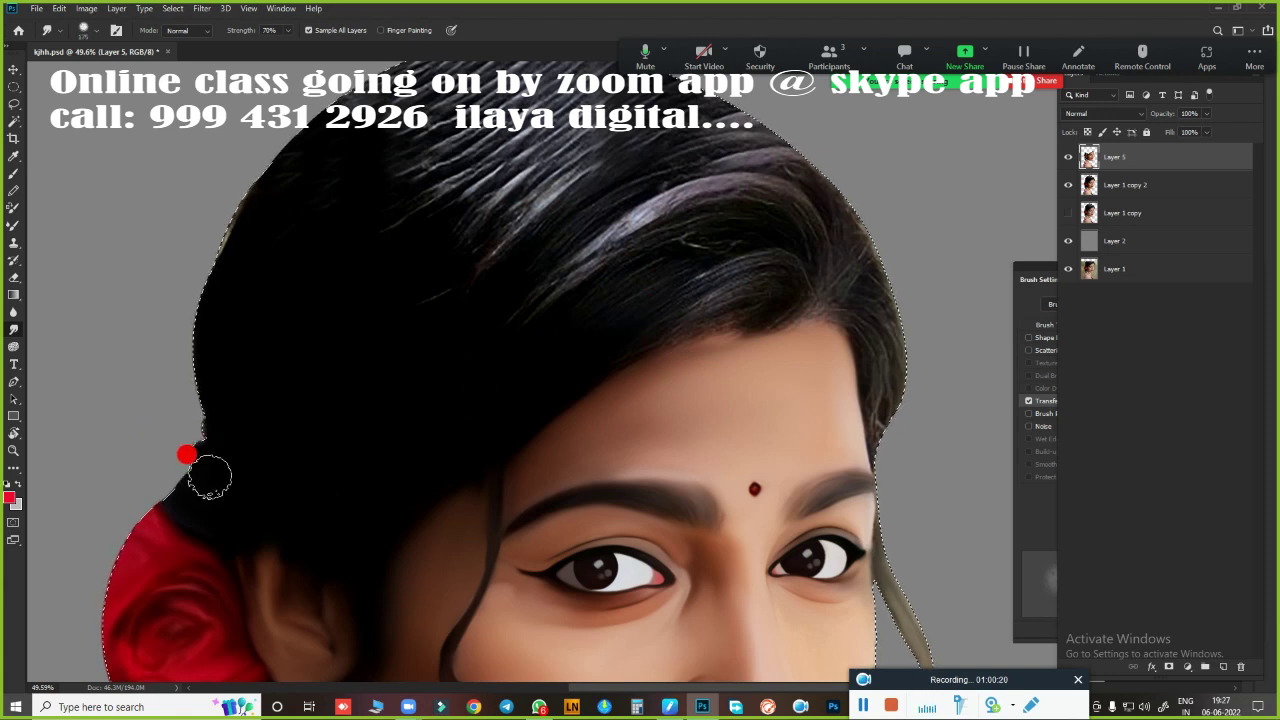
scroll(686, 341, up, 3)
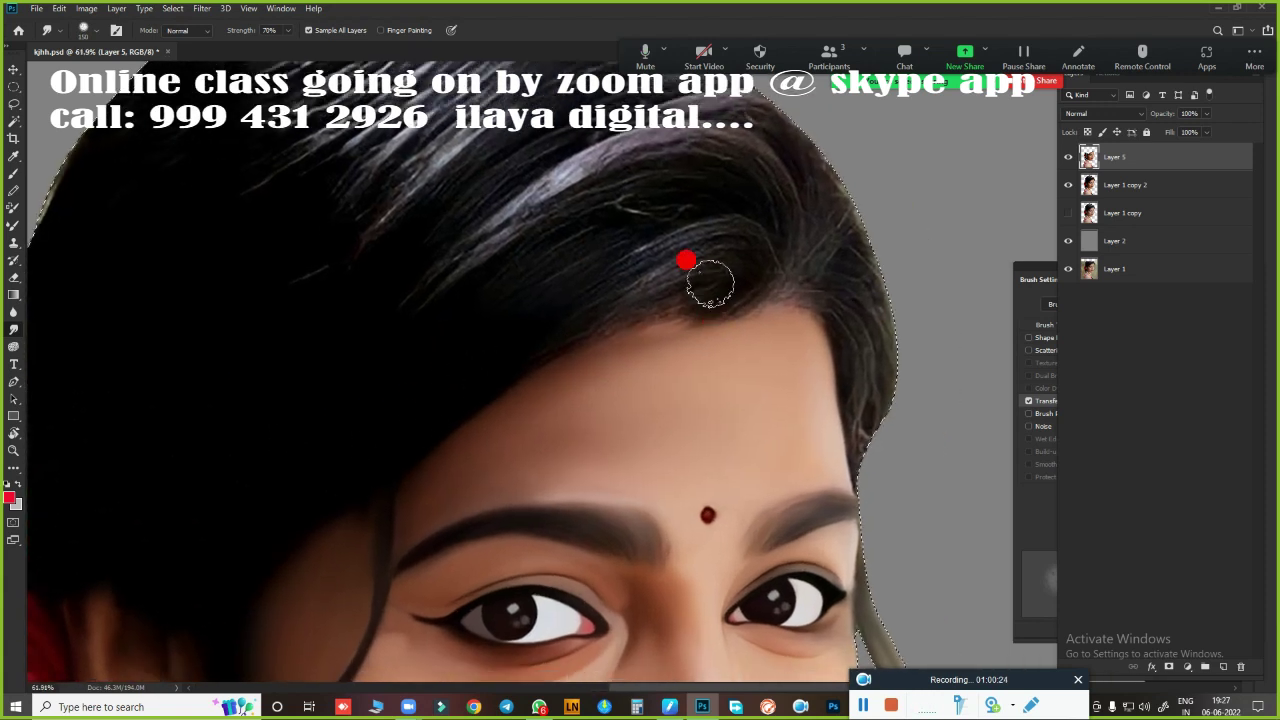
drag(757, 263, 676, 291)
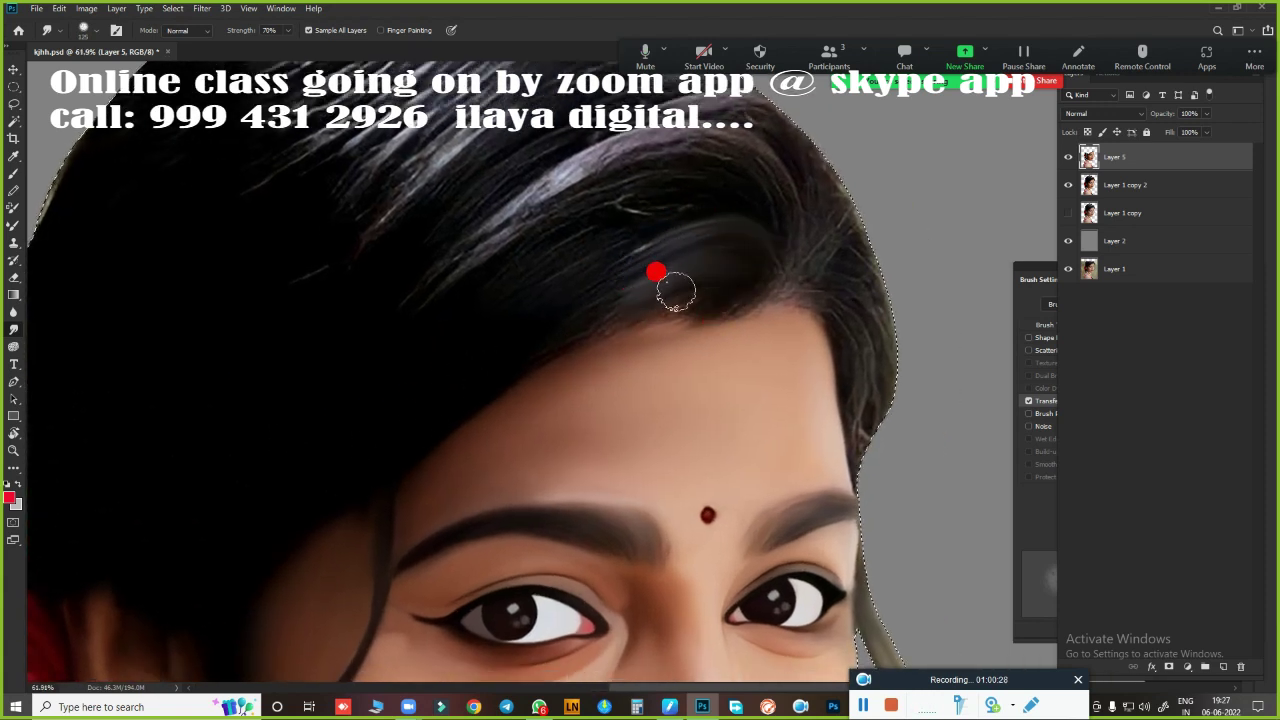
mouse_move(528, 349)
mouse_down()
mouse_move(757, 280)
mouse_move(546, 363)
mouse_move(789, 220)
mouse_move(771, 171)
mouse_move(805, 260)
mouse_up()
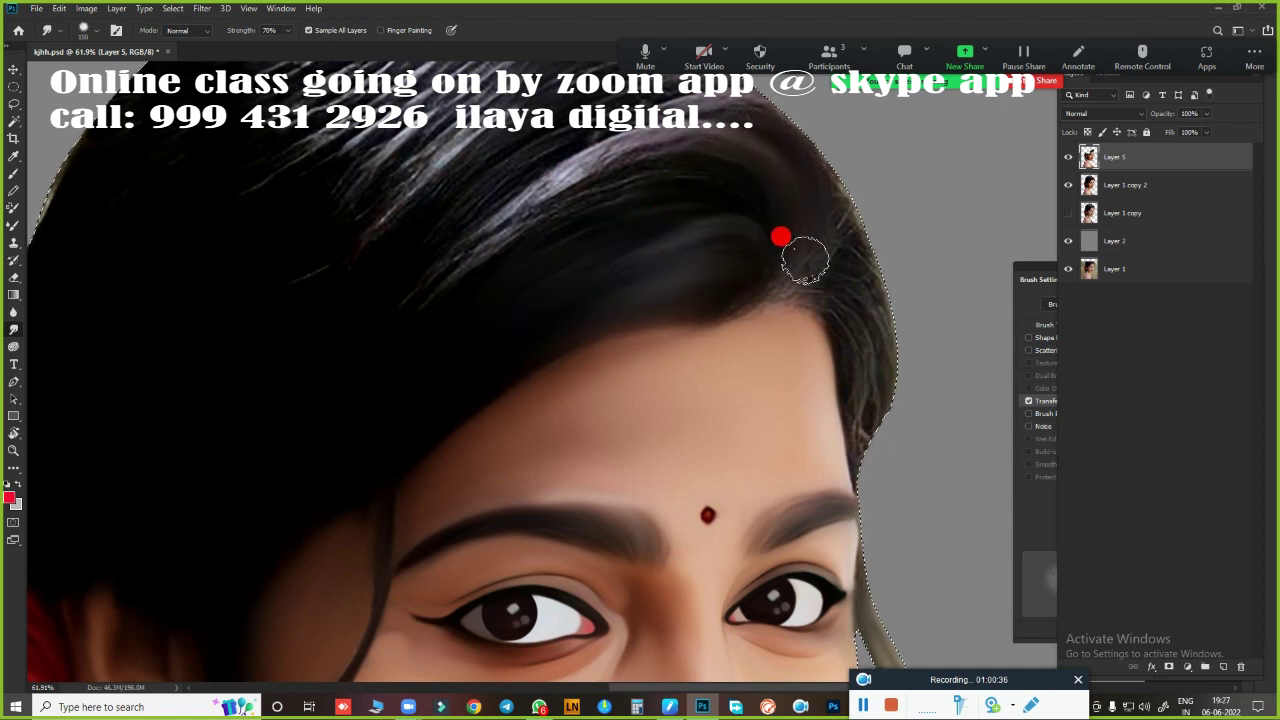
Smooth the hair strands above the forehead and further up the head
mouse_move(800, 117)
mouse_down()
mouse_move(791, 260)
mouse_move(869, 360)
mouse_move(878, 484)
mouse_up()
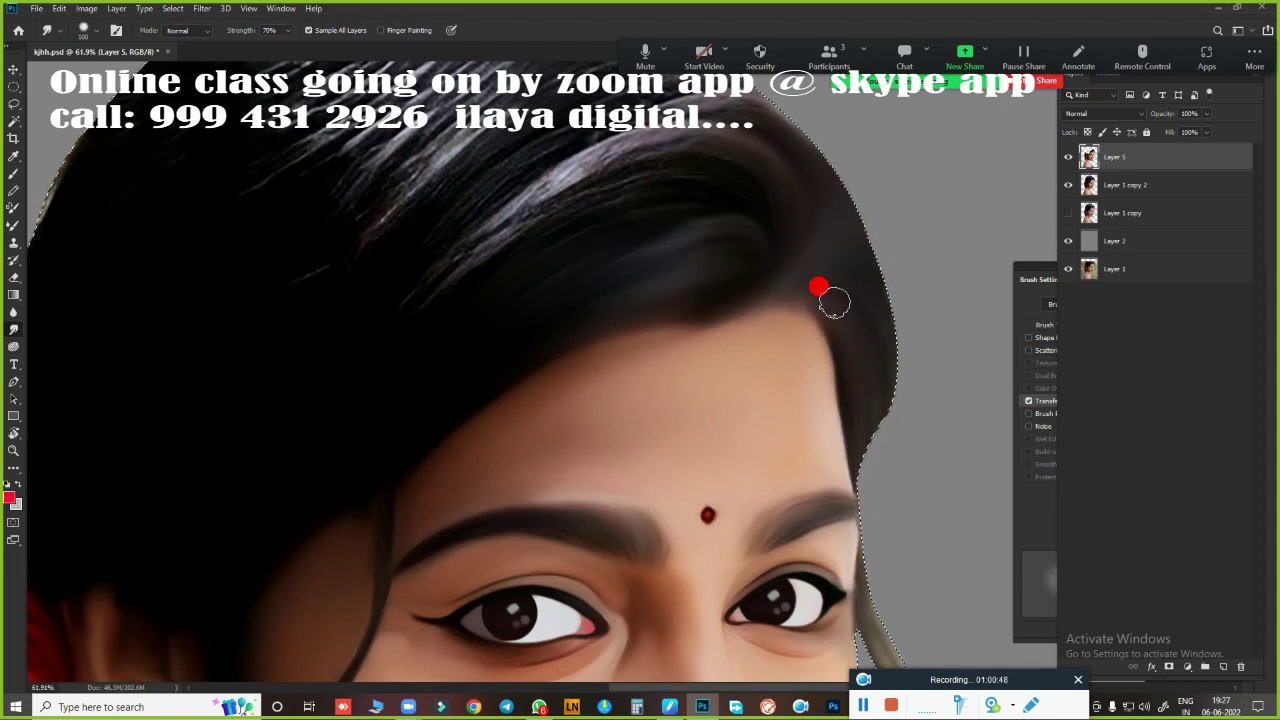
mouse_move(834, 302)
mouse_down()
mouse_move(734, 303)
mouse_move(406, 431)
mouse_move(362, 472)
mouse_move(520, 282)
mouse_up()
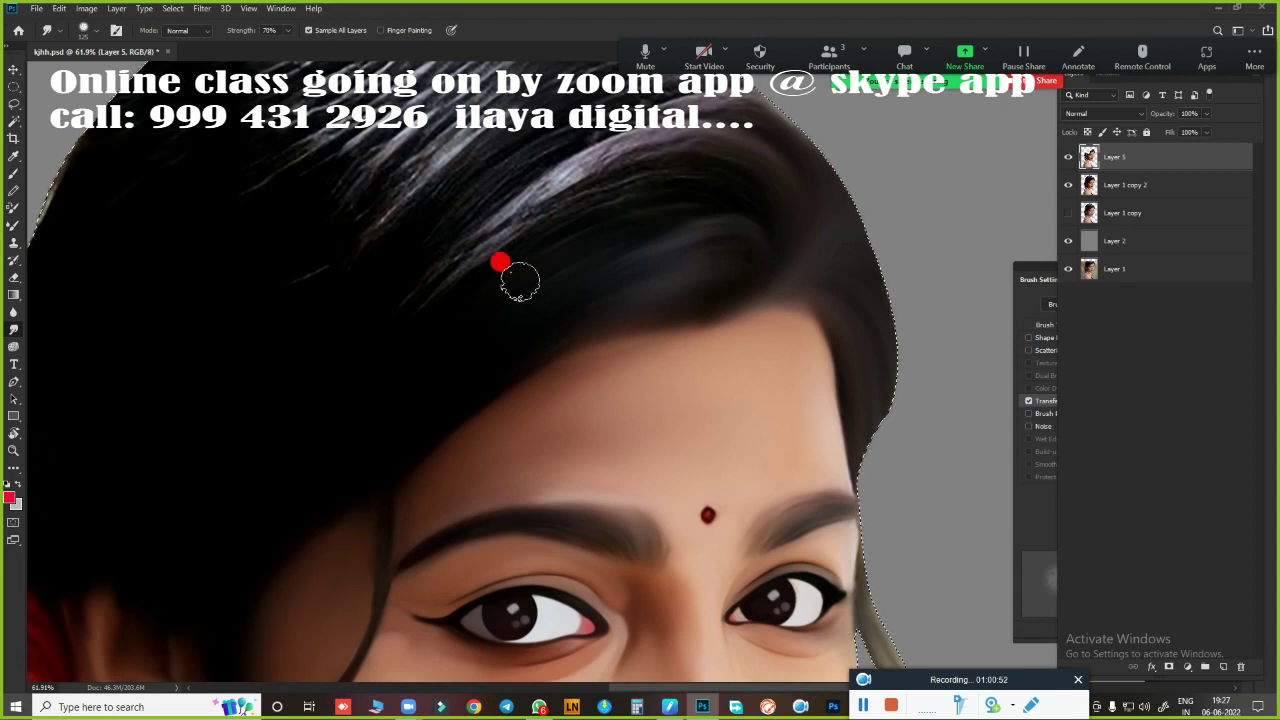
scroll(520, 282, up, 3)
mouse_move(577, 371)
mouse_down()
mouse_move(363, 466)
mouse_move(409, 406)
mouse_move(510, 405)
mouse_move(683, 303)
mouse_move(449, 383)
mouse_move(426, 437)
mouse_move(711, 267)
mouse_move(586, 234)
mouse_move(535, 190)
mouse_move(229, 447)
mouse_move(460, 240)
mouse_move(154, 366)
mouse_move(134, 391)
mouse_move(417, 251)
mouse_move(300, 410)
mouse_move(529, 257)
mouse_move(526, 394)
mouse_move(163, 357)
mouse_move(520, 150)
mouse_move(600, 150)
mouse_move(449, 163)
mouse_move(407, 255)
mouse_move(317, 348)
mouse_move(528, 277)
mouse_move(408, 370)
mouse_move(523, 349)
mouse_move(620, 178)
mouse_move(851, 200)
mouse_move(965, 285)
mouse_move(731, 271)
mouse_move(480, 366)
mouse_move(569, 429)
mouse_move(398, 600)
mouse_up()
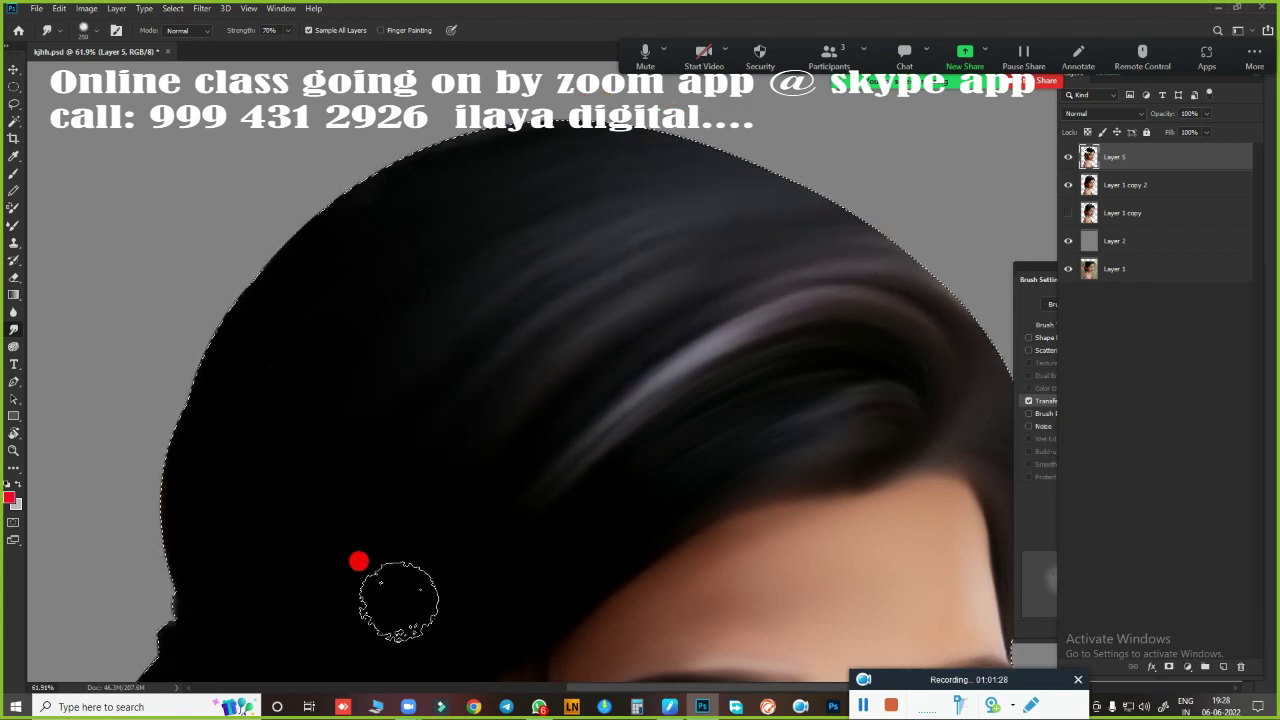
Merge Layer 1 copy 2 into Layer 5 and drop the selection
scroll(314, 251, down, 5)
scroll(650, 408, down, 3)
scroll(779, 495, down, 2)
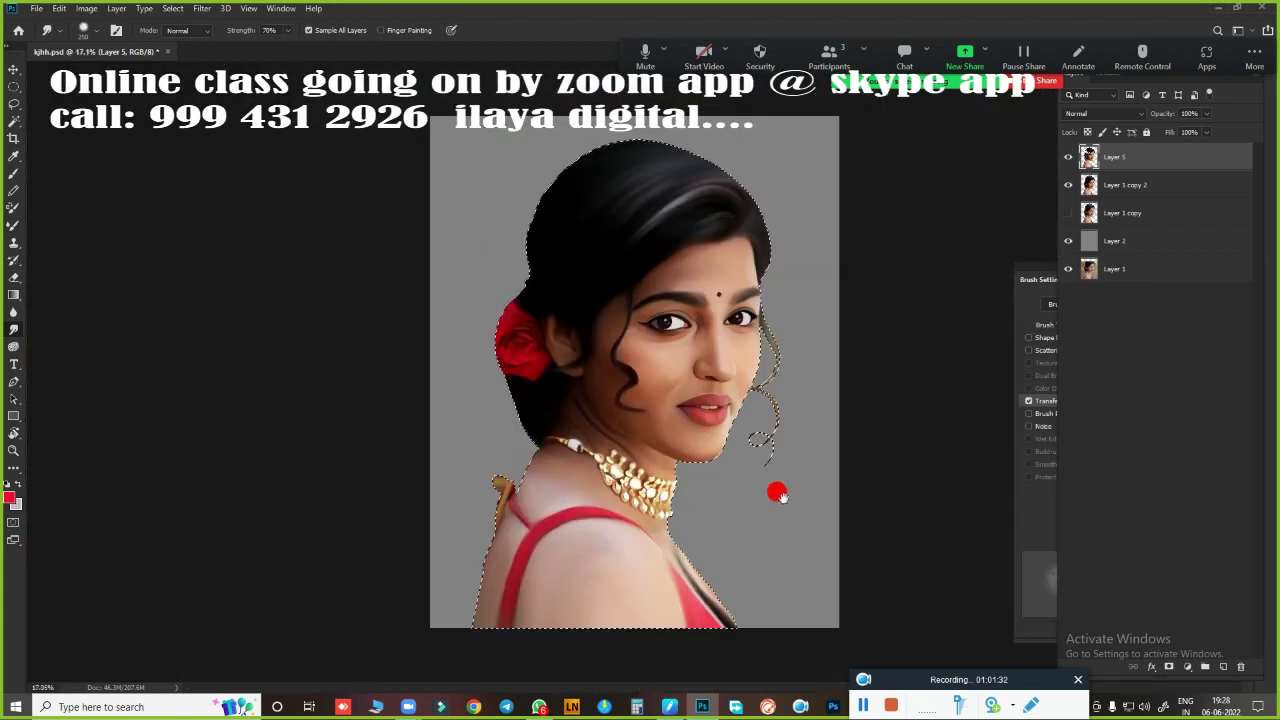
scroll(697, 343, up, 3)
scroll(606, 149, up, 1)
scroll(514, 386, up, 1)
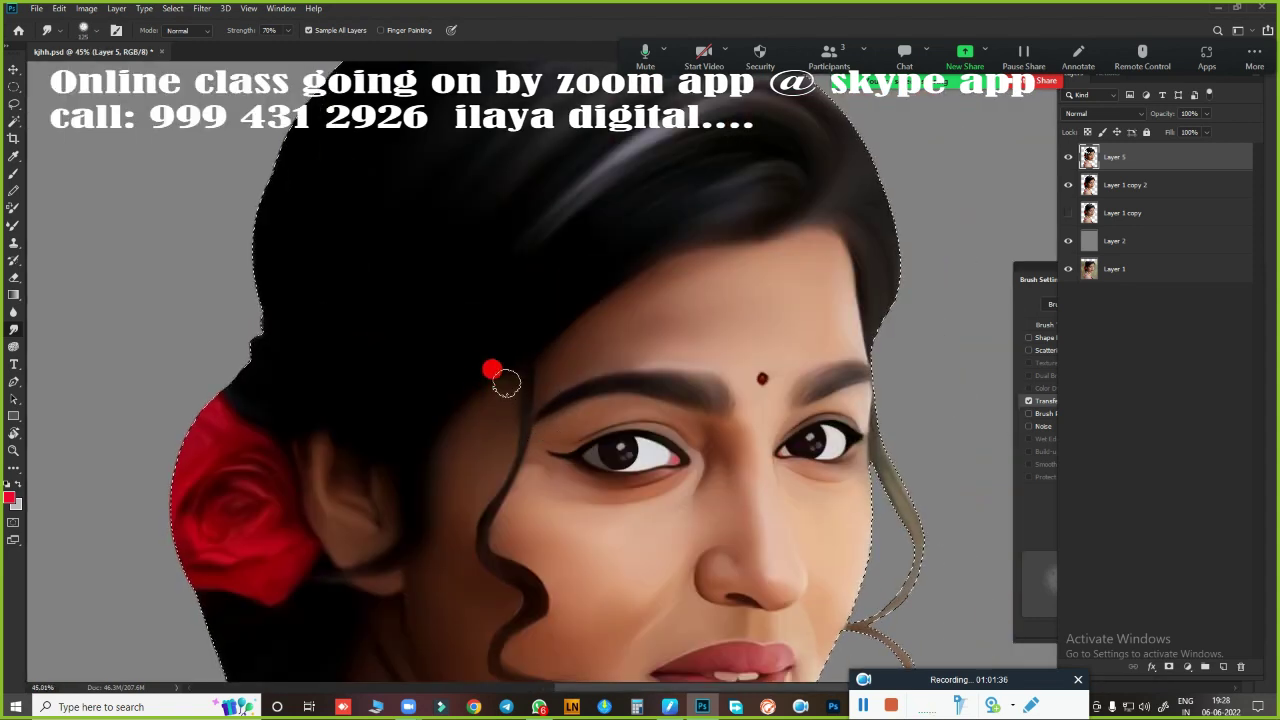
scroll(740, 368, down, 4)
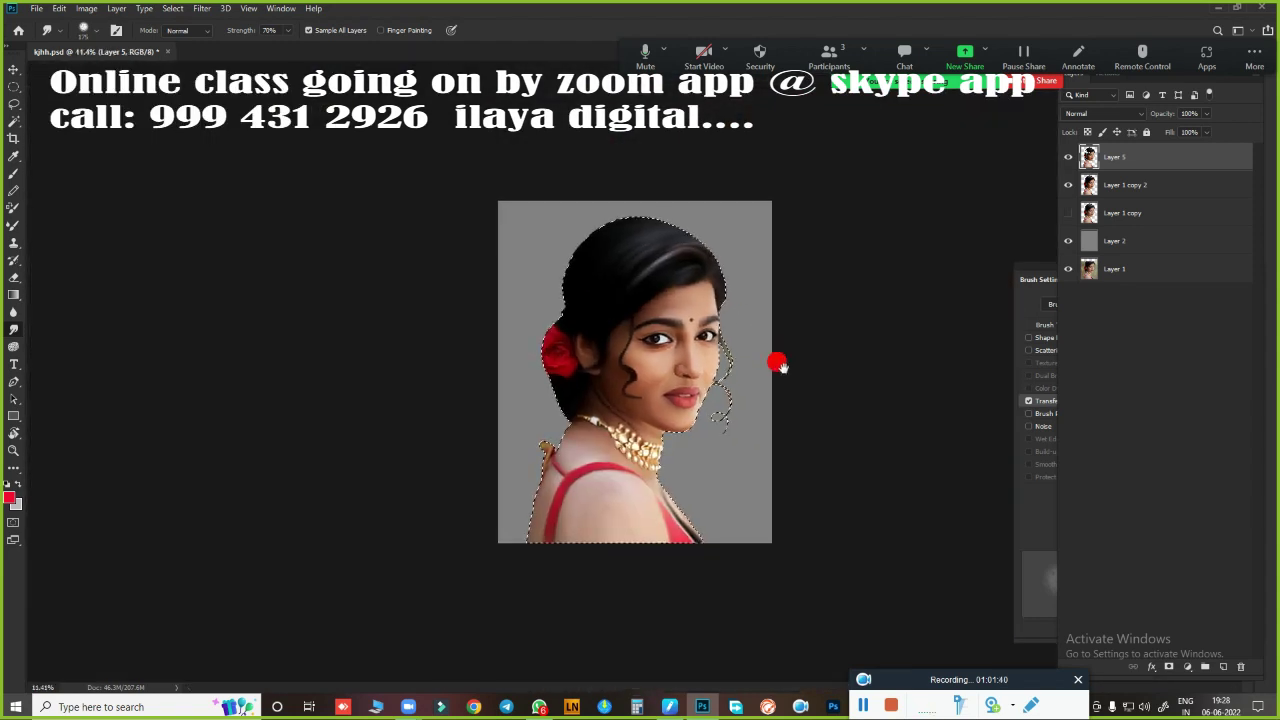
click(1068, 213)
shift+click(1125, 185)
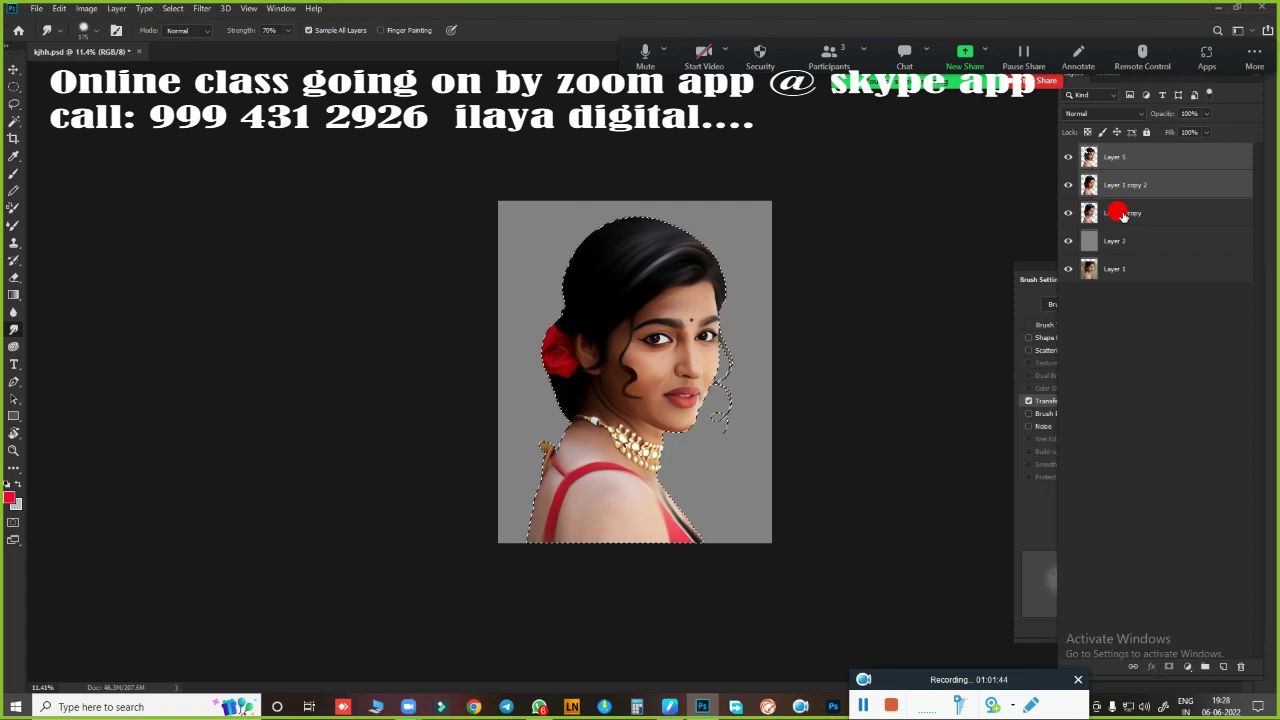
key(ctrl+e)
key(ctrl+d)
scroll(890, 340, up, 2)
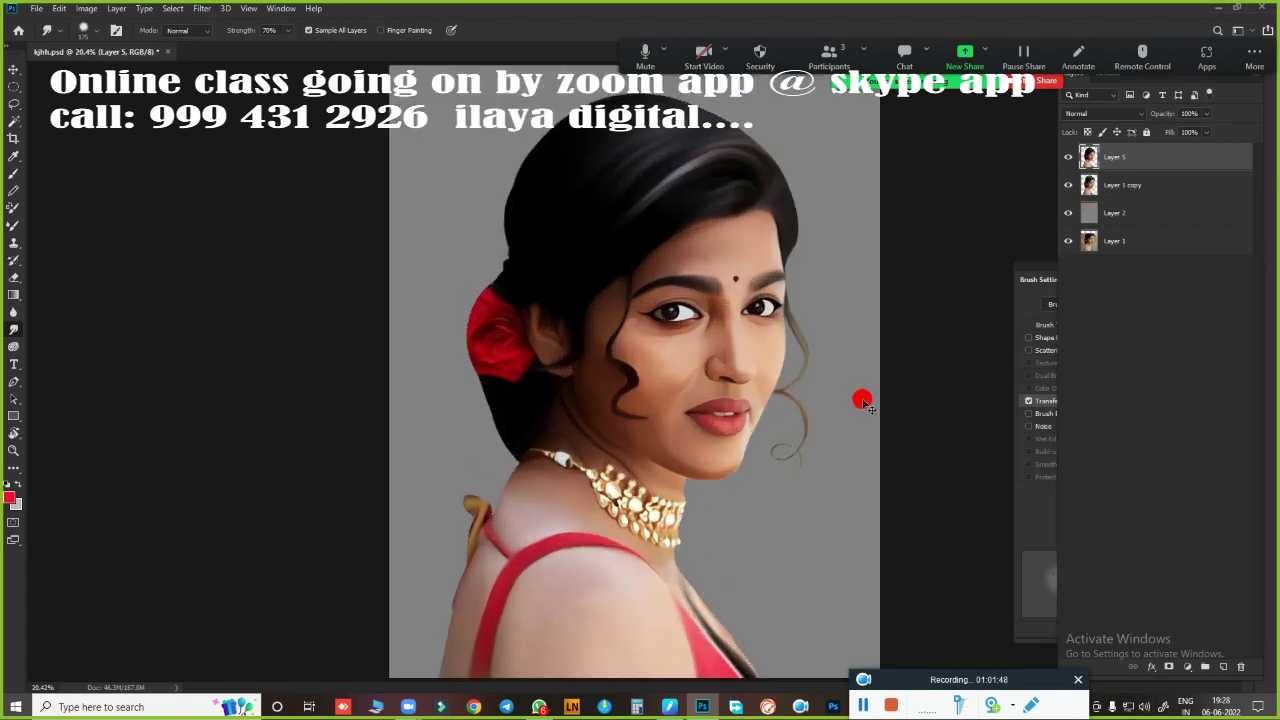
Toggle Layer 5's visibility to compare the painted portrait with the original photo
click(1068, 157)
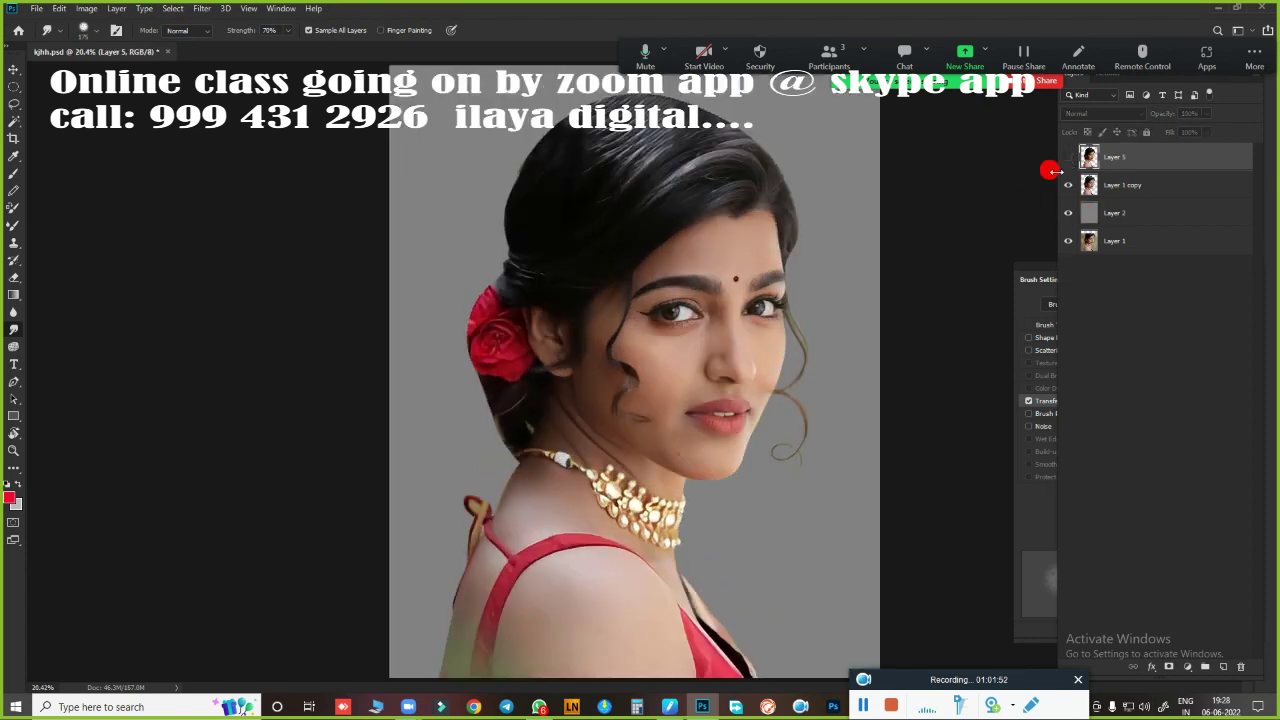
click(1067, 157)
click(1068, 158)
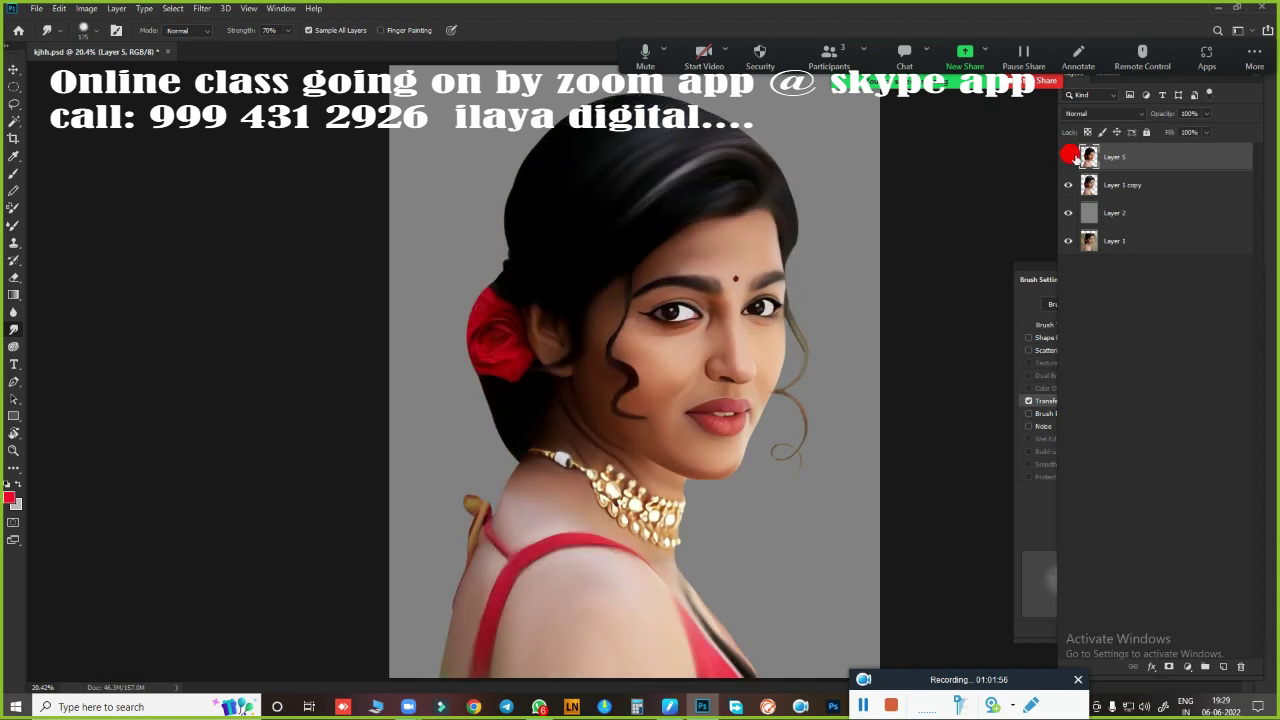
click(1067, 159)
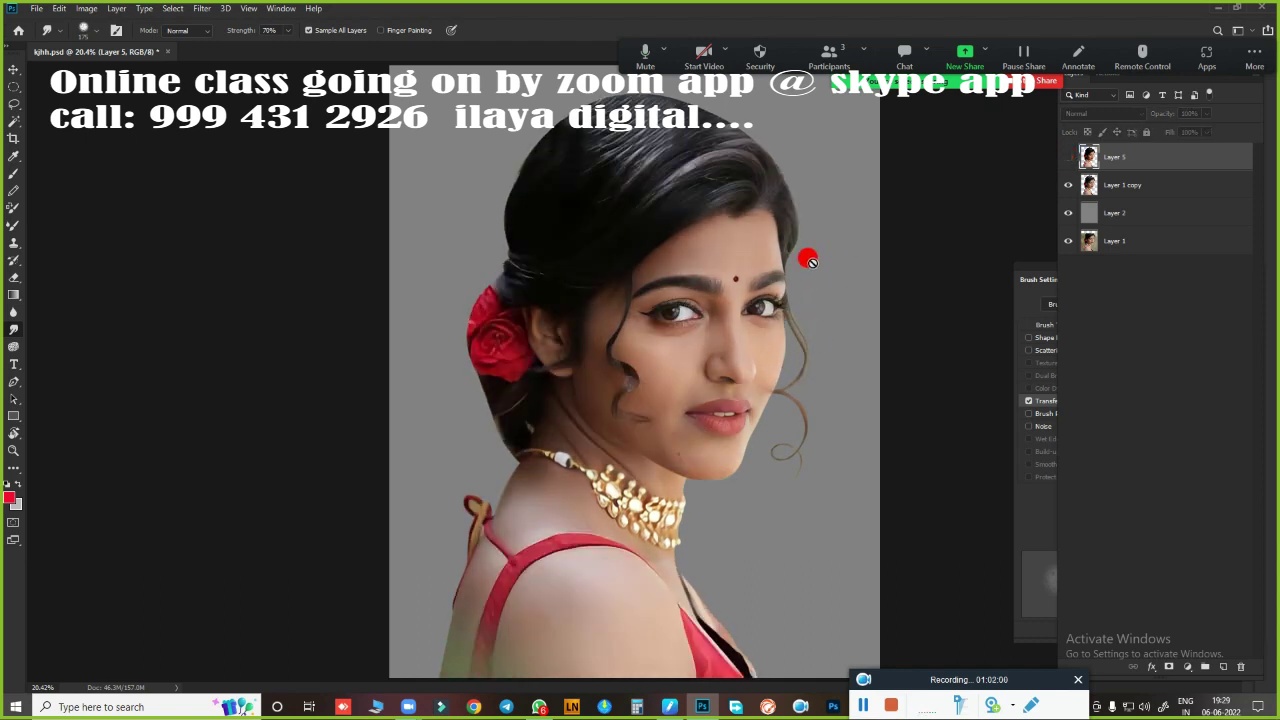
click(1068, 158)
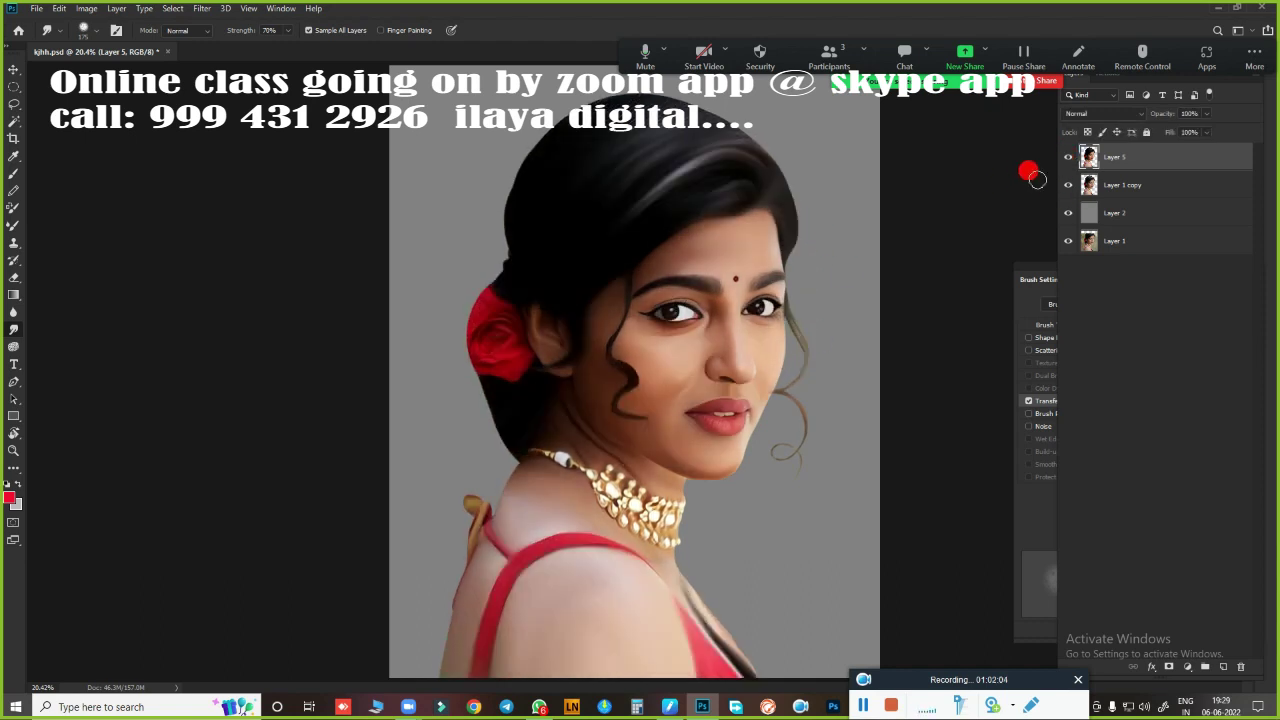